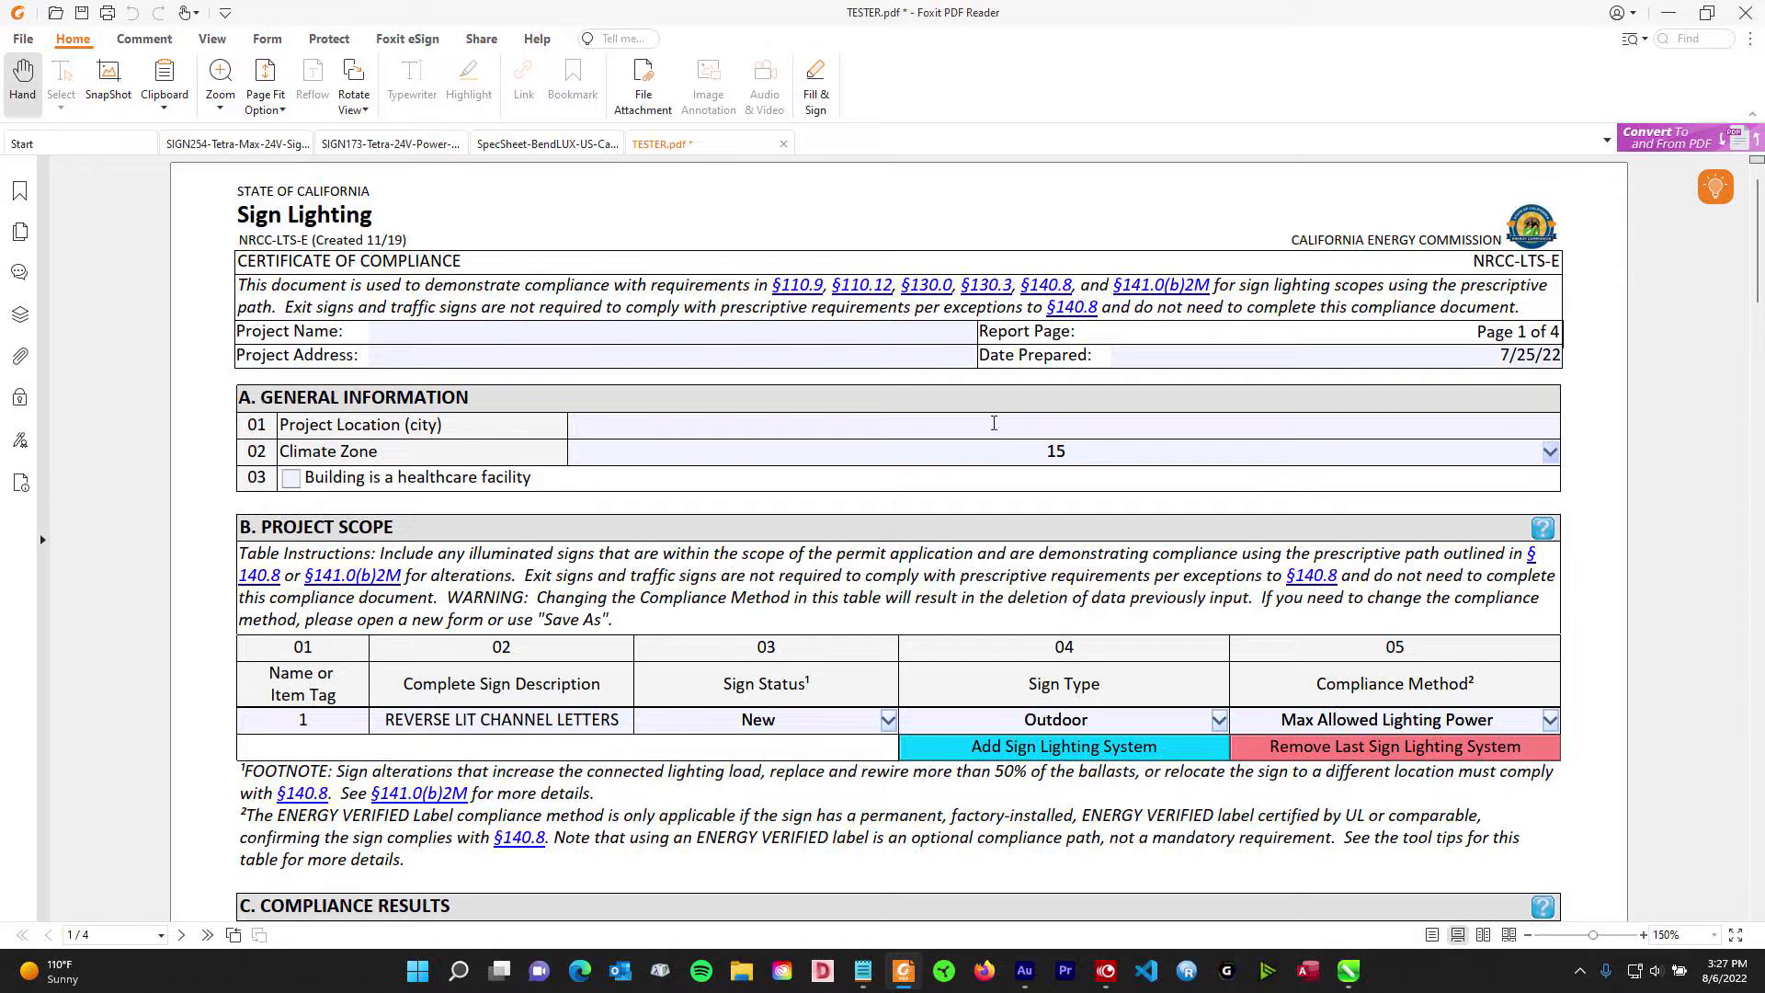
# - Review the sign lighting form from General Information through Project Scope and Compliance Results down to Table F, Maximum Allowed Lighting Power and Controls
pyautogui.scroll(-1, 971, 422)
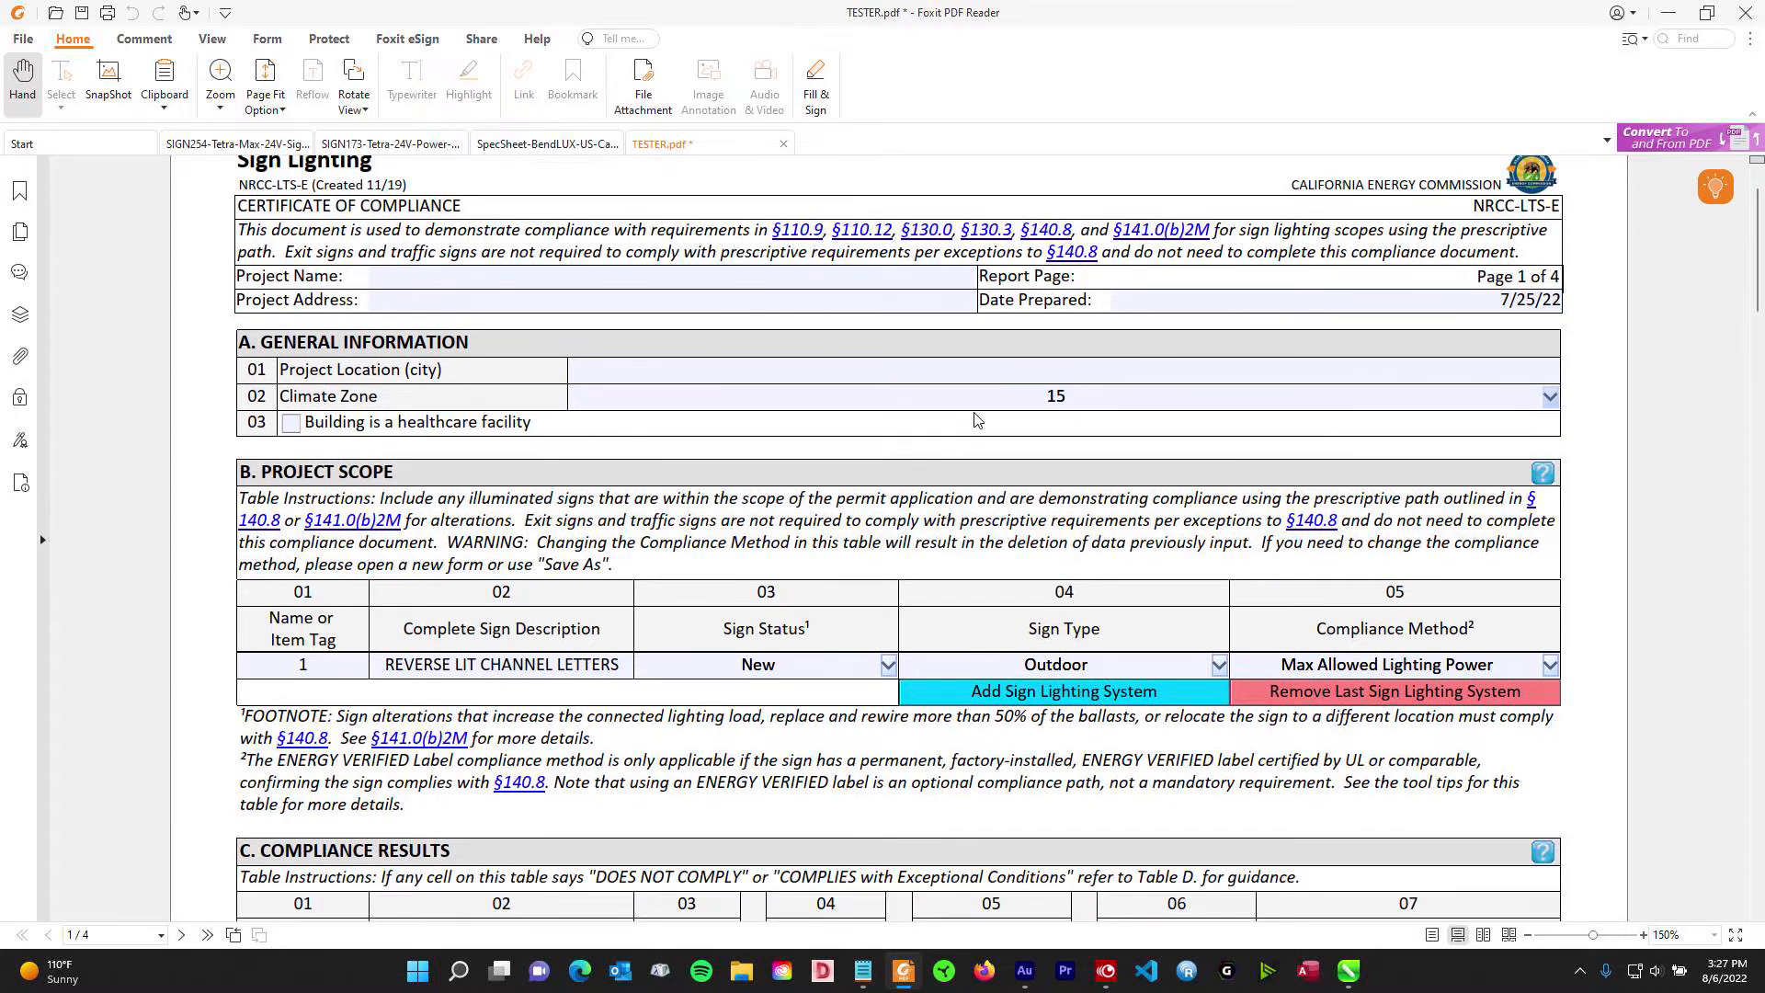
pyautogui.scroll(1, 977, 420)
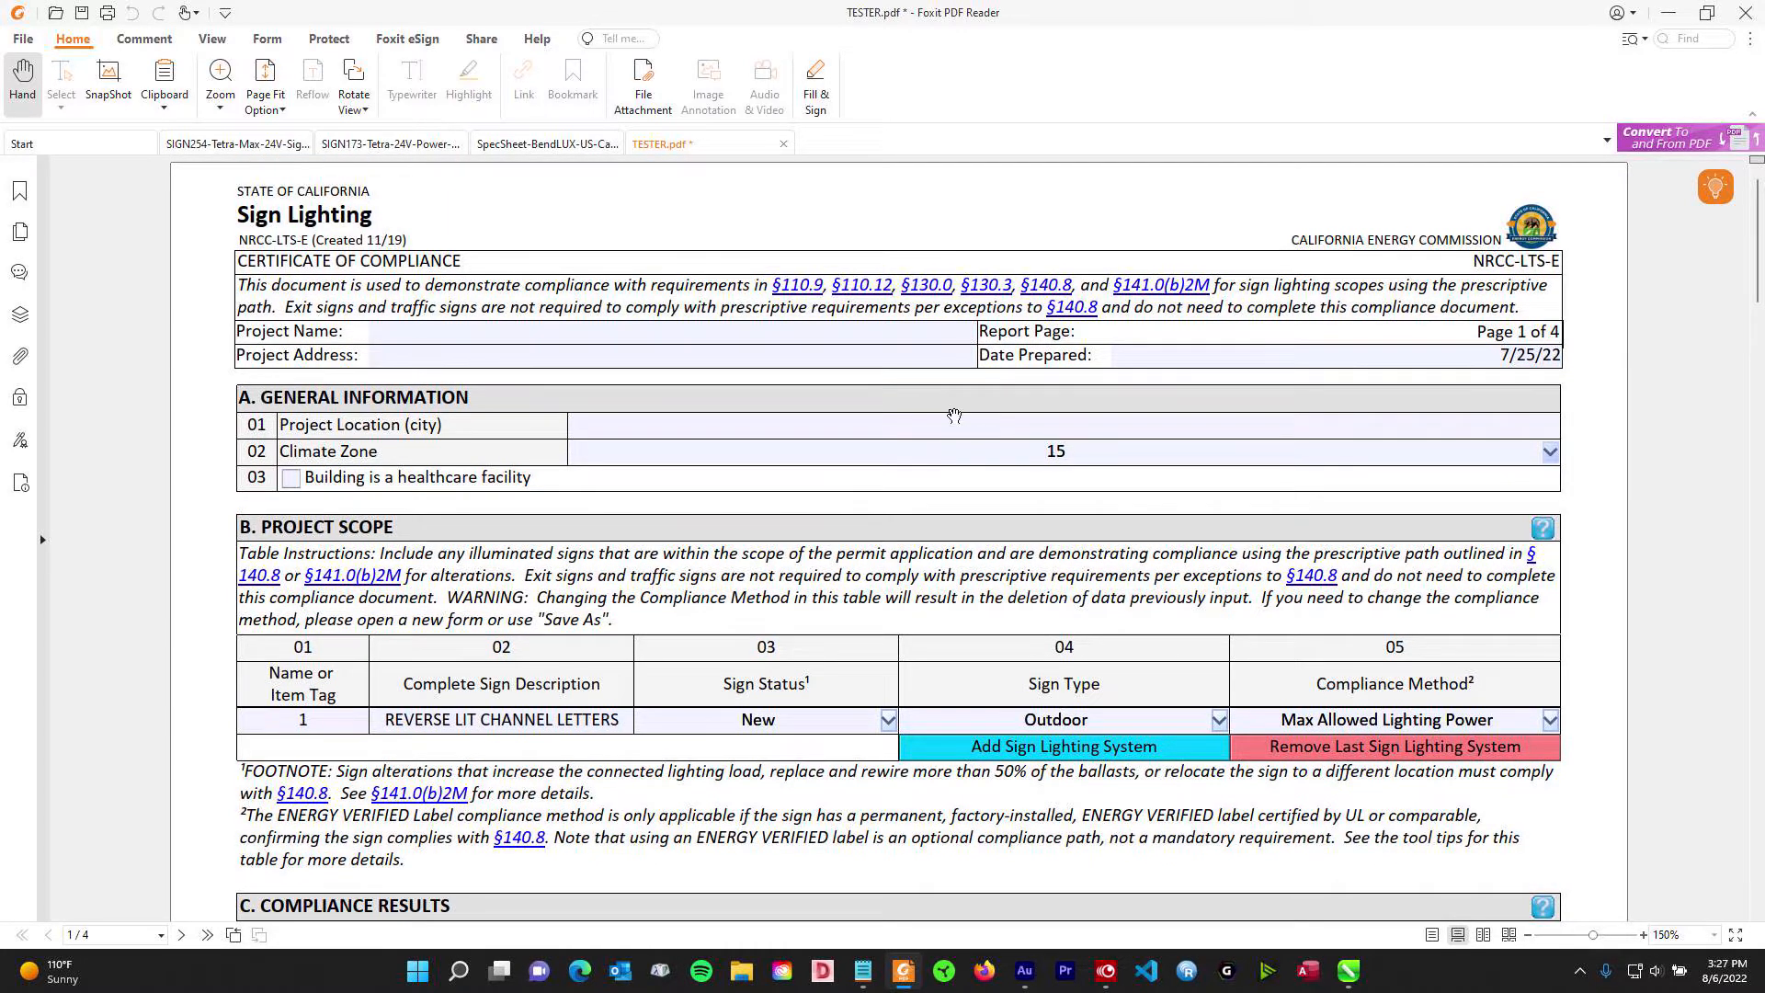
pyautogui.scroll(-2, 958, 409)
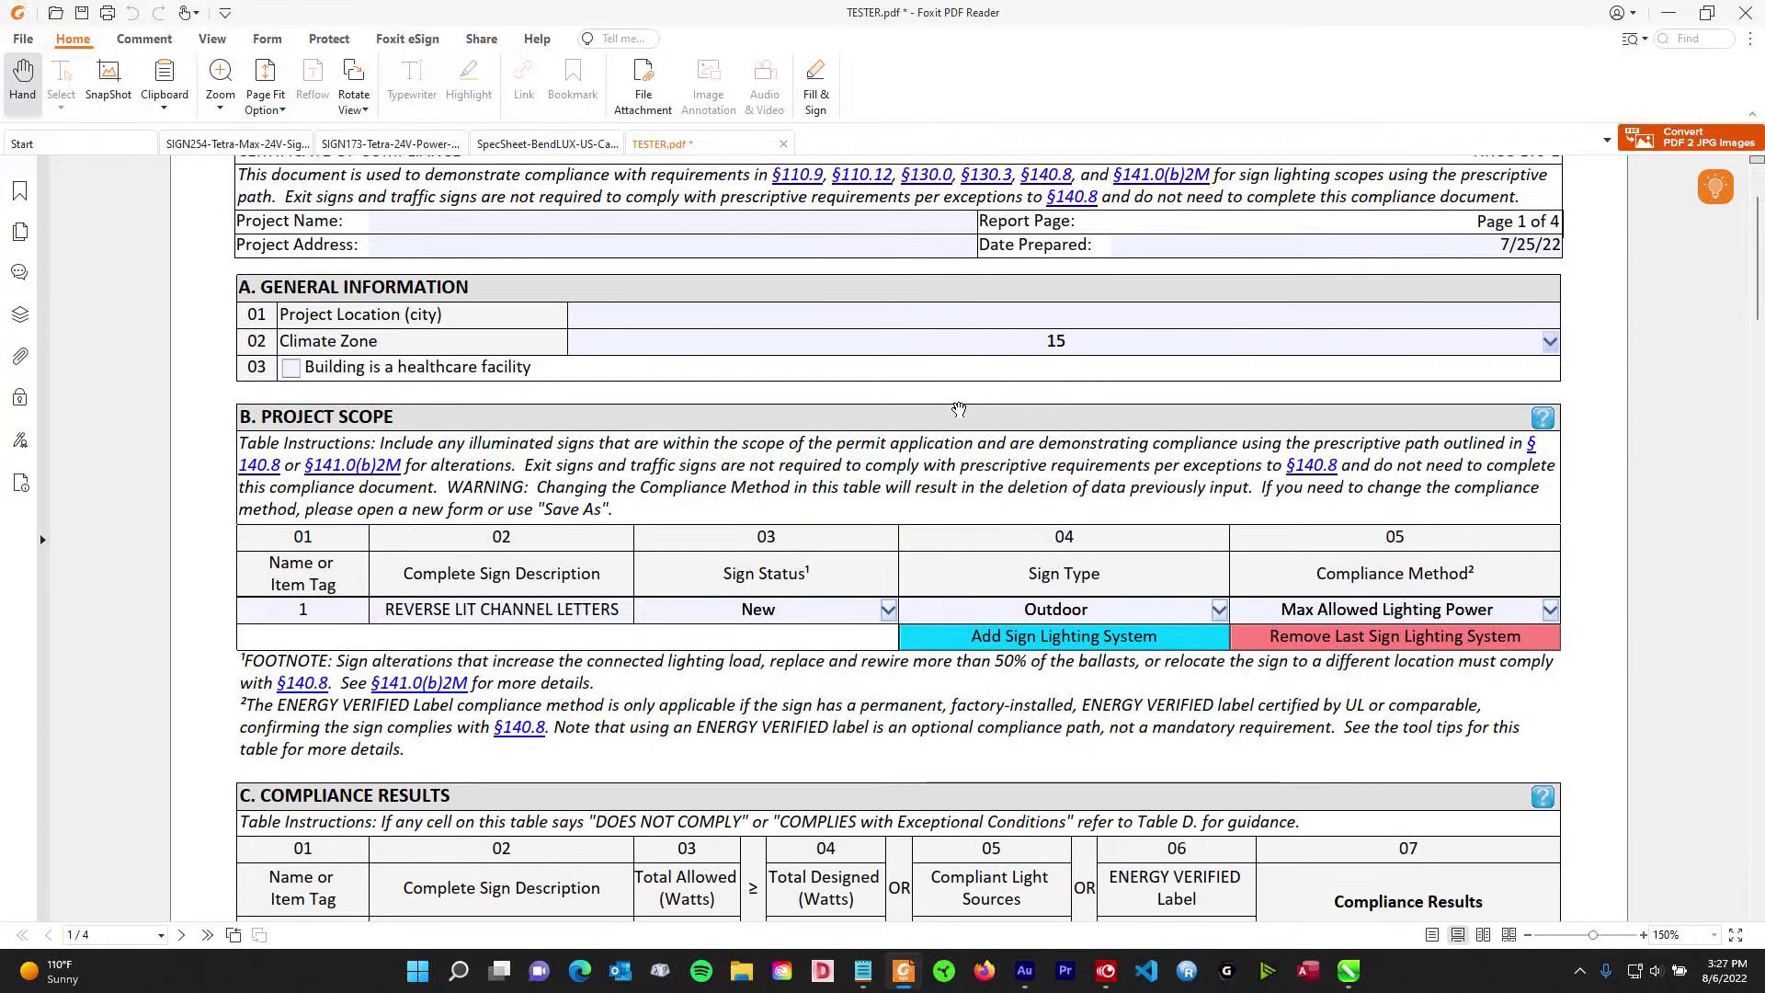
pyautogui.scroll(-2, 964, 429)
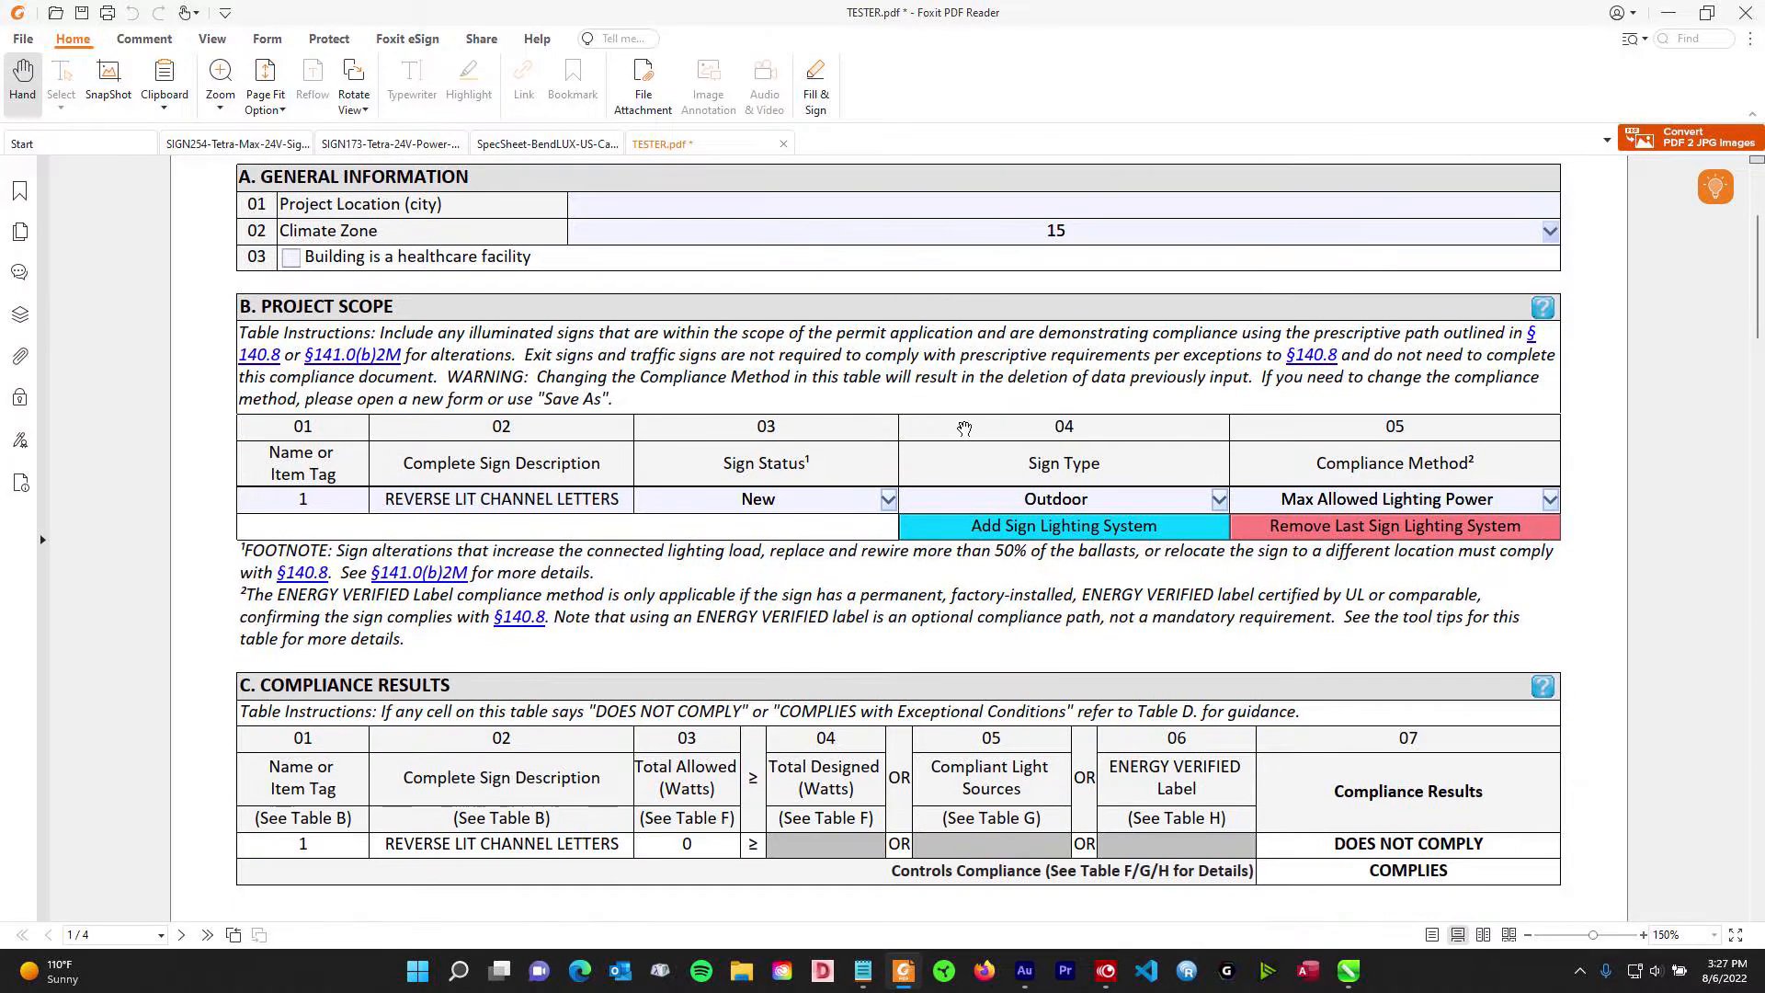
pyautogui.scroll(2, 972, 424)
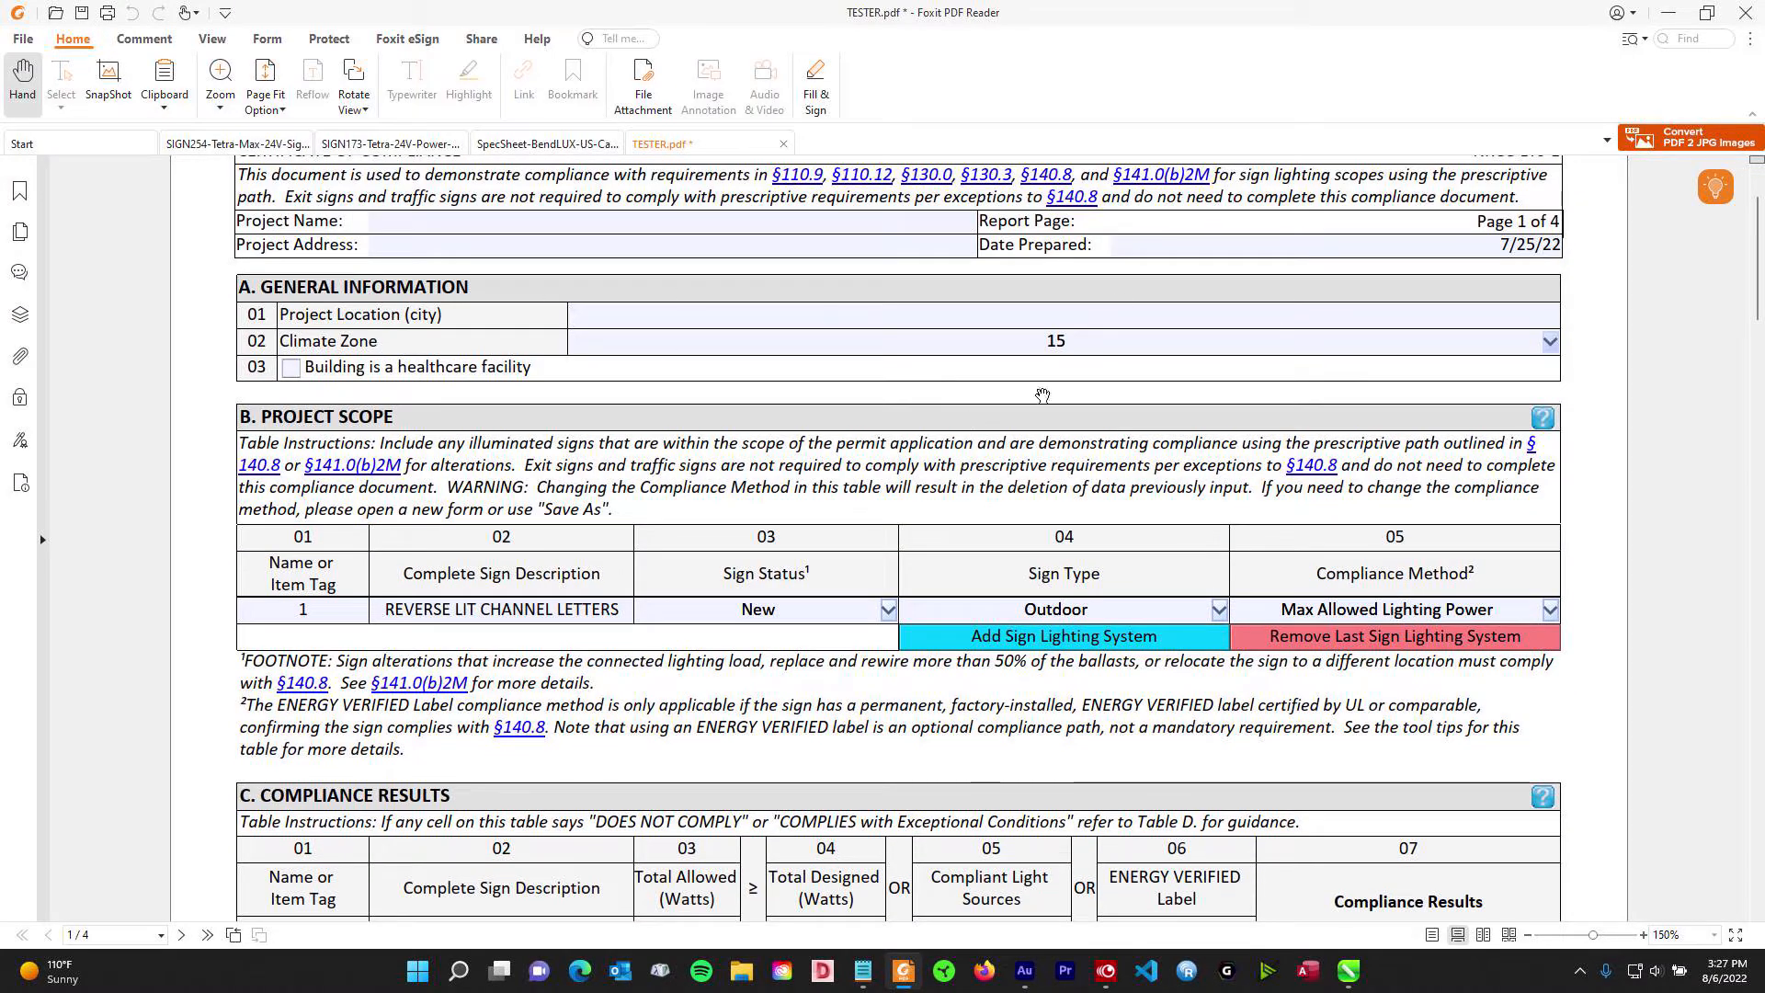
pyautogui.scroll(-6, 818, 405)
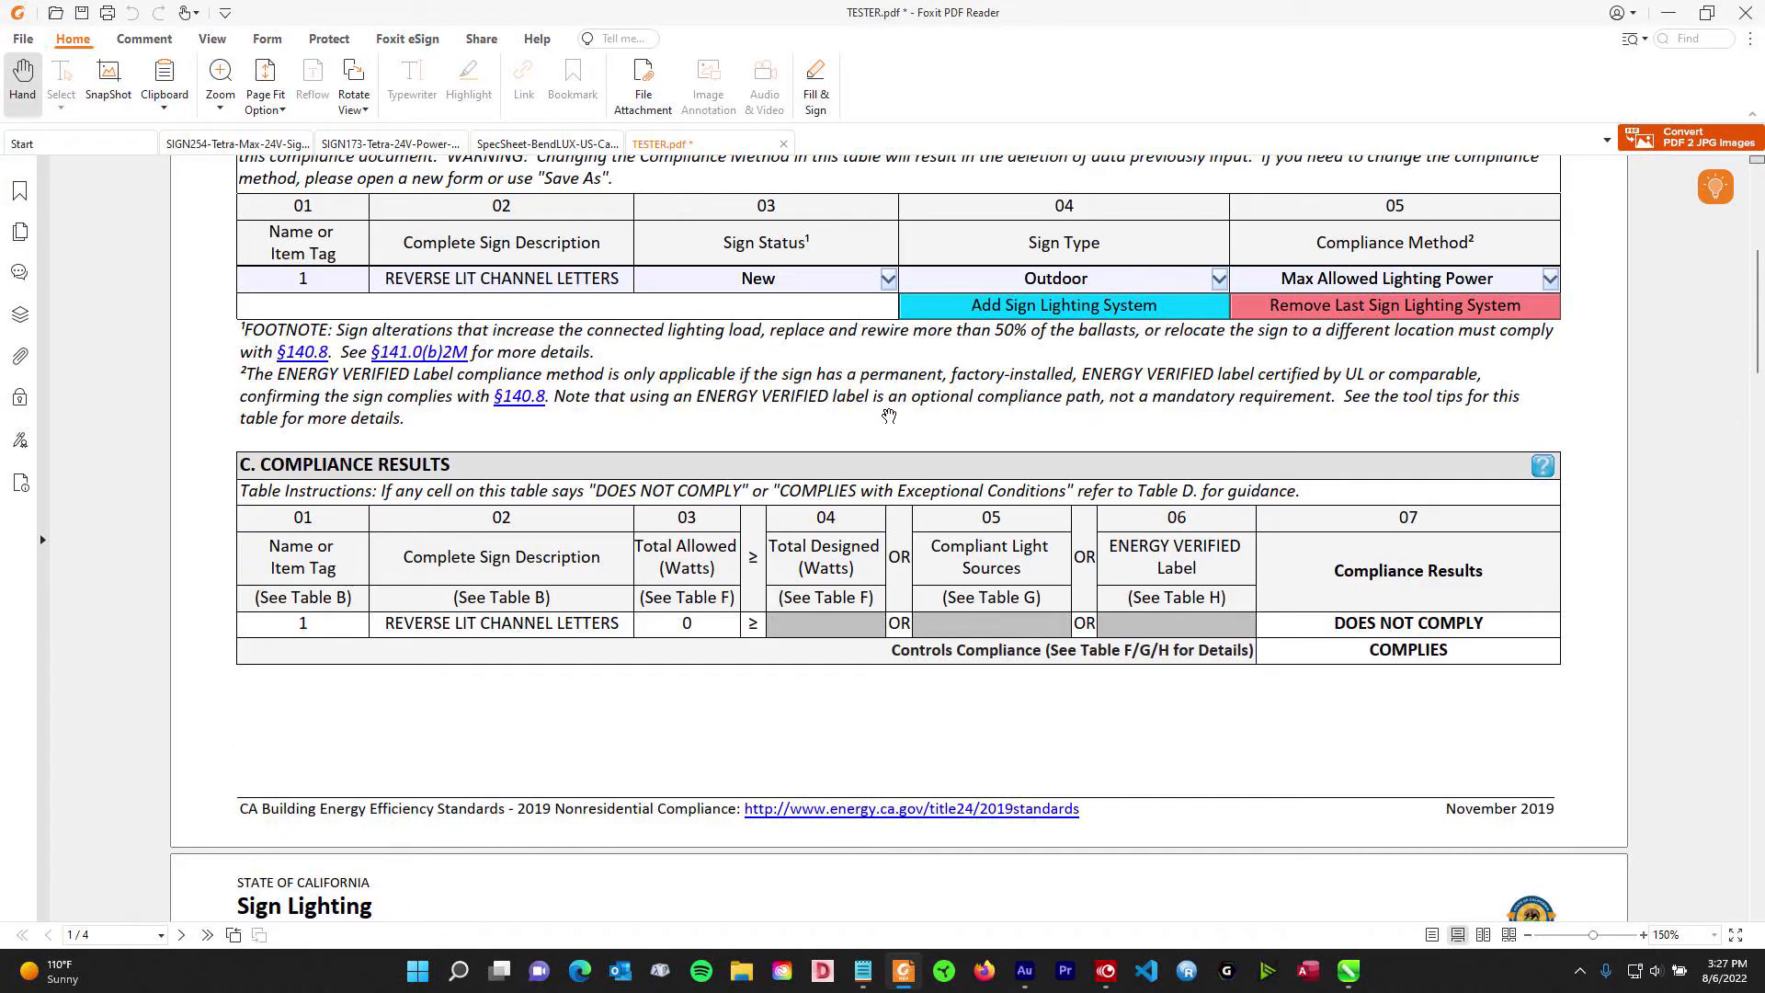
pyautogui.scroll(-2, 890, 415)
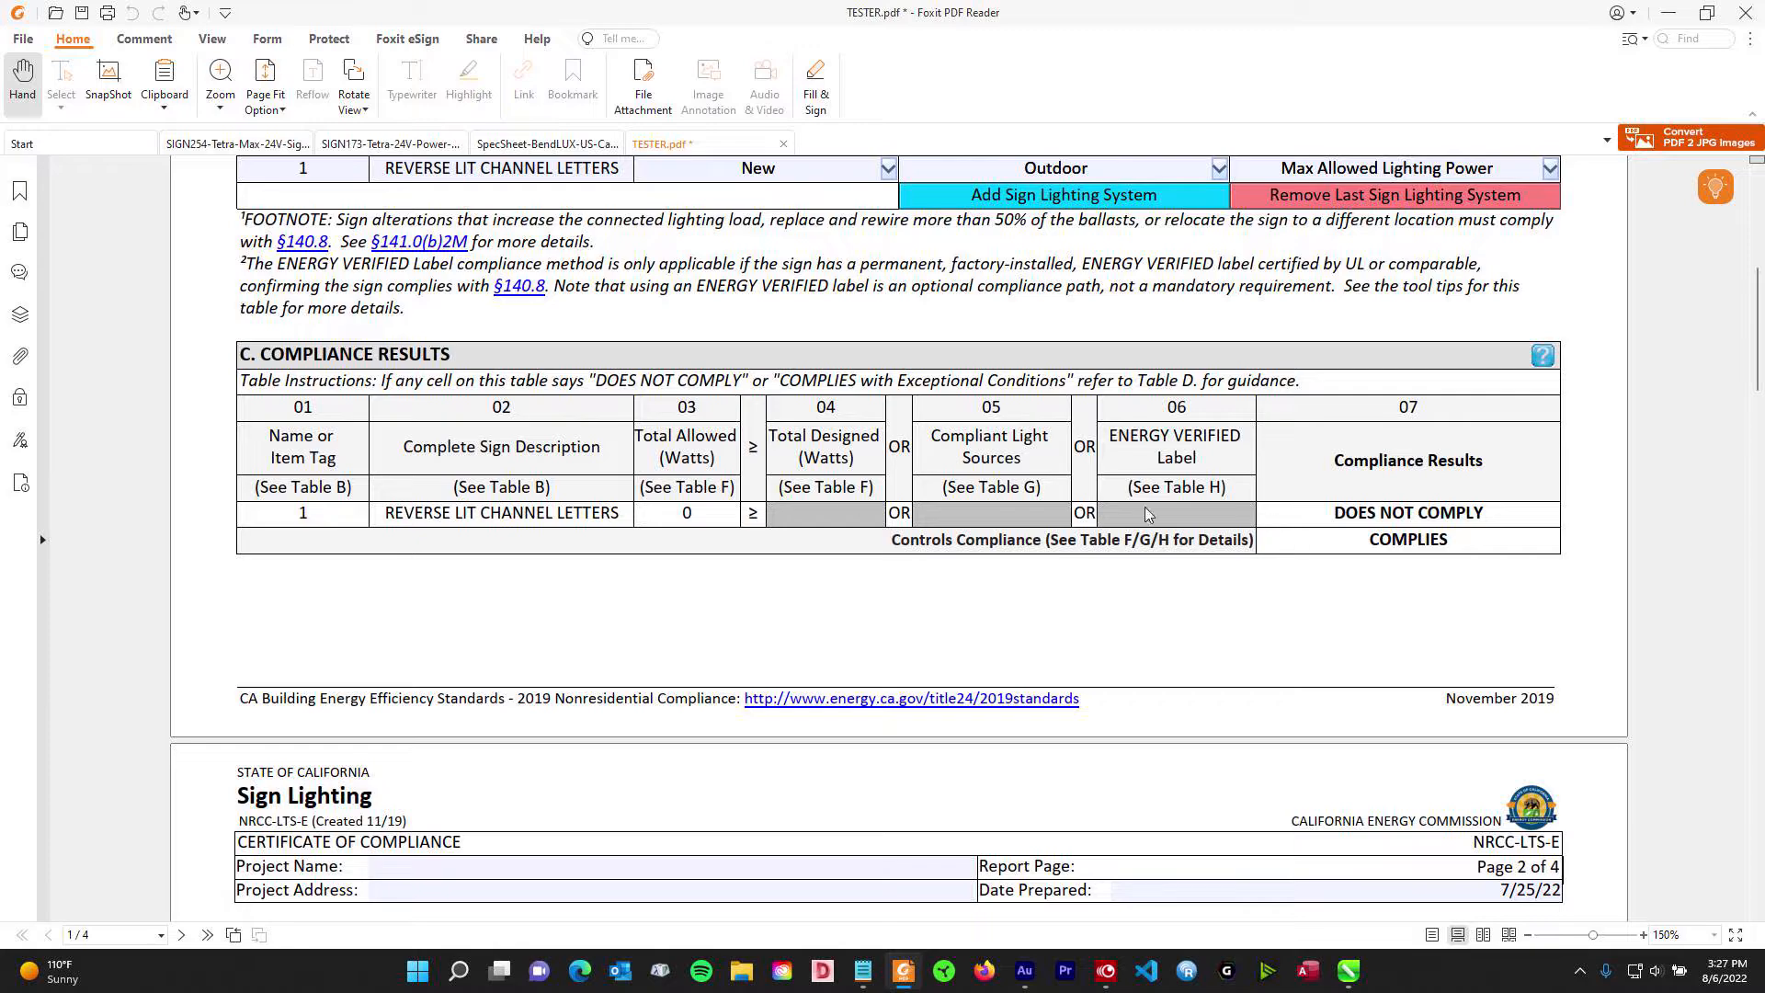
pyautogui.scroll(-15, 705, 480)
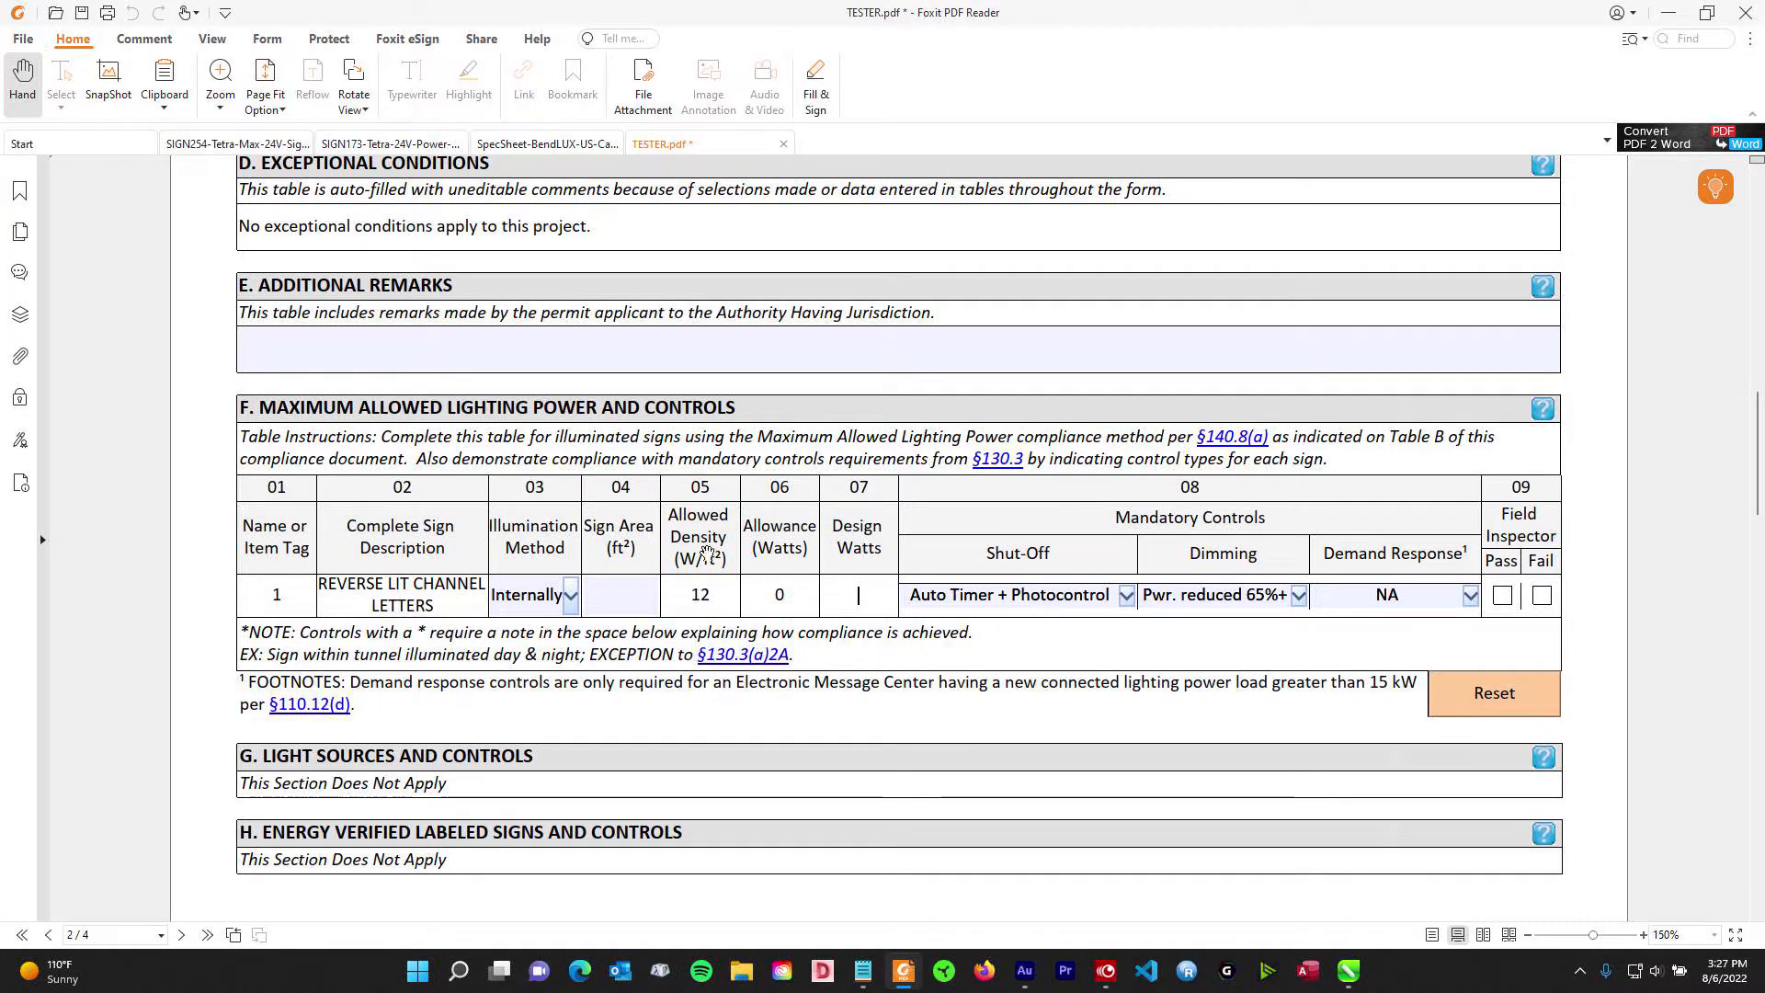
# - Try the Externally illumination method for the reverse lit channel letters in Table F, and set it back to Internally
pyautogui.click(573, 597)
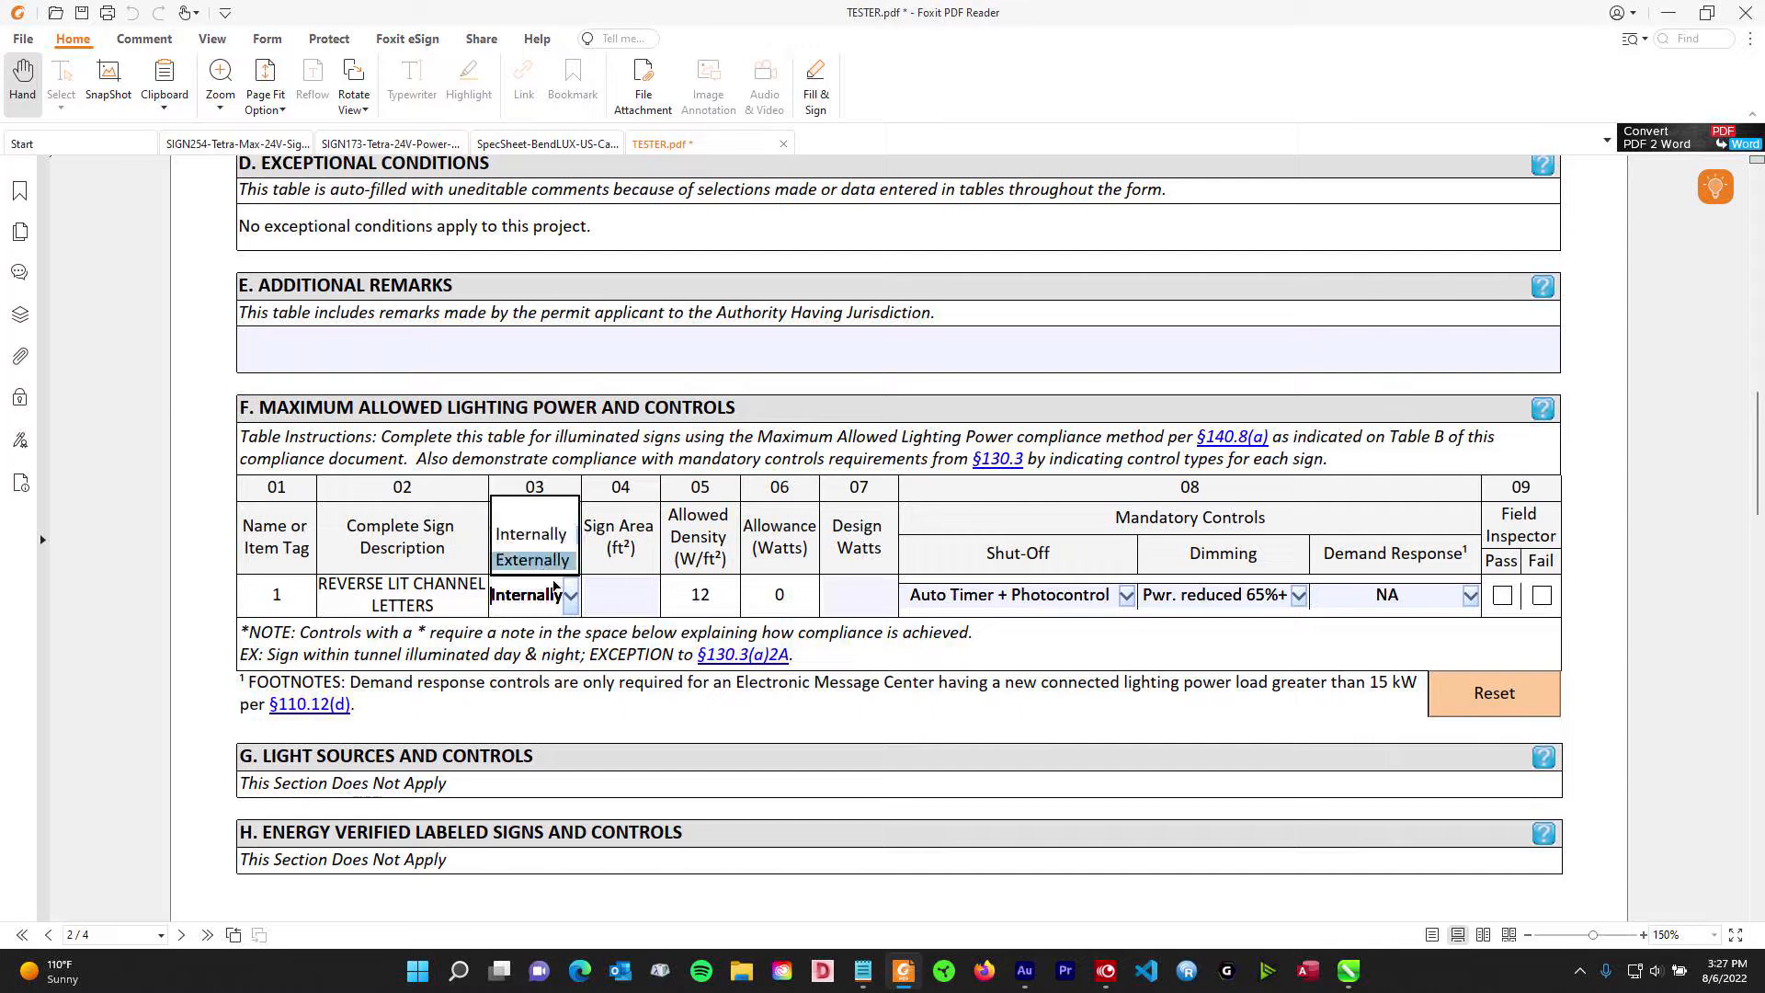
pyautogui.click(552, 562)
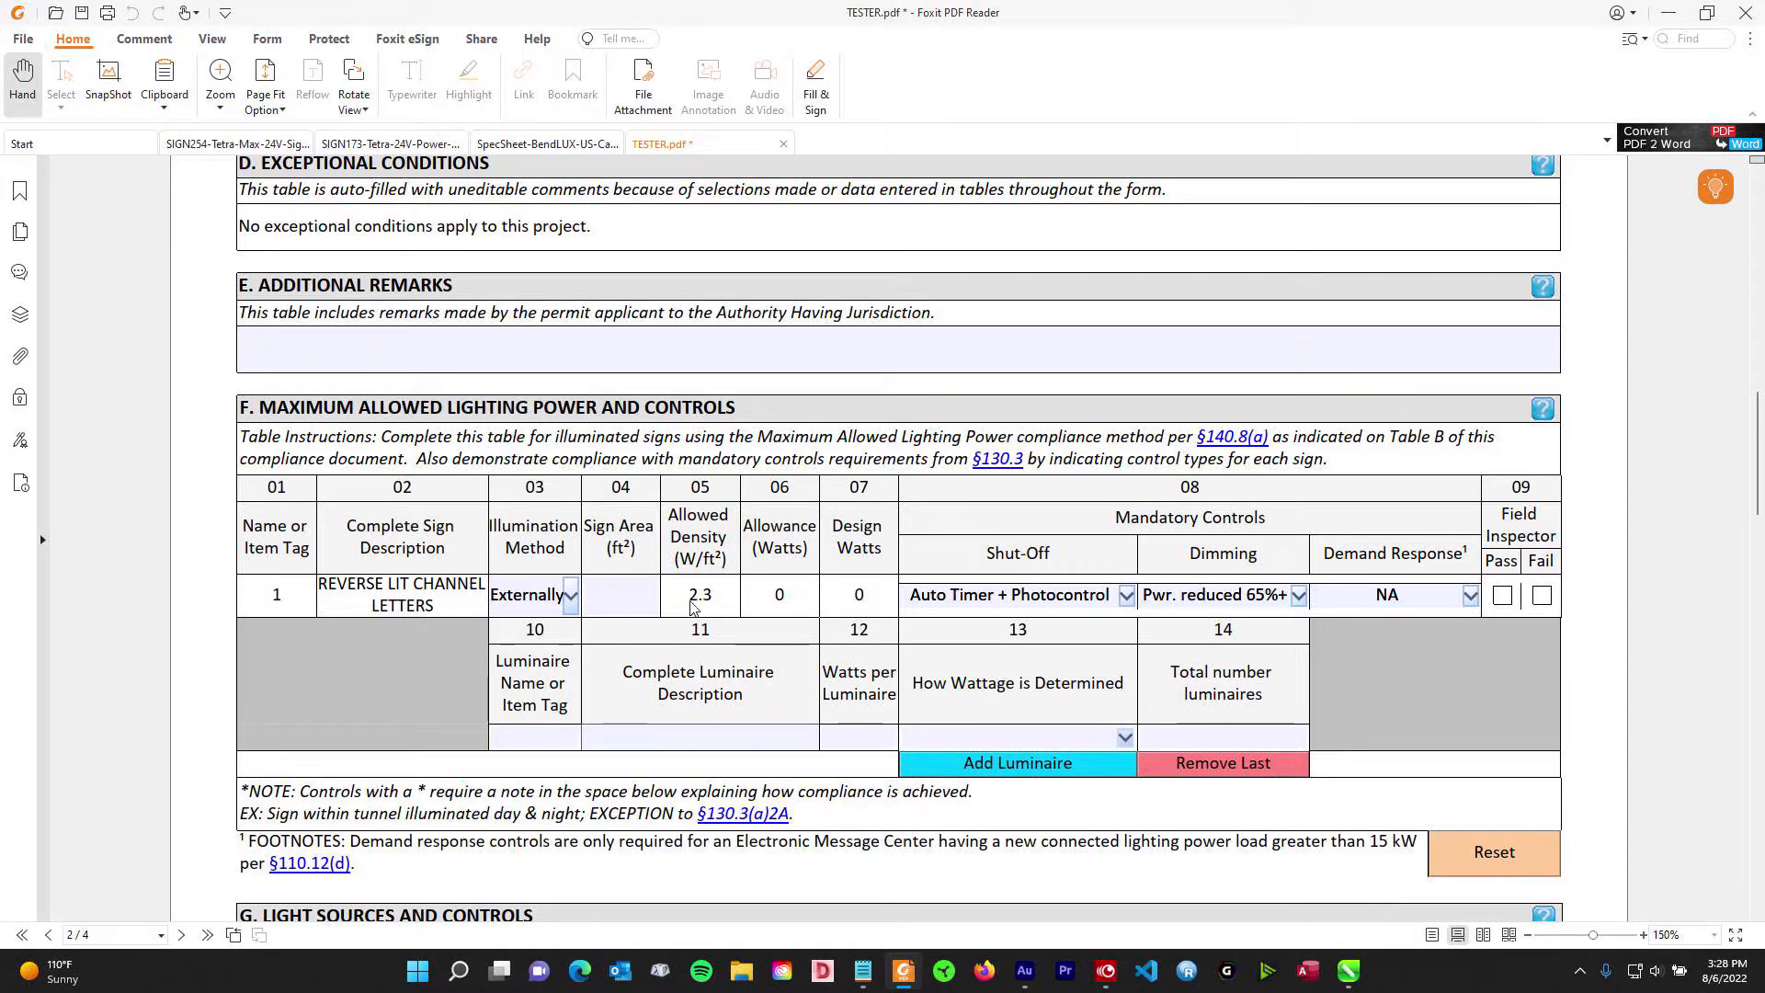
pyautogui.click(572, 597)
pyautogui.click(555, 548)
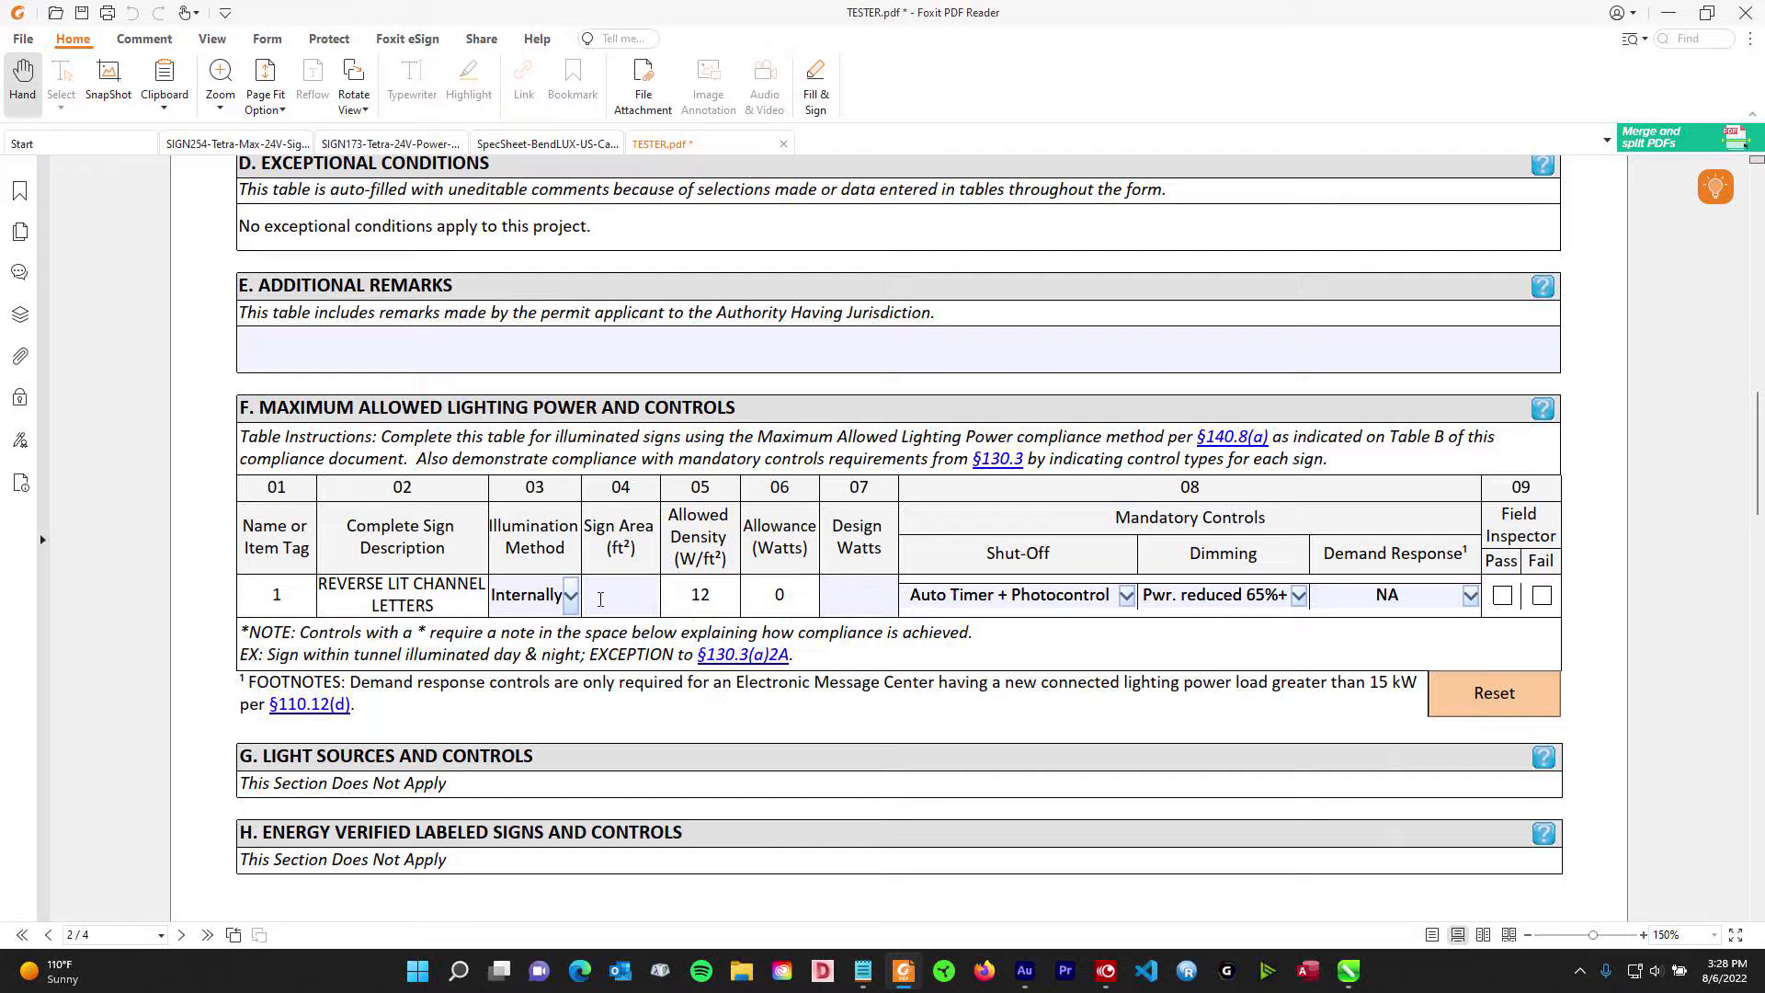
# - Point out the Allowed Density value for the reverse lit channel letters in Table F
pyautogui.click(706, 598)
pyautogui.moveTo(714, 602); pyautogui.dragTo(692, 604)
pyautogui.click(719, 605)
# - Switch to CorelDRAW and inspect the selected 12 x 12 inch square as a one-square-foot reference
pyautogui.click(1347, 970)
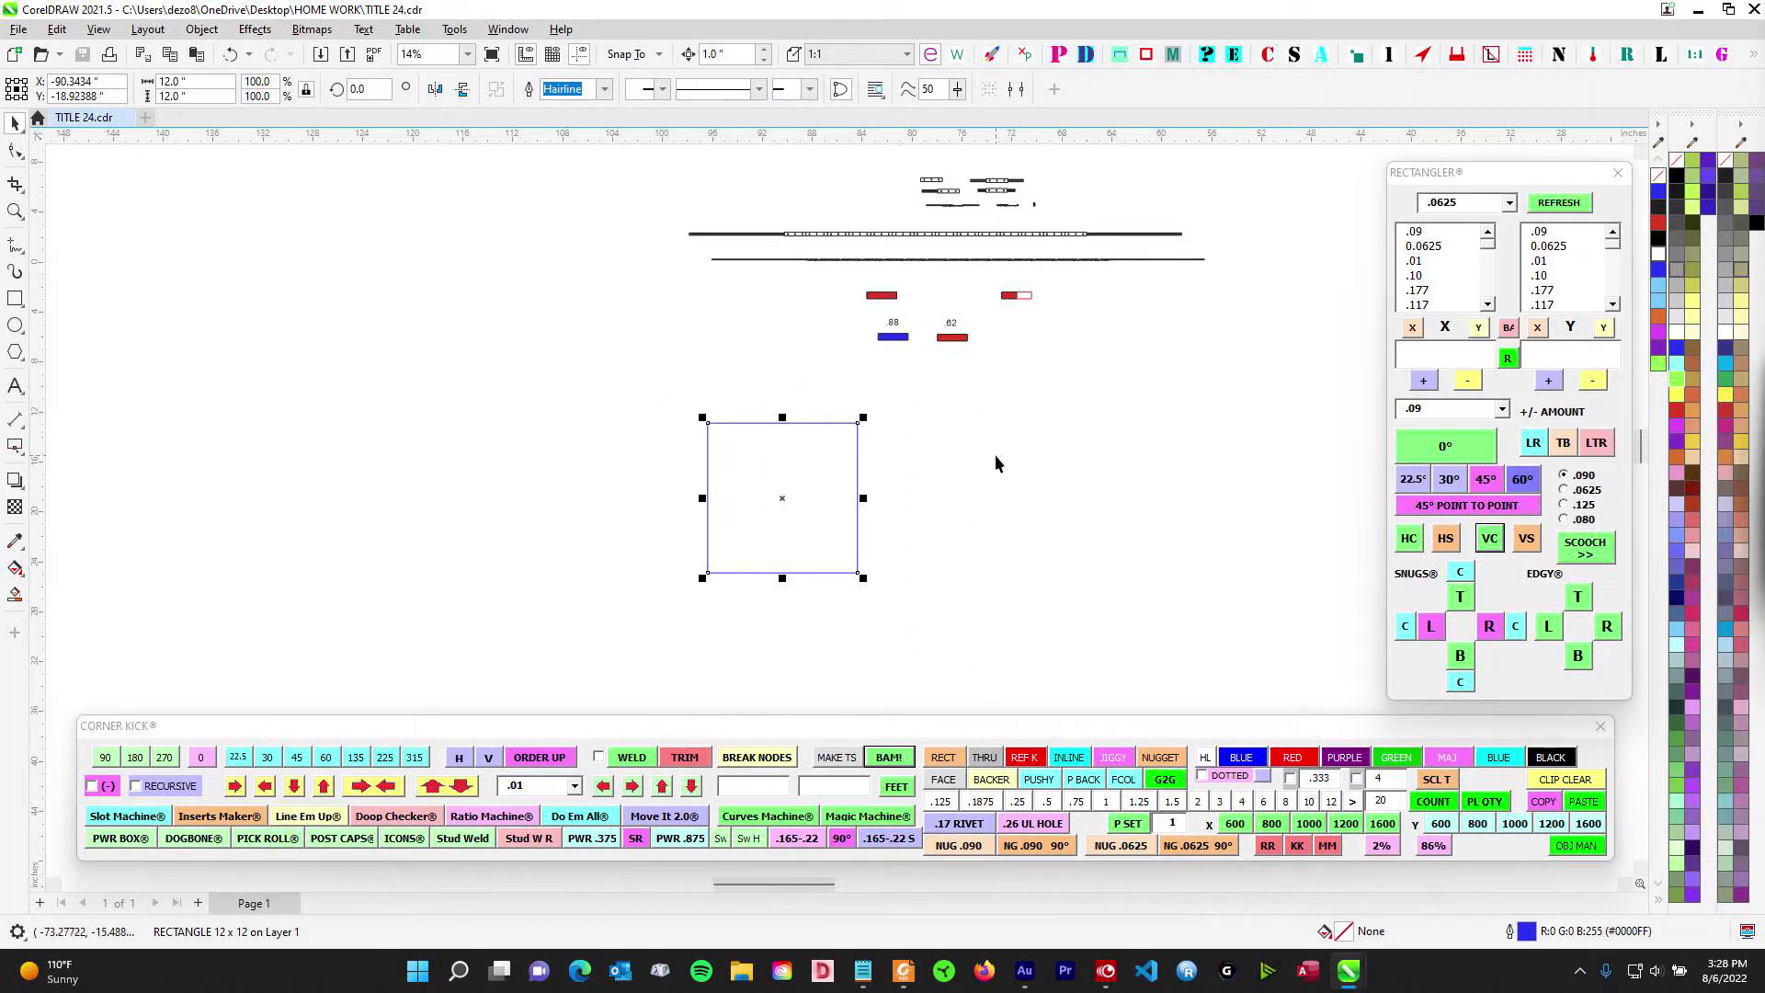
pyautogui.moveTo(618, 389); pyautogui.dragTo(1068, 654)
pyautogui.moveTo(603, 391); pyautogui.dragTo(963, 621)
pyautogui.scroll(2, 866, 483)
pyautogui.moveTo(858, 443); pyautogui.dragTo(855, 439)
pyautogui.moveTo(974, 527); pyautogui.dragTo(929, 594)
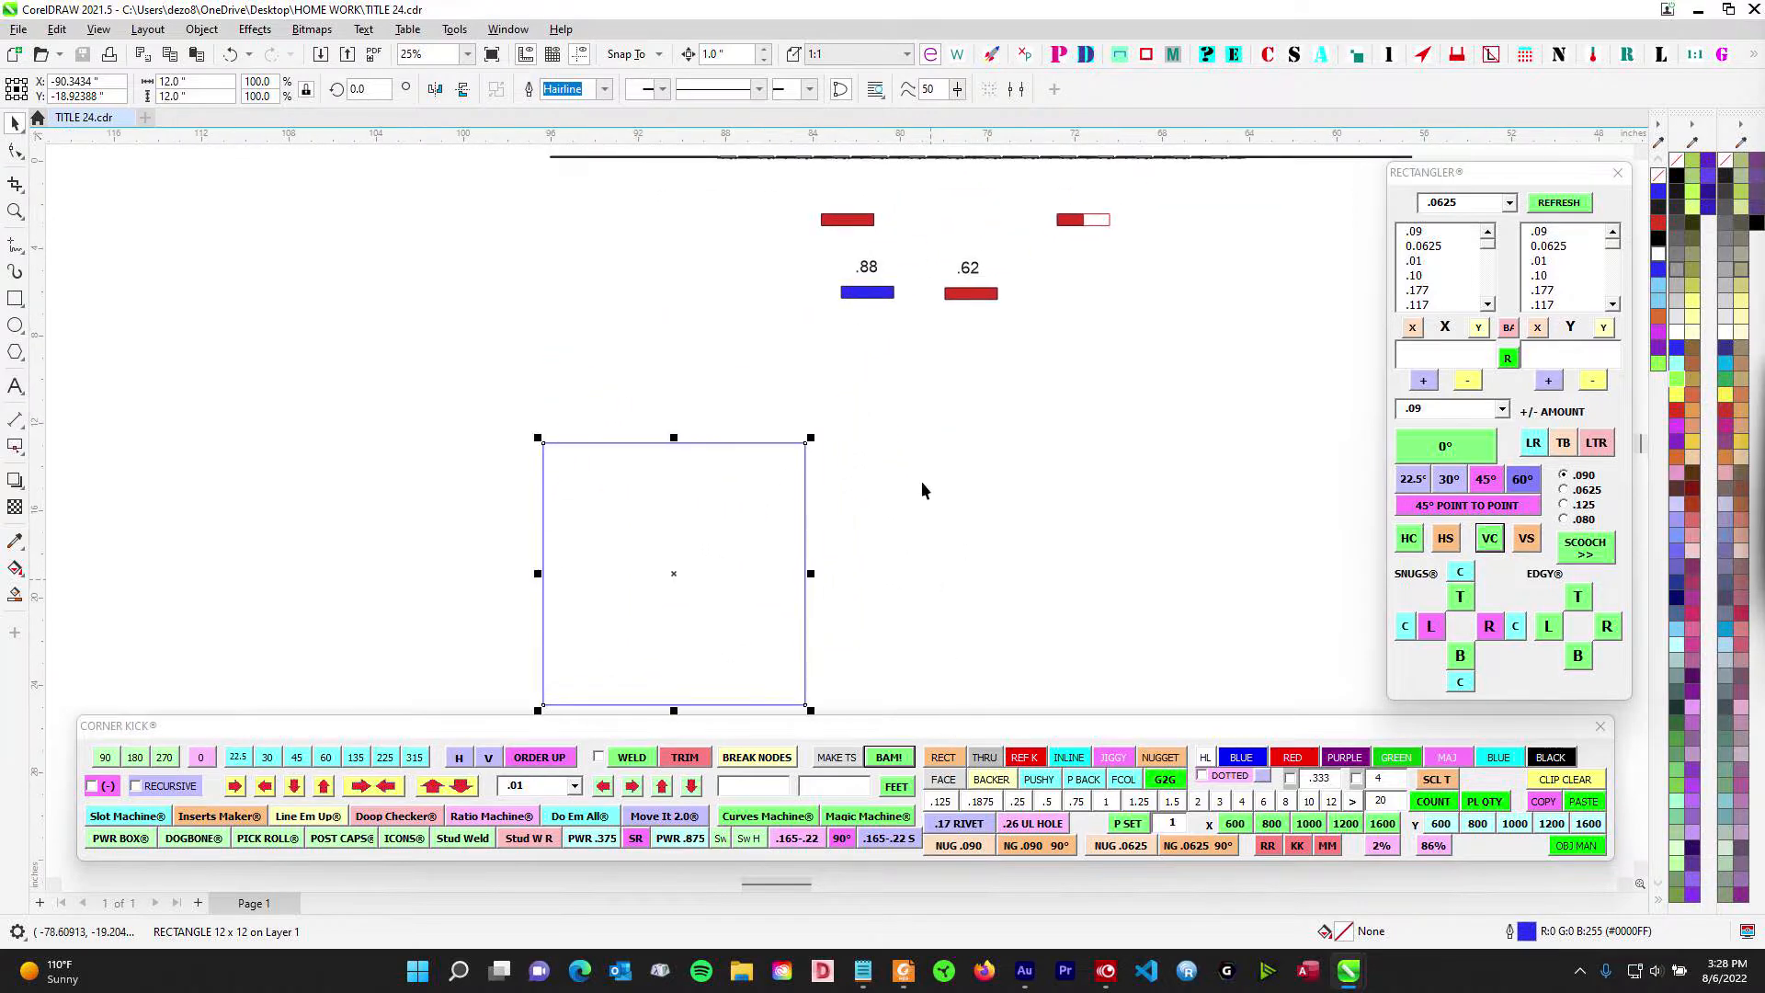
pyautogui.moveTo(939, 340); pyautogui.dragTo(939, 357)
# - Switch to Foxit PDF Reader and examine the mechanical outline section in the Tetra MAX 24V LED spec sheet
pyautogui.click(903, 970)
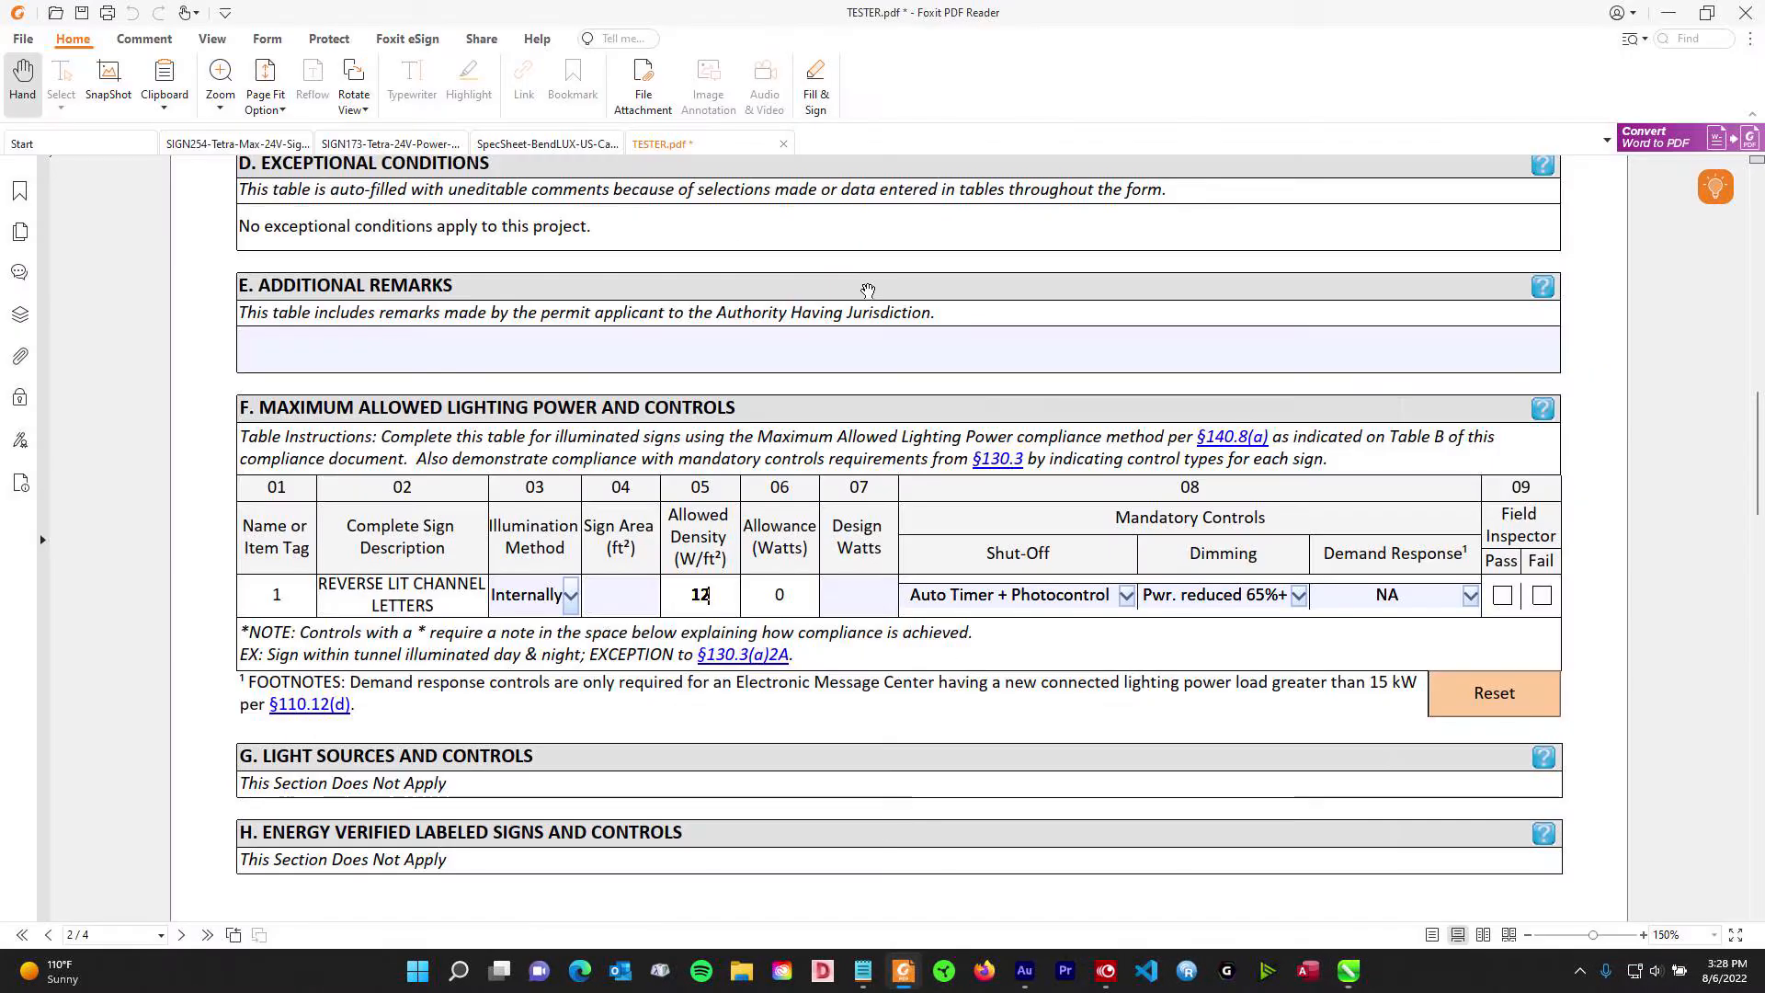
pyautogui.click(257, 145)
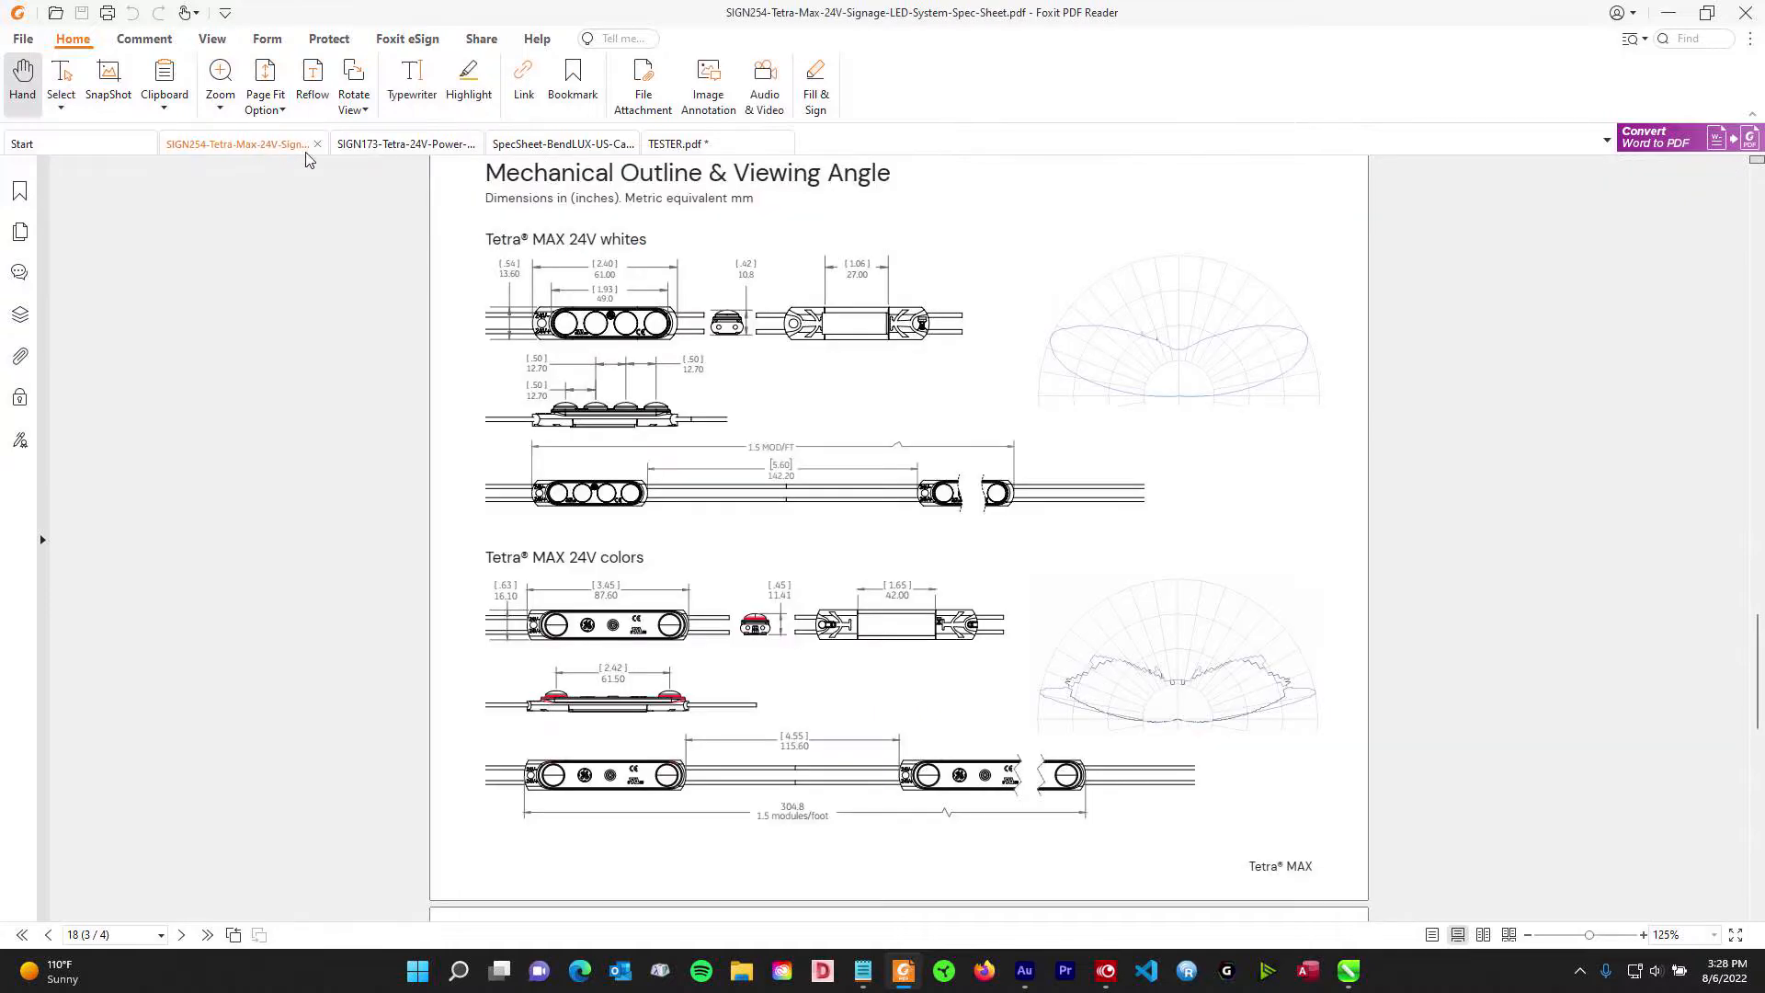
pyautogui.scroll(2, 728, 375)
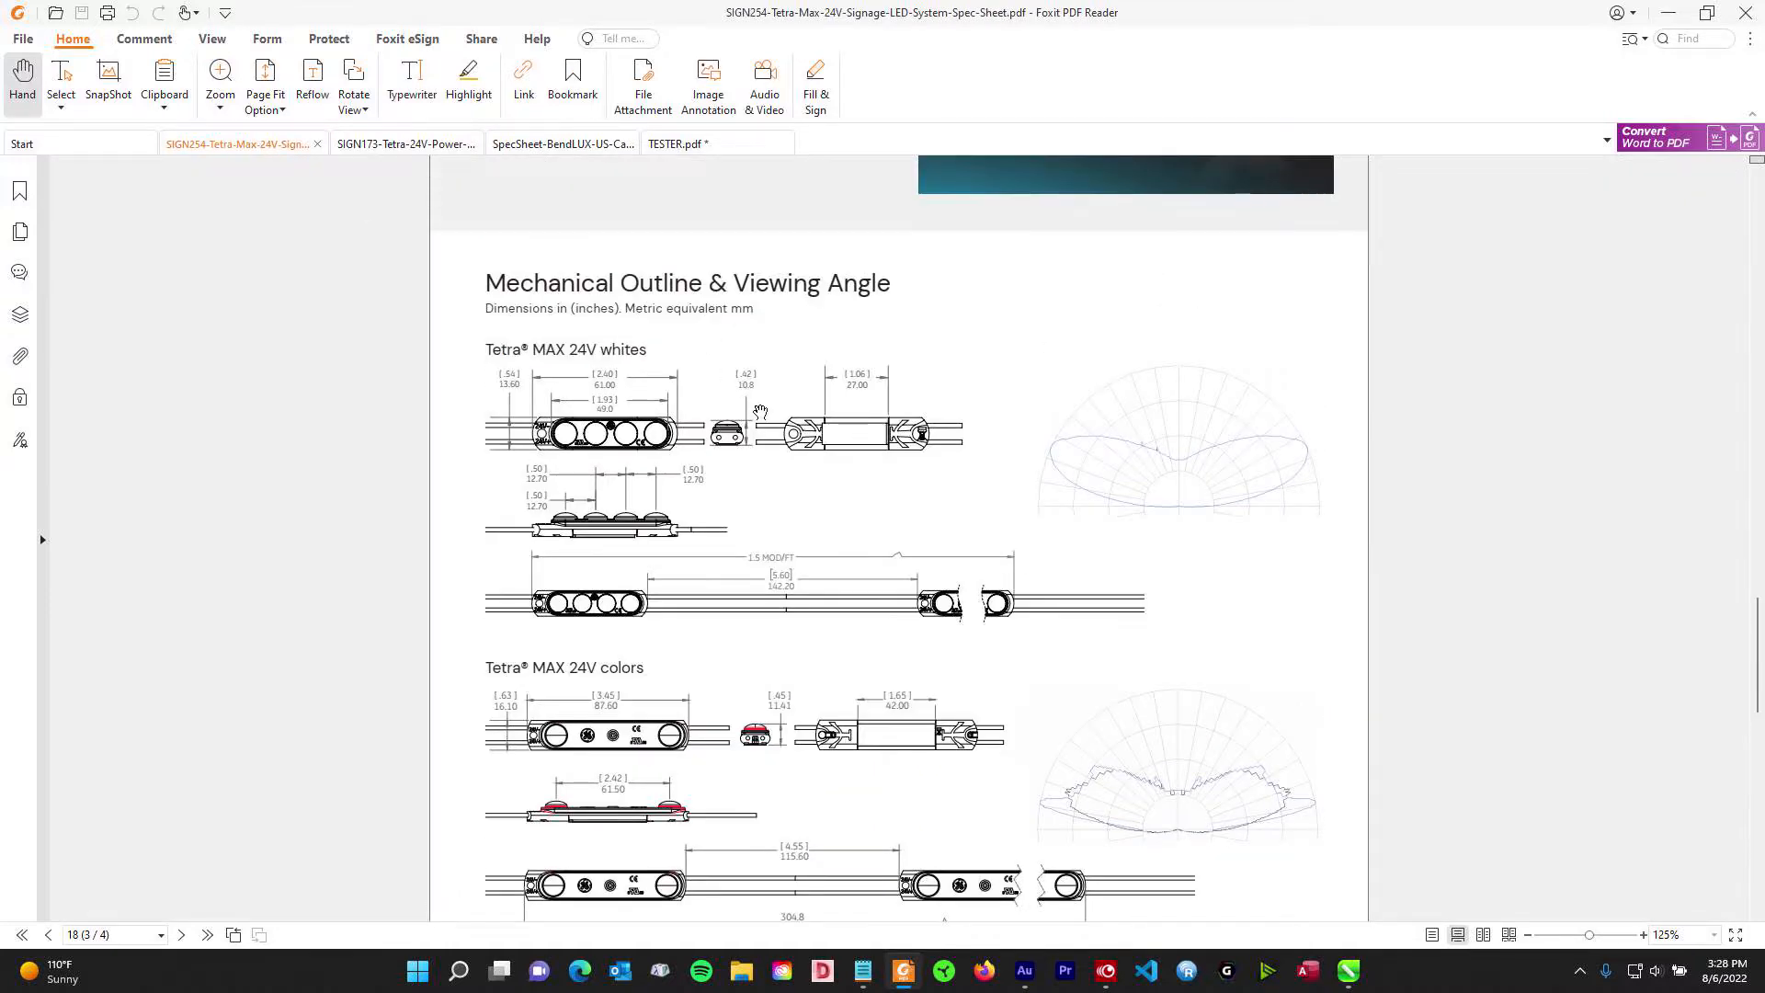
pyautogui.scroll(7, 761, 411)
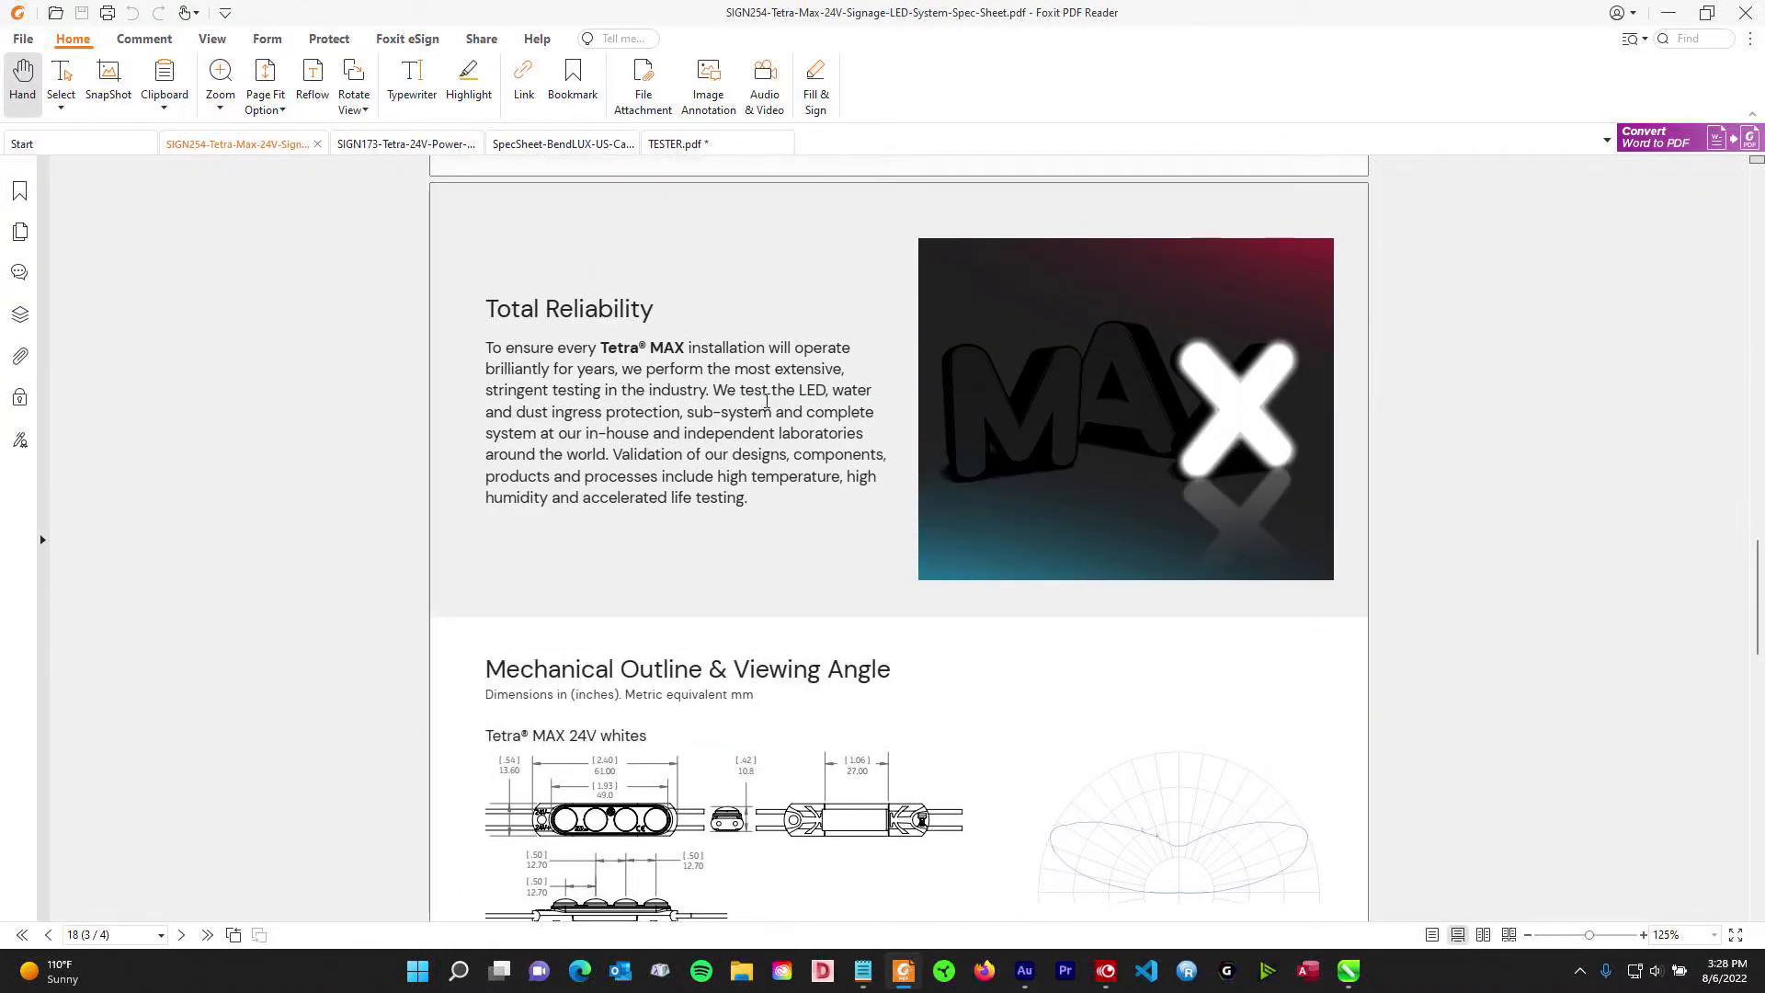
pyautogui.scroll(-3, 767, 402)
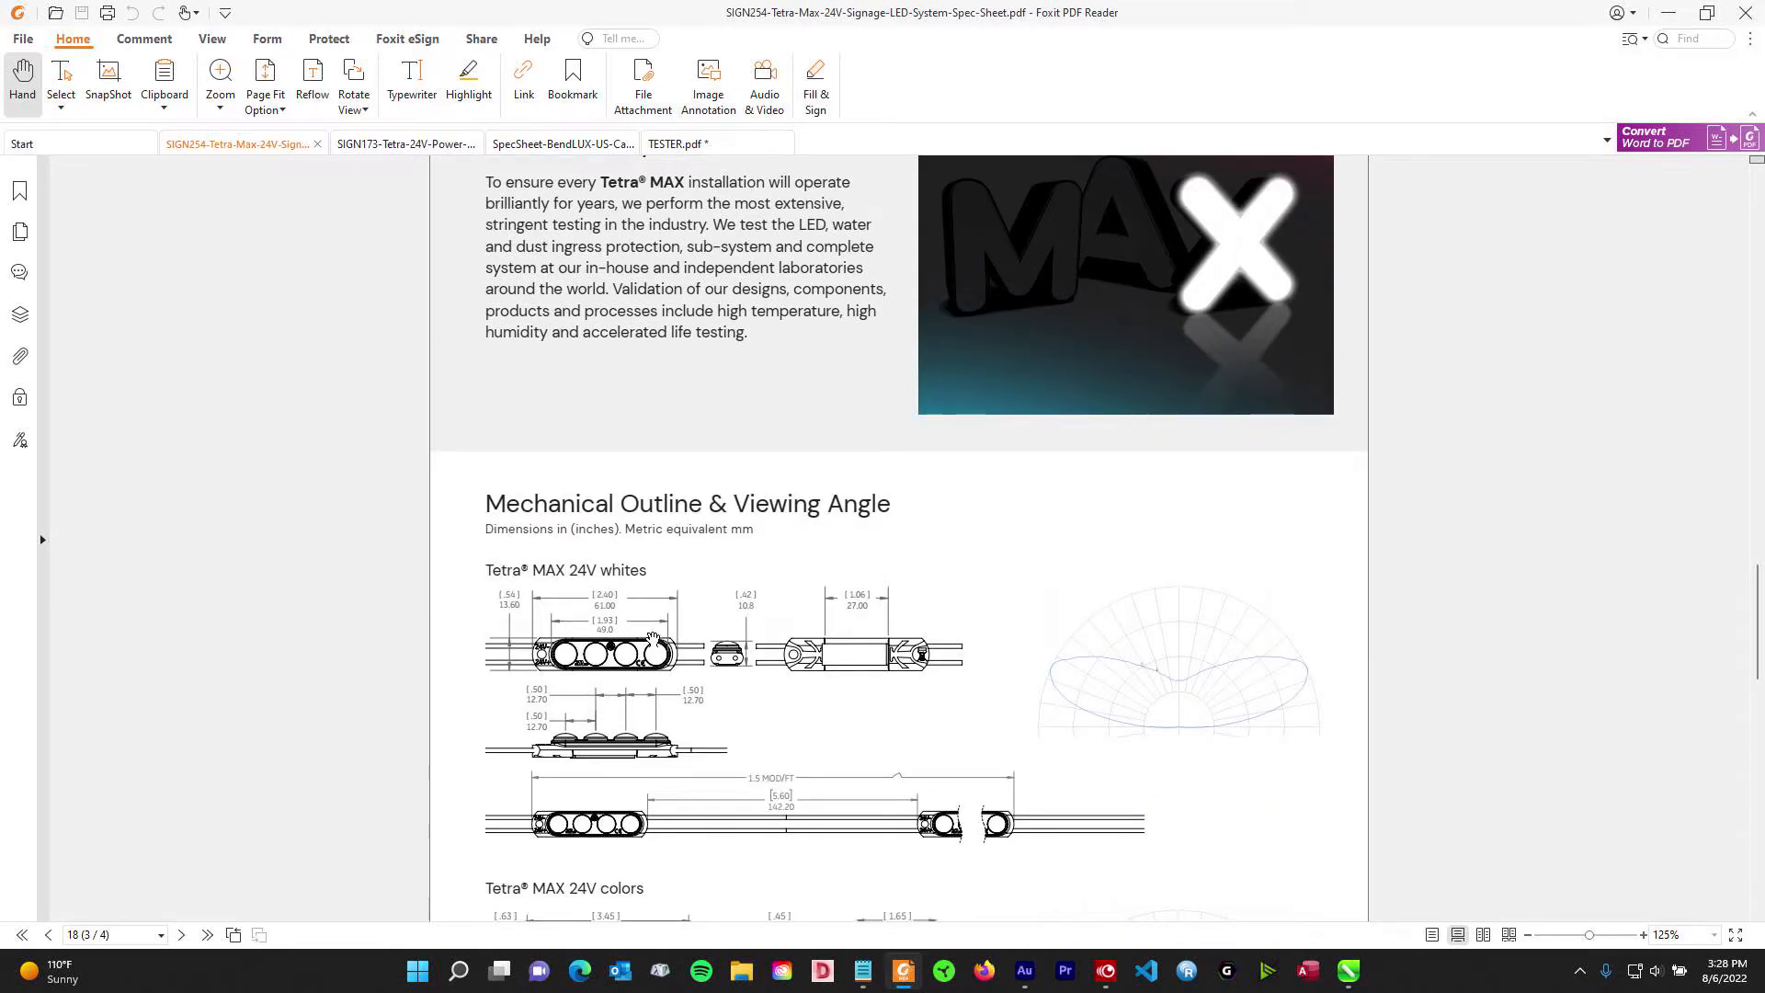
pyautogui.scroll(-2, 653, 638)
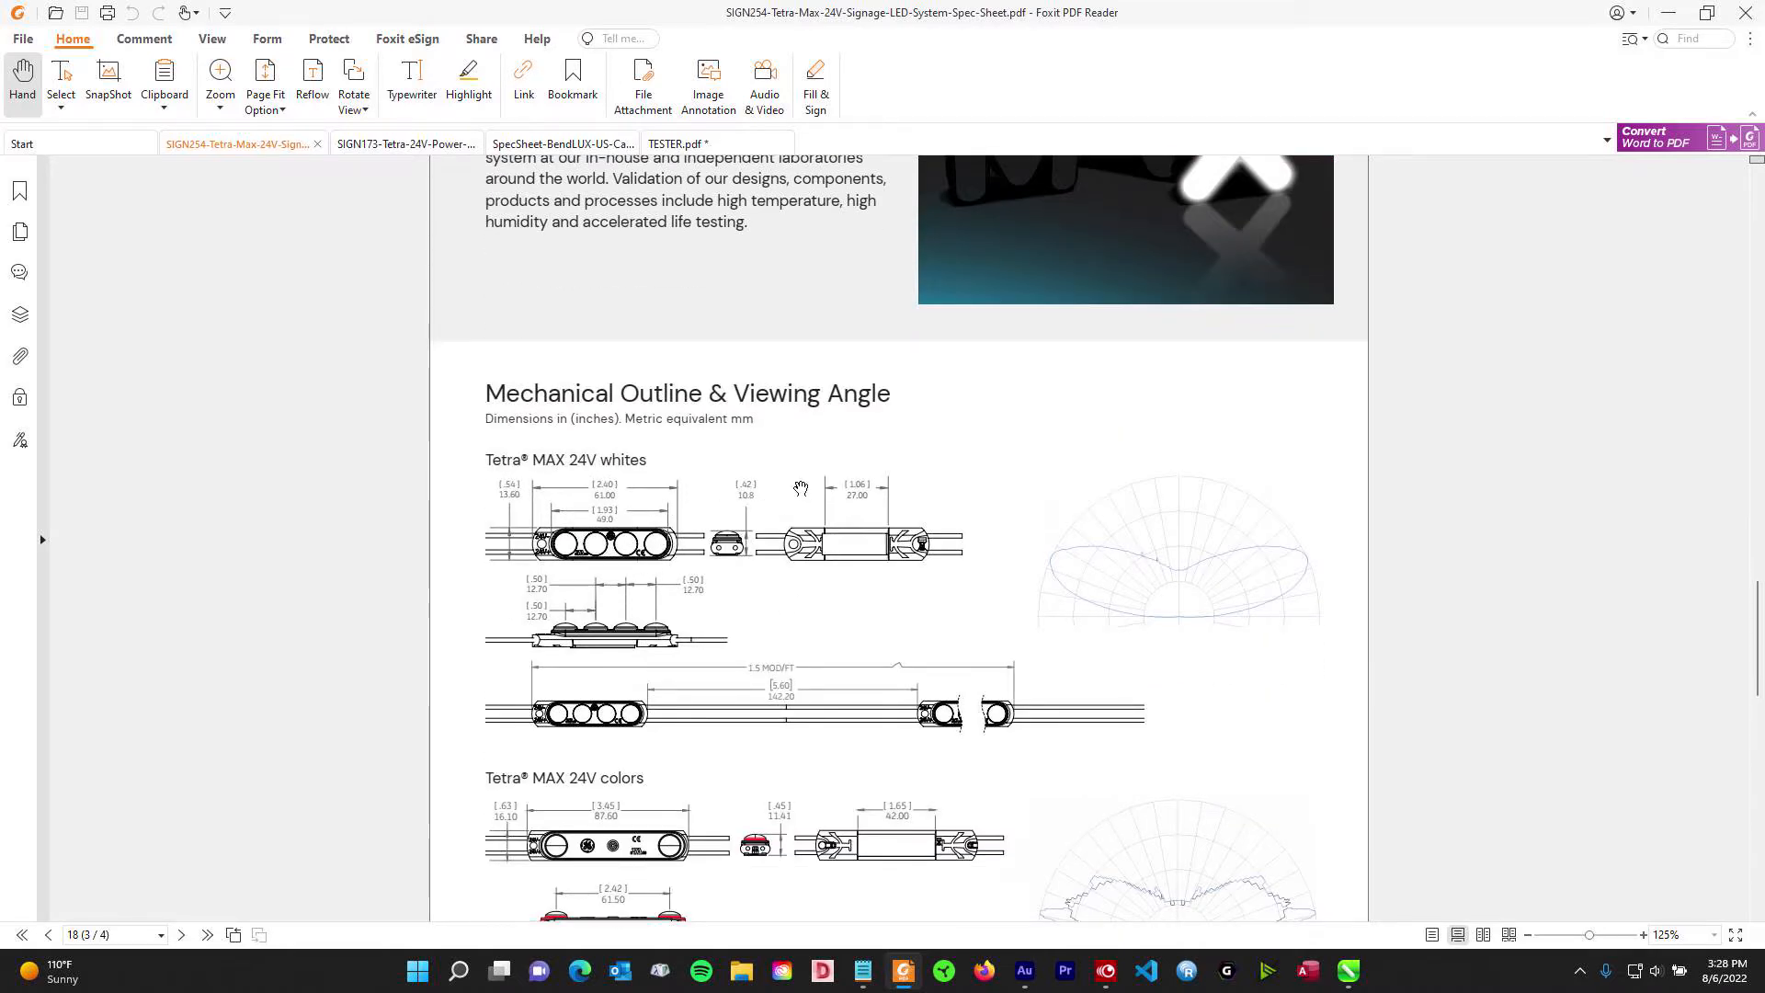
# - Examine the Total Reliability and mechanical outline sections in the Tetra PowerMAX 24V spec sheet
pyautogui.click(390, 147)
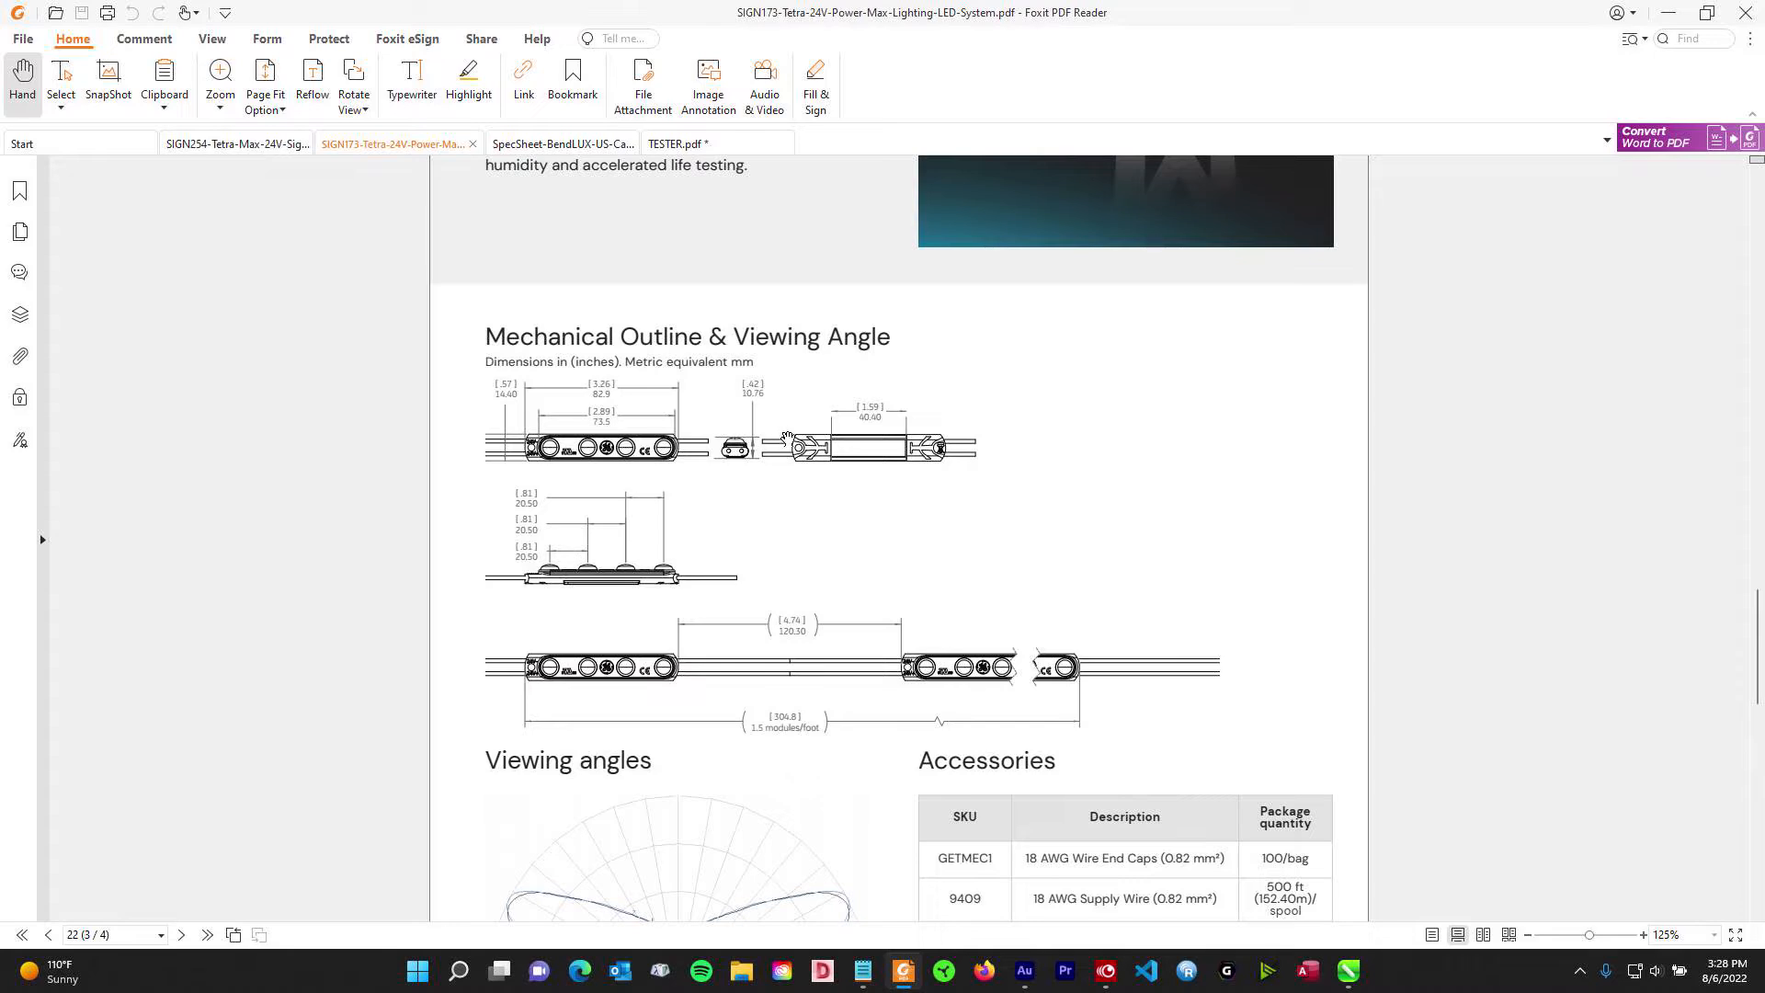
pyautogui.scroll(6, 682, 450)
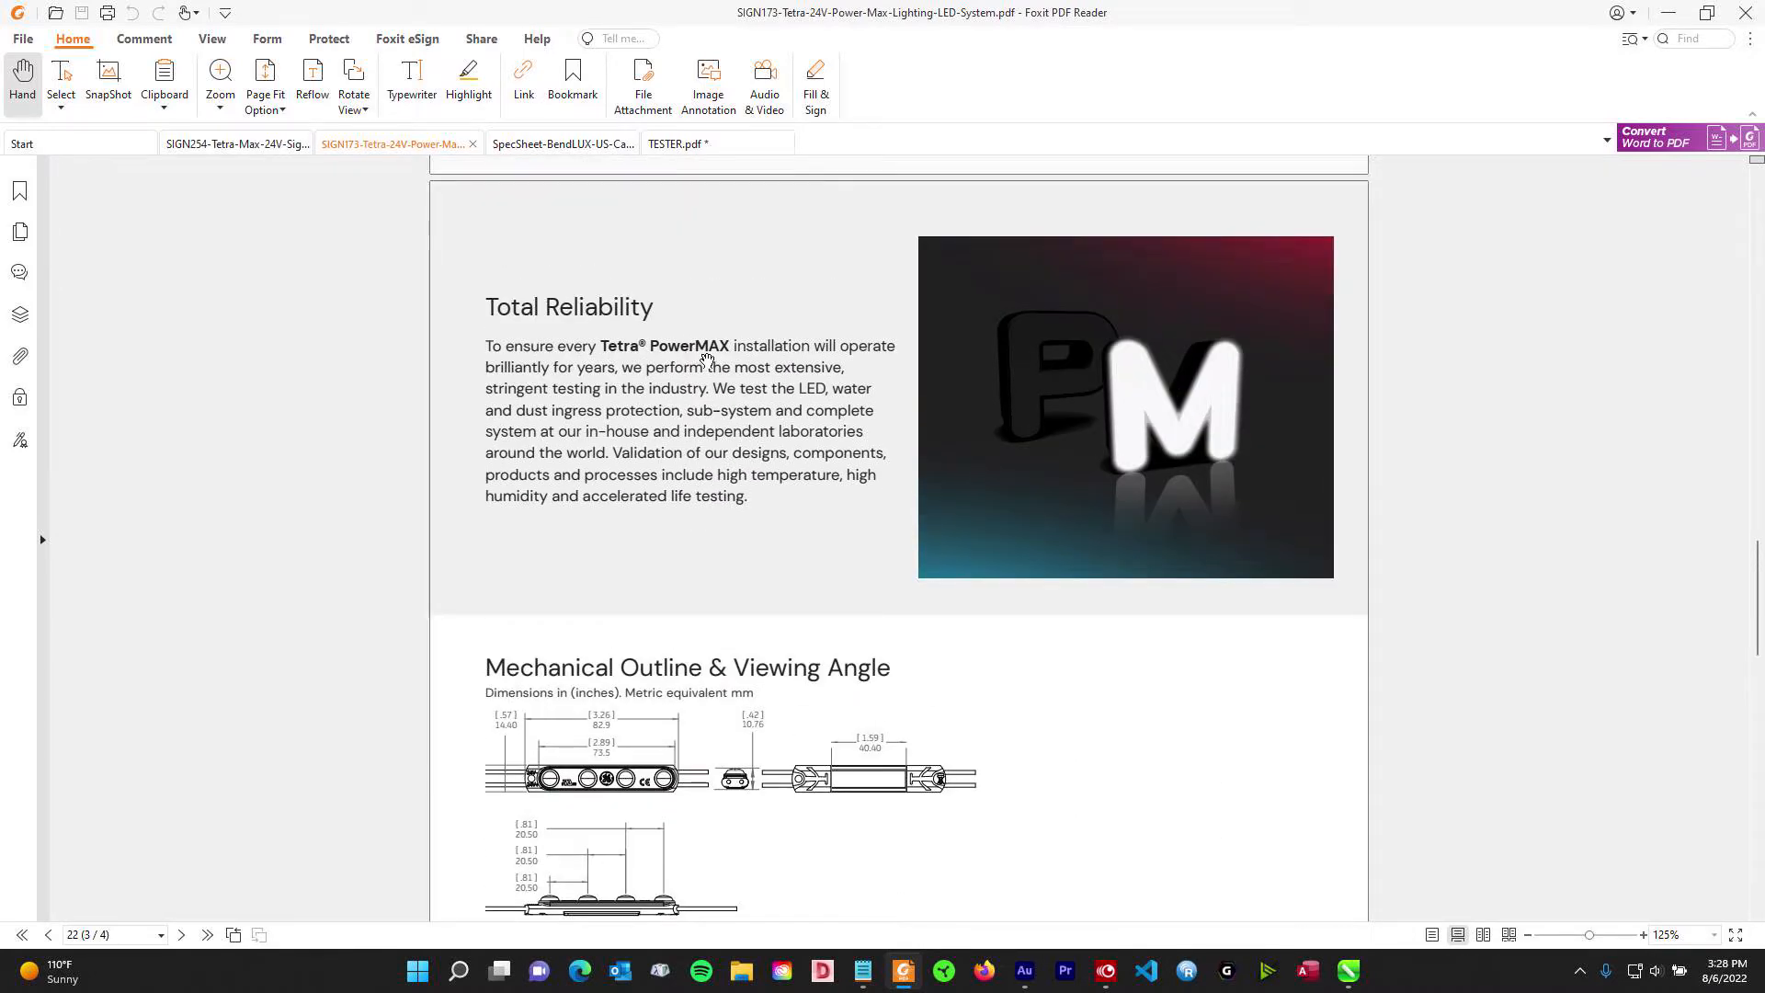
pyautogui.scroll(-3, 856, 622)
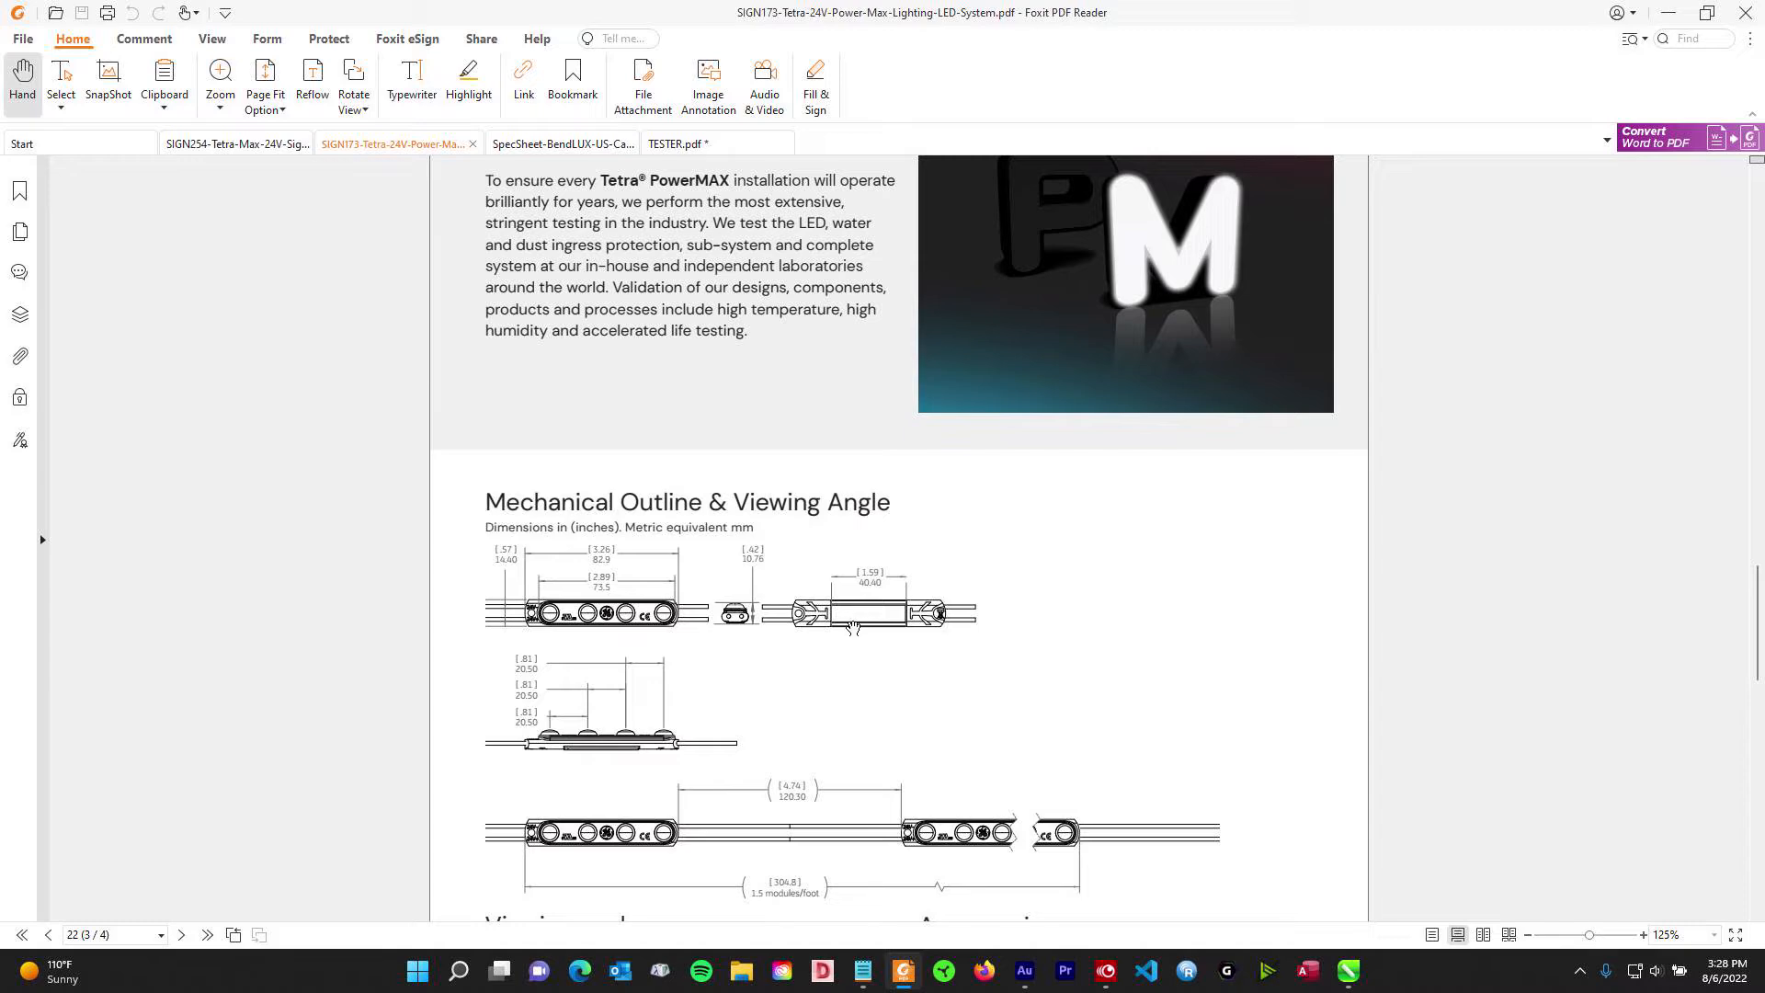
pyautogui.scroll(-2, 869, 613)
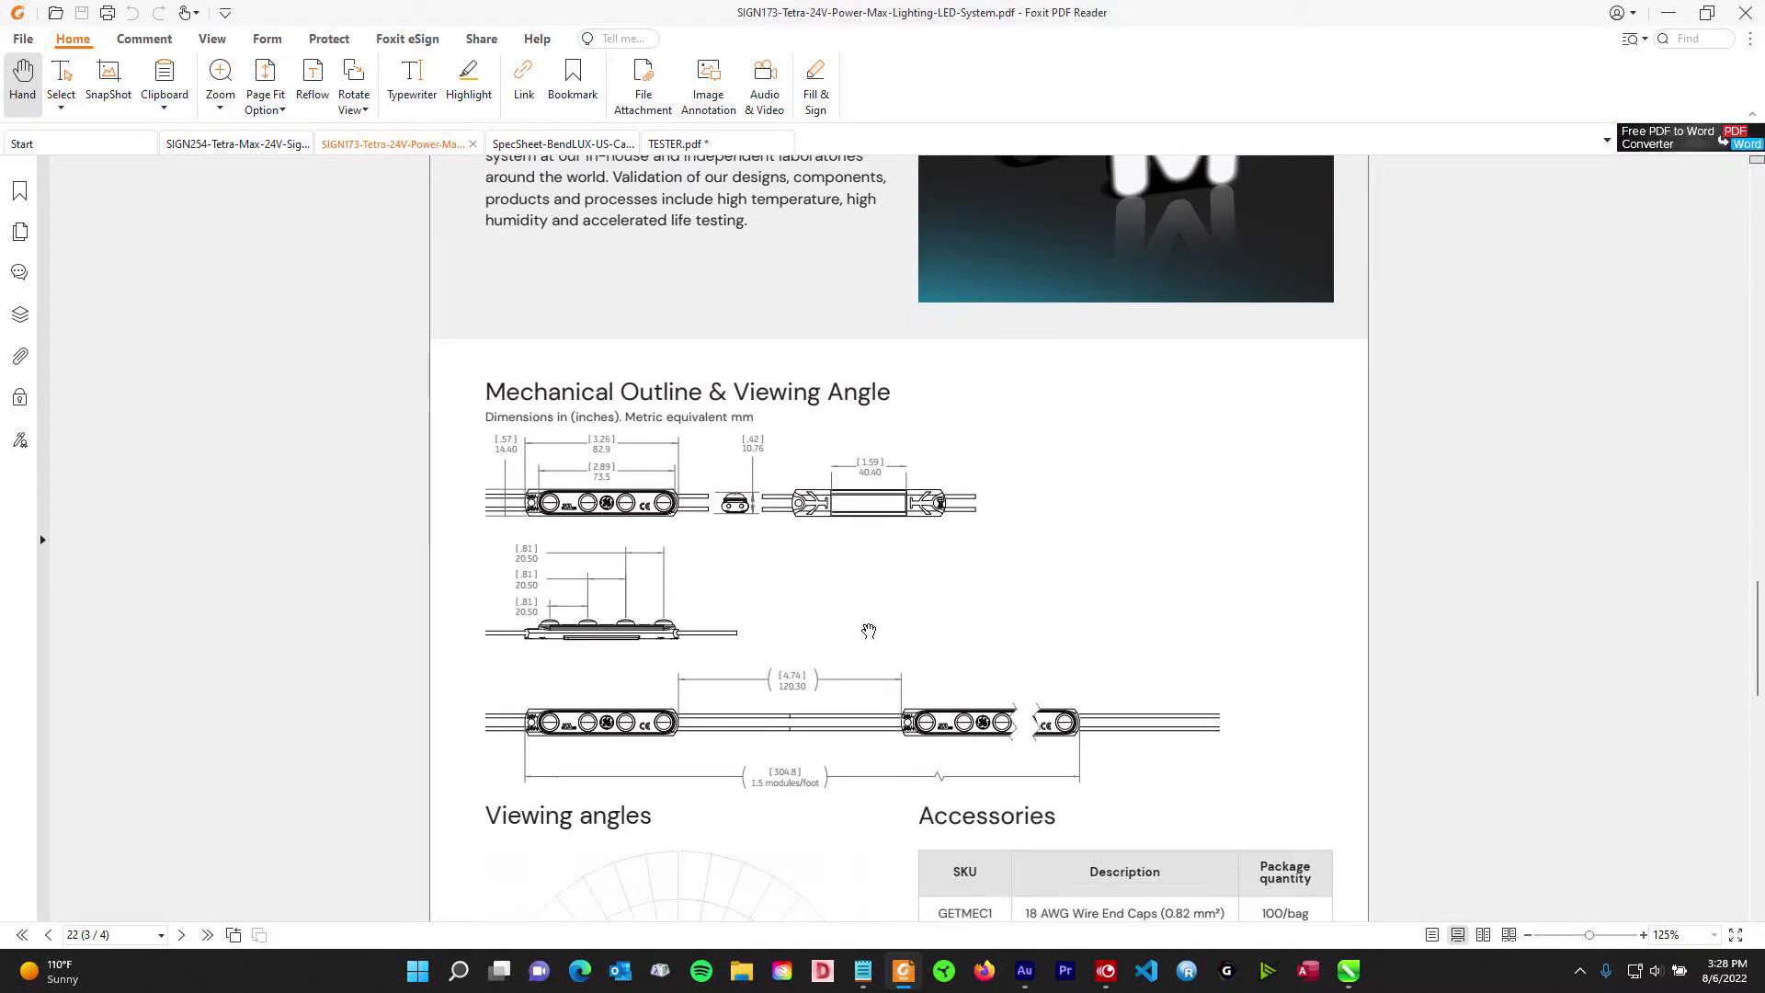
pyautogui.scroll(3, 867, 634)
pyautogui.scroll(3, 867, 634)
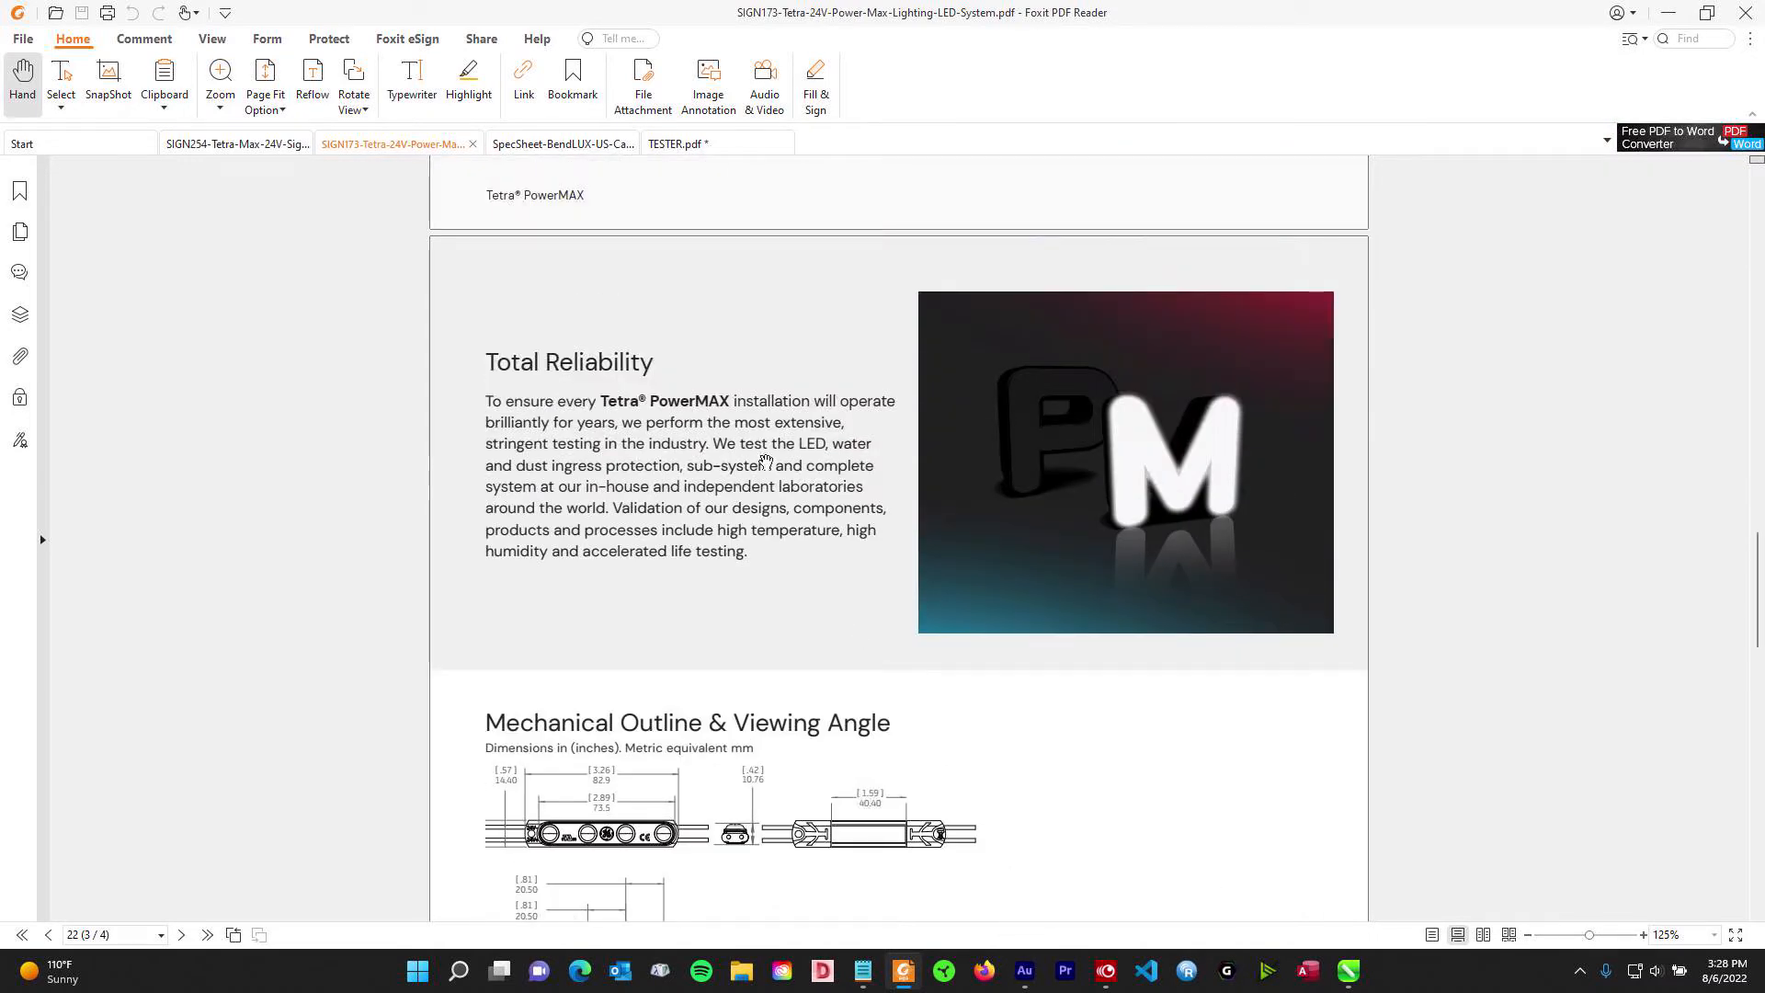
# - Examine the specifications in the BendLUX strip lighting spec sheet and compare them against the two Tetra spec sheets
pyautogui.click(572, 146)
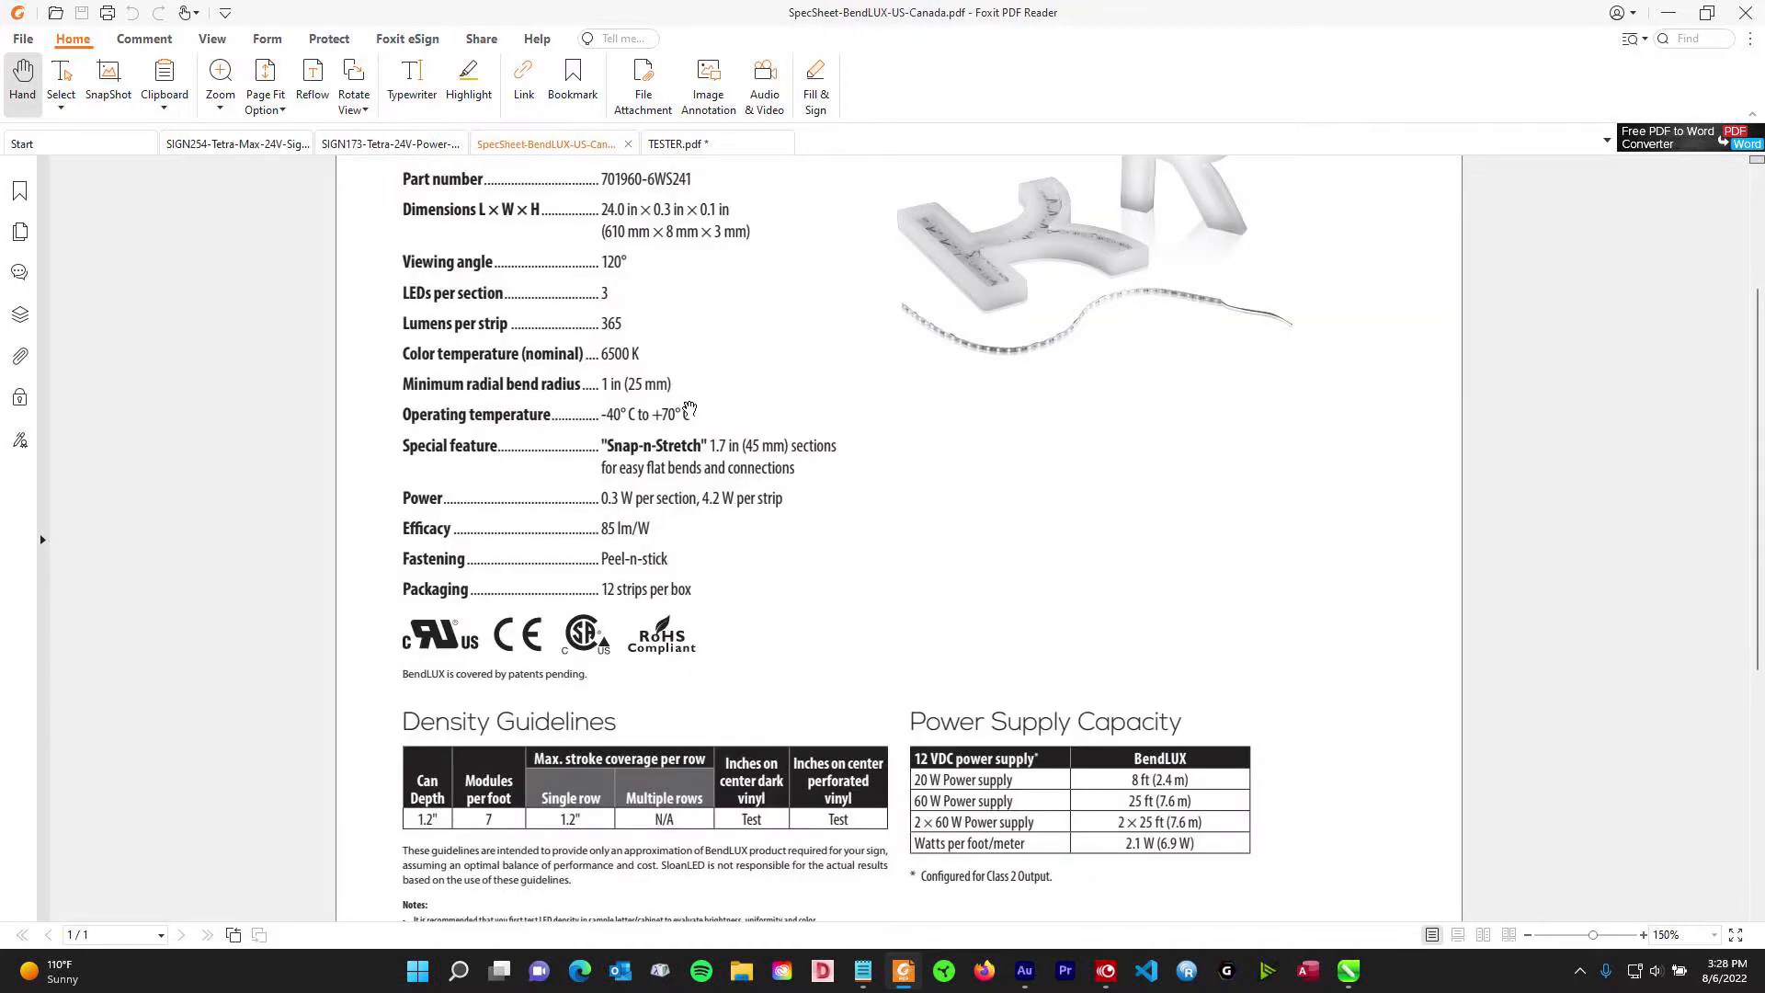
pyautogui.scroll(3, 691, 404)
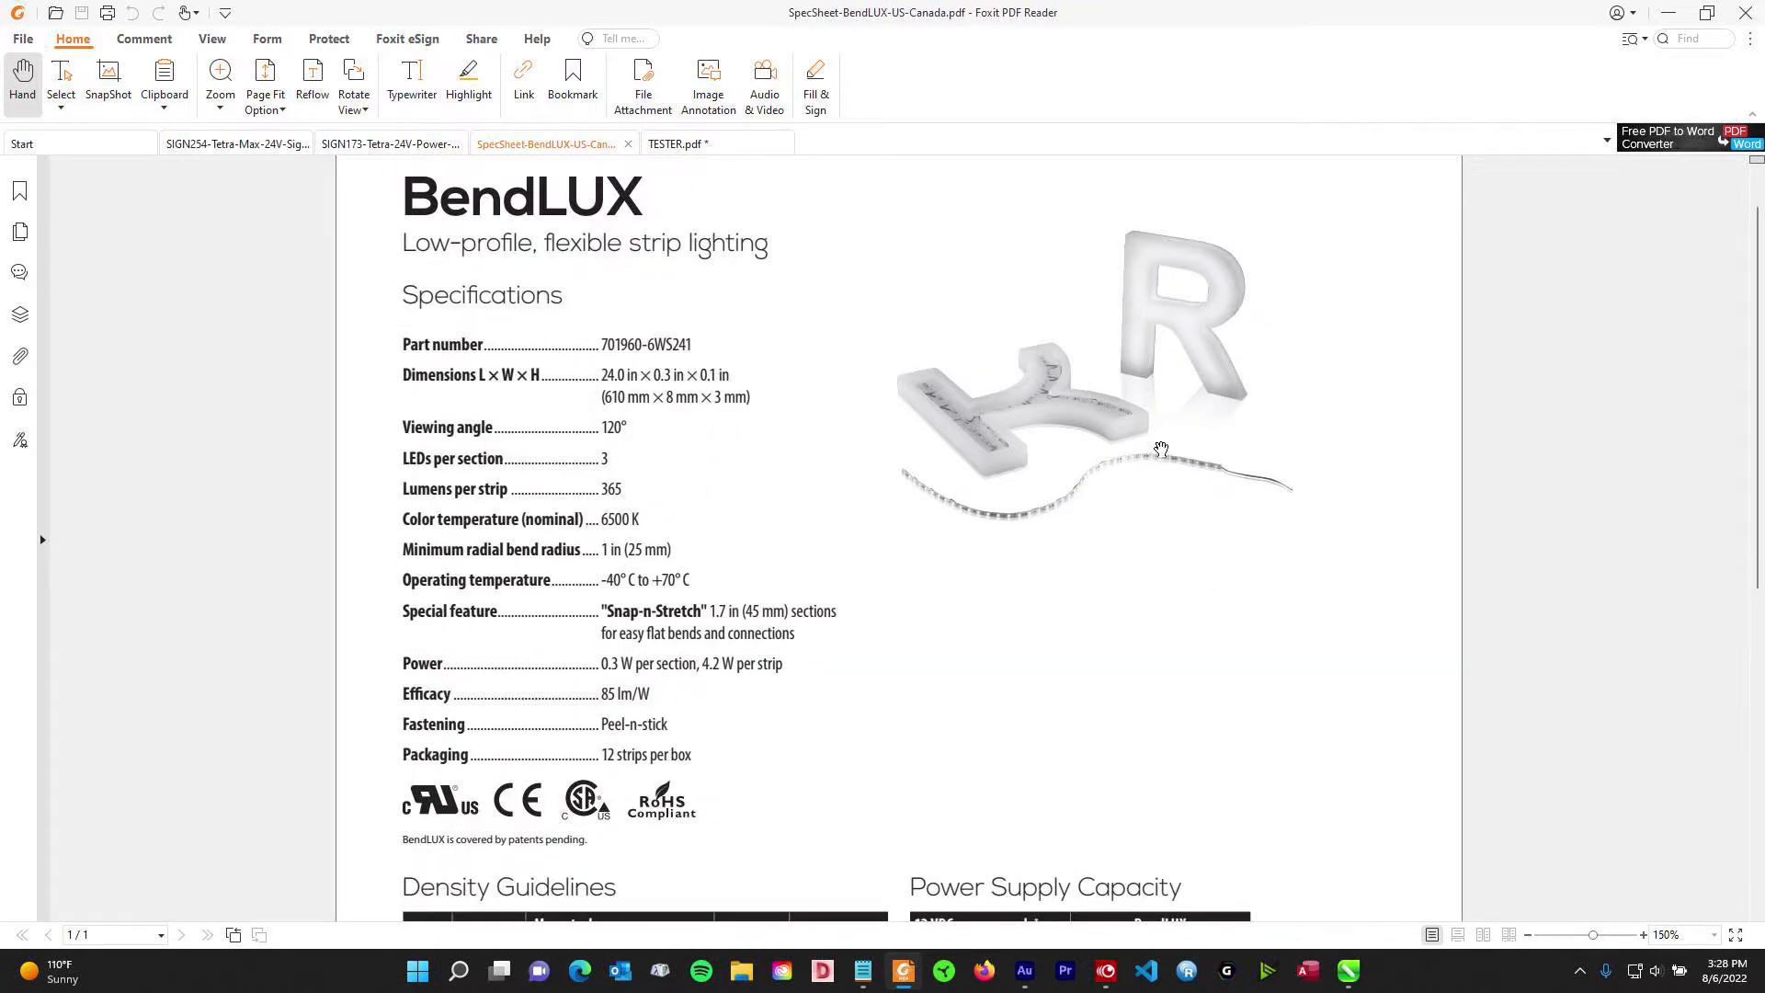
pyautogui.scroll(-2, 672, 626)
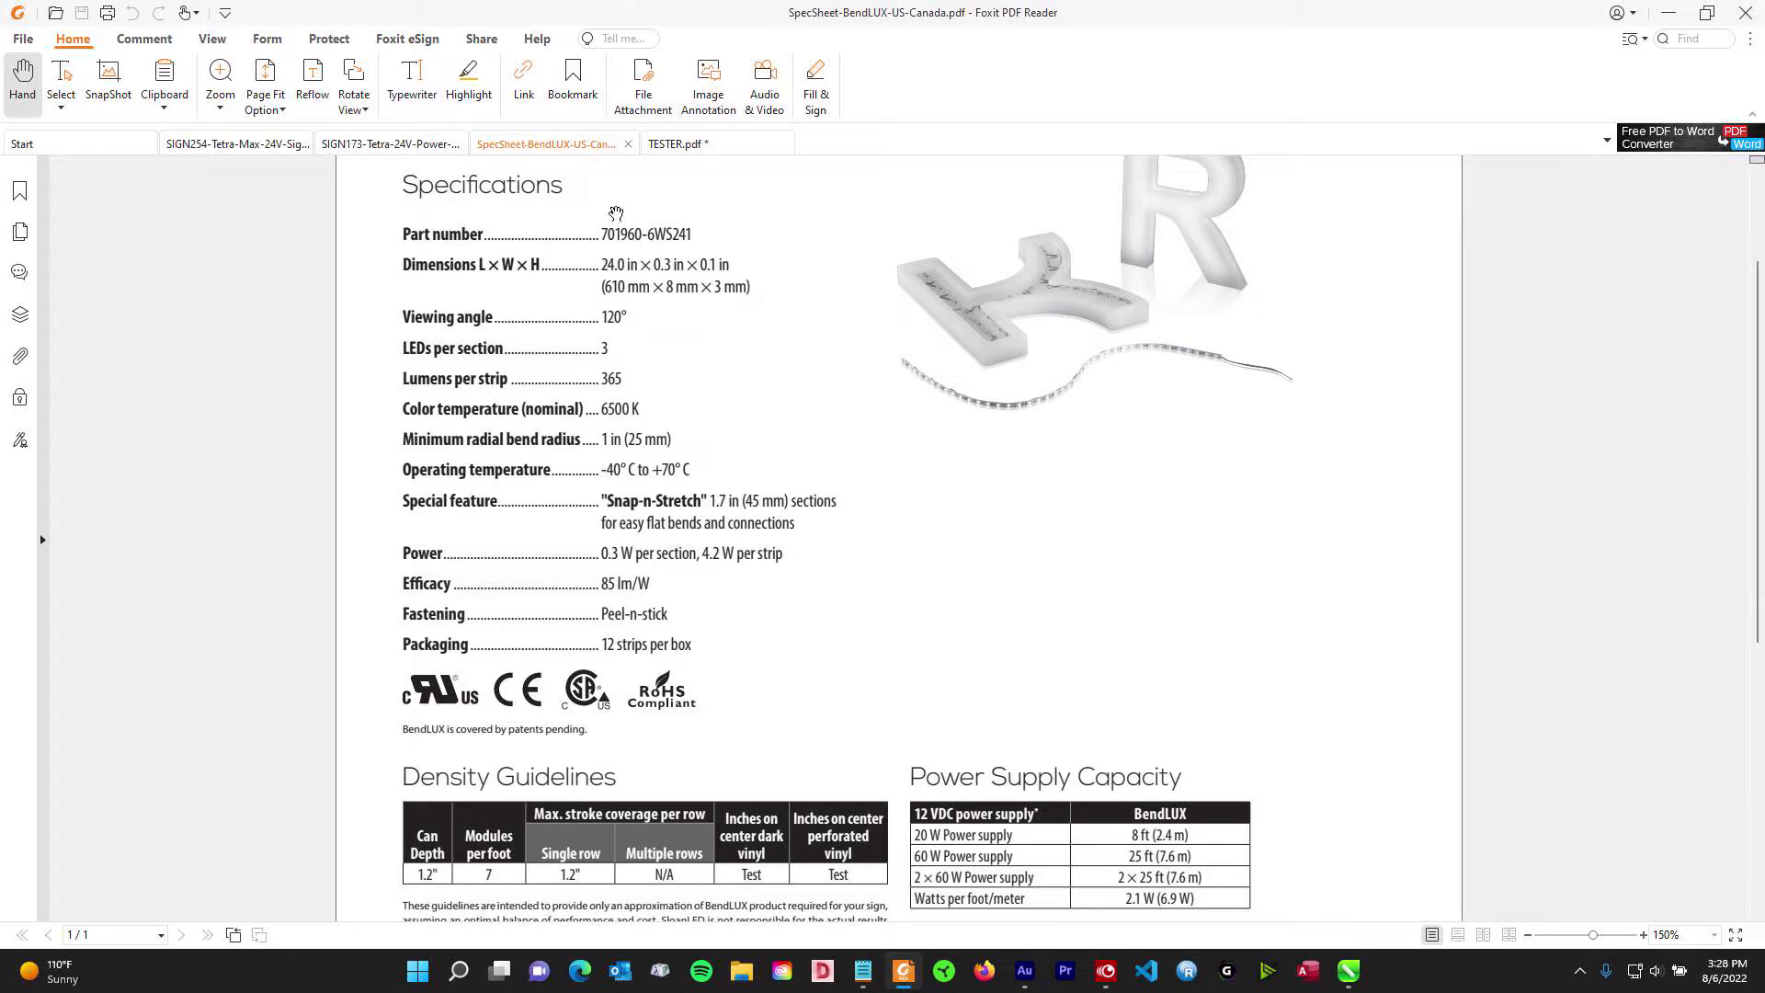
pyautogui.click(278, 143)
pyautogui.click(381, 147)
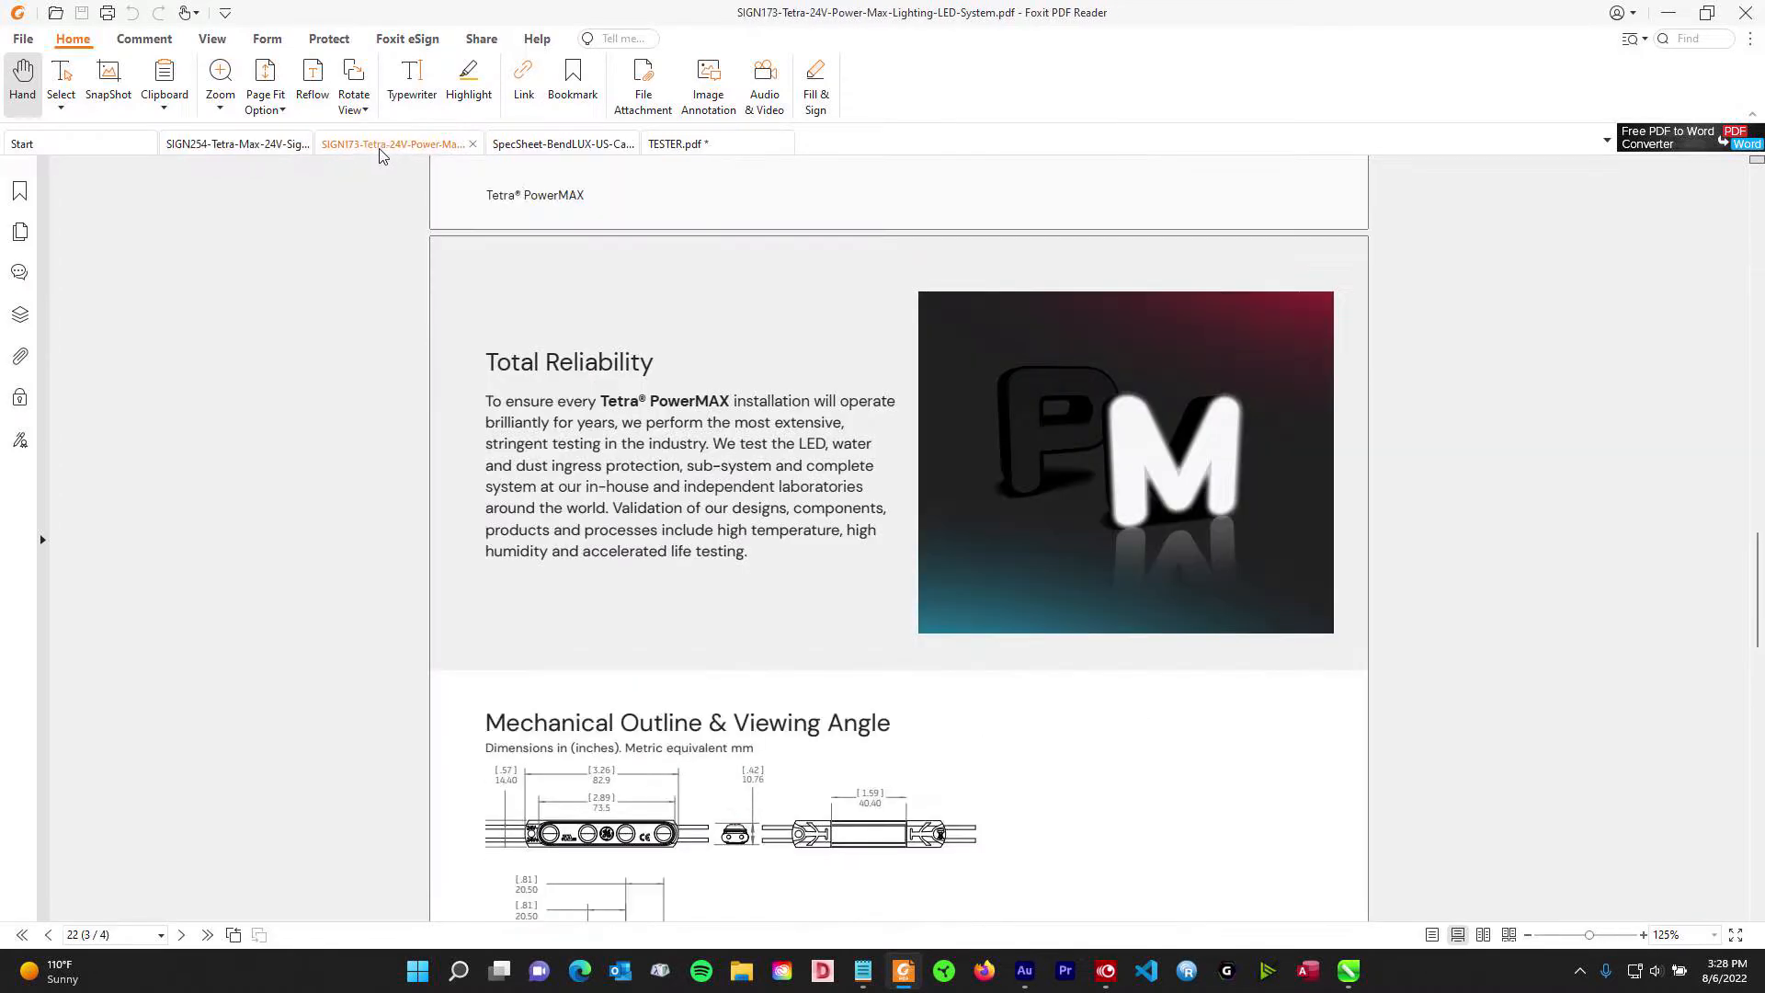
pyautogui.click(509, 144)
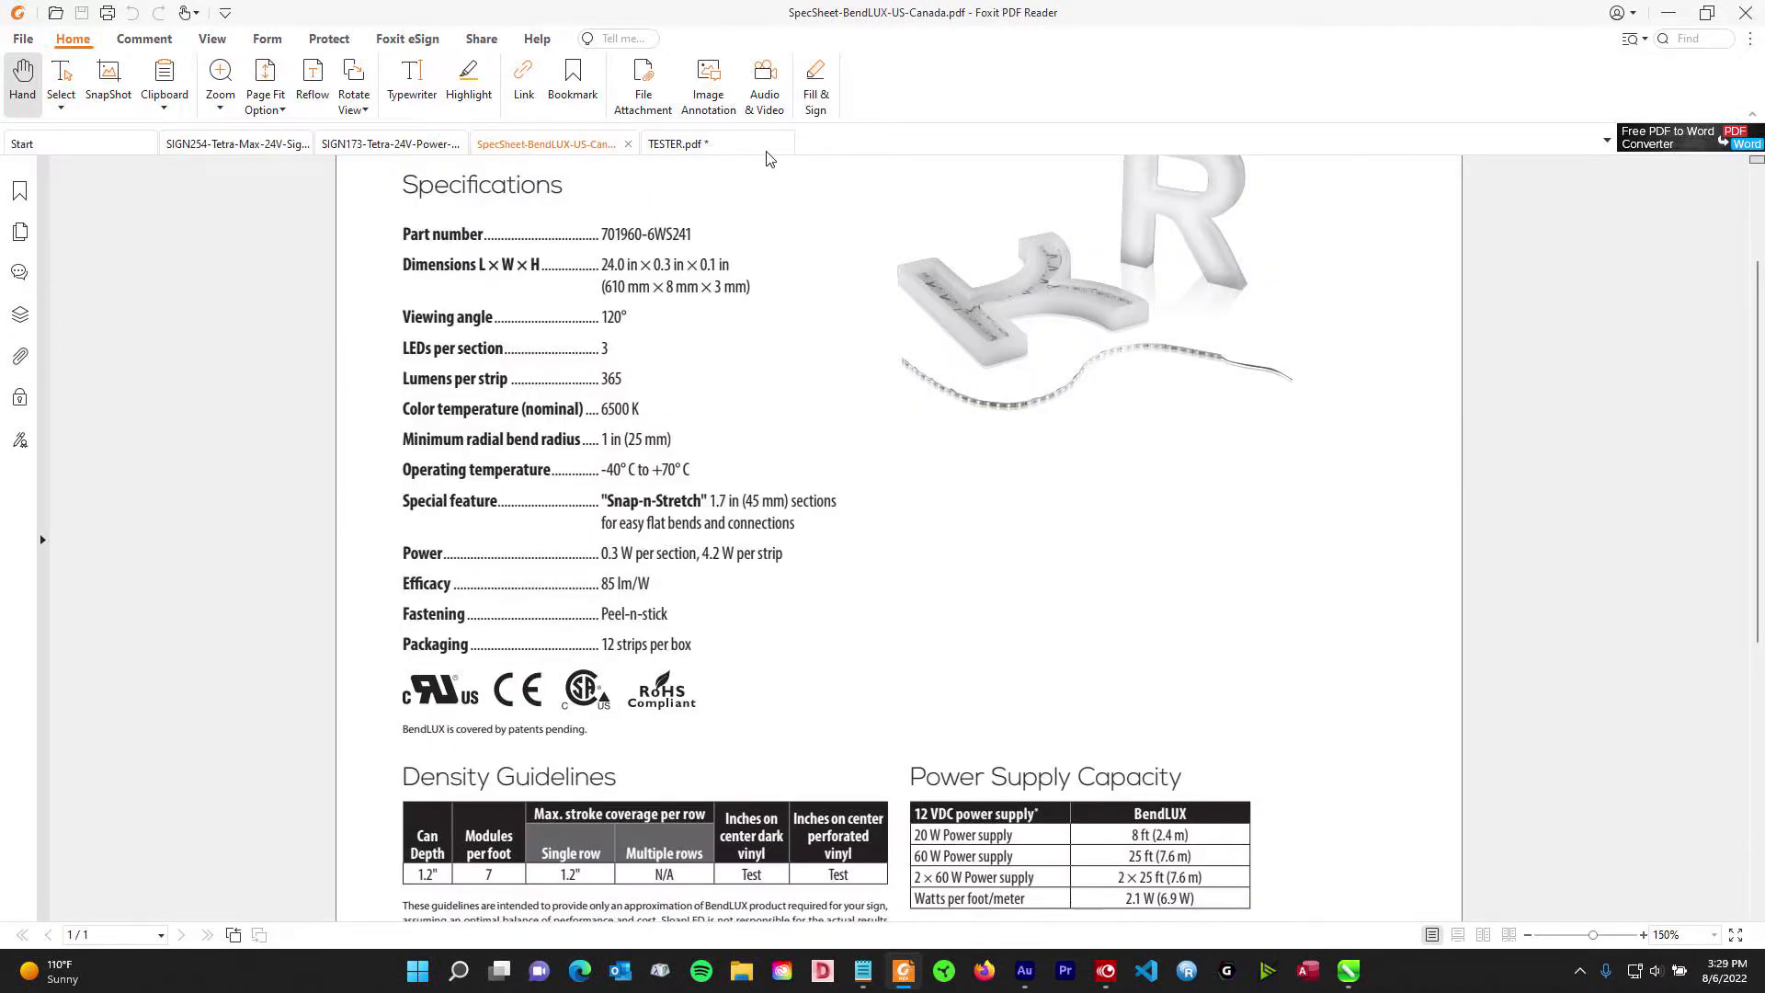
# - Return to TESTER.pdf, switch to CorelDRAW and select the red LED module rectangle under the .62 label
pyautogui.click(731, 142)
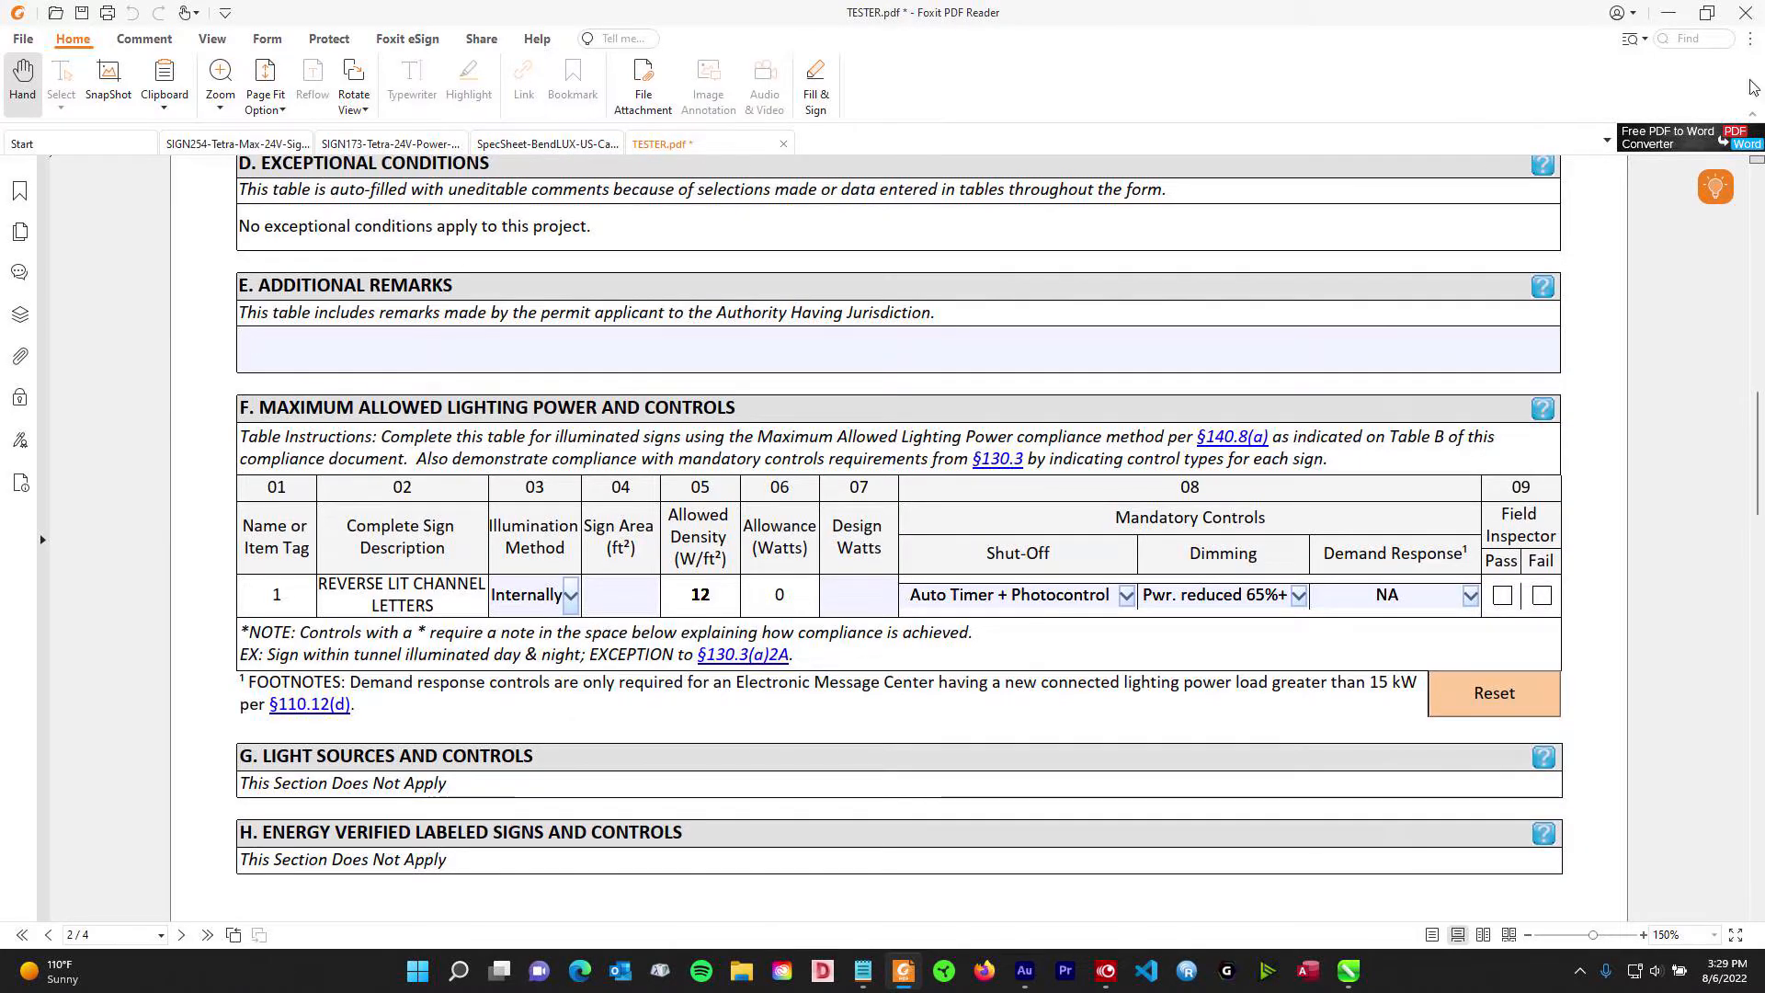
pyautogui.click(1348, 972)
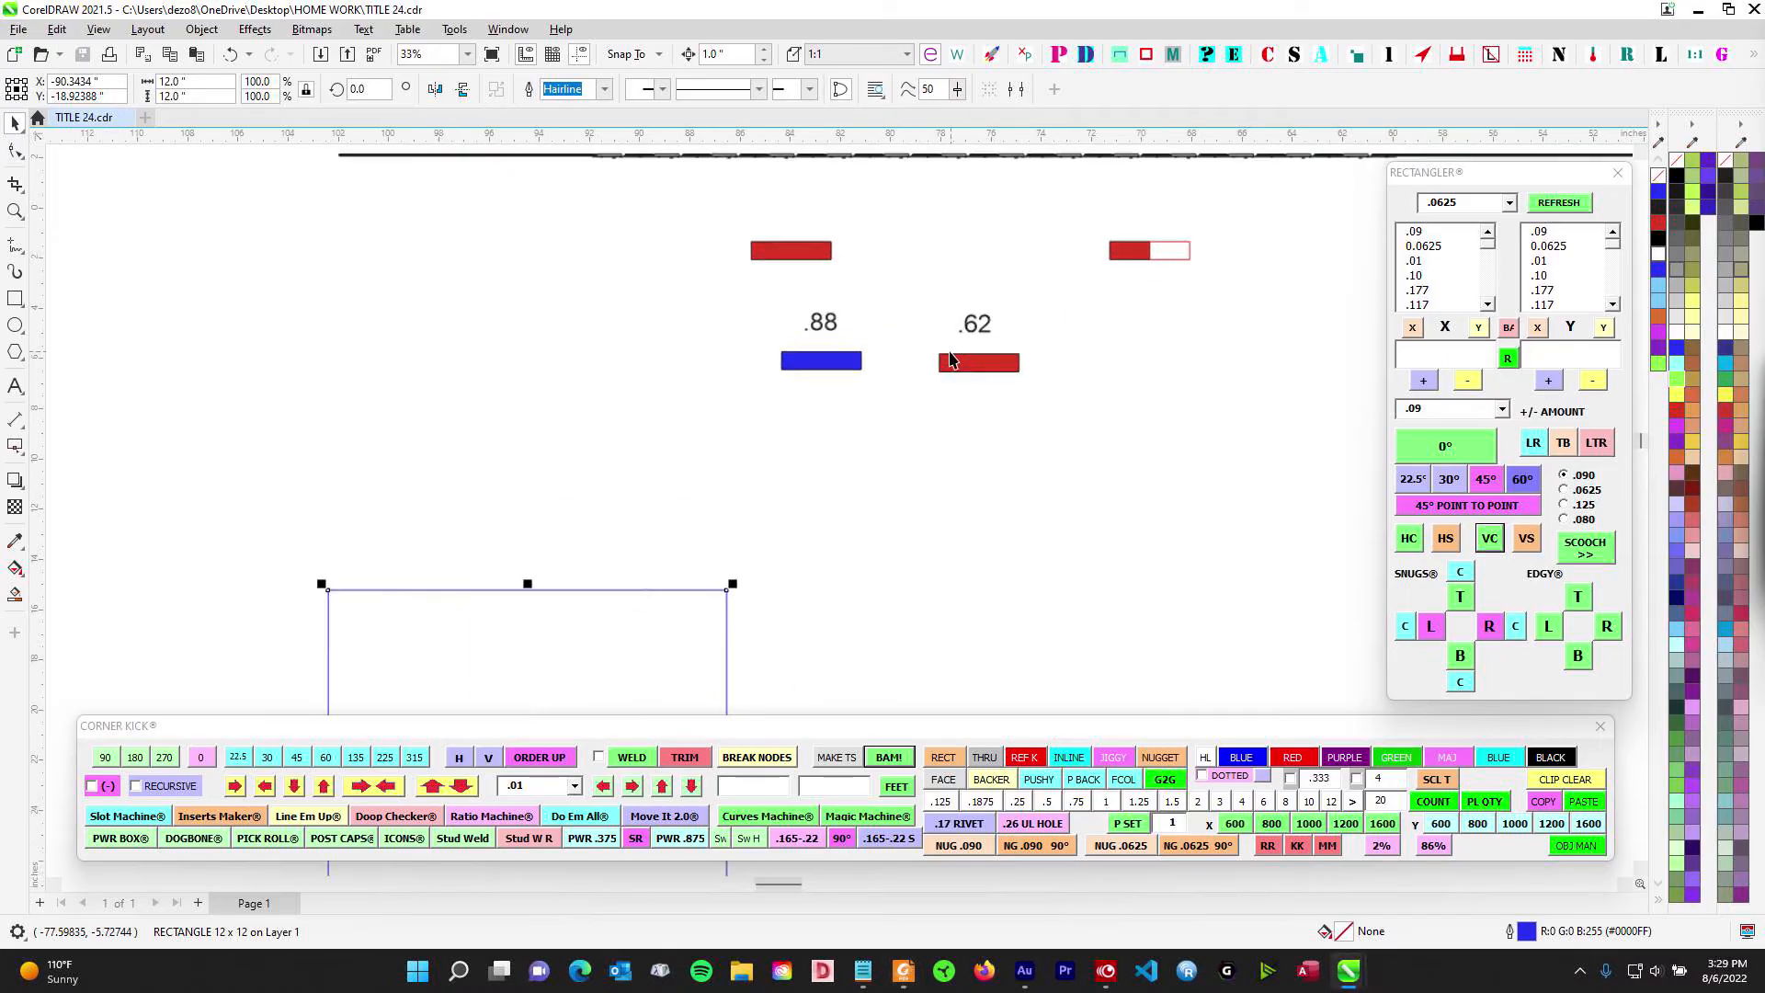
pyautogui.moveTo(930, 338); pyautogui.dragTo(1179, 472)
pyautogui.scroll(1, 1024, 399)
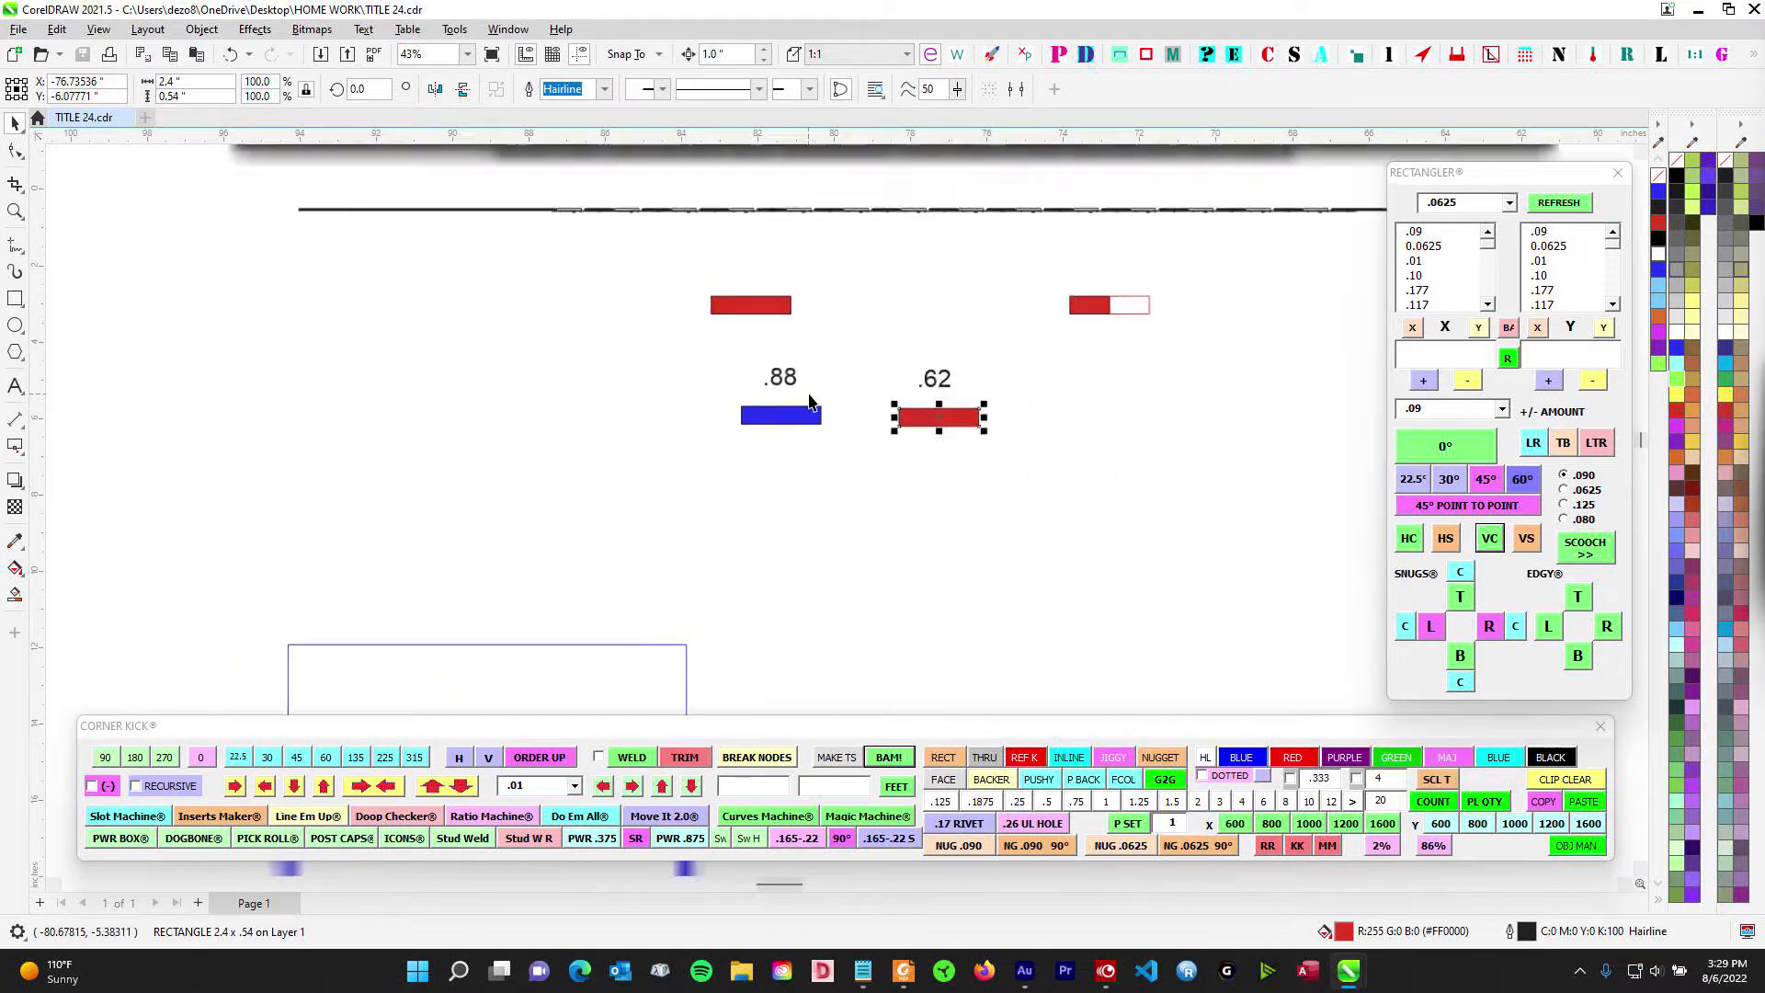
pyautogui.scroll(-1, 1017, 433)
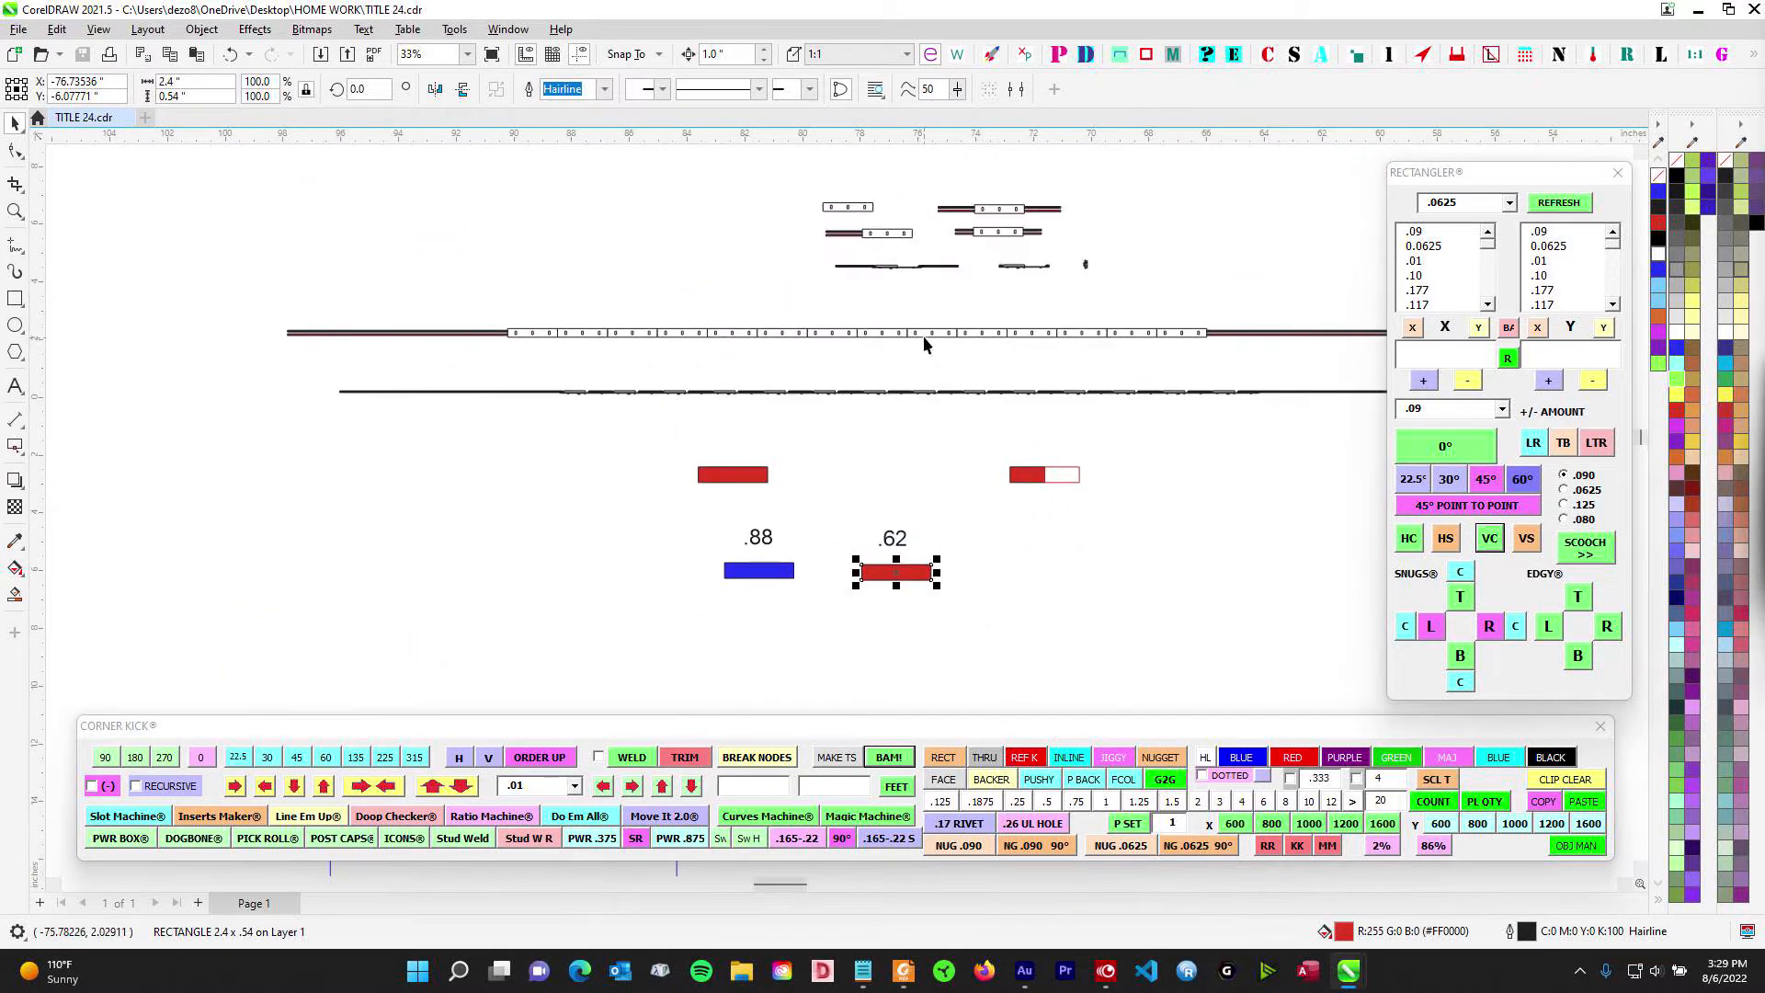
# - Move the long LED strip group in the drawing up slightly and keep it selected
pyautogui.click(925, 339)
pyautogui.moveTo(927, 337); pyautogui.dragTo(930, 329)
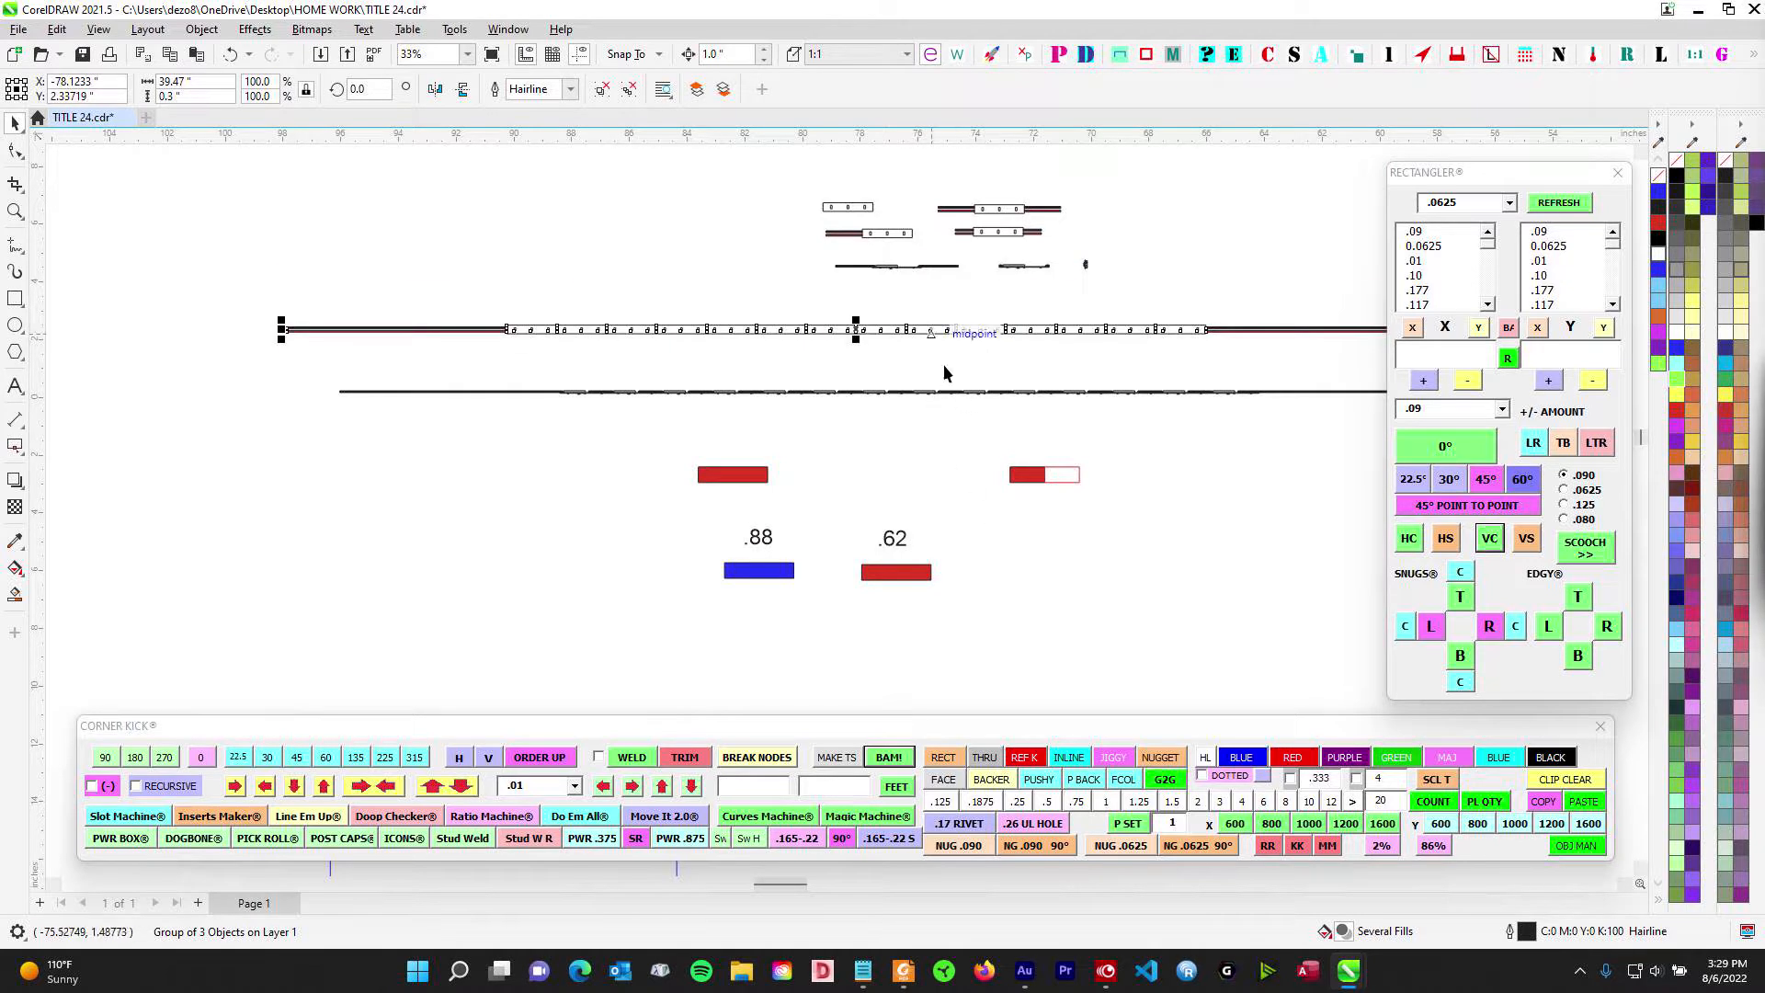
pyautogui.click(957, 475)
pyautogui.click(900, 332)
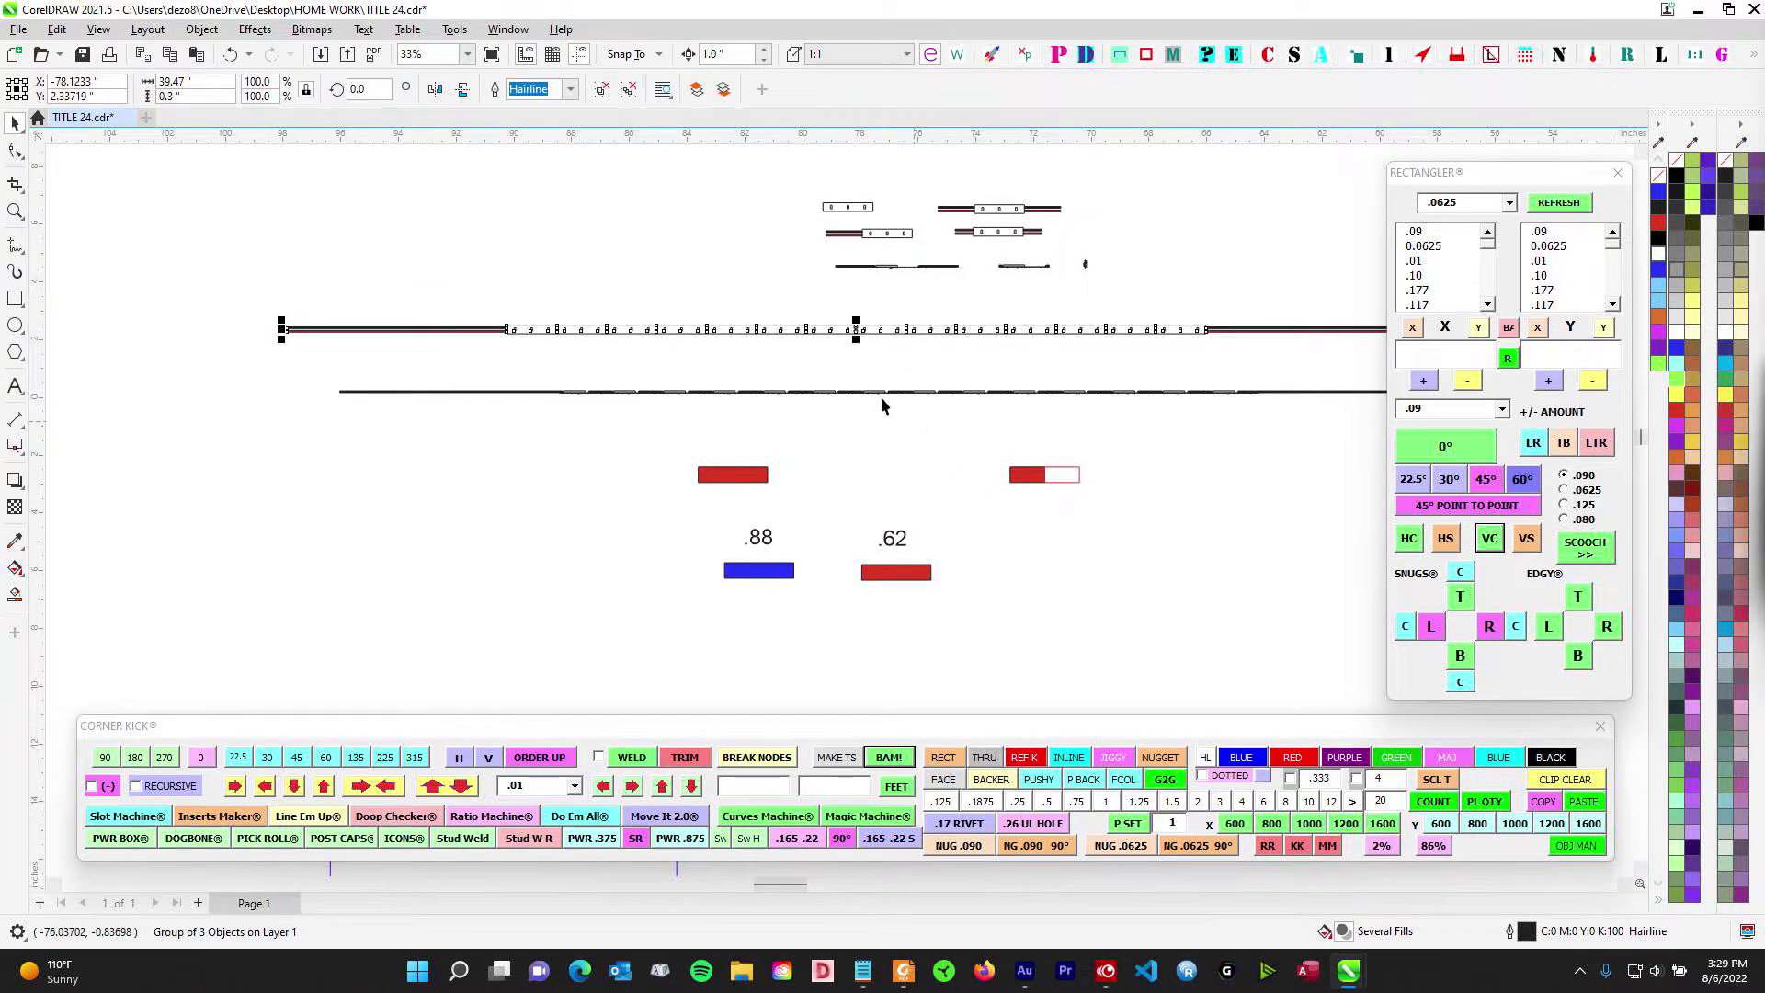
# - Inspect the blue module rectangle and the .88 and .62 wattage labels in the drawing, leaving nothing selected
pyautogui.moveTo(943, 447); pyautogui.dragTo(996, 322)
pyautogui.click(802, 444)
pyautogui.scroll(1, 857, 470)
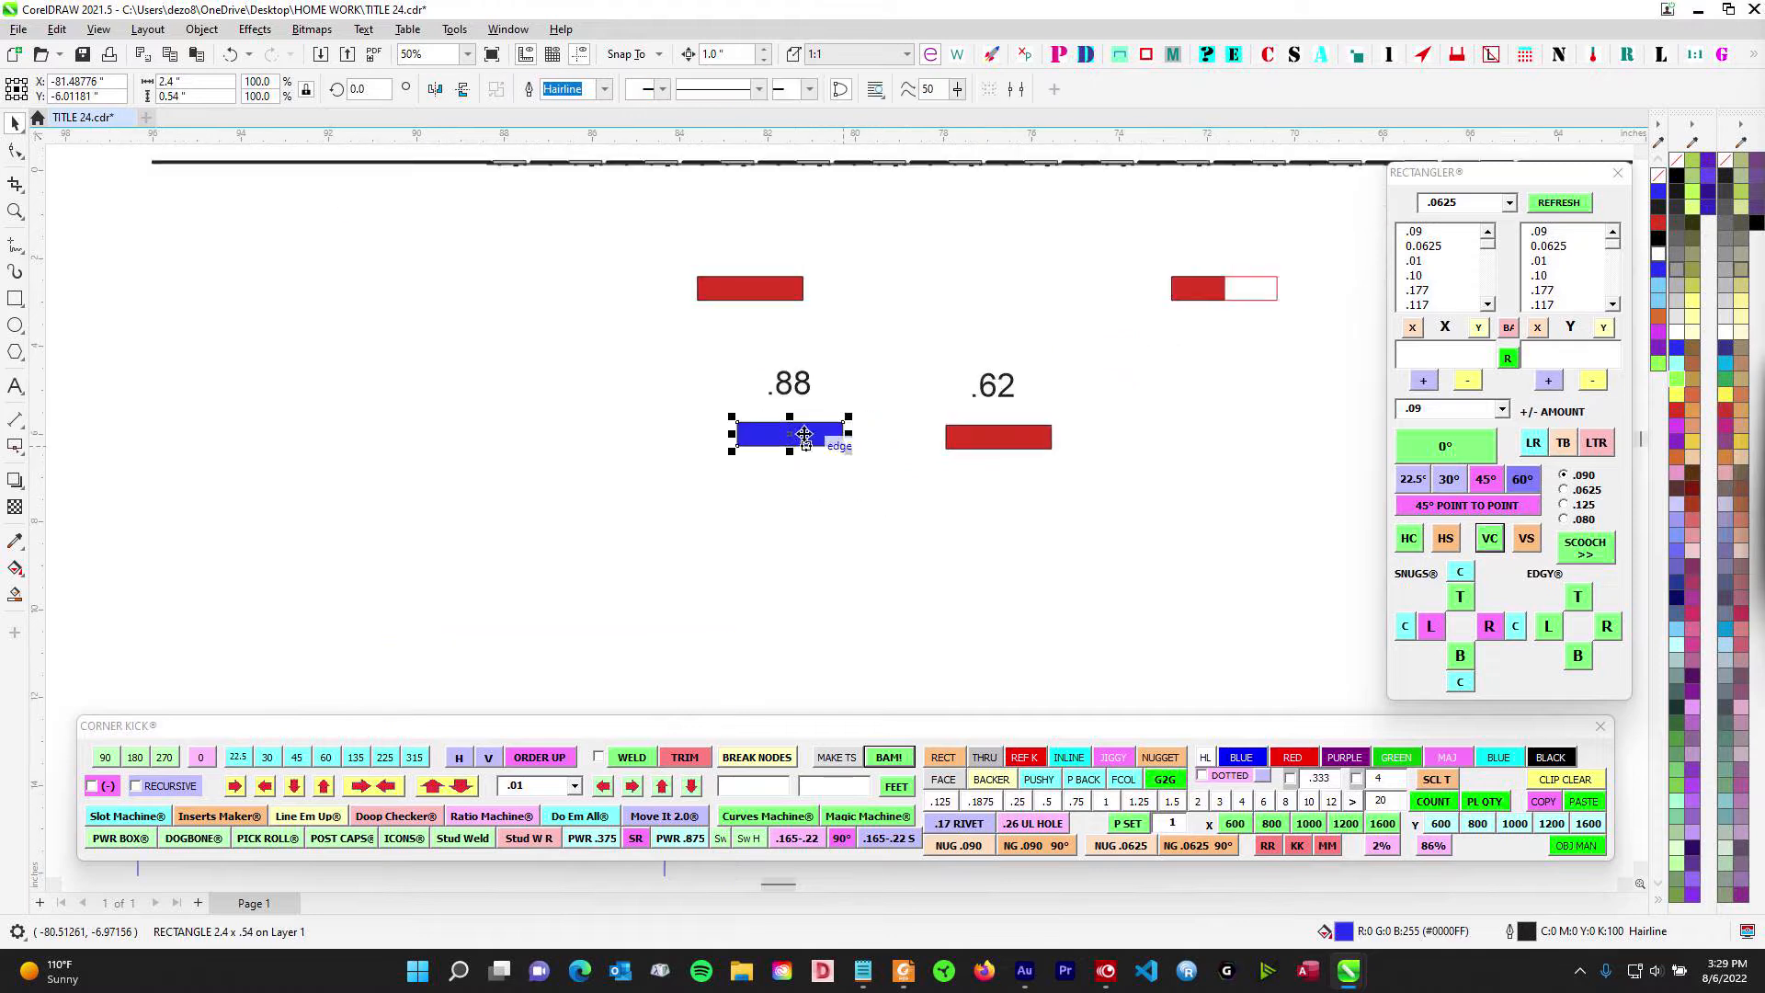
pyautogui.scroll(-1, 804, 434)
pyautogui.moveTo(768, 371); pyautogui.dragTo(934, 524)
pyautogui.scroll(1, 928, 514)
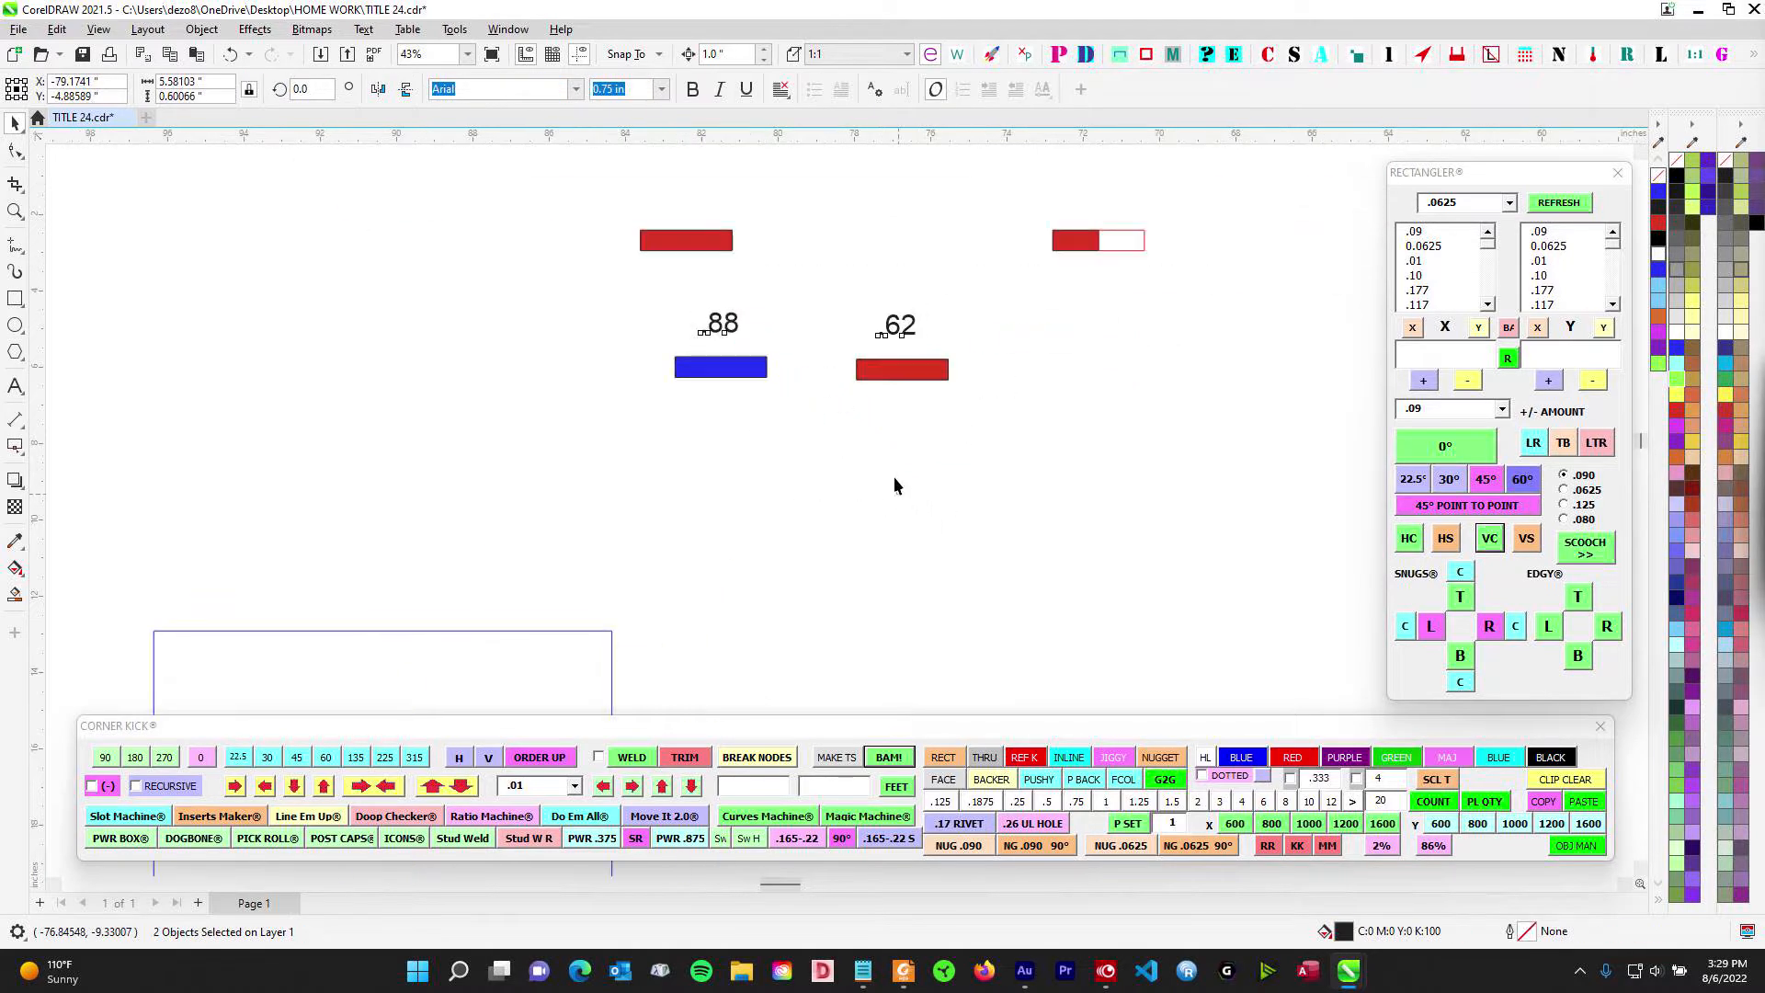
pyautogui.click(896, 486)
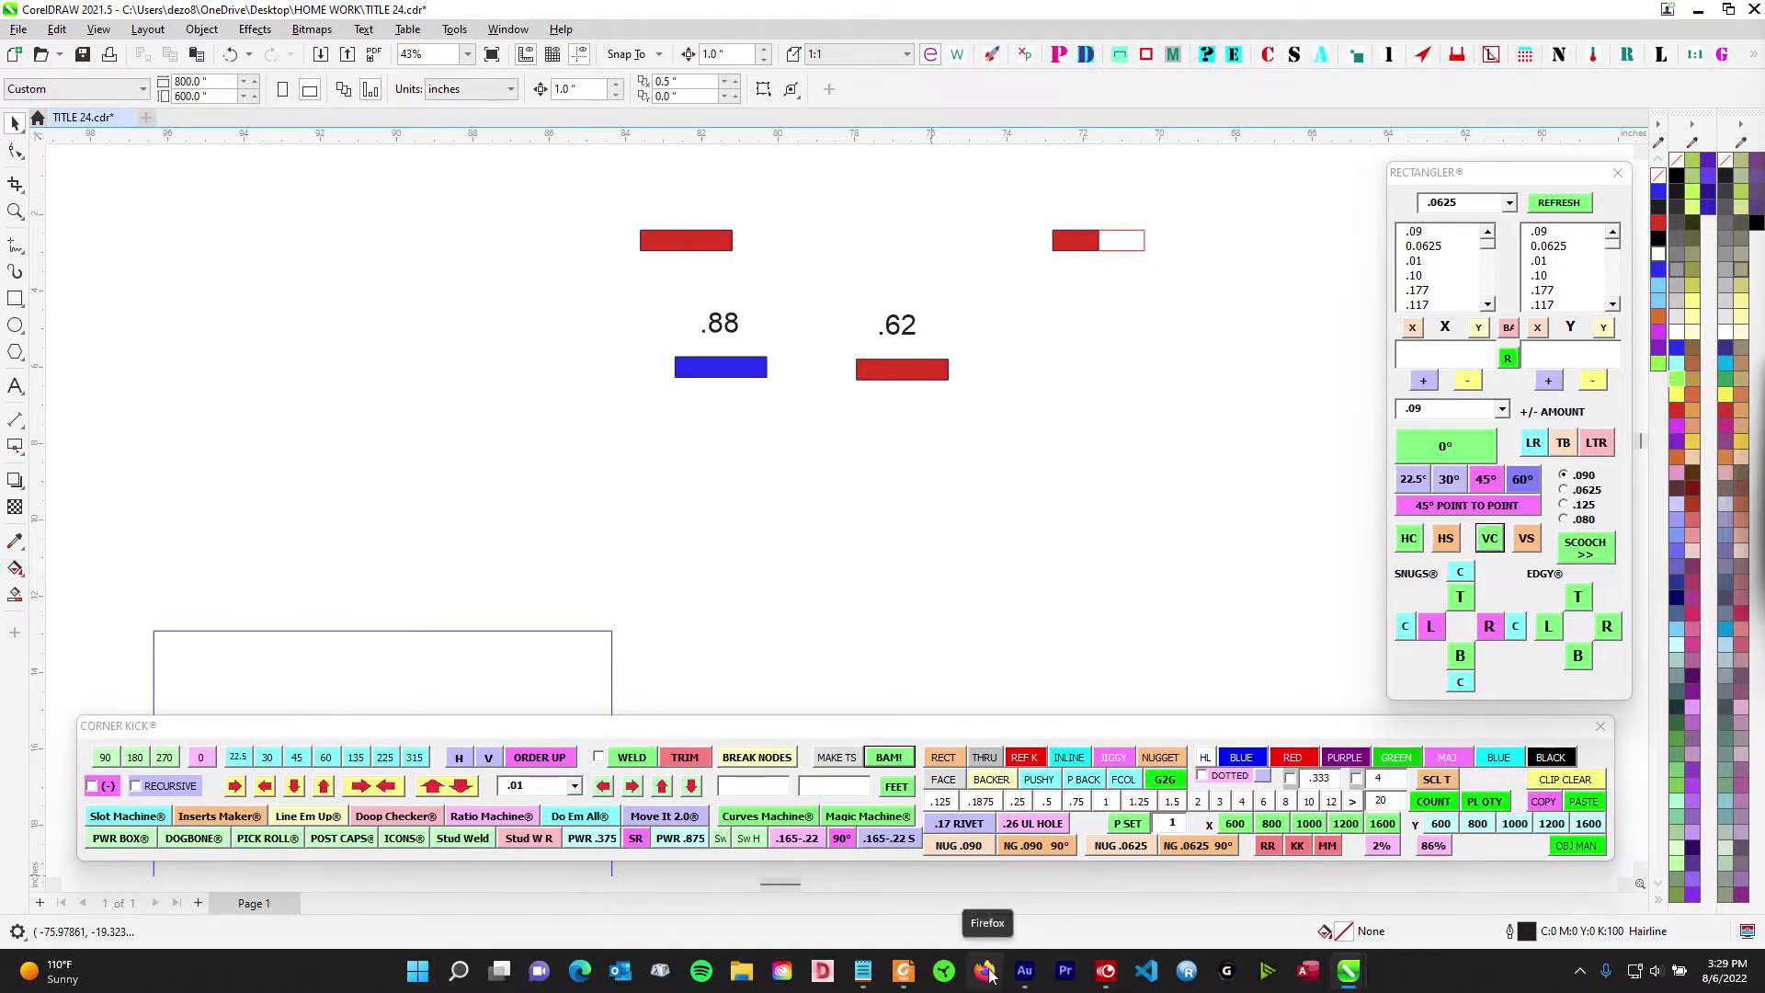
# - Switch to Foxit PDF Reader and examine the module wattage in the Tetra MAX 24V spec sheet's Technical Specifications table
pyautogui.click(904, 971)
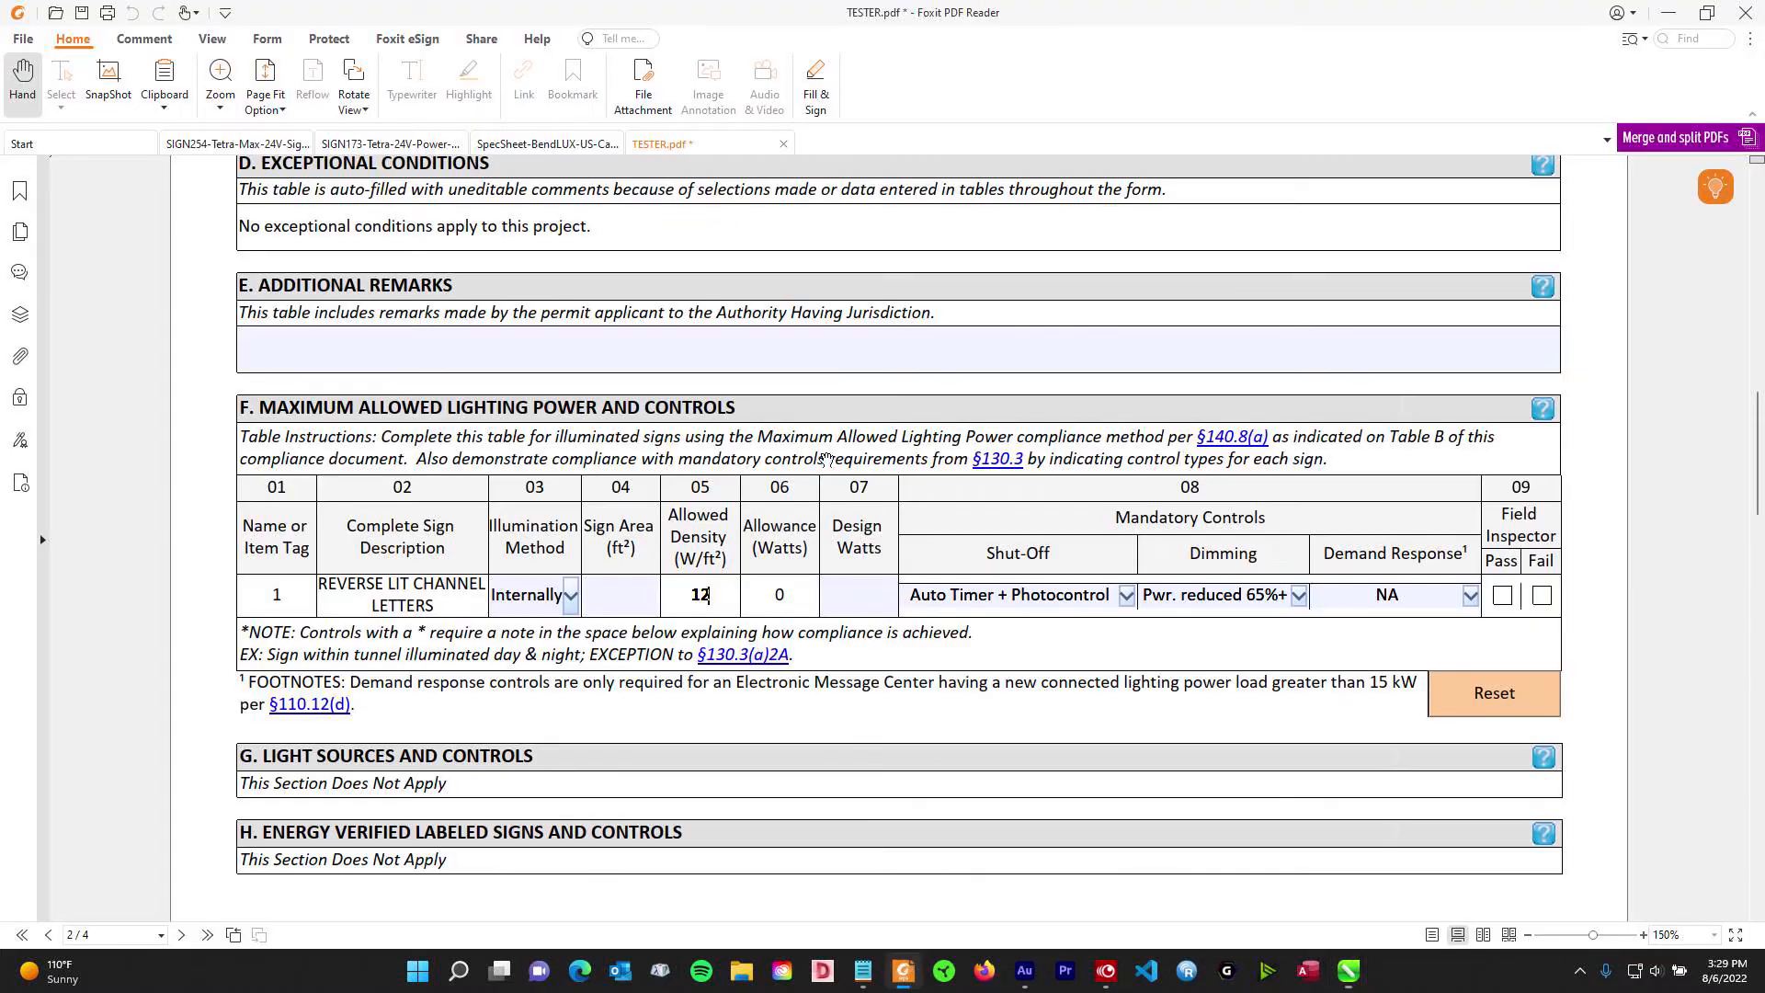
pyautogui.click(225, 144)
pyautogui.scroll(-10, 712, 396)
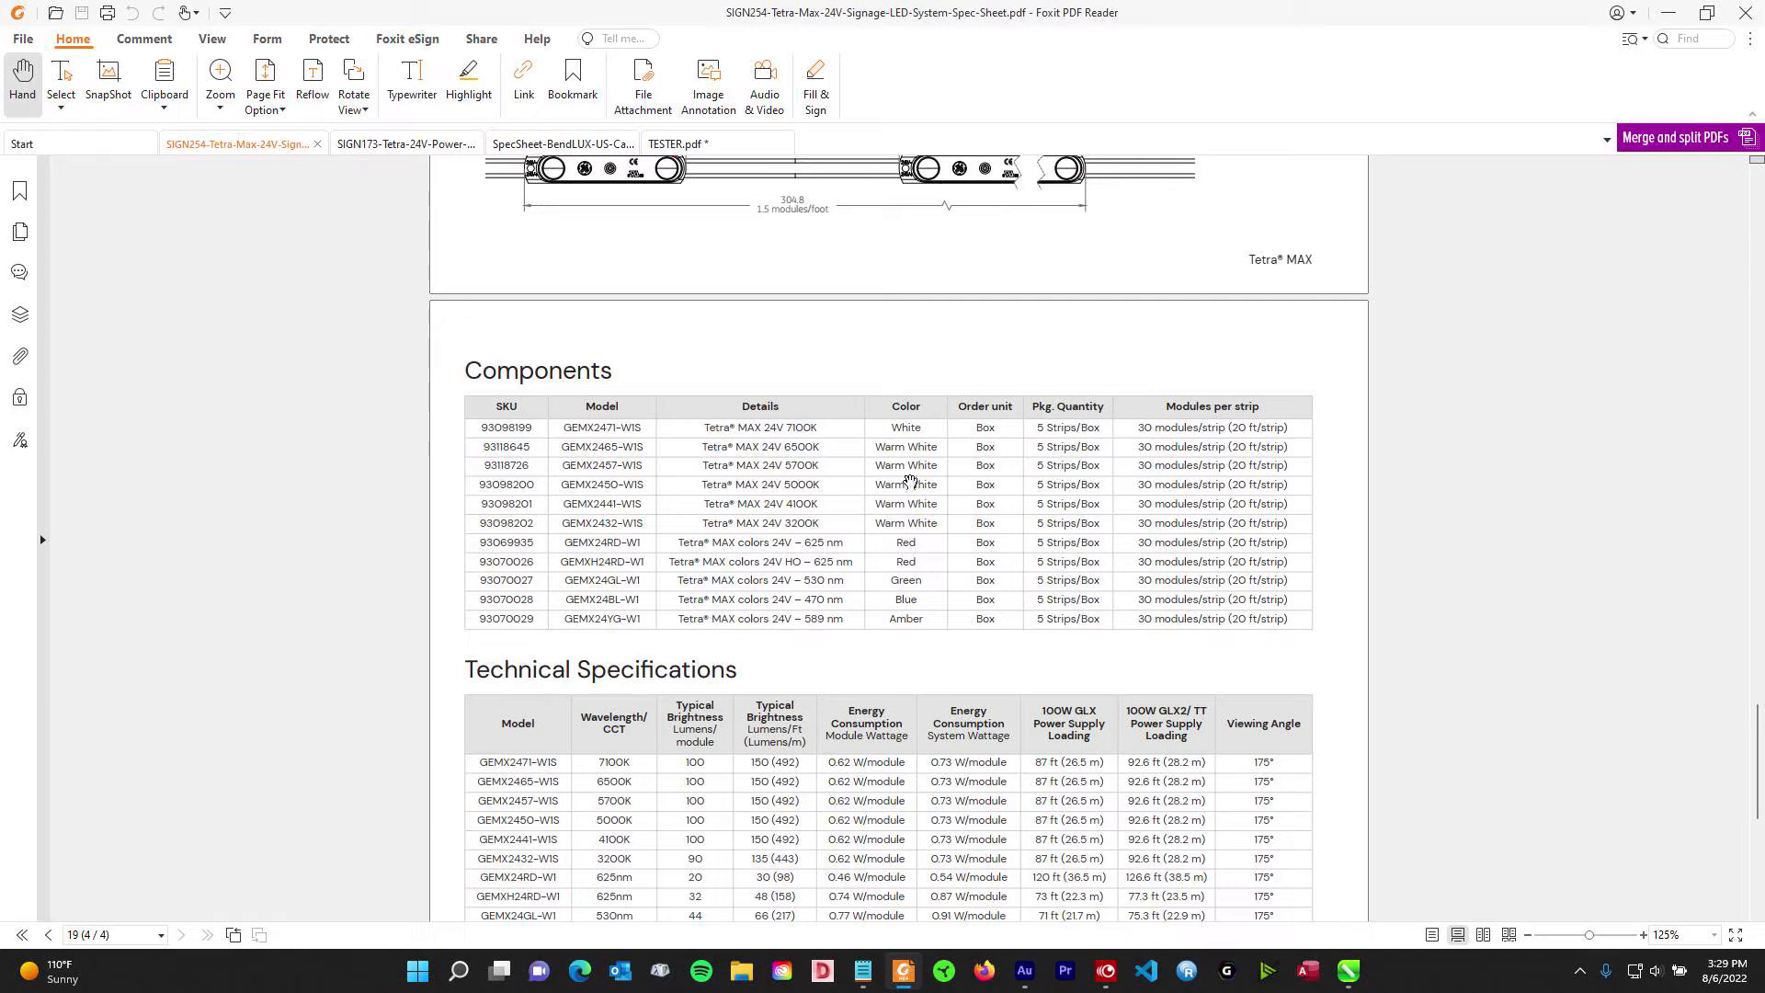
pyautogui.scroll(-3, 909, 481)
pyautogui.keyDown('ctrl'); pyautogui.scroll(1, 889, 623); pyautogui.keyUp('ctrl')
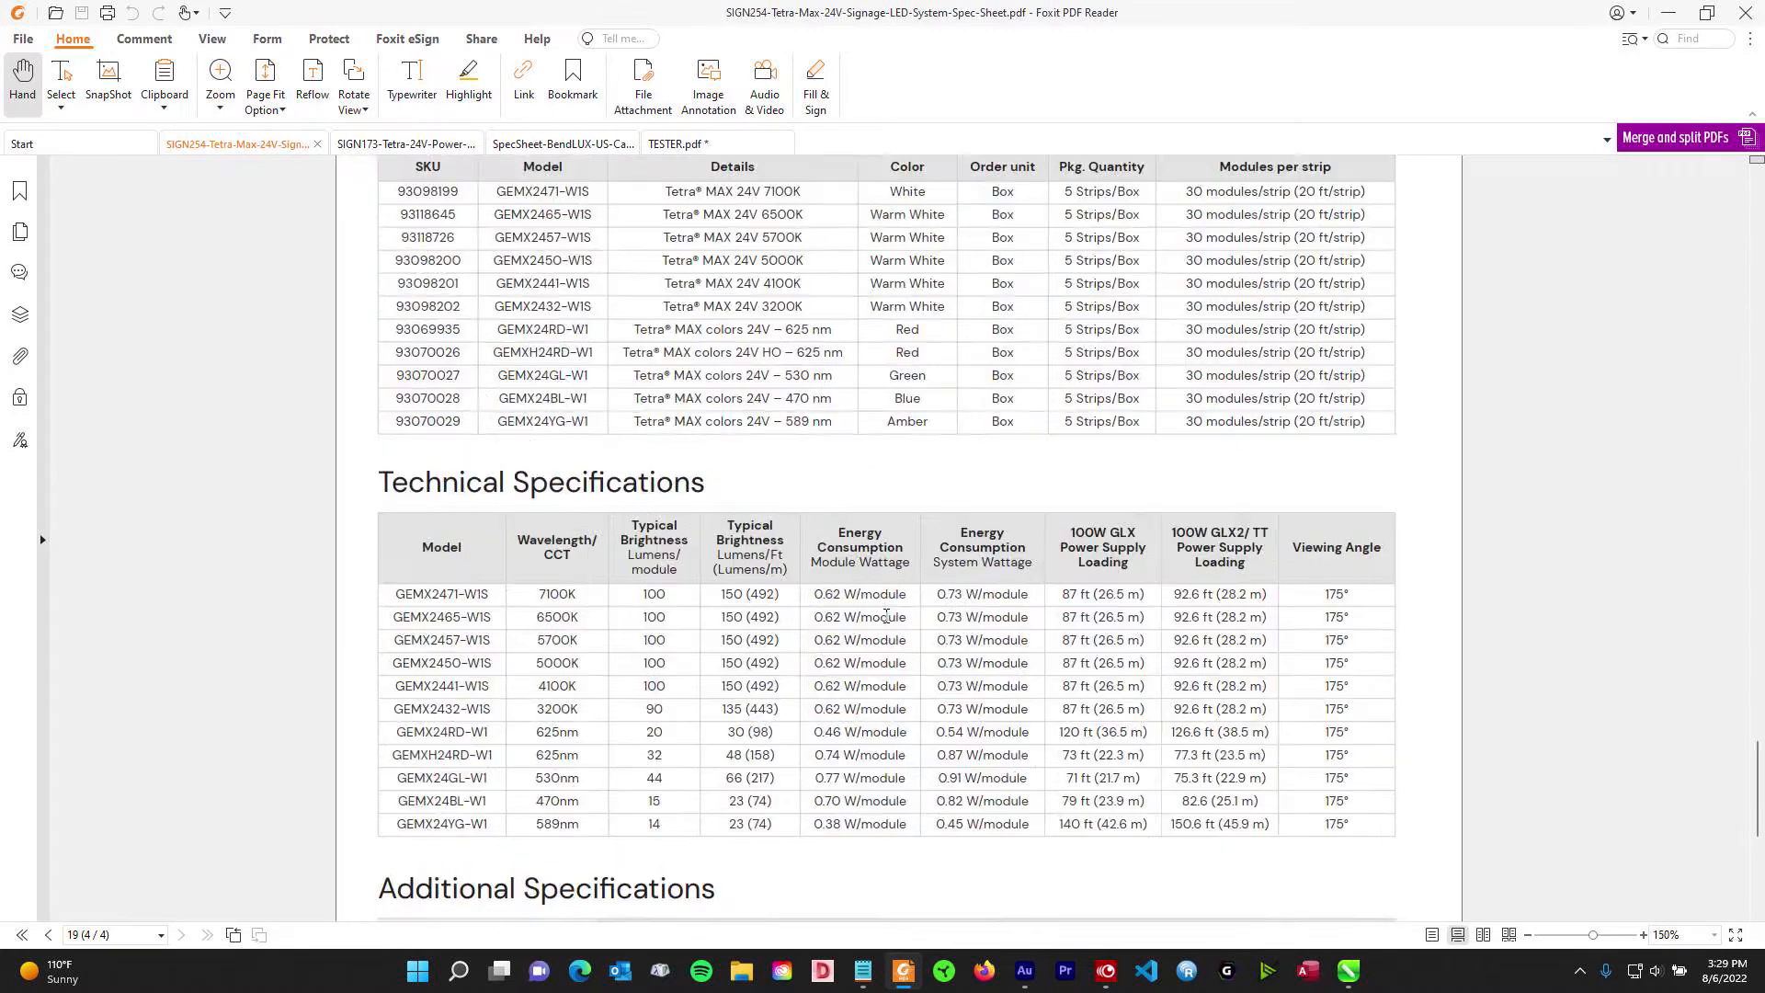
pyautogui.keyDown('ctrl'); pyautogui.scroll(1, 887, 615); pyautogui.keyUp('ctrl')
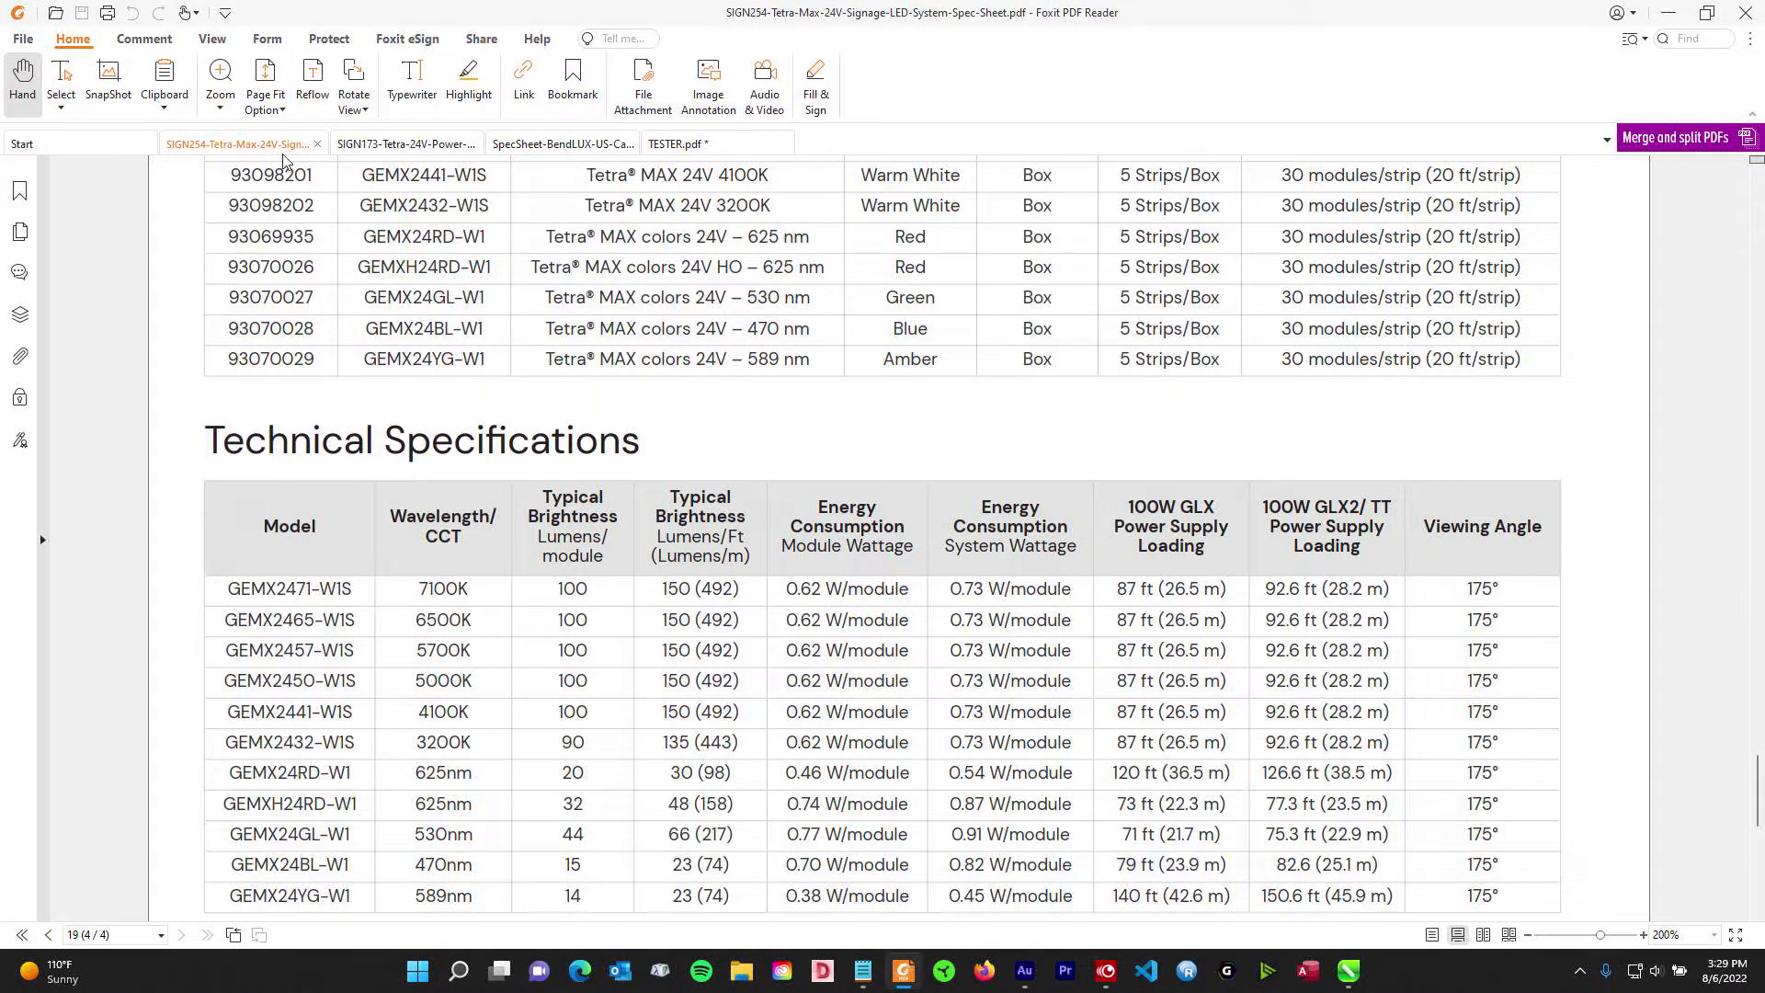
# - Examine the module wattage column in the Technical Specifications table of the Tetra PowerMAX 24V spec sheet
pyautogui.click(399, 145)
pyautogui.scroll(-10, 859, 672)
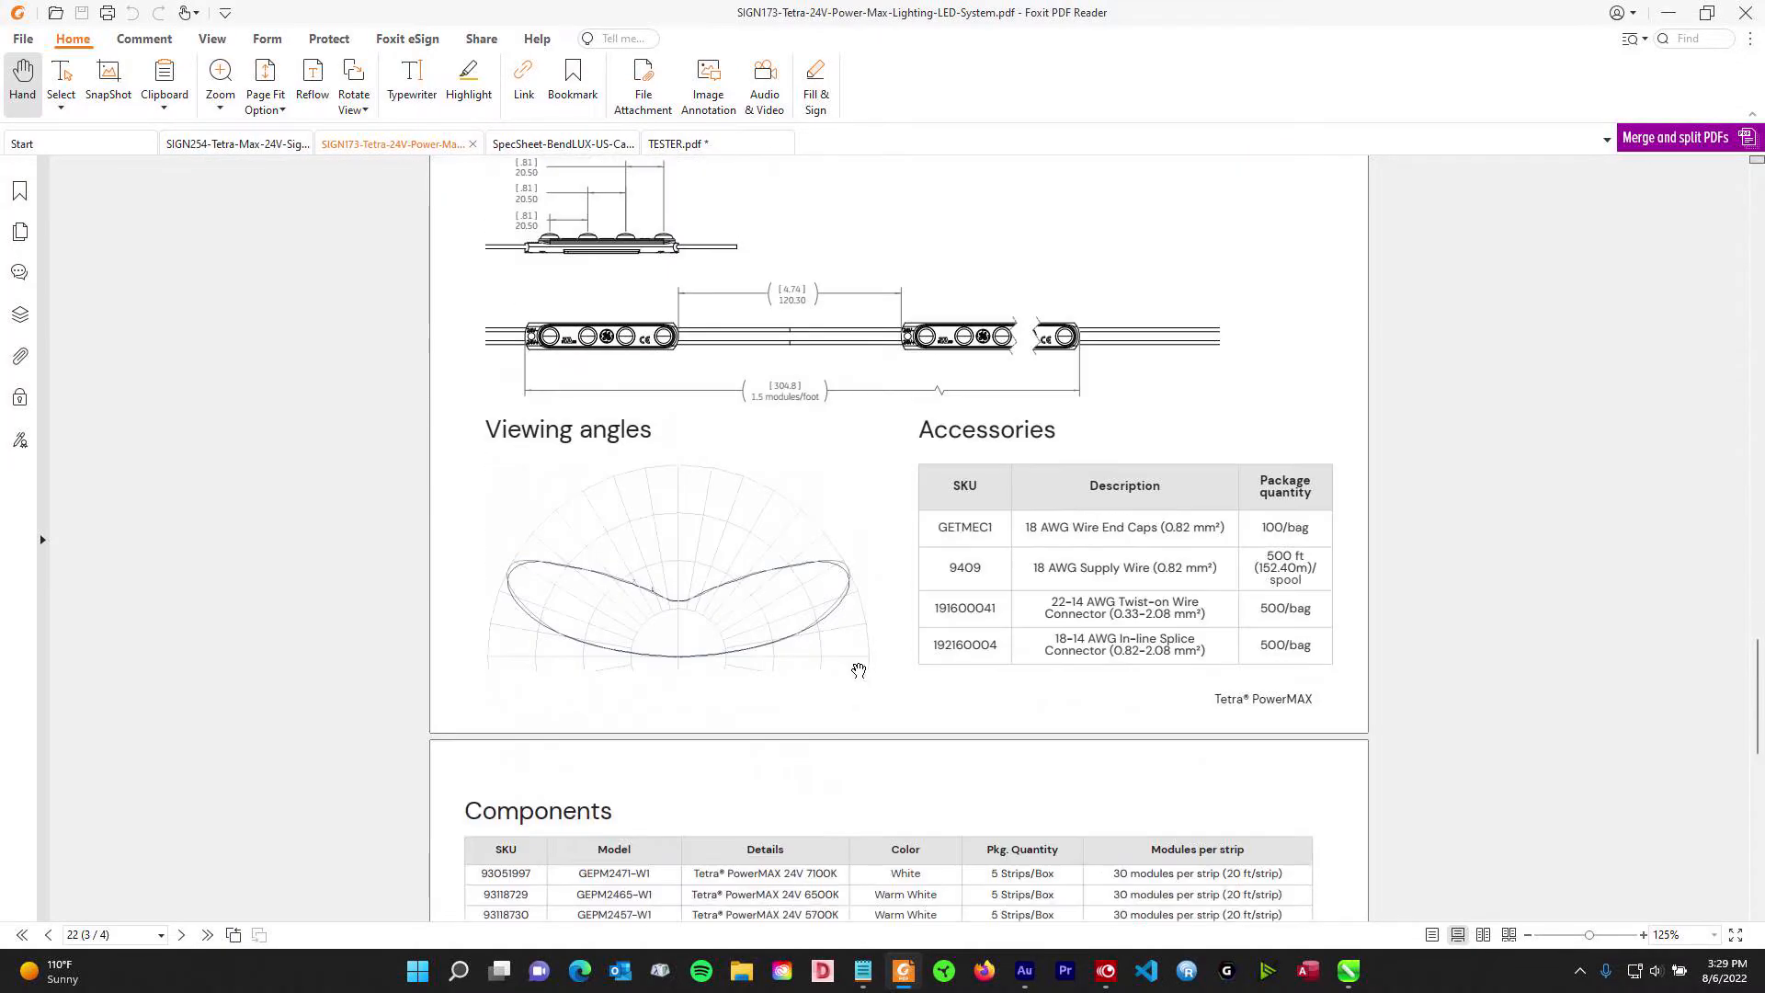
pyautogui.scroll(-1, 855, 685)
pyautogui.keyDown('ctrl'); pyautogui.scroll(5, 855, 685); pyautogui.keyUp('ctrl')
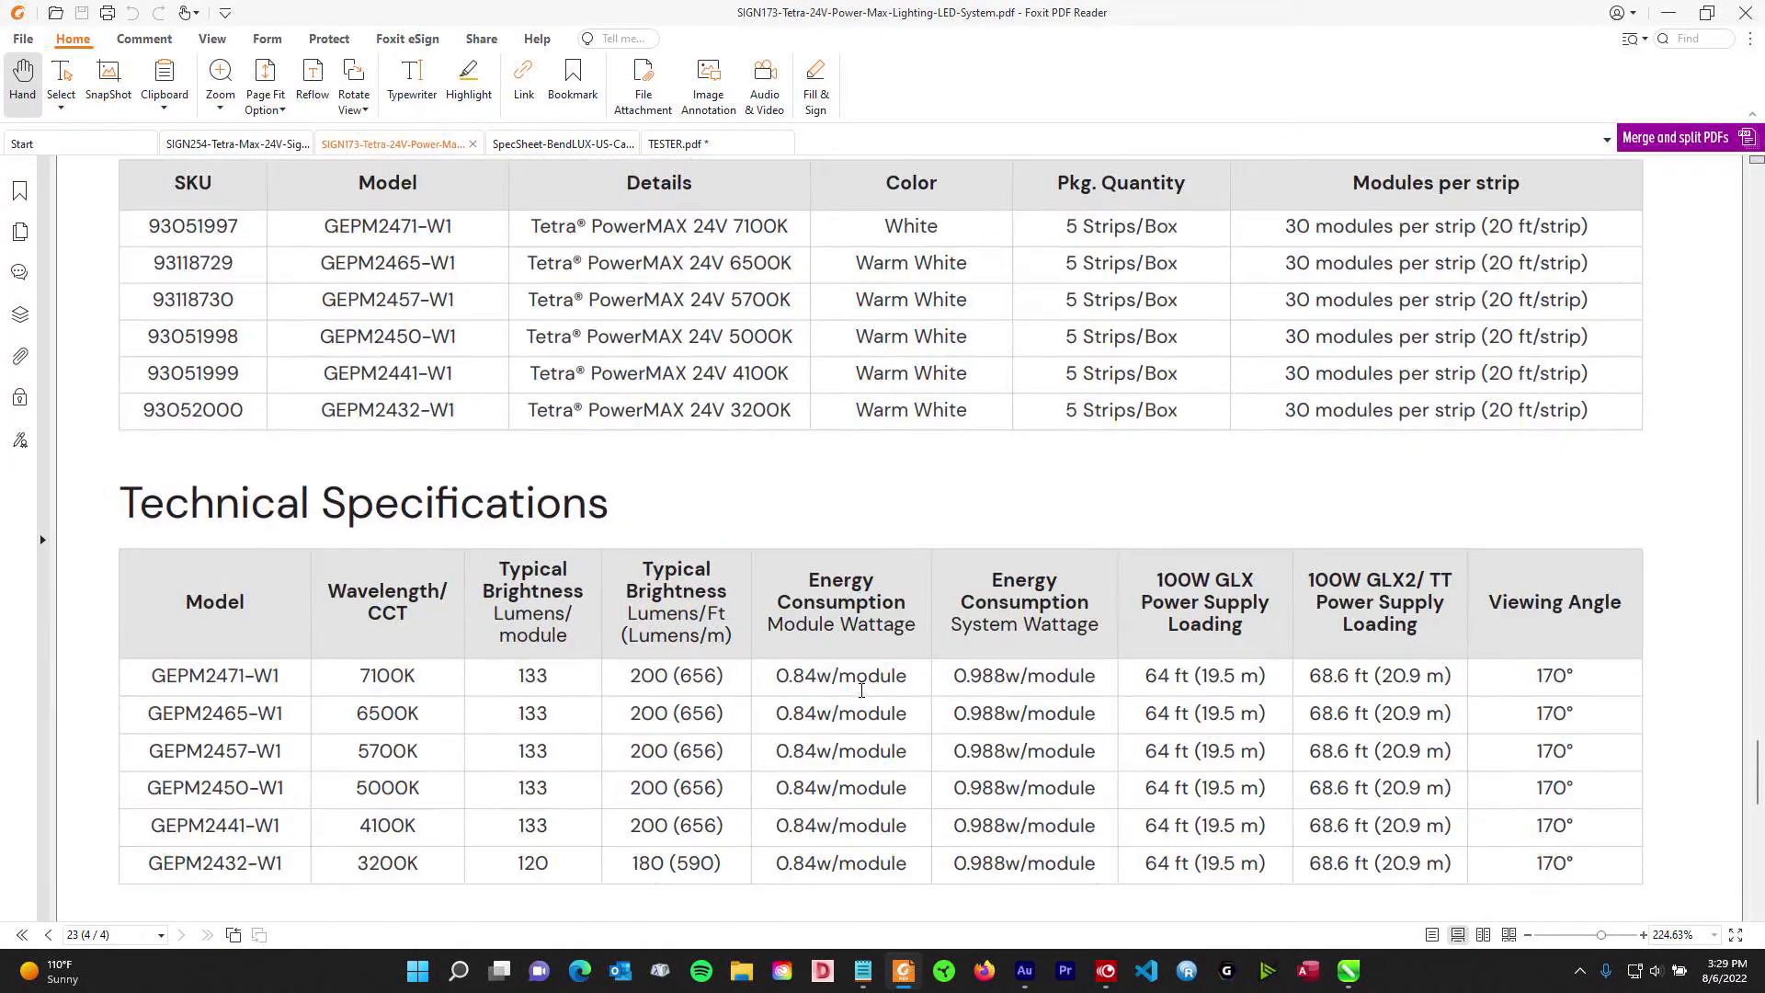
# - Examine the power per section and per strip in the BendLUX spec sheet, and return to the CorelDRAW drawing
pyautogui.click(543, 145)
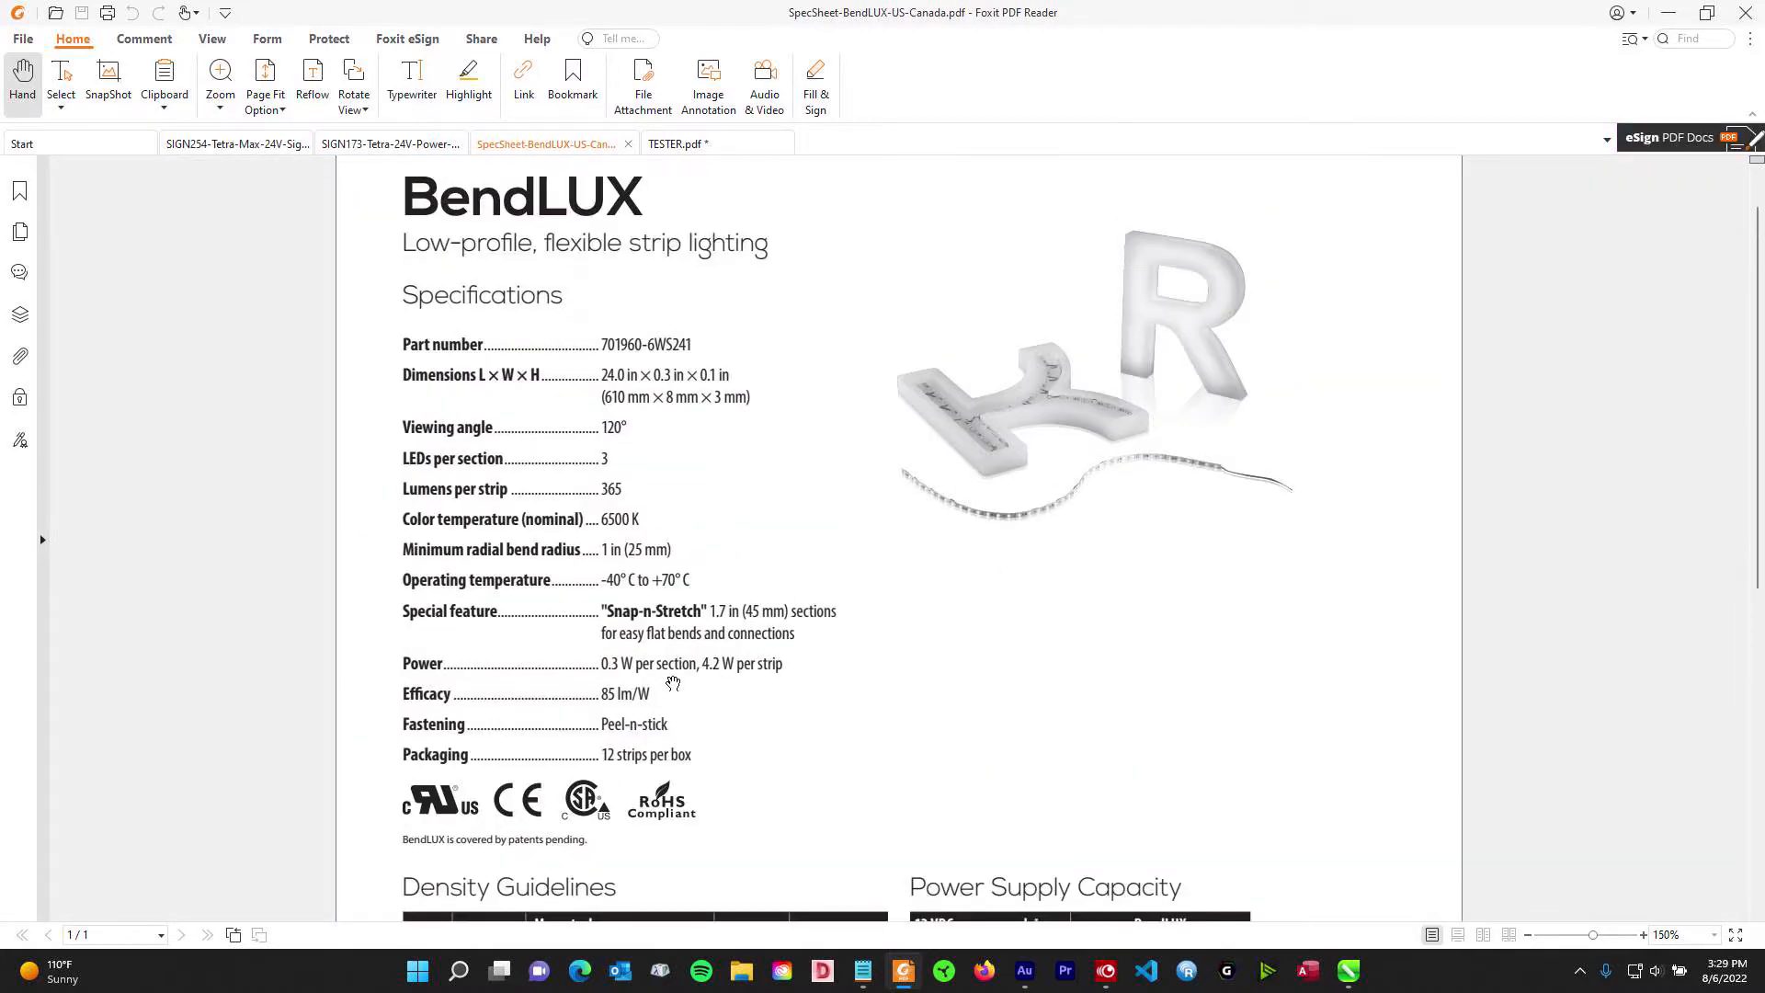
pyautogui.keyDown('ctrl'); pyautogui.scroll(3, 669, 686); pyautogui.keyUp('ctrl')
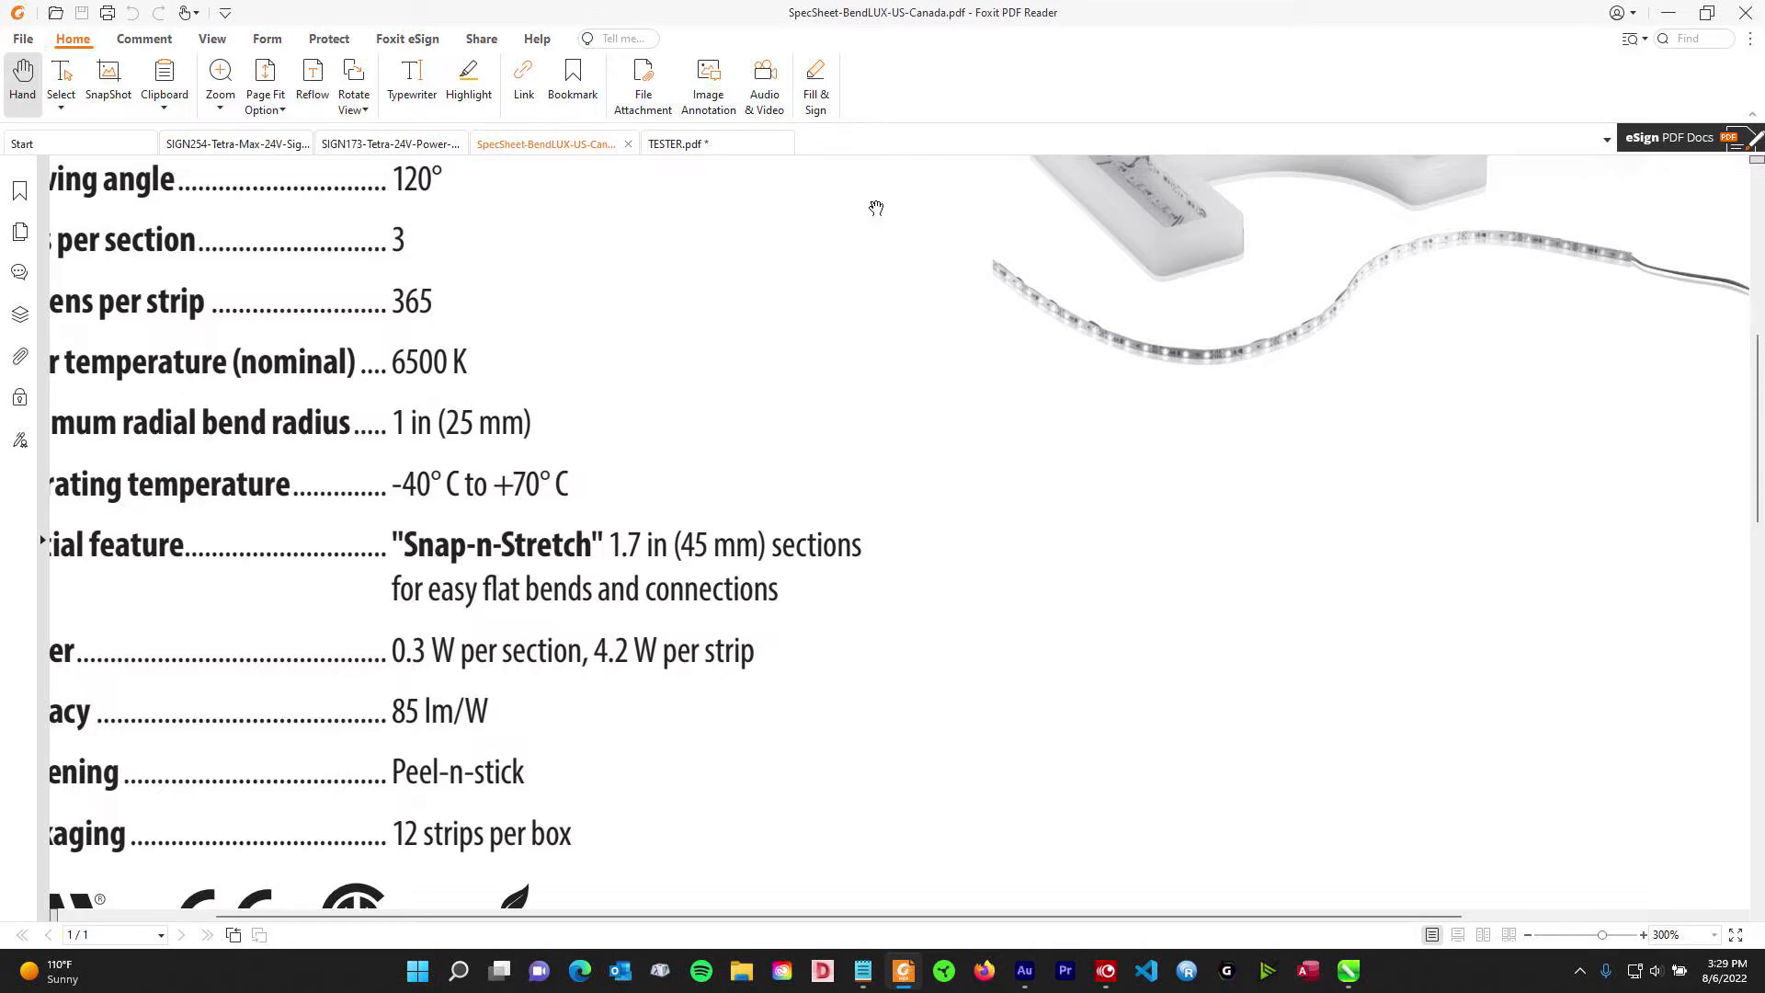
pyautogui.click(1668, 13)
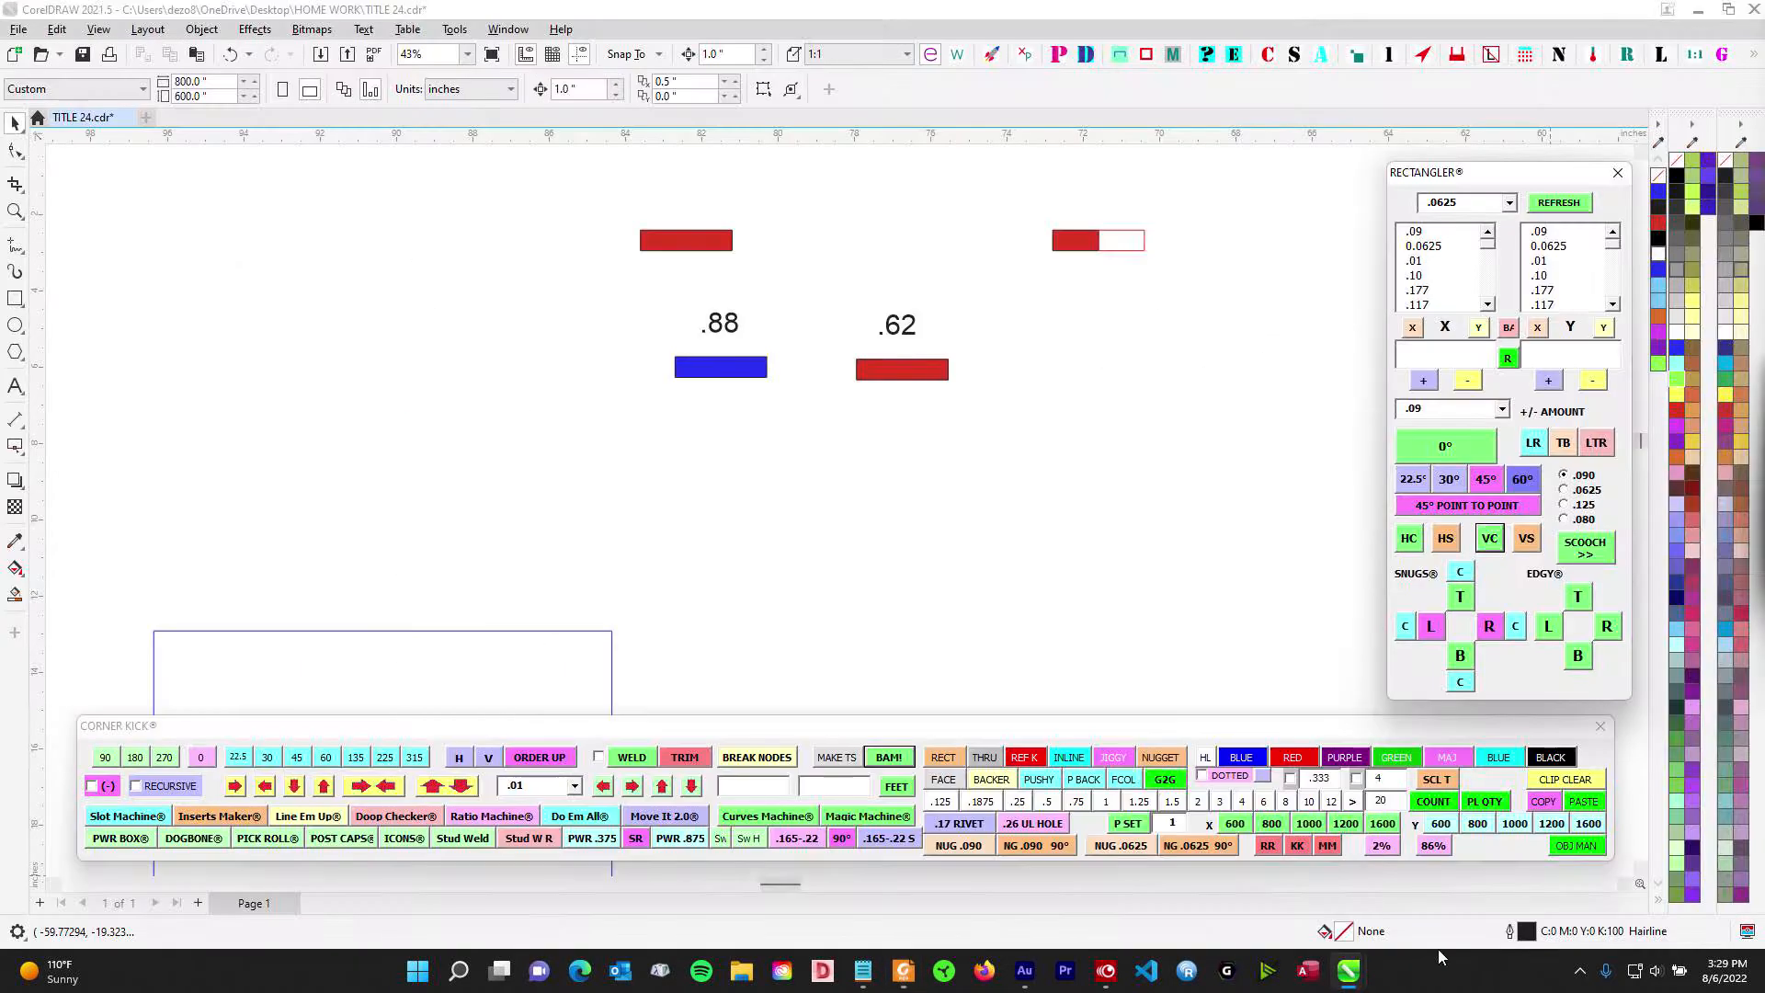
pyautogui.click(1347, 974)
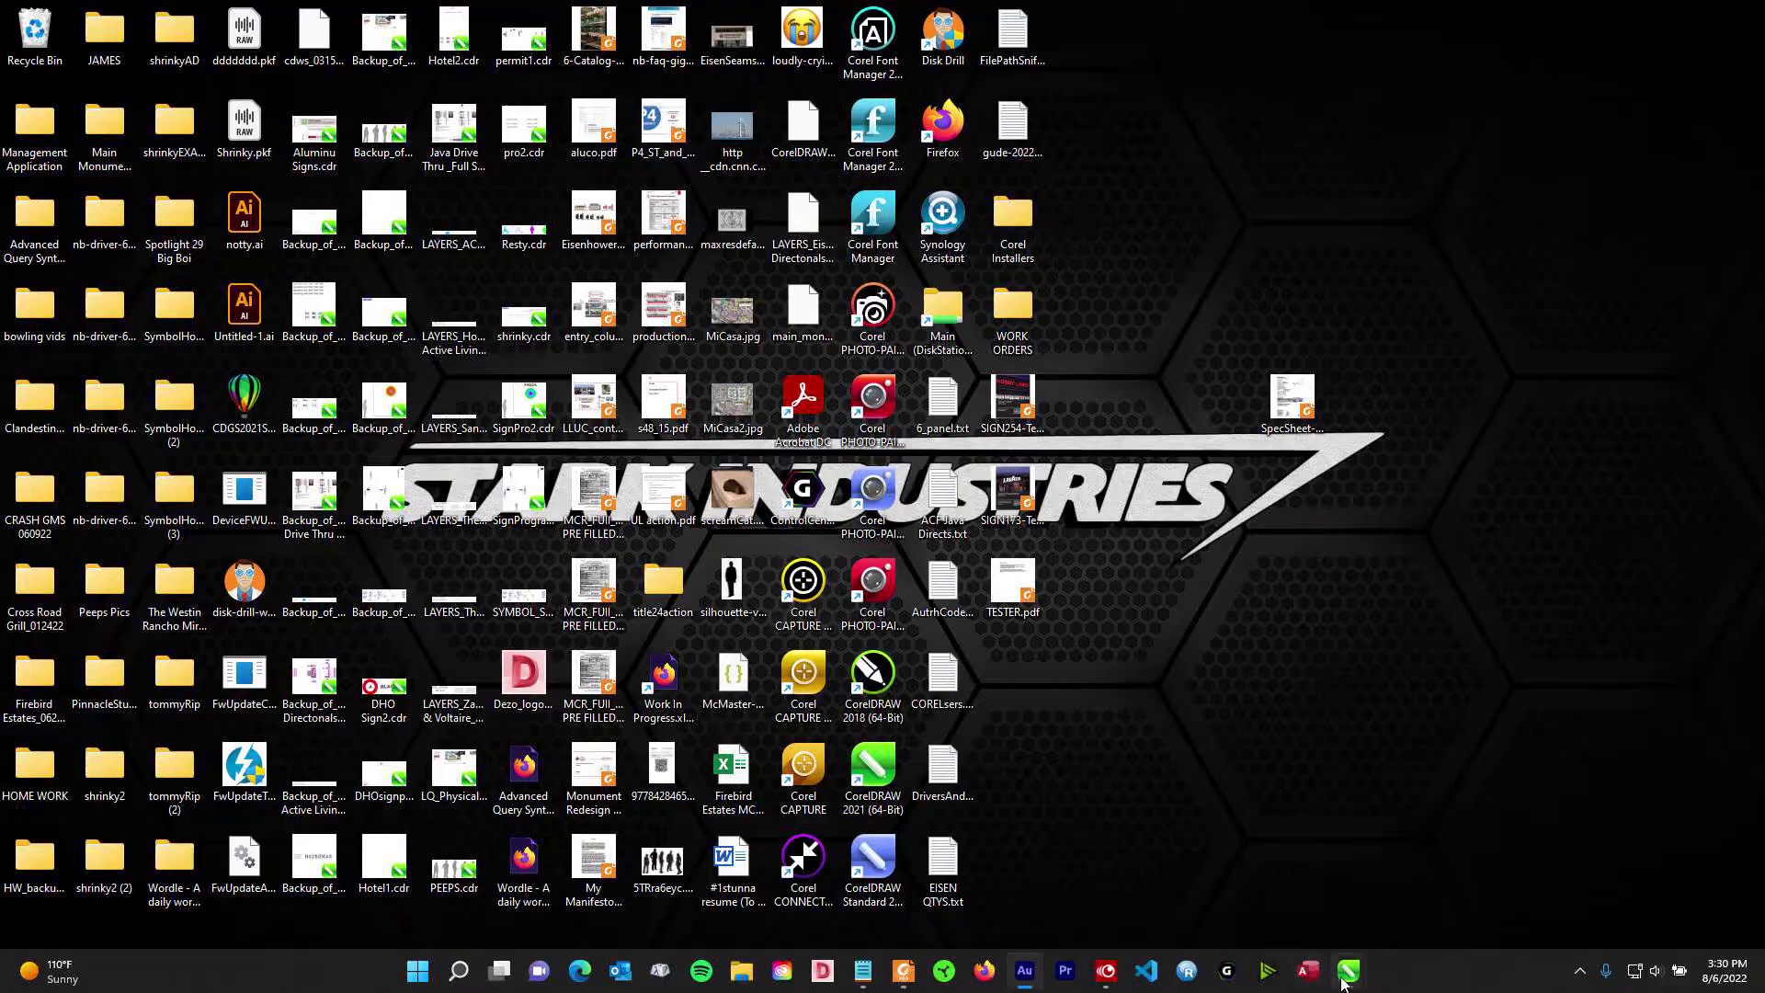
pyautogui.click(1349, 977)
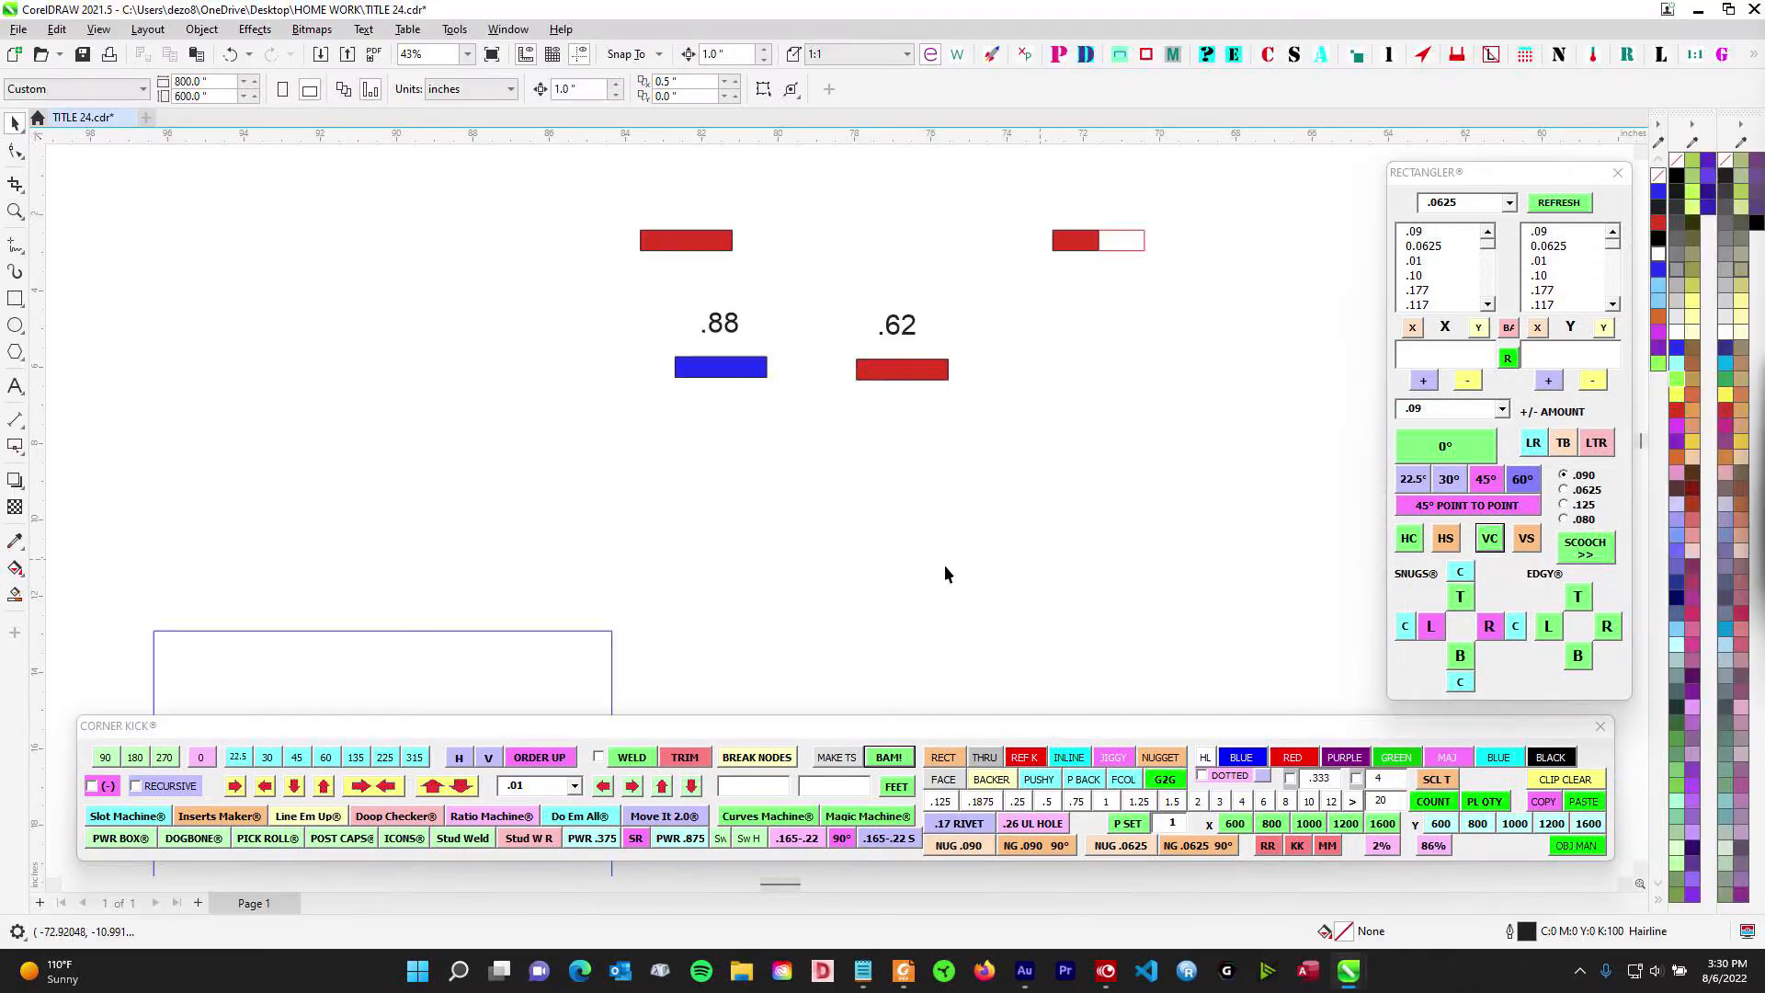
# - Apply the light blue INLINE outline style to the 8-inch inner square inside the 12-inch square
pyautogui.scroll(-1, 930, 560)
pyautogui.moveTo(928, 559); pyautogui.dragTo(1020, 402)
pyautogui.moveTo(496, 412); pyautogui.dragTo(1034, 670)
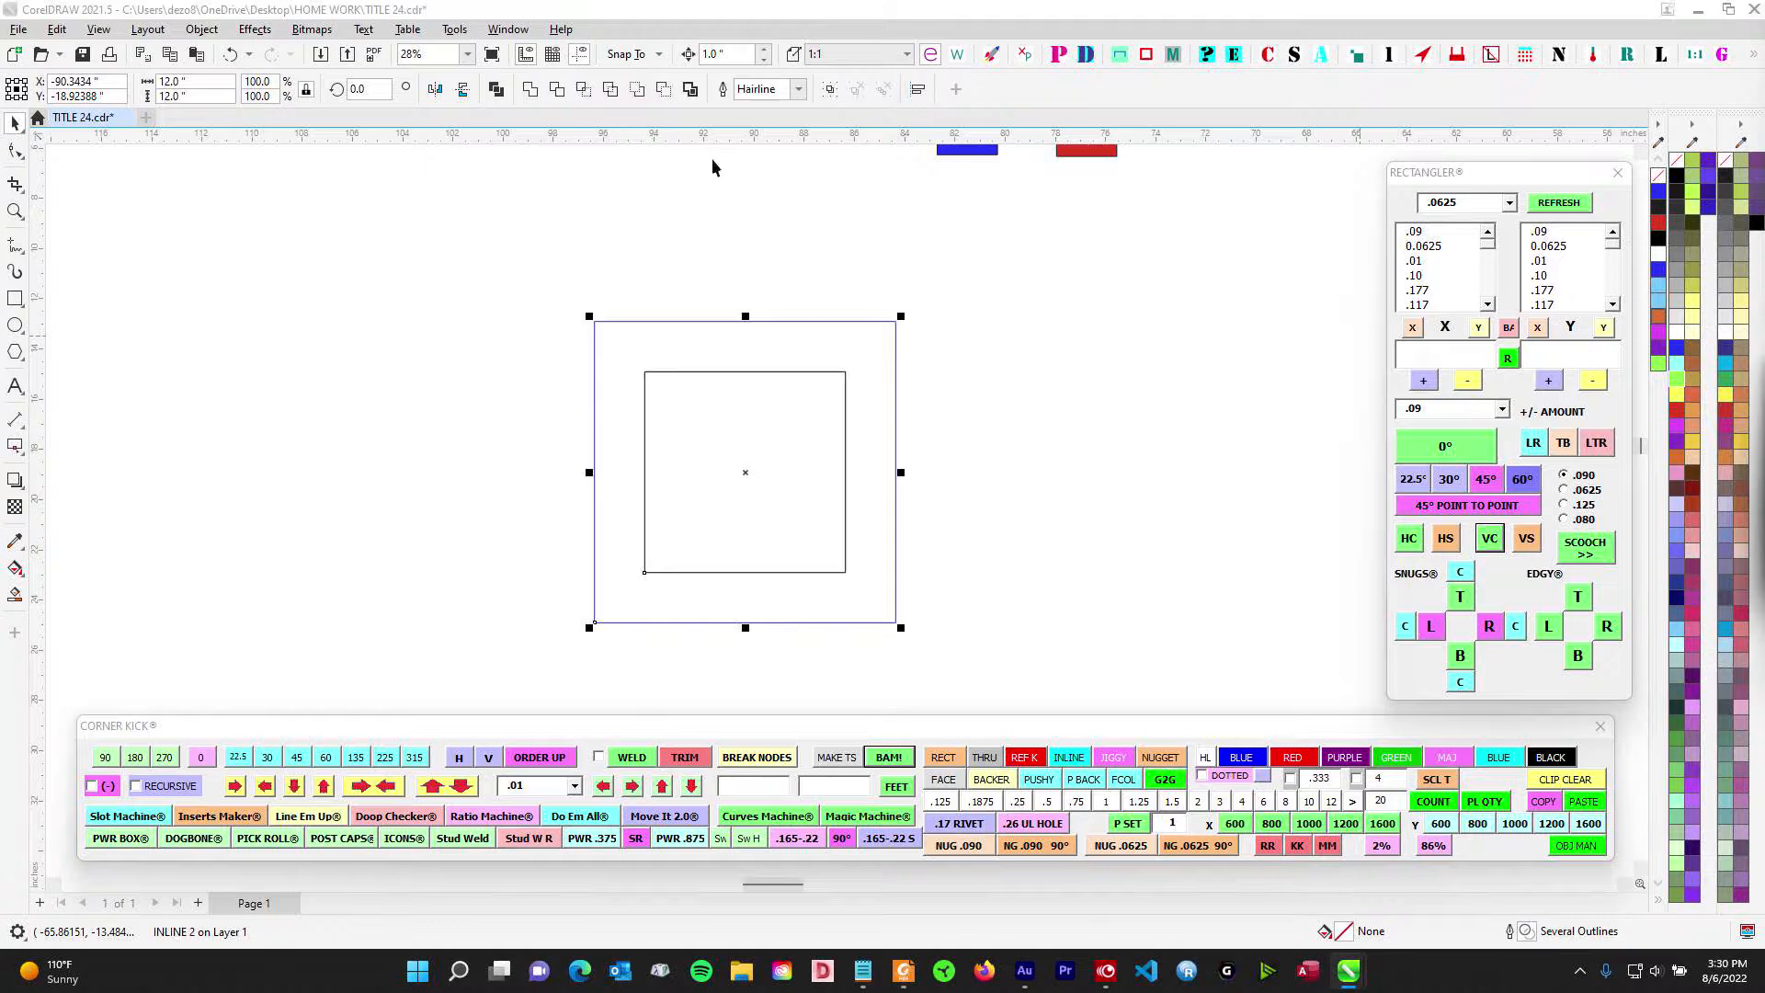
pyautogui.moveTo(498, 323); pyautogui.dragTo(995, 605)
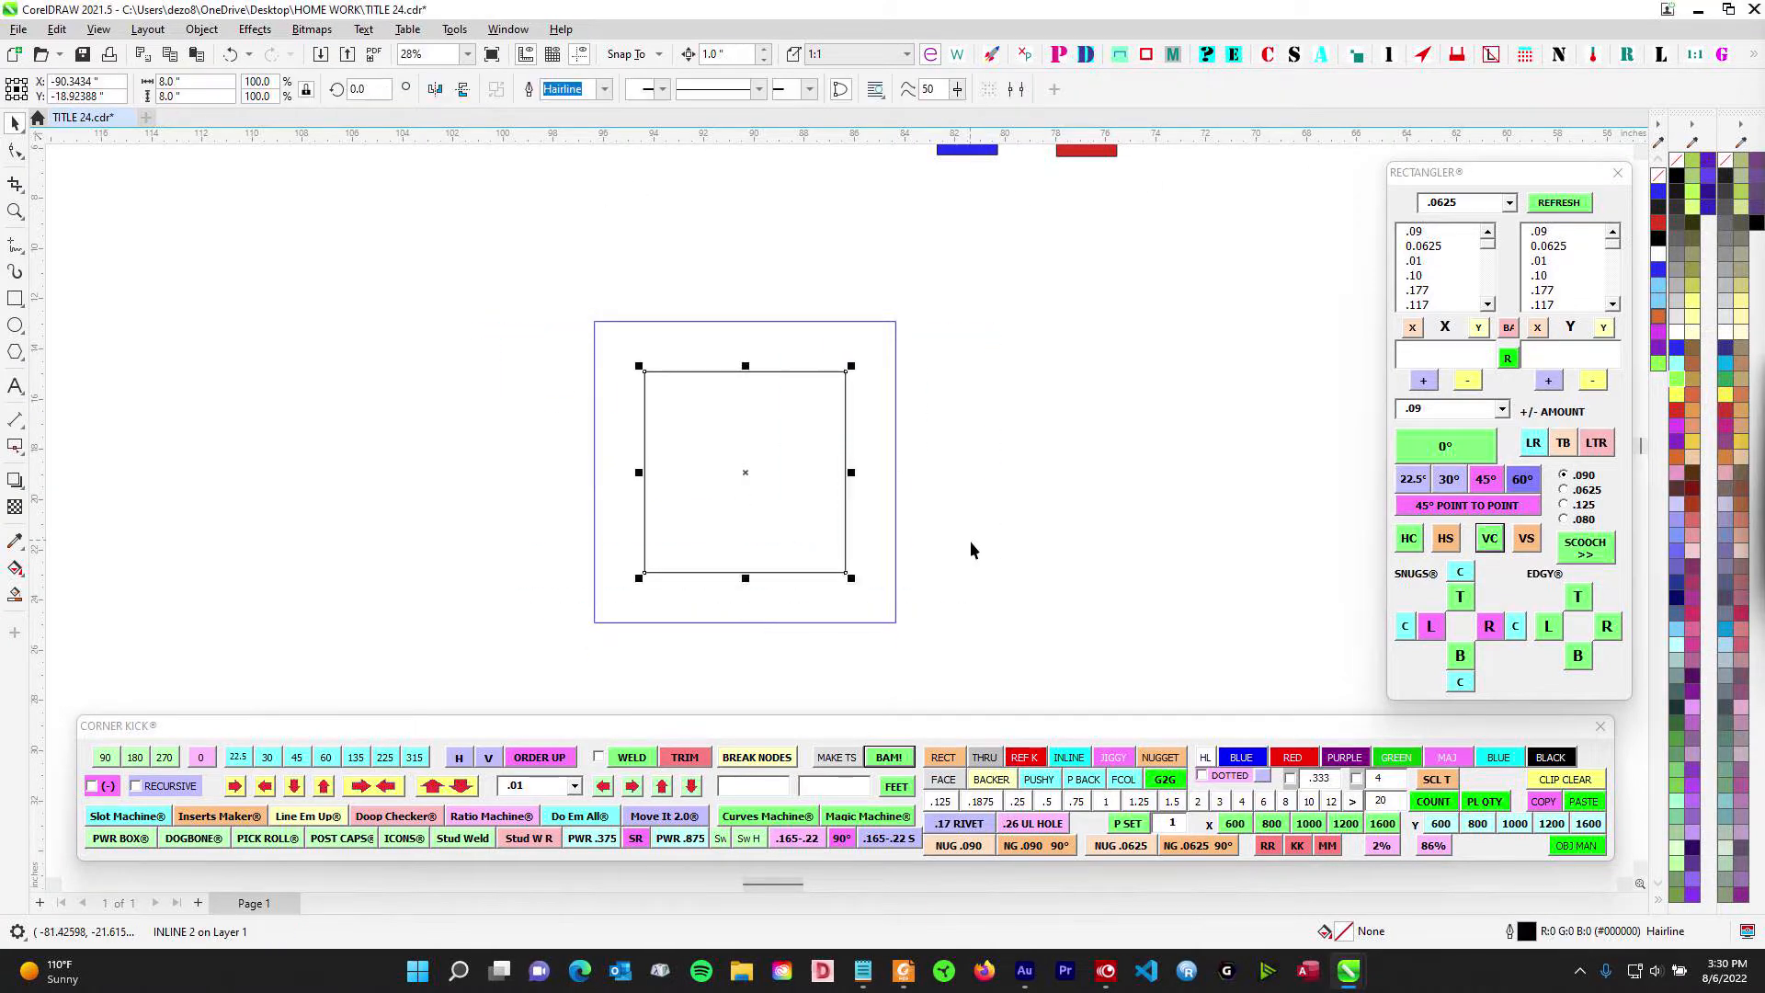
pyautogui.click(1068, 757)
pyautogui.click(868, 511)
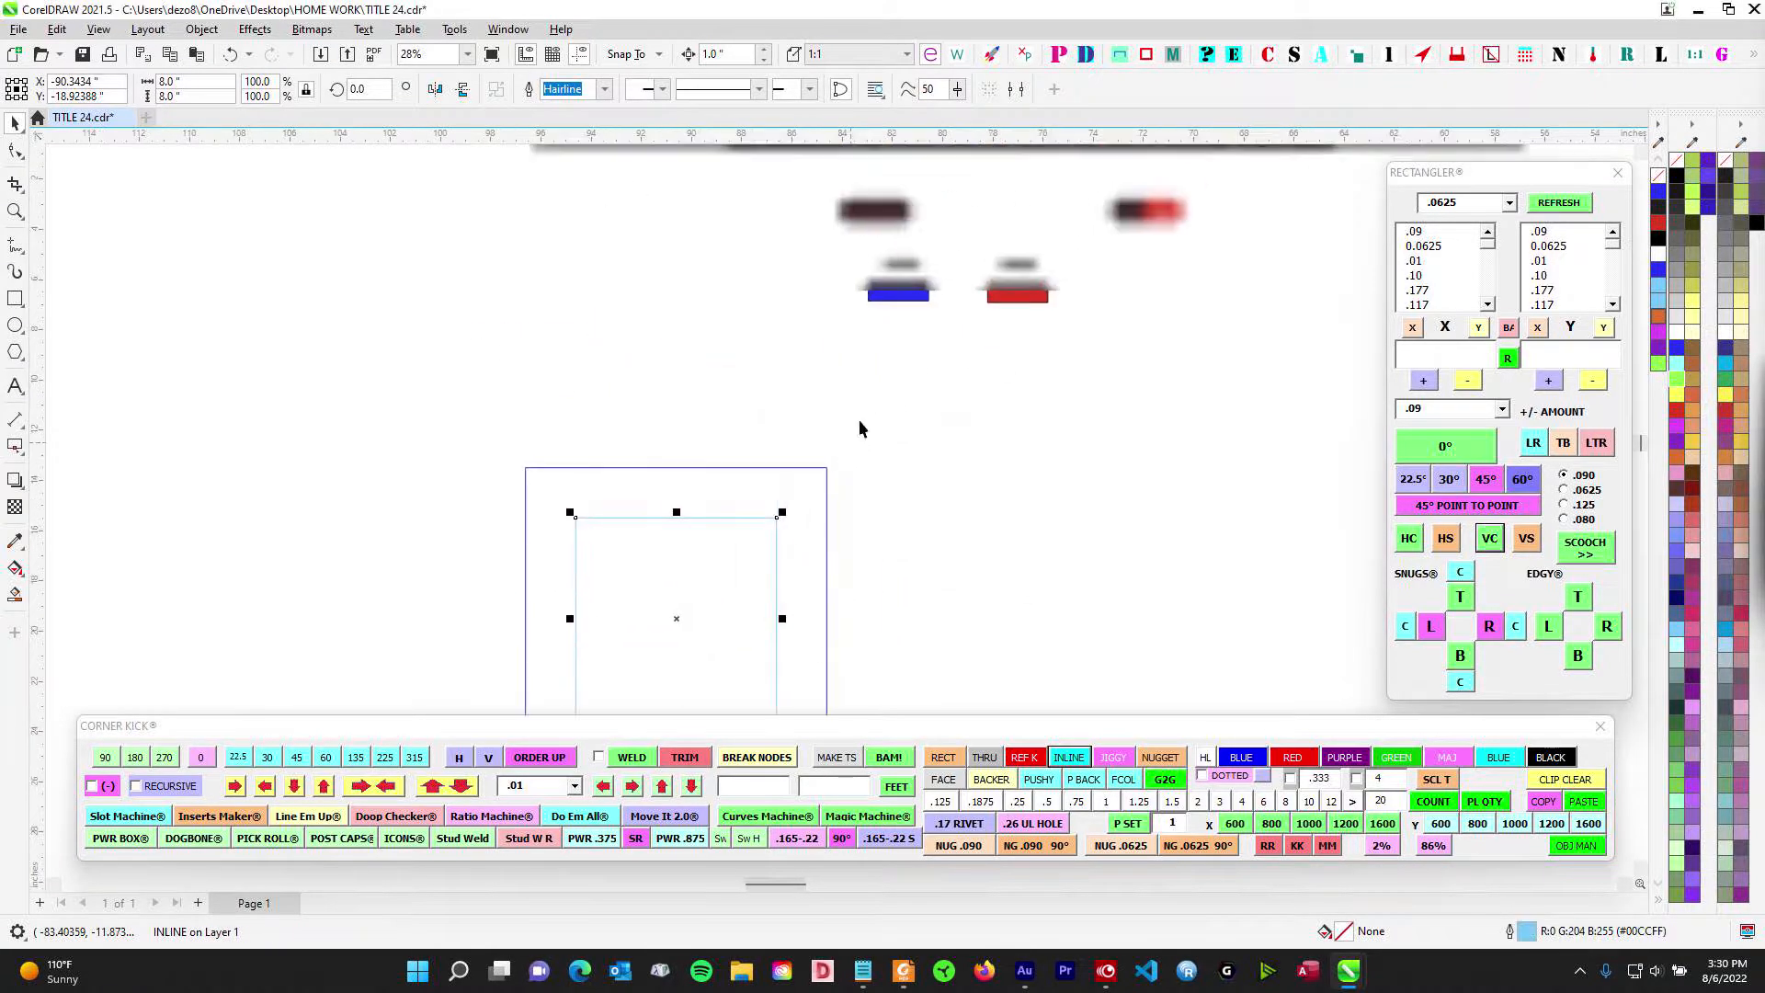
# - Move the red module and its .62 label onto the upper-left corner of the light blue inner square
pyautogui.click(1036, 297)
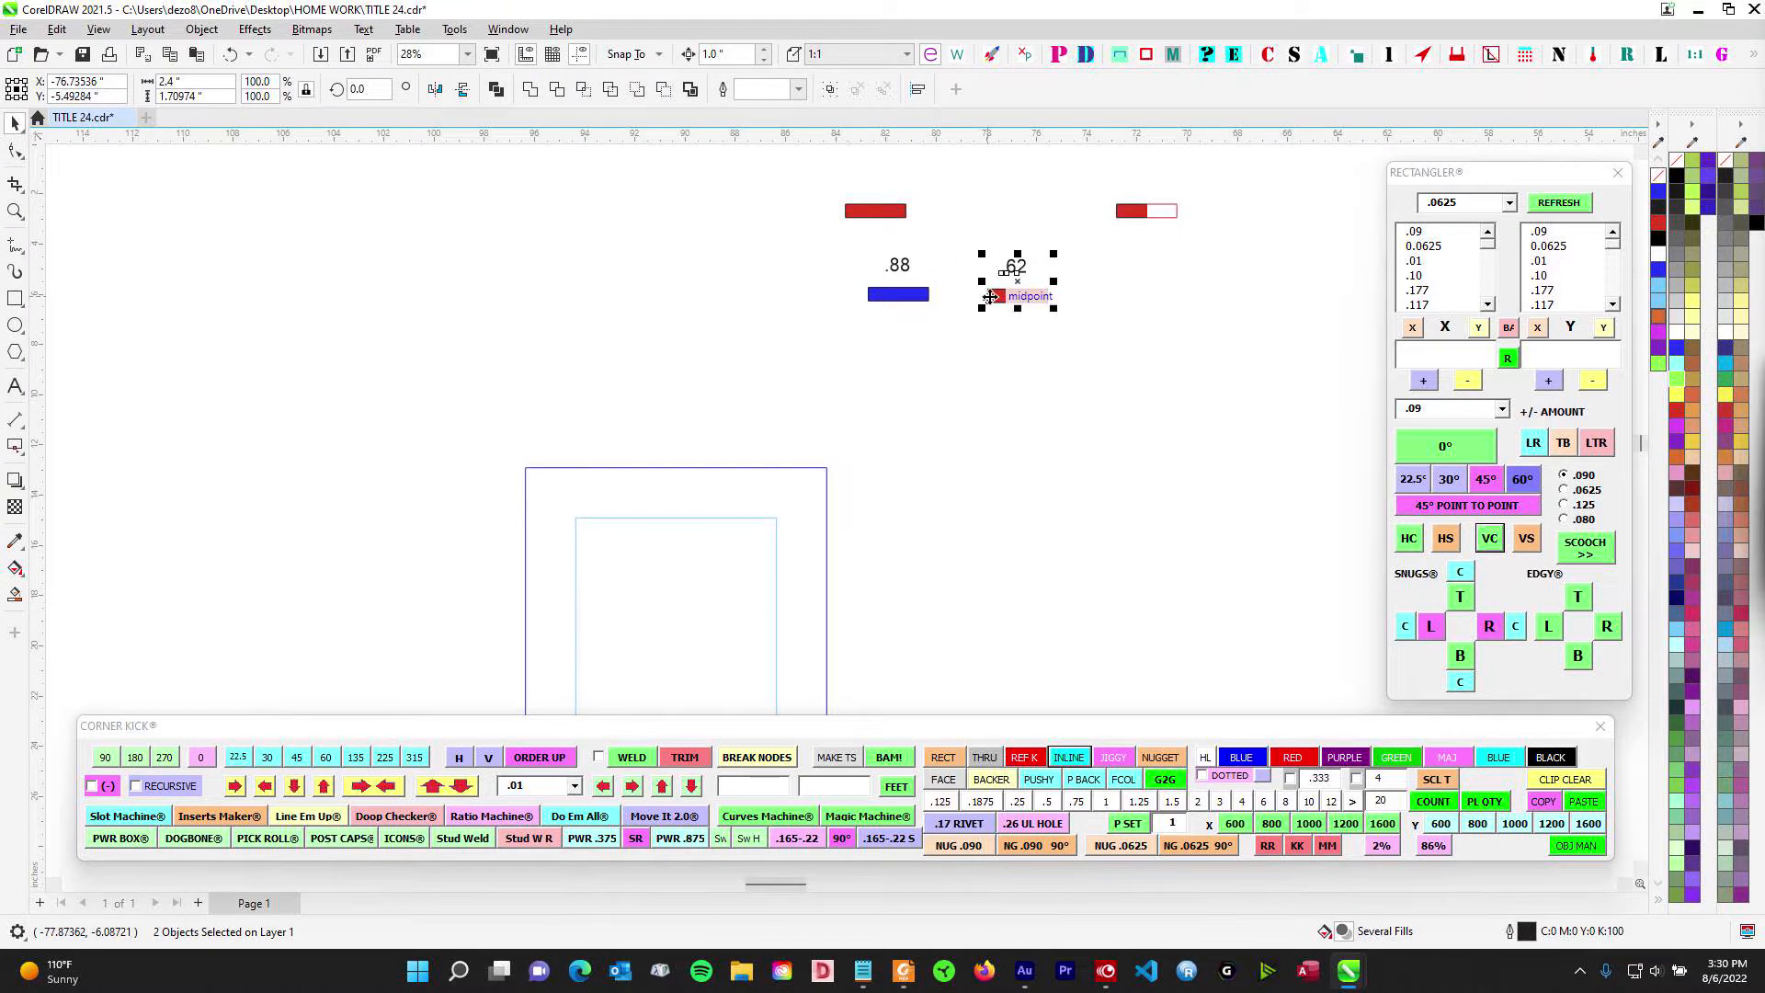
pyautogui.moveTo(1036, 297); pyautogui.dragTo(624, 524)
pyautogui.scroll(5, 623, 534)
pyautogui.click(642, 392)
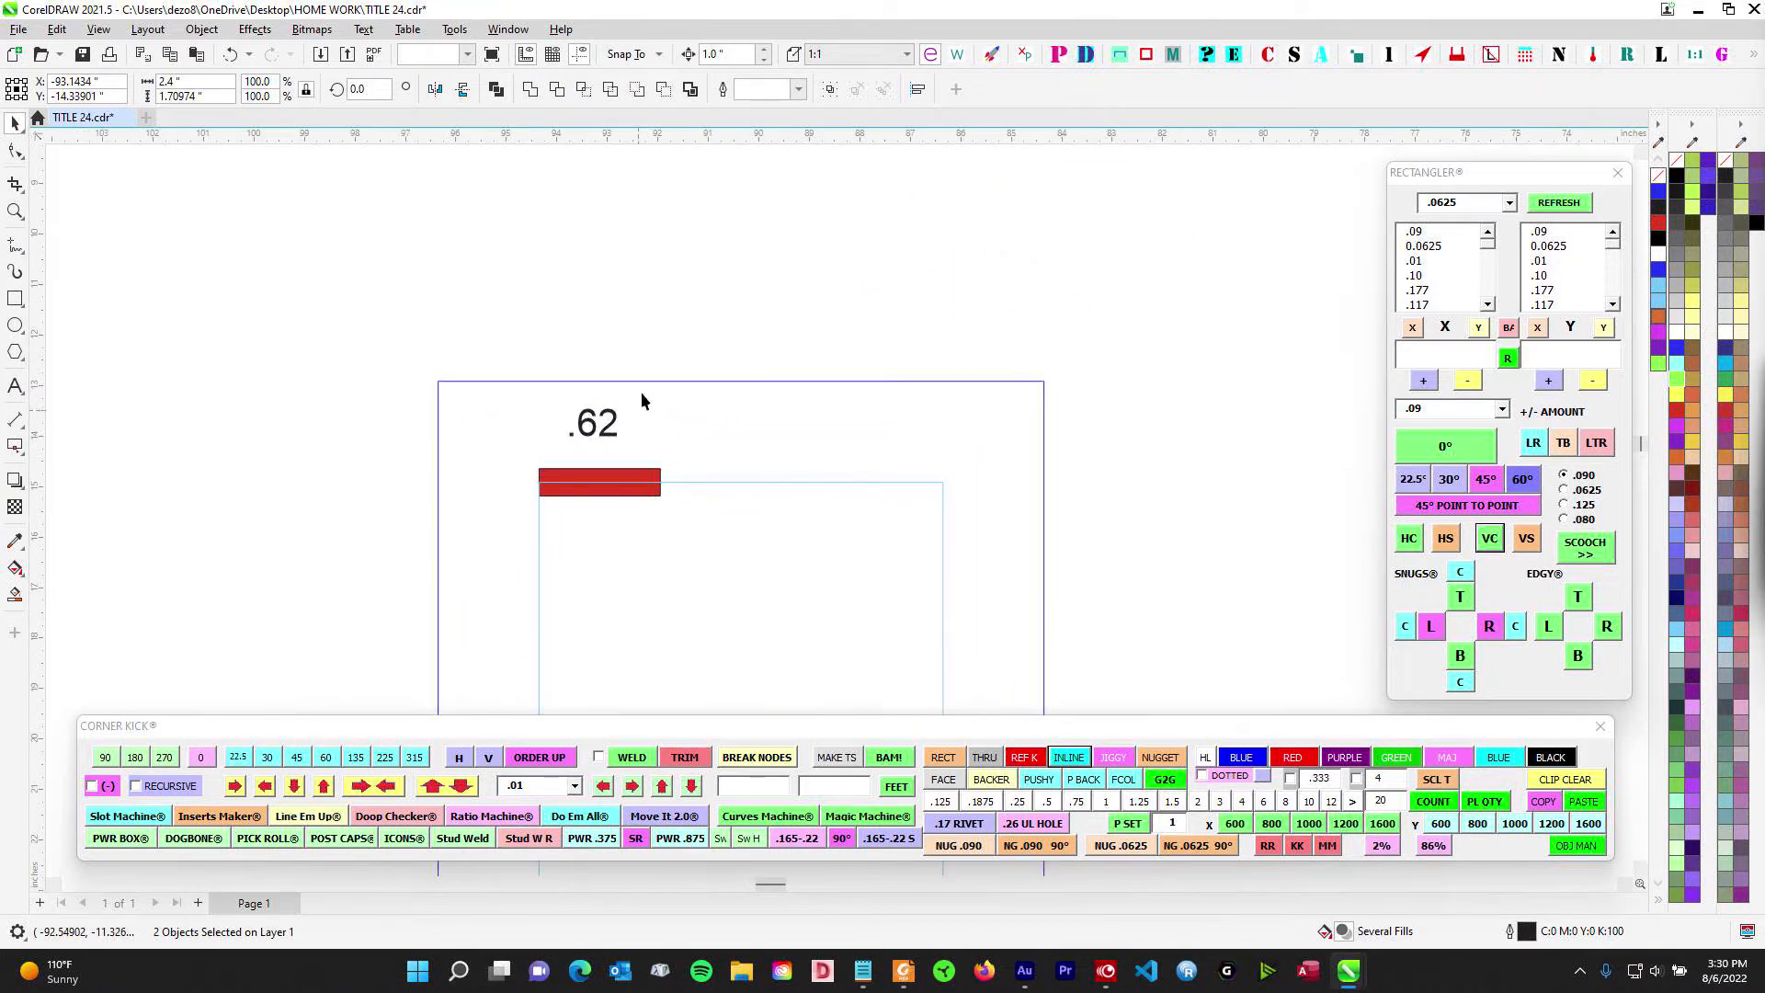
# - Copy the red module to the inner square's upper-right corner and center a copy of the .62 label above it
pyautogui.moveTo(489, 434); pyautogui.dragTo(777, 558)
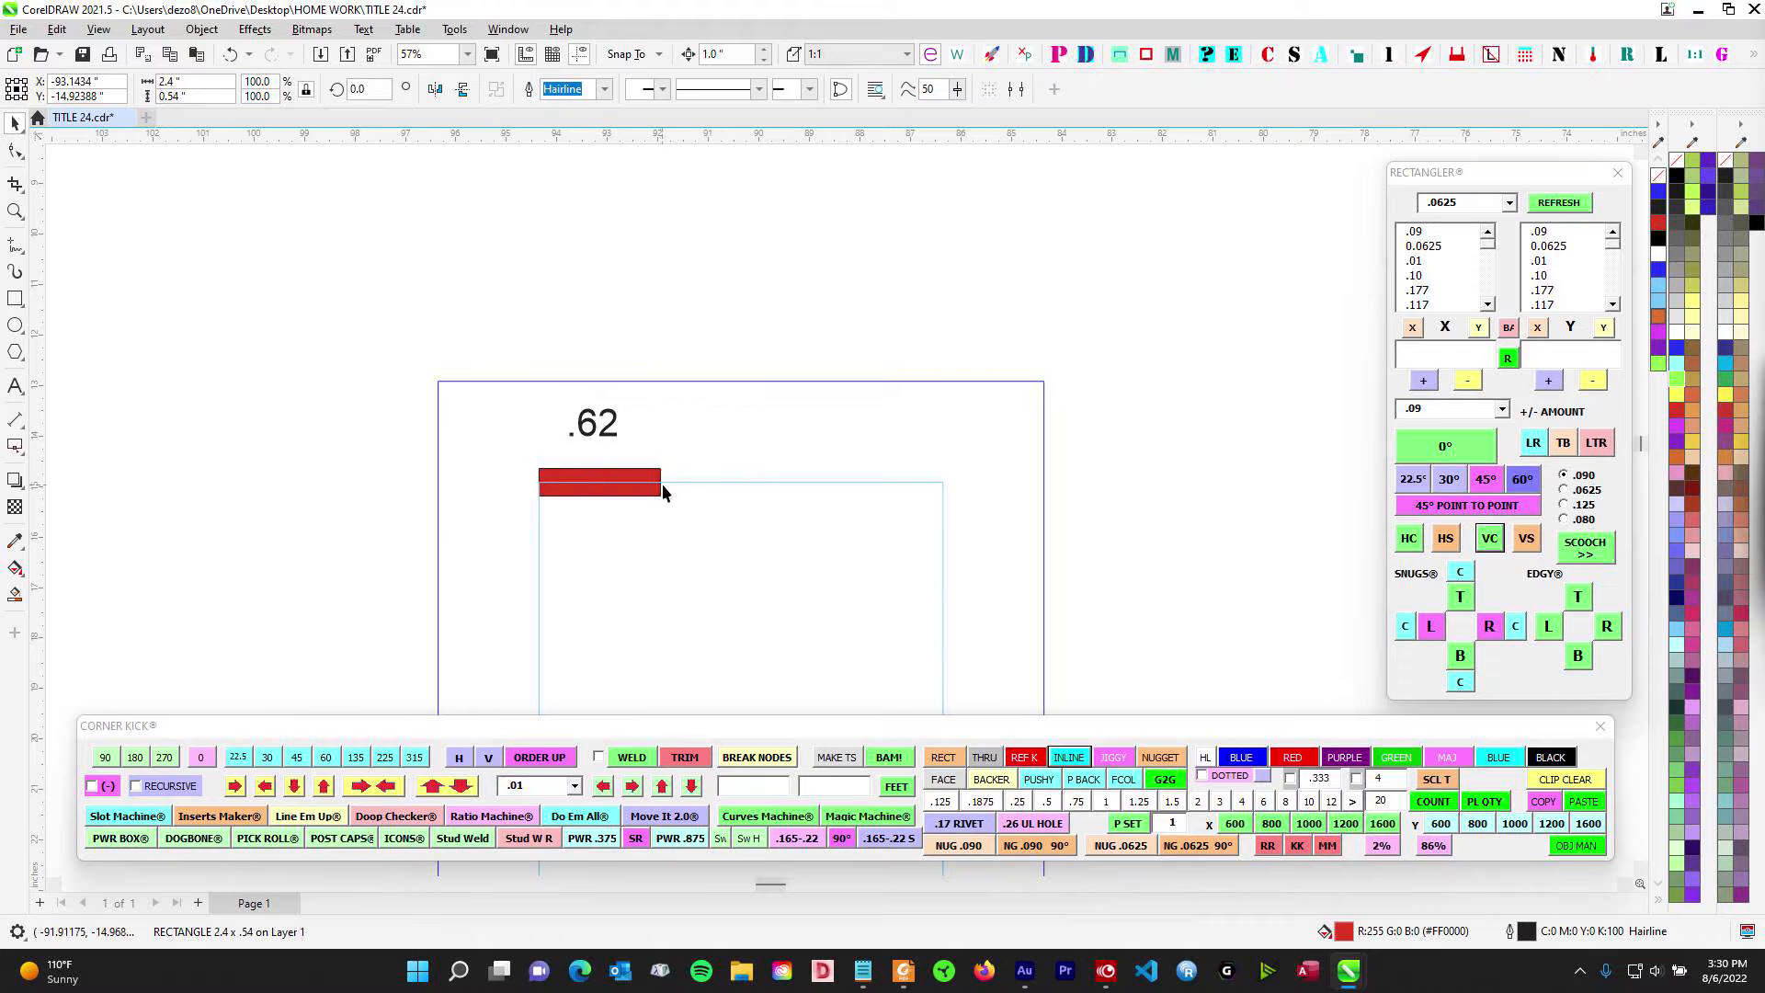
pyautogui.moveTo(662, 484); pyautogui.dragTo(953, 495)
pyautogui.moveTo(540, 390); pyautogui.dragTo(644, 455)
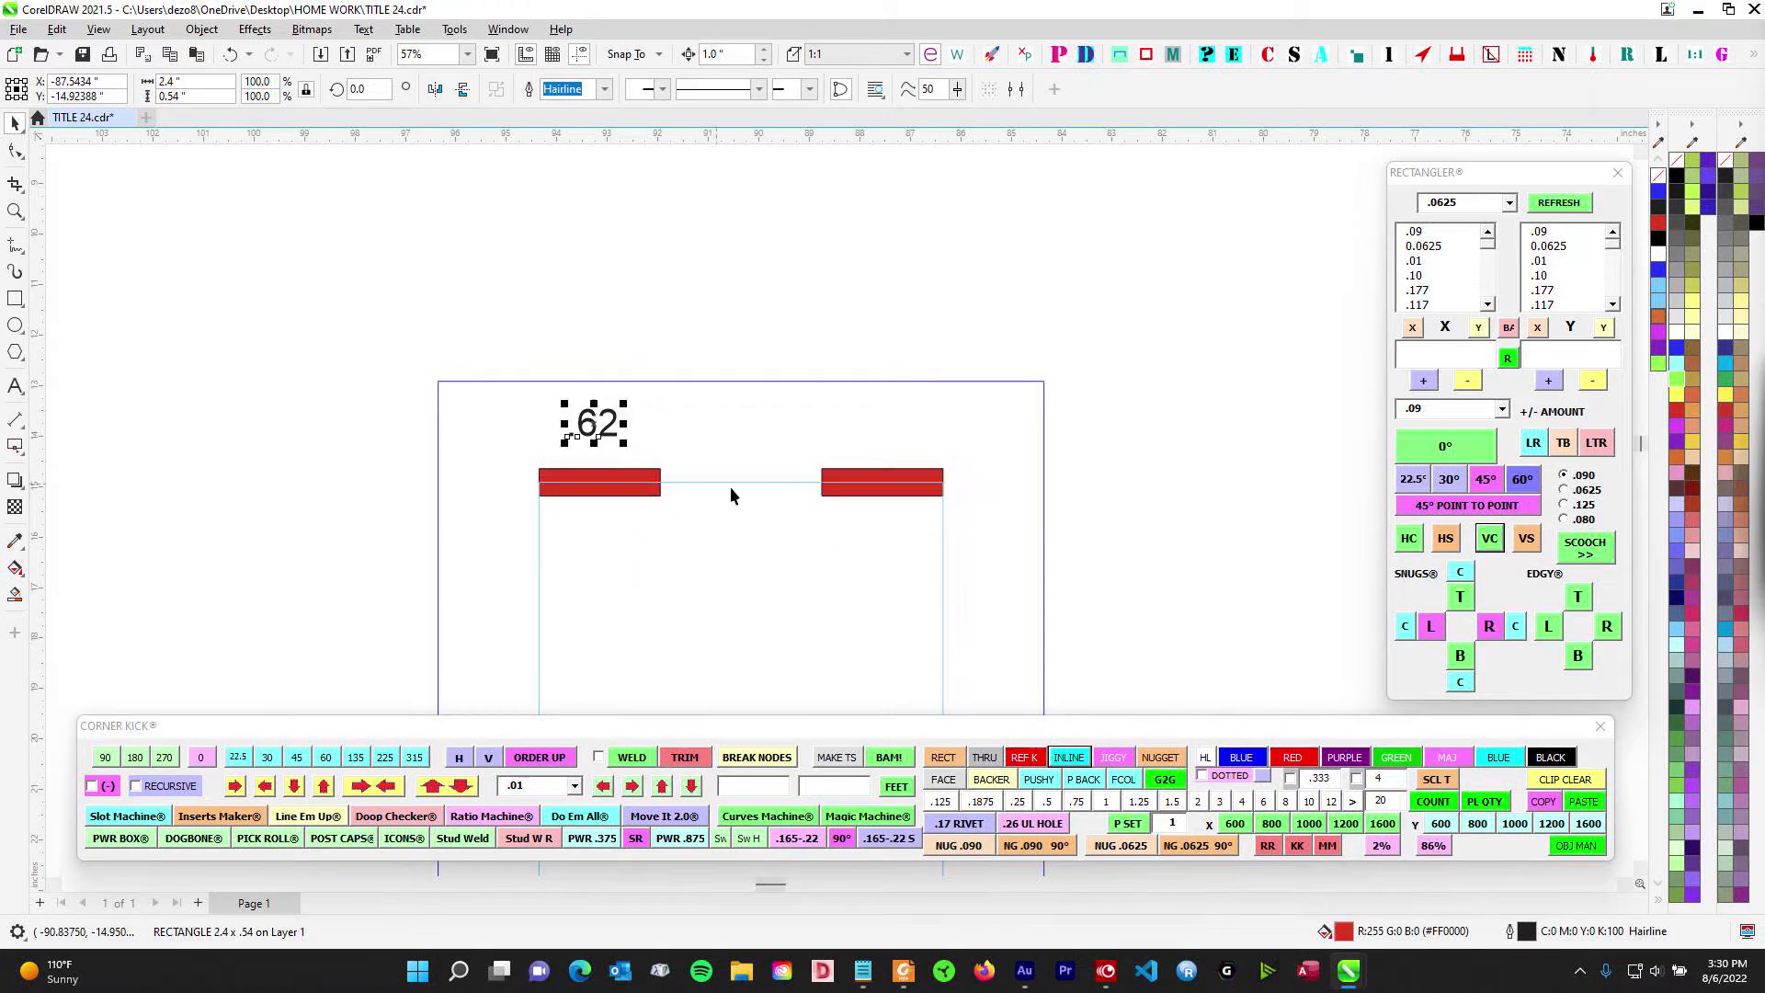
pyautogui.press('+')
pyautogui.keyDown('shift'); pyautogui.click(889, 479); pyautogui.keyUp('shift')
pyautogui.press('c')
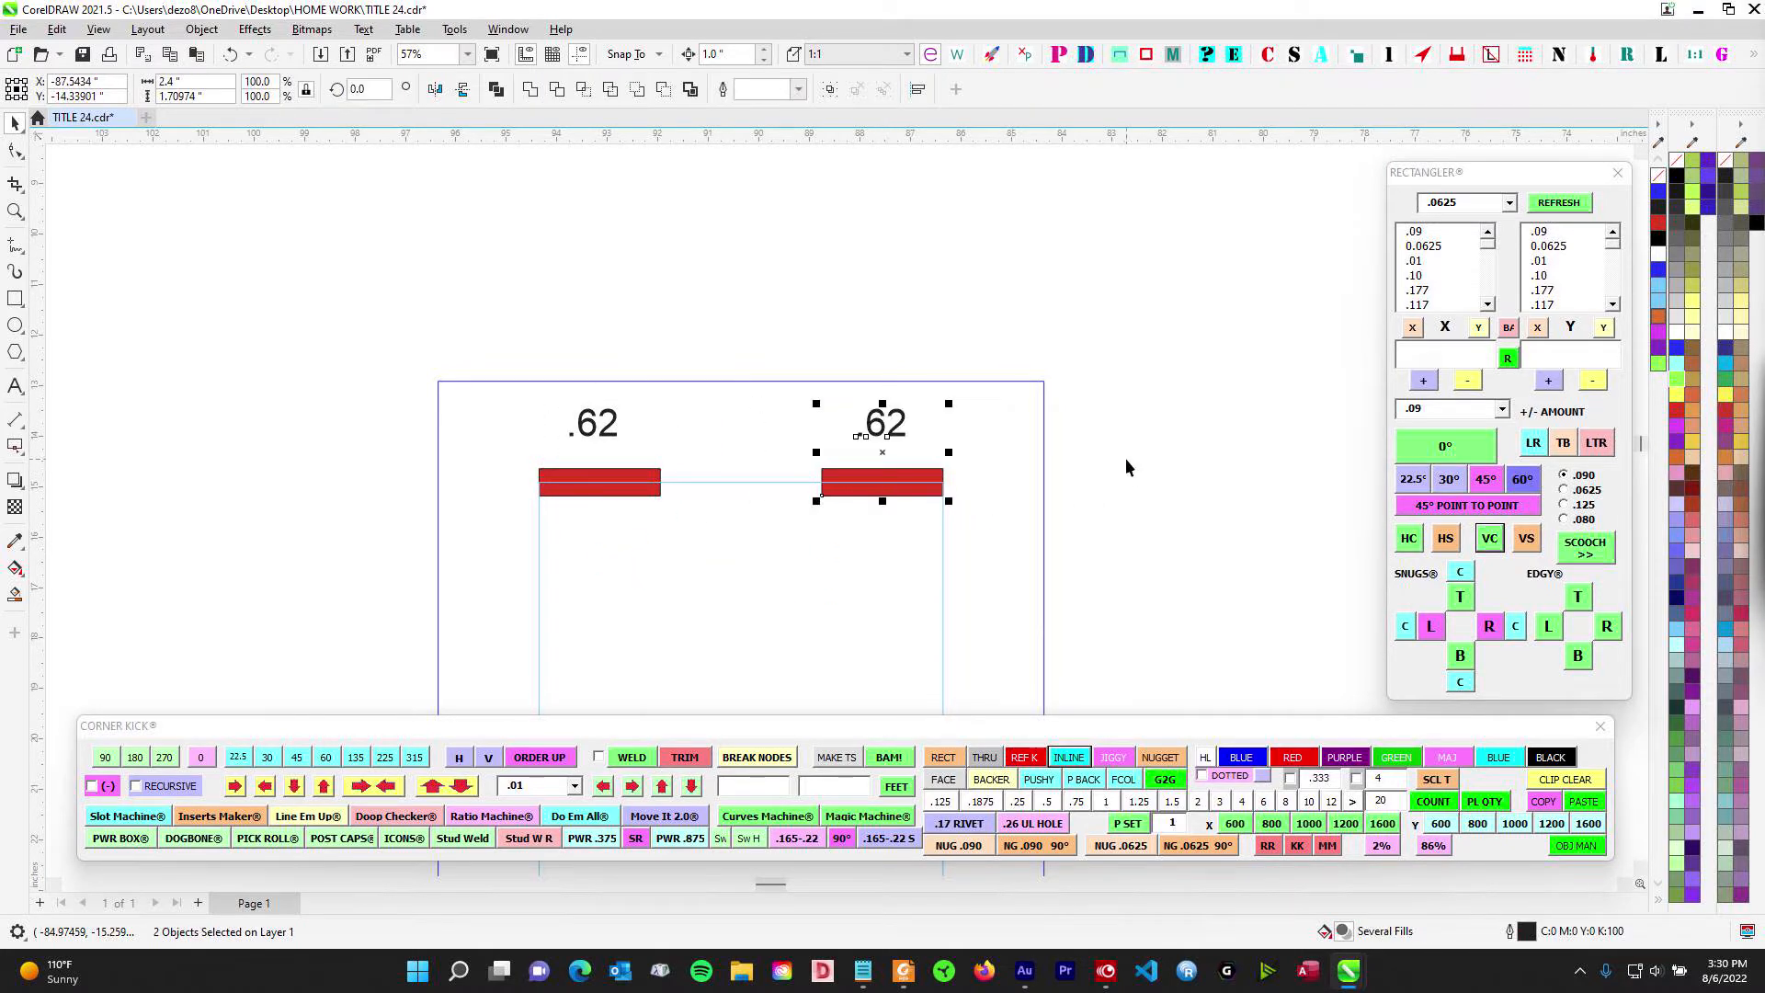
# - Duplicate the two upper red modules onto the bottom edge of the inner square
pyautogui.scroll(-1, 1195, 462)
pyautogui.moveTo(1195, 463); pyautogui.dragTo(869, 328)
pyautogui.moveTo(339, 316); pyautogui.dragTo(746, 445)
pyautogui.moveTo(746, 445); pyautogui.dragTo(969, 355)
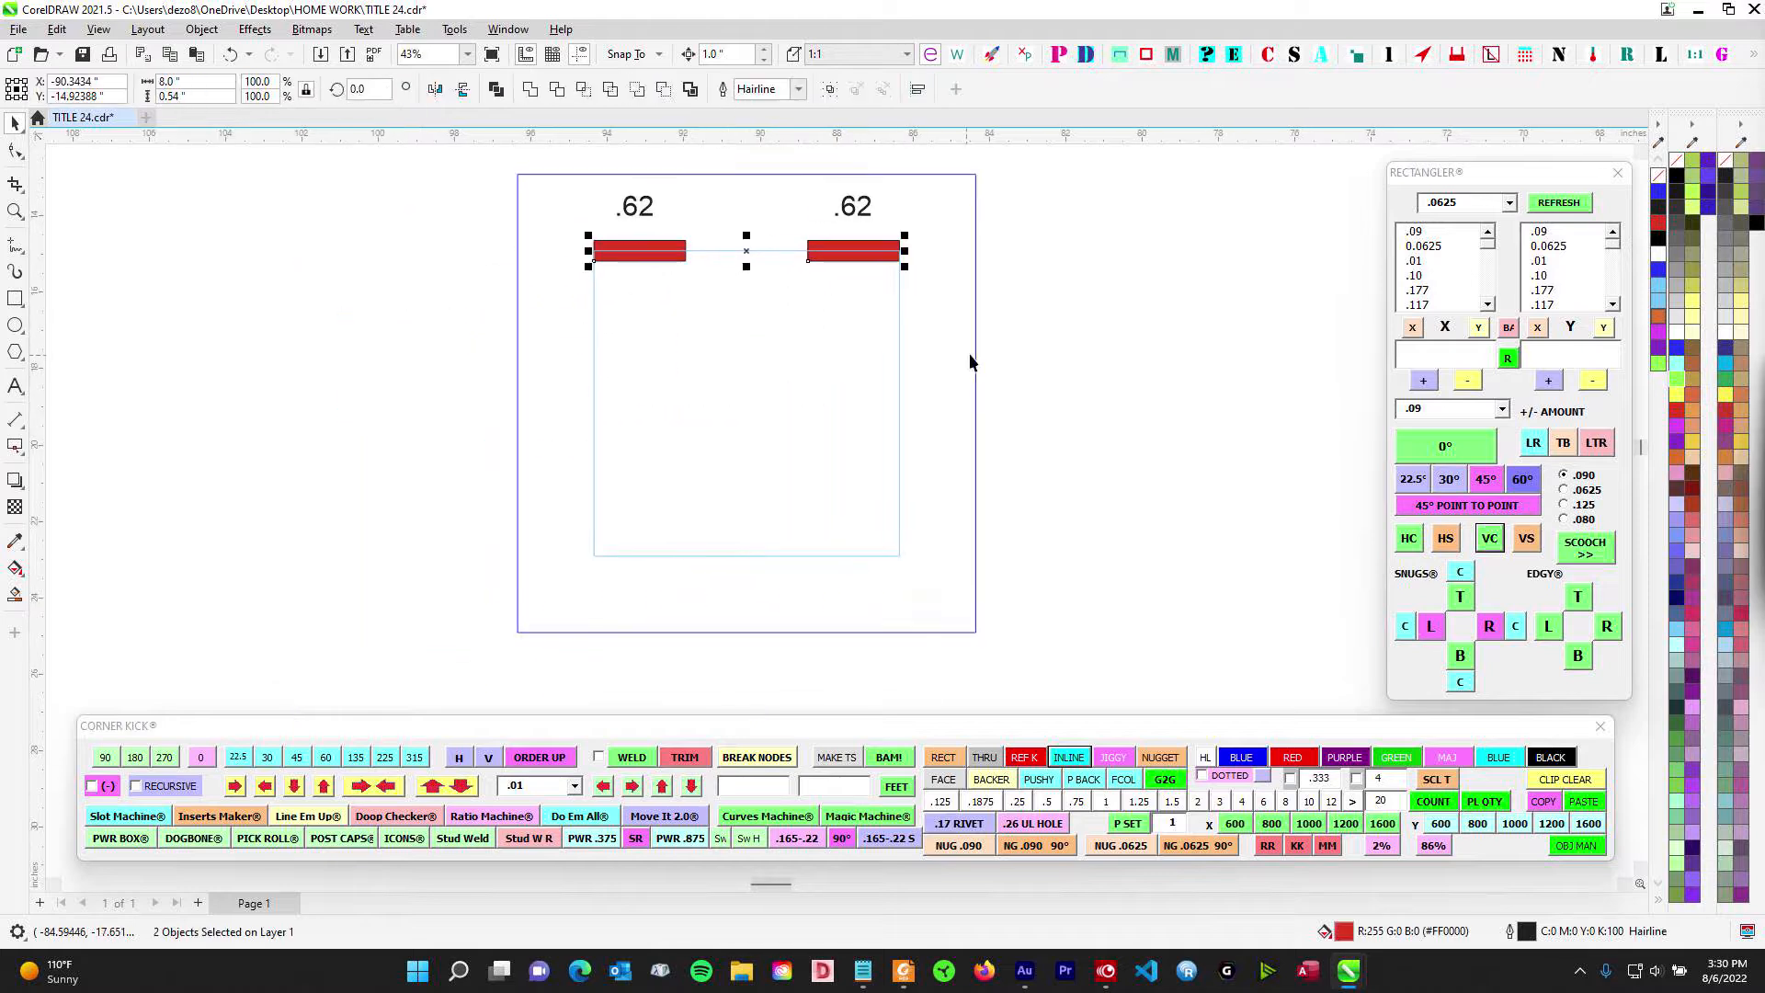
pyautogui.keyDown('shift'); pyautogui.click(899, 391); pyautogui.keyUp('shift')
pyautogui.click(1577, 655)
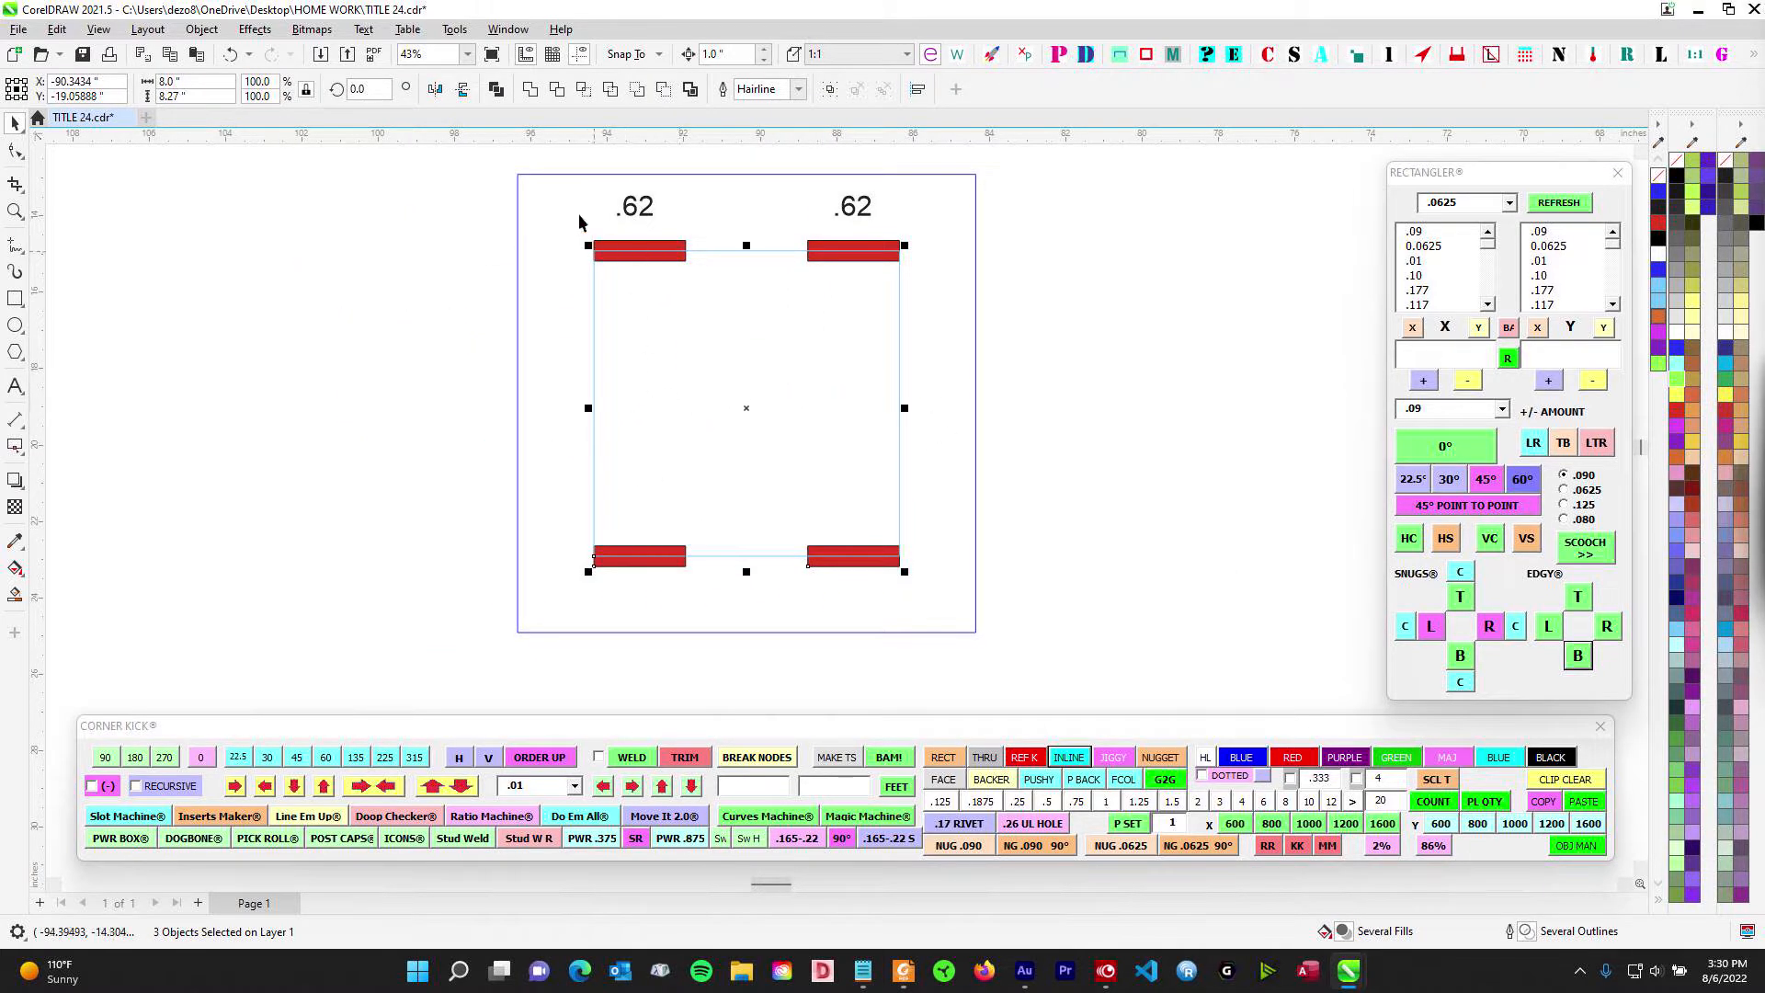
pyautogui.moveTo(644, 419); pyautogui.dragTo(636, 428)
pyautogui.click(636, 429)
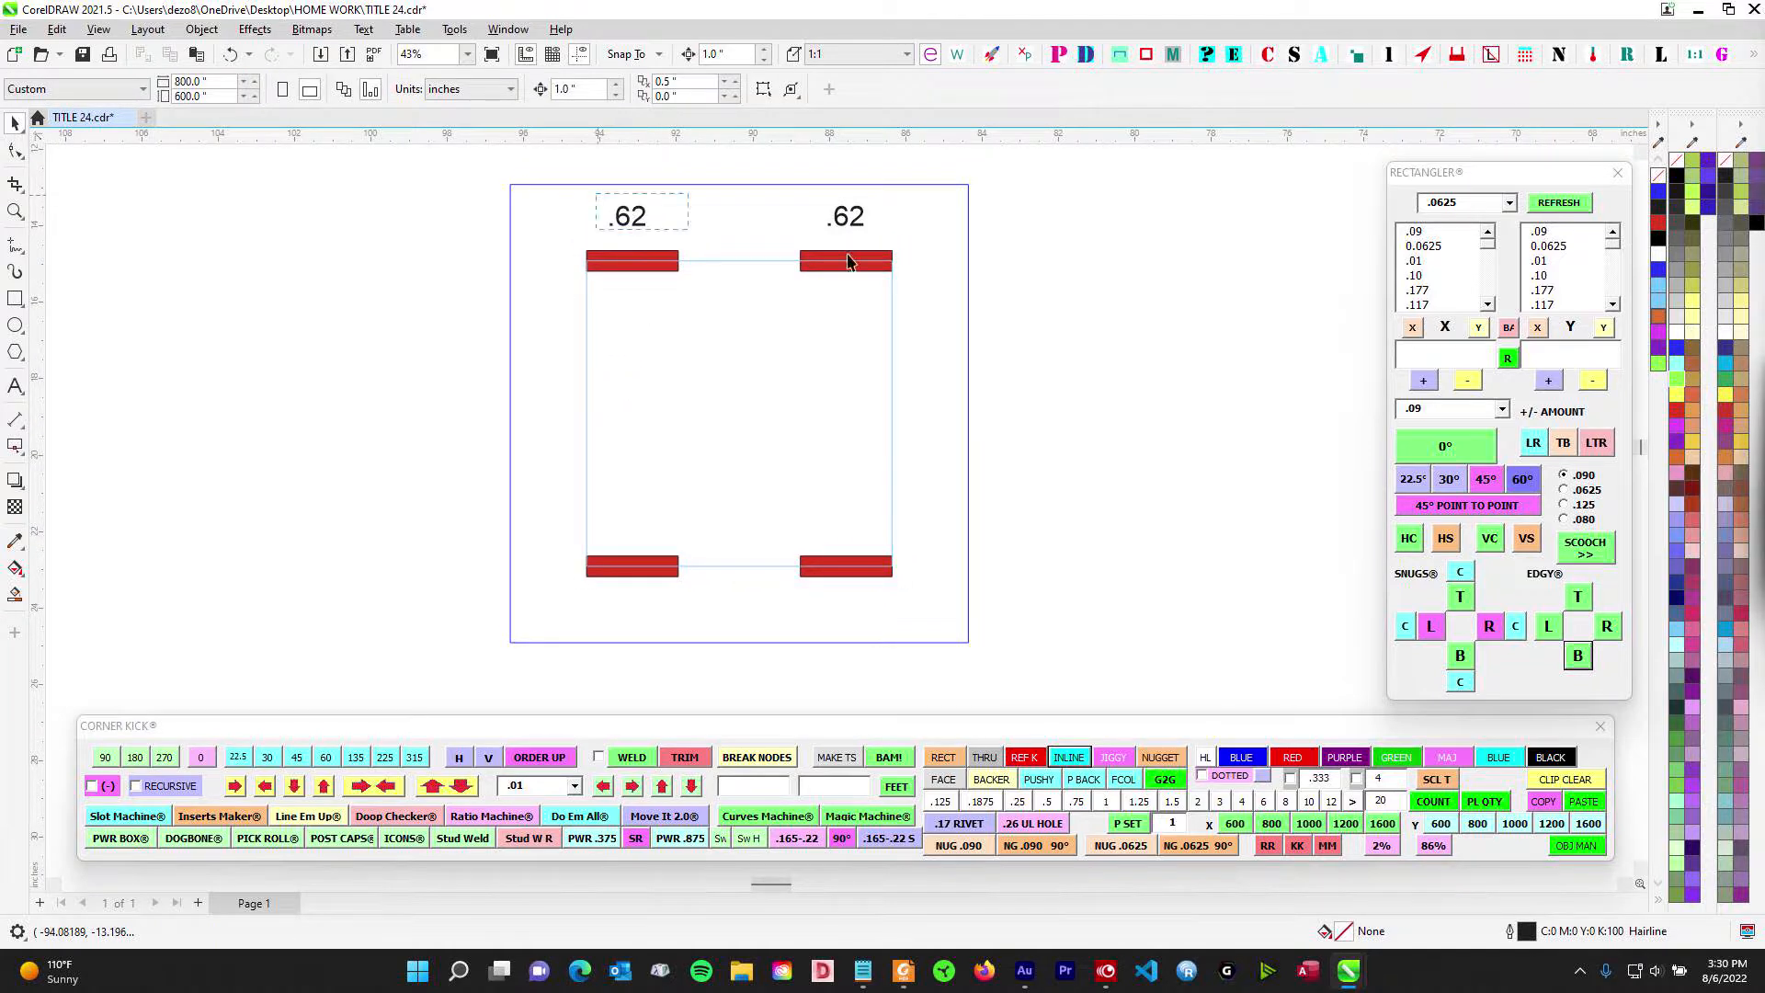
# - Duplicate the two upper .62 labels and place the copies above the two bottom modules
pyautogui.moveTo(846, 255); pyautogui.dragTo(1006, 240)
pyautogui.press('KP_Add')
pyautogui.press('Down')
pyautogui.press('Down')
pyautogui.press('Down')
pyautogui.press('Down')
pyautogui.press('Down')
pyautogui.press('Down')
pyautogui.press('Down')
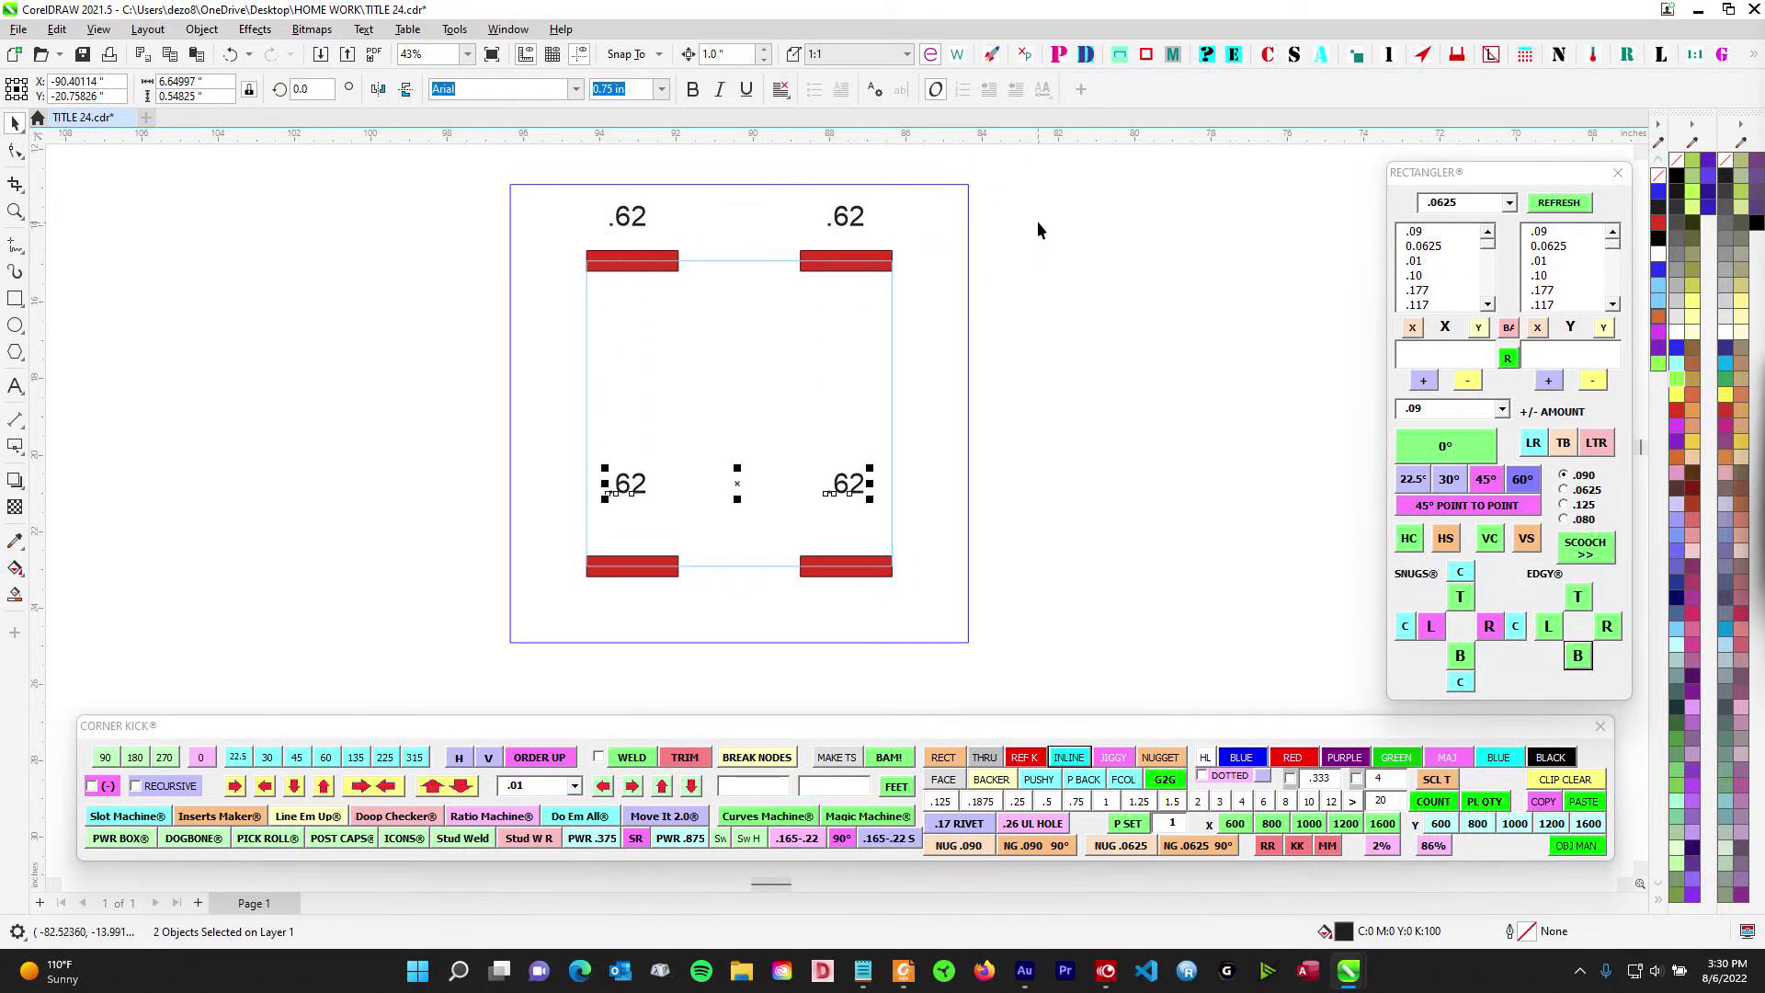
pyautogui.press('Down')
# - Duplicate the two upper red modules and shift the copies down between the top and bottom rows
pyautogui.moveTo(789, 396); pyautogui.dragTo(772, 443)
pyautogui.moveTo(548, 286); pyautogui.dragTo(1125, 393)
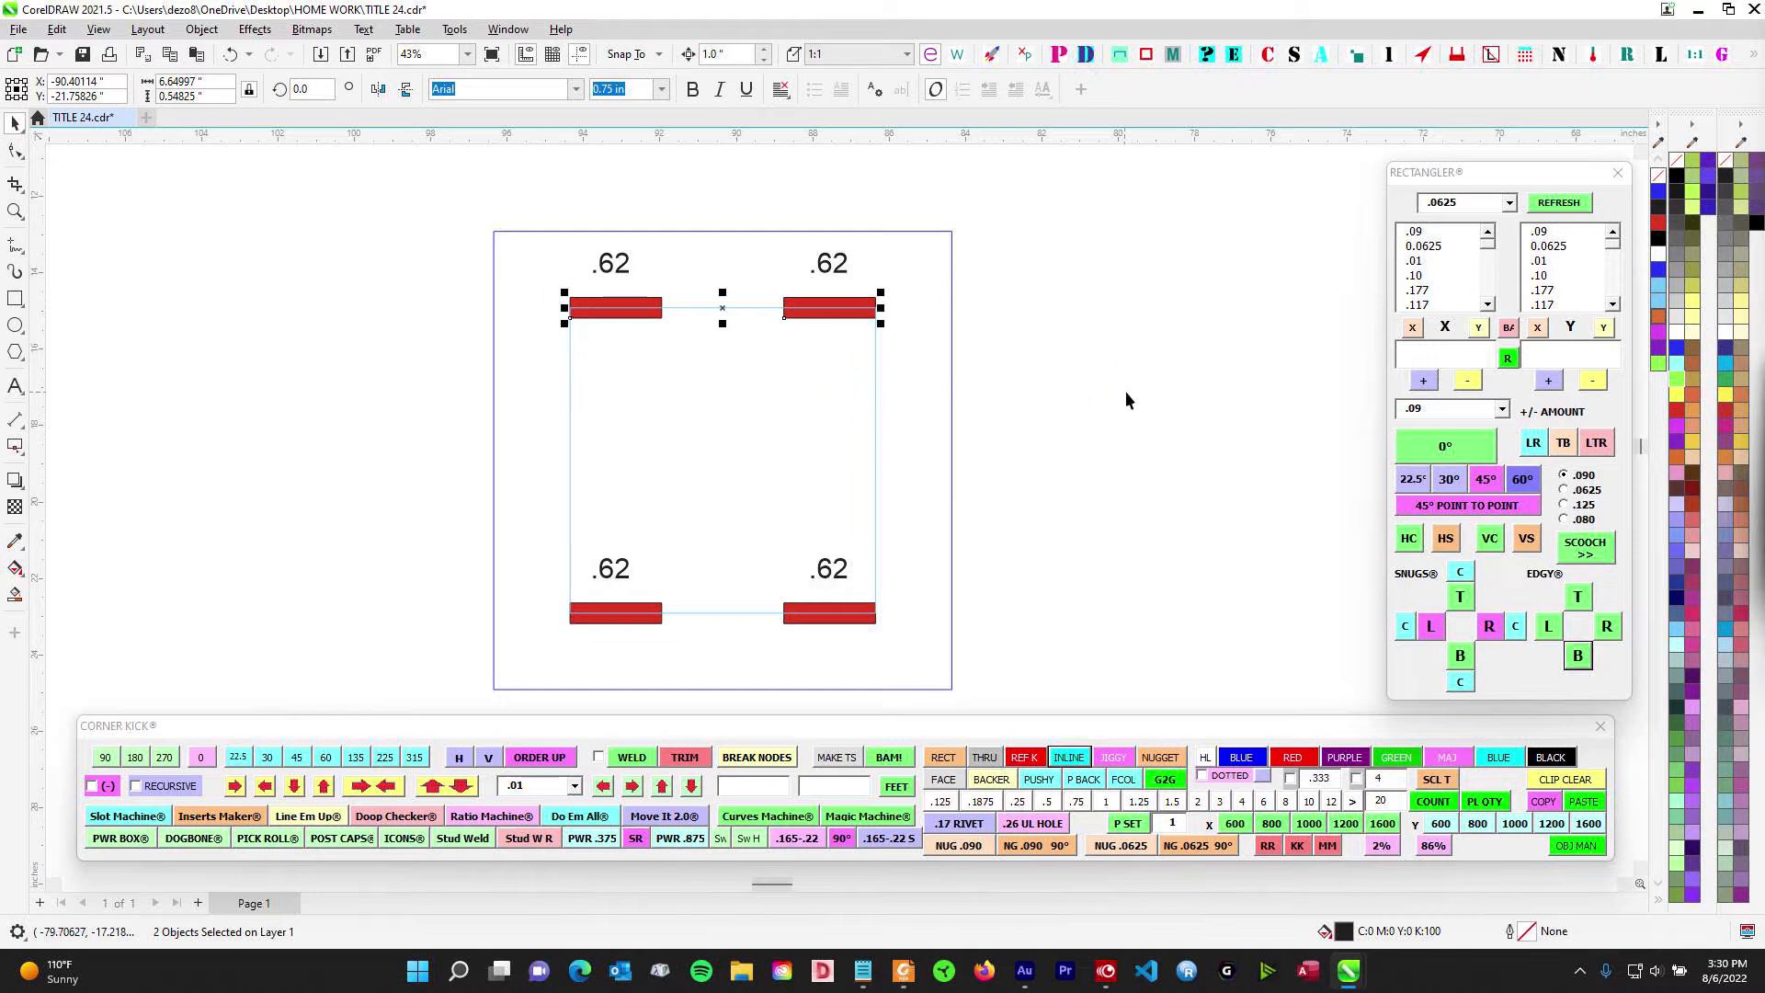
pyautogui.press('KP_Add')
pyautogui.press('Down')
pyautogui.press('Down')
pyautogui.press('Down')
# - Center the left middle module vertically between the top and bottom rows, and align the right middle module level with it
pyautogui.moveTo(550, 277); pyautogui.dragTo(690, 552)
pyautogui.keyDown('shift'); pyautogui.click(650, 624); pyautogui.keyUp('shift')
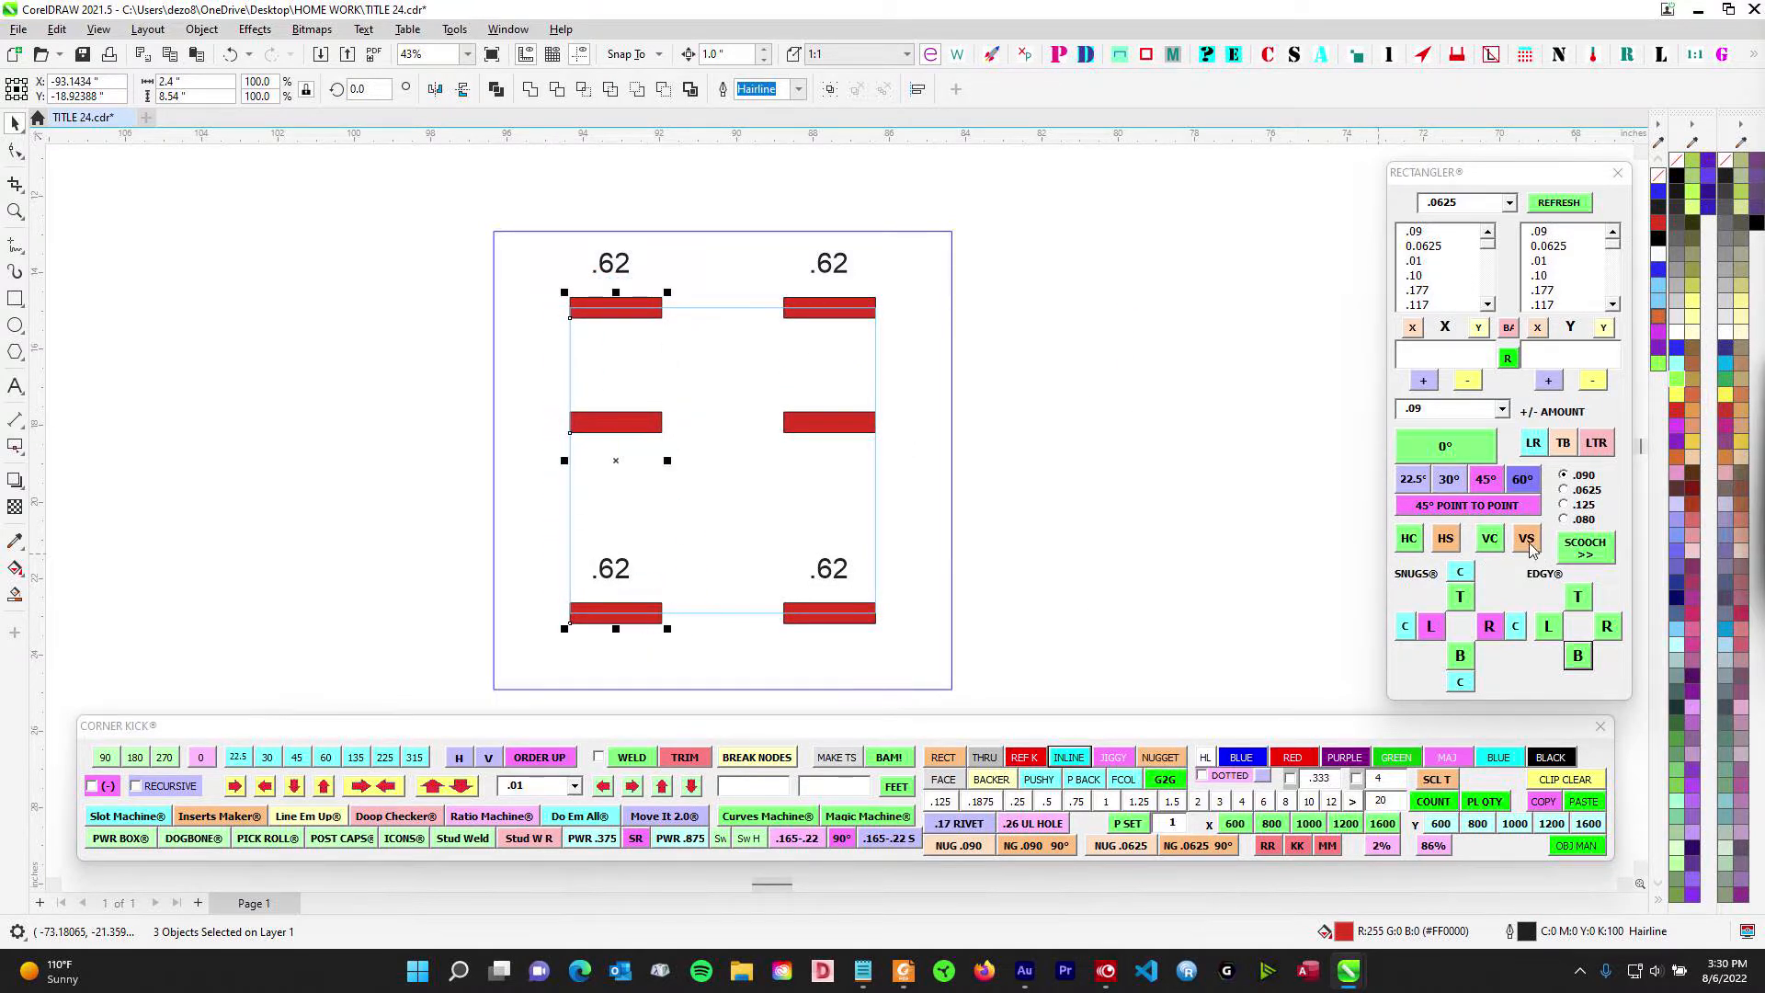
pyautogui.click(1492, 544)
pyautogui.click(815, 426)
pyautogui.keyDown('shift'); pyautogui.click(590, 459); pyautogui.keyUp('shift')
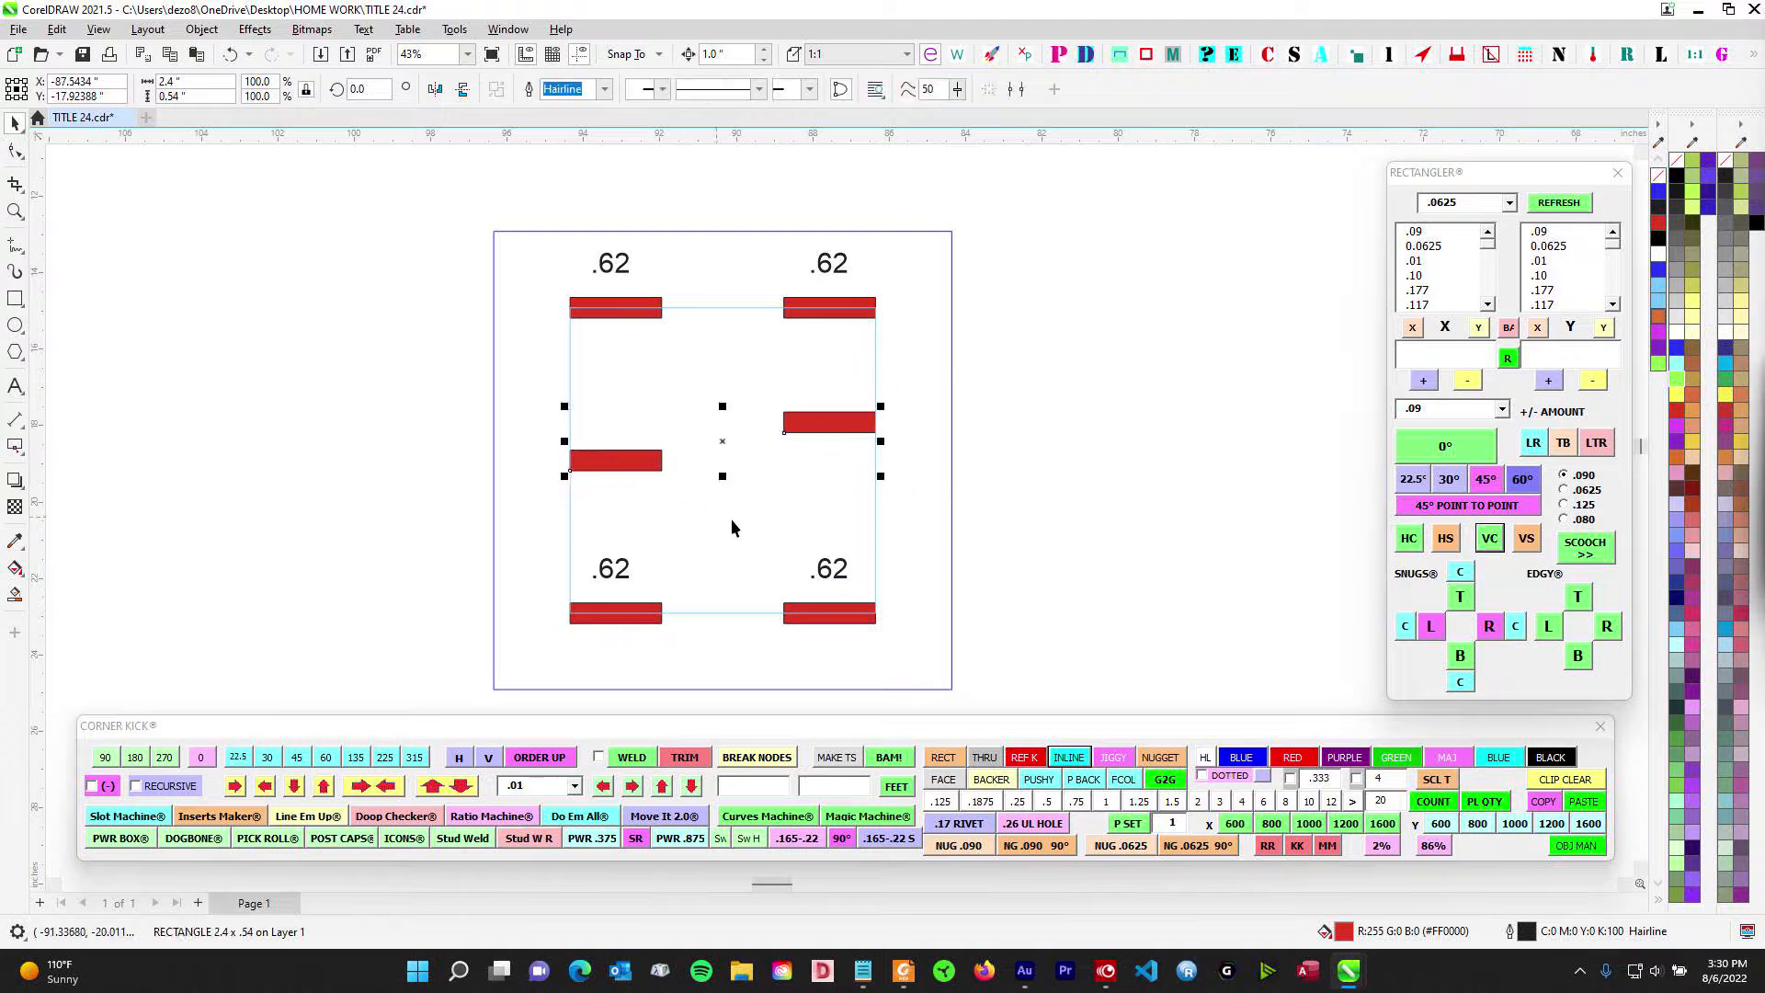
pyautogui.press('e')
pyautogui.click(1130, 472)
pyautogui.scroll(-1, 834, 404)
pyautogui.scroll(1, 824, 360)
# - Check the right-hand modules' arrangement and the size of the blue outer square around the layout
pyautogui.moveTo(770, 307); pyautogui.dragTo(973, 548)
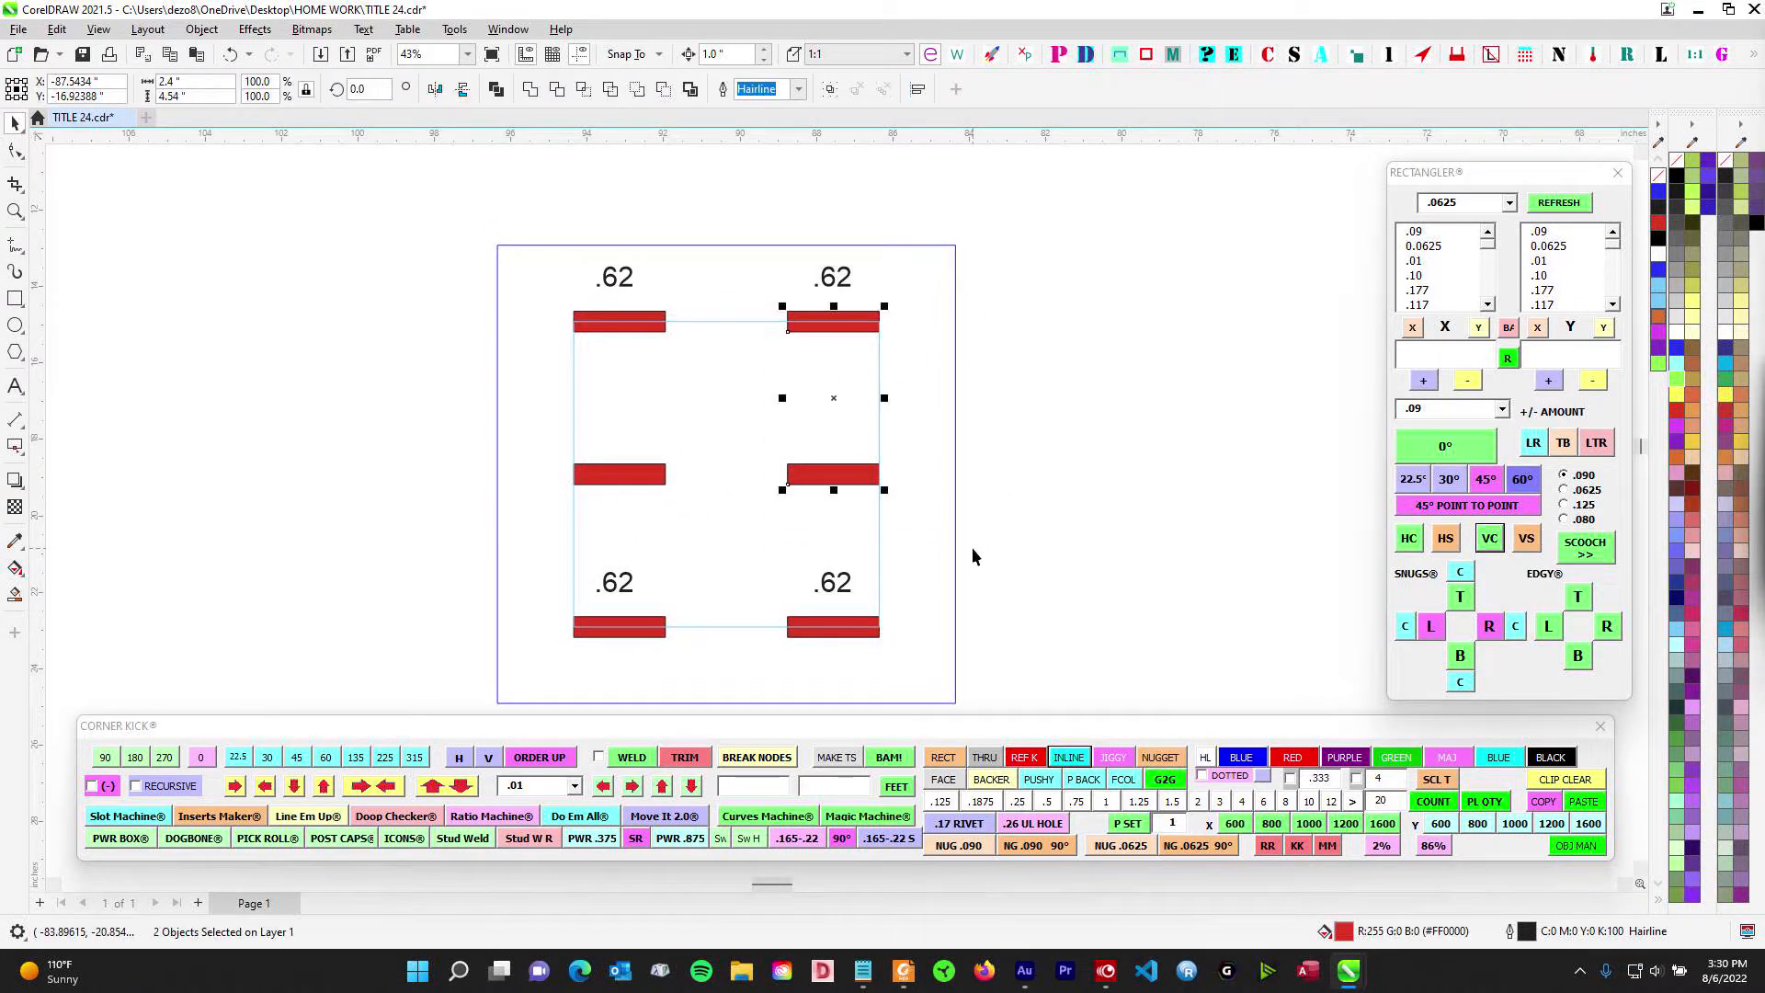
pyautogui.moveTo(1065, 379); pyautogui.dragTo(1002, 380)
pyautogui.click(896, 317)
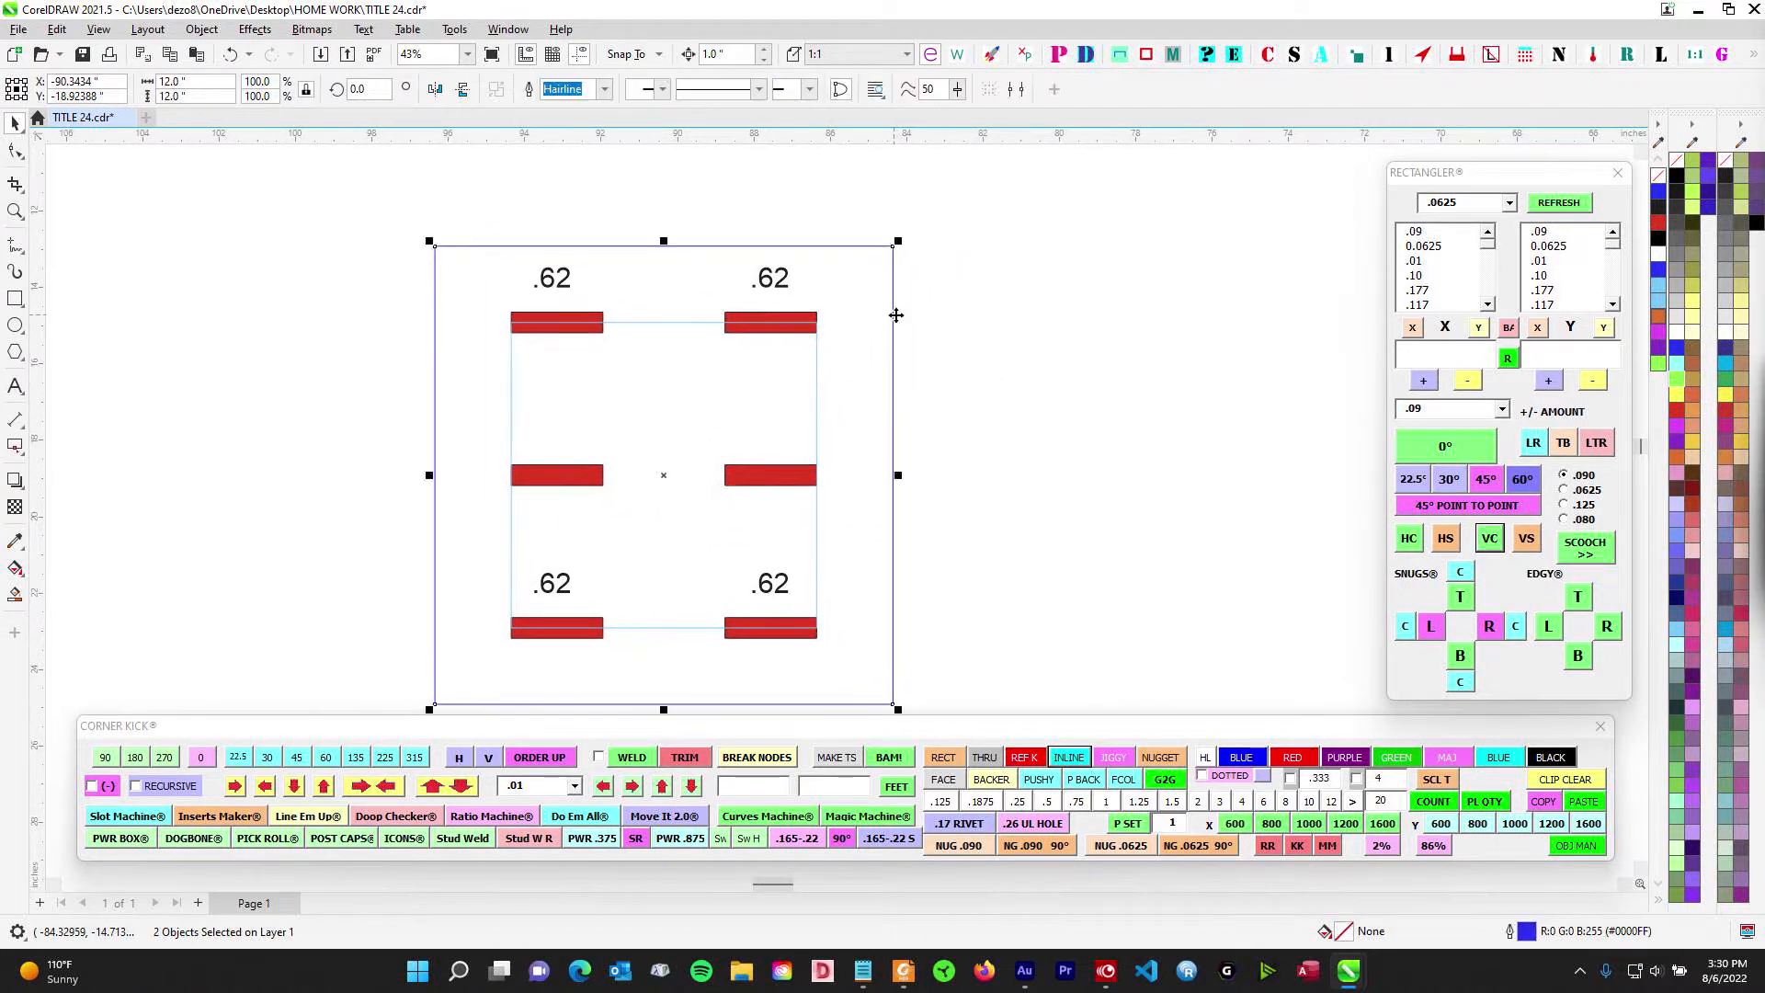
pyautogui.scroll(-2, 898, 317)
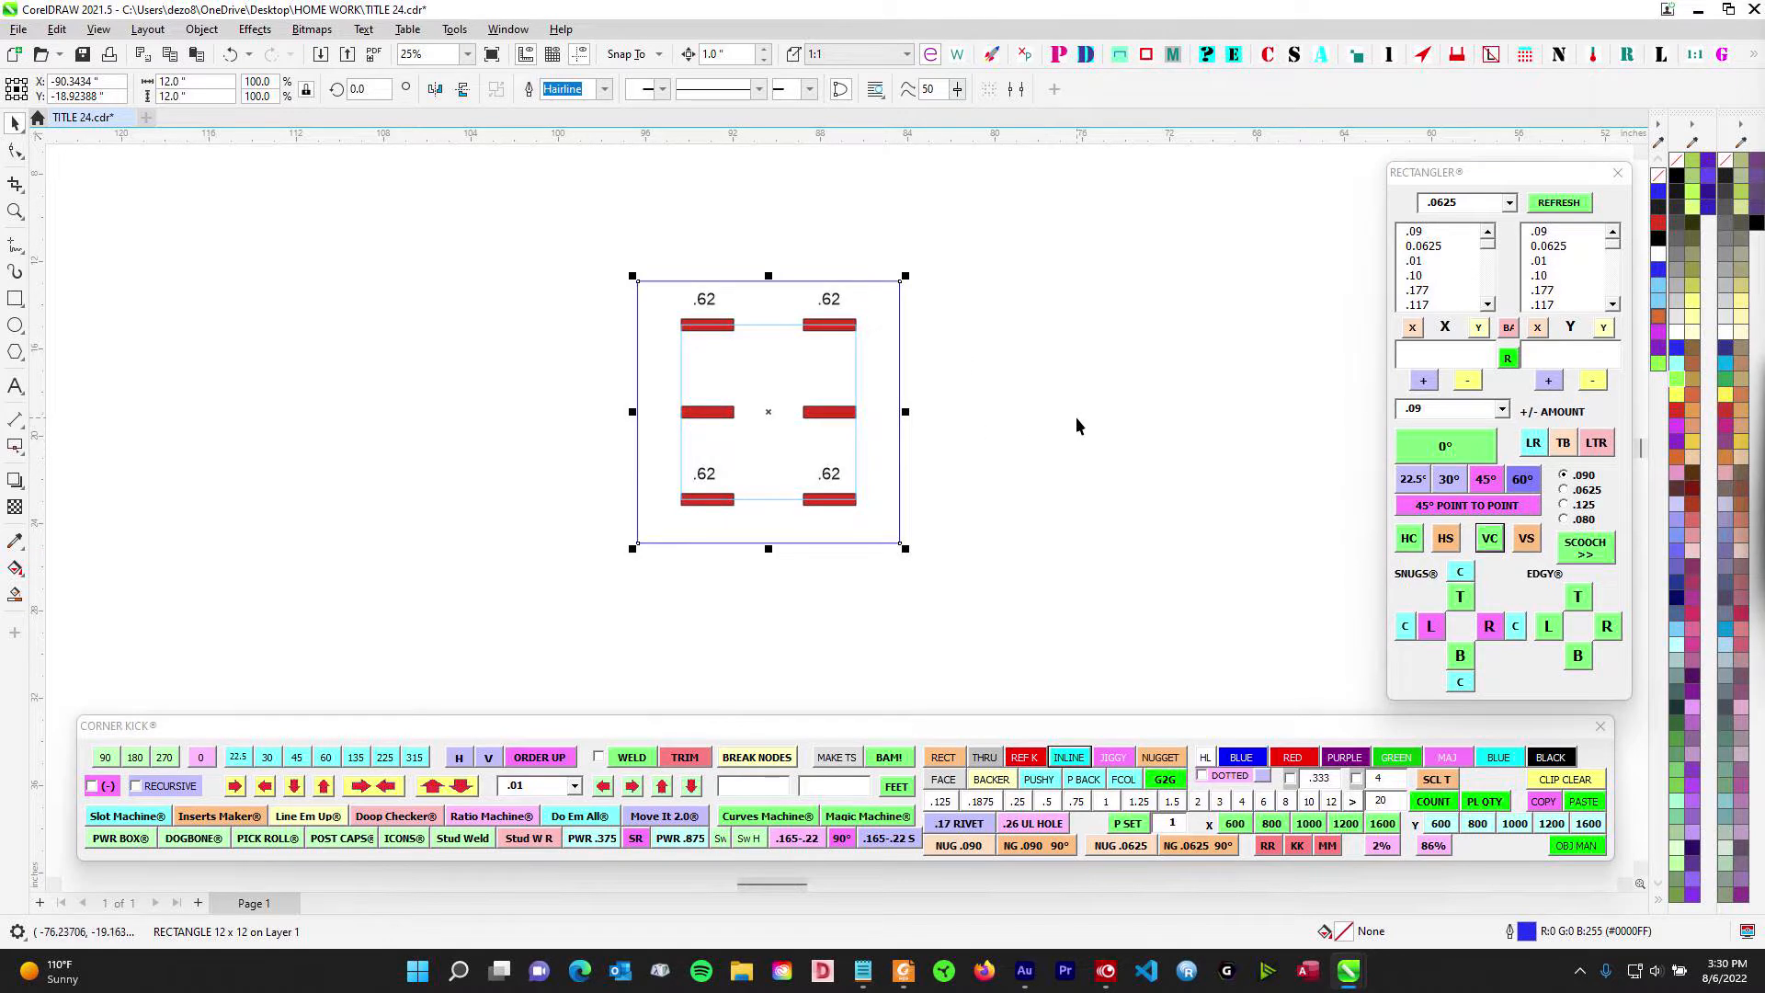
pyautogui.click(759, 236)
# - Duplicate the two upper .62 labels and place the copies above the middle row of modules
pyautogui.scroll(2, 759, 235)
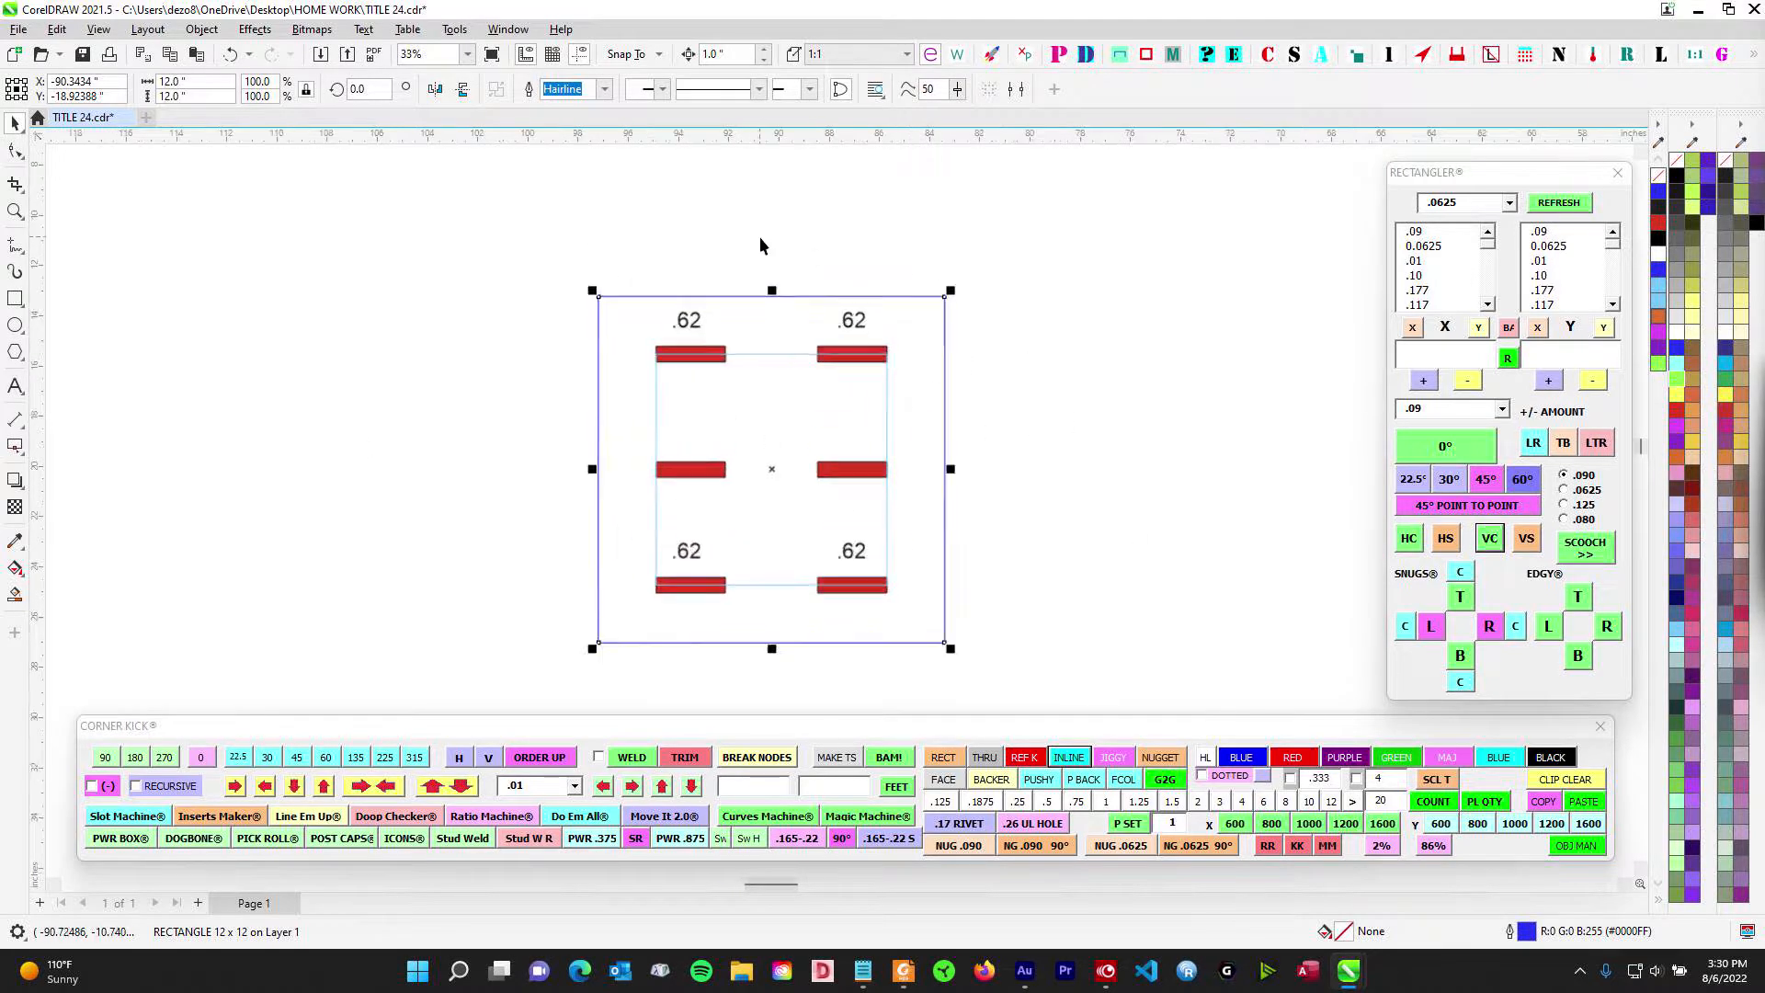
pyautogui.moveTo(927, 377); pyautogui.dragTo(930, 378)
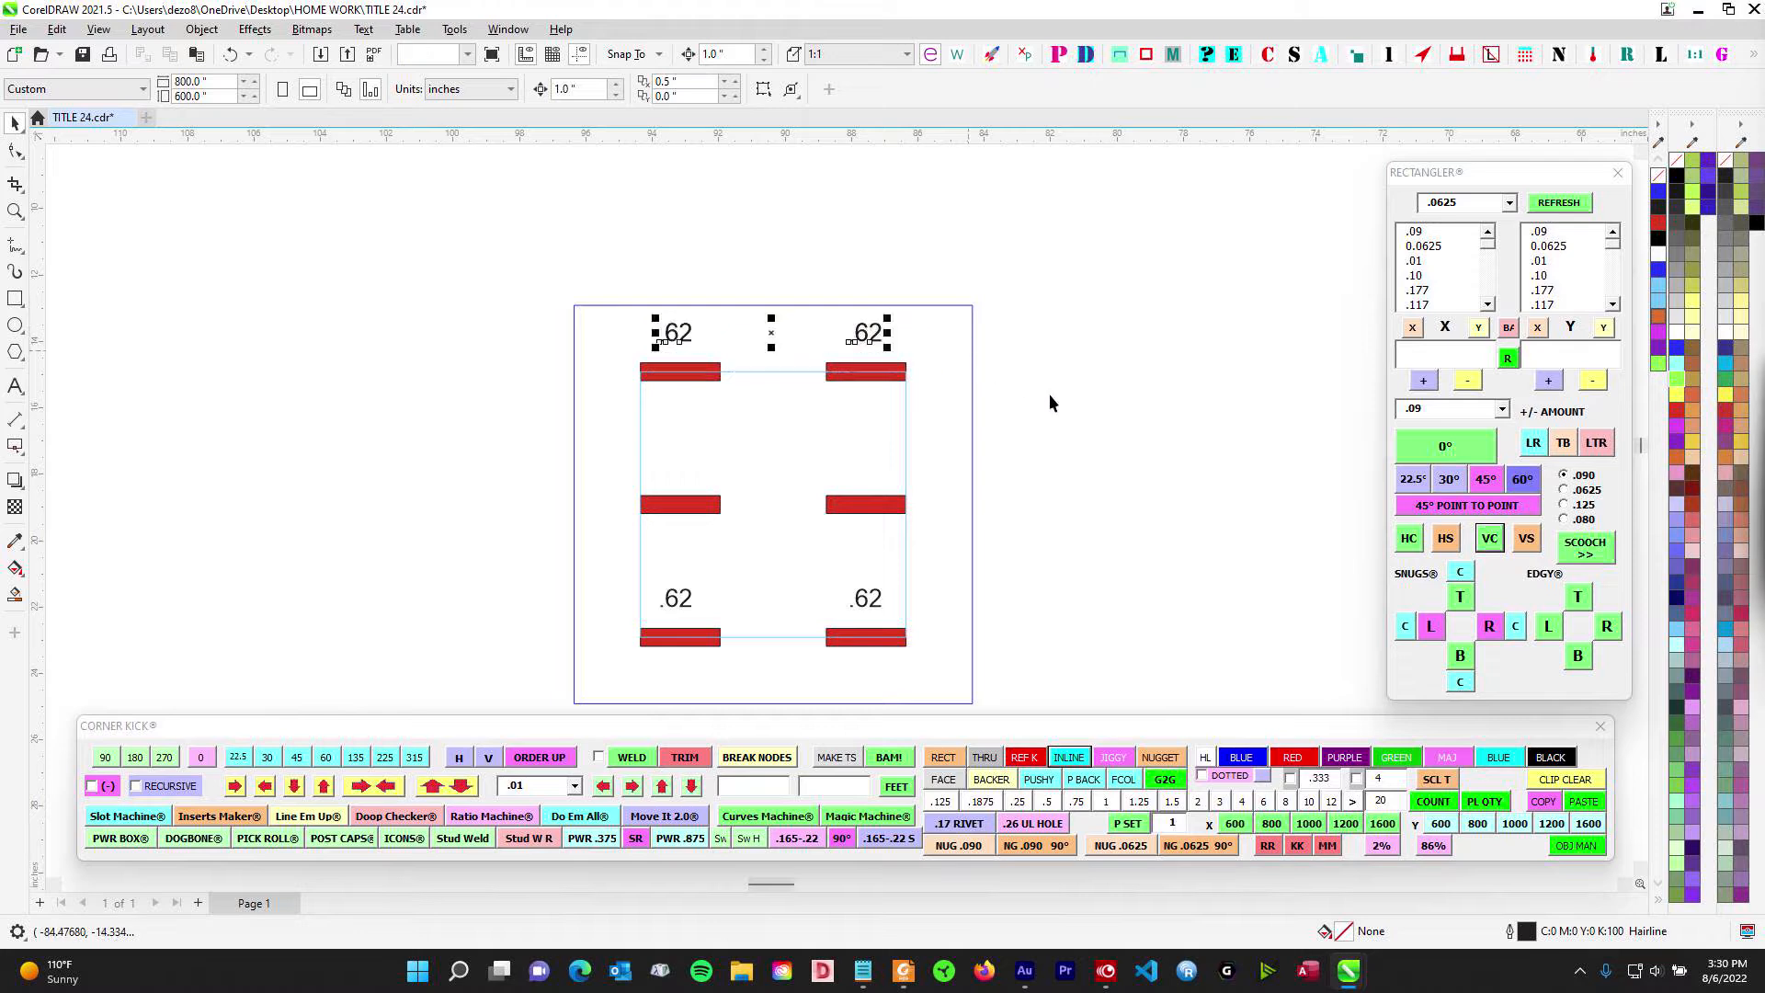
pyautogui.press('Down')
pyautogui.press('Down')
pyautogui.press('Down')
pyautogui.press('Down')
pyautogui.press('Down')
pyautogui.press('Up')
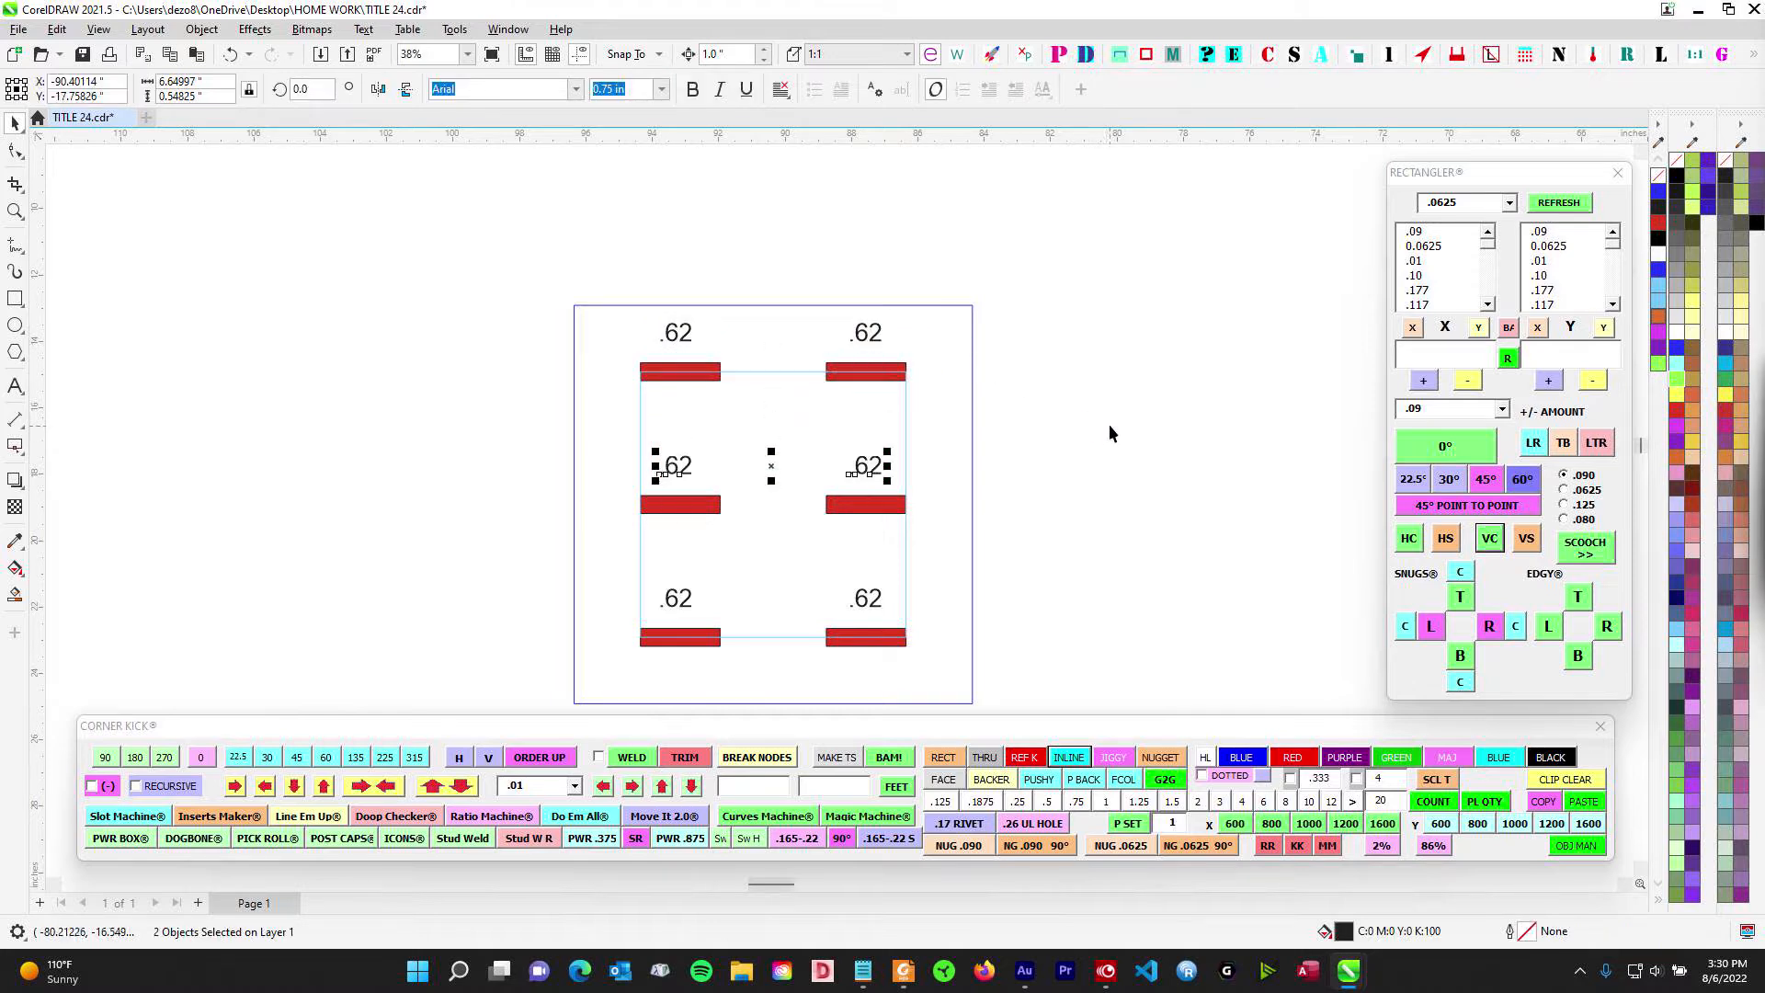
# - Switch to the TESTER.pdf form in Foxit PDF Reader and review the maximum allowed lighting power table
pyautogui.click(1109, 422)
pyautogui.moveTo(1076, 411); pyautogui.dragTo(925, 360)
pyautogui.scroll(-1, 932, 362)
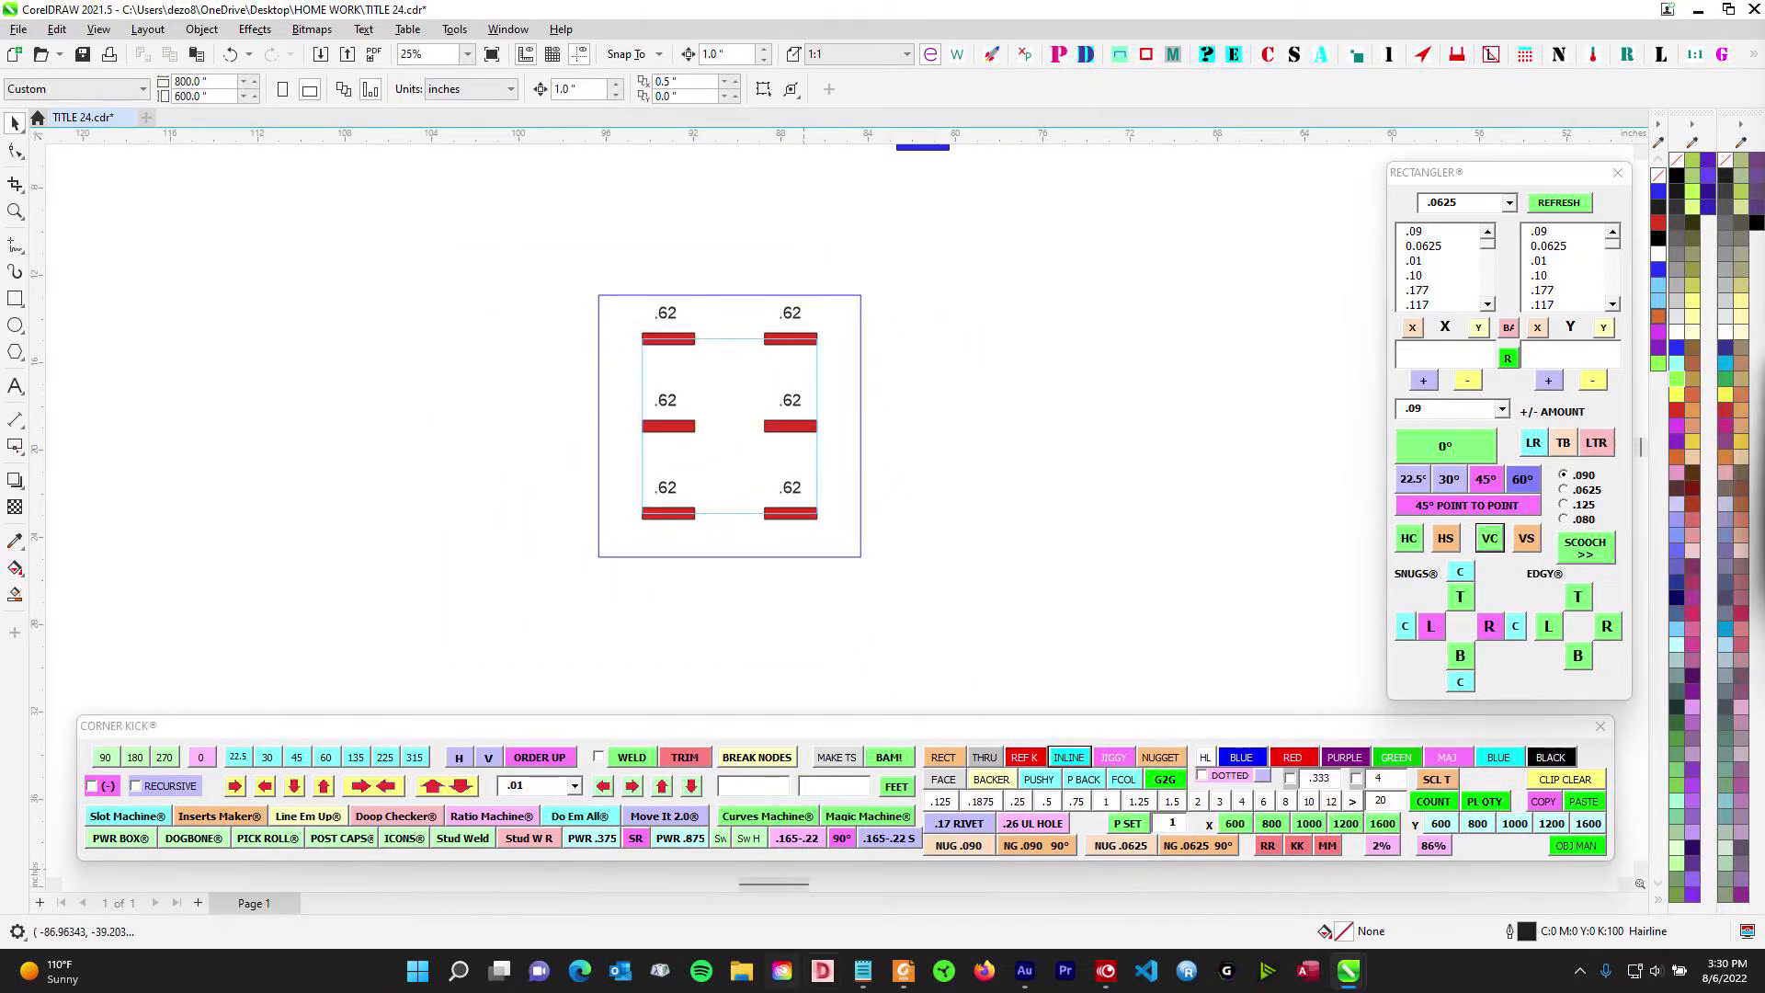
pyautogui.click(903, 970)
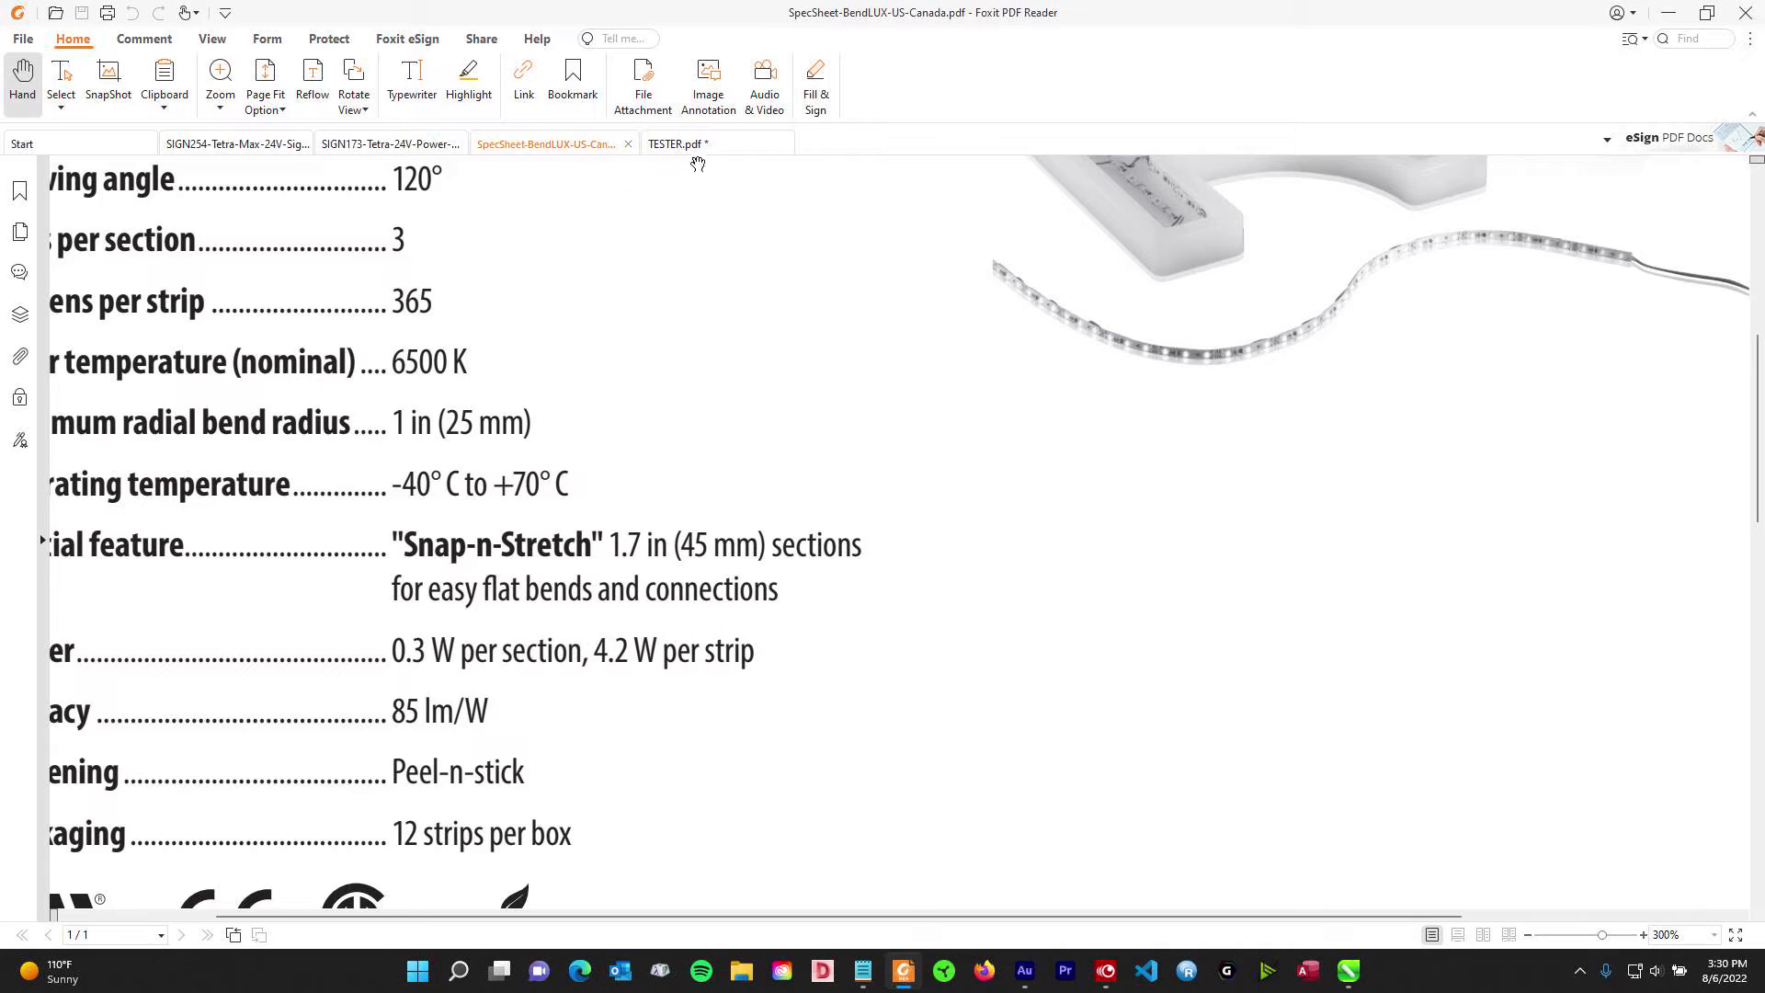
pyautogui.click(680, 144)
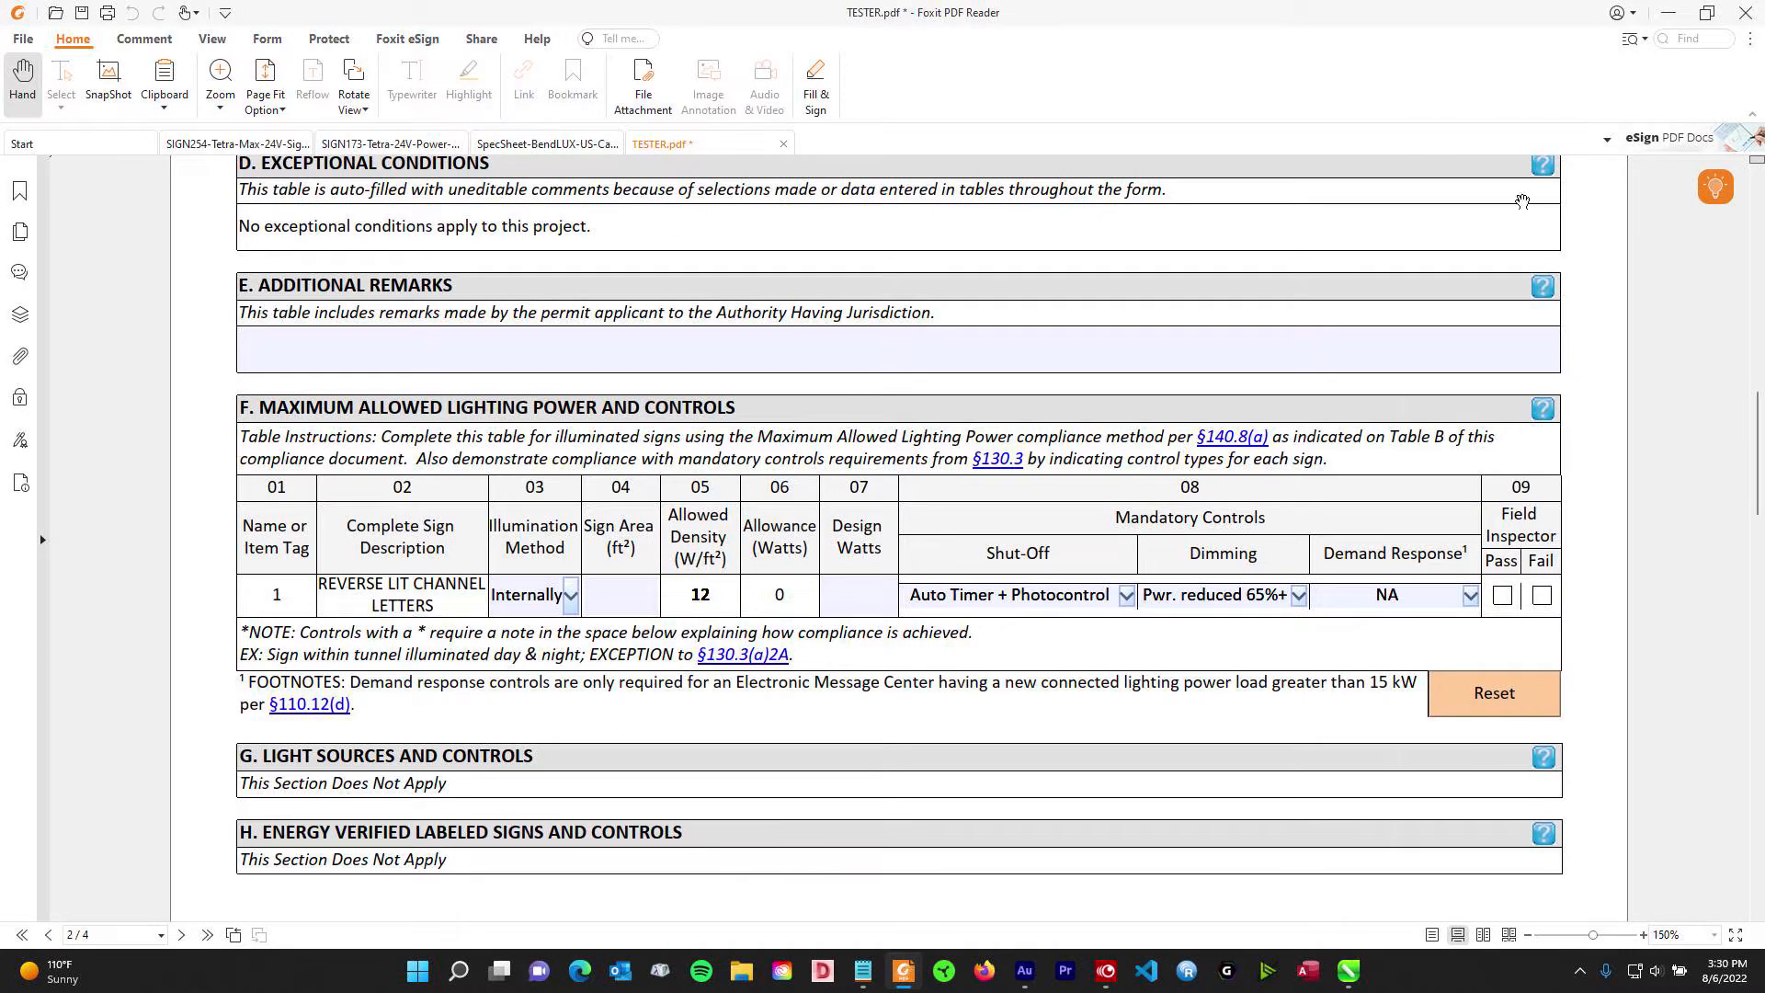
pyautogui.click(1352, 971)
# - In the CorelDRAW layout, add up all six .62 labels to five decimal places and place the sum beside the blue square
pyautogui.scroll(1, 667, 317)
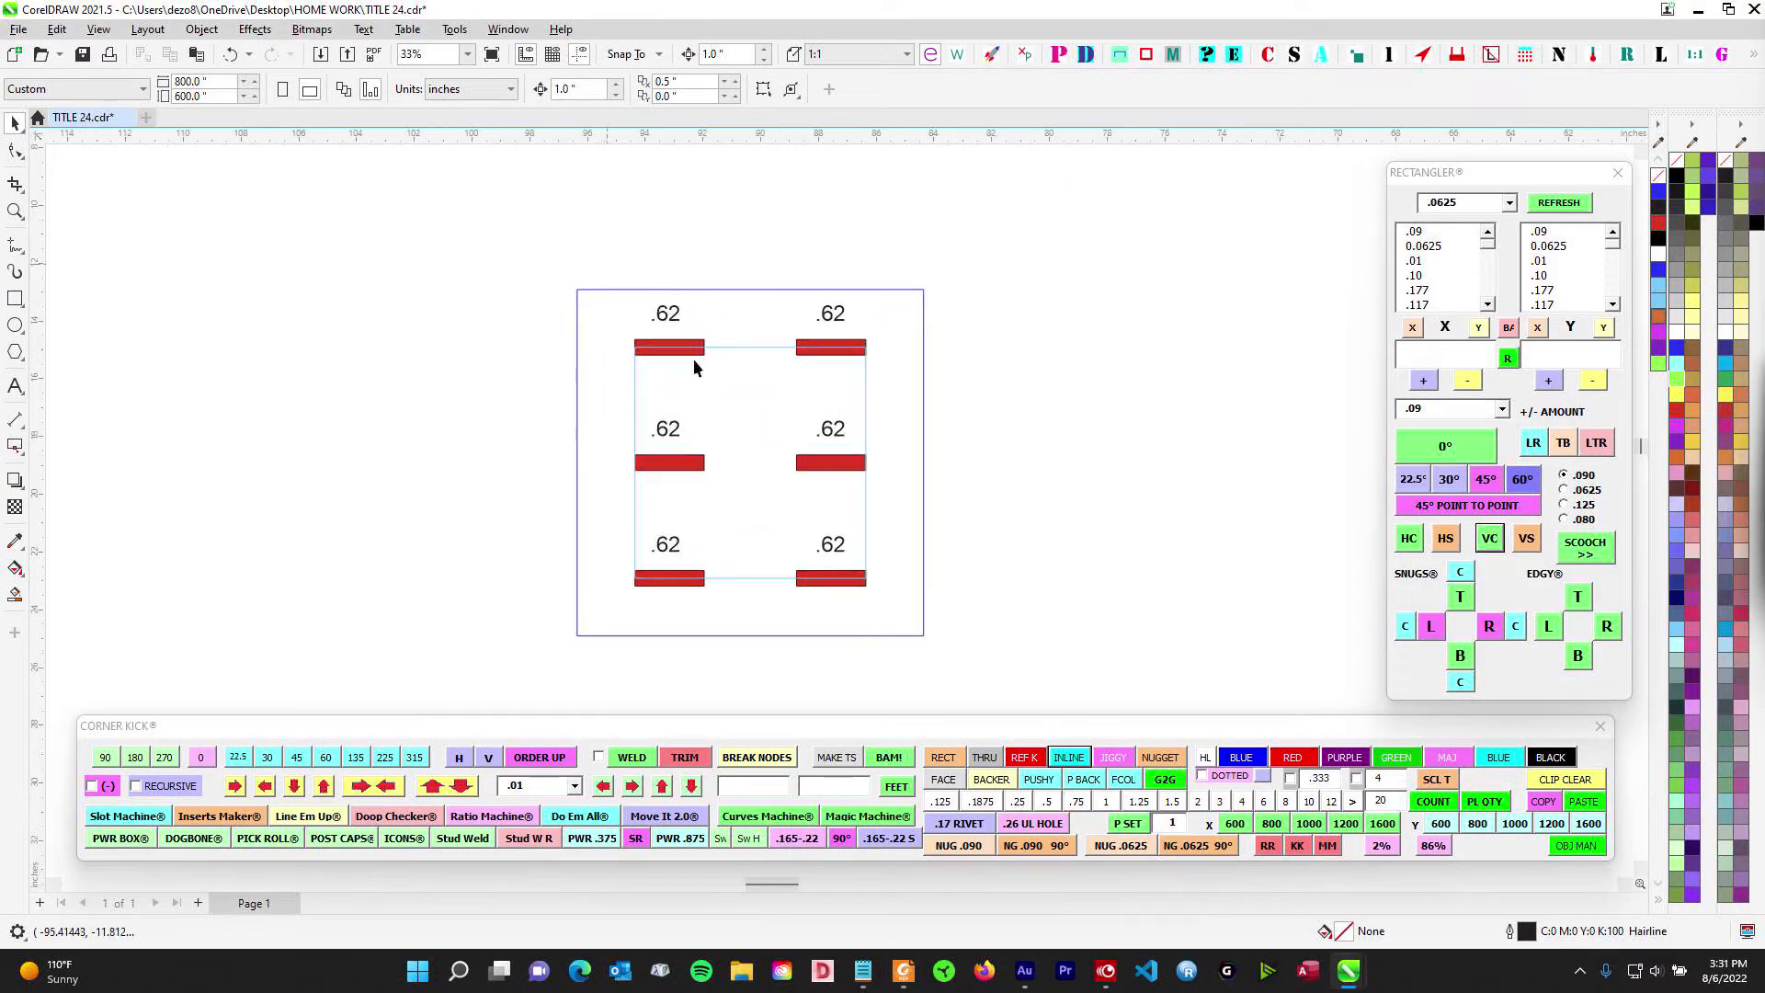
pyautogui.moveTo(881, 325); pyautogui.dragTo(639, 296)
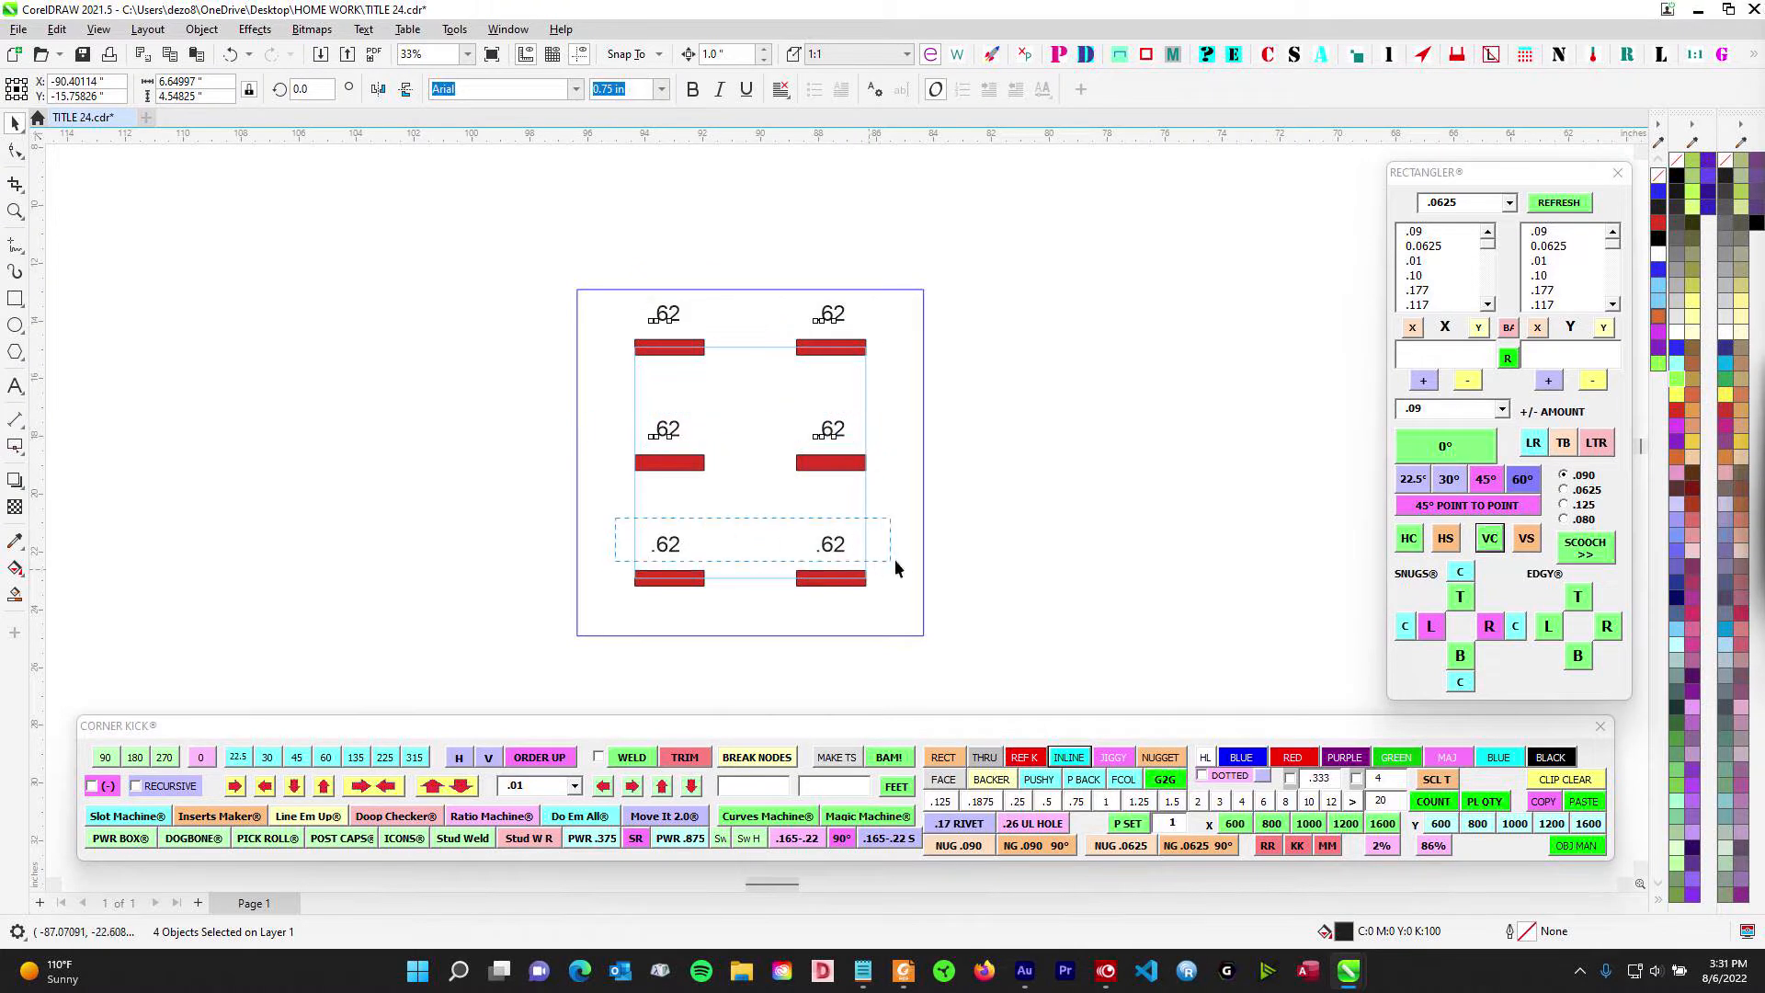
pyautogui.moveTo(1077, 365); pyautogui.dragTo(955, 420)
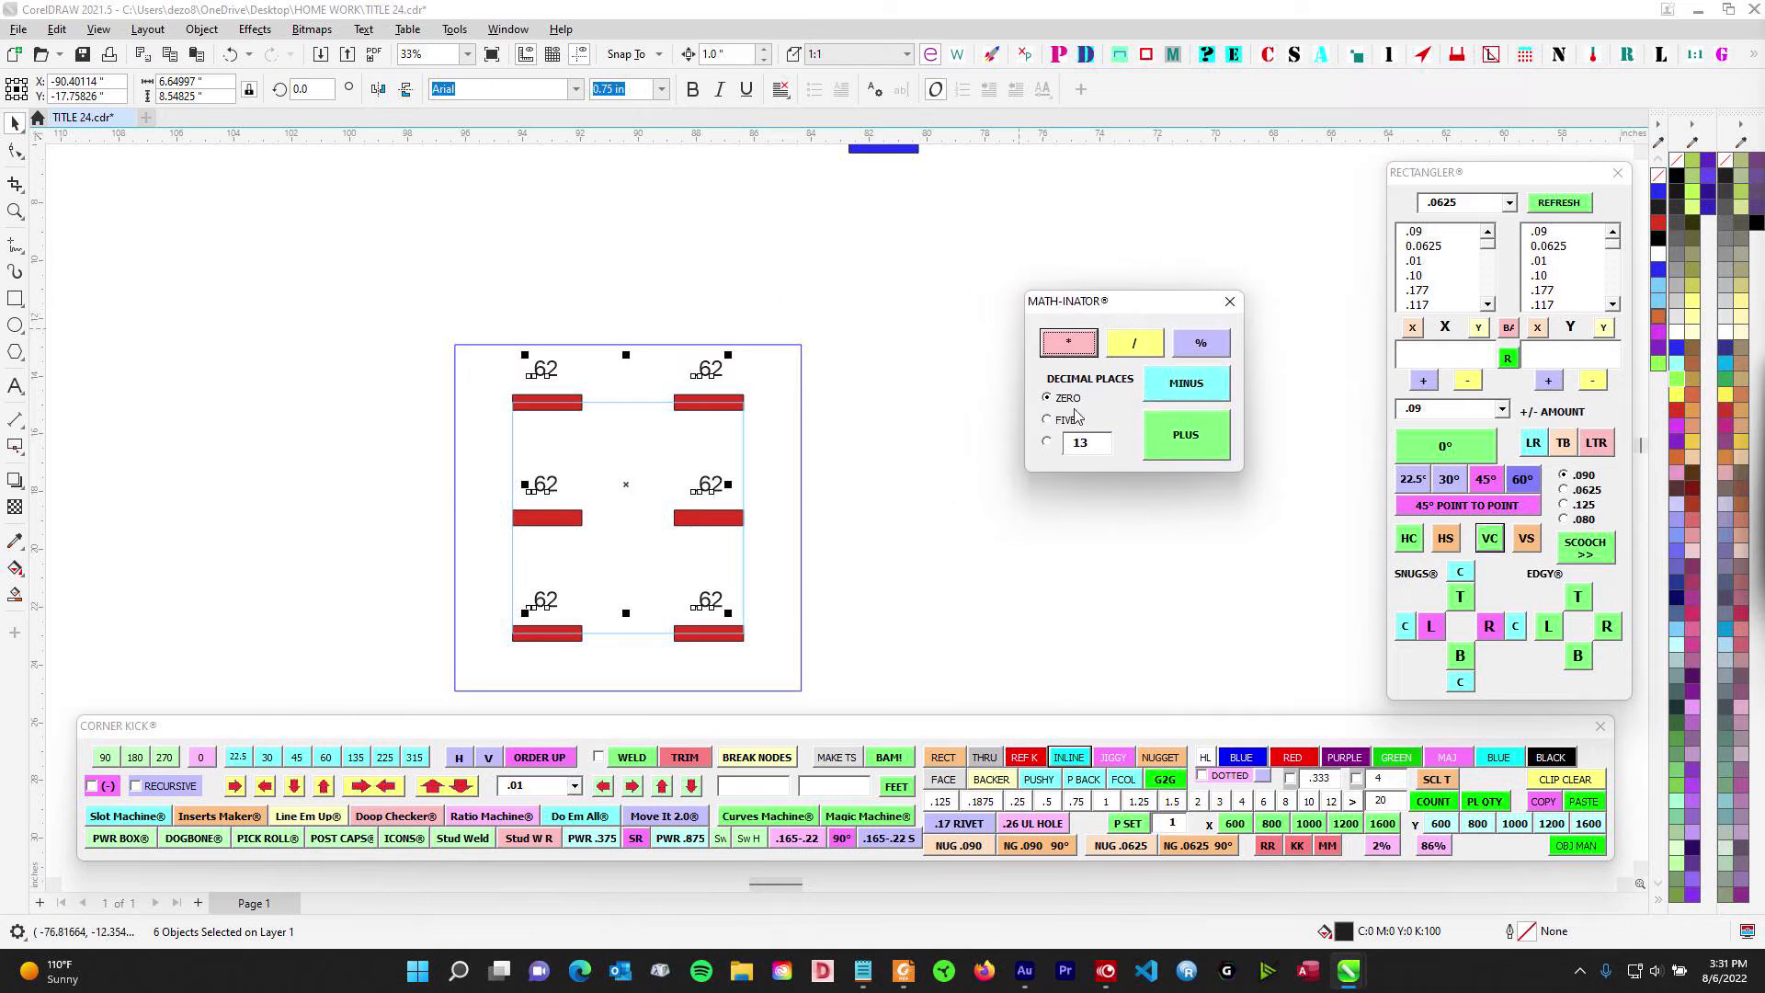
pyautogui.click(1072, 420)
pyautogui.click(1185, 439)
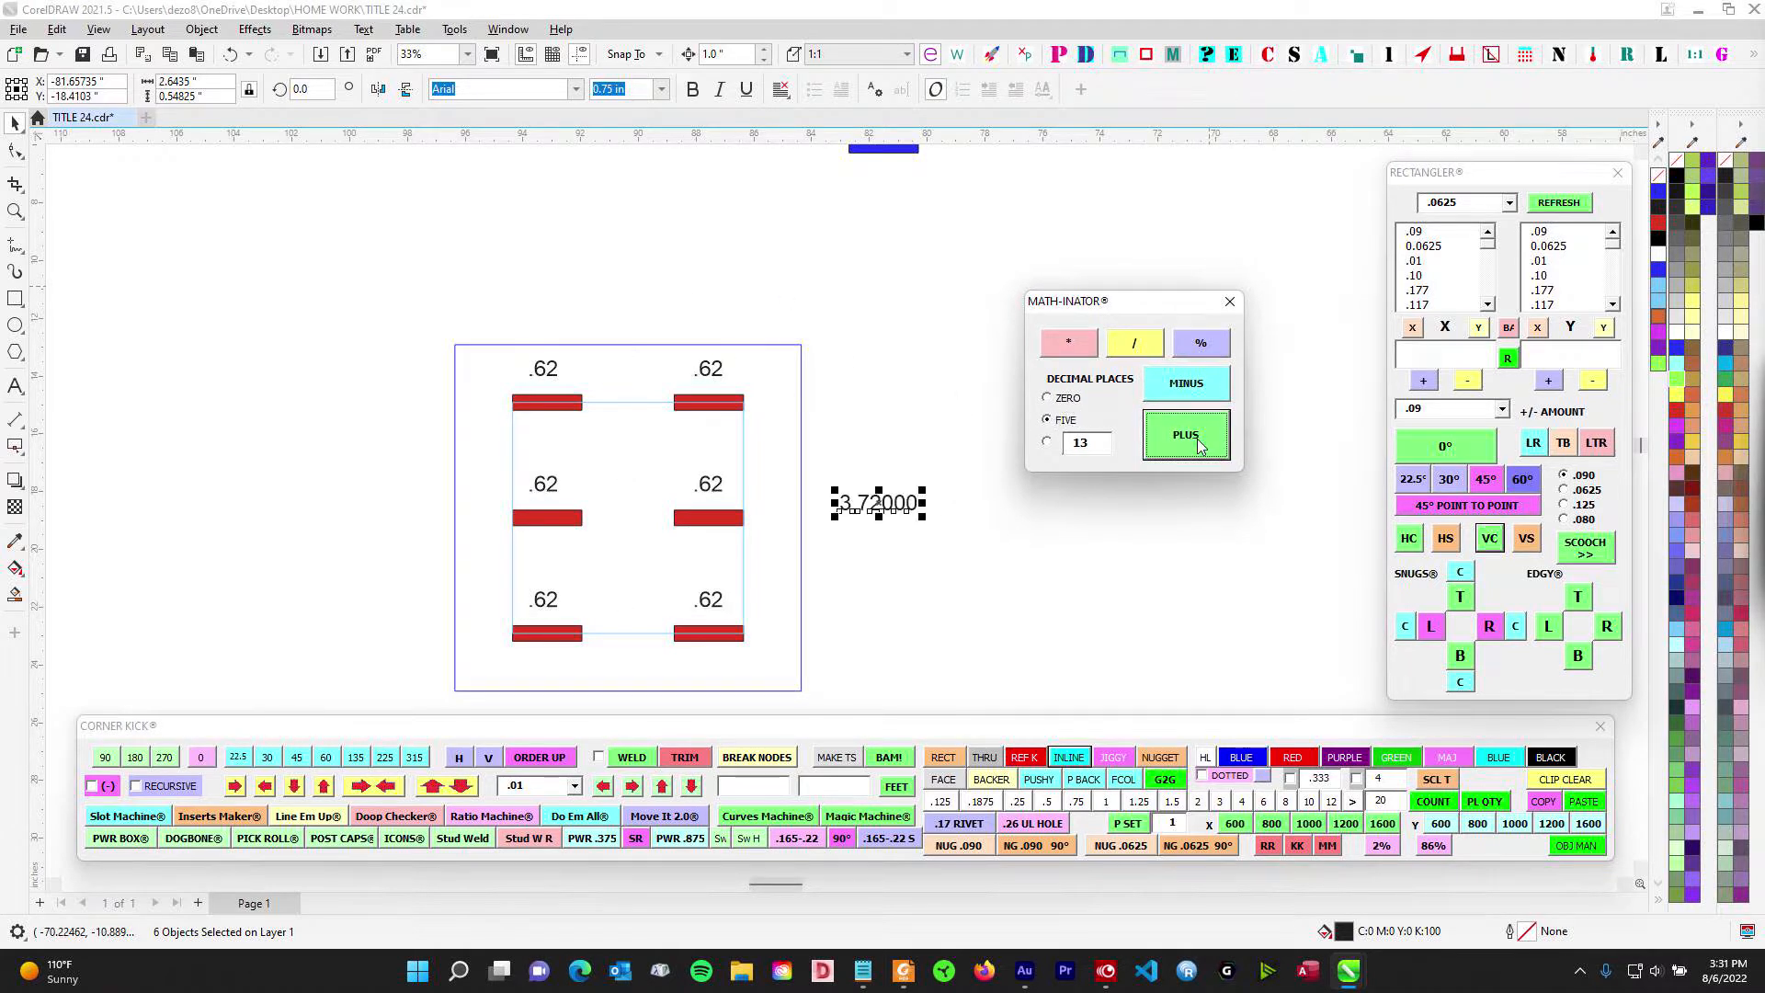
pyautogui.moveTo(882, 506); pyautogui.dragTo(902, 480)
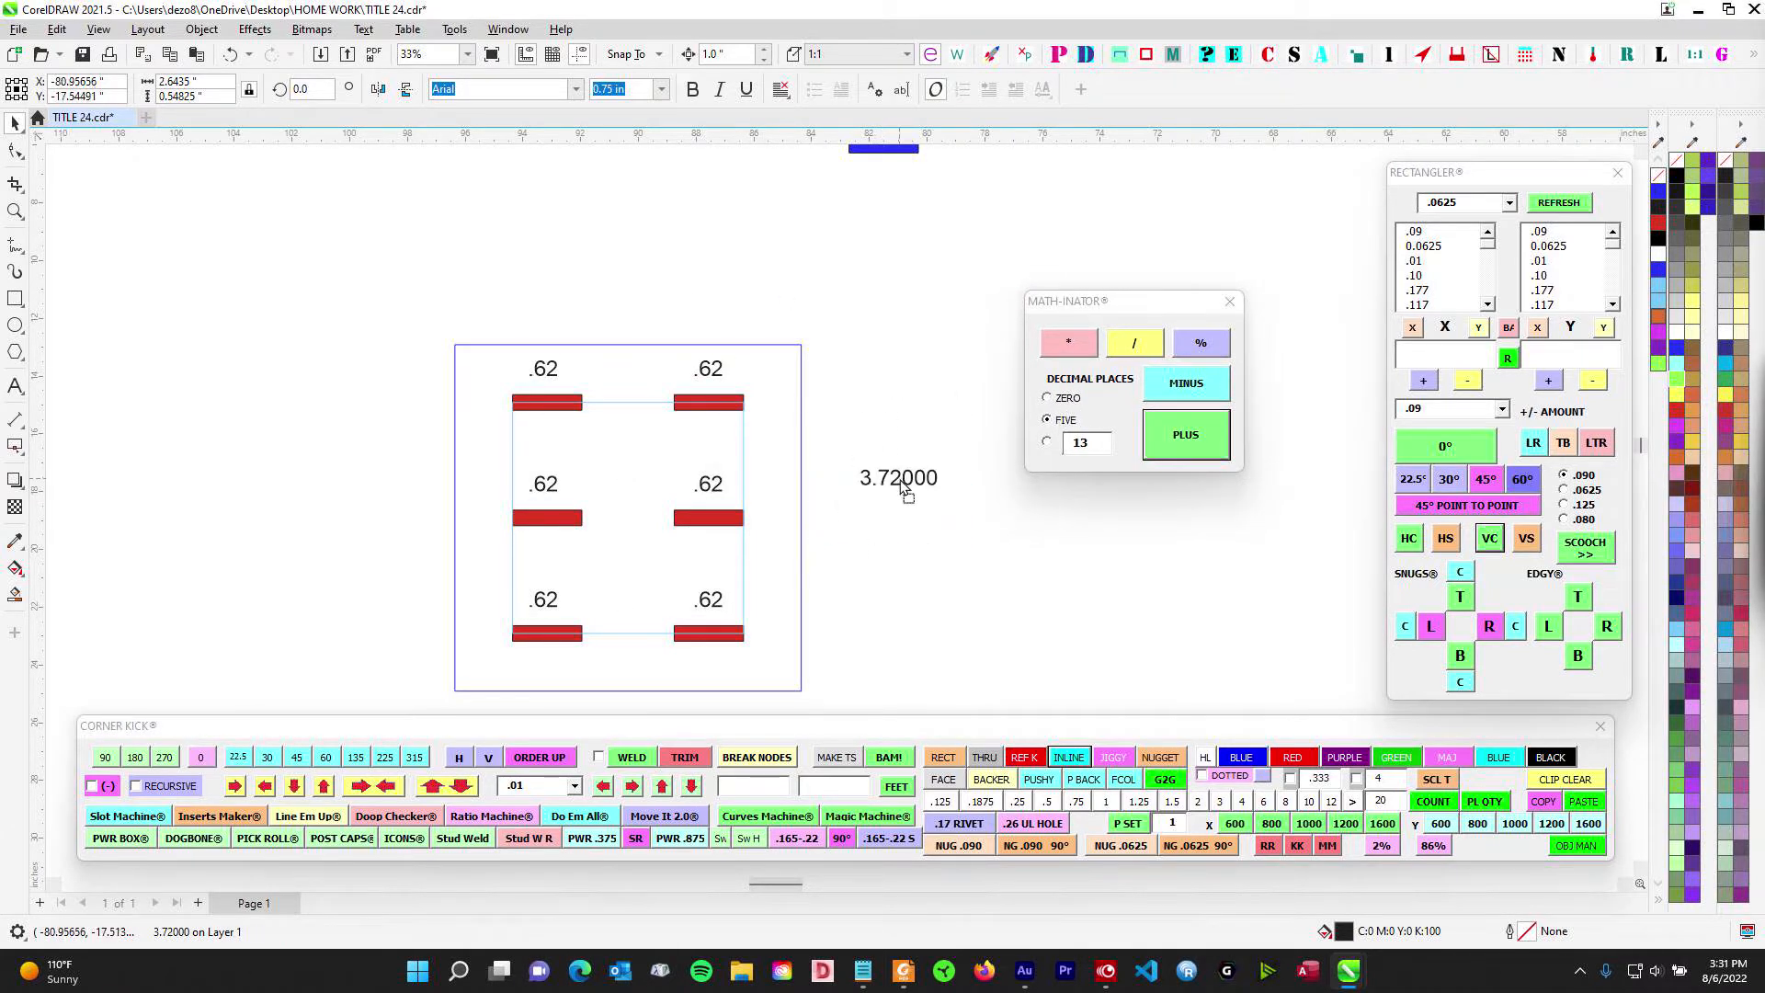
pyautogui.scroll(1, 902, 482)
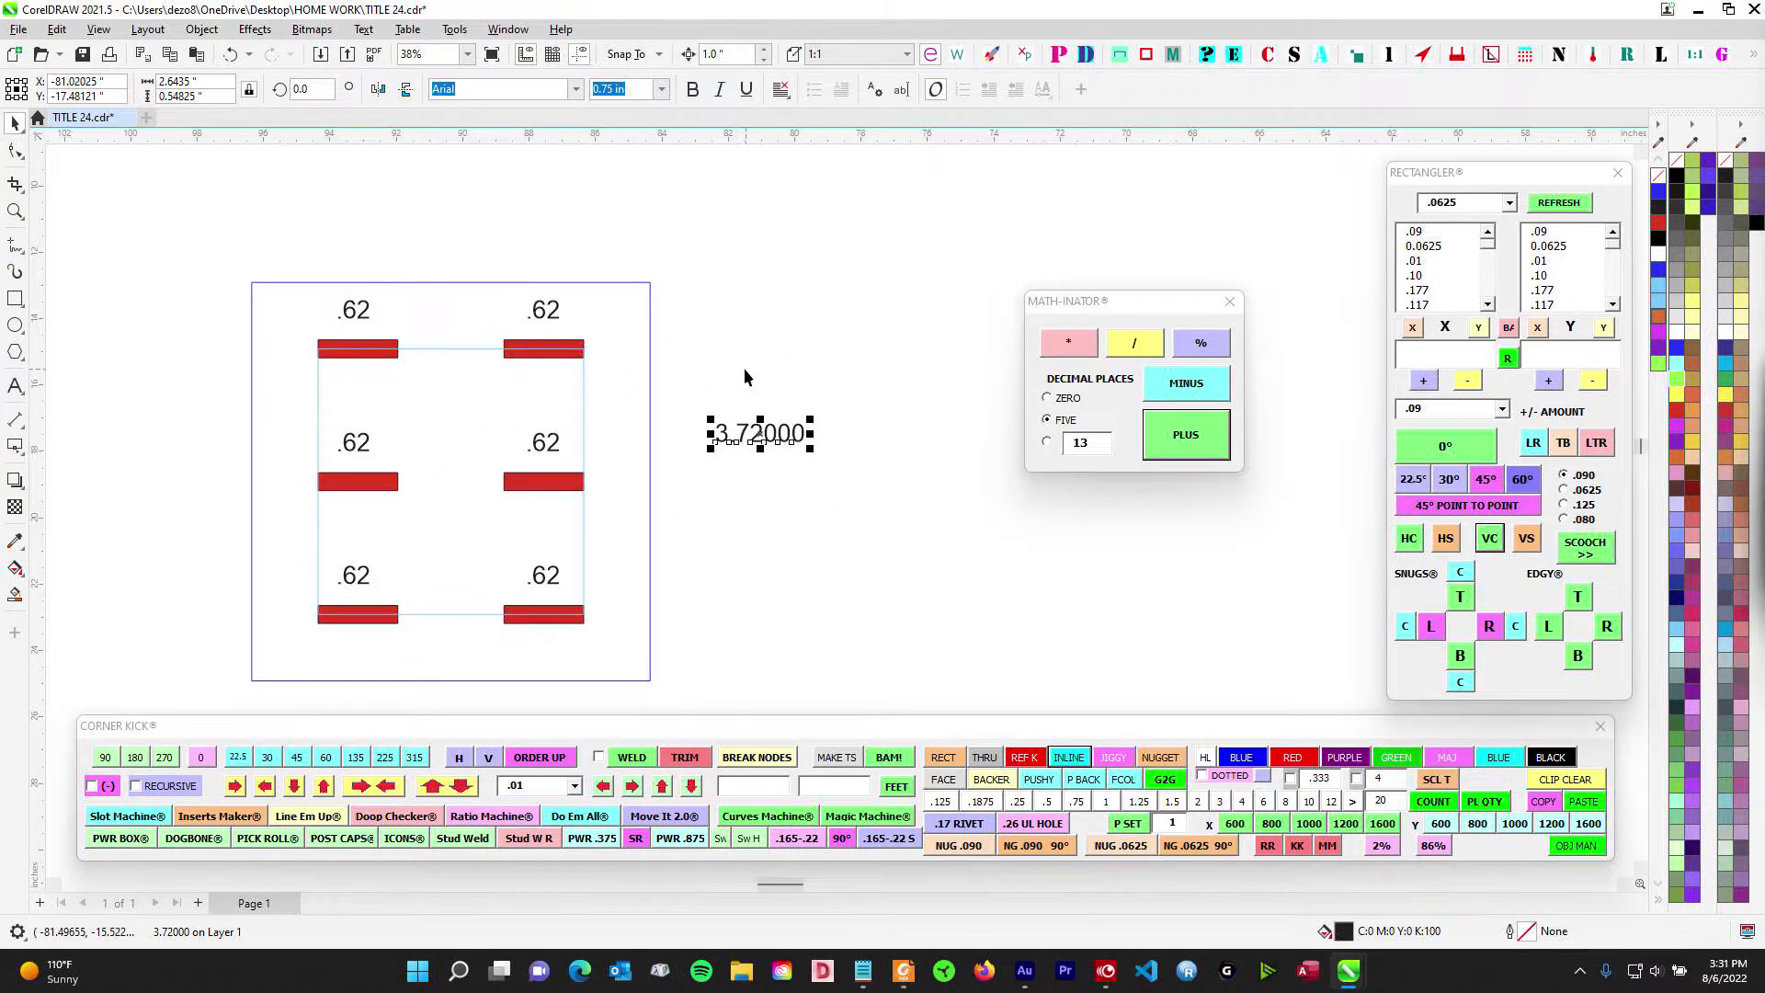
# - Add the number 6 as 2-inch text beside the .88 label of the blue module
pyautogui.scroll(-1, 745, 405)
pyautogui.click(663, 371)
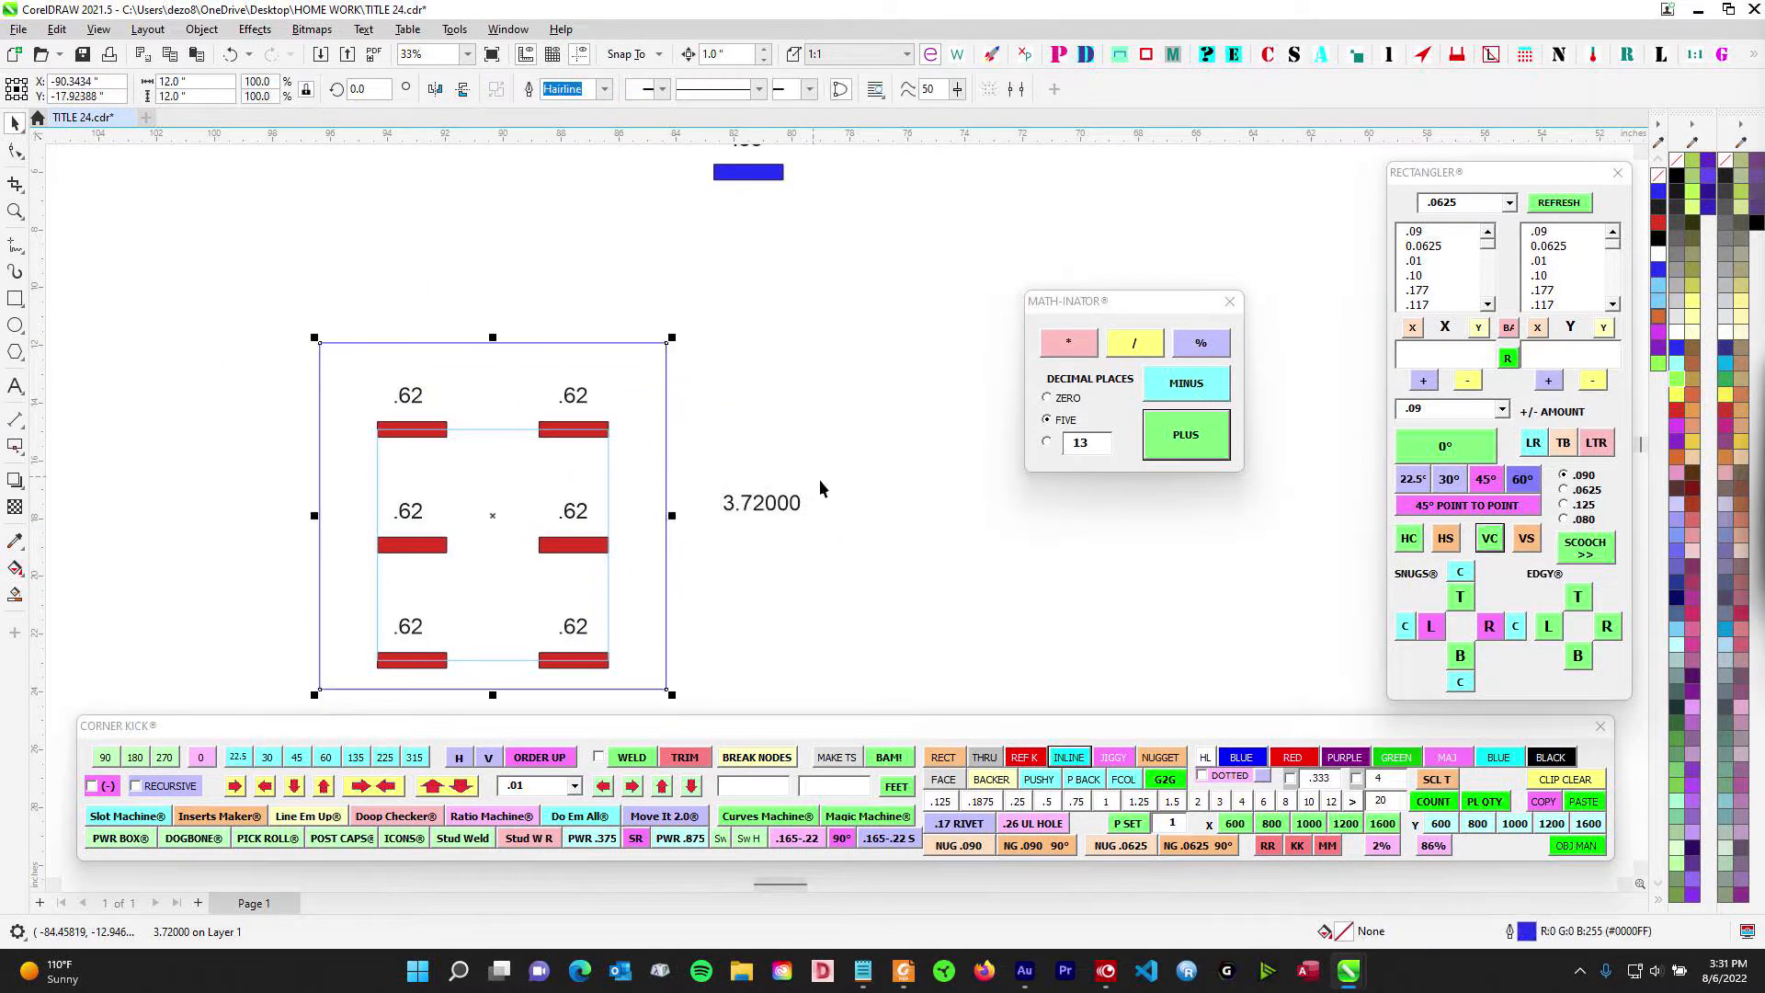
pyautogui.scroll(-1, 839, 418)
pyautogui.moveTo(668, 182); pyautogui.dragTo(765, 221)
pyautogui.moveTo(768, 269); pyautogui.dragTo(707, 348)
pyautogui.scroll(1, 706, 357)
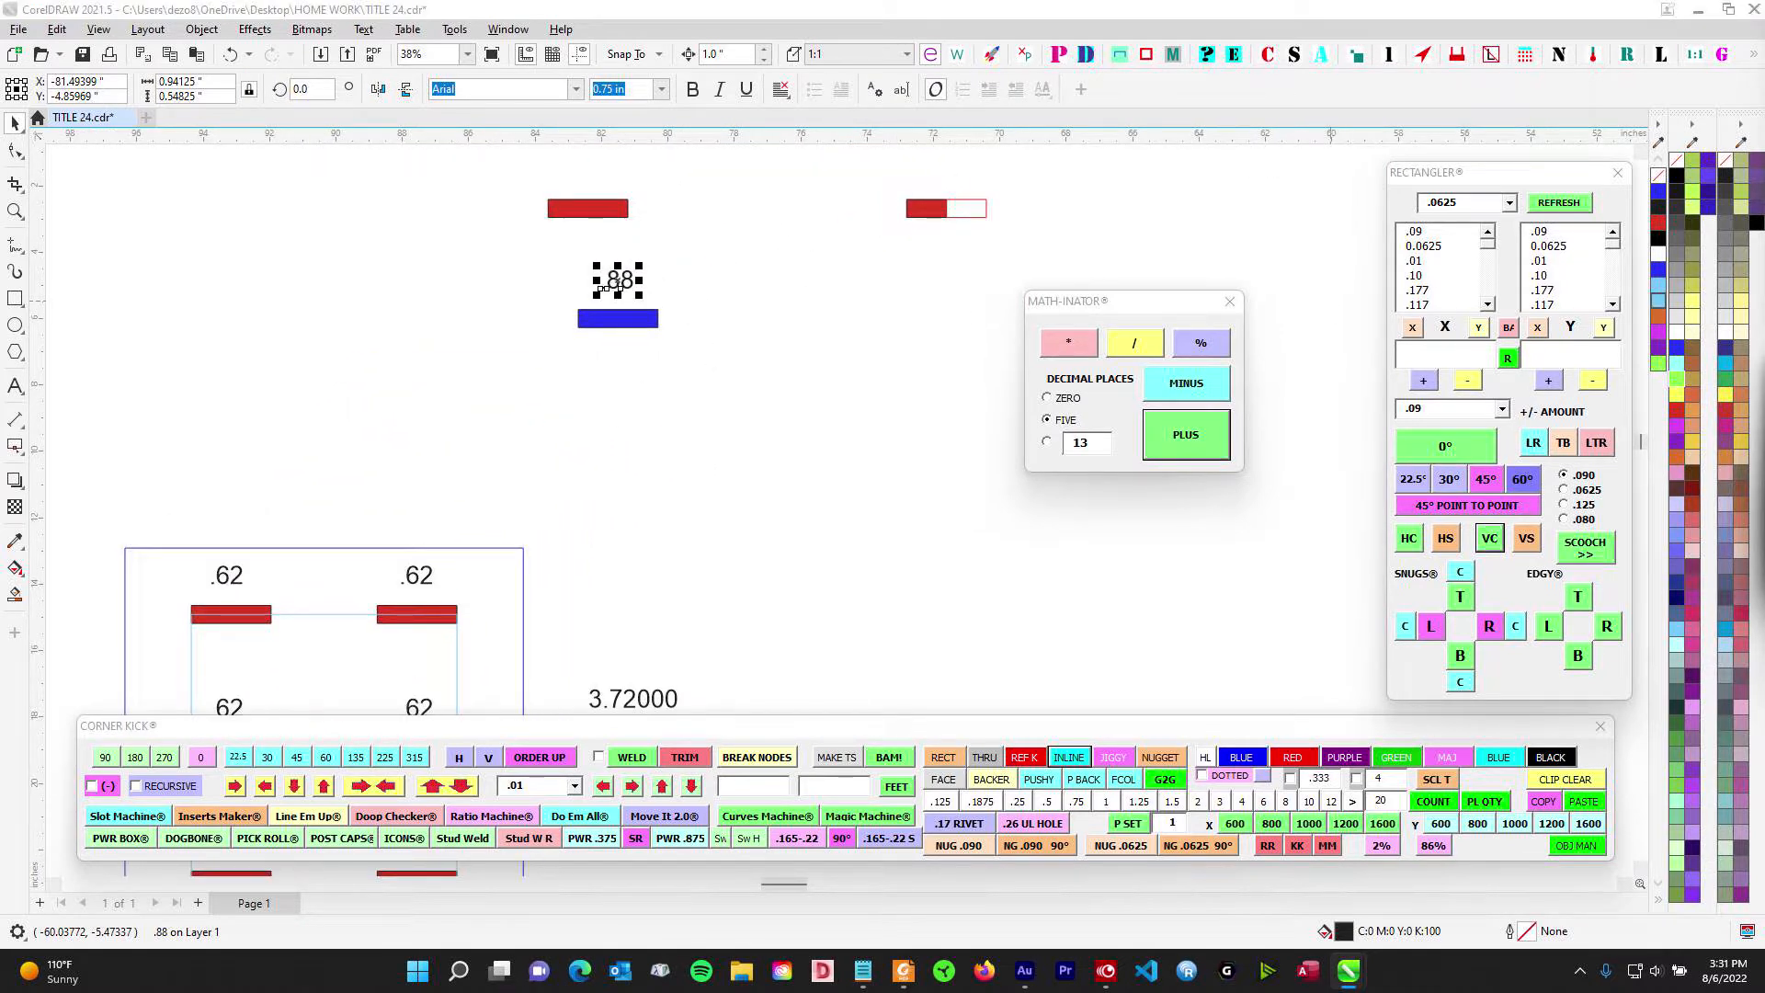
pyautogui.hotkey('ctrl', 'v')
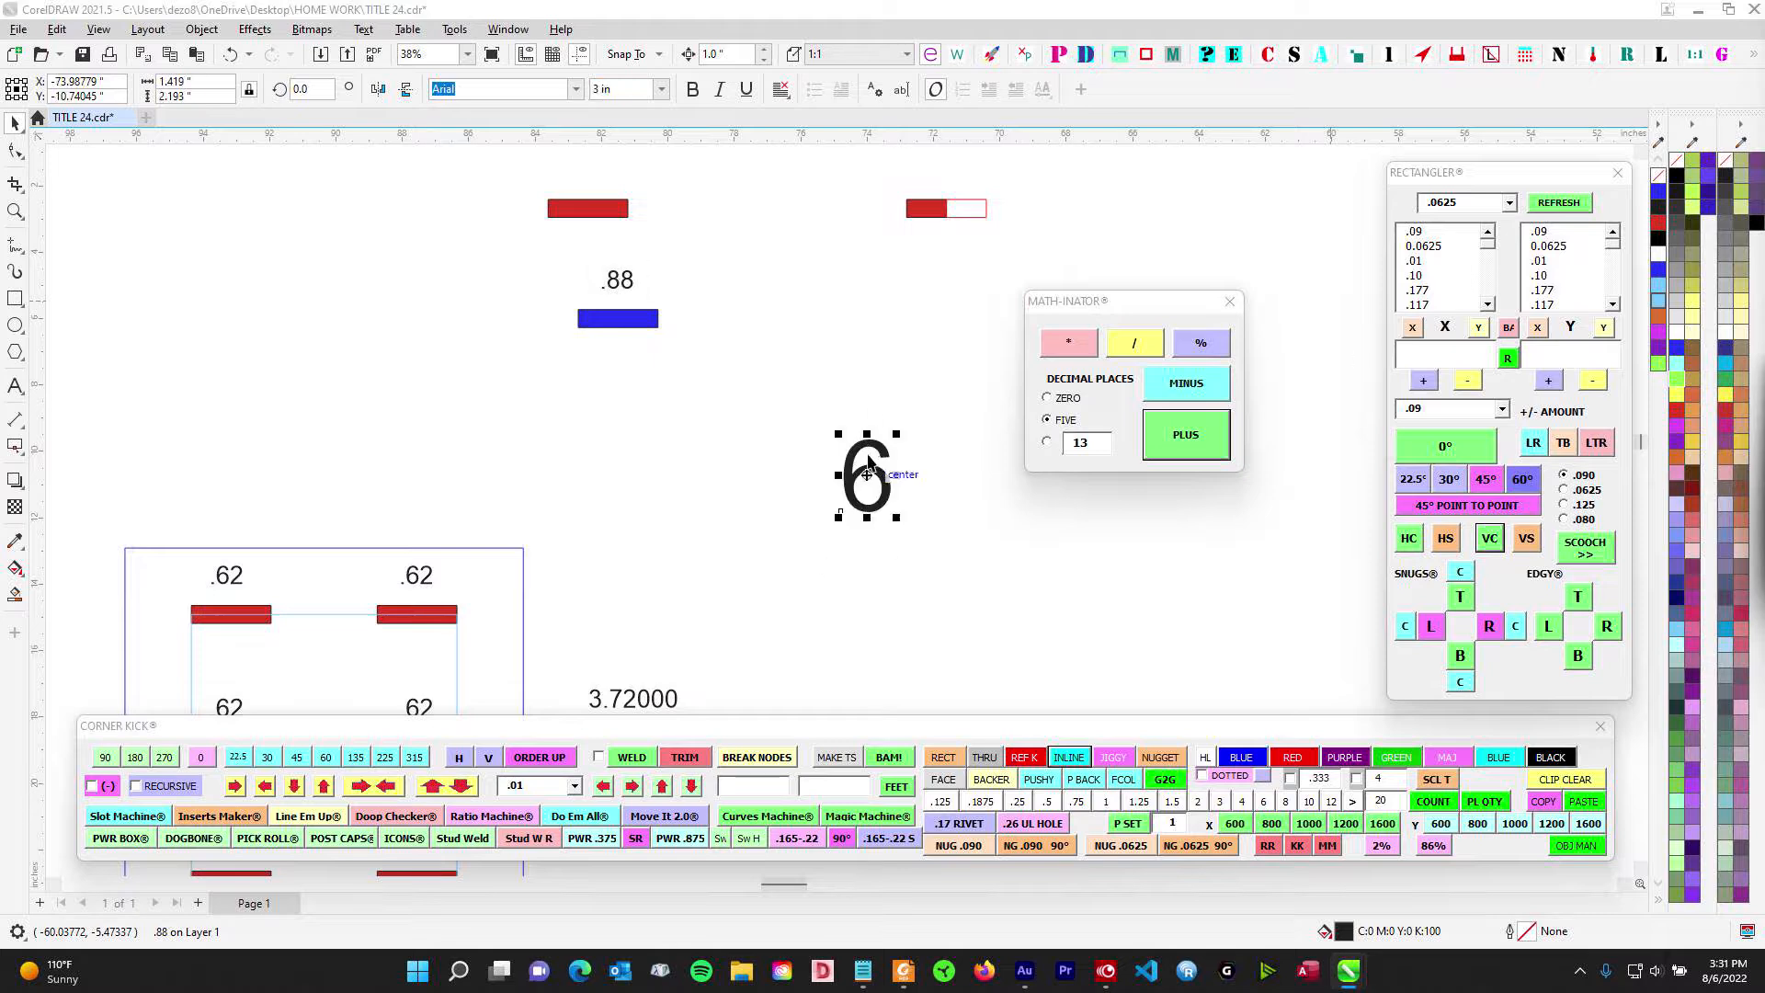
pyautogui.click(1198, 801)
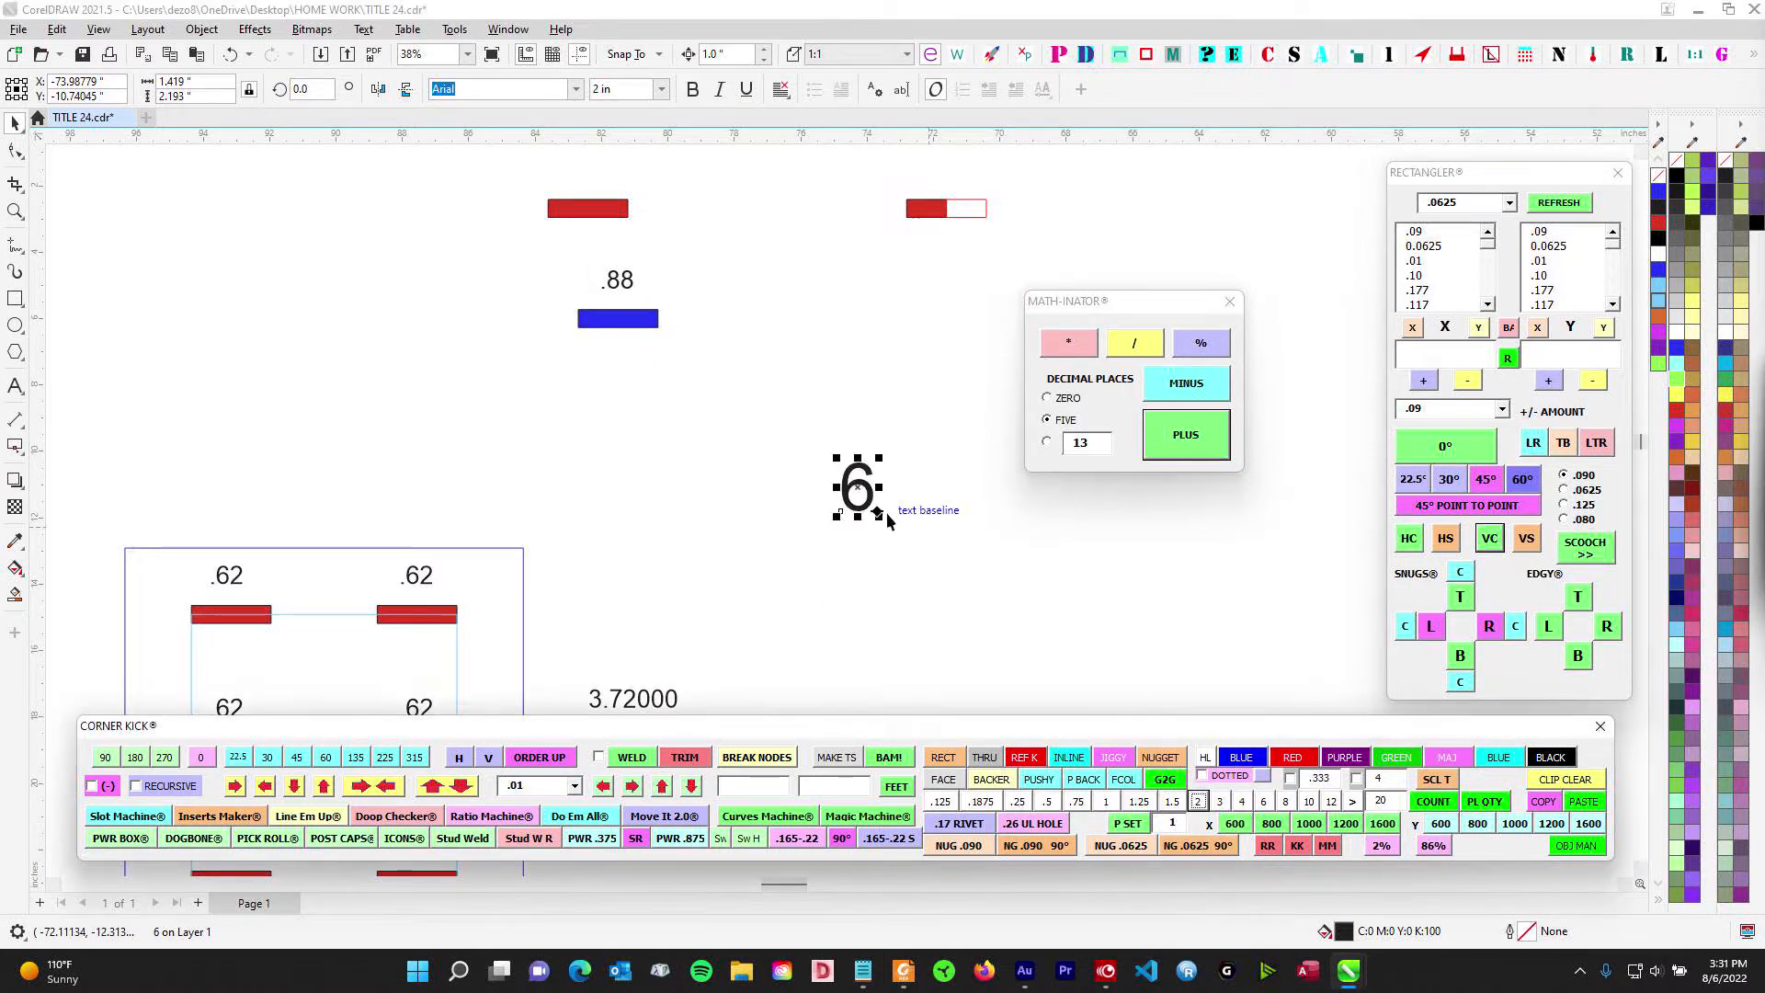
pyautogui.moveTo(866, 504); pyautogui.dragTo(758, 345)
# - Multiply the .88 value by 6 and place the product directly below the sum of the .62 labels
pyautogui.moveTo(593, 264); pyautogui.dragTo(694, 296)
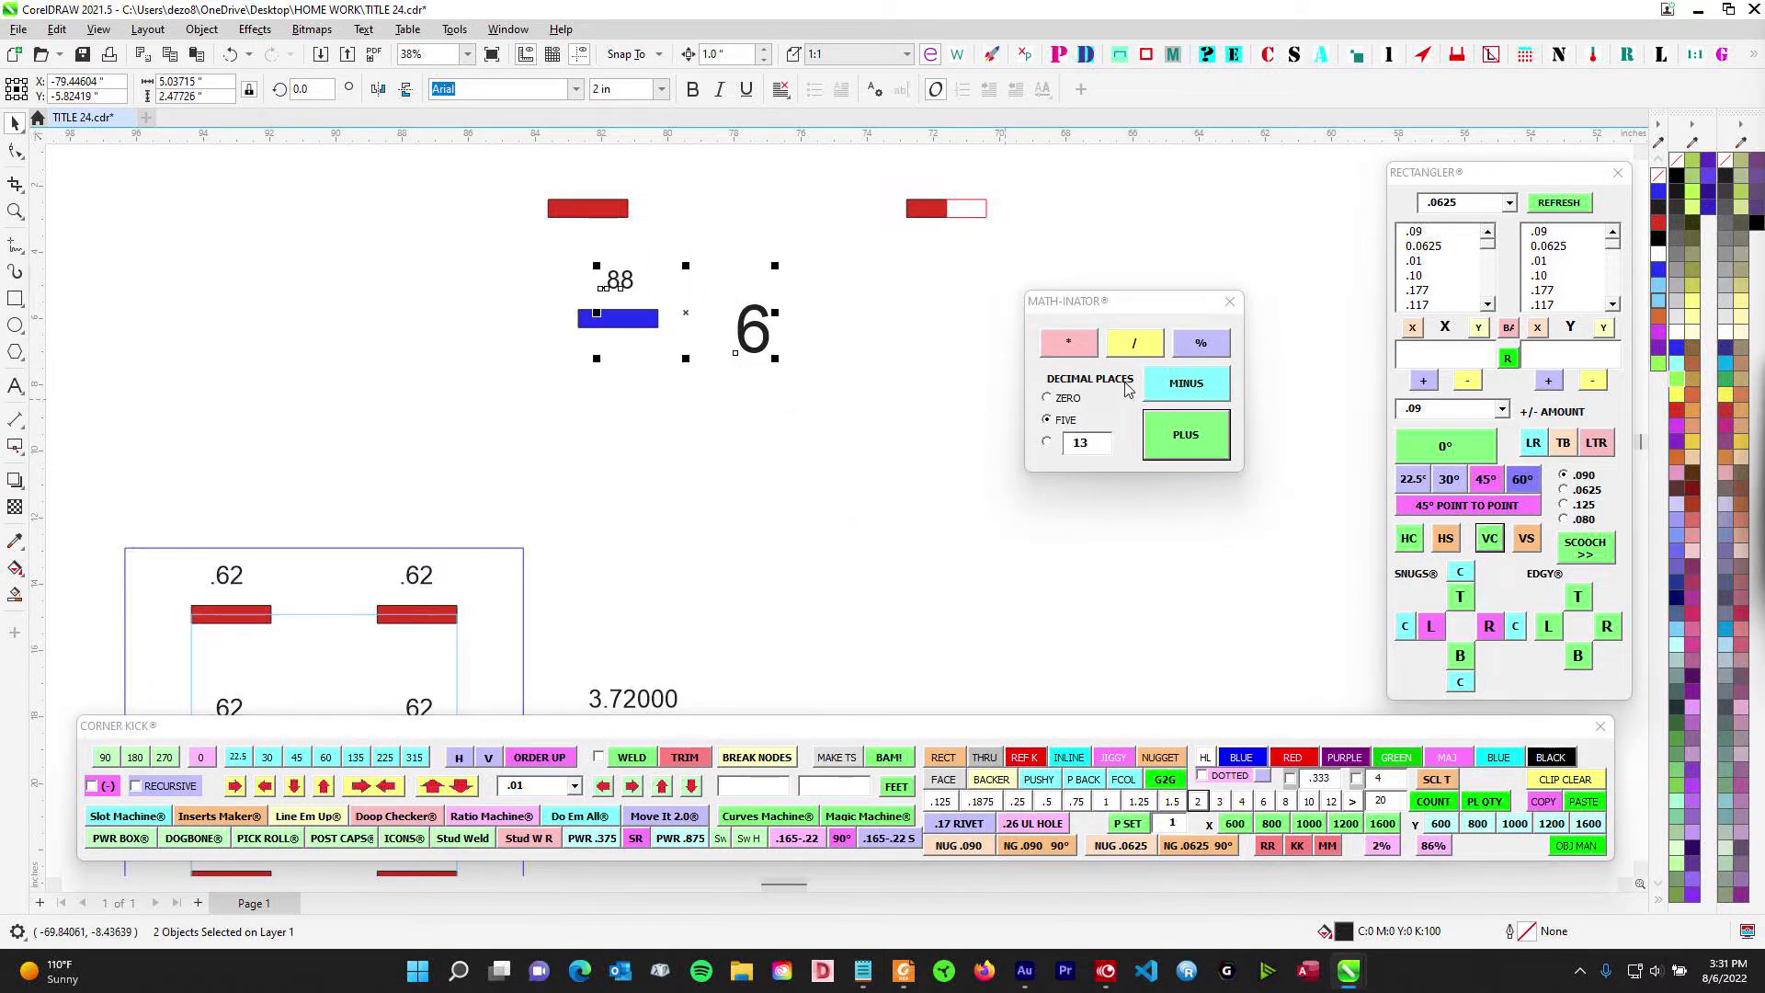
pyautogui.click(1072, 346)
pyautogui.moveTo(846, 323); pyautogui.dragTo(591, 610)
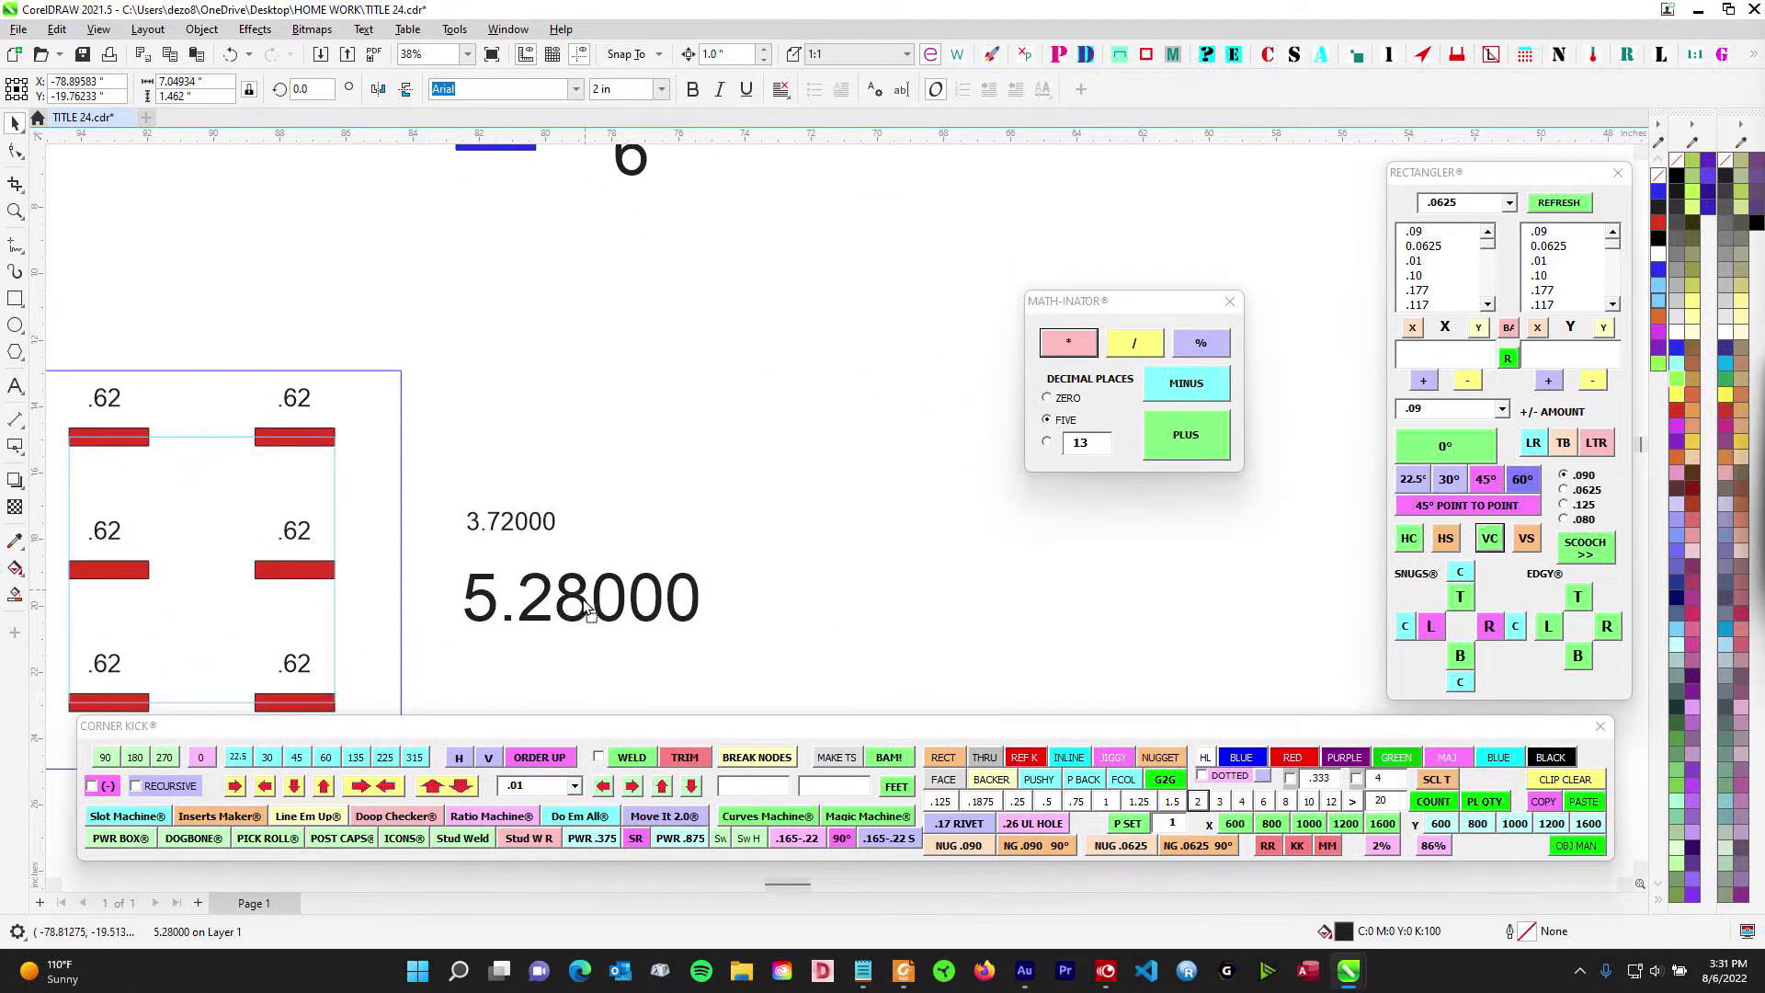
pyautogui.moveTo(629, 544); pyautogui.dragTo(818, 383)
pyautogui.moveTo(620, 393); pyautogui.dragTo(937, 524)
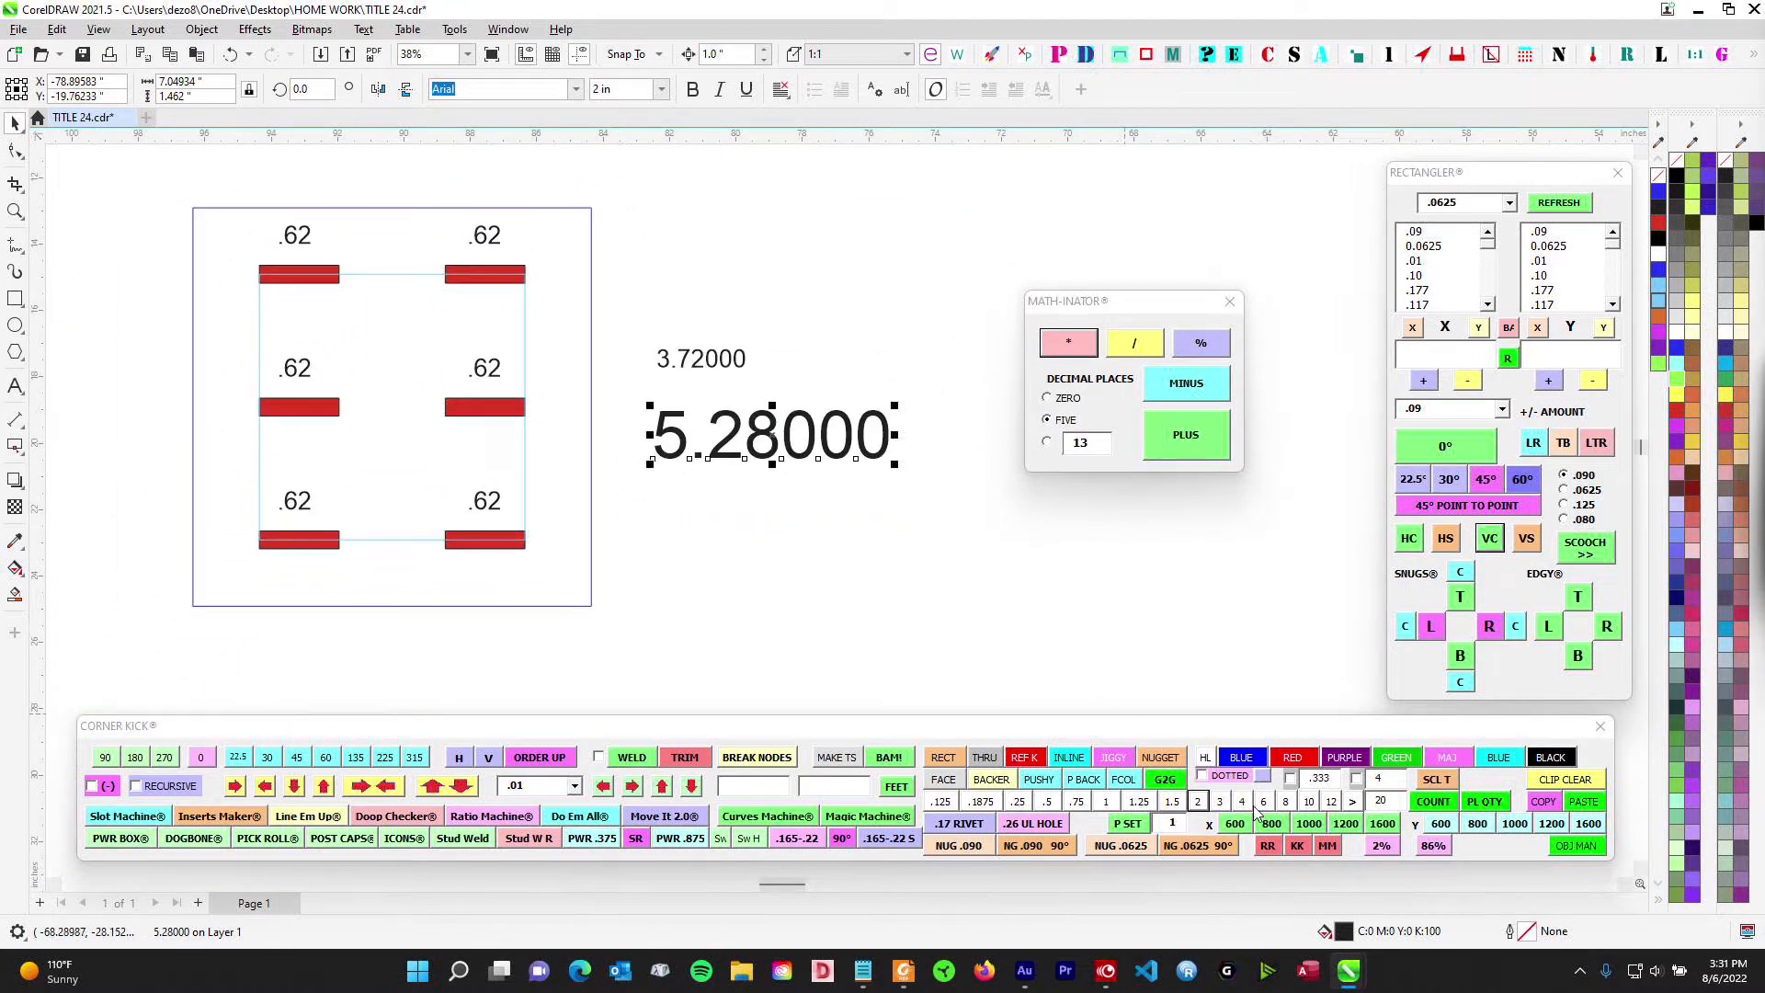
# - Set the text size of both calculated totals beside the square to 1 inch
pyautogui.click(1200, 803)
pyautogui.click(1106, 801)
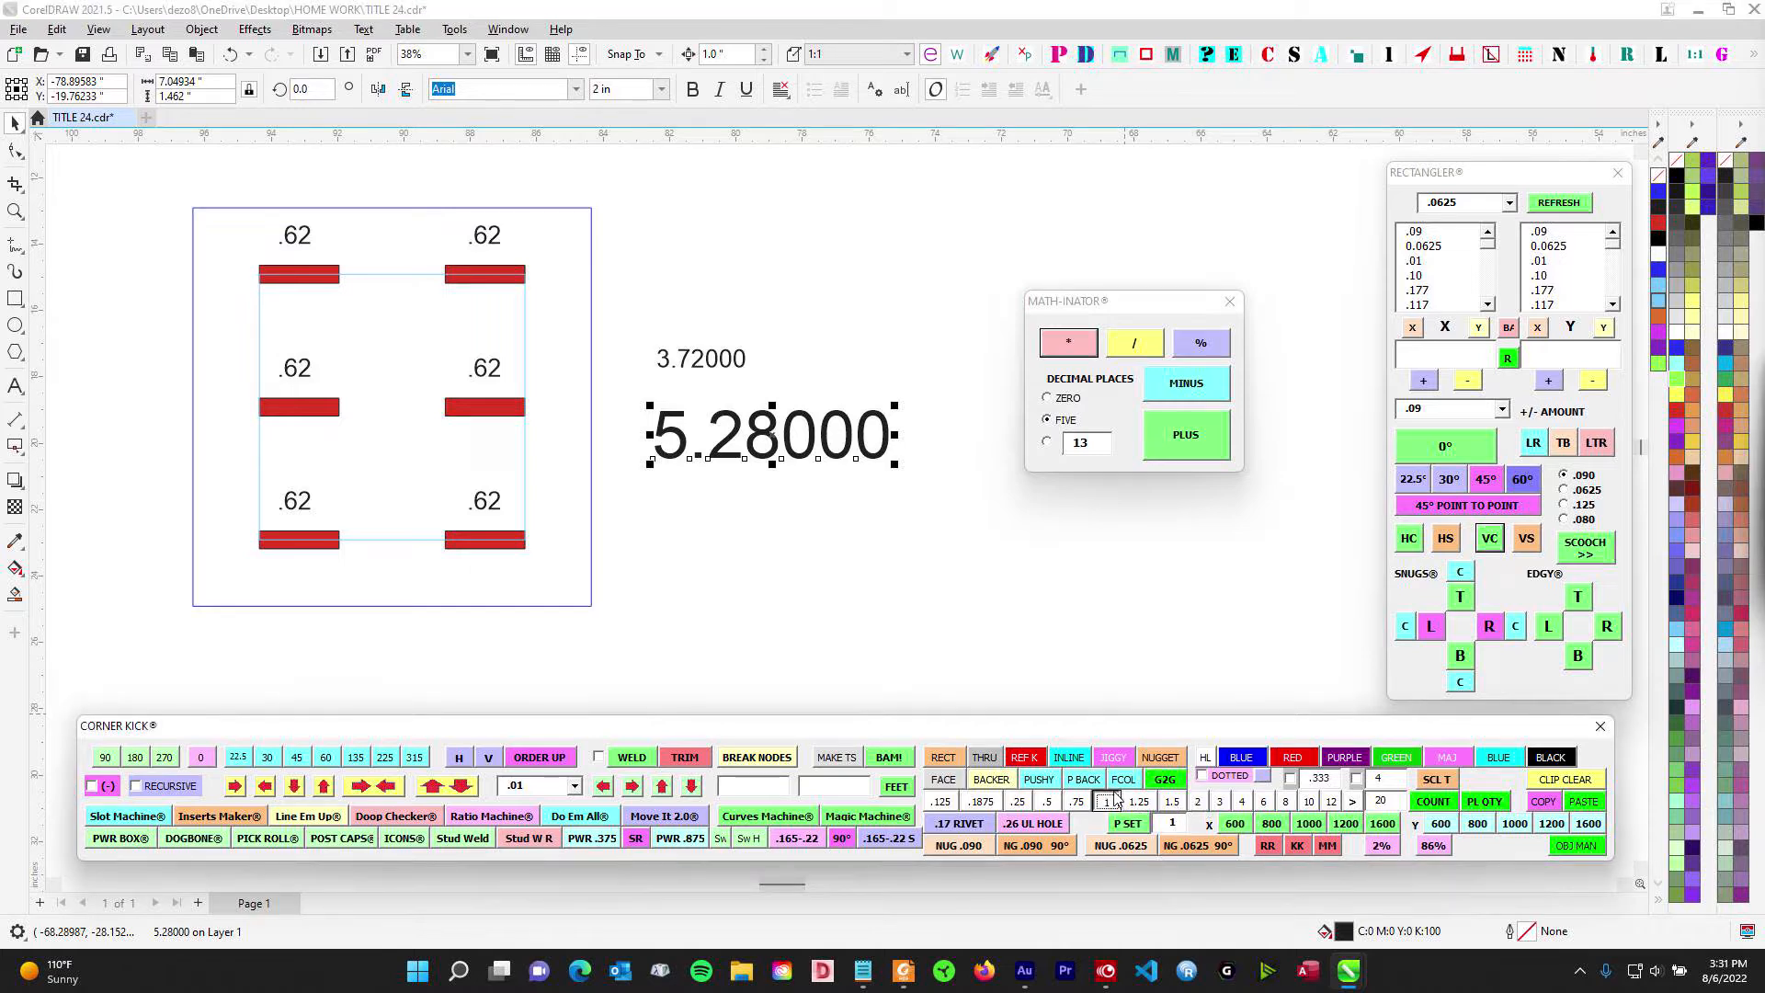
pyautogui.moveTo(633, 324); pyautogui.dragTo(828, 512)
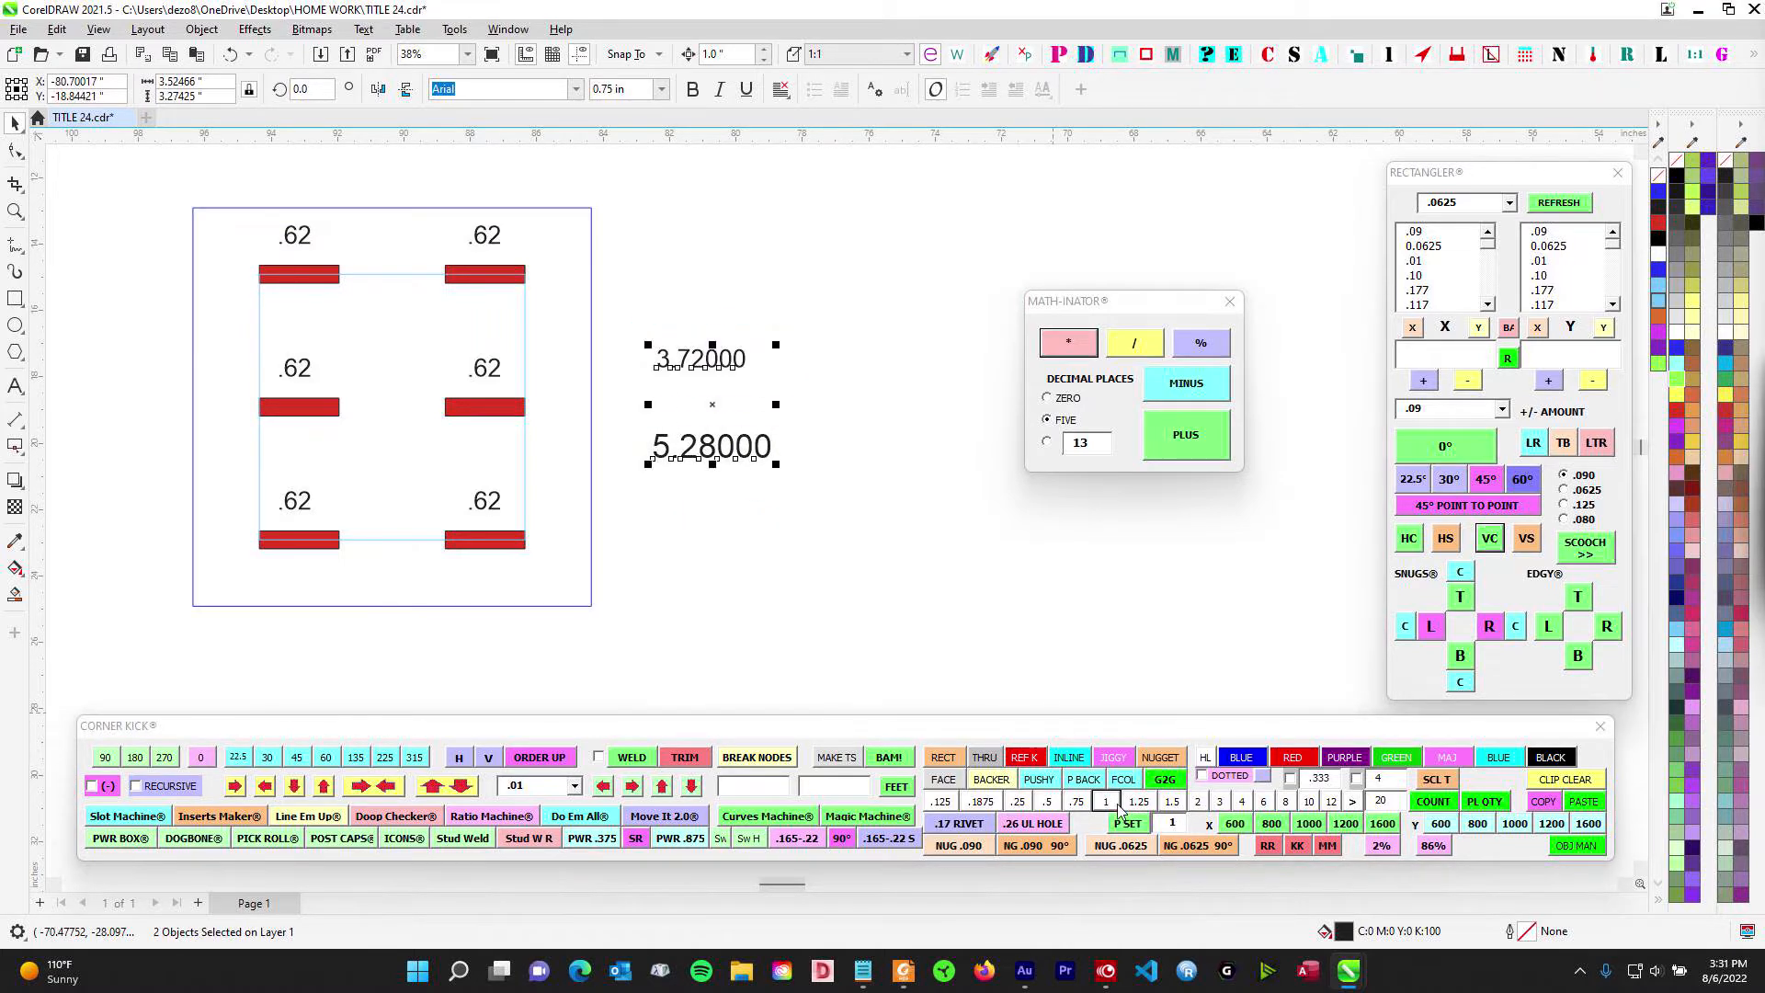
pyautogui.moveTo(680, 371); pyautogui.dragTo(631, 482)
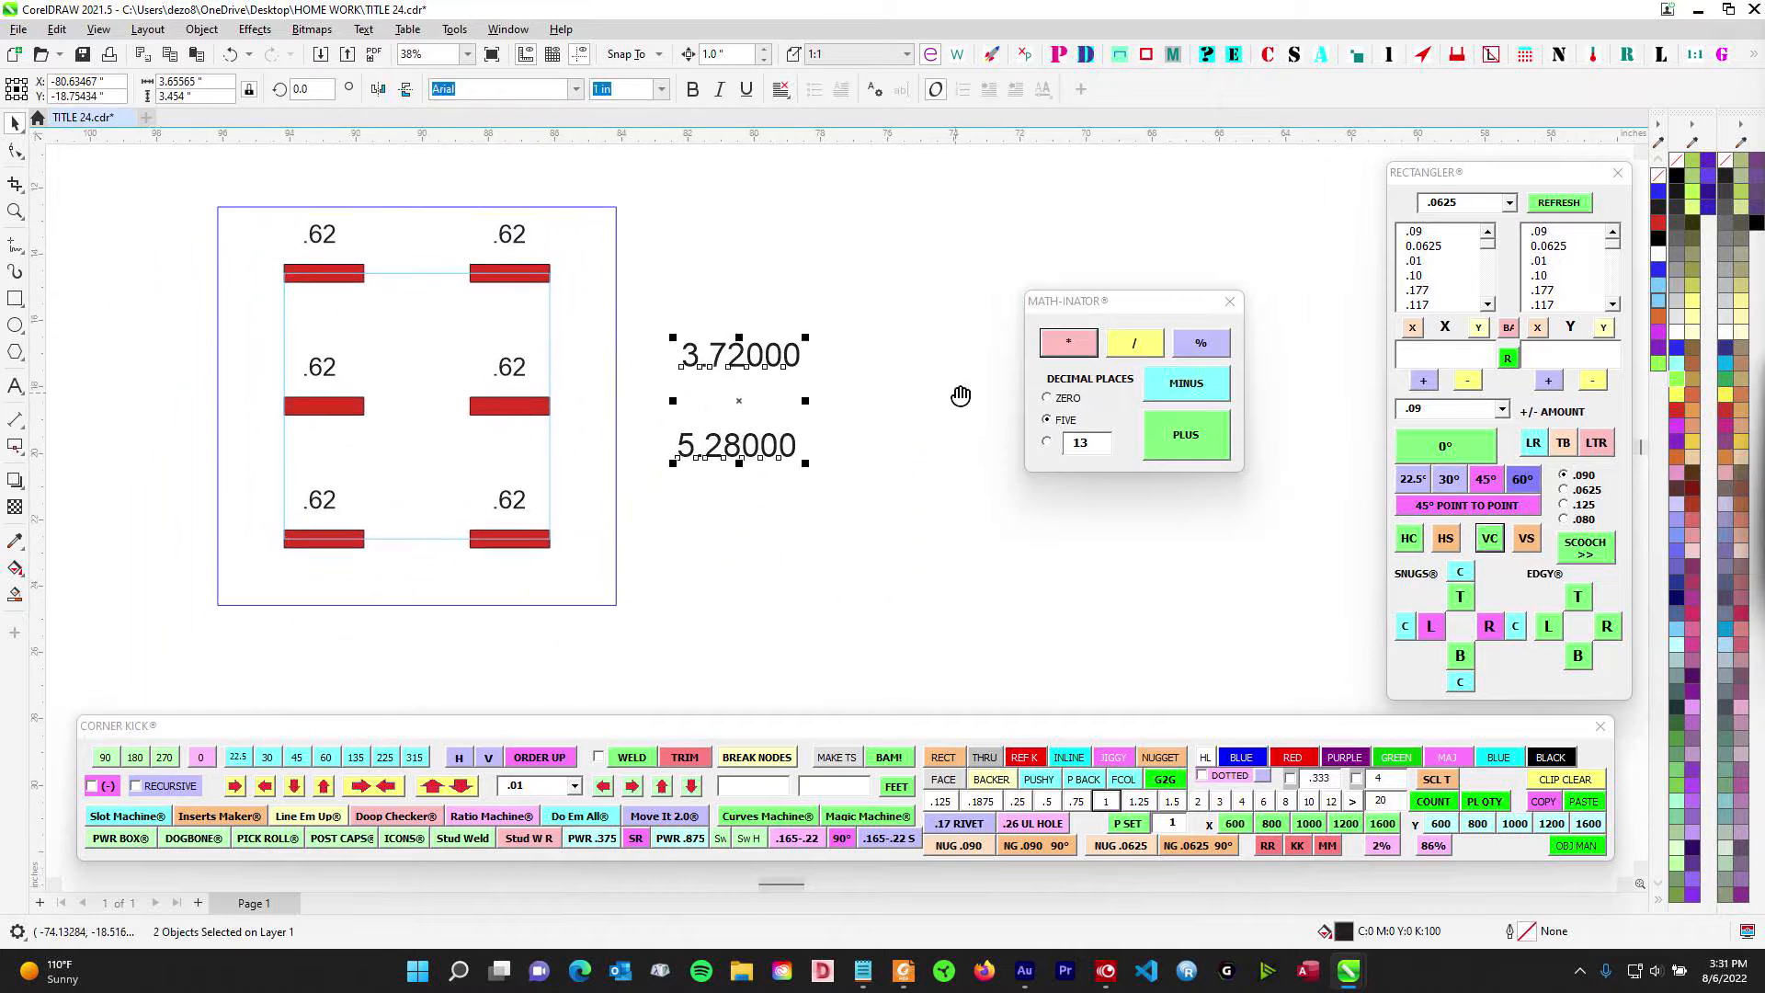
# - Move the long LED strip group down over the bottom row of modules for comparison, and return it above the layout
pyautogui.scroll(-2, 684, 399)
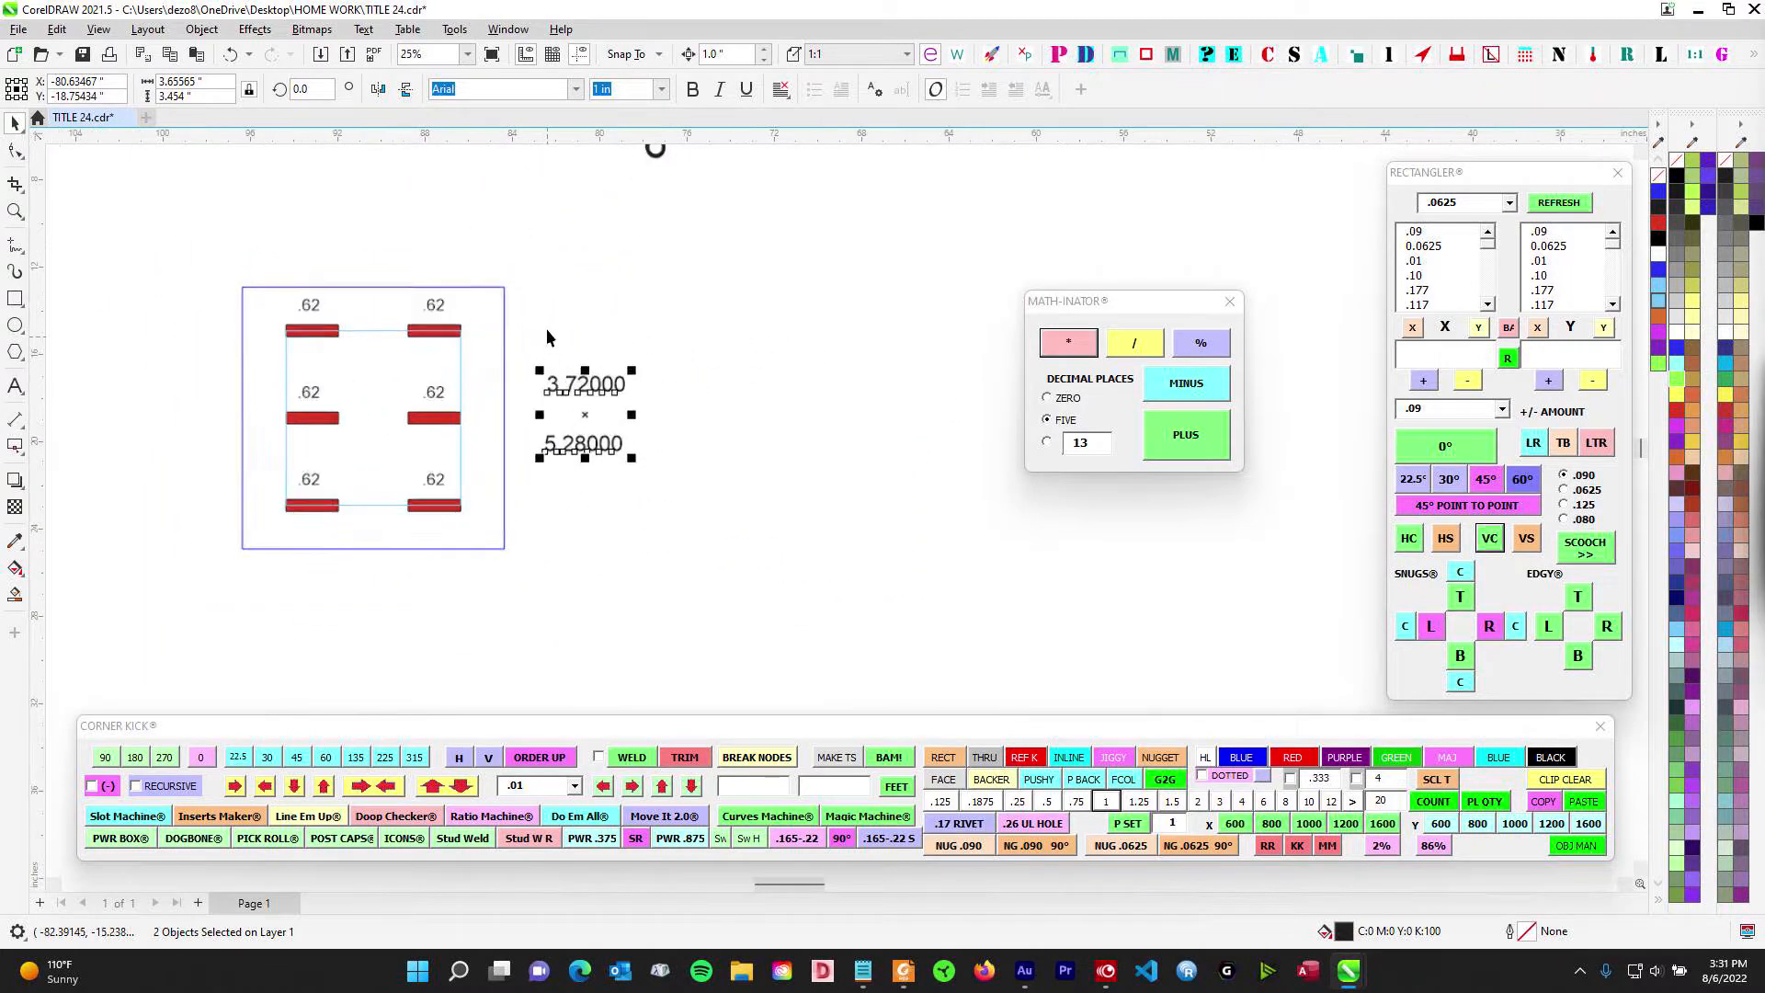
pyautogui.moveTo(312, 180); pyautogui.dragTo(818, 441)
pyautogui.scroll(-1, 666, 223)
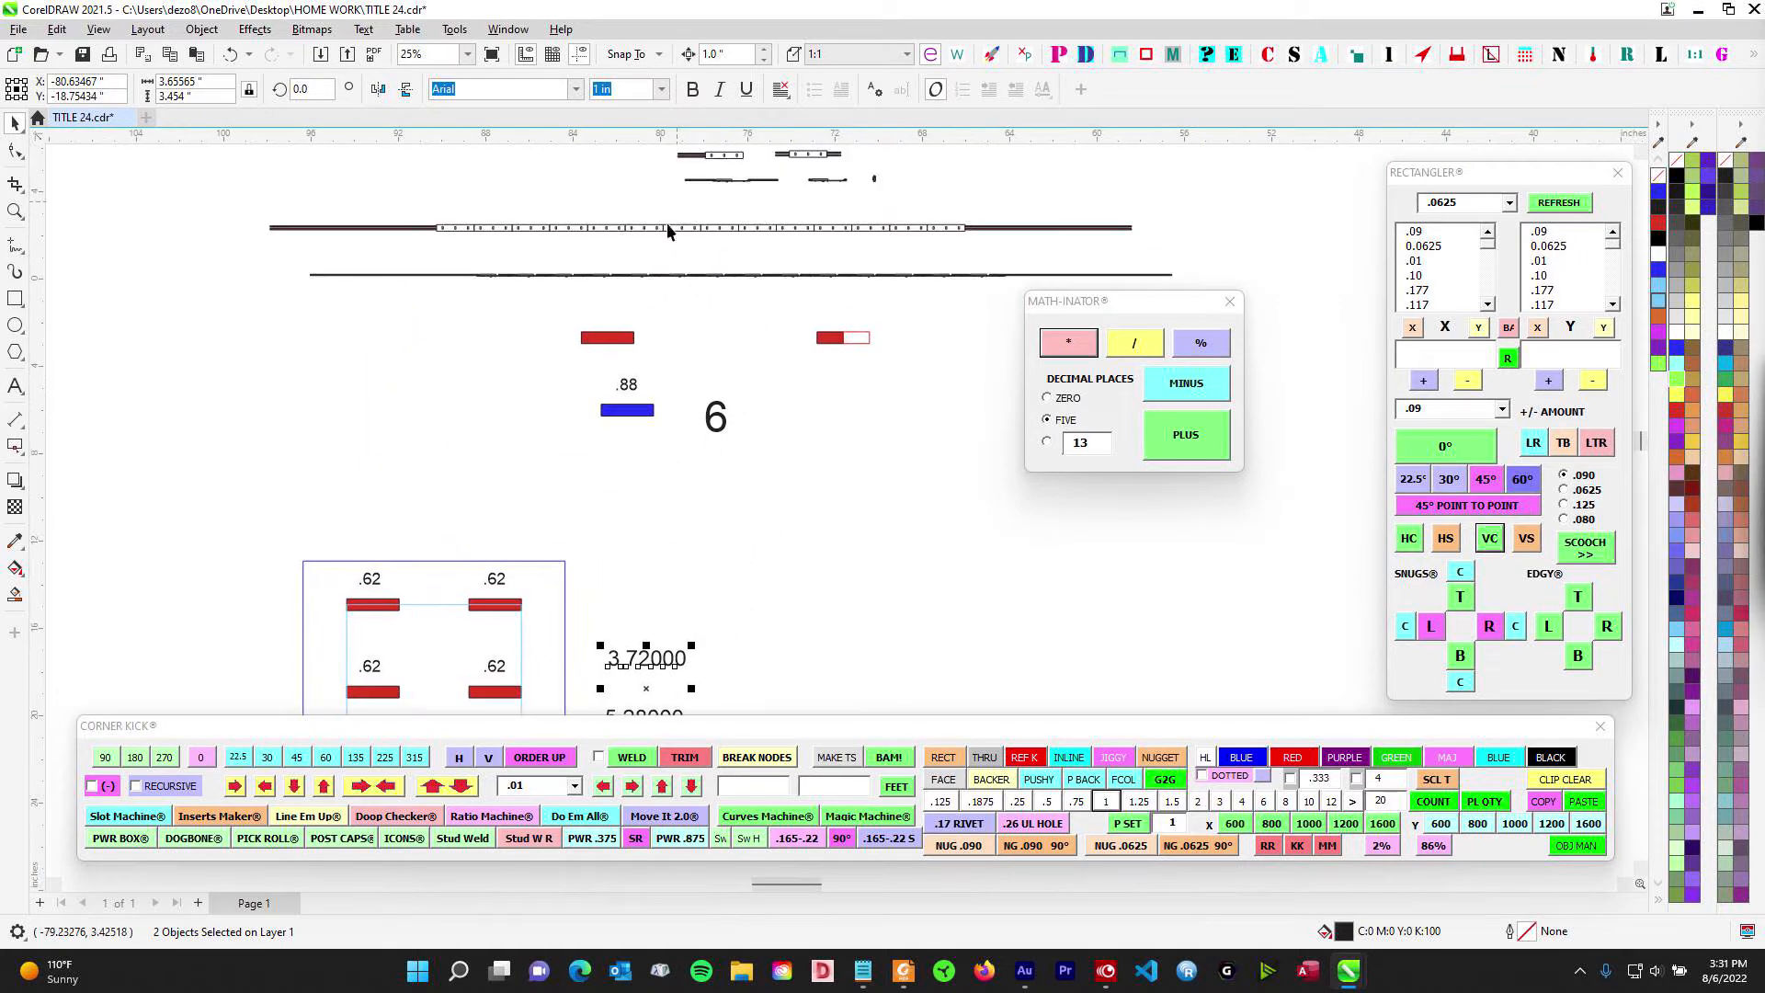
pyautogui.click(675, 225)
pyautogui.moveTo(696, 233); pyautogui.dragTo(593, 566)
pyautogui.moveTo(651, 504); pyautogui.dragTo(725, 467)
pyautogui.scroll(1, 674, 373)
pyautogui.scroll(-4, 625, 342)
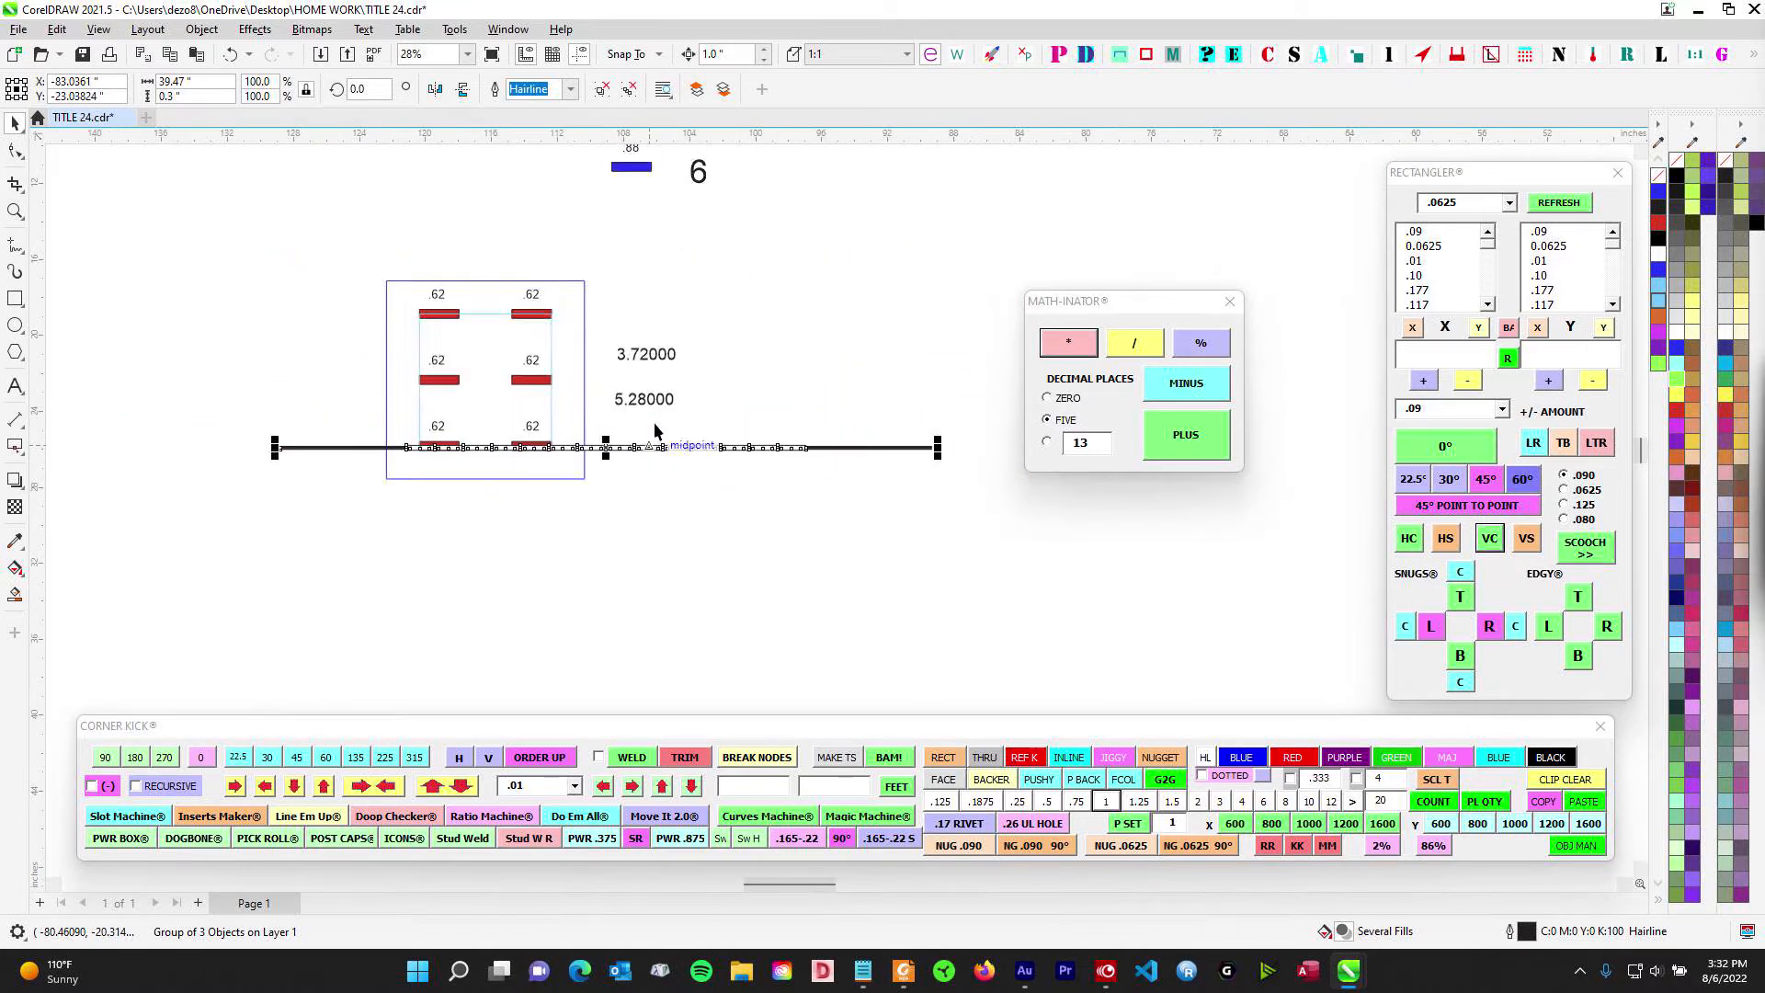
pyautogui.moveTo(555, 614); pyautogui.dragTo(632, 291)
pyautogui.scroll(5, 675, 366)
pyautogui.press('Up')
pyautogui.press('Up')
pyautogui.scroll(-3, 676, 368)
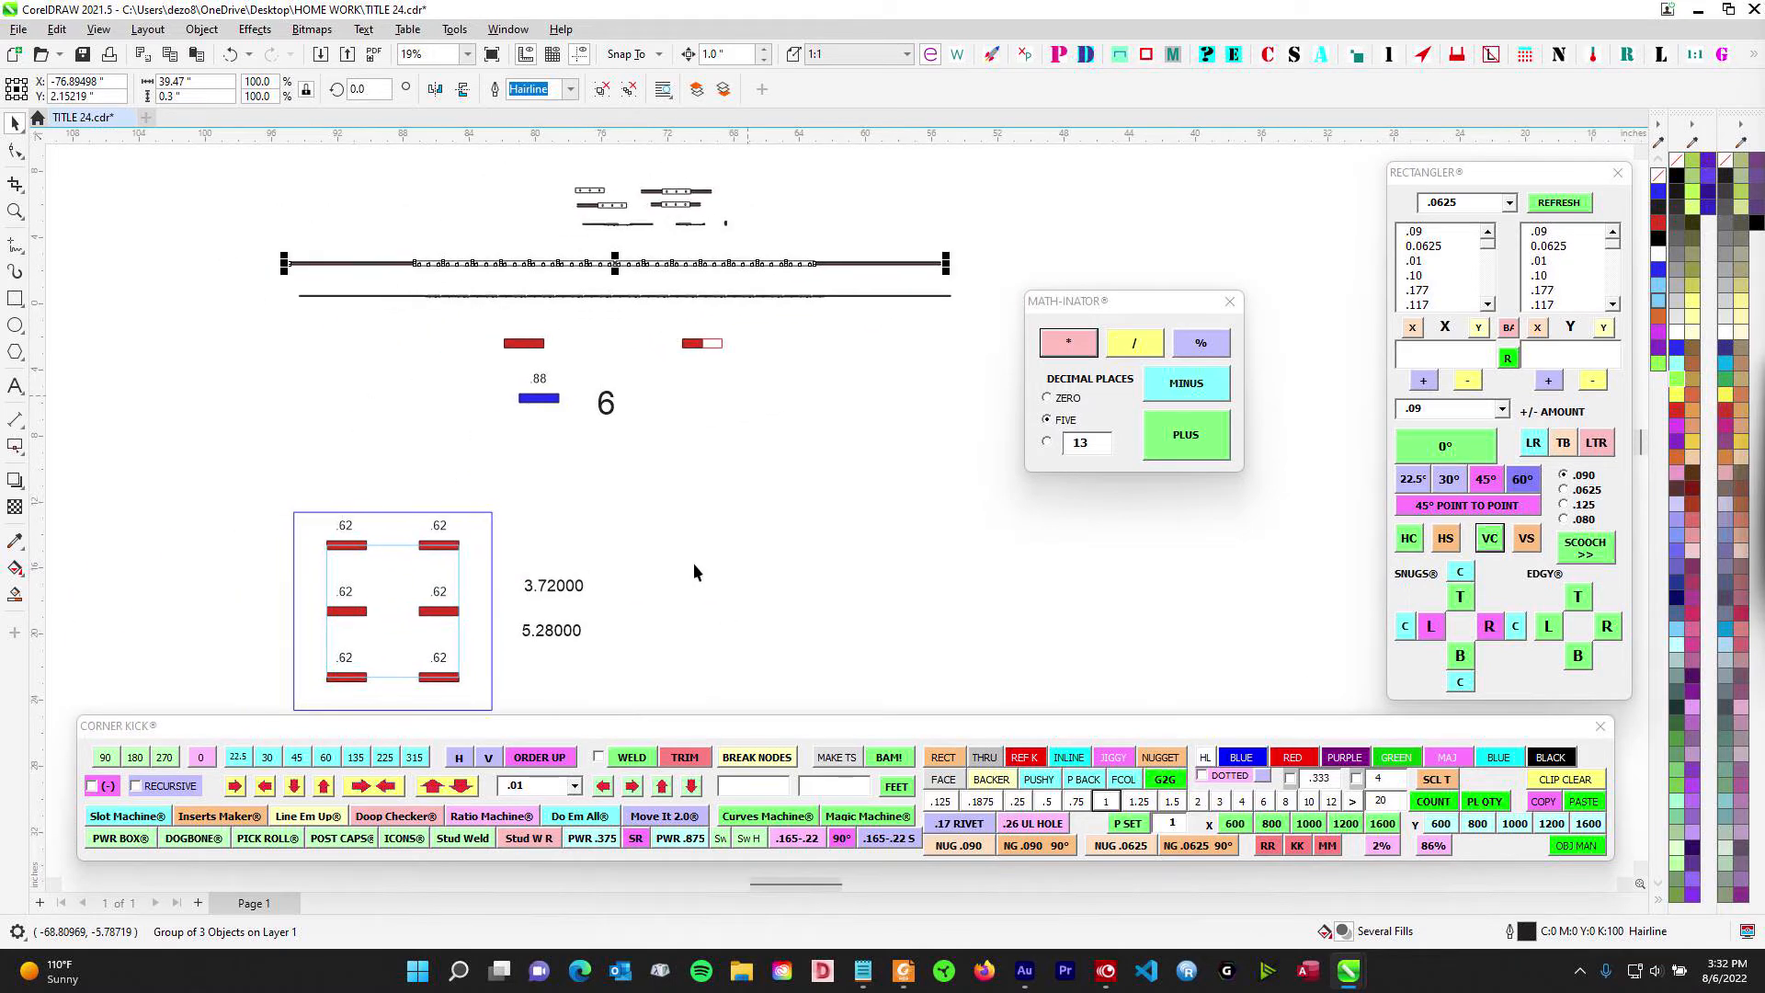
# - Compare the two calculated totals with the allowed density in table F of the TESTER.pdf form in Foxit PDF Reader
pyautogui.scroll(3, 681, 504)
pyautogui.click(641, 516)
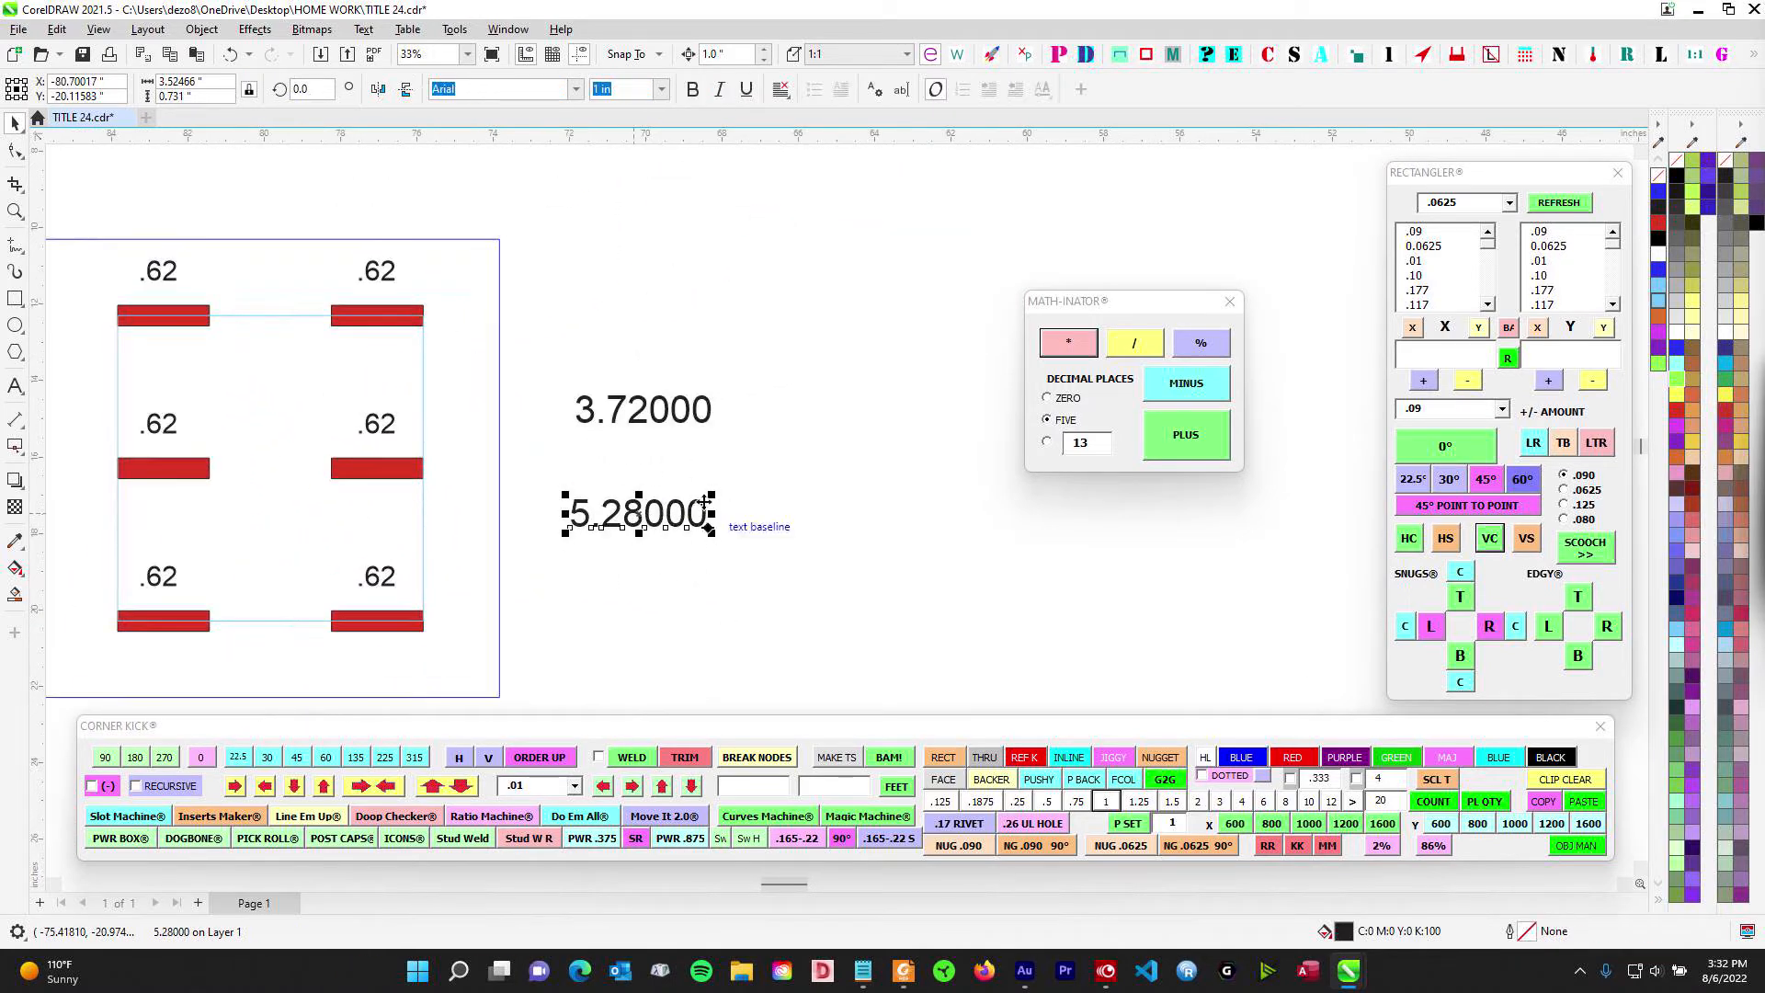
pyautogui.scroll(-2, 762, 435)
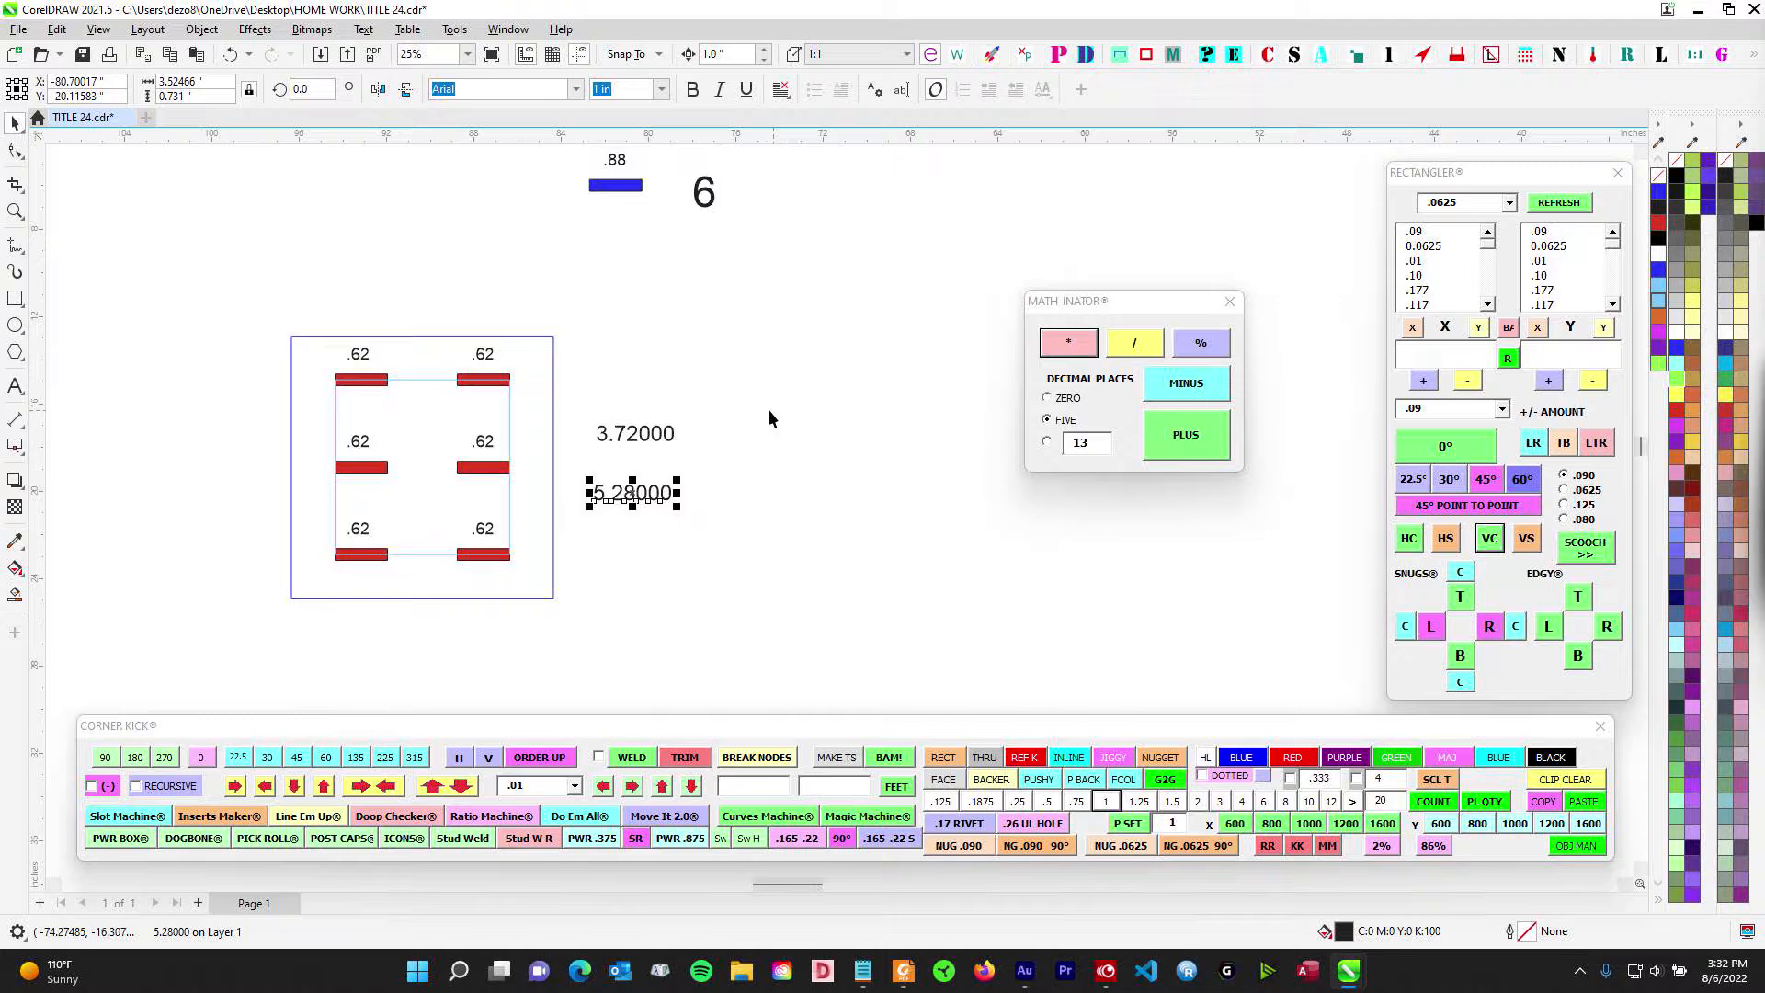
pyautogui.moveTo(770, 386); pyautogui.dragTo(581, 563)
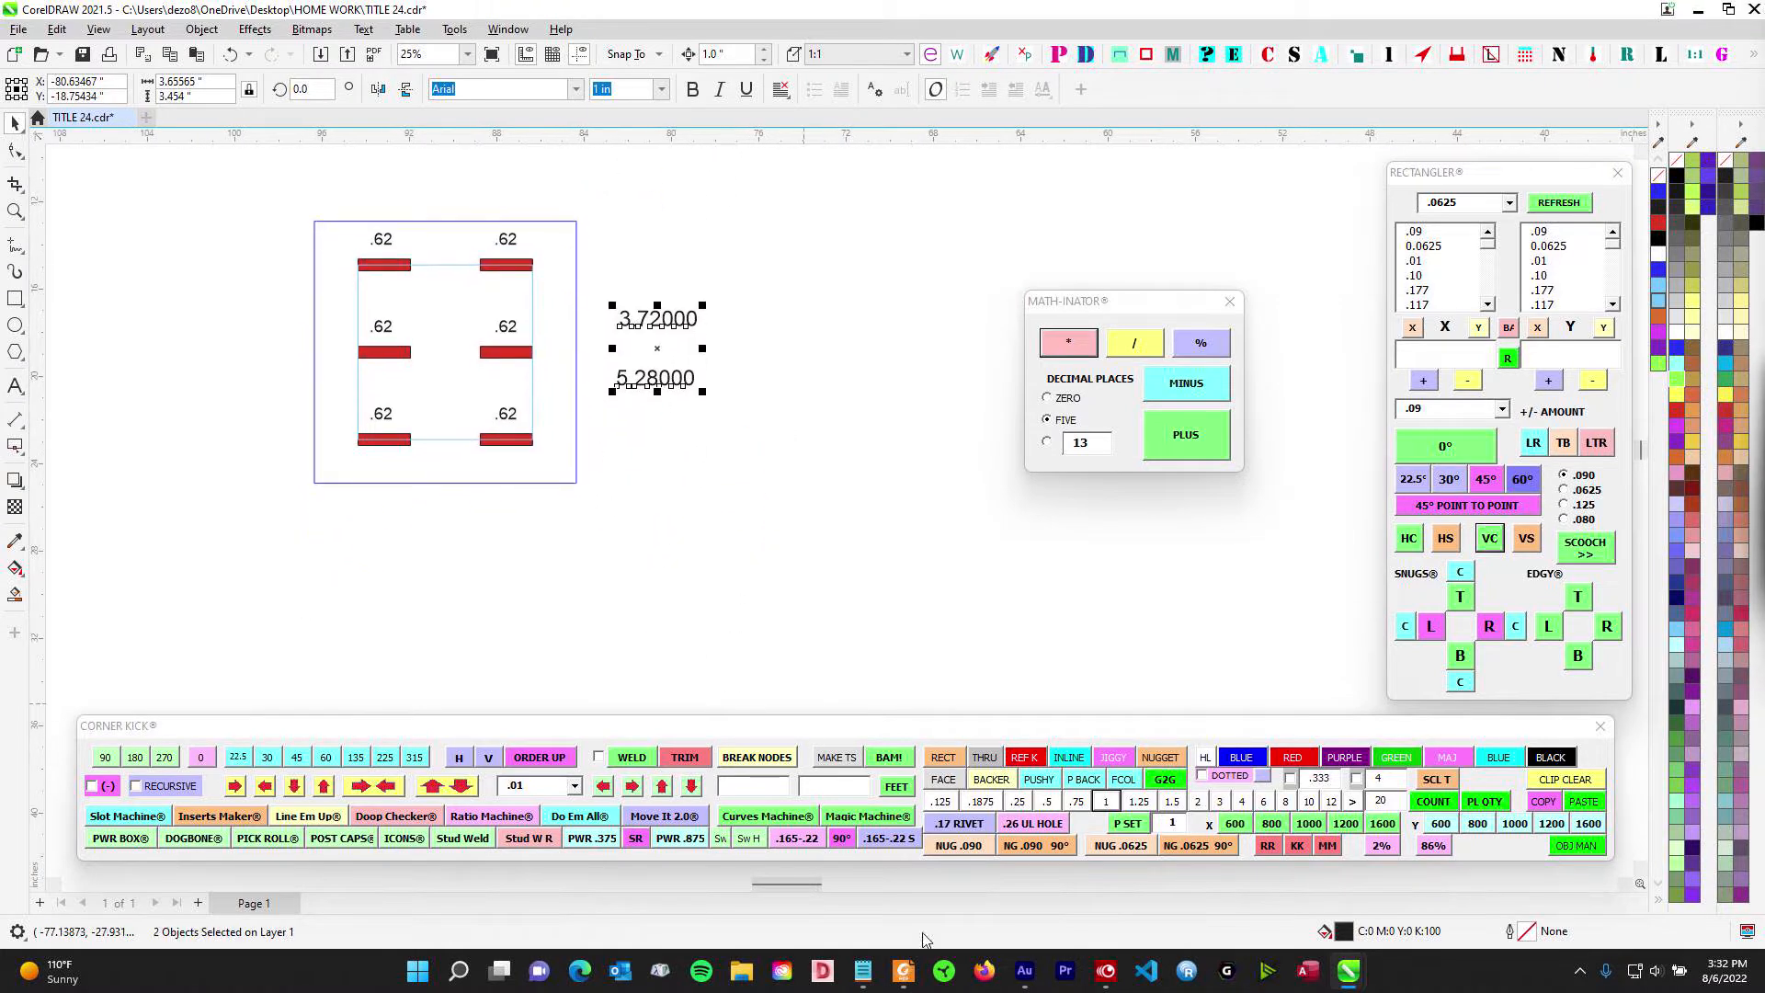
pyautogui.click(903, 970)
pyautogui.scroll(1, 729, 632)
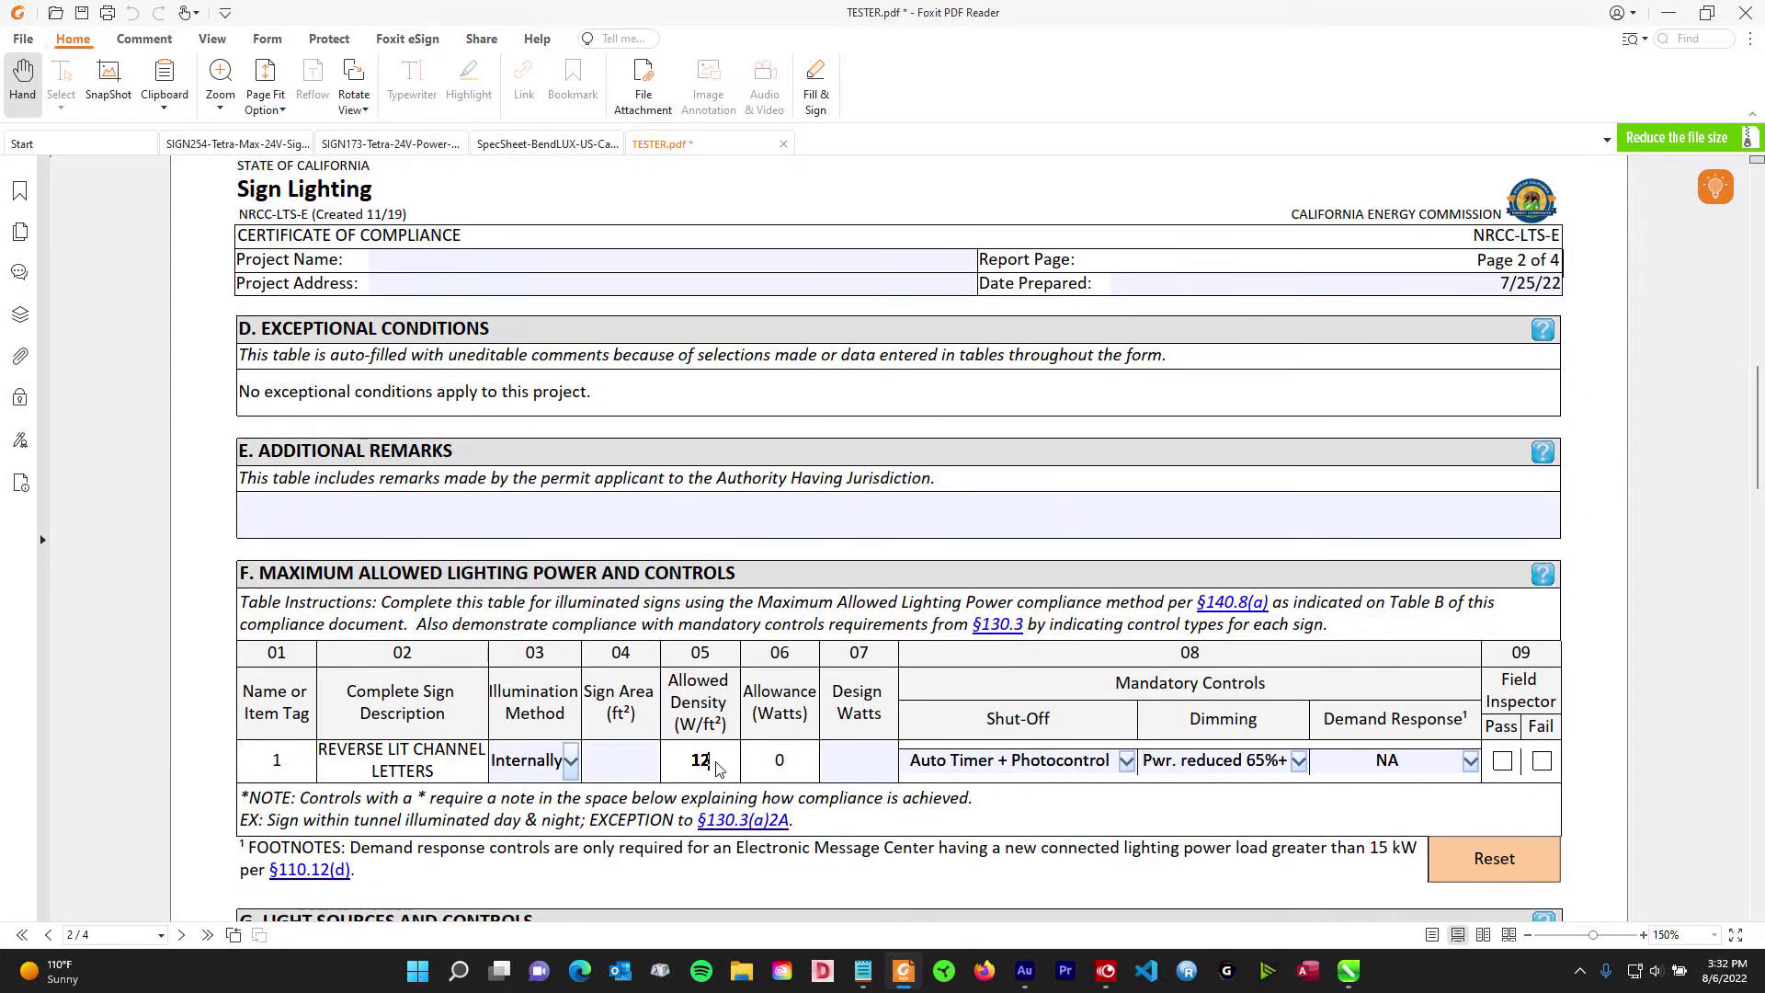
pyautogui.scroll(-4, 716, 745)
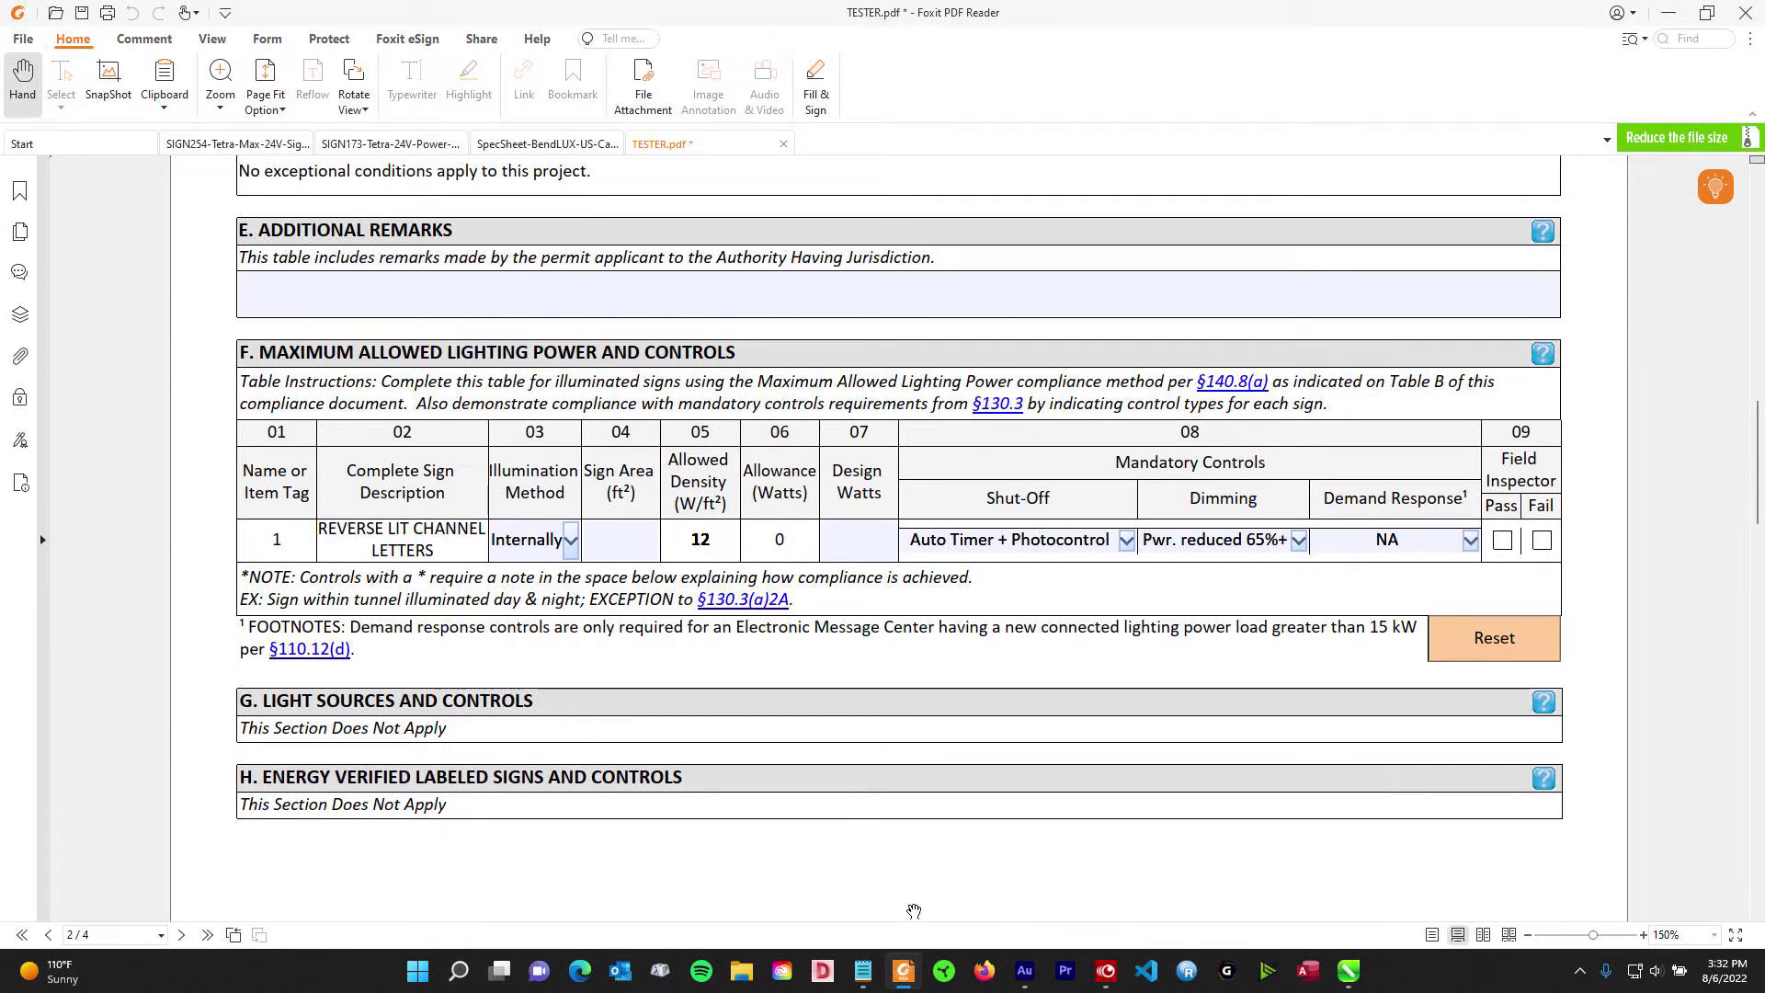
pyautogui.click(619, 547)
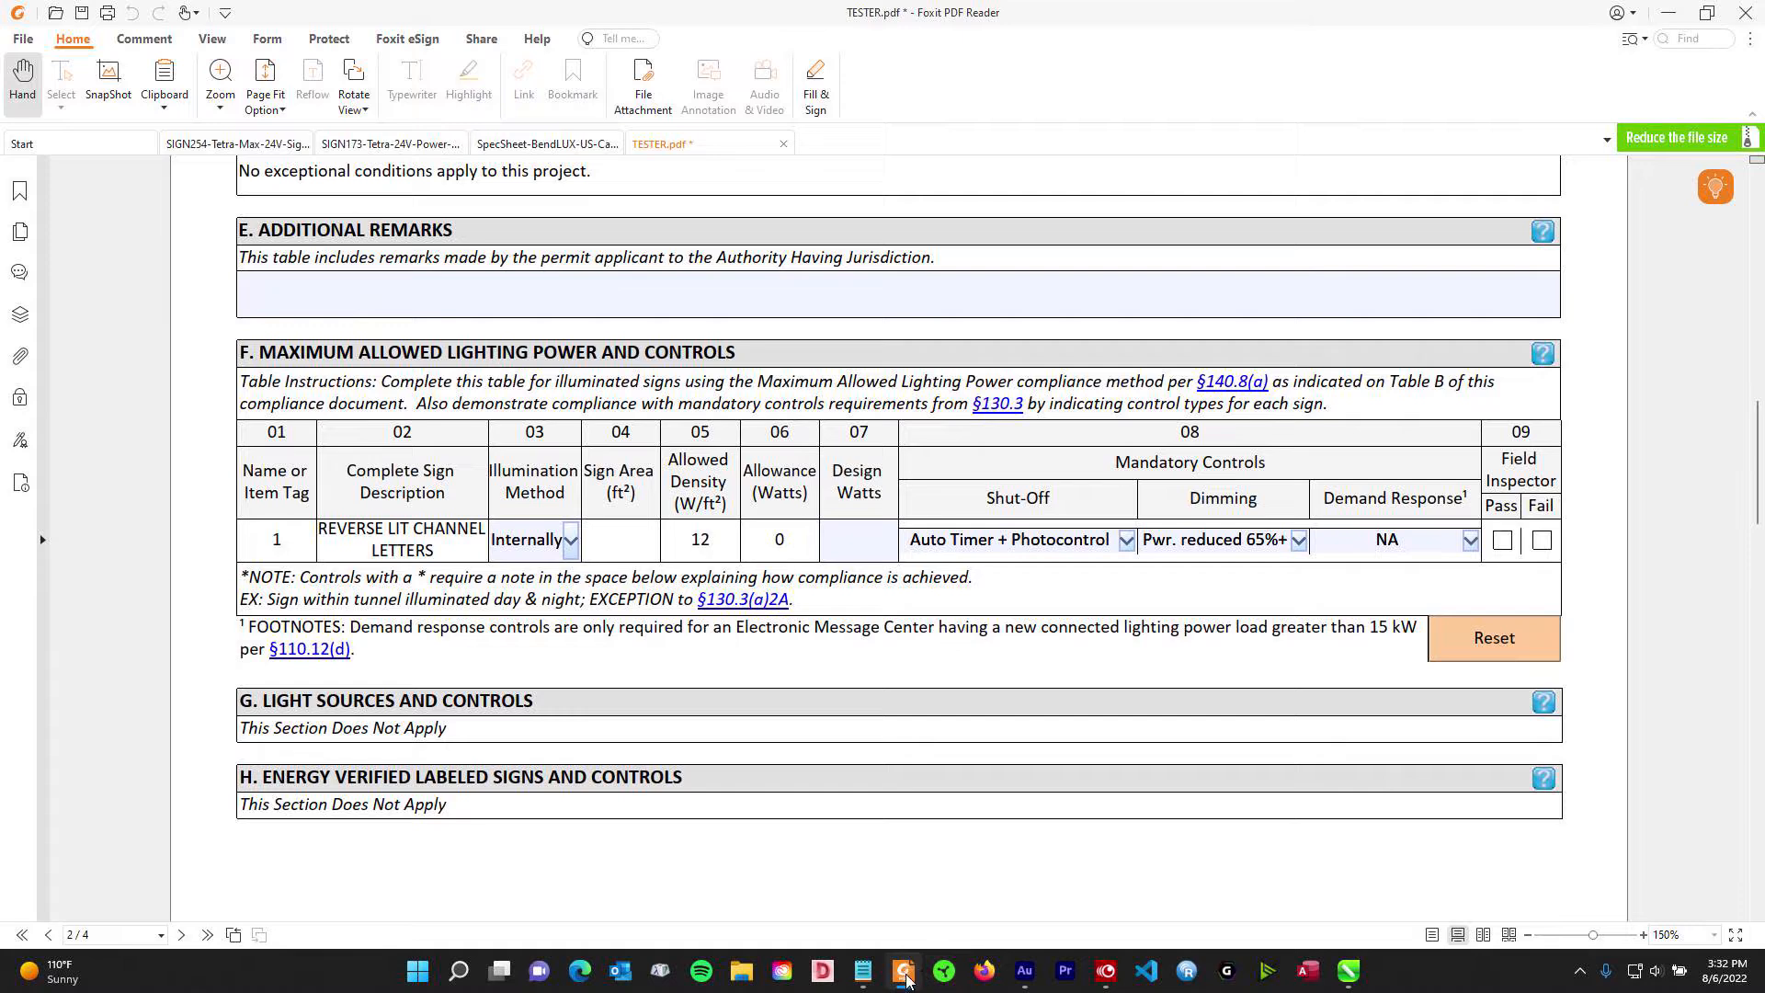
# - Return to CorelDRAW, add a 3-inch number 4 left of the blue square, and color it orange
pyautogui.click(1351, 972)
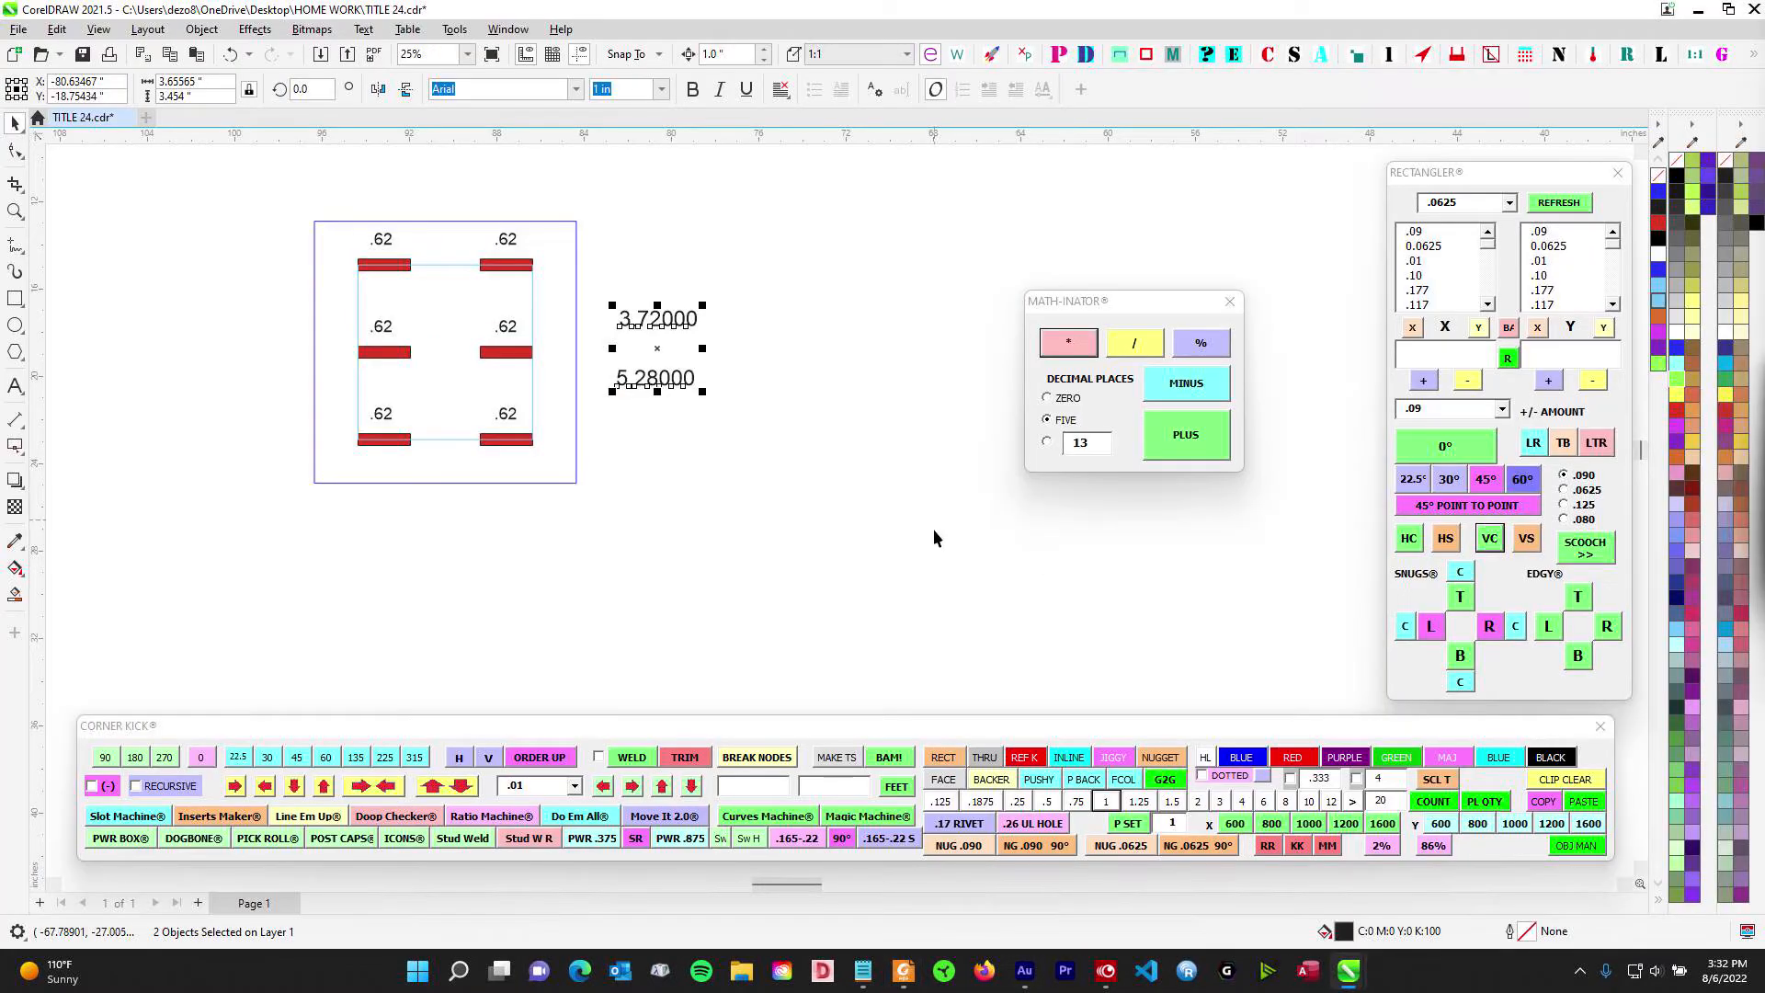
pyautogui.scroll(-1, 759, 361)
pyautogui.scroll(1, 677, 328)
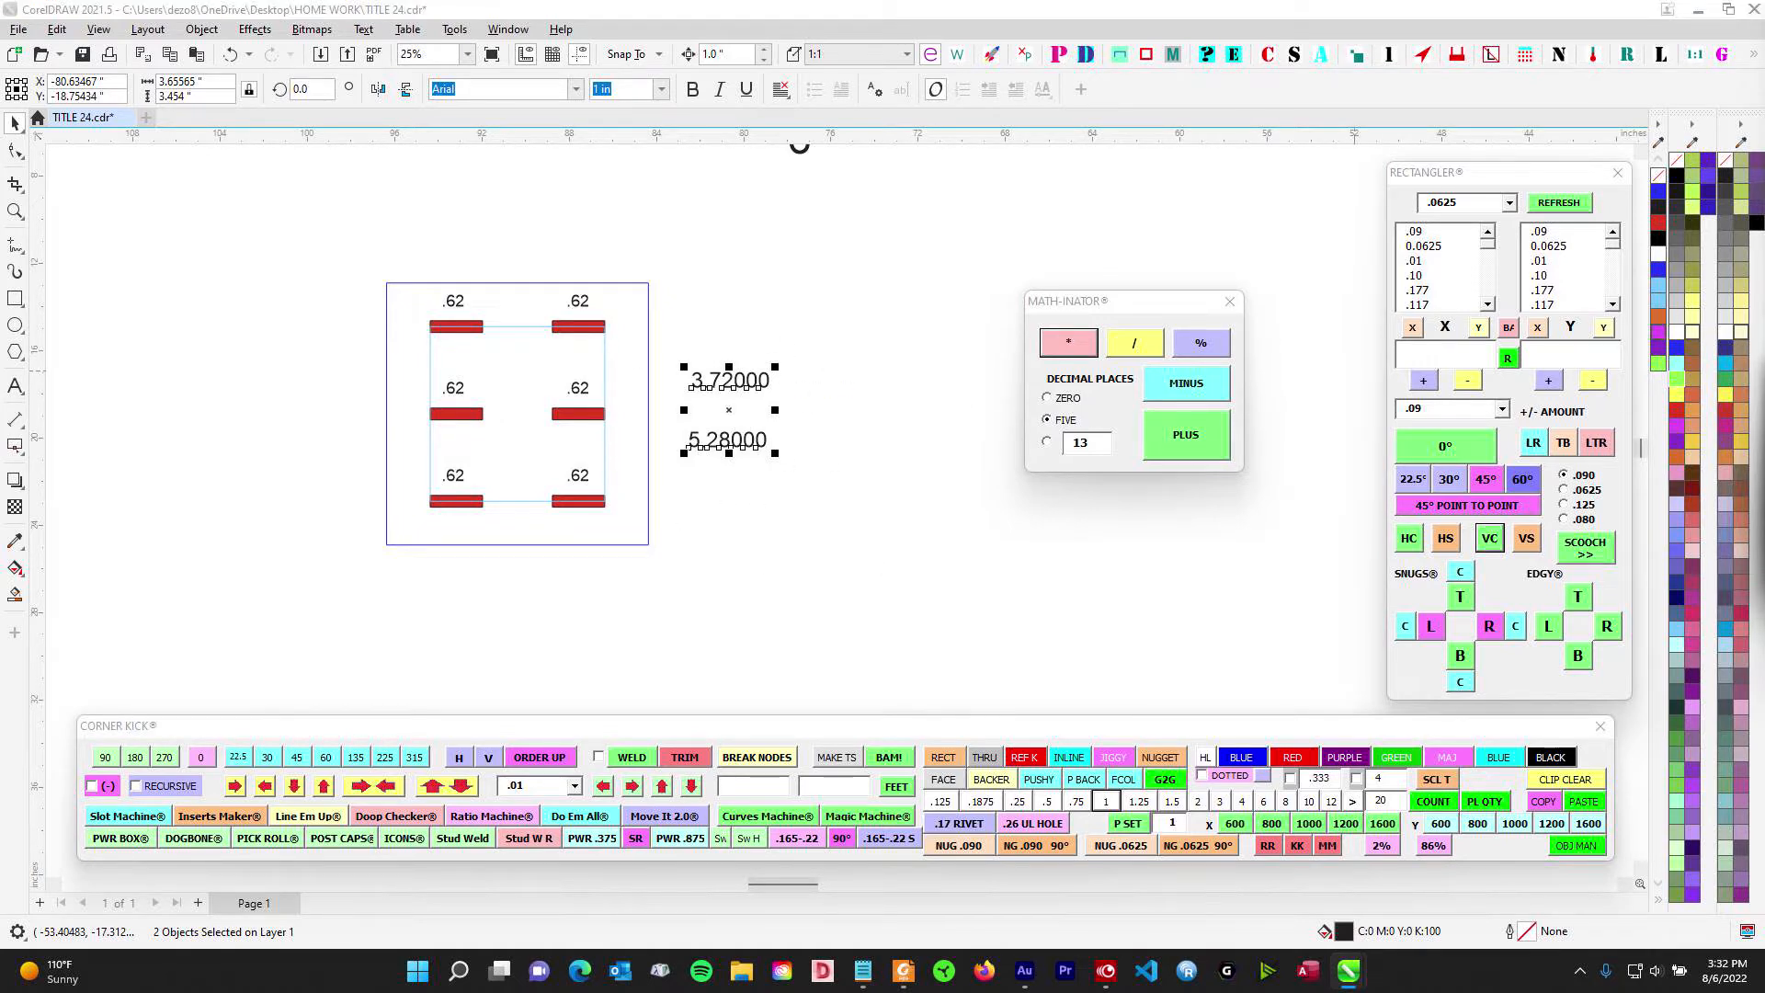
pyautogui.moveTo(855, 488); pyautogui.dragTo(292, 411)
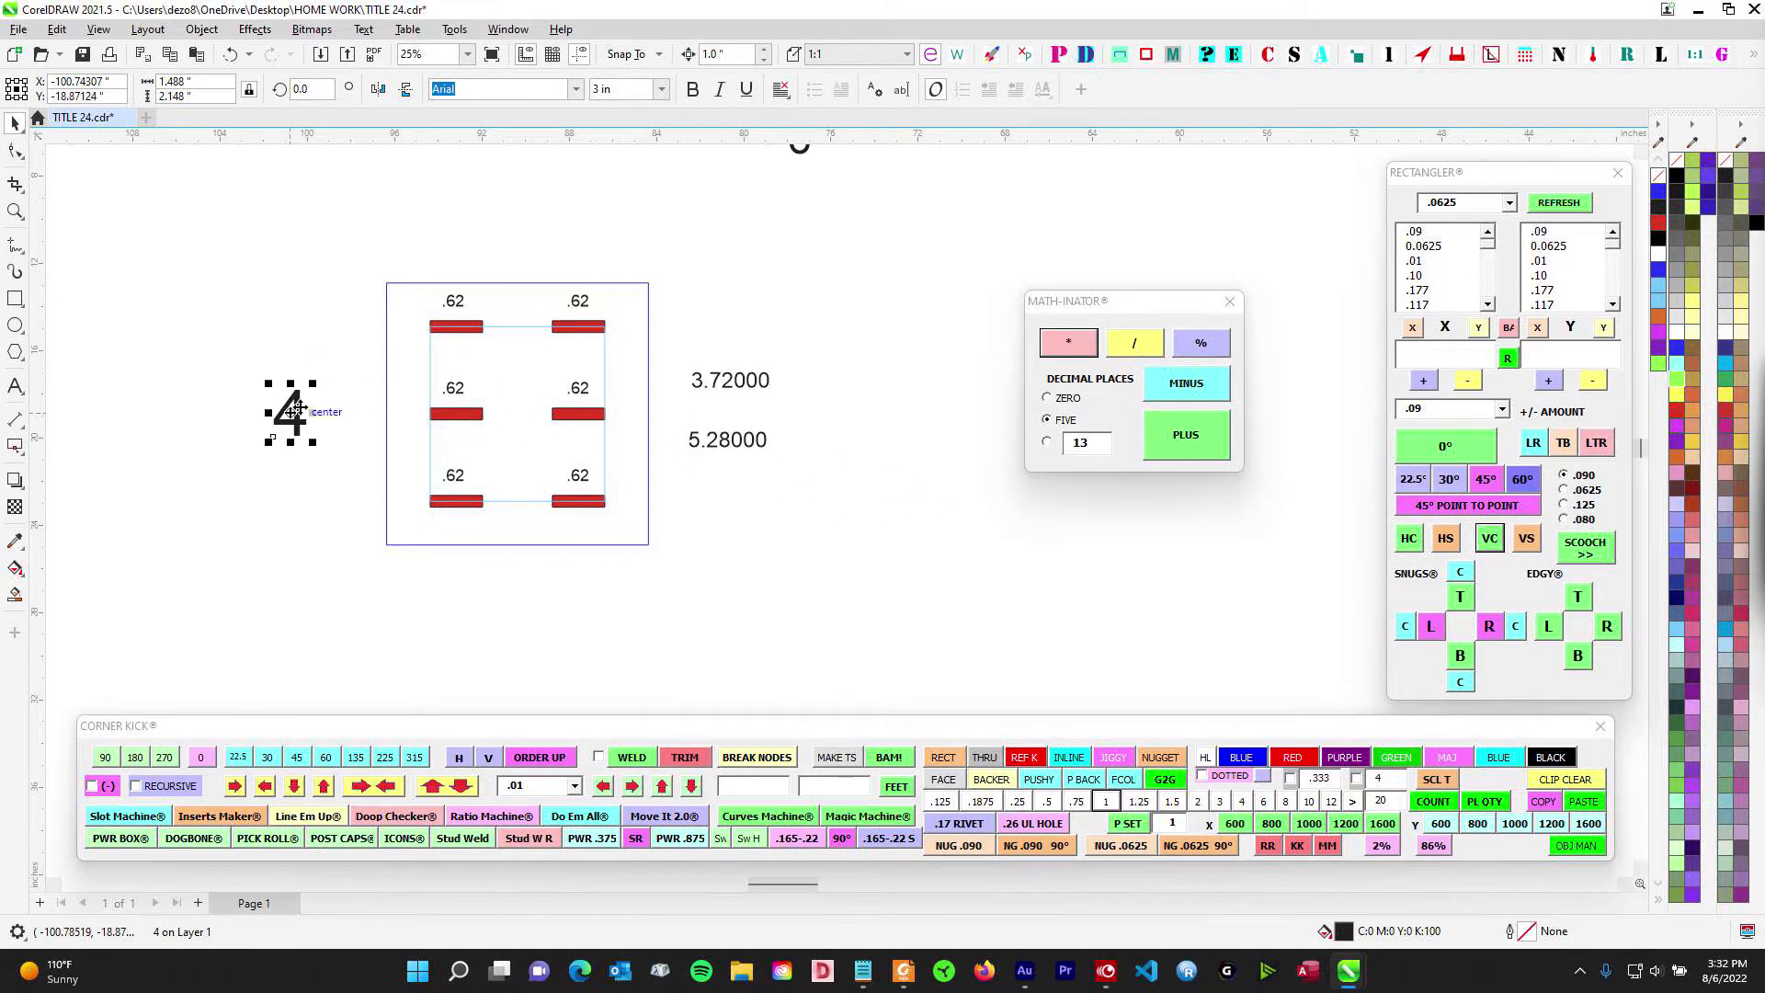
pyautogui.click(1673, 464)
pyautogui.hscroll(-3, 313, 331)
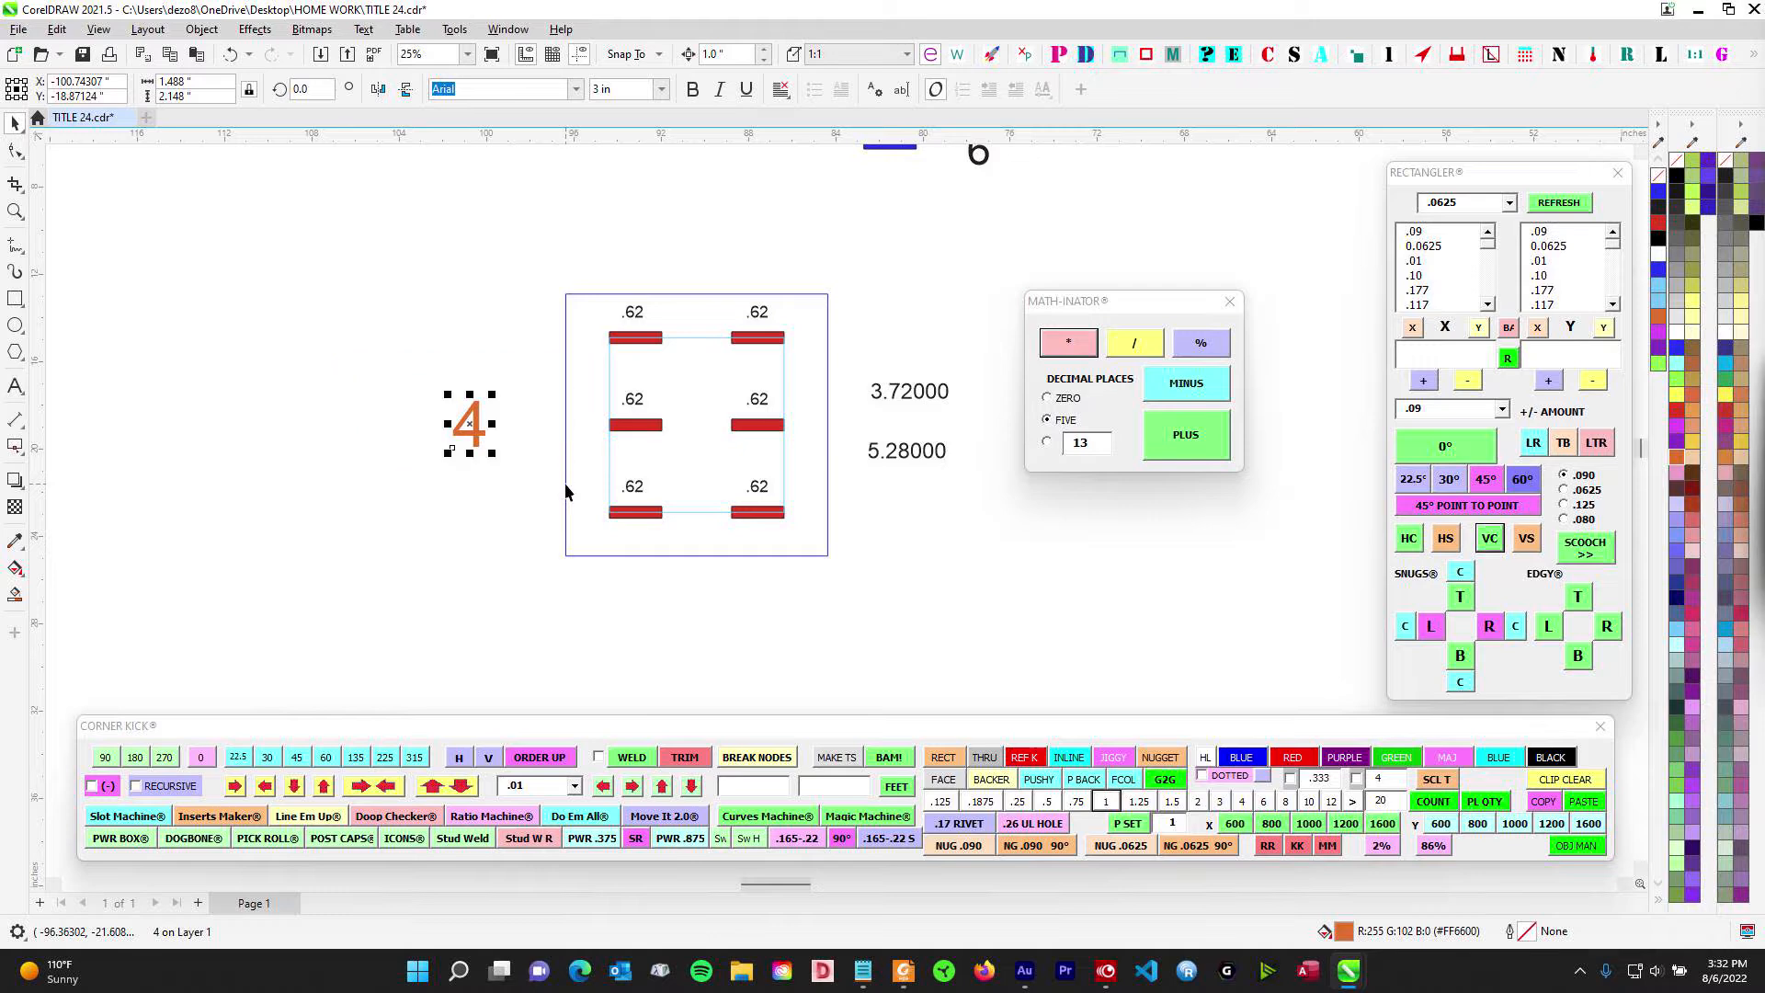
# - Check table F of the TESTER.pdf form in Foxit PDF Reader, and return to the square layout in CorelDRAW
pyautogui.click(566, 405)
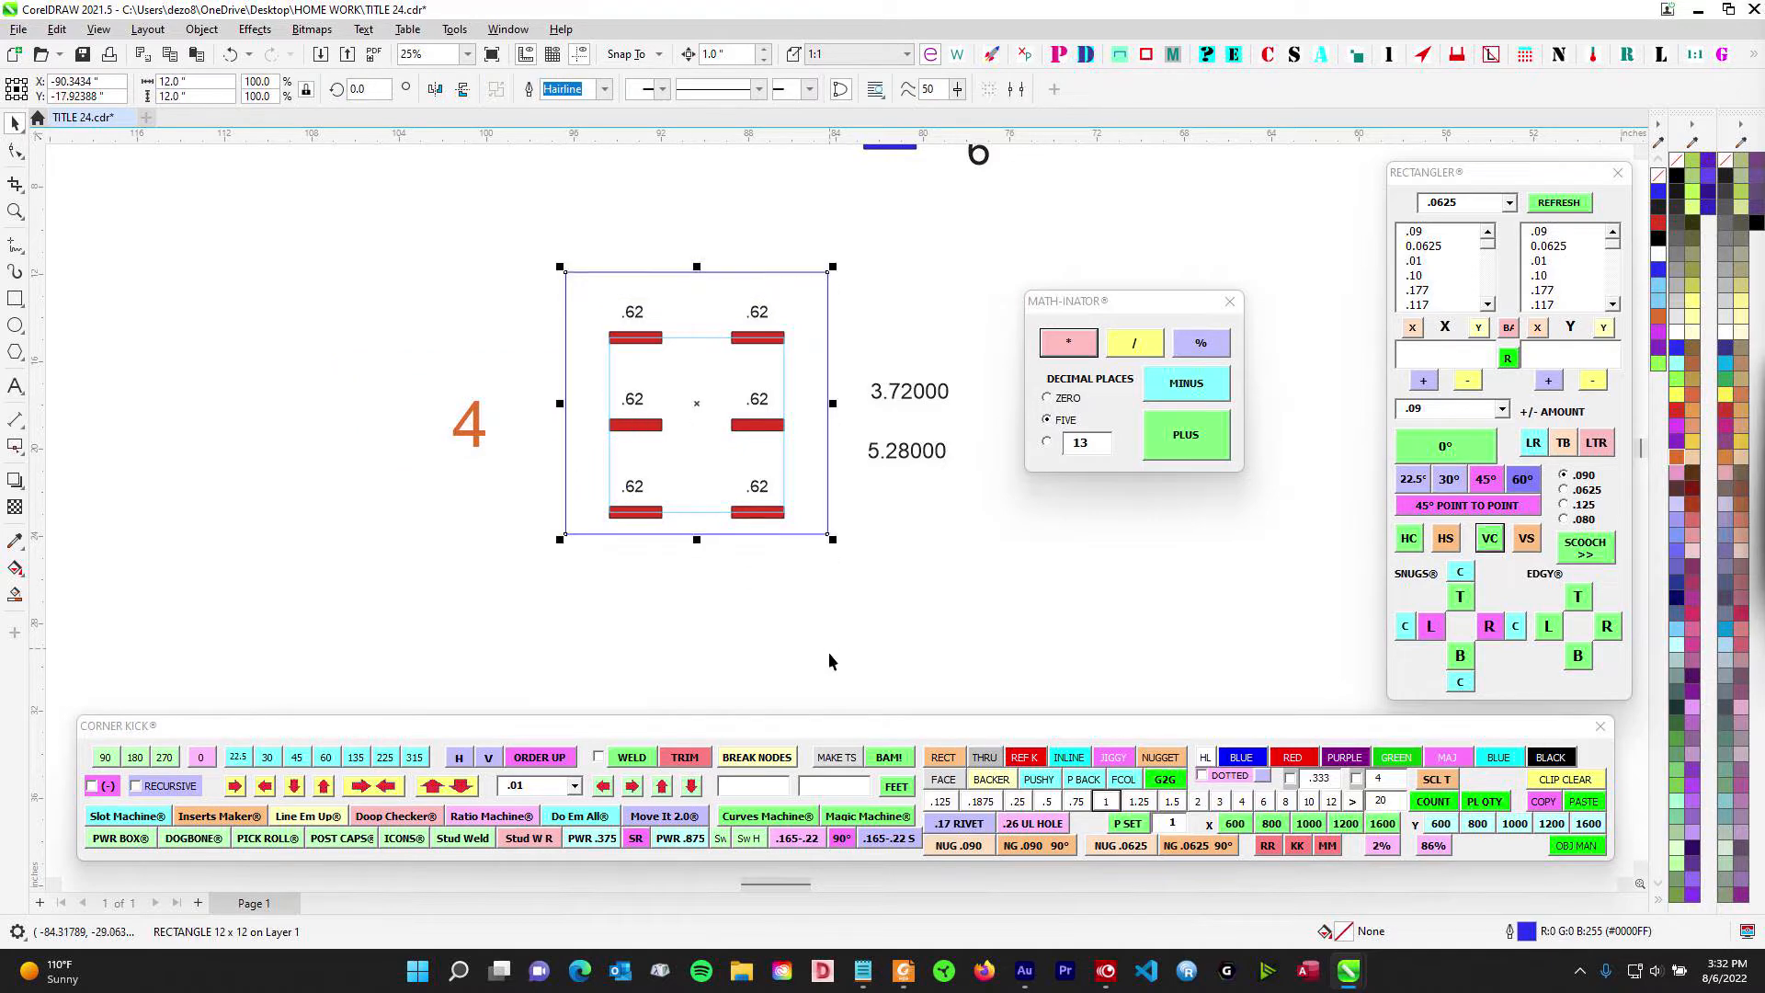
pyautogui.click(512, 476)
pyautogui.scroll(-4, 512, 477)
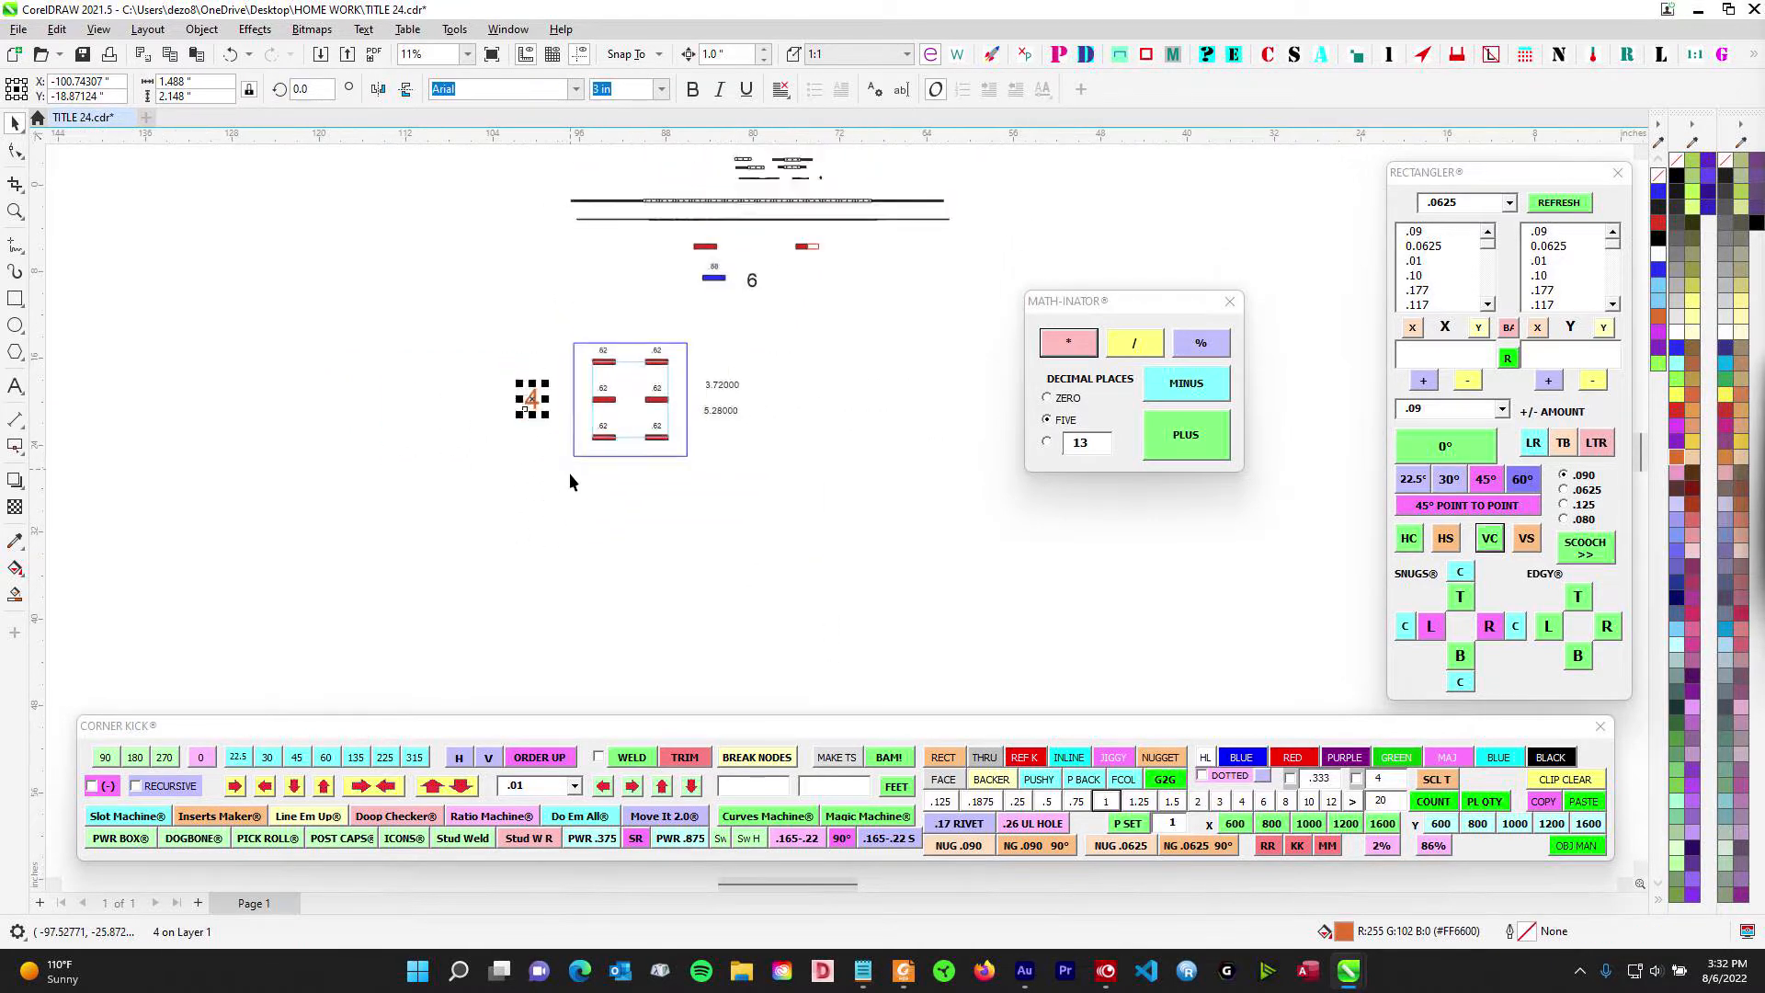
pyautogui.click(901, 977)
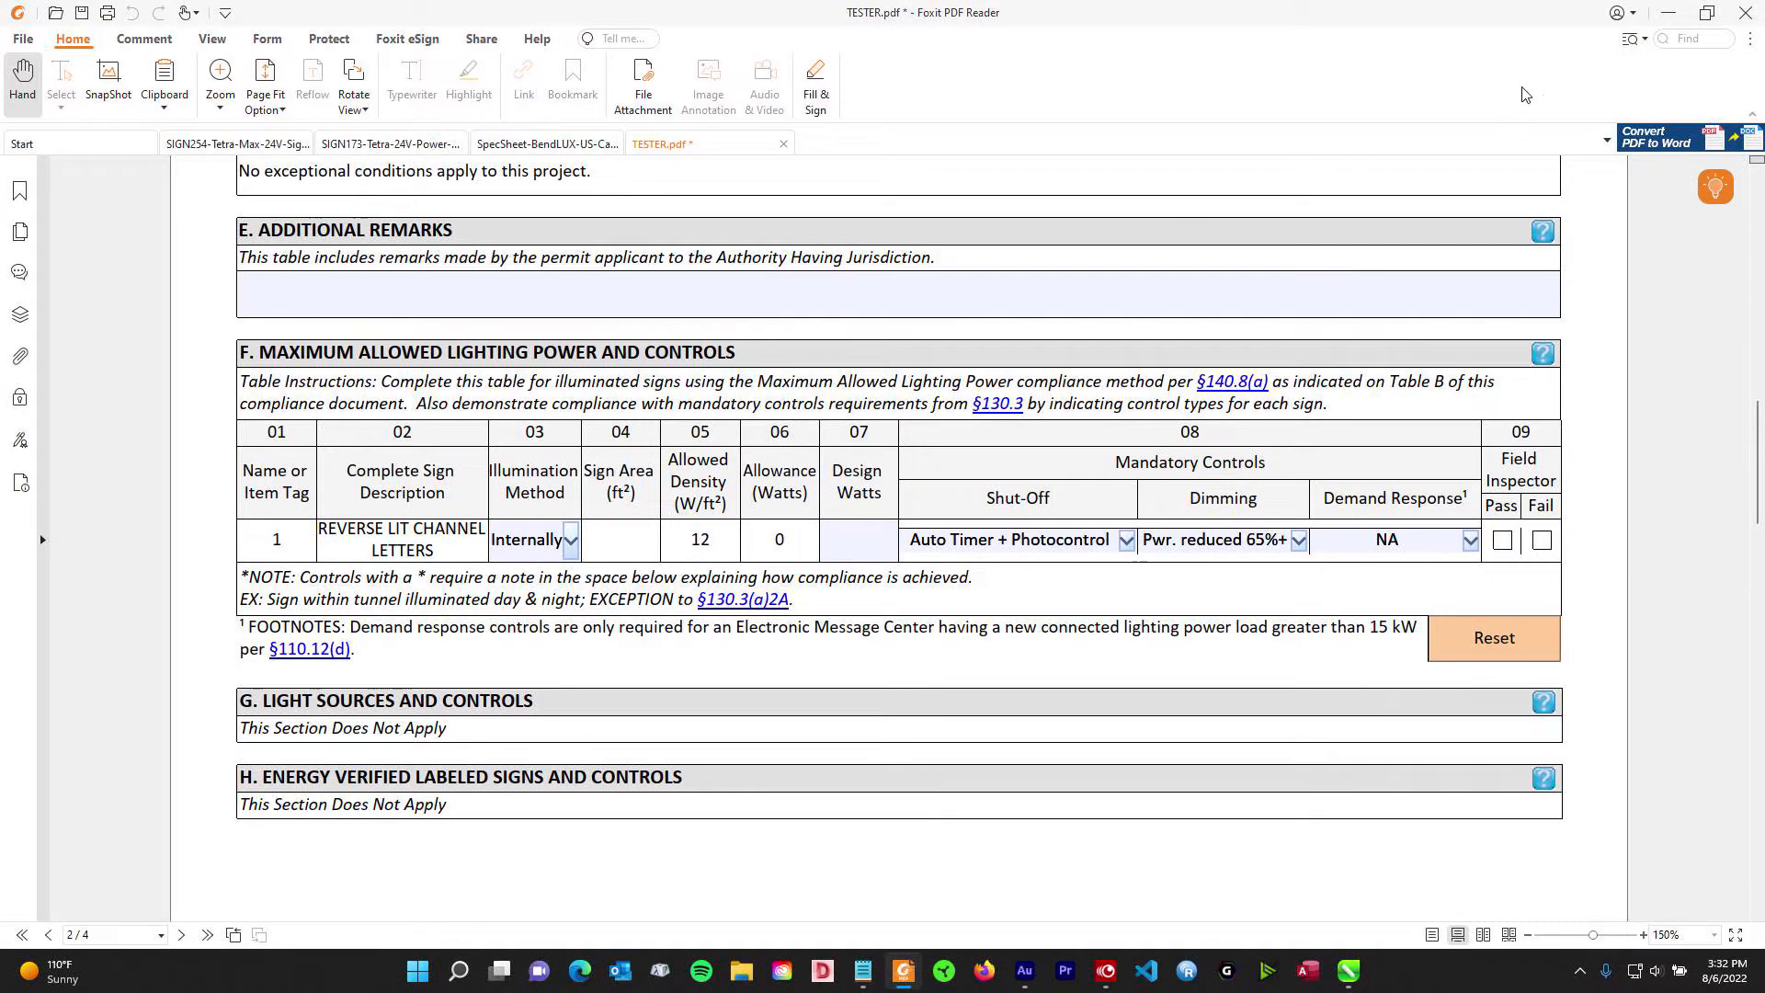
pyautogui.click(1666, 11)
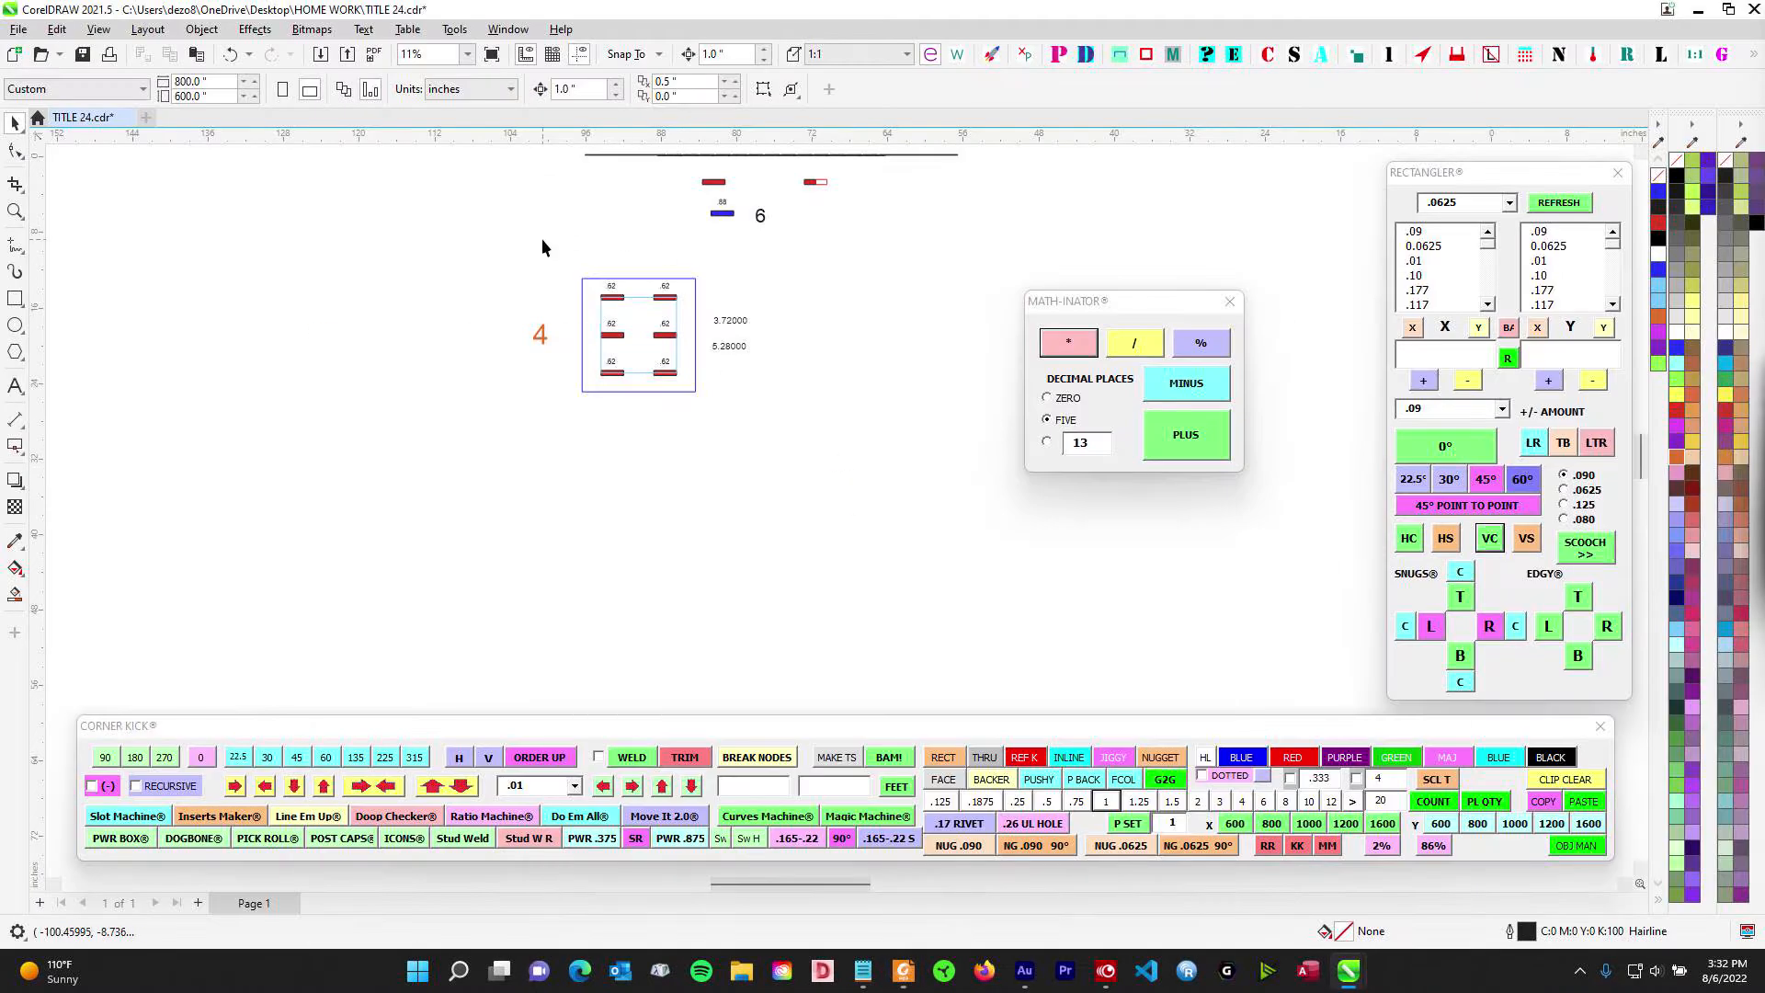
# - Copy the blue square with its modules and .62 labels to the empty area below the original, and group the copy
pyautogui.moveTo(743, 441); pyautogui.dragTo(742, 445)
pyautogui.scroll(-3, 737, 467)
pyautogui.moveTo(783, 521); pyautogui.dragTo(685, 361)
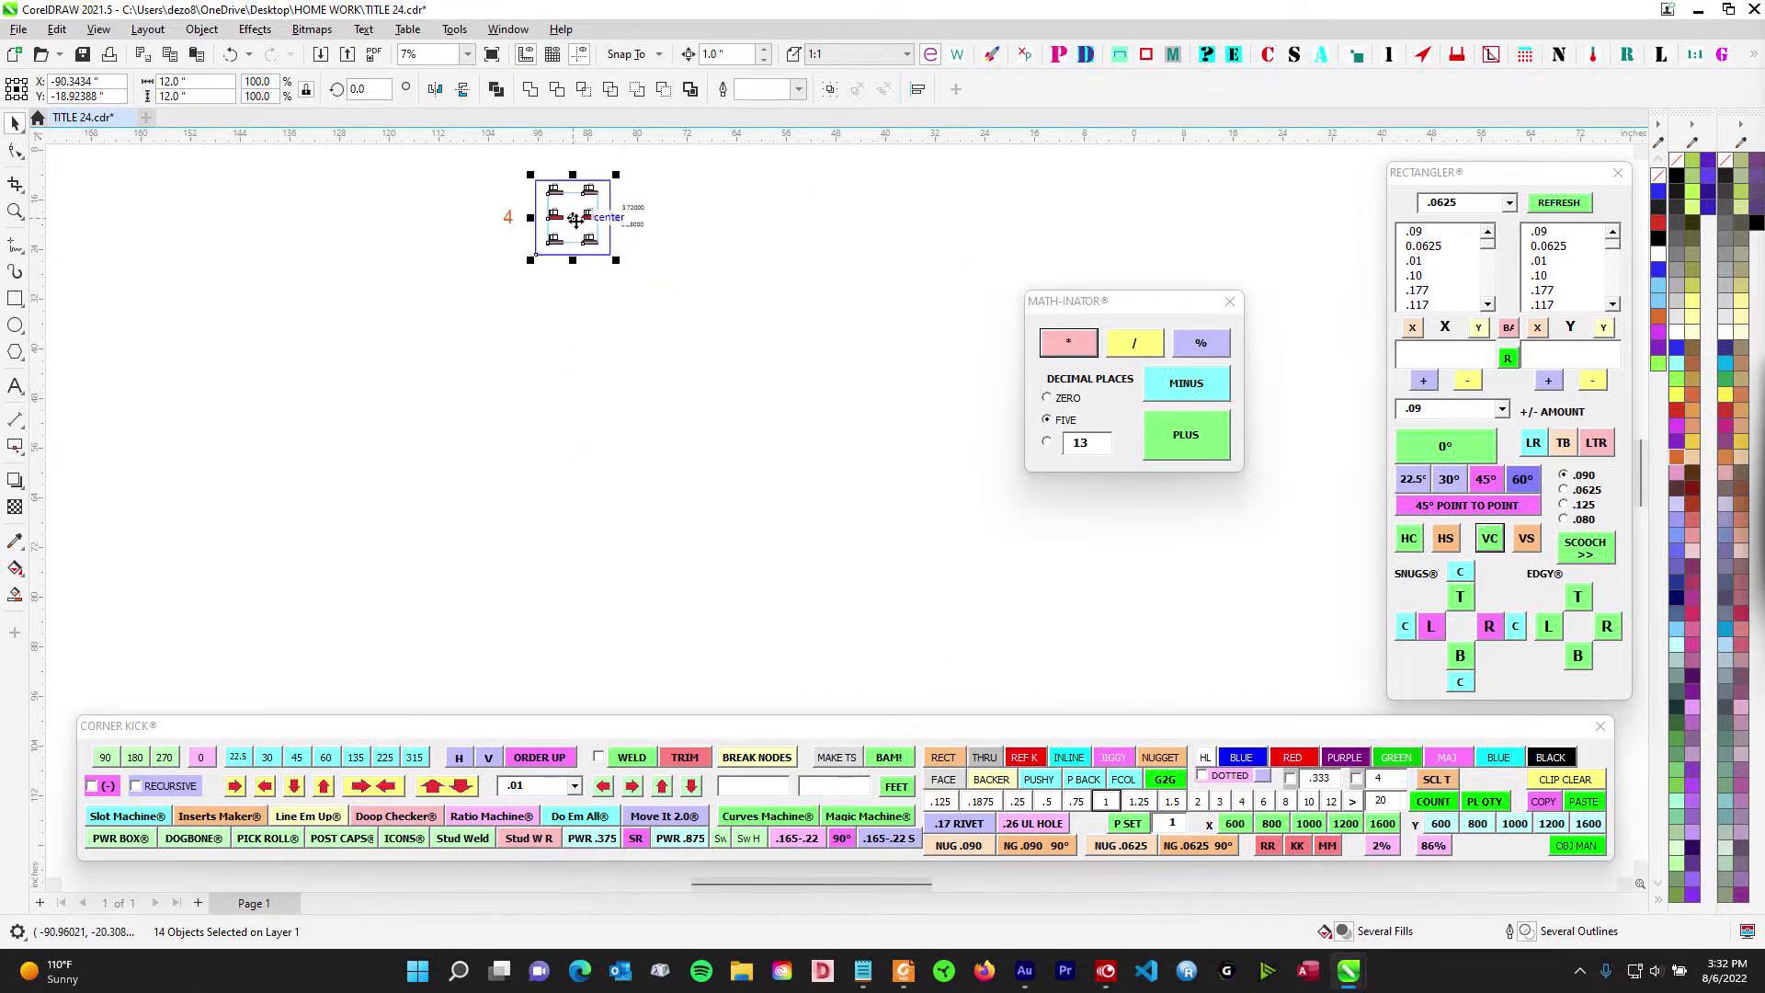
pyautogui.moveTo(576, 220); pyautogui.dragTo(612, 542)
pyautogui.moveTo(461, 422); pyautogui.dragTo(755, 642)
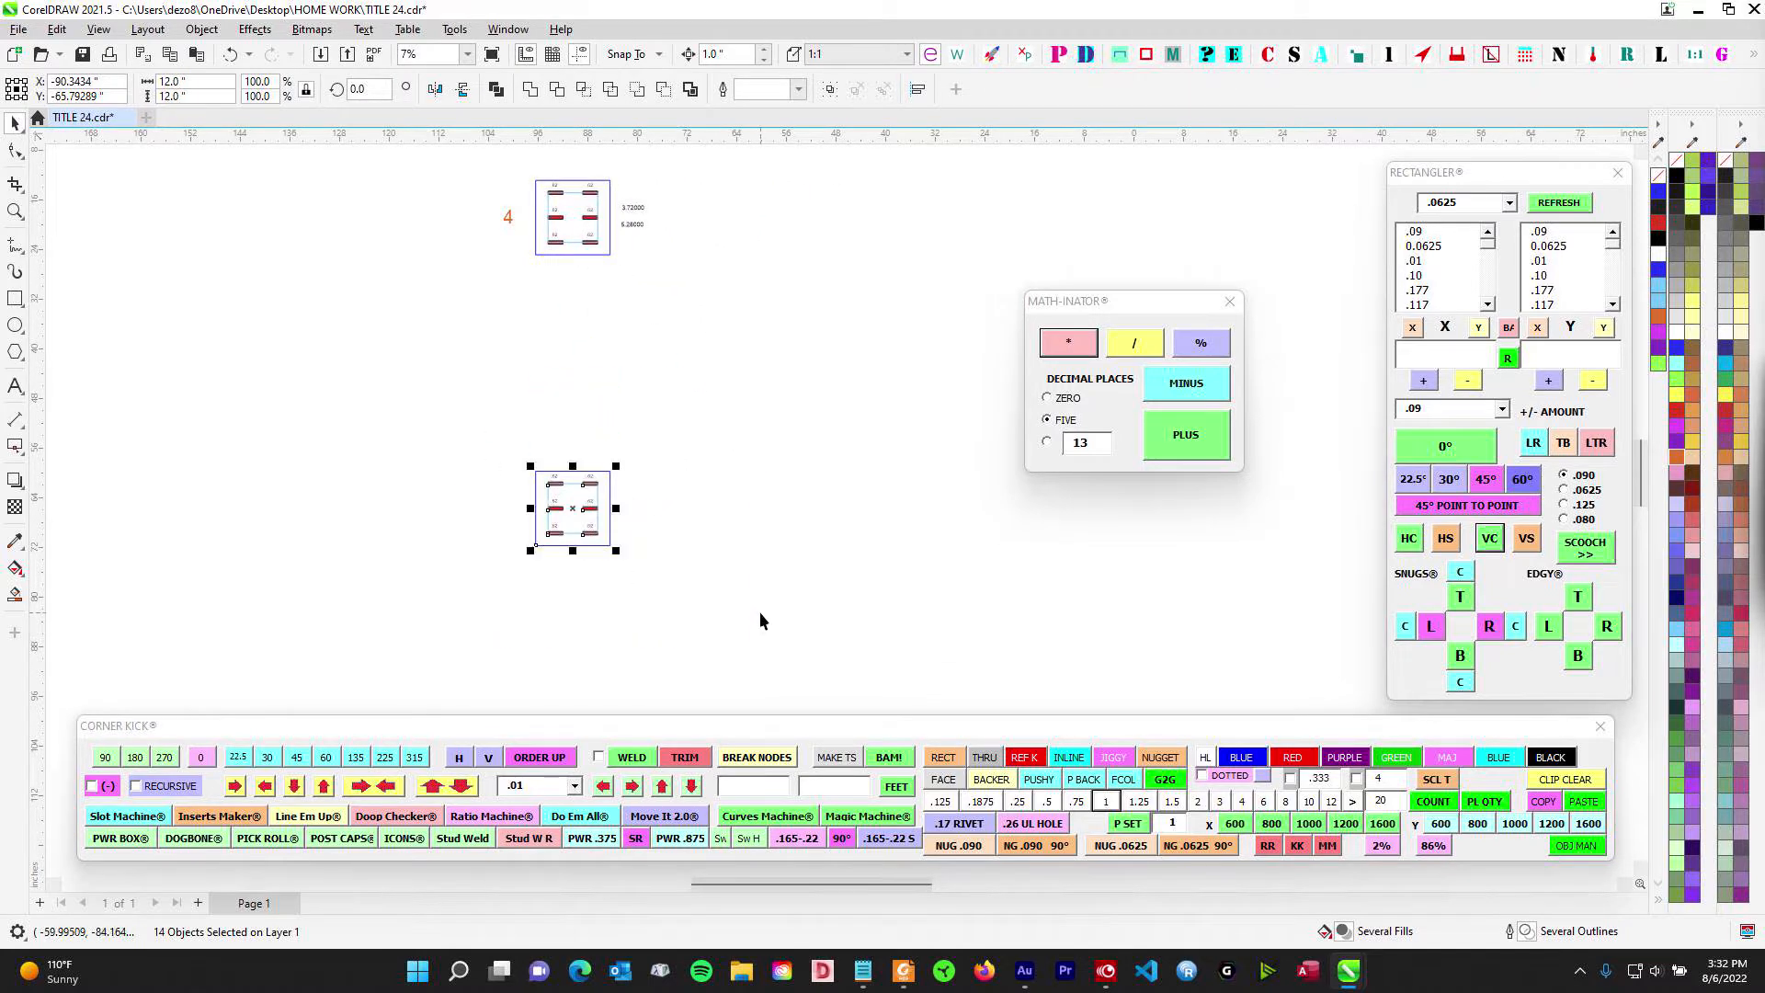
pyautogui.hotkey('ctrl', 'g')
pyautogui.scroll(-2, 772, 423)
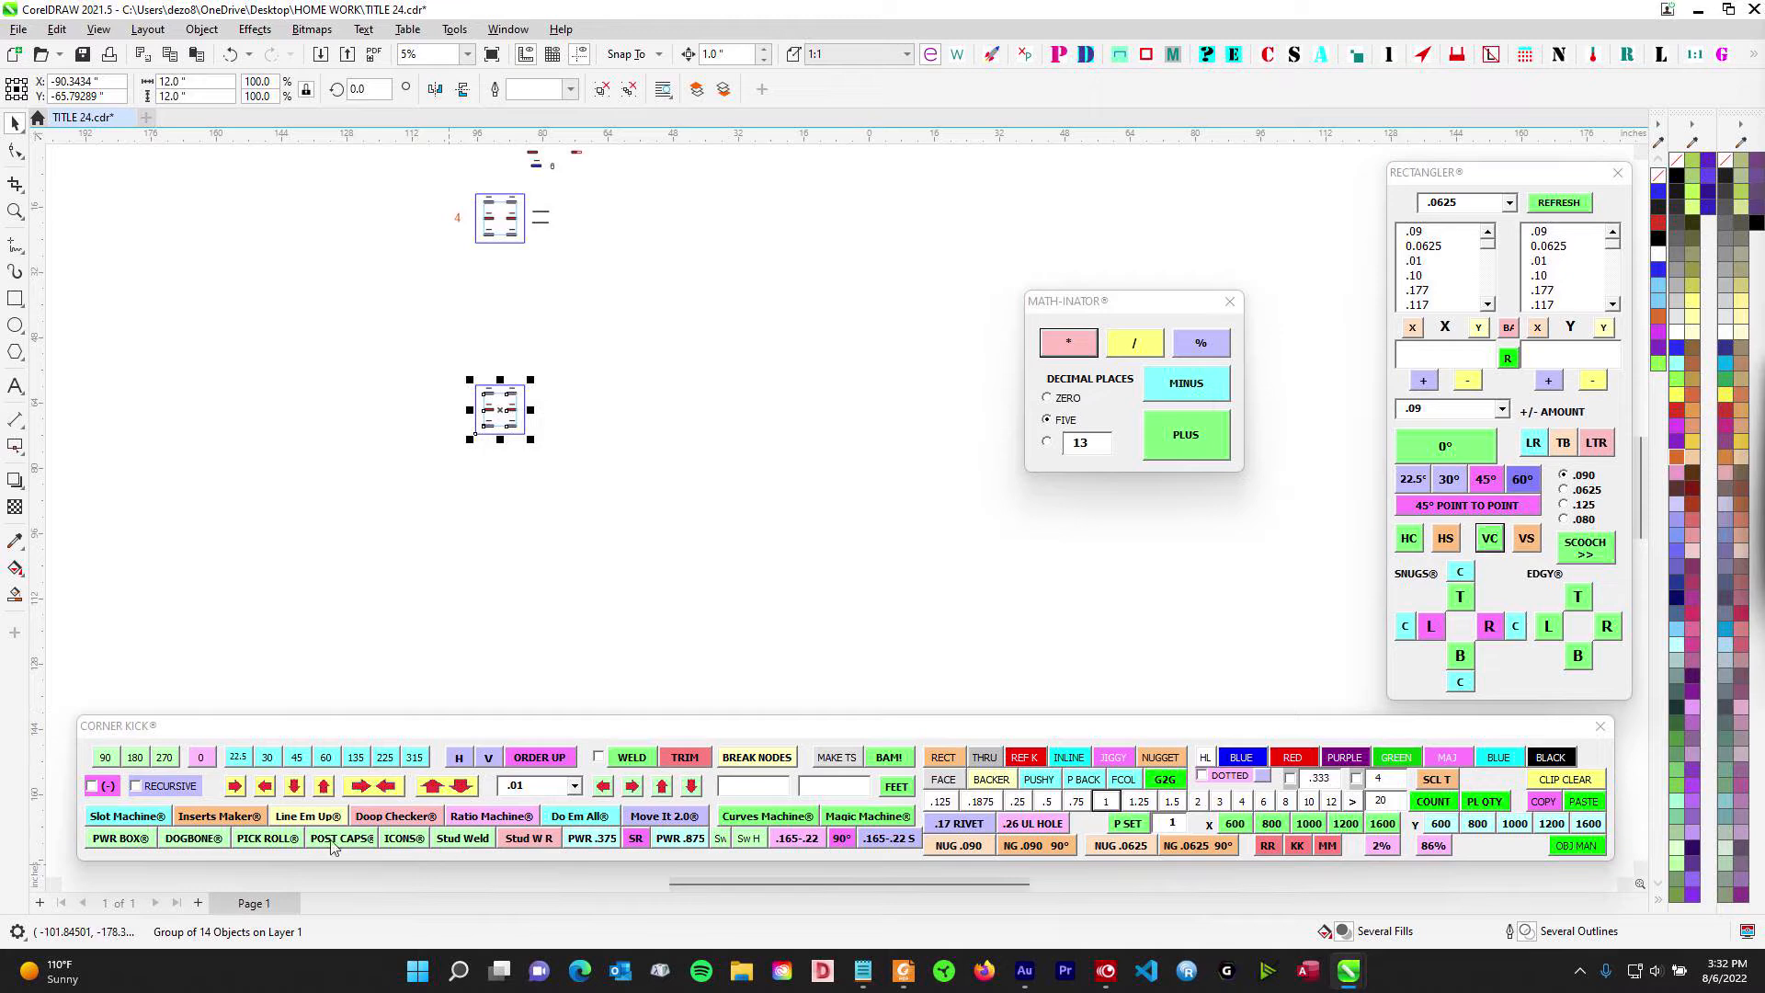
# - Repeat the grouped square with the Line Em Up tool into a grid of 8 columns by 4 rows with 0 spacing
pyautogui.click(275, 818)
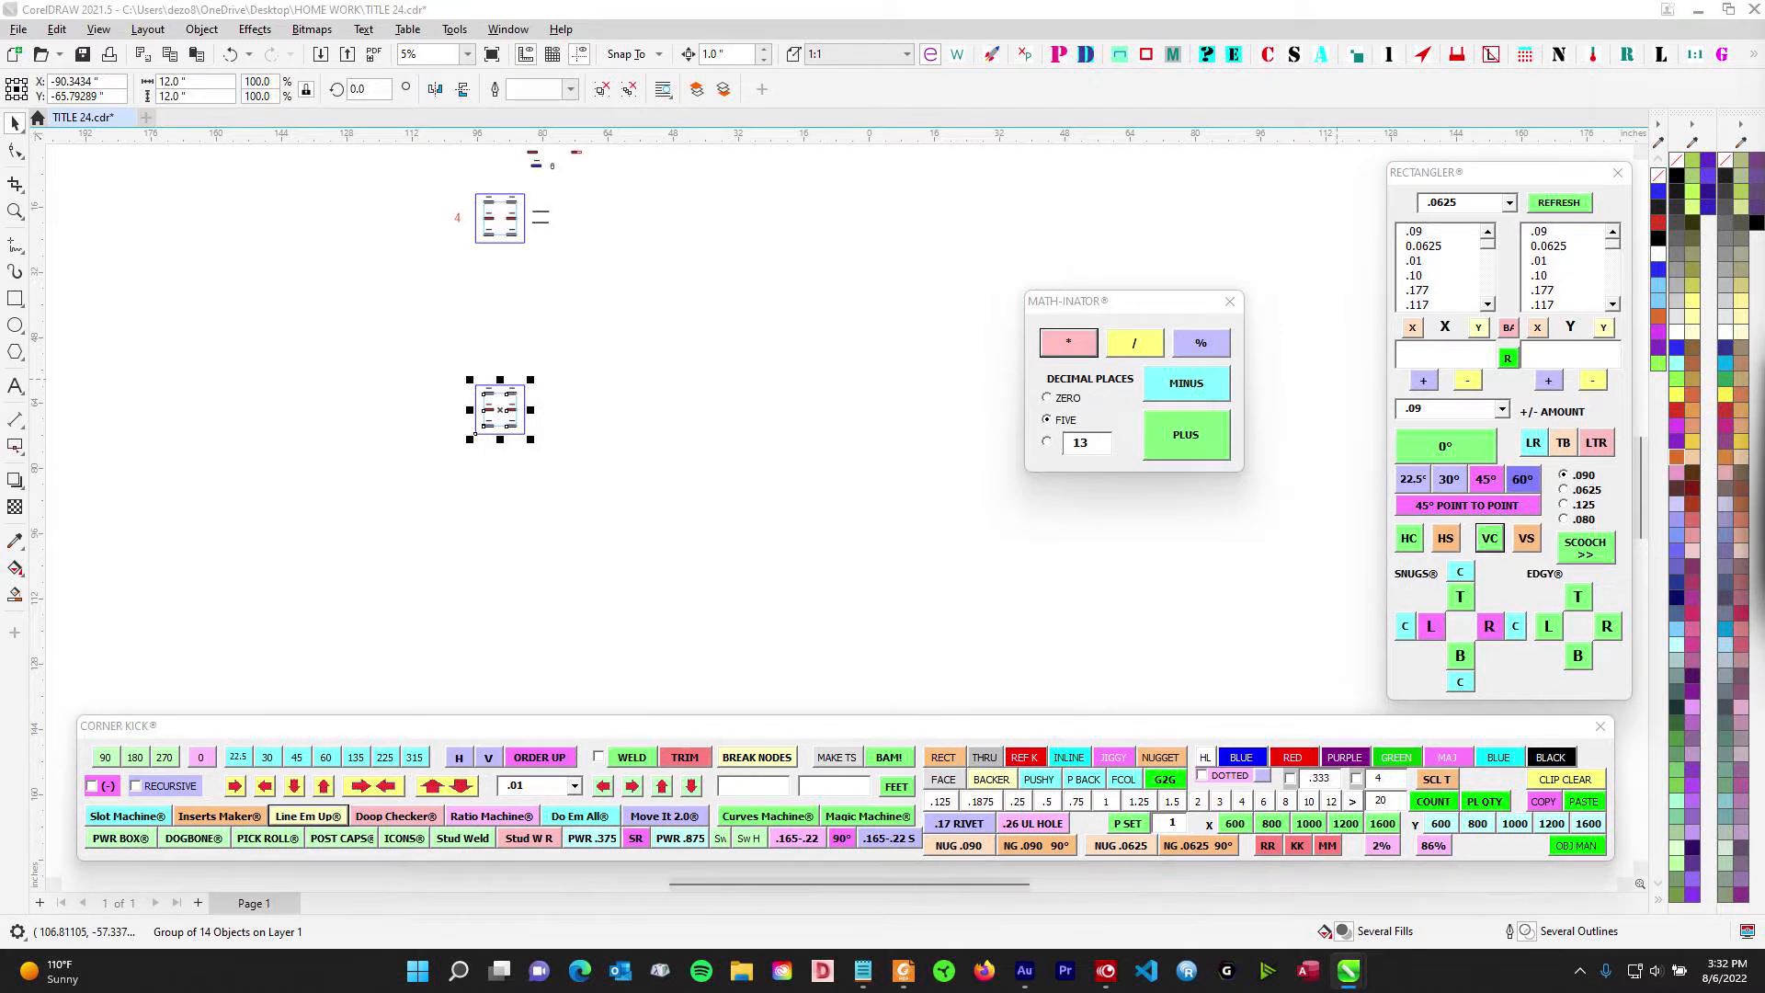
pyautogui.moveTo(925, 292); pyautogui.dragTo(821, 282)
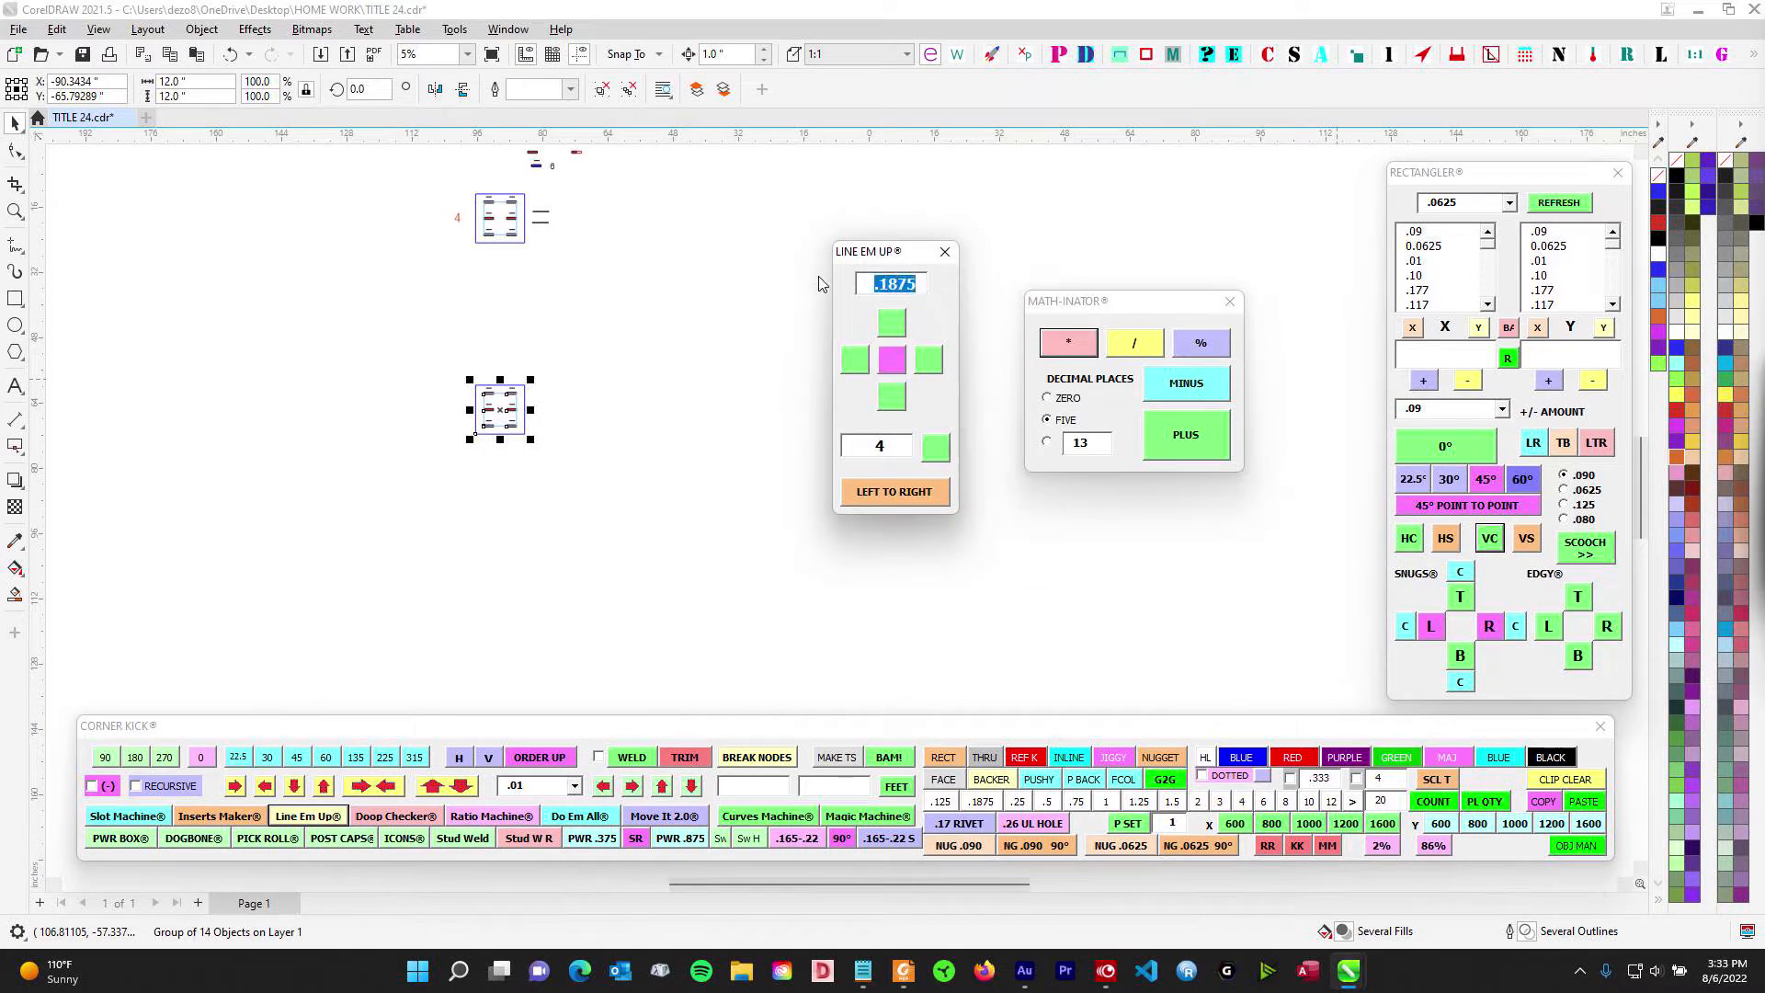
pyautogui.write('0')
pyautogui.click(928, 491)
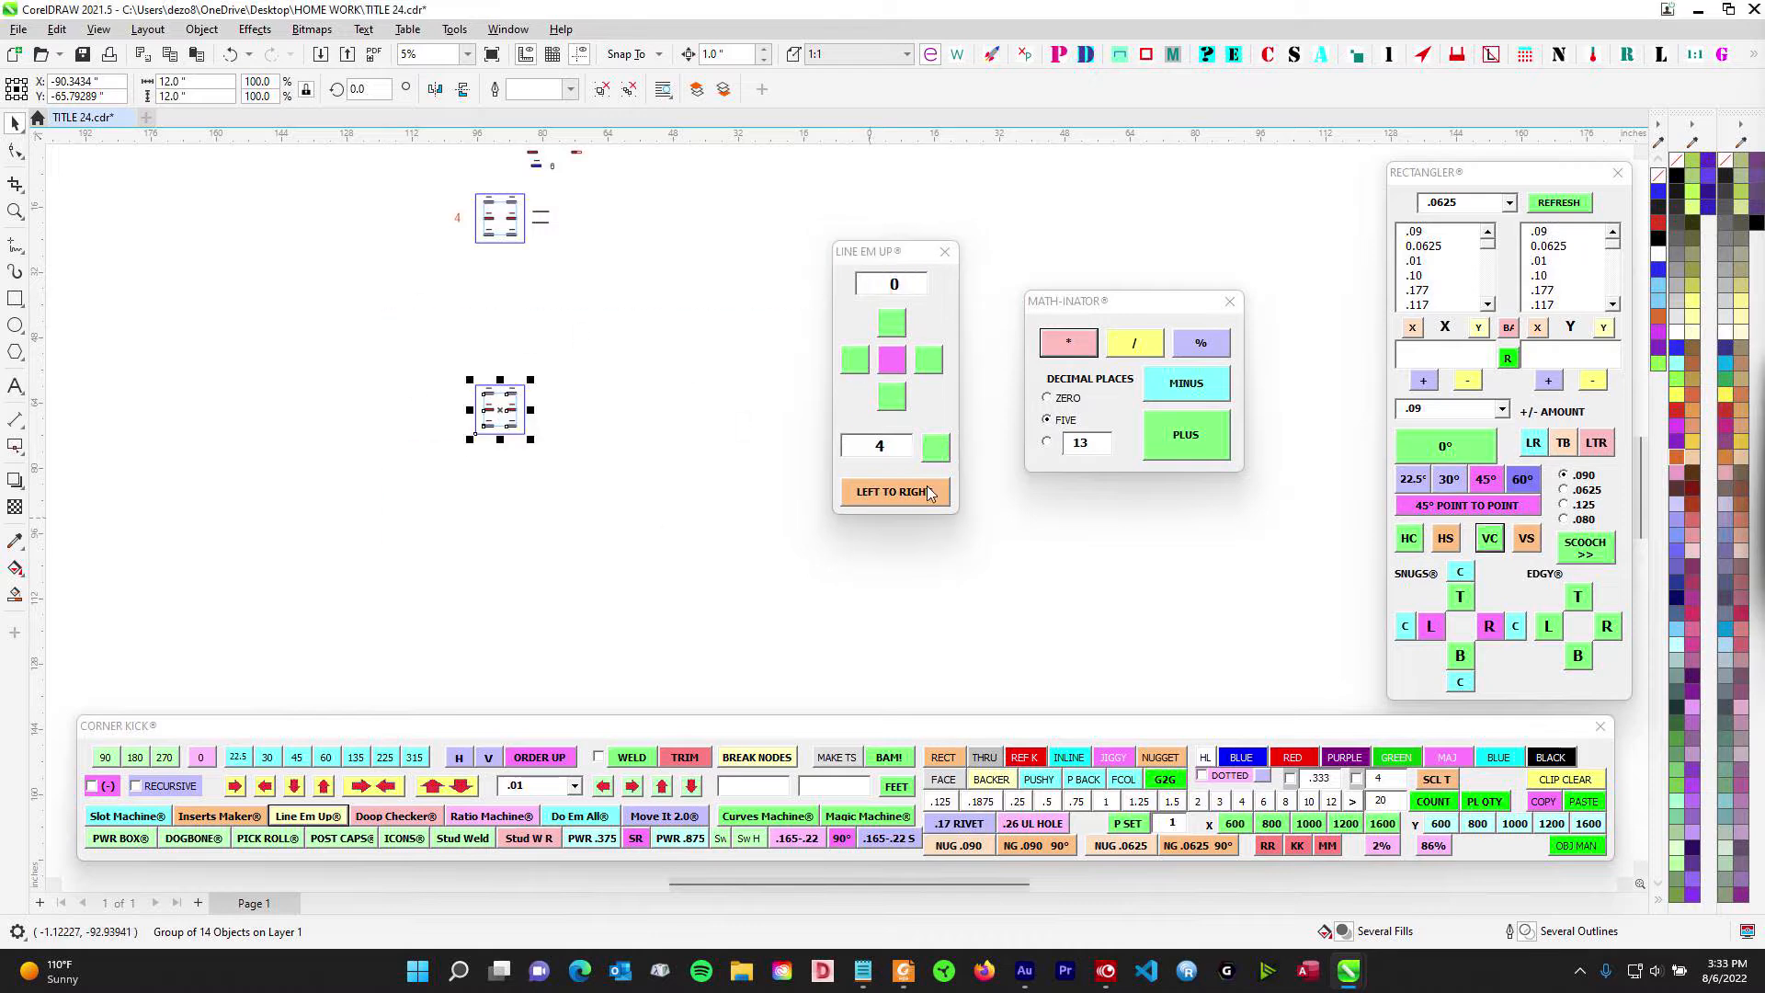
pyautogui.moveTo(896, 445); pyautogui.dragTo(639, 453)
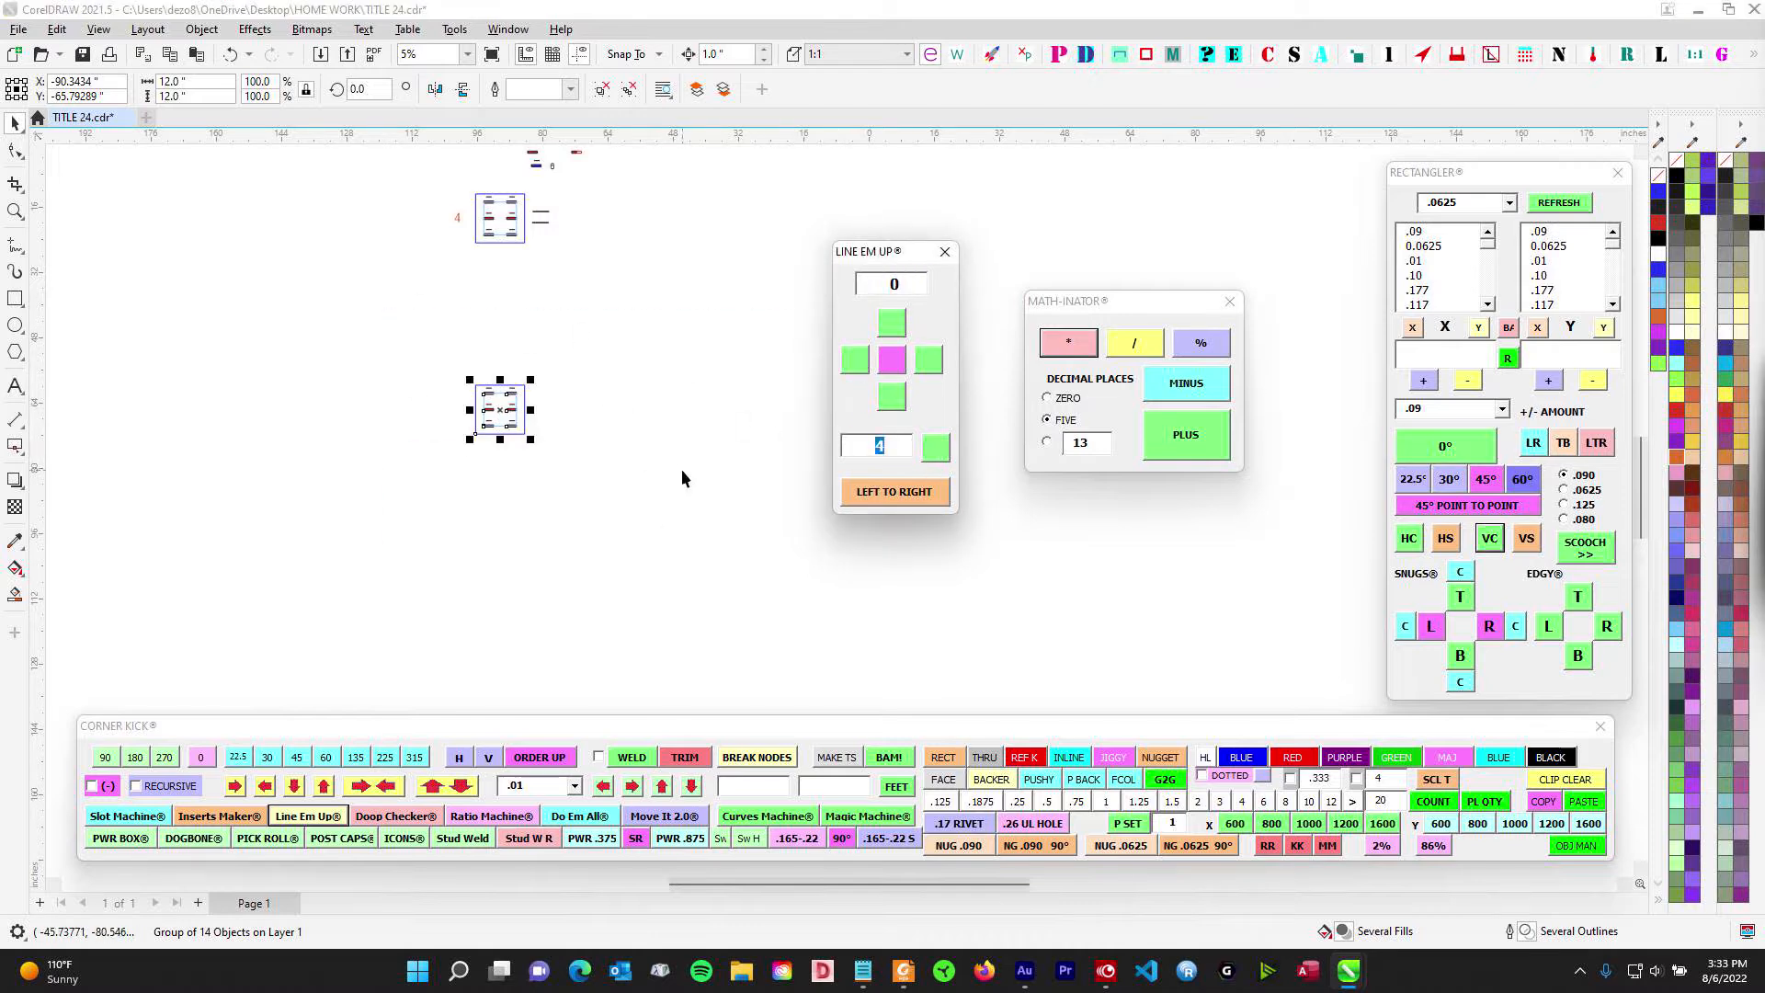
pyautogui.write('8')
pyautogui.click(933, 448)
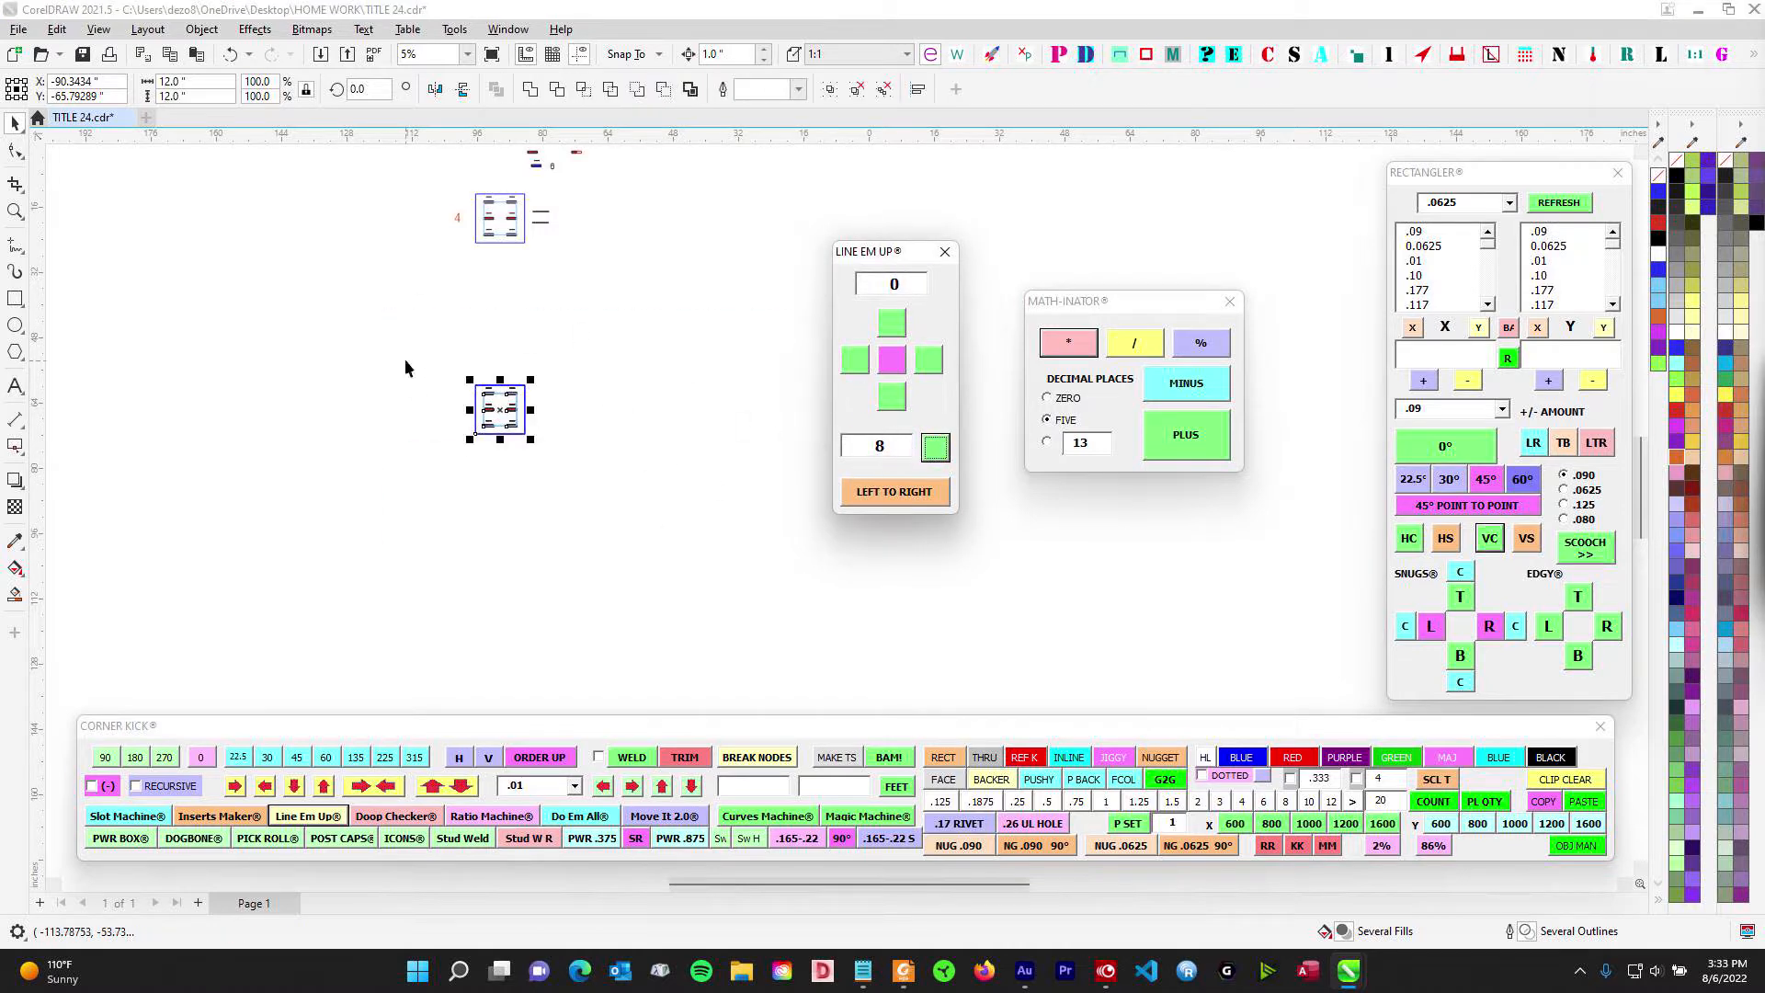
pyautogui.click(928, 359)
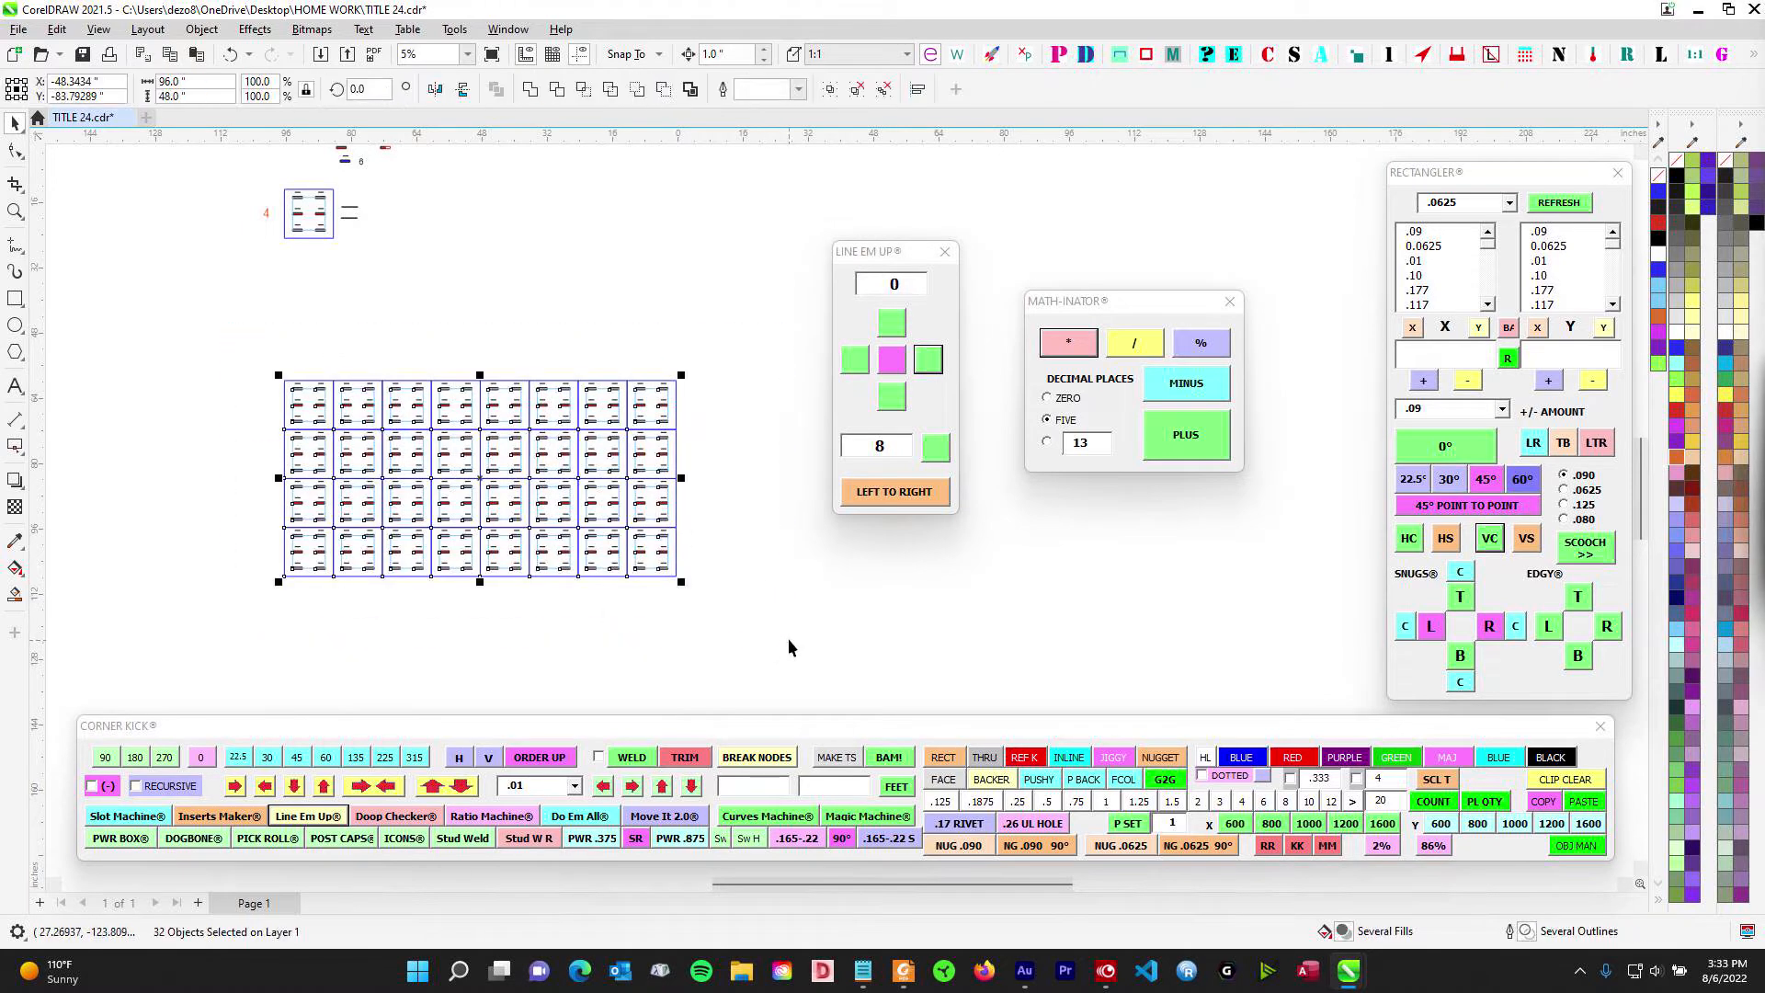
# - Move the Line Em Up window clear of the grid, and examine the calculated totals beside the original square
pyautogui.moveTo(901, 256); pyautogui.dragTo(1258, 264)
pyautogui.scroll(-2, 923, 395)
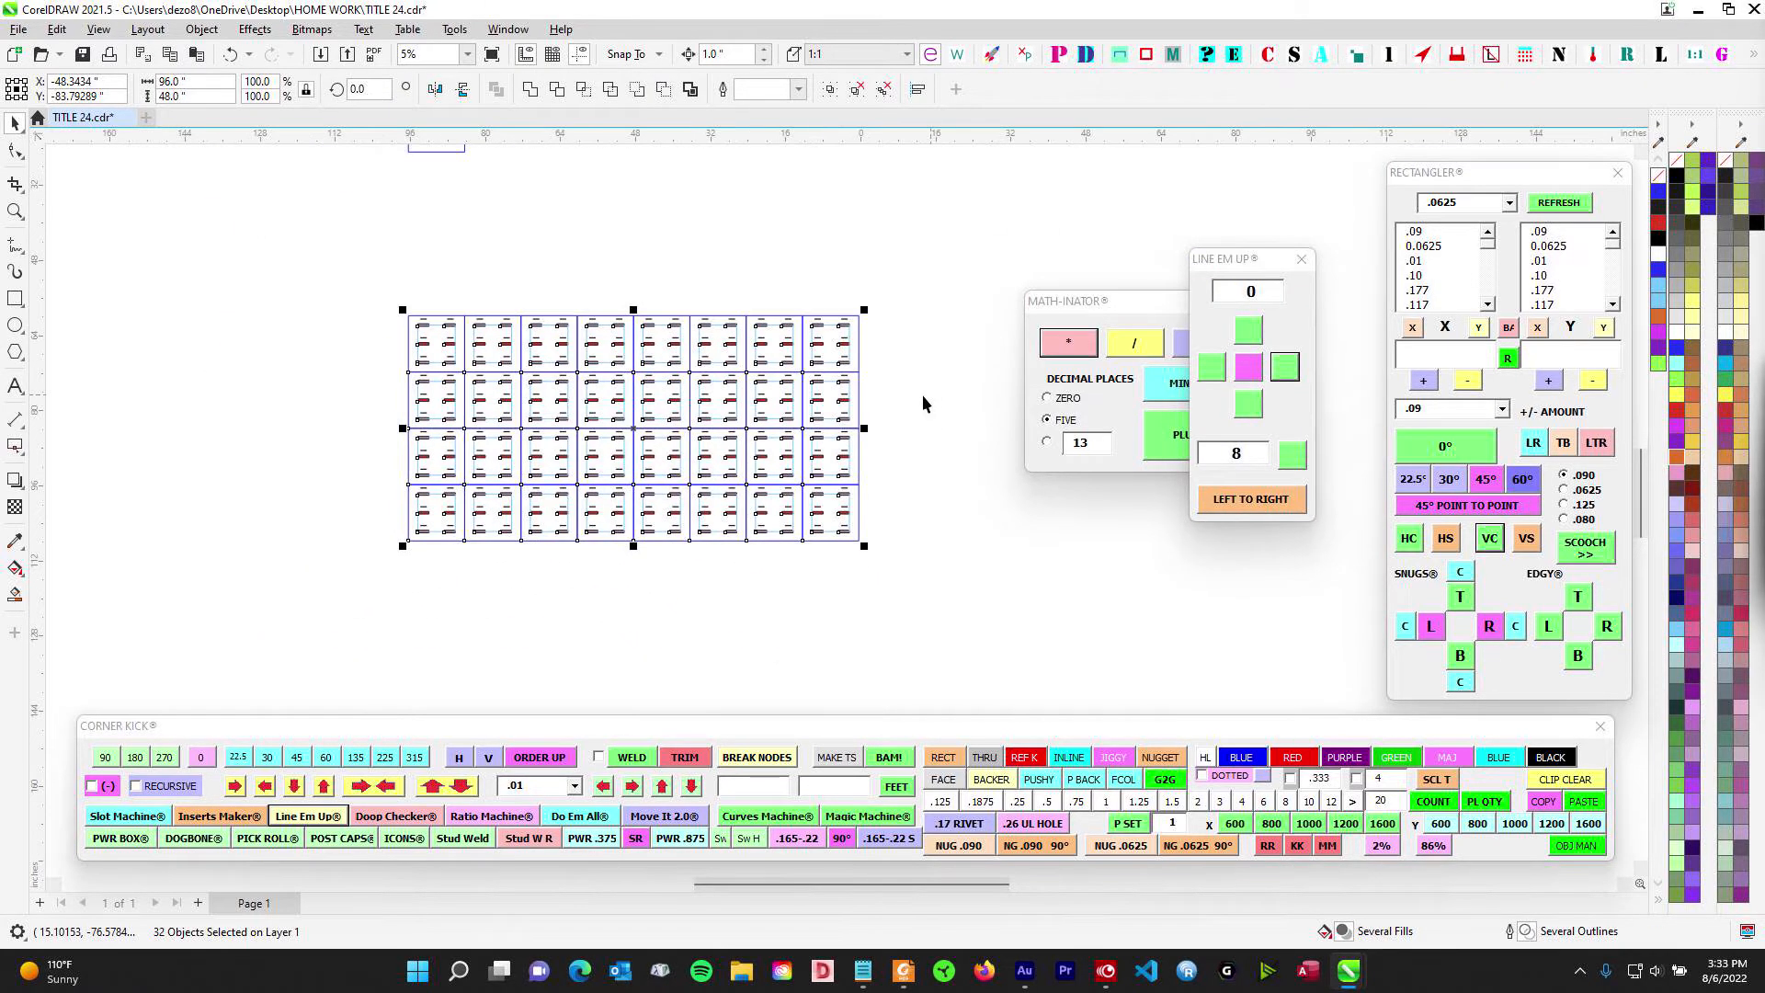
pyautogui.scroll(4, 731, 385)
pyautogui.moveTo(617, 245); pyautogui.dragTo(853, 362)
pyautogui.scroll(1, 905, 221)
pyautogui.scroll(3, 822, 260)
pyautogui.scroll(-4, 854, 357)
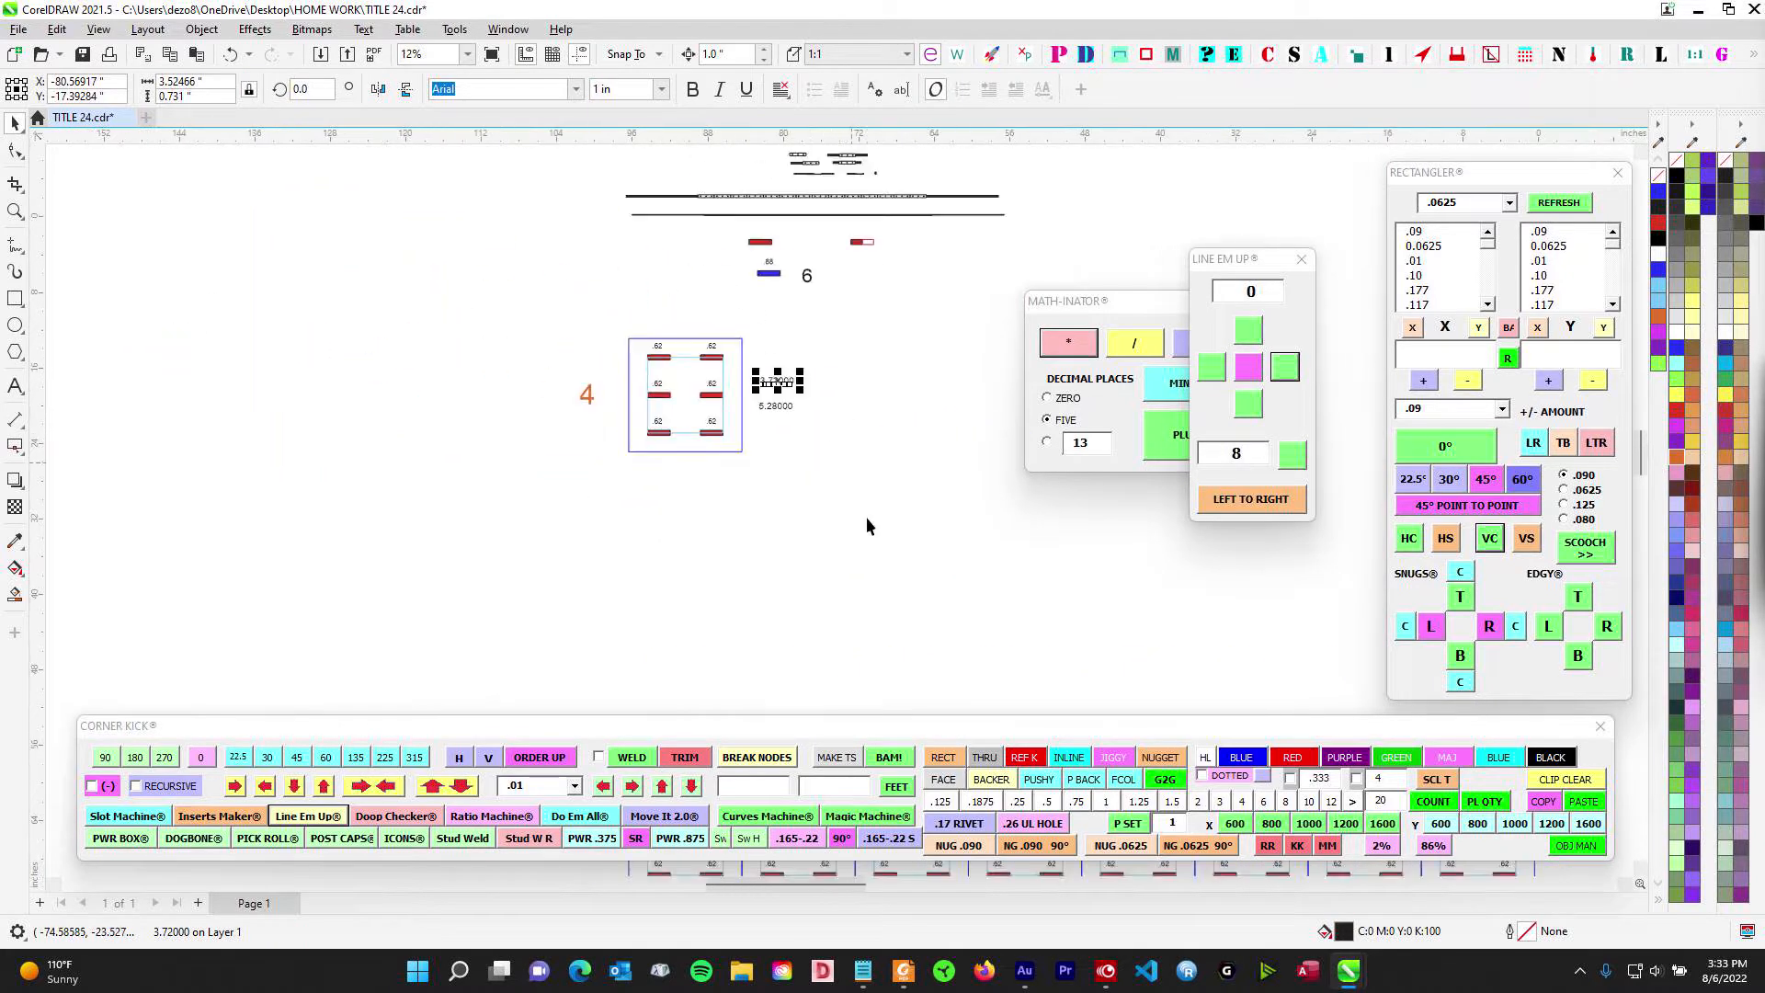
# - Create a 96 by 48 inch boundary rectangle from the whole grid, and move it to the left of the grid
pyautogui.scroll(-1, 367, 354)
pyautogui.moveTo(386, 338); pyautogui.dragTo(963, 475)
pyautogui.scroll(-1, 1068, 625)
pyautogui.scroll(1, 655, 374)
pyautogui.click(889, 756)
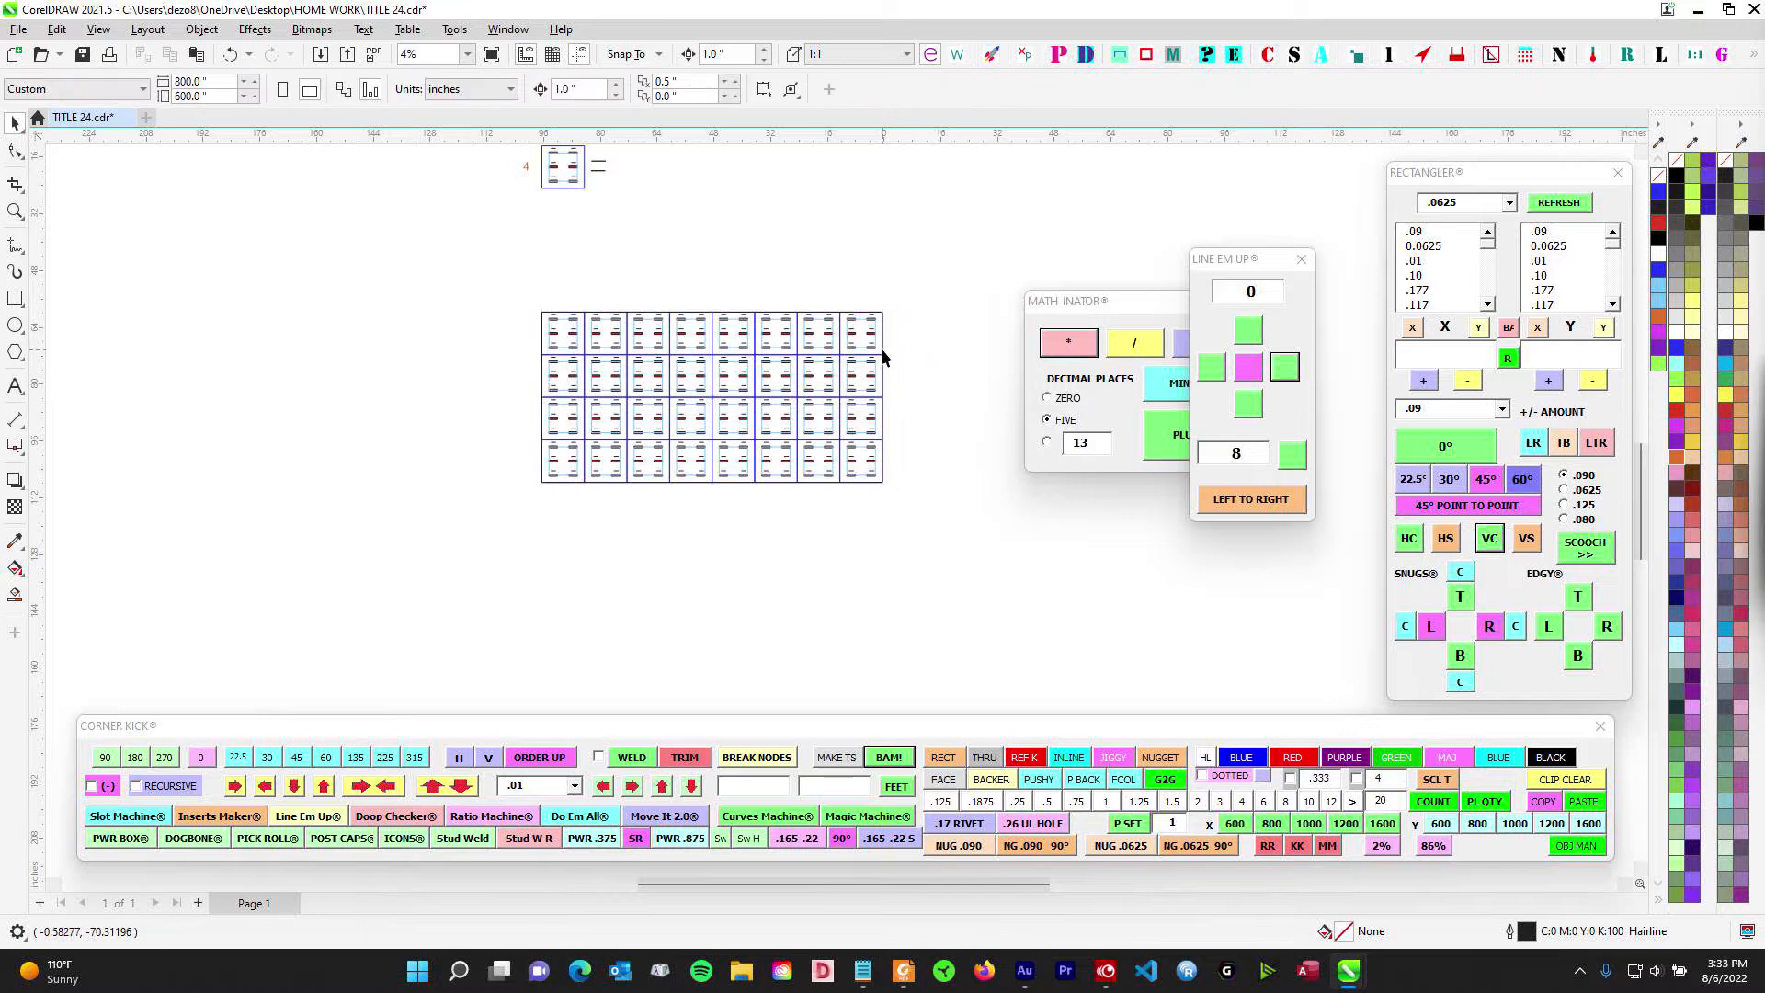
pyautogui.scroll(-1, 883, 355)
pyautogui.moveTo(791, 386); pyautogui.dragTo(431, 460)
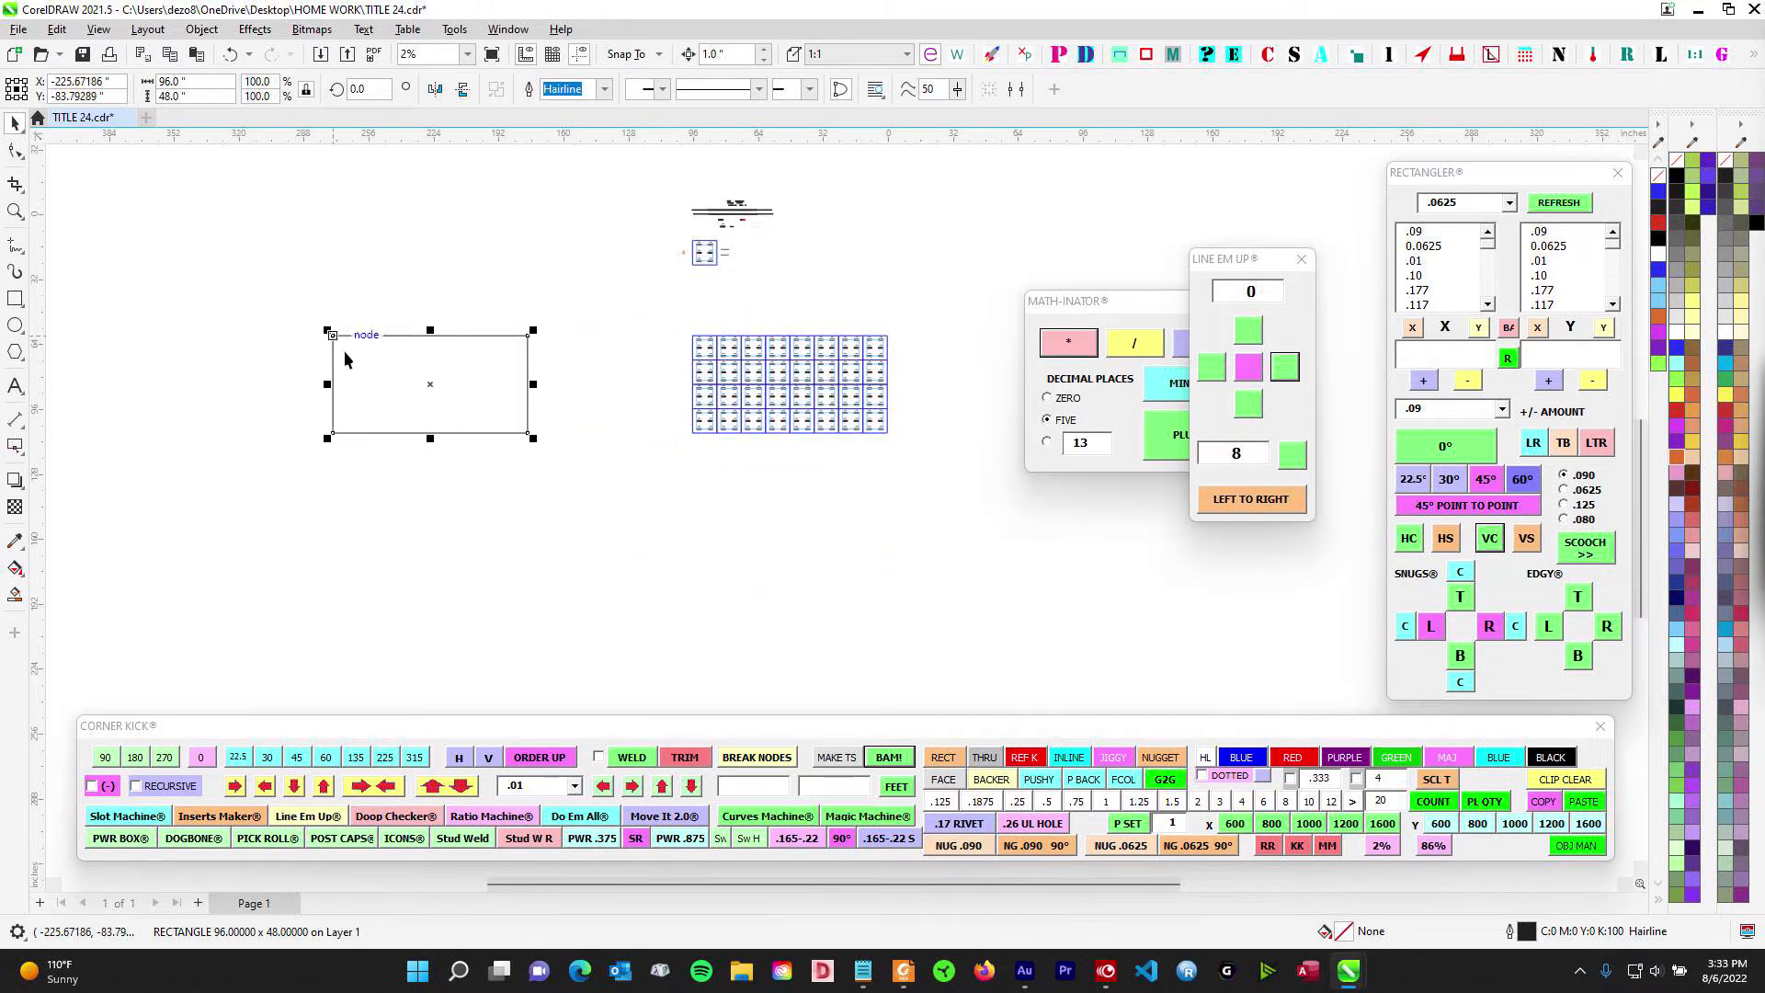
# - Calculate the rectangle's area in square feet with the Curves Machine tool, and move the resulting text above the rectangle
pyautogui.click(775, 817)
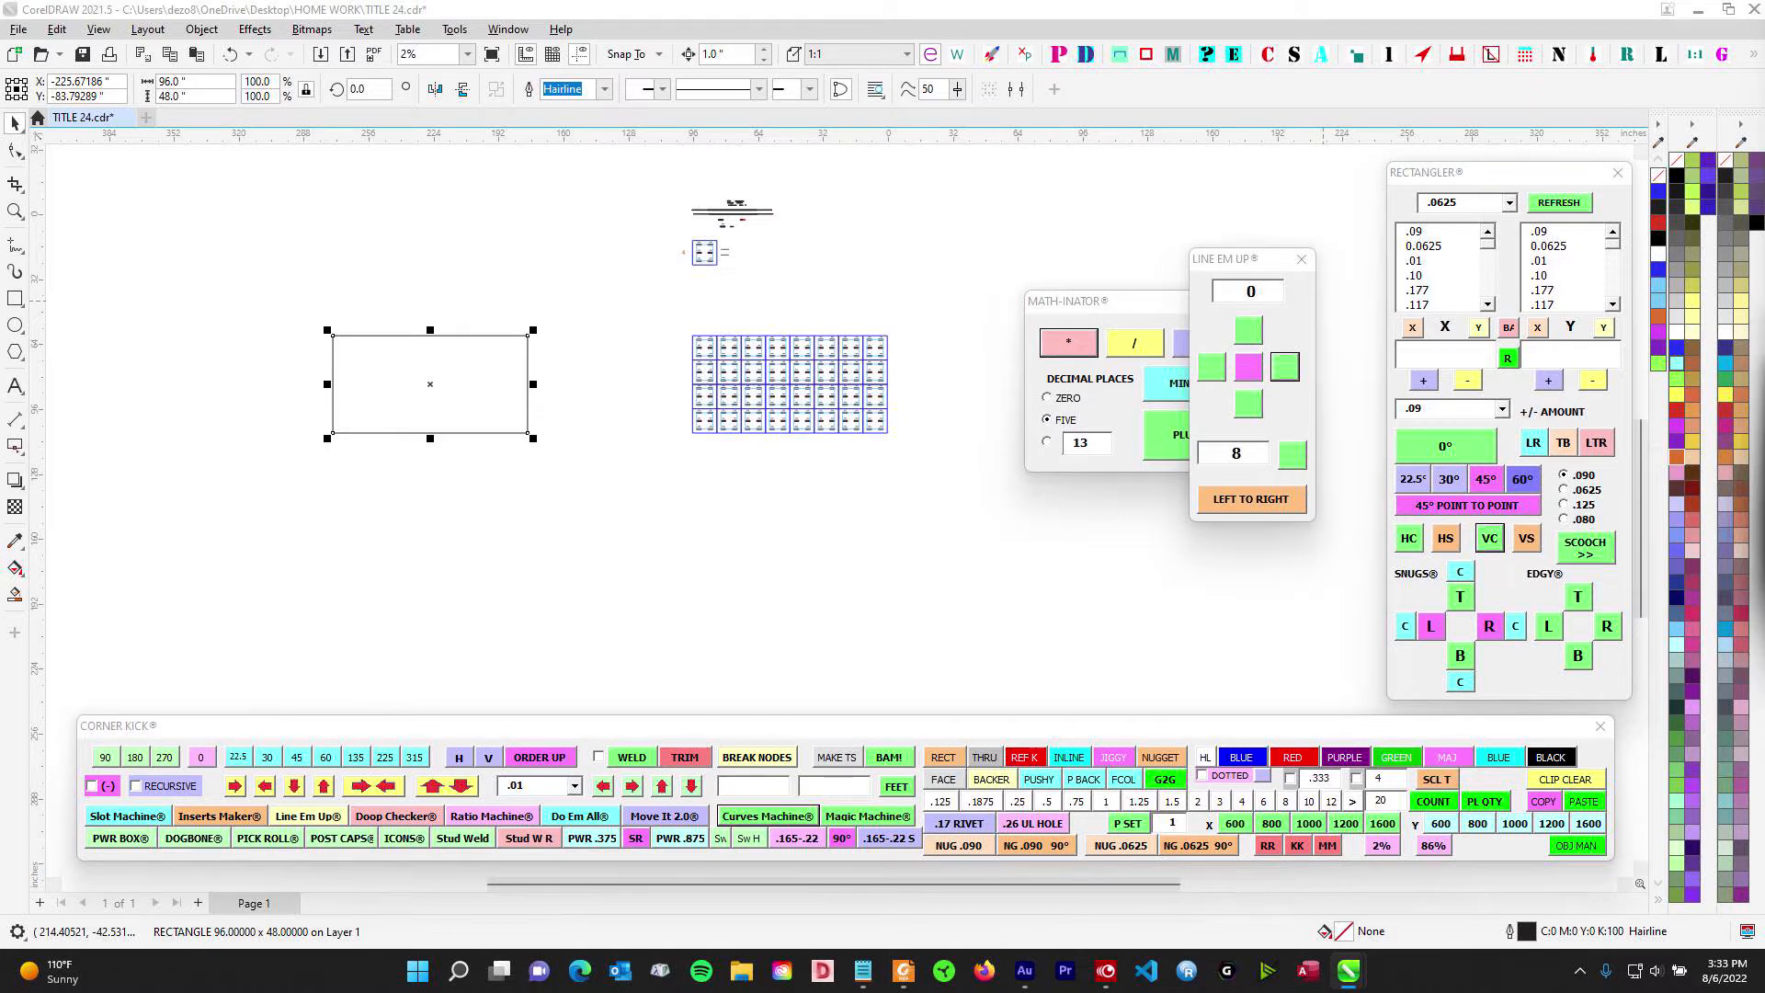
pyautogui.click(1147, 411)
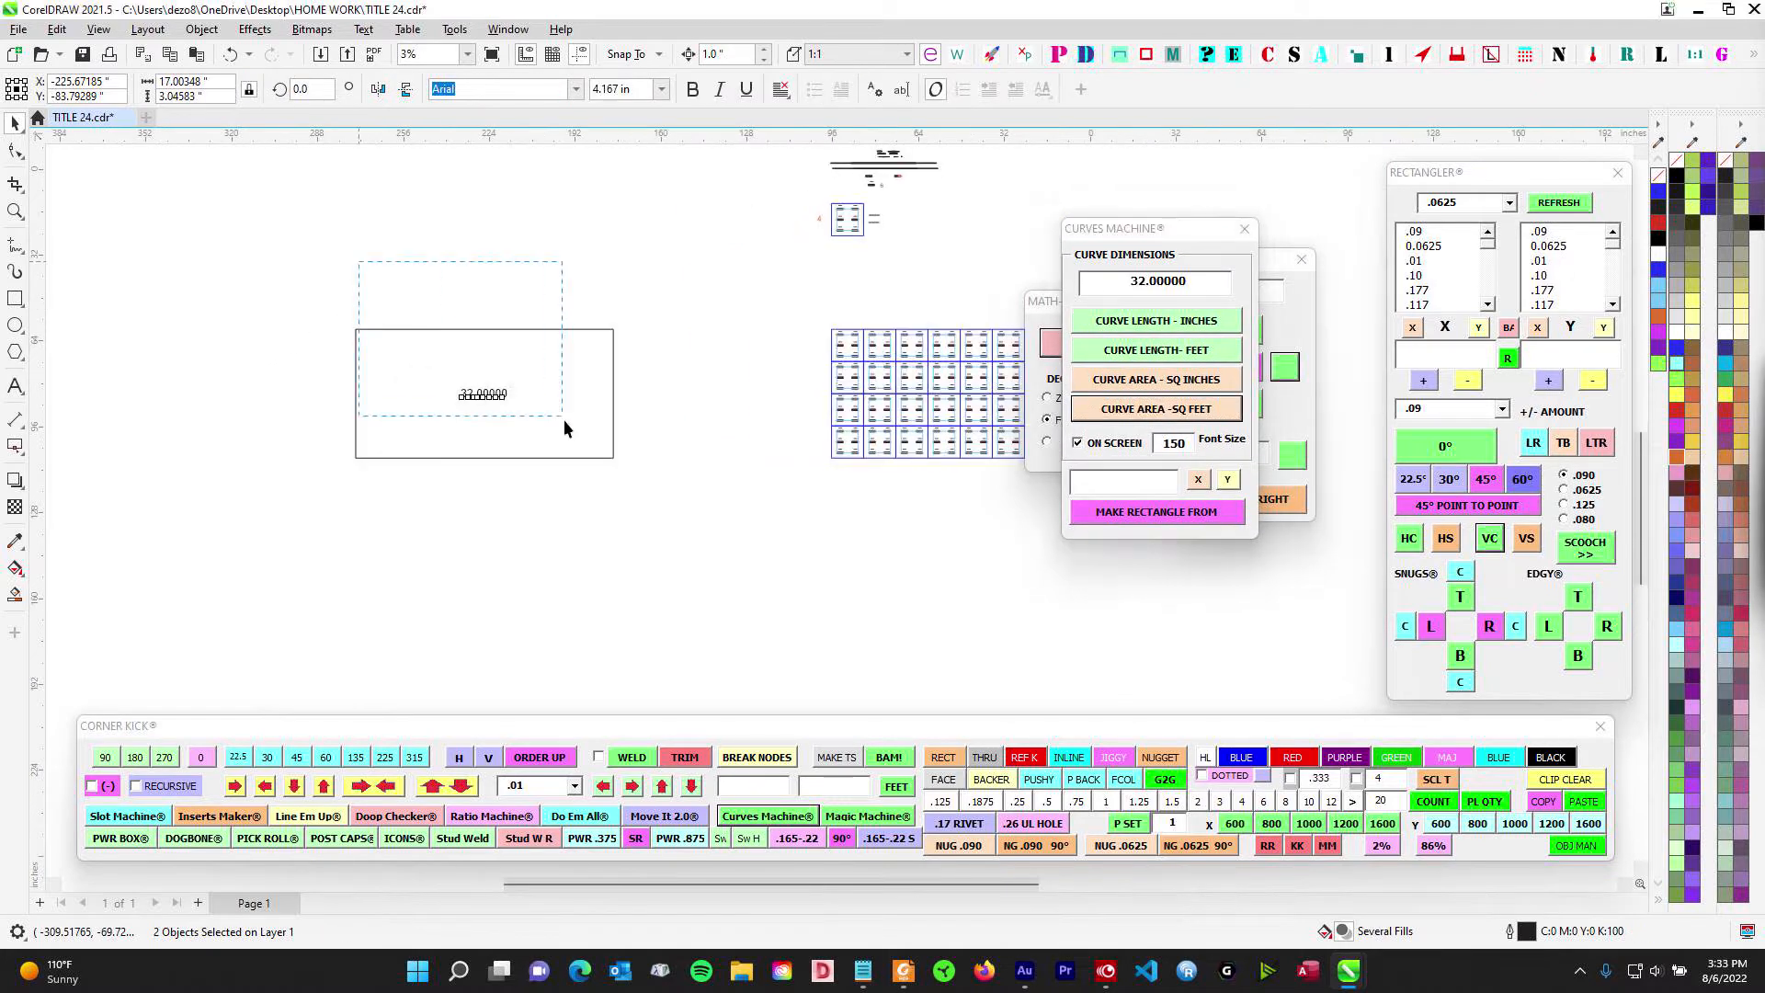
pyautogui.press('Up')
pyautogui.press('Up')
pyautogui.press('Up')
pyautogui.press('Up')
pyautogui.press('Up')
pyautogui.press('Up')
pyautogui.press('Up')
pyautogui.press('Up')
pyautogui.press('Up')
pyautogui.press('Up')
pyautogui.press('Up')
pyautogui.press('Up')
pyautogui.press('Up')
pyautogui.press('Up')
pyautogui.press('Up')
pyautogui.press('Up')
pyautogui.press('Up')
pyautogui.press('Up')
pyautogui.press('Up')
pyautogui.press('Up')
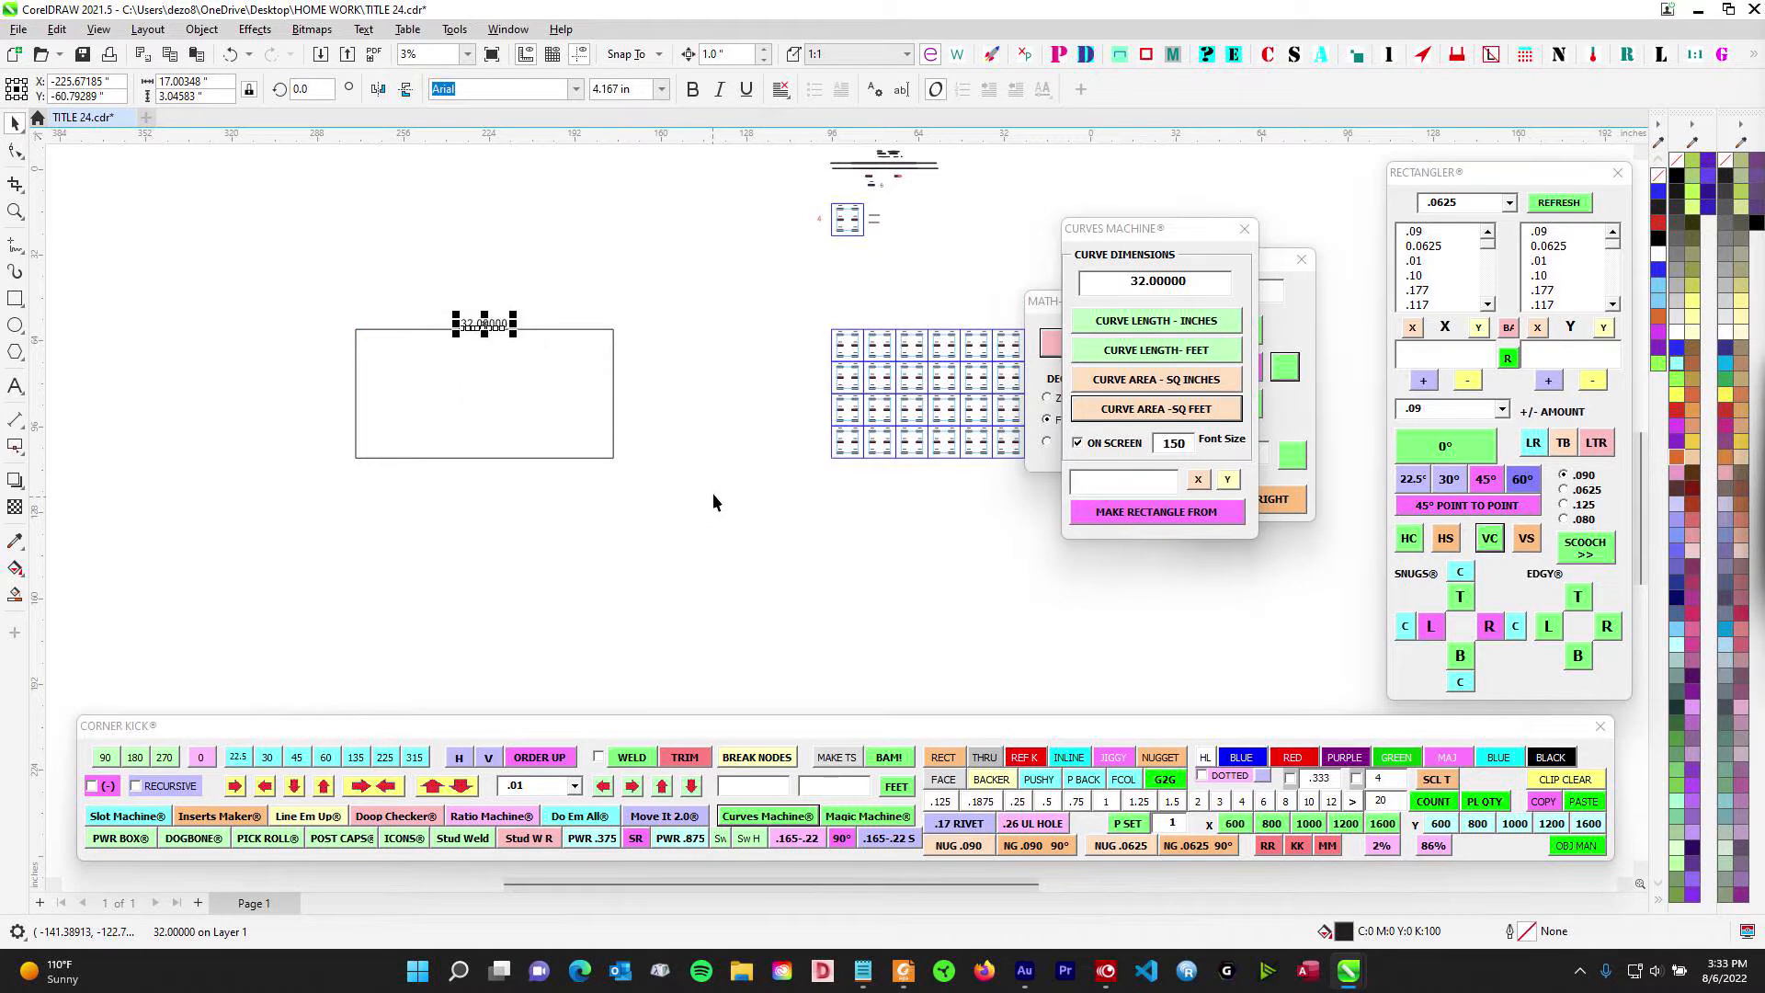
pyautogui.click(622, 348)
pyautogui.moveTo(454, 298); pyautogui.dragTo(411, 309)
pyautogui.scroll(3, 411, 309)
pyautogui.click(479, 337)
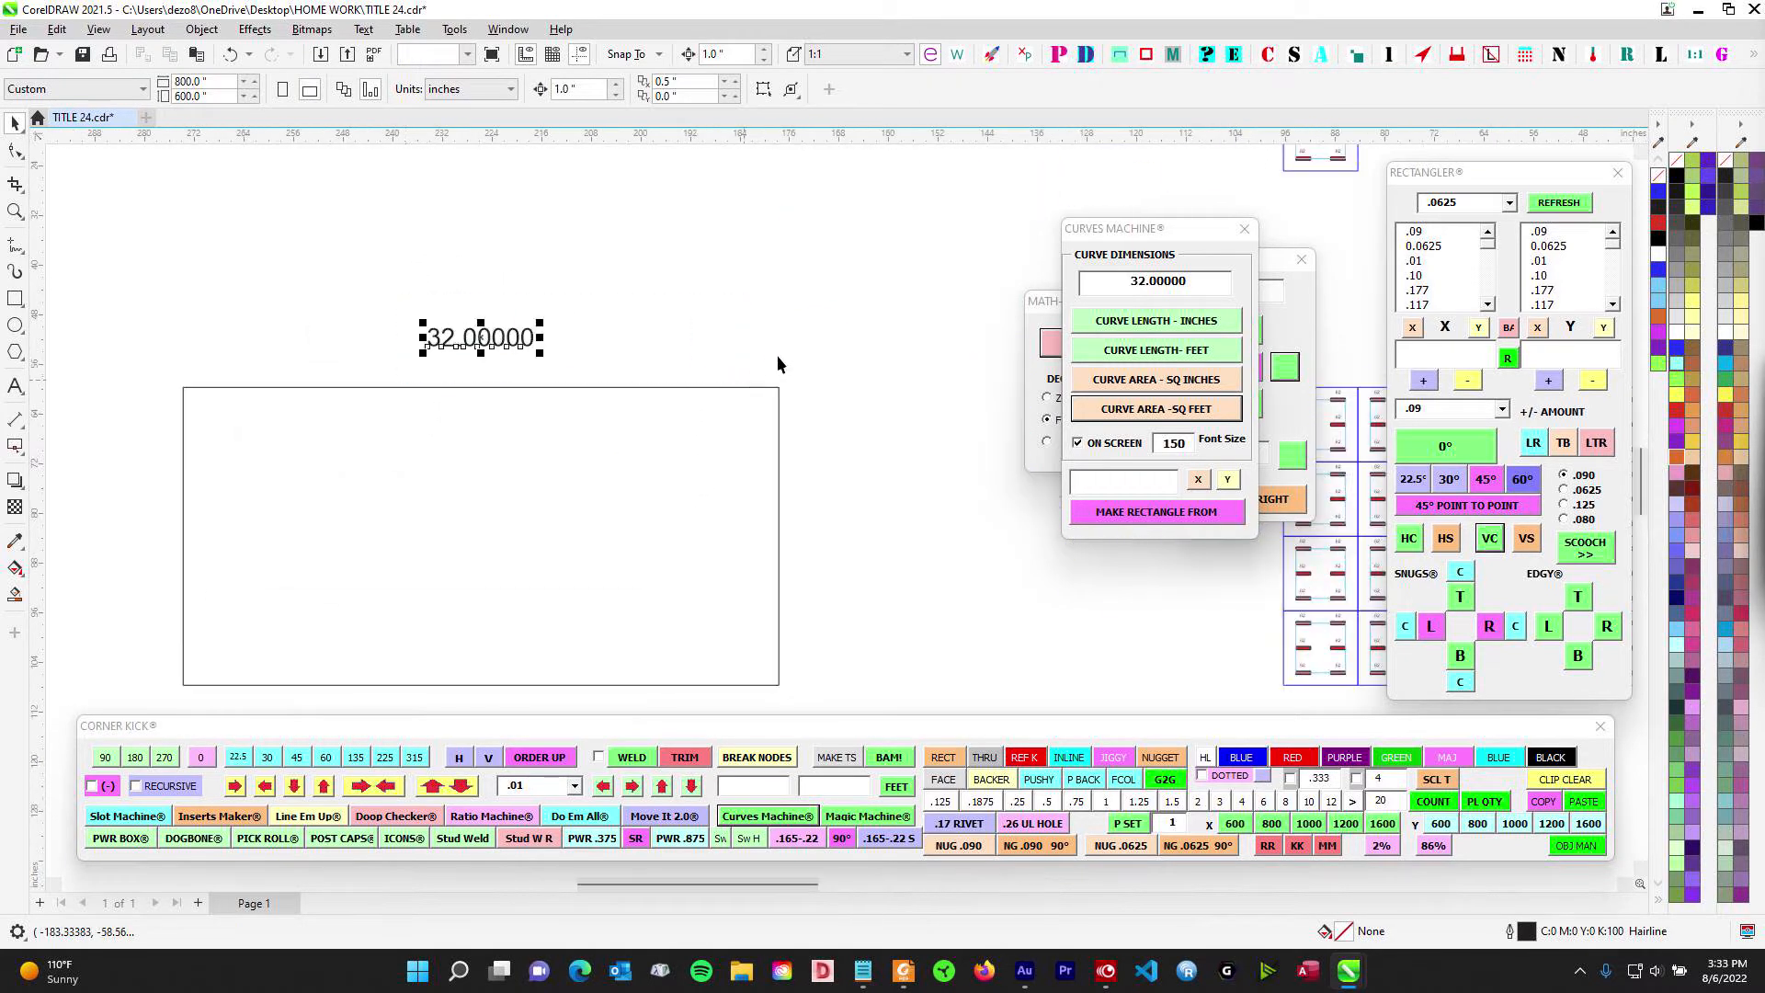
# - Switch to Foxit PDF Reader and enter 32 as the sign area in table F of TESTER.pdf
pyautogui.scroll(-1, 809, 359)
pyautogui.moveTo(809, 360); pyautogui.dragTo(336, 338)
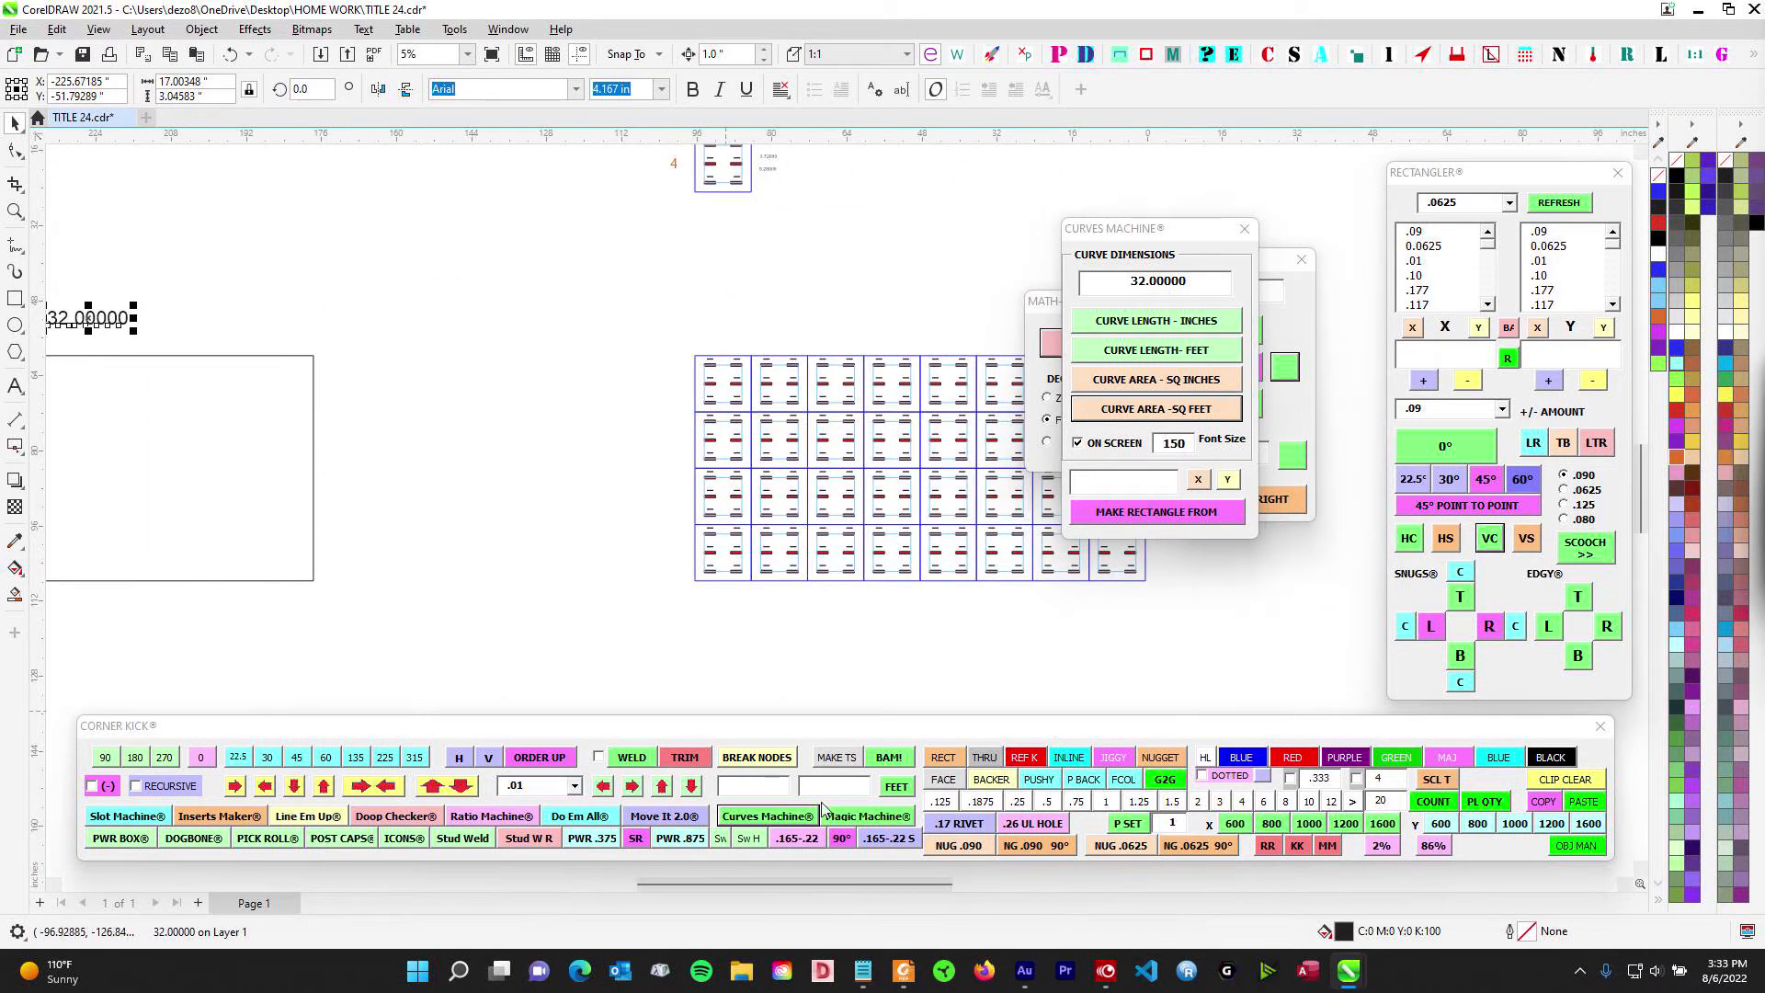
pyautogui.click(903, 970)
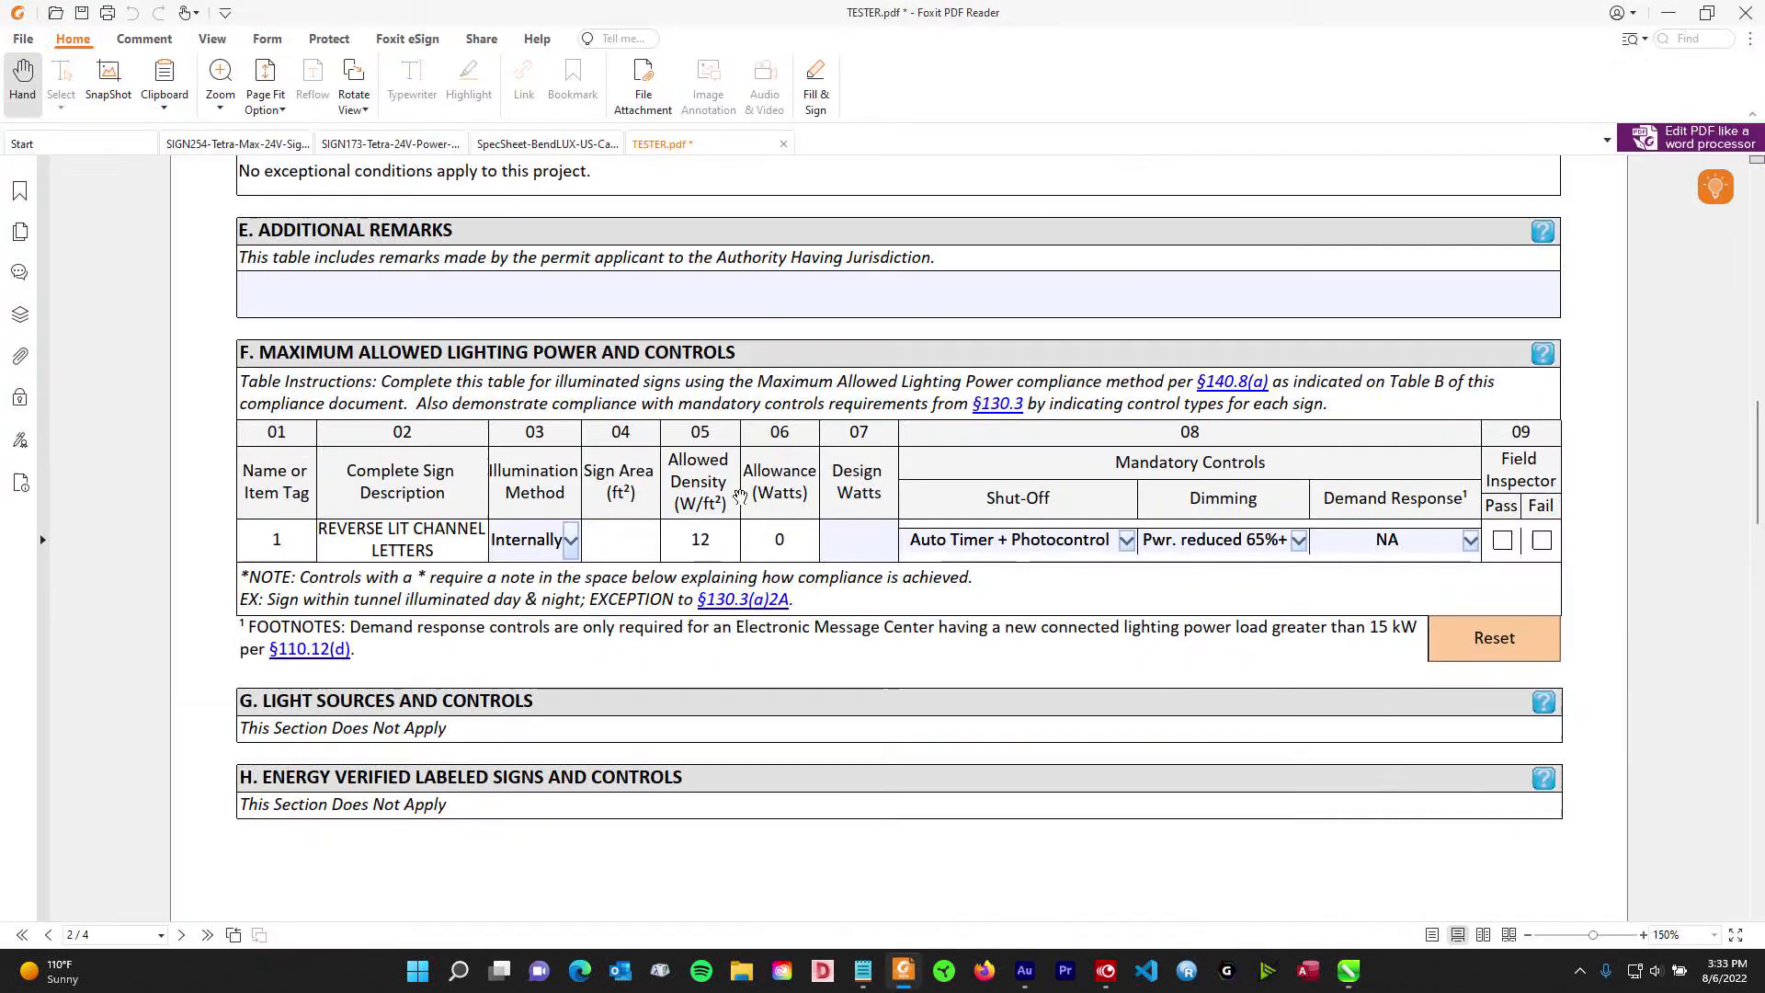
pyautogui.click(656, 546)
pyautogui.write('32')
pyautogui.click(717, 544)
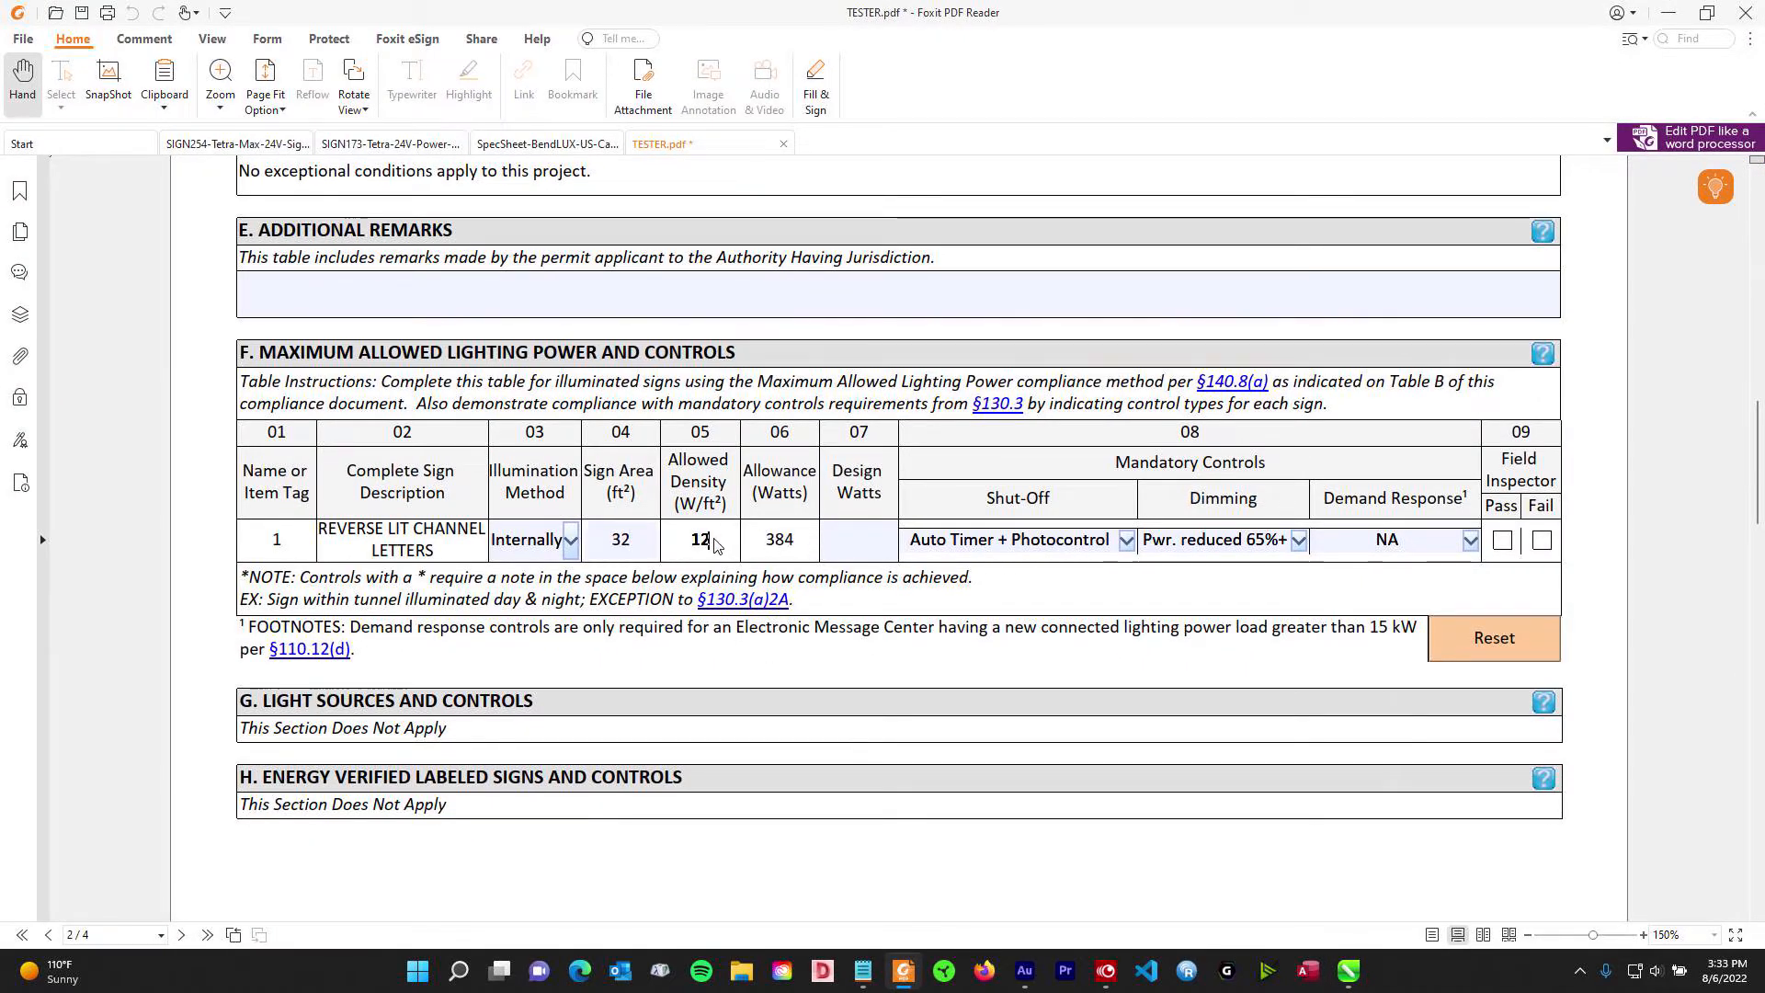
pyautogui.click(795, 546)
pyautogui.click(625, 544)
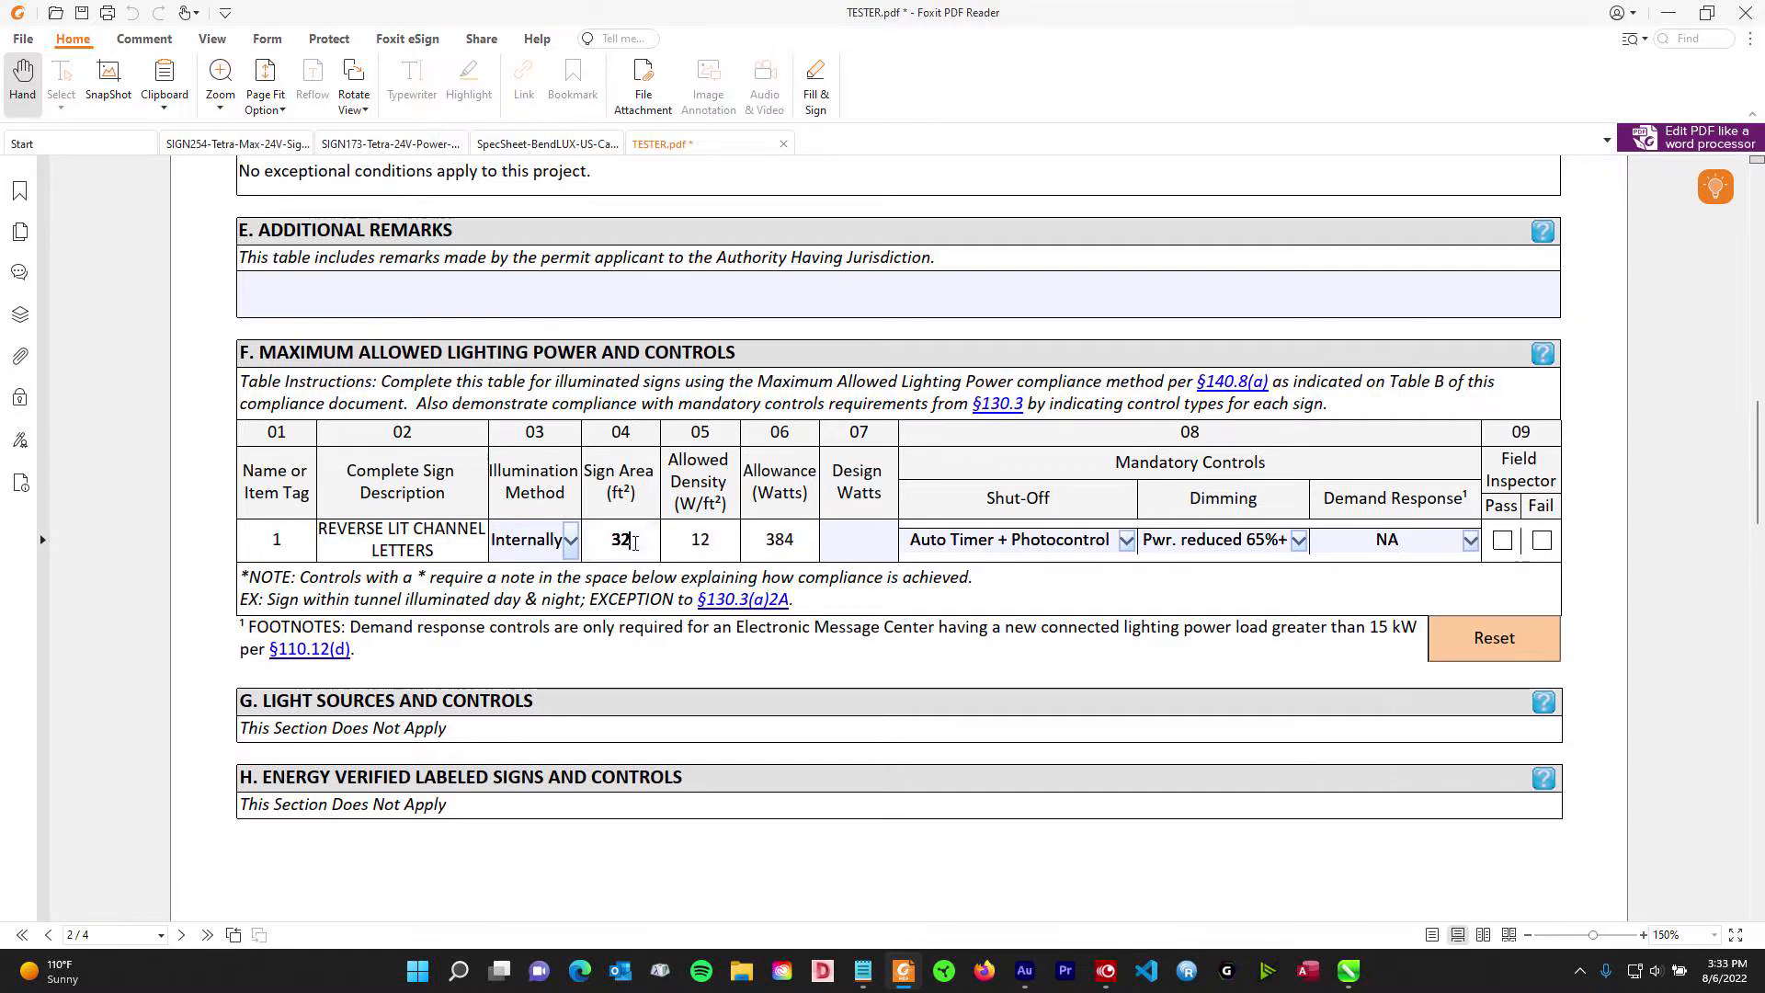
pyautogui.scroll(-3, 701, 547)
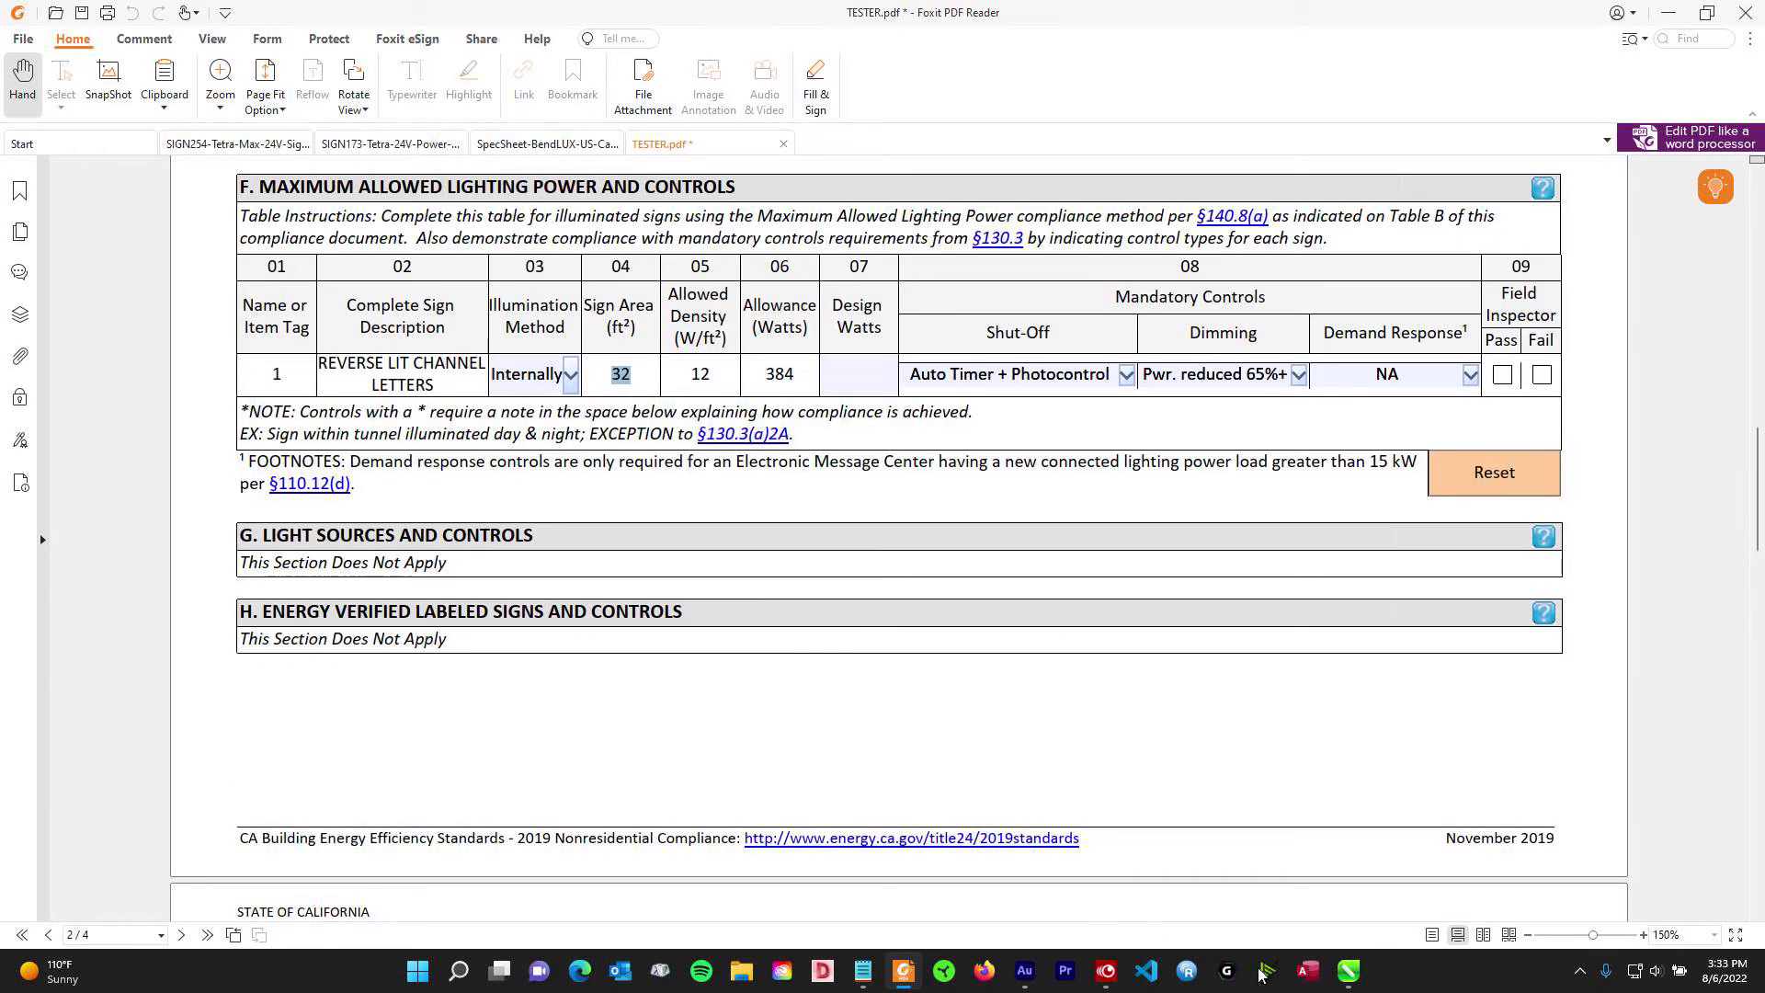
# - Return to CorelDRAW and close the Curves Machine, Line Em Up and Math-inator windows
pyautogui.click(1348, 975)
pyautogui.moveTo(844, 305); pyautogui.dragTo(542, 276)
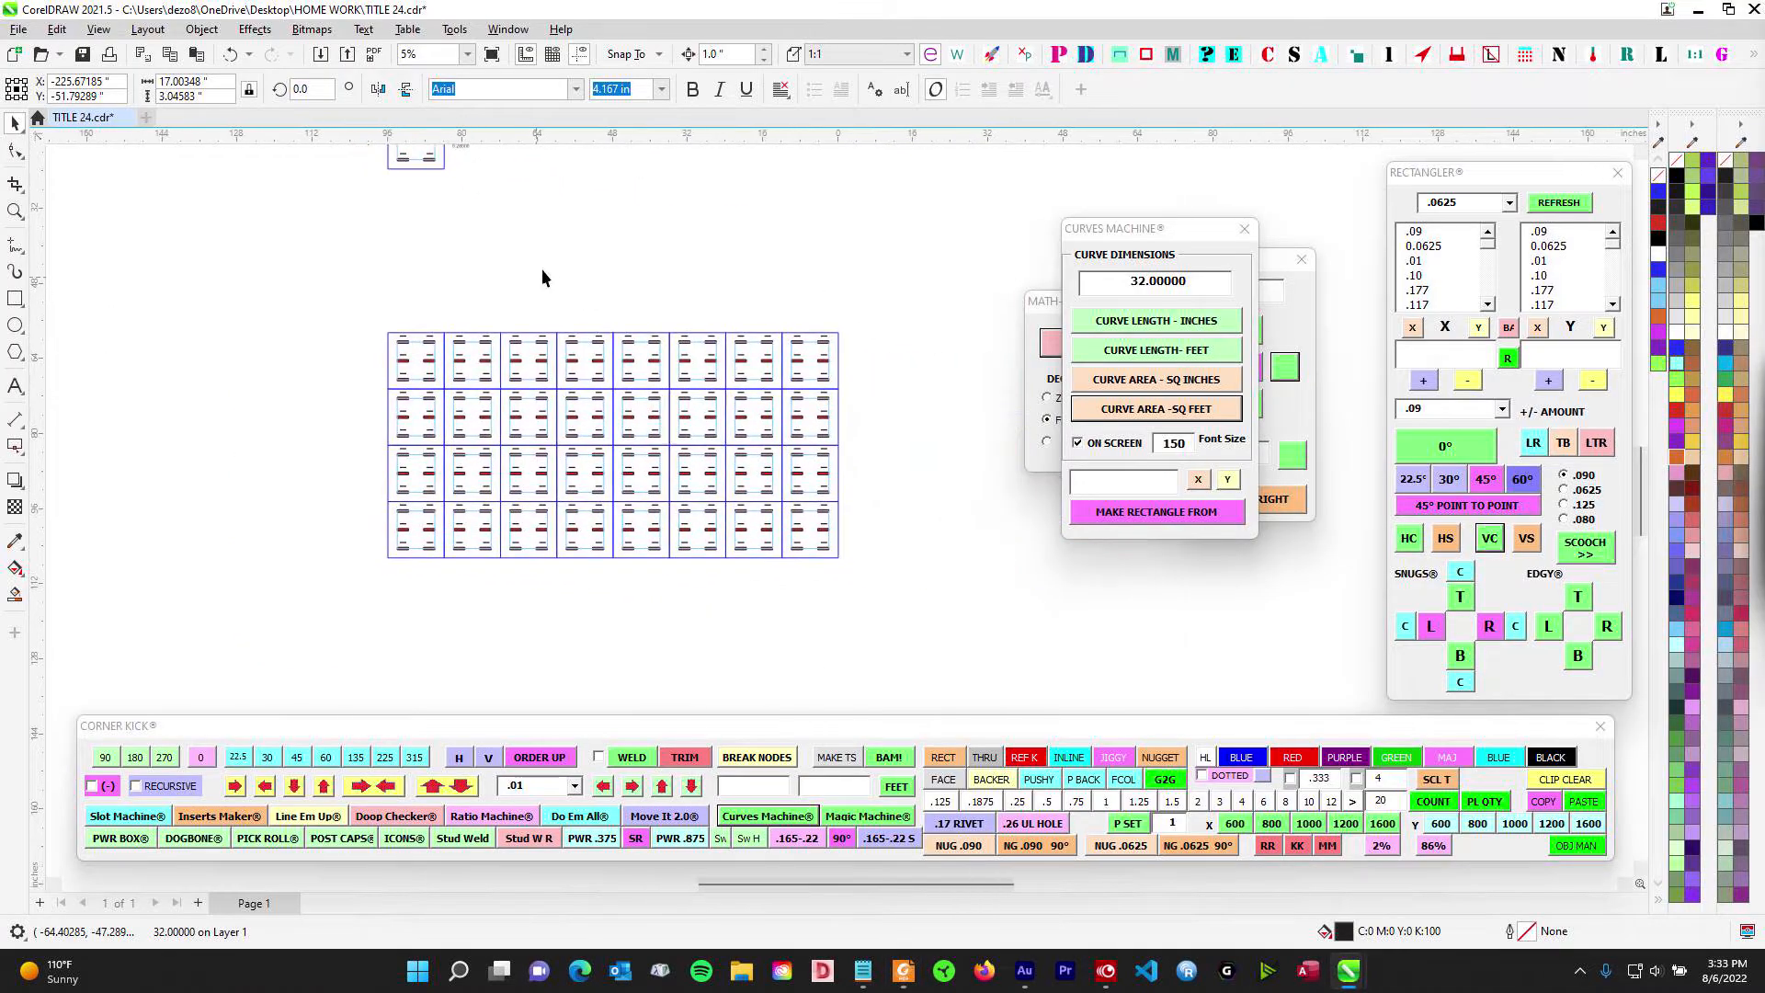
pyautogui.click(1301, 263)
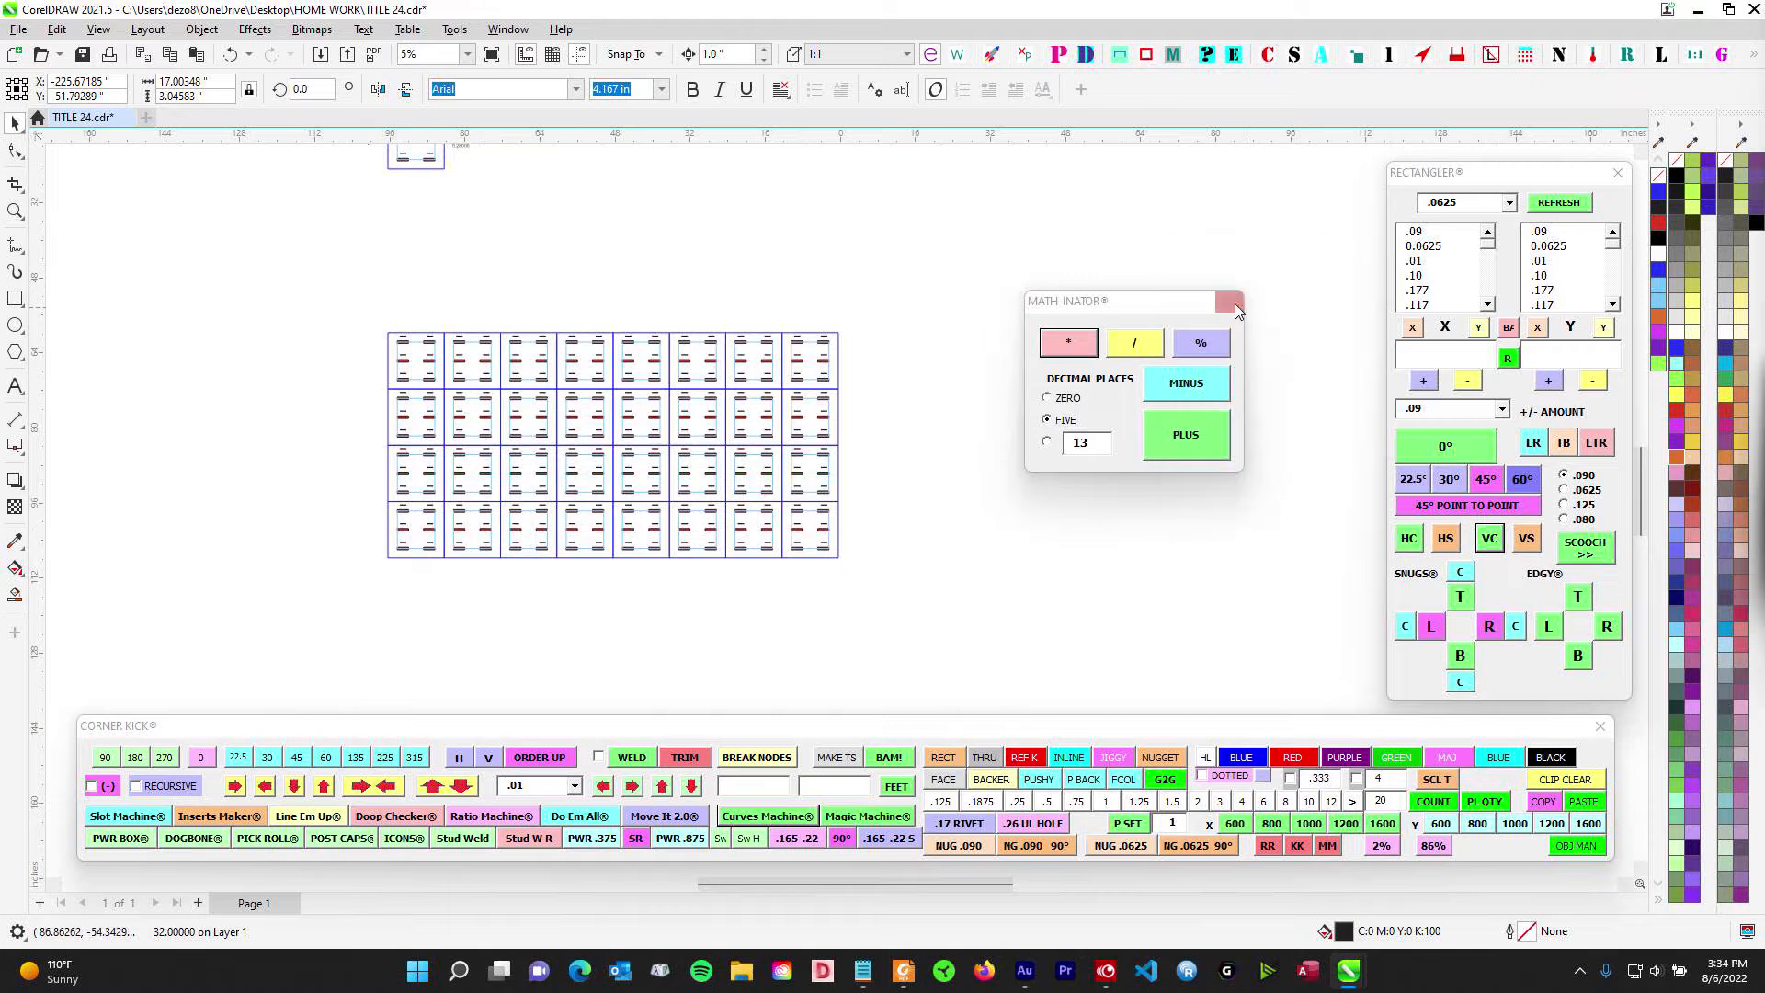
pyautogui.click(1234, 301)
# - Select the whole module grid and compare it with the original single square and its totals
pyautogui.moveTo(365, 280); pyautogui.dragTo(1101, 600)
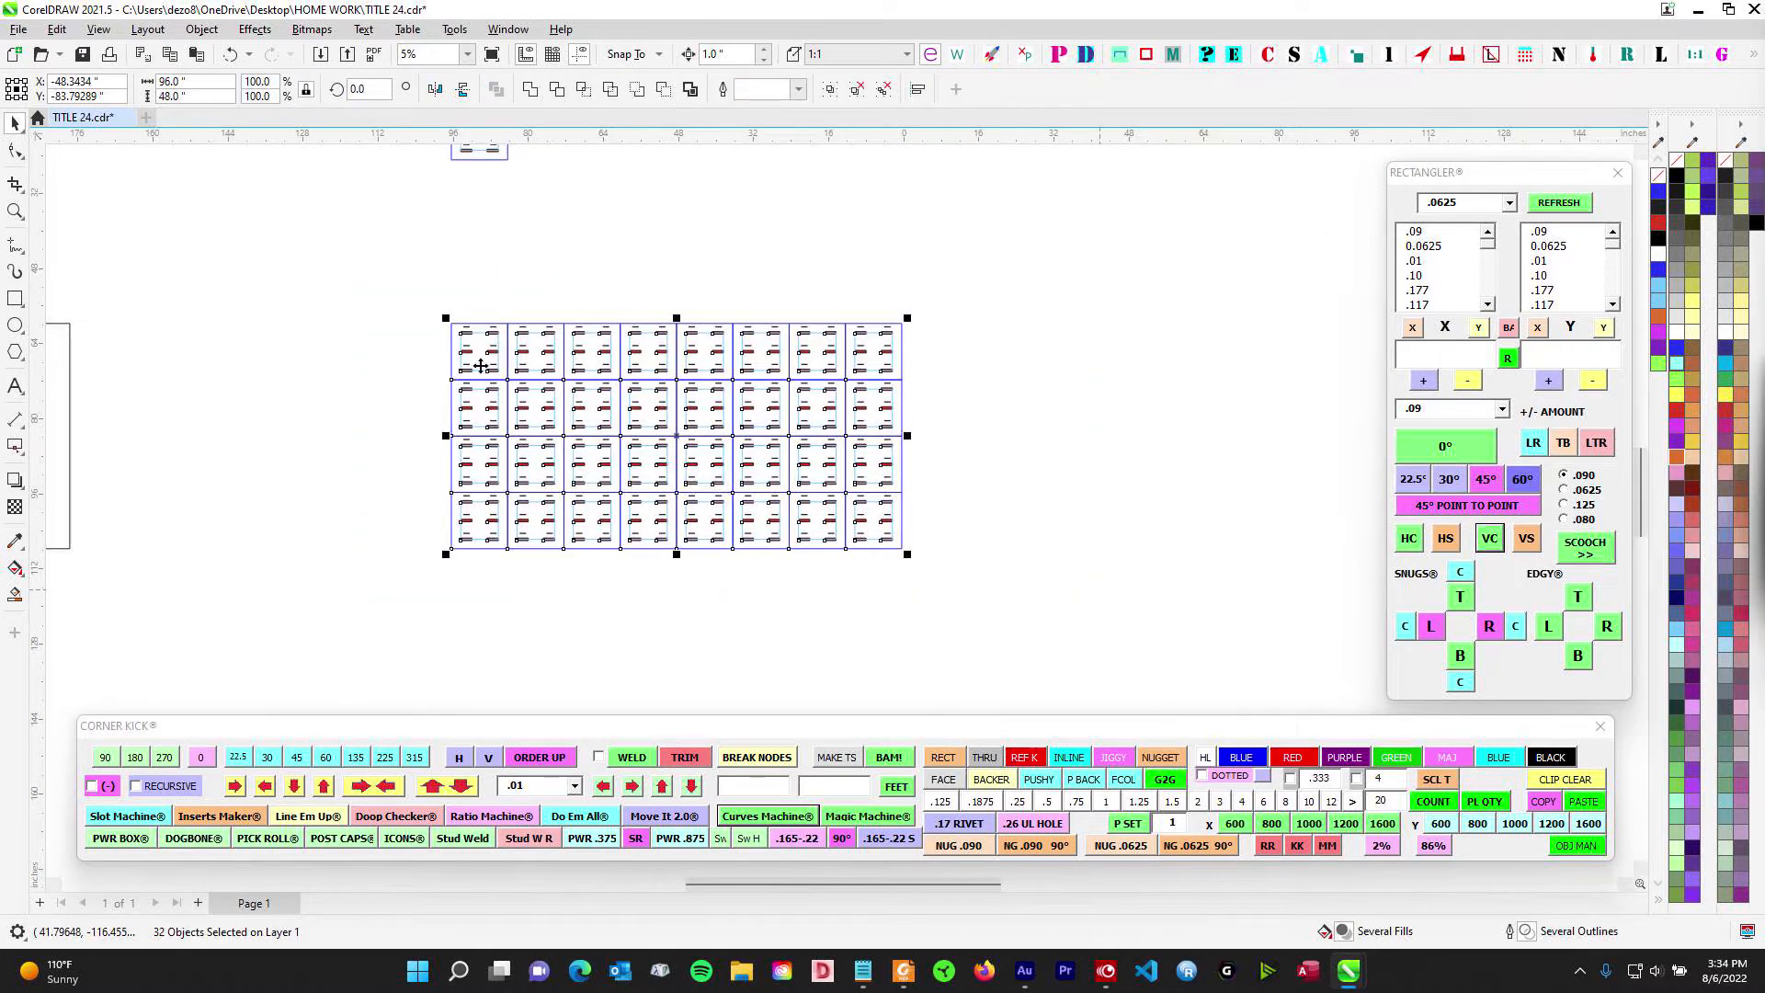
pyautogui.moveTo(776, 288); pyautogui.dragTo(677, 279)
pyautogui.scroll(2, 577, 268)
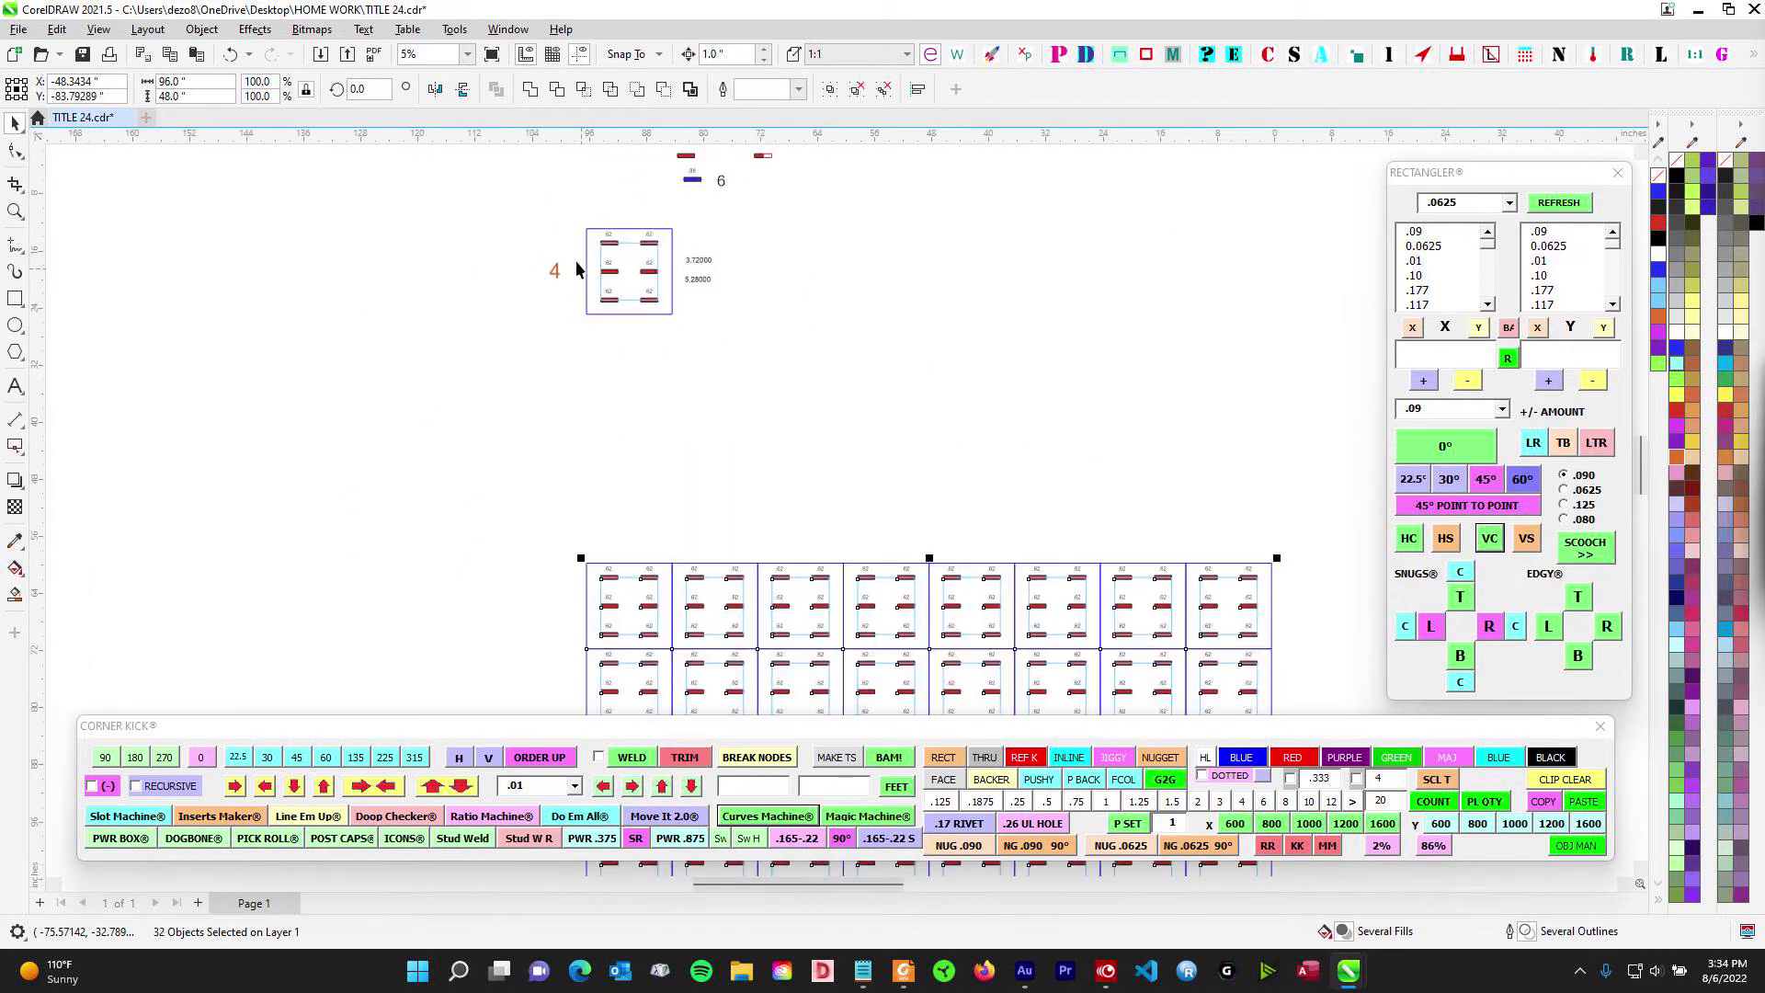
pyautogui.scroll(-1, 736, 275)
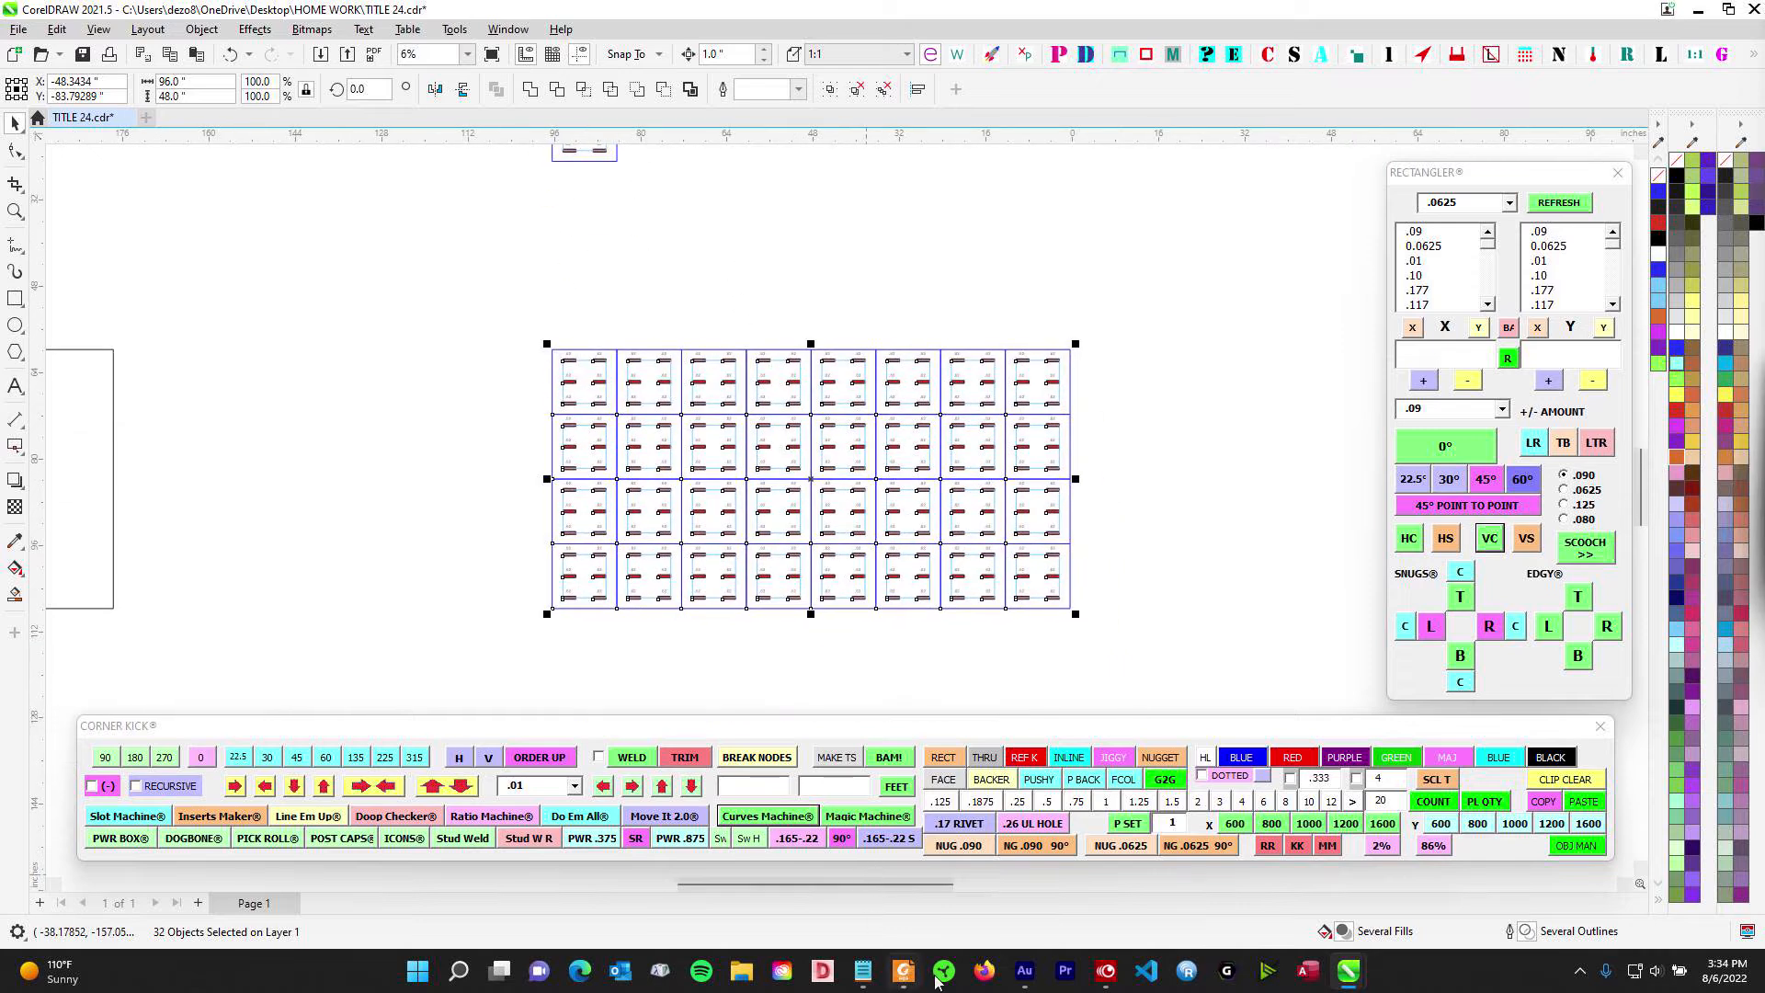
# - Review the sign area, allowed density and allowance in table F of TESTER.pdf, and return to the module grid in CorelDRAW
pyautogui.click(901, 973)
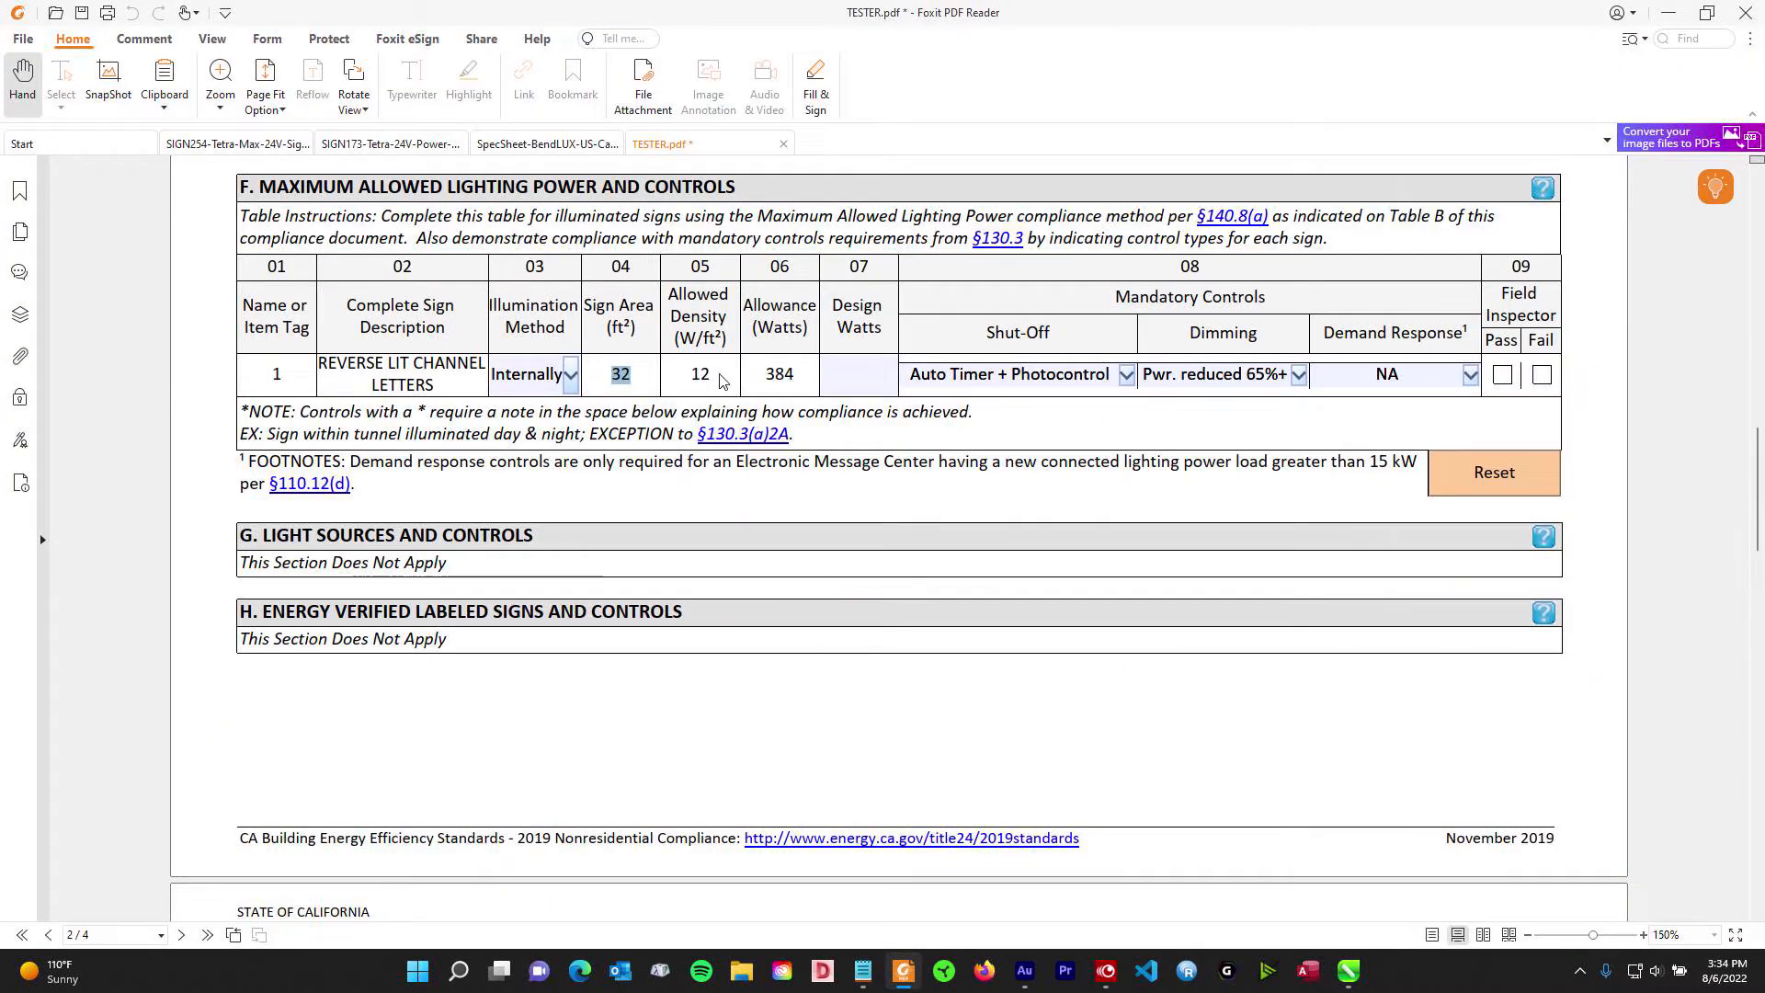
pyautogui.moveTo(703, 375); pyautogui.dragTo(717, 373)
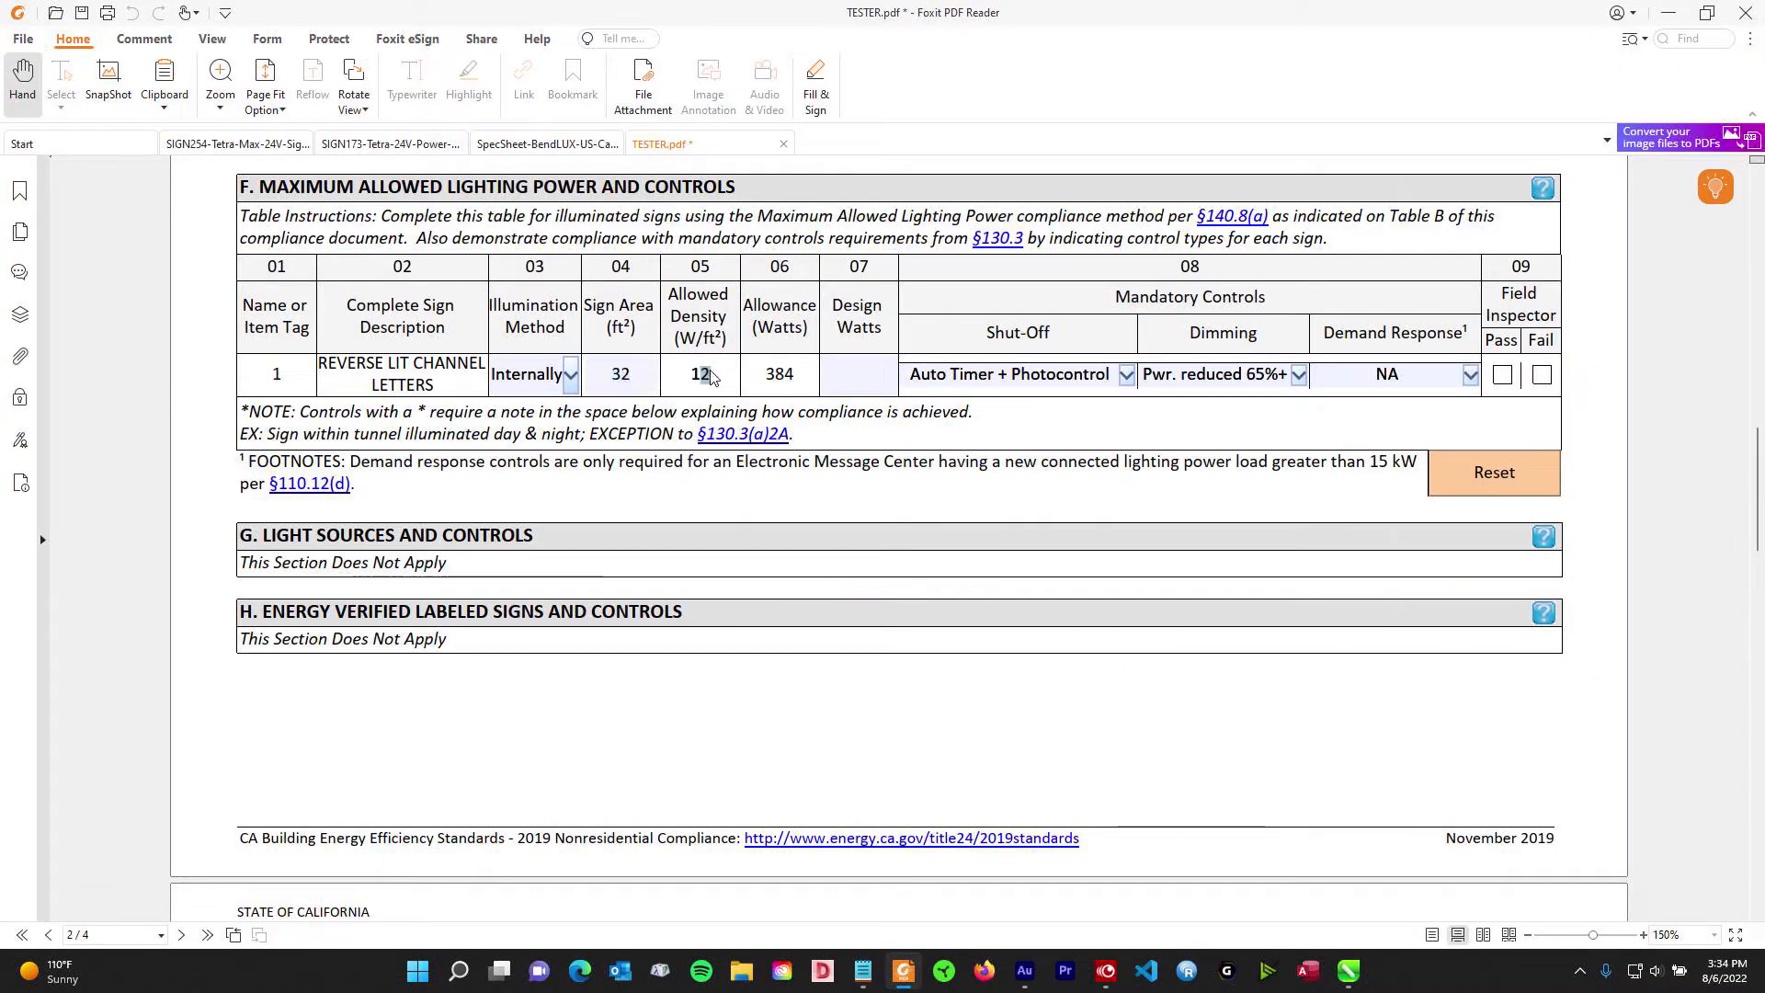
pyautogui.click(784, 380)
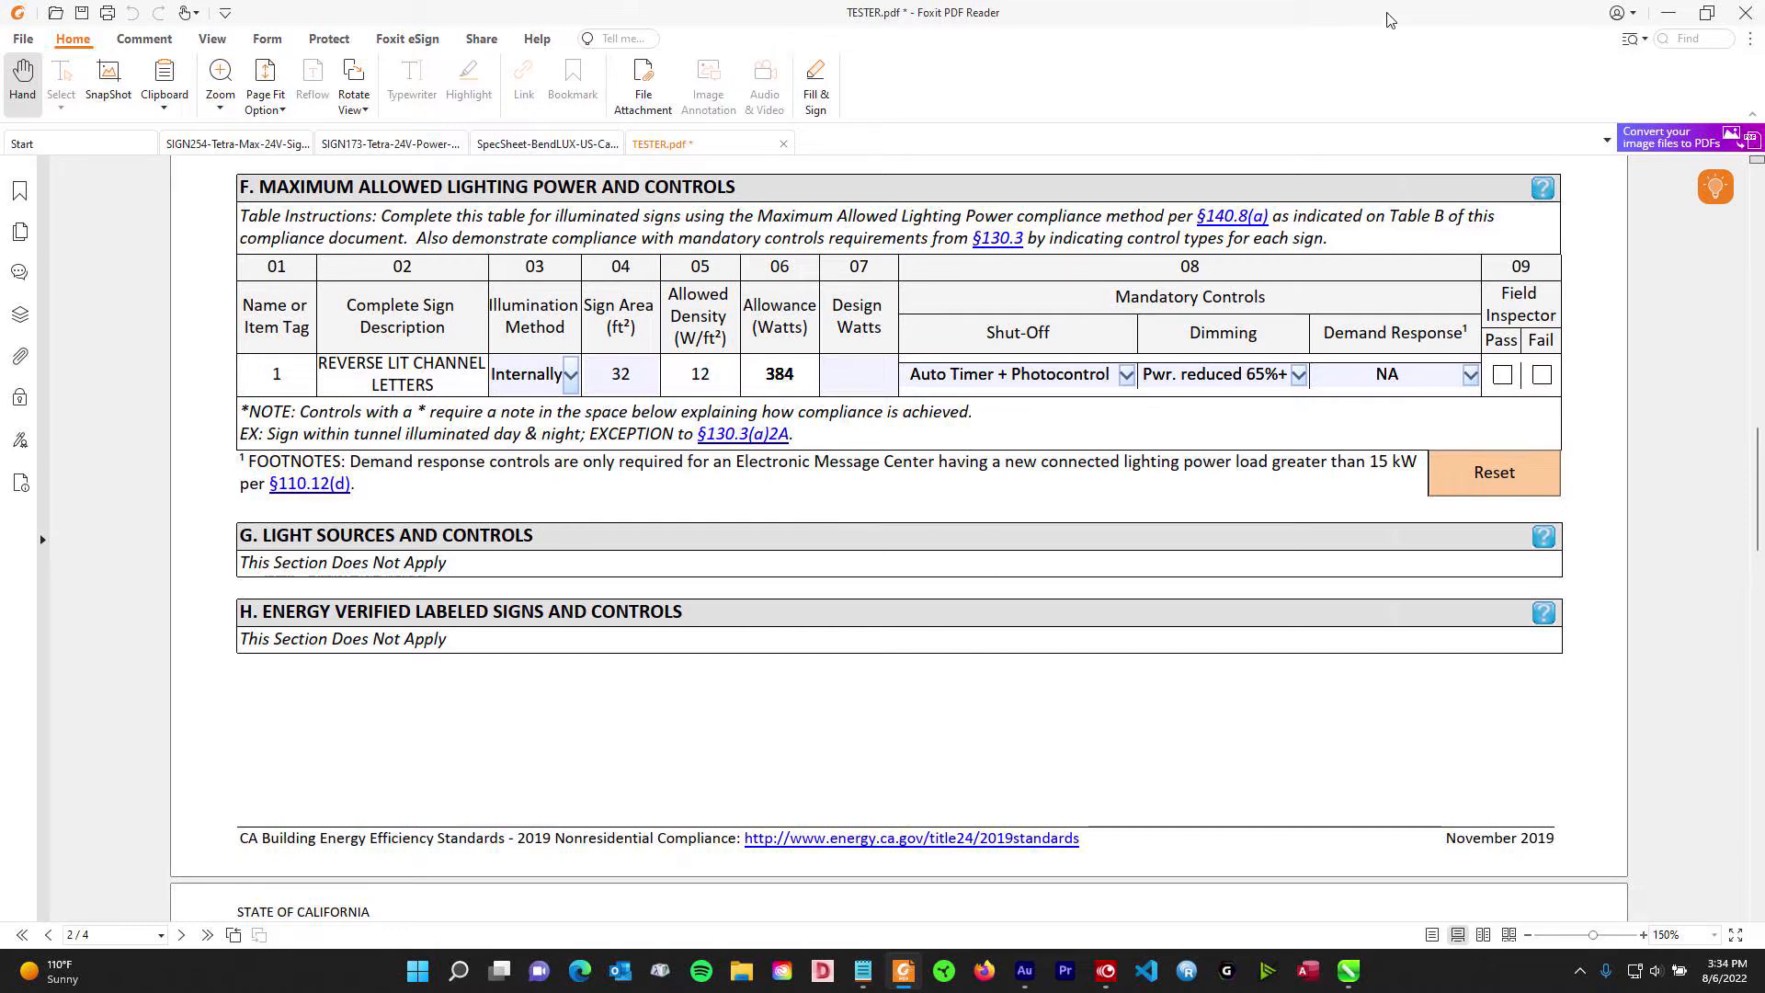
pyautogui.click(1348, 971)
pyautogui.press('Escape')
pyautogui.scroll(3, 648, 353)
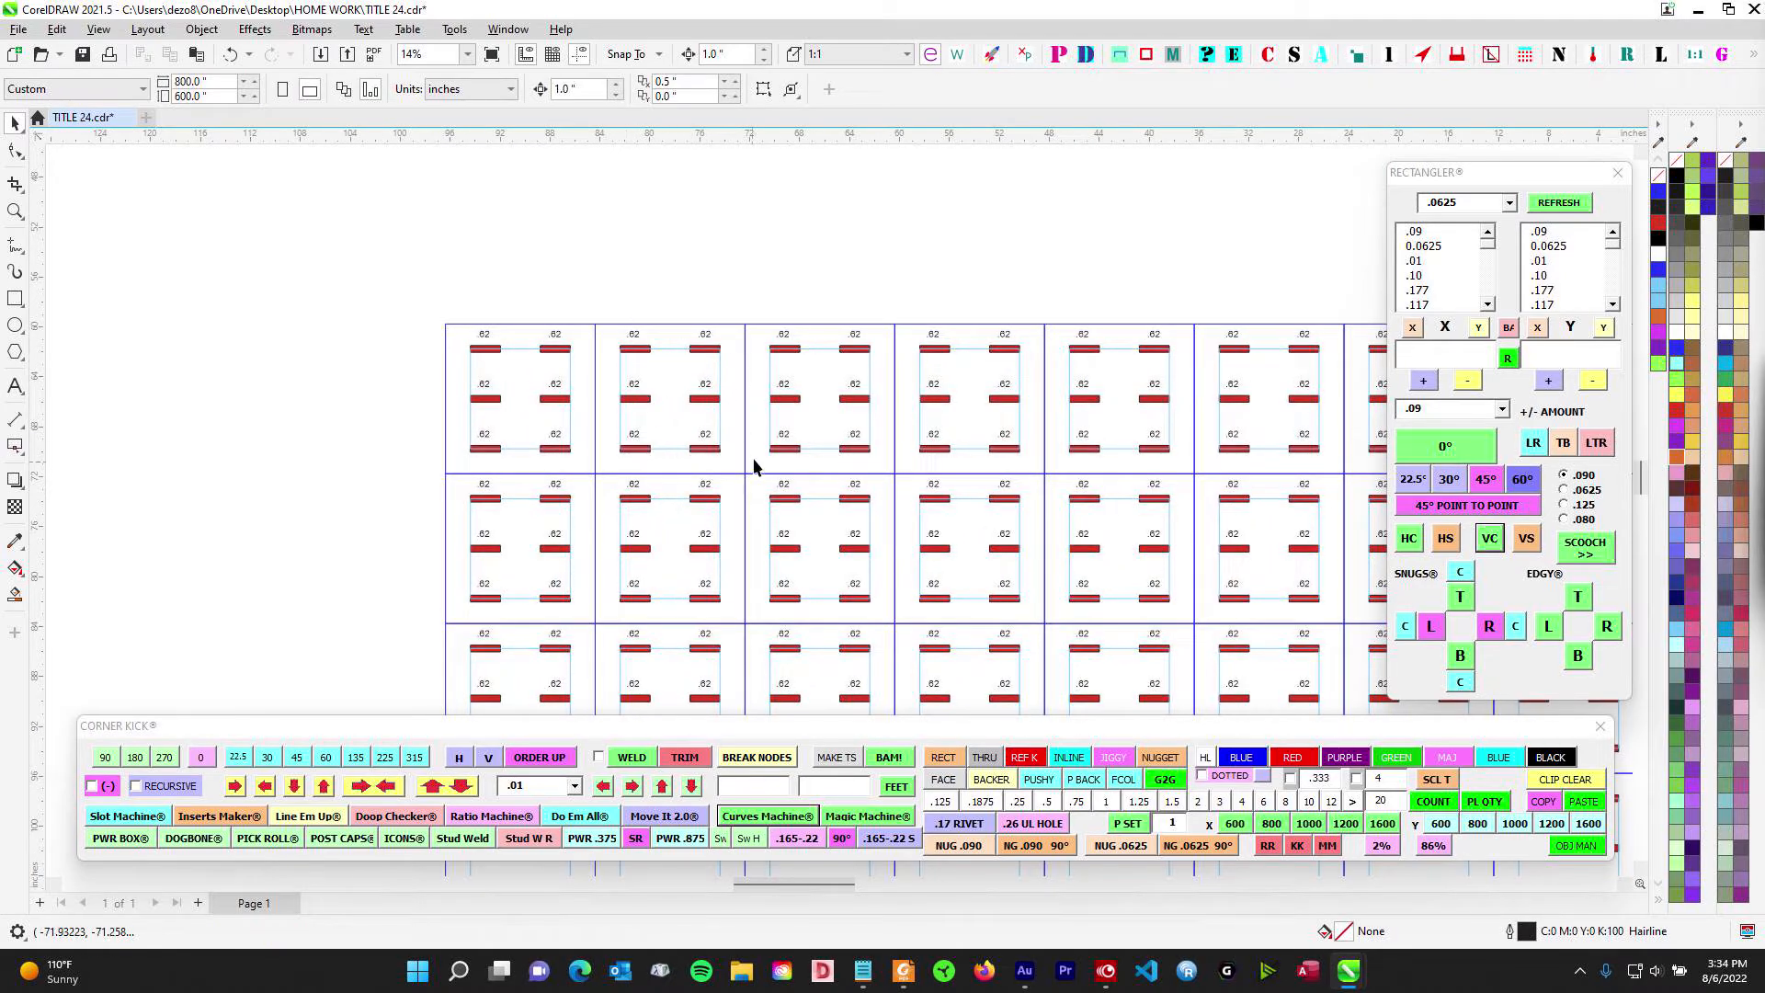
# - Place a copy of the orange 4 in the empty space between the 32.00000 label and the module grid
pyautogui.scroll(1, 752, 465)
pyautogui.scroll(-4, 605, 449)
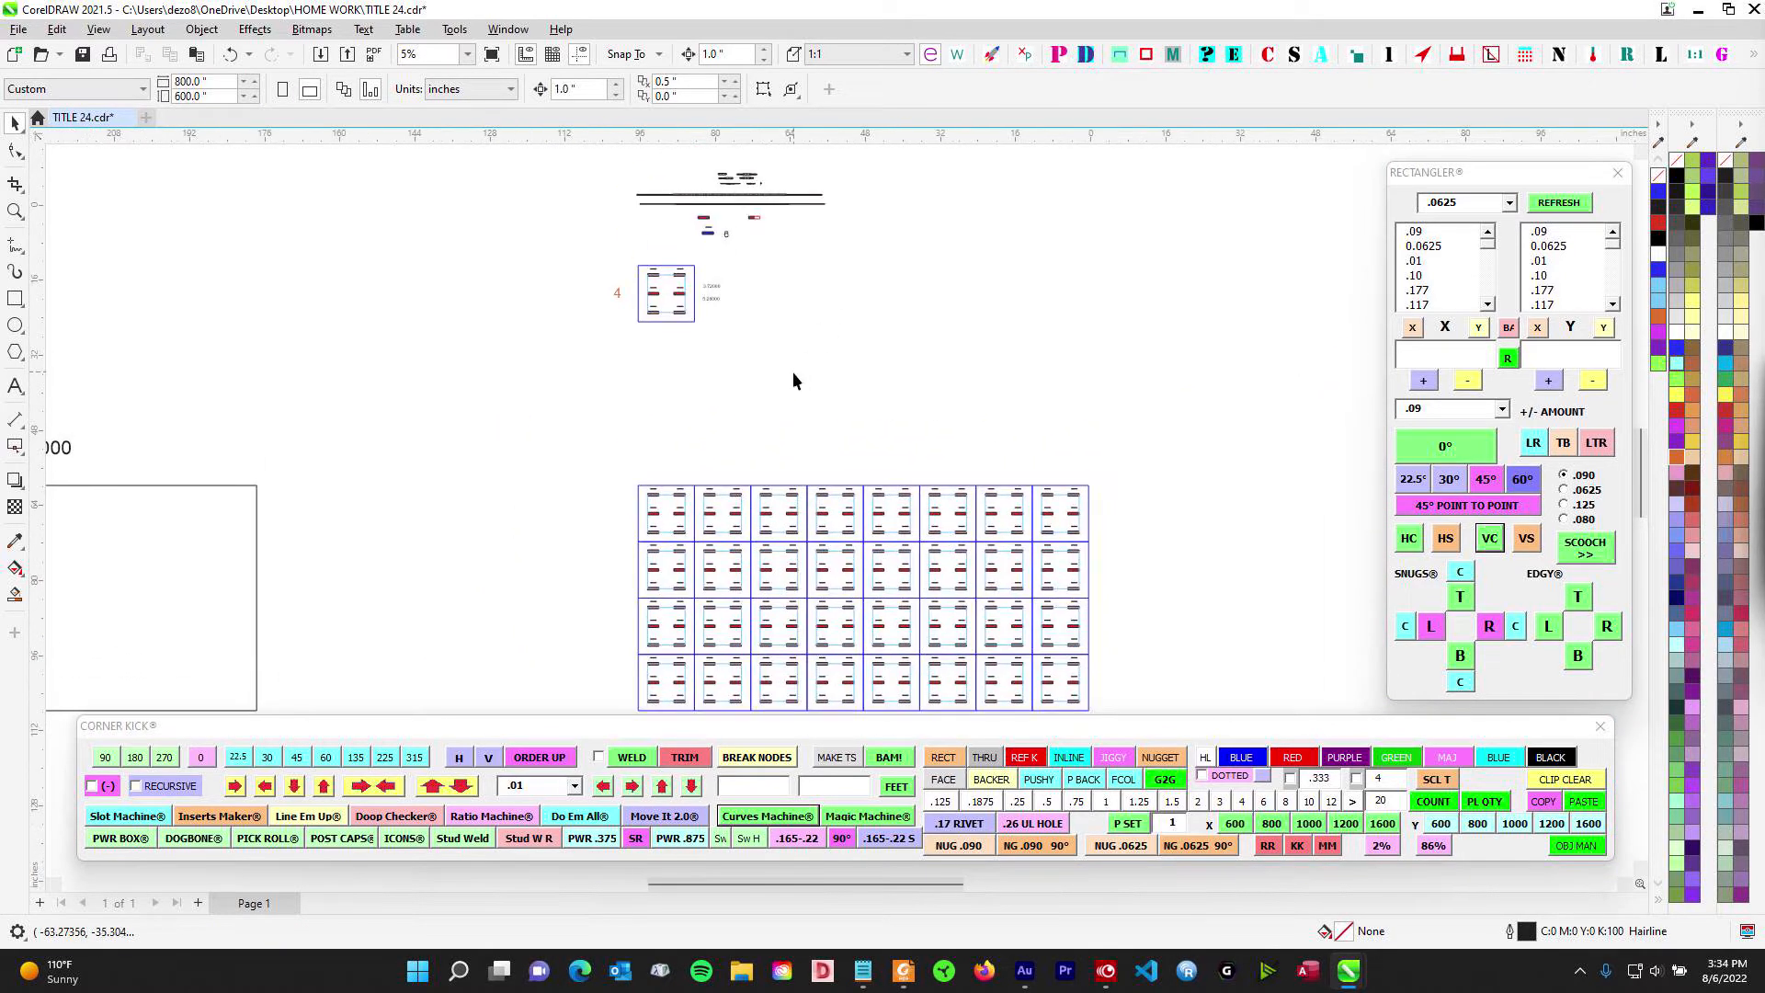
pyautogui.moveTo(837, 393); pyautogui.dragTo(1040, 379)
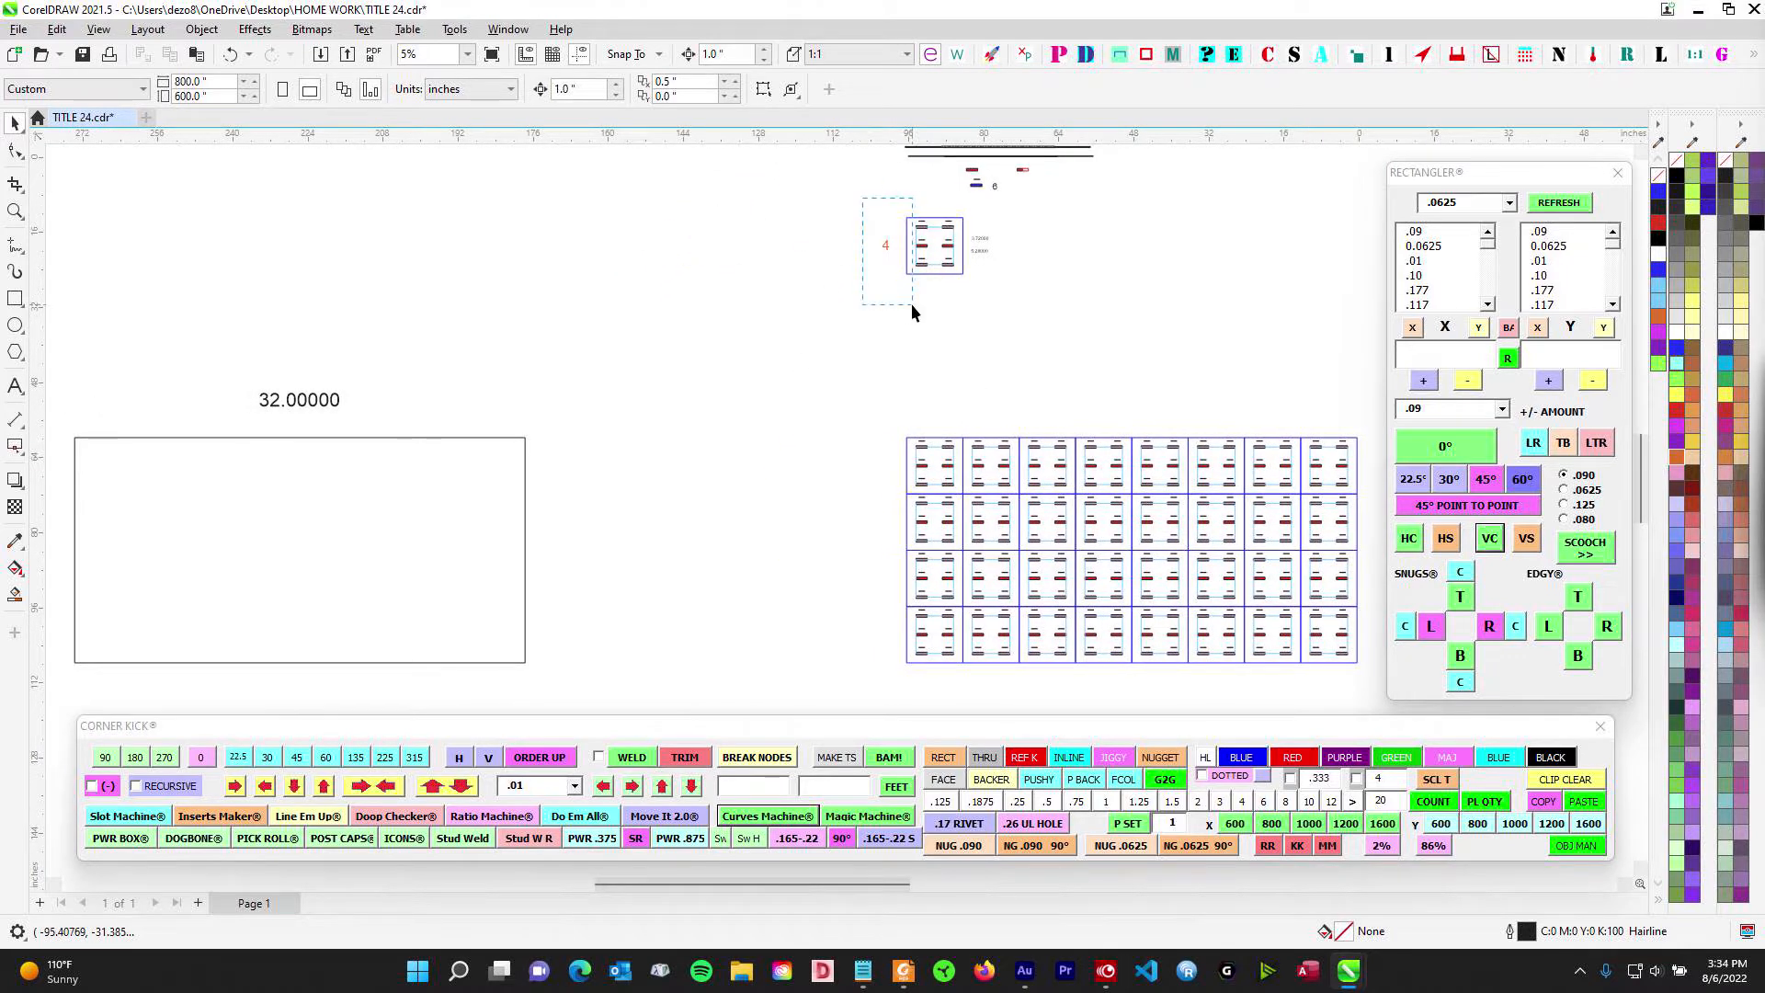
pyautogui.click(885, 246)
pyautogui.moveTo(886, 246); pyautogui.dragTo(659, 370)
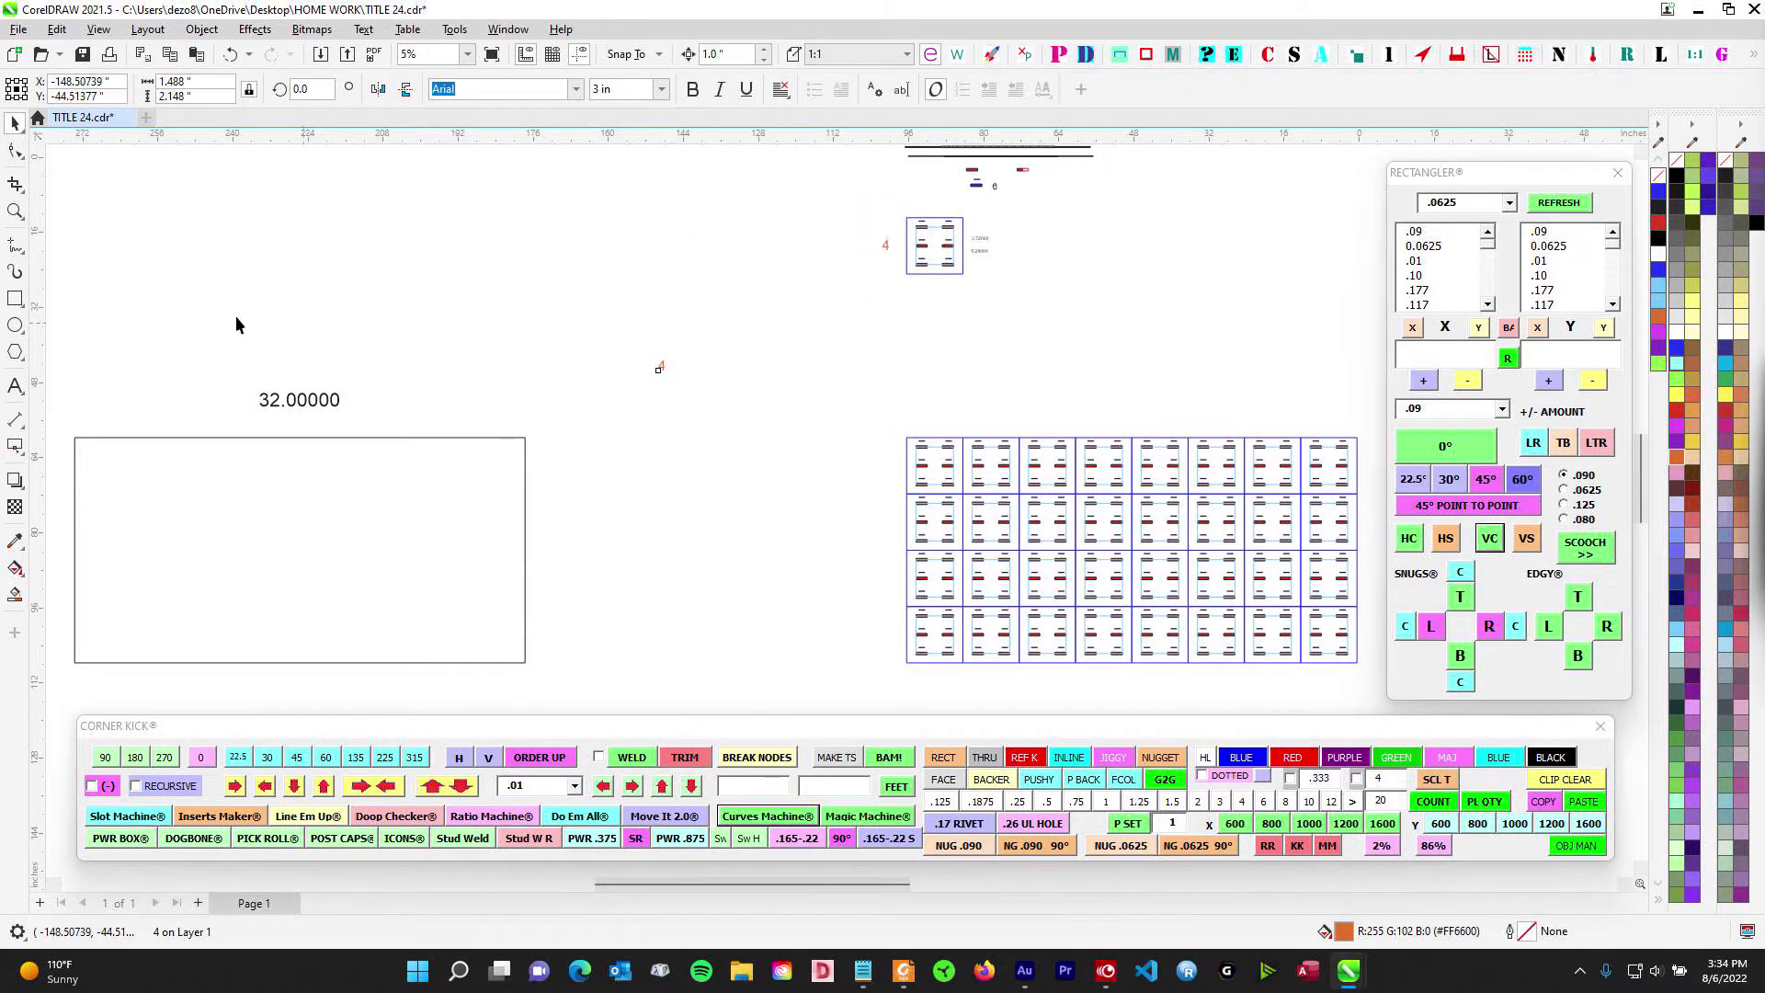
# - Multiply the 32.00000 label by the copied 4 with Math-inator at five decimal places, placing the product above the large rectangle
pyautogui.moveTo(236, 316); pyautogui.dragTo(742, 428)
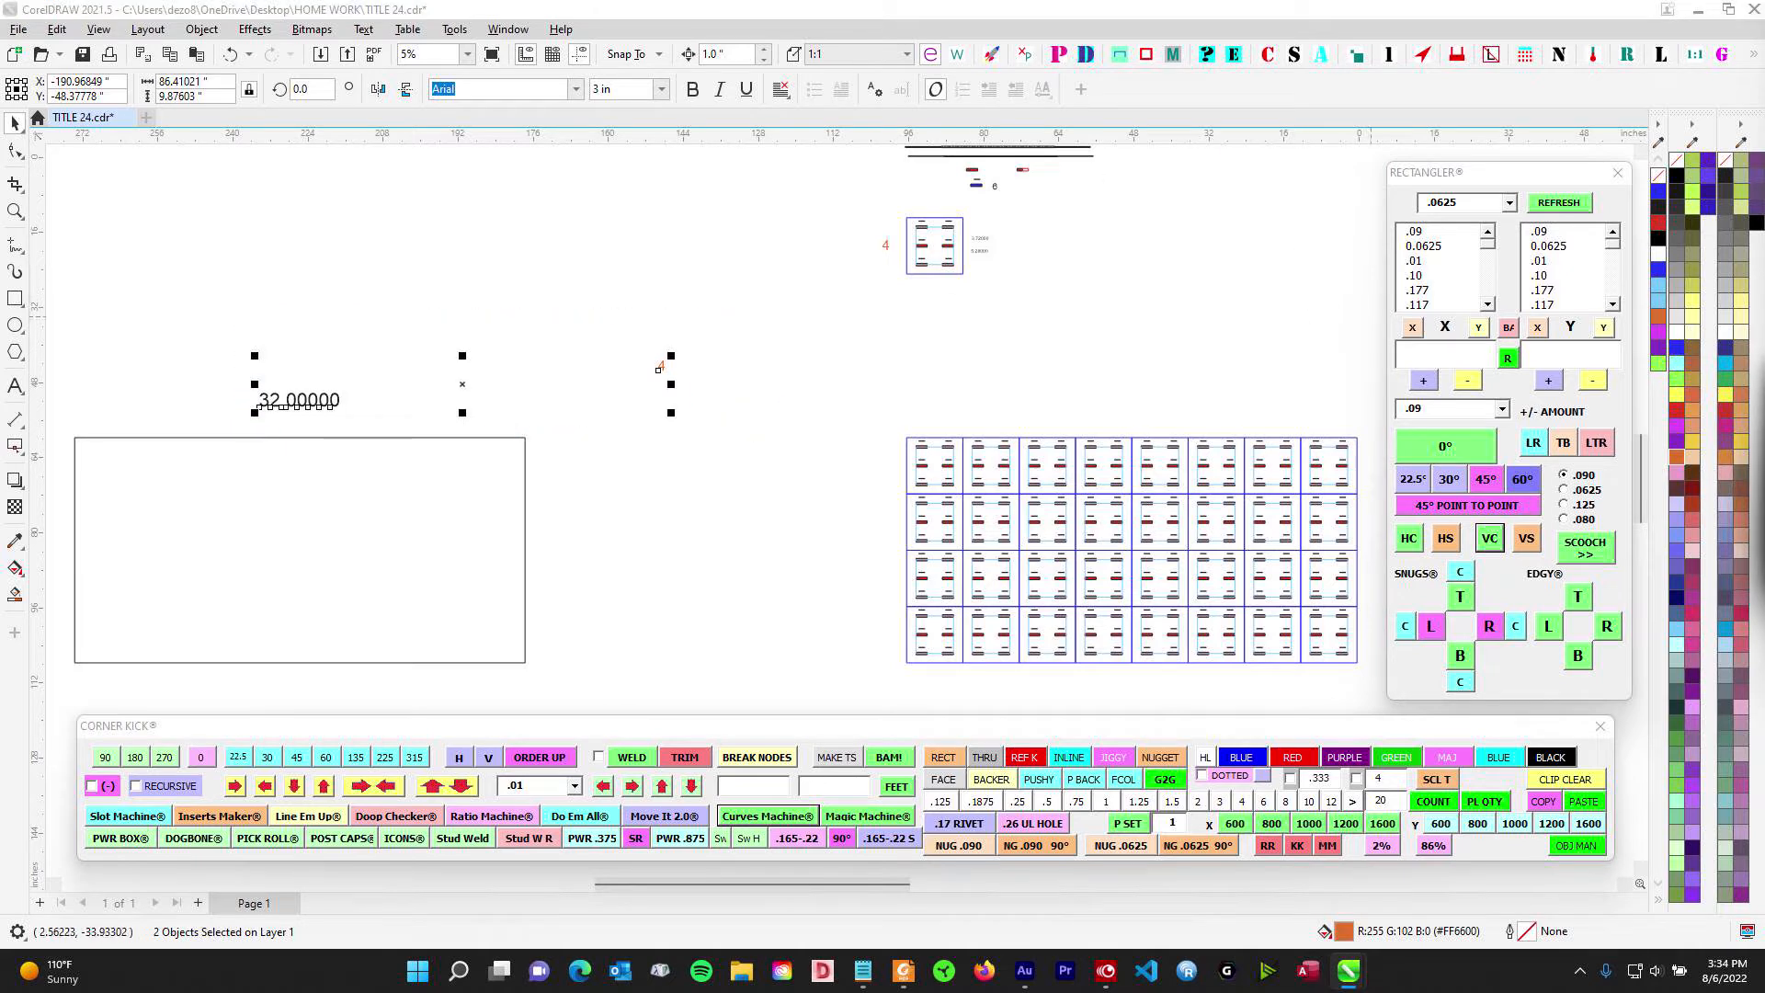
pyautogui.moveTo(1566, 307); pyautogui.dragTo(968, 288)
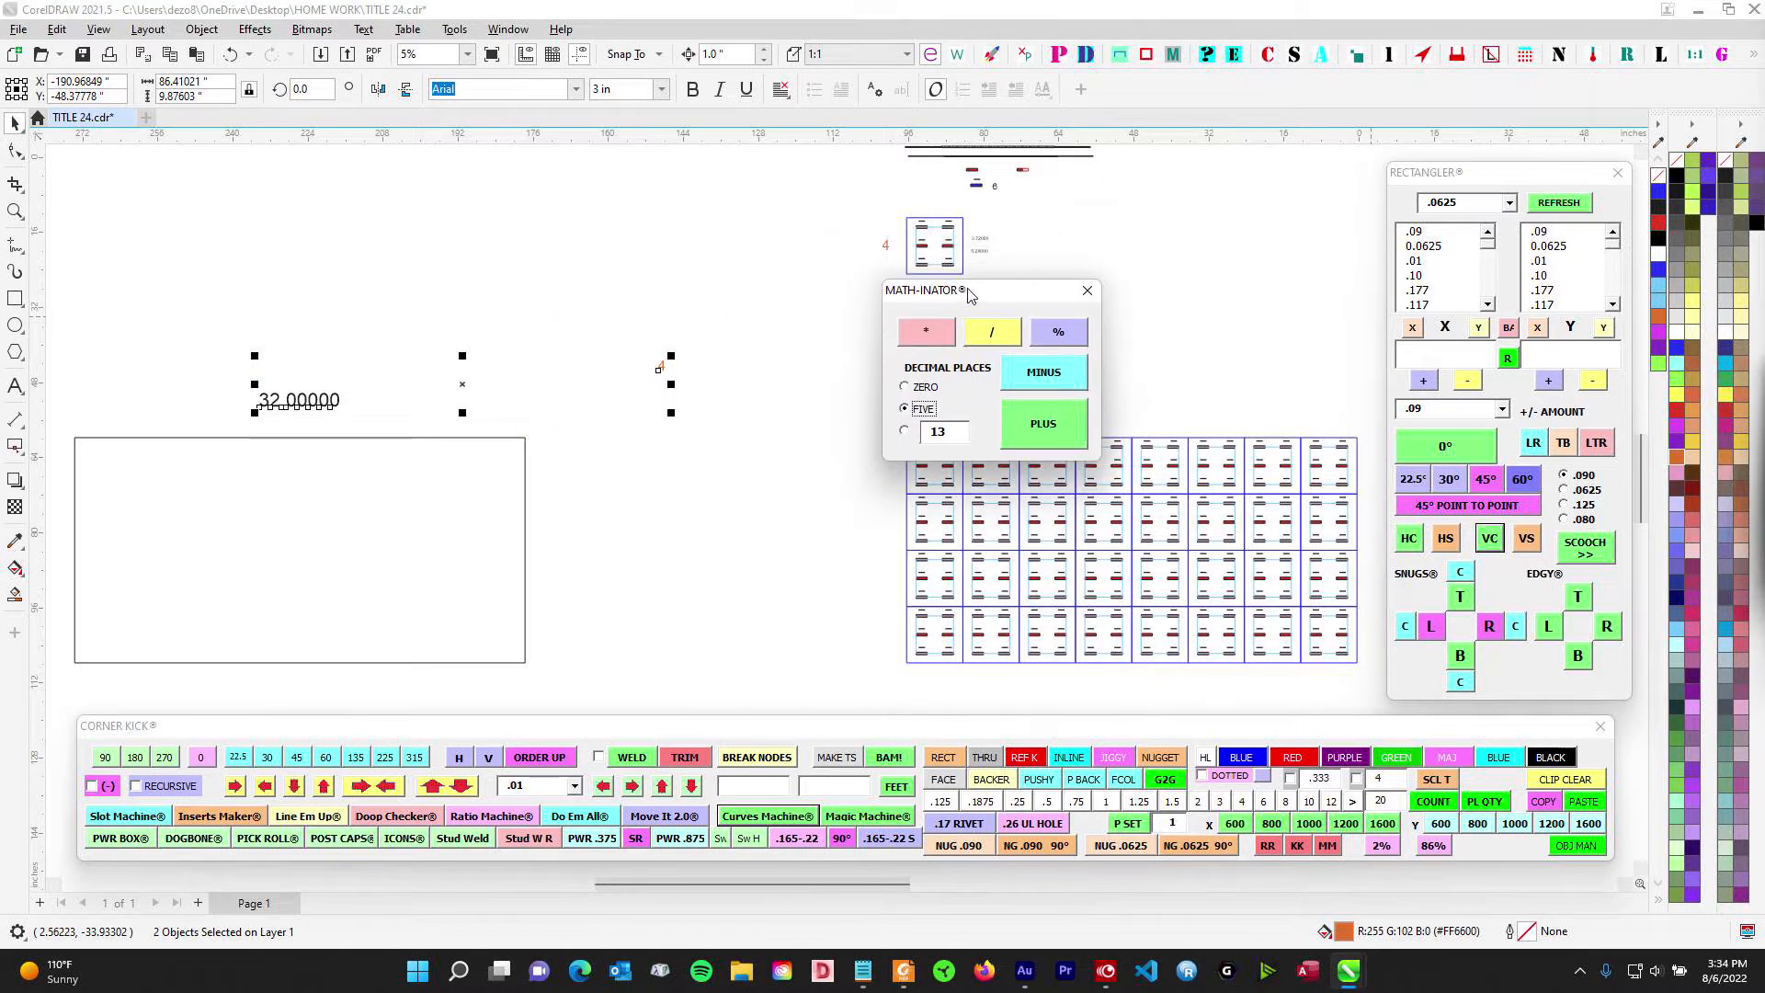
pyautogui.click(945, 334)
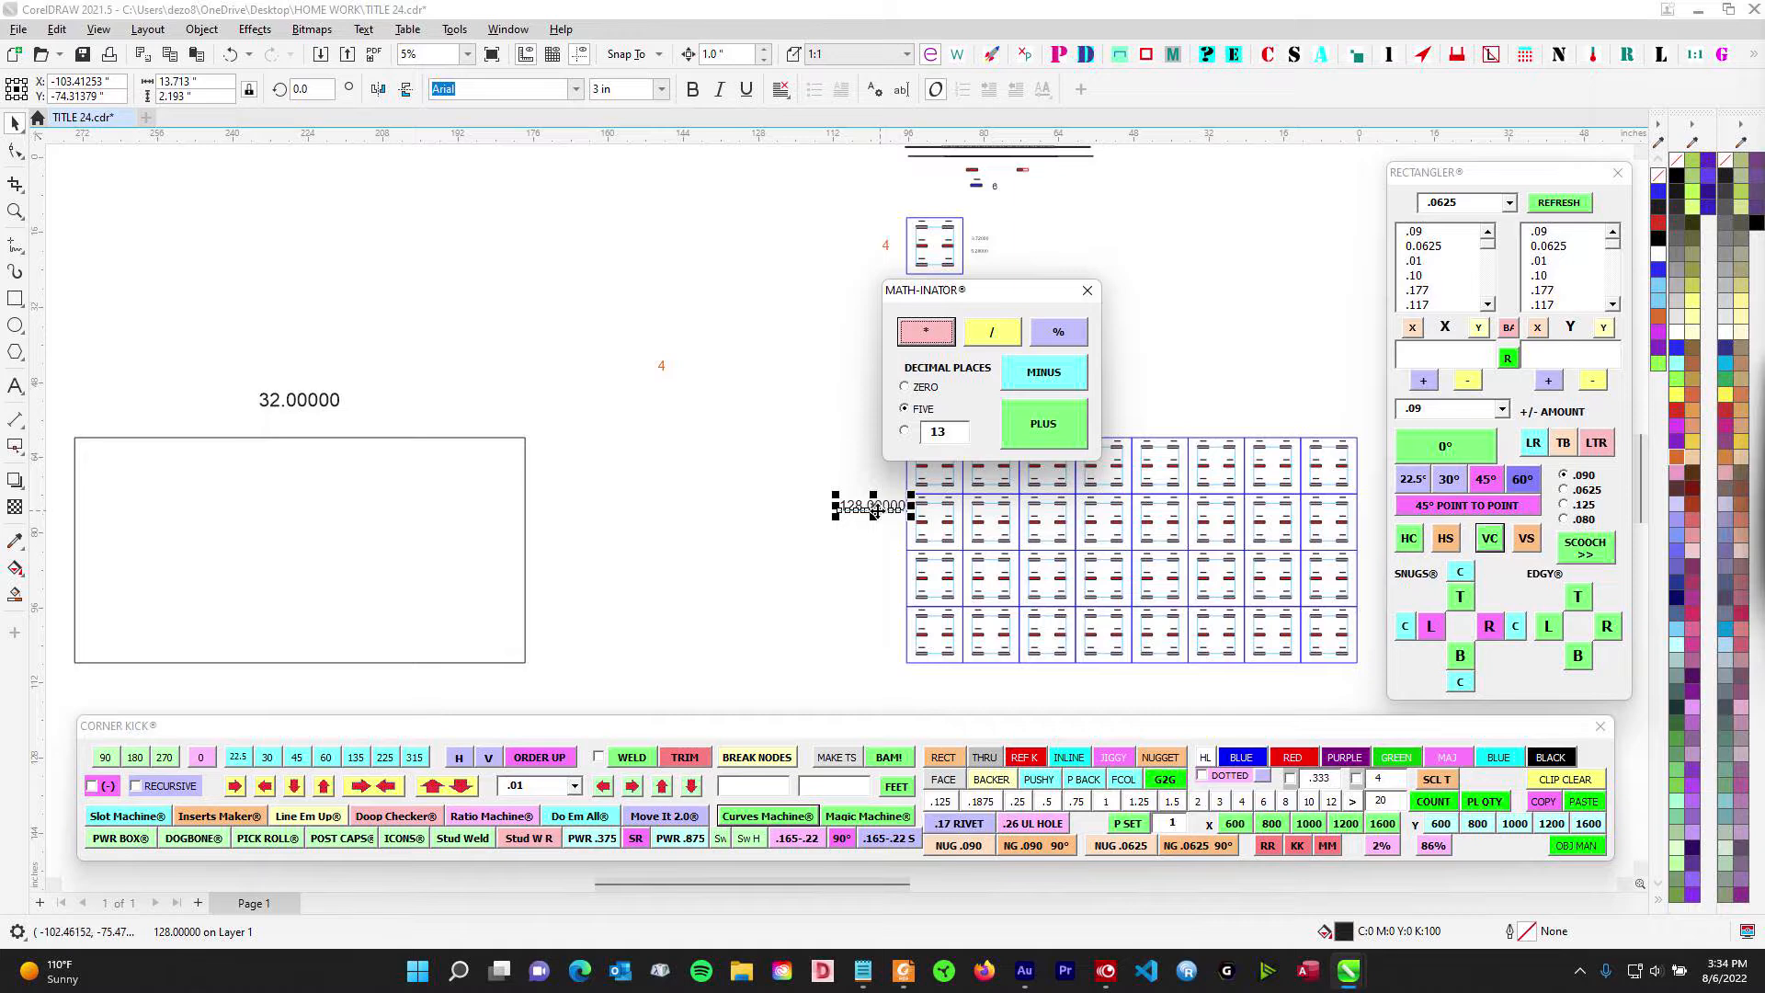
pyautogui.scroll(2, 515, 386)
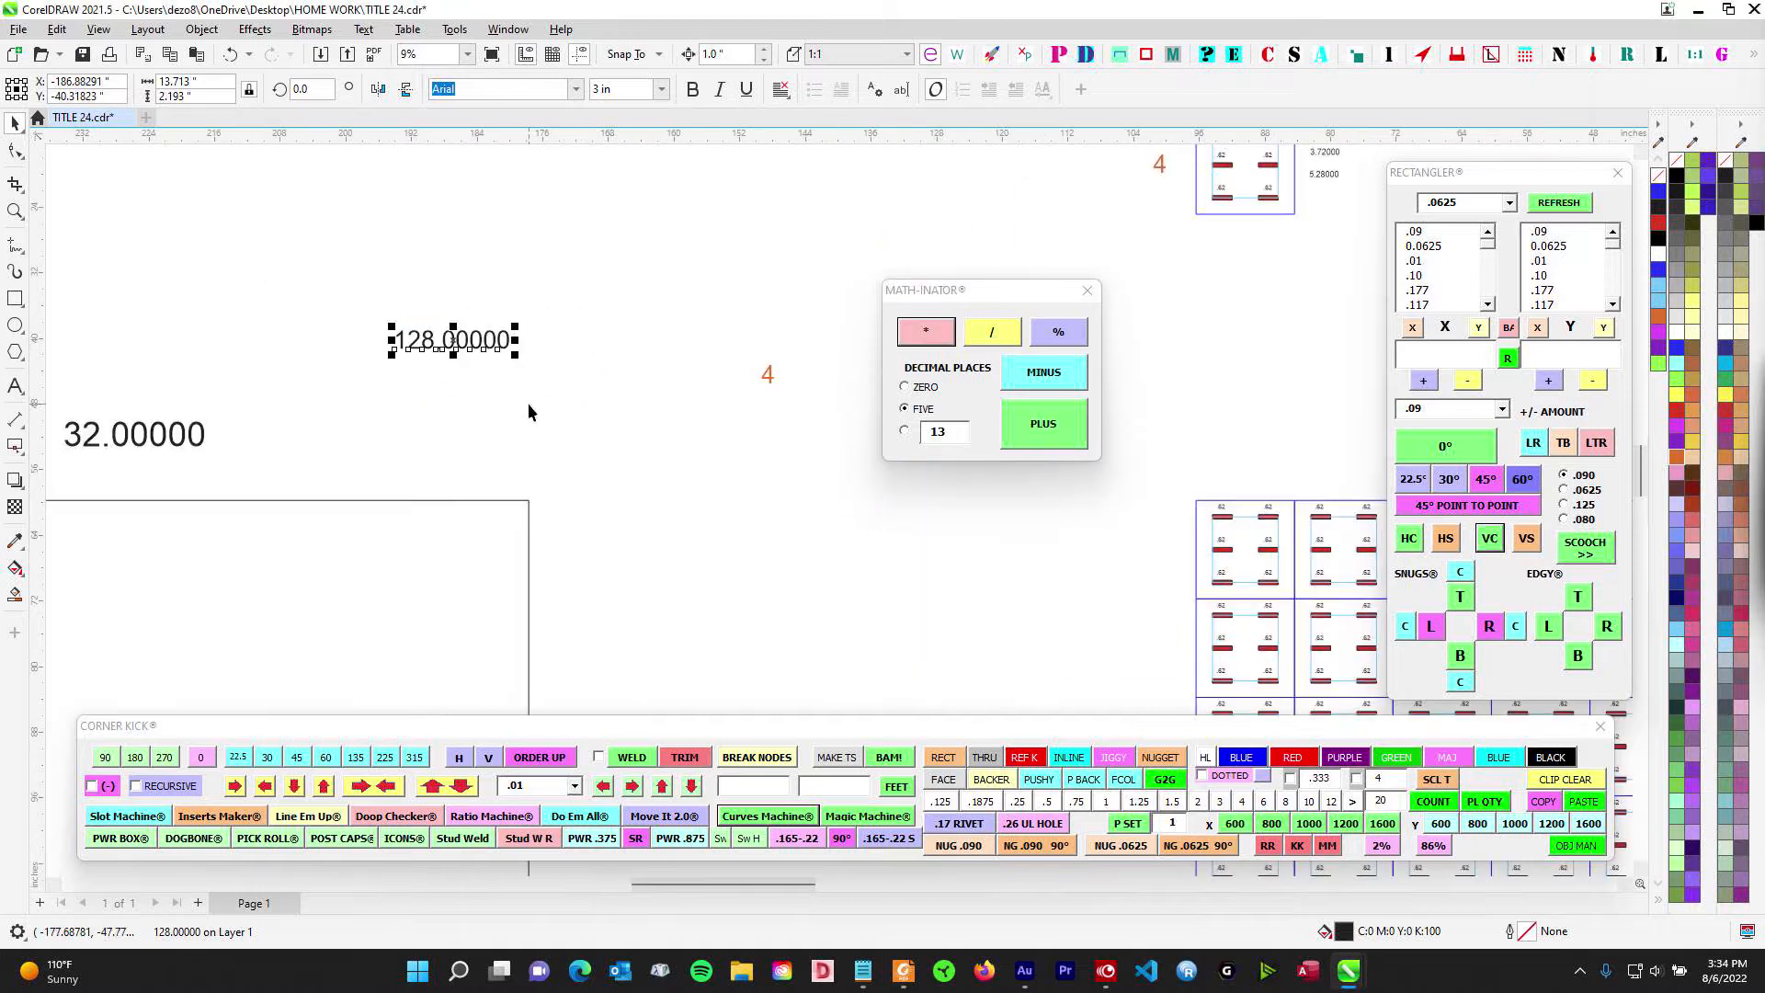
# - Switch to Foxit PDF Reader and enter 128 as the design watts in table F of TESTER.pdf
pyautogui.scroll(1, 534, 414)
pyautogui.click(904, 975)
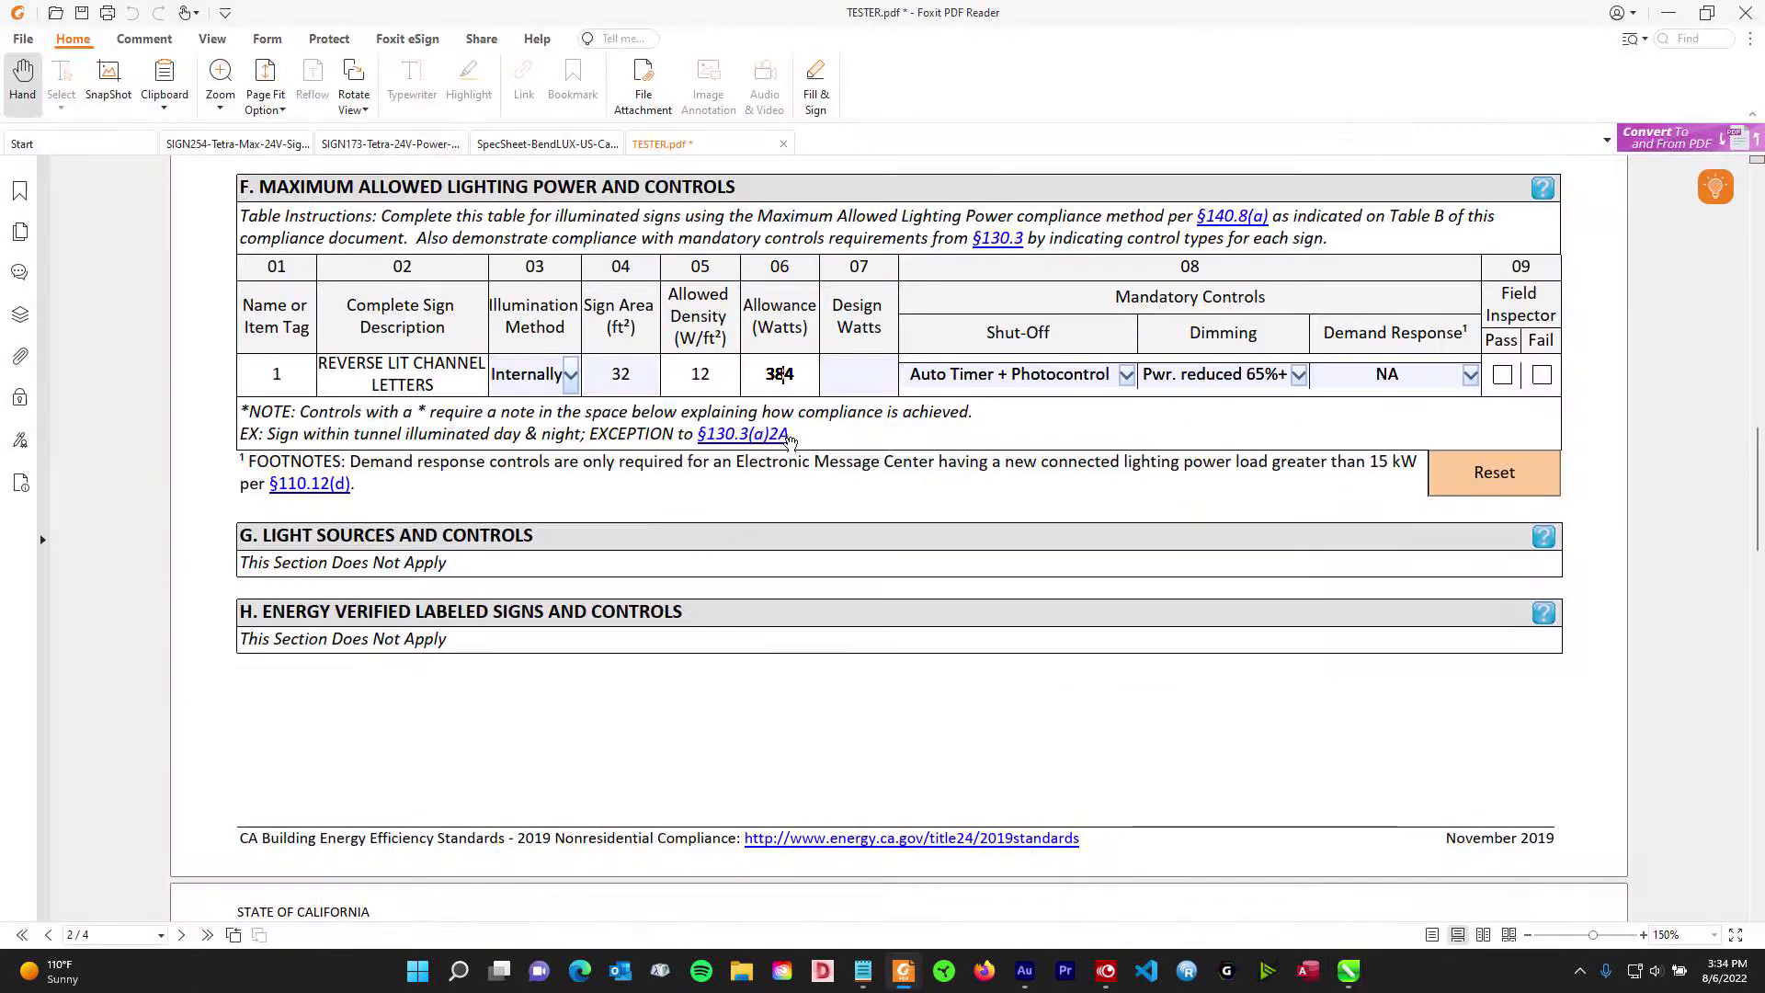
pyautogui.write('128')
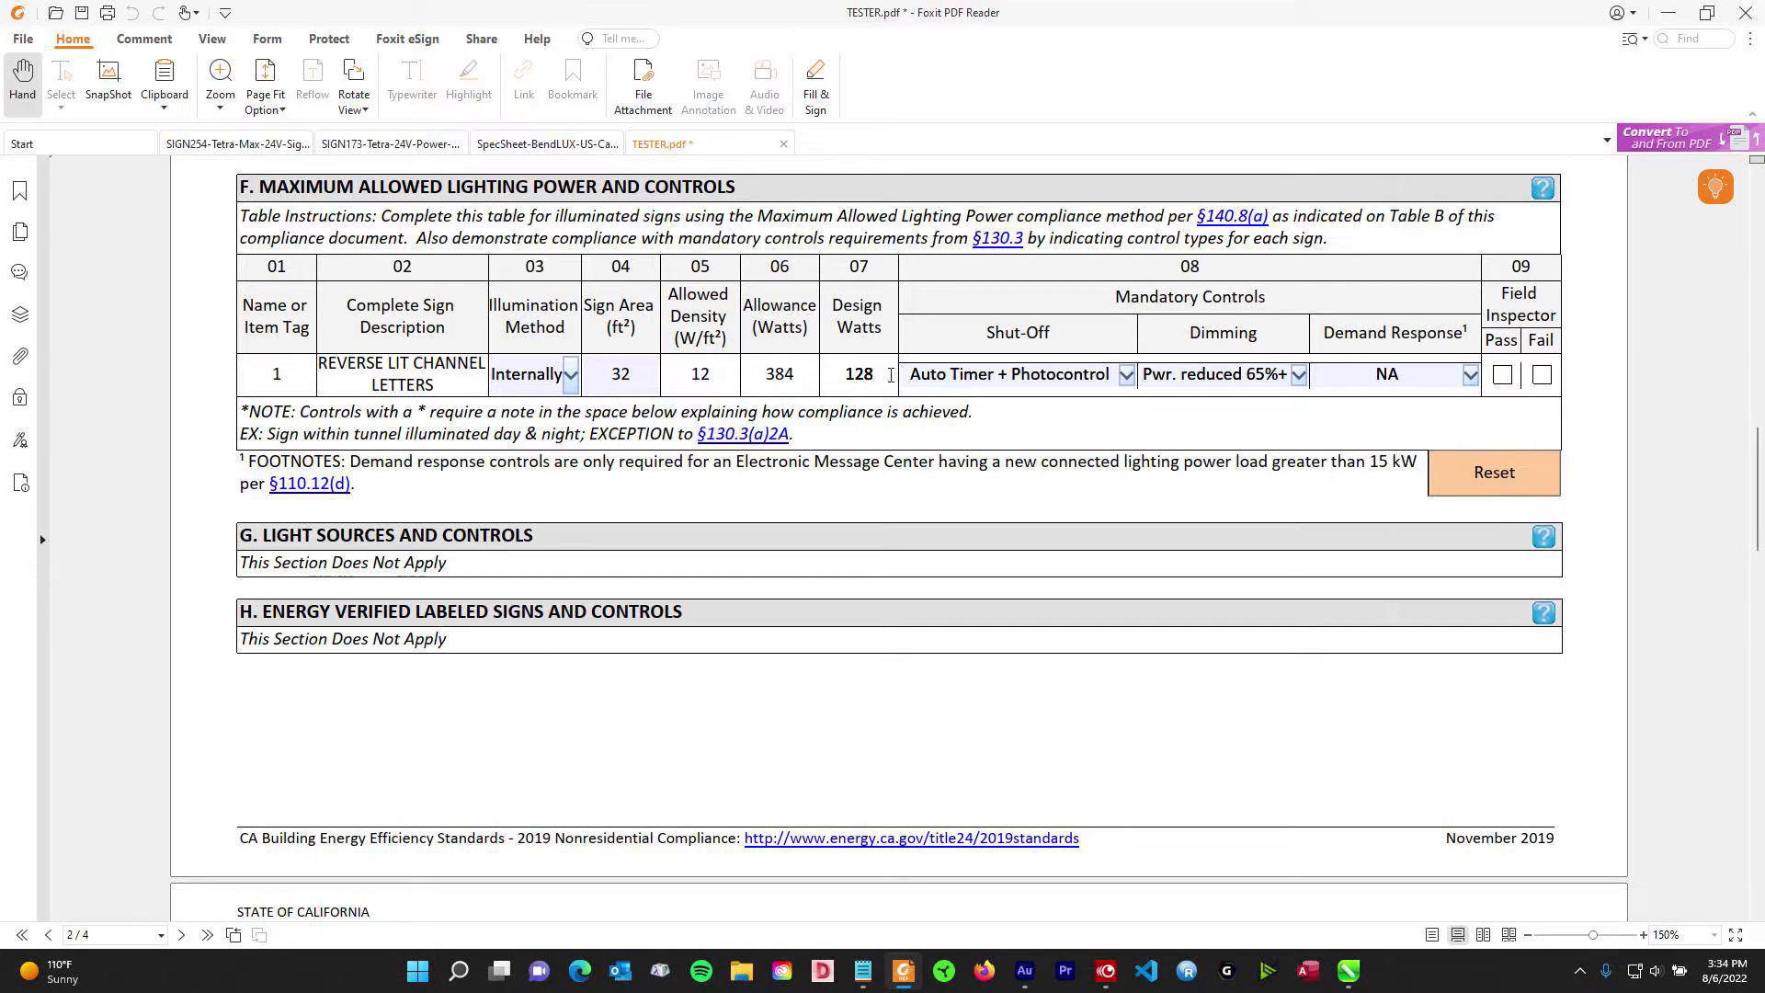
# - Review the sign area, allowed density, allowance and design watts in the row for the reverse lit channel letters
pyautogui.click(623, 374)
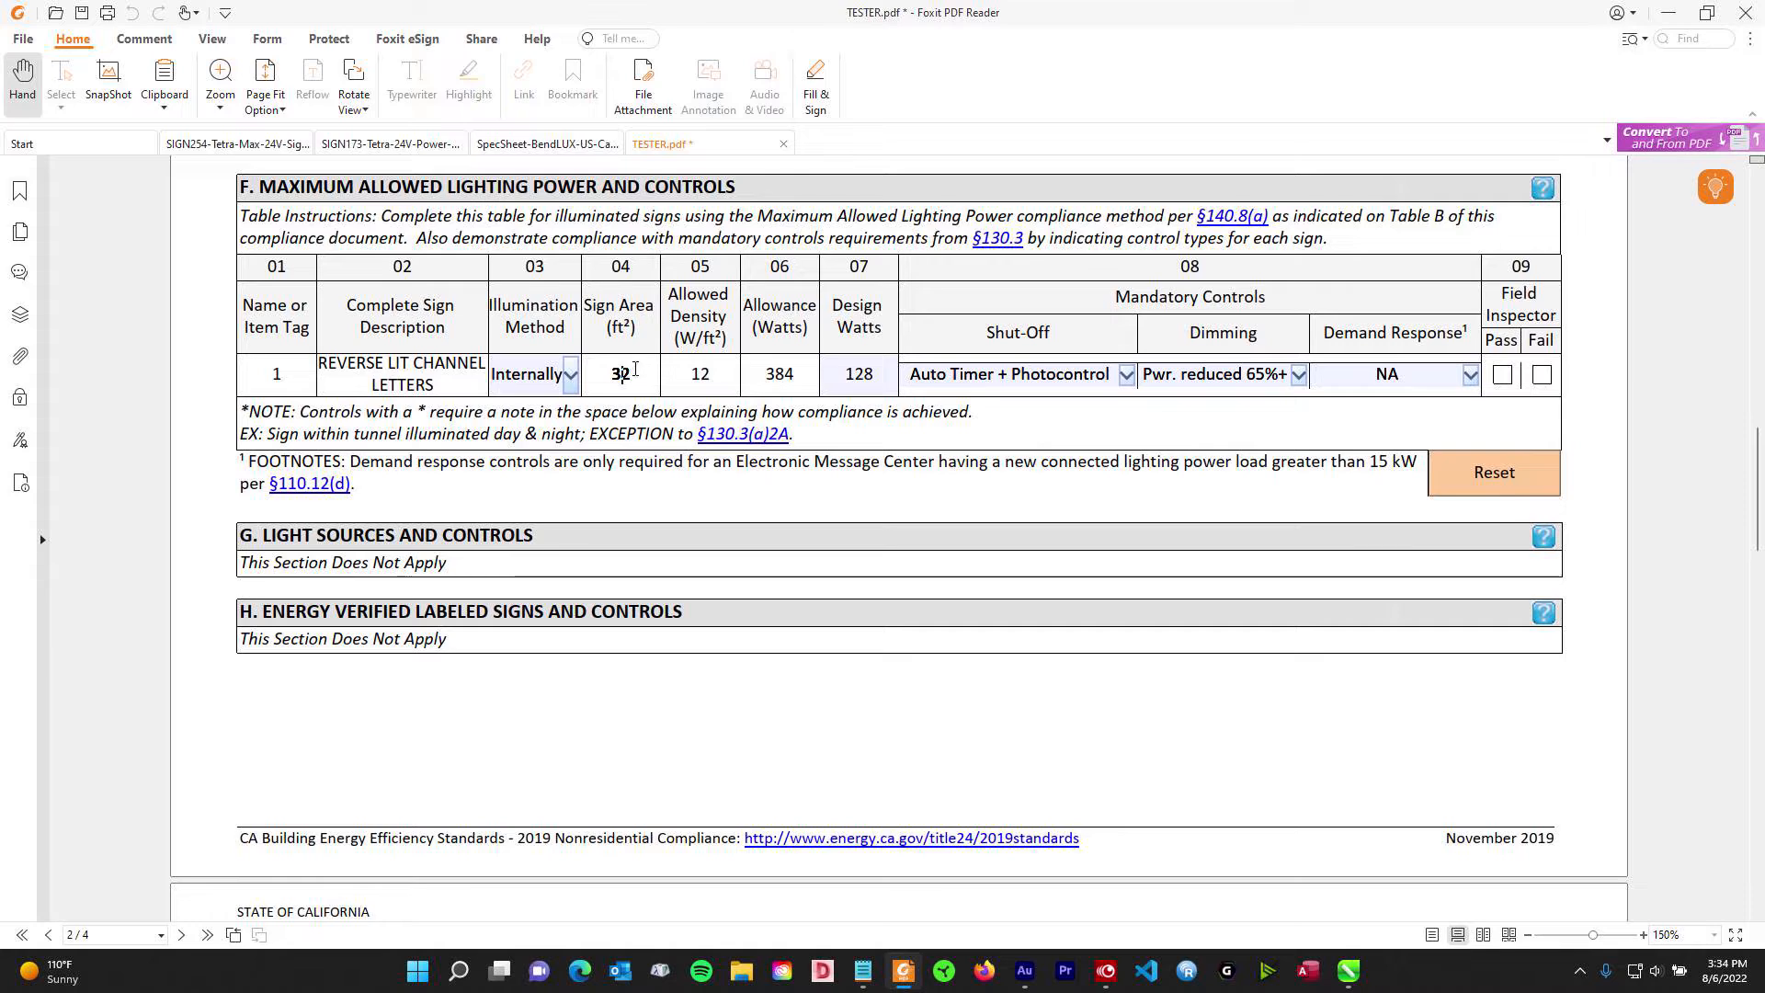
pyautogui.click(714, 381)
pyautogui.moveTo(712, 379); pyautogui.dragTo(691, 390)
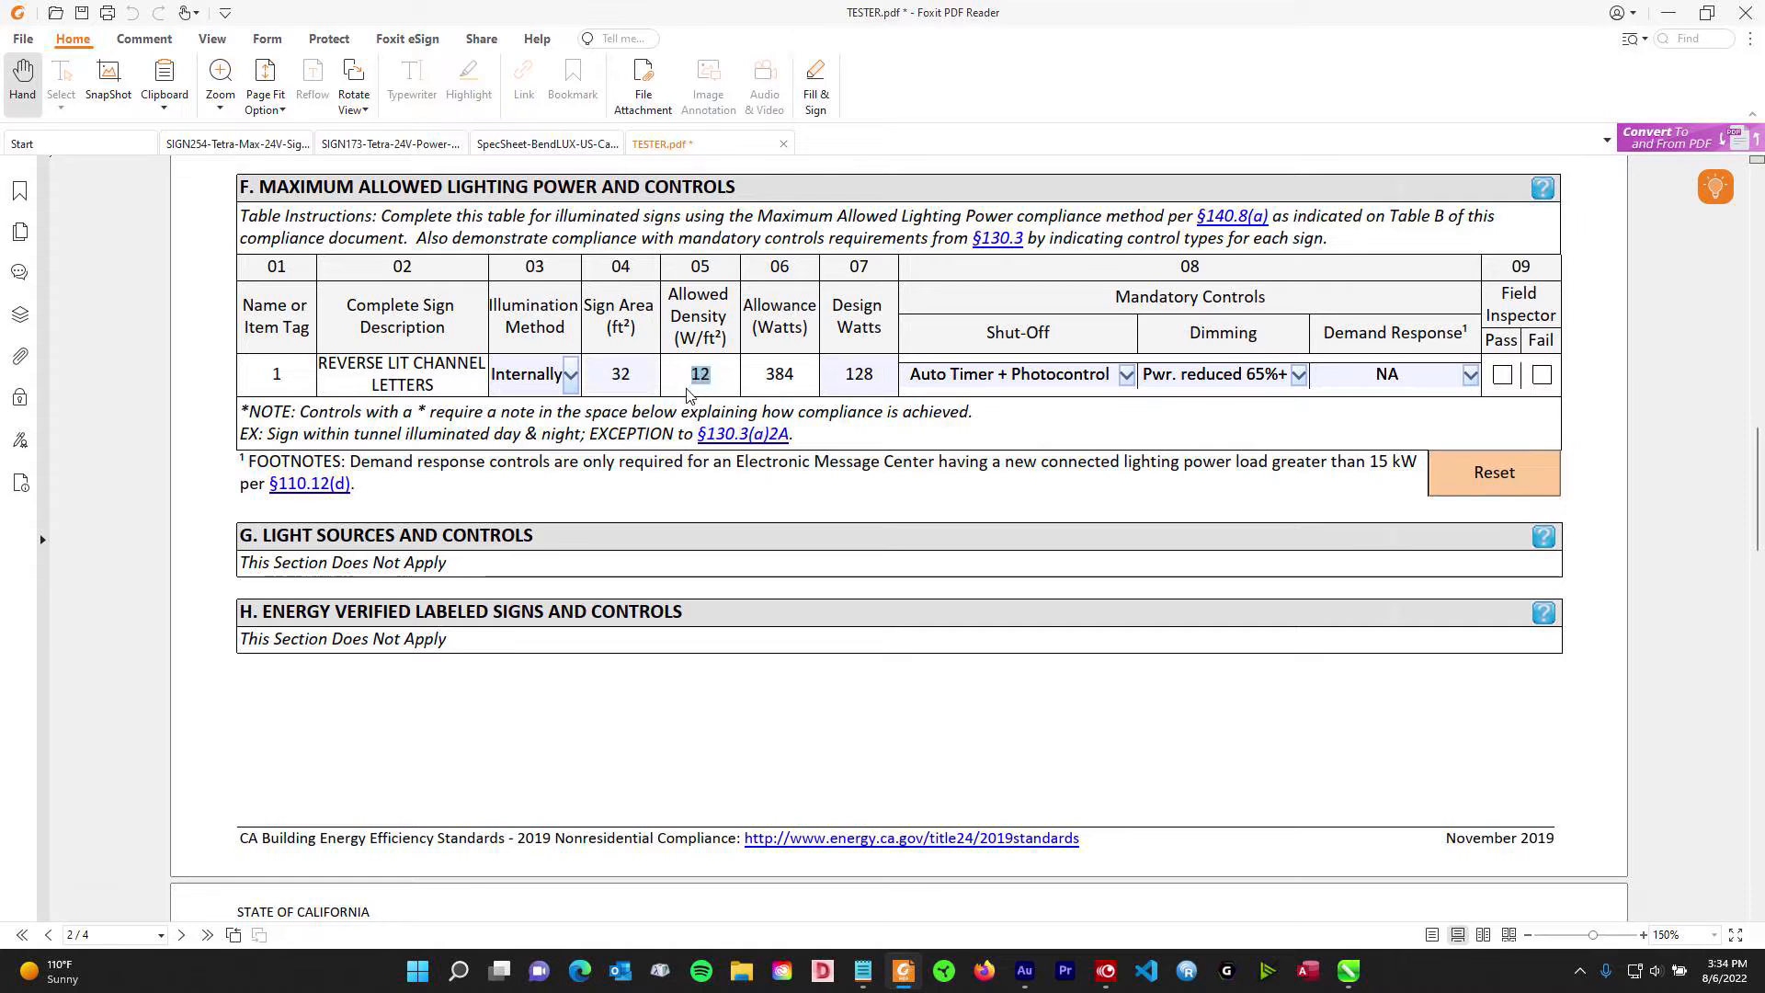
pyautogui.click(777, 390)
pyautogui.moveTo(796, 379); pyautogui.dragTo(762, 381)
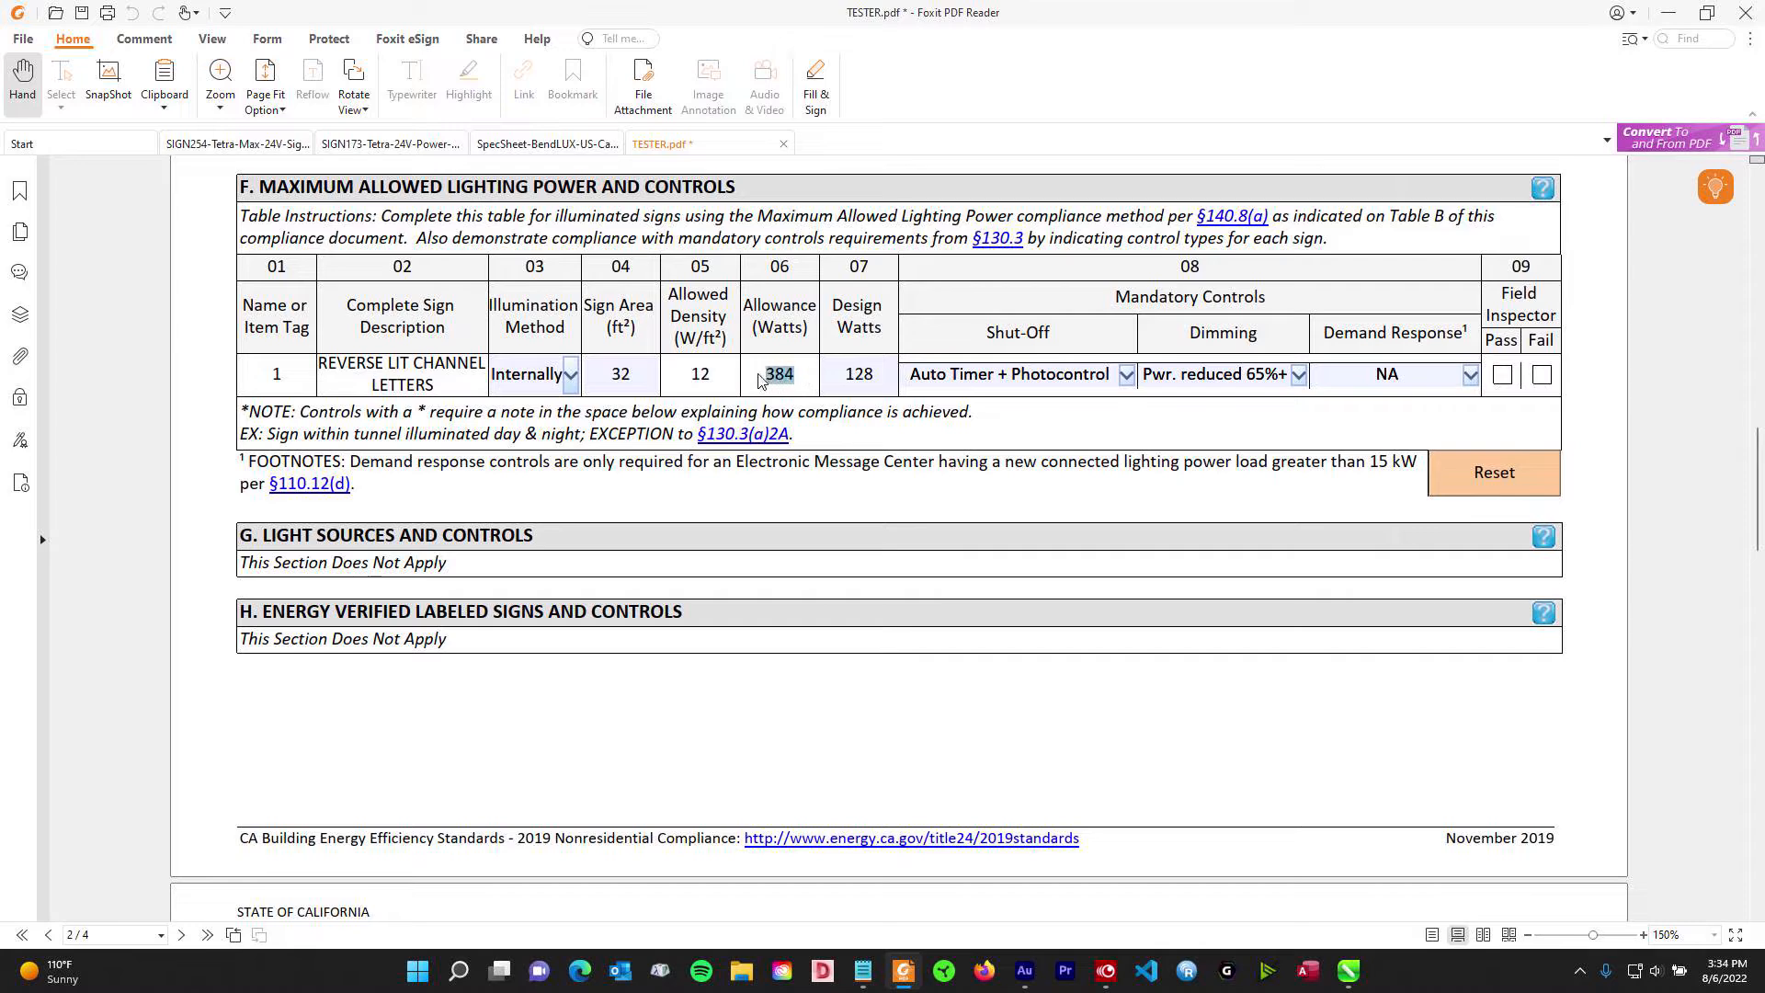
pyautogui.click(817, 386)
pyautogui.moveTo(879, 376); pyautogui.dragTo(834, 381)
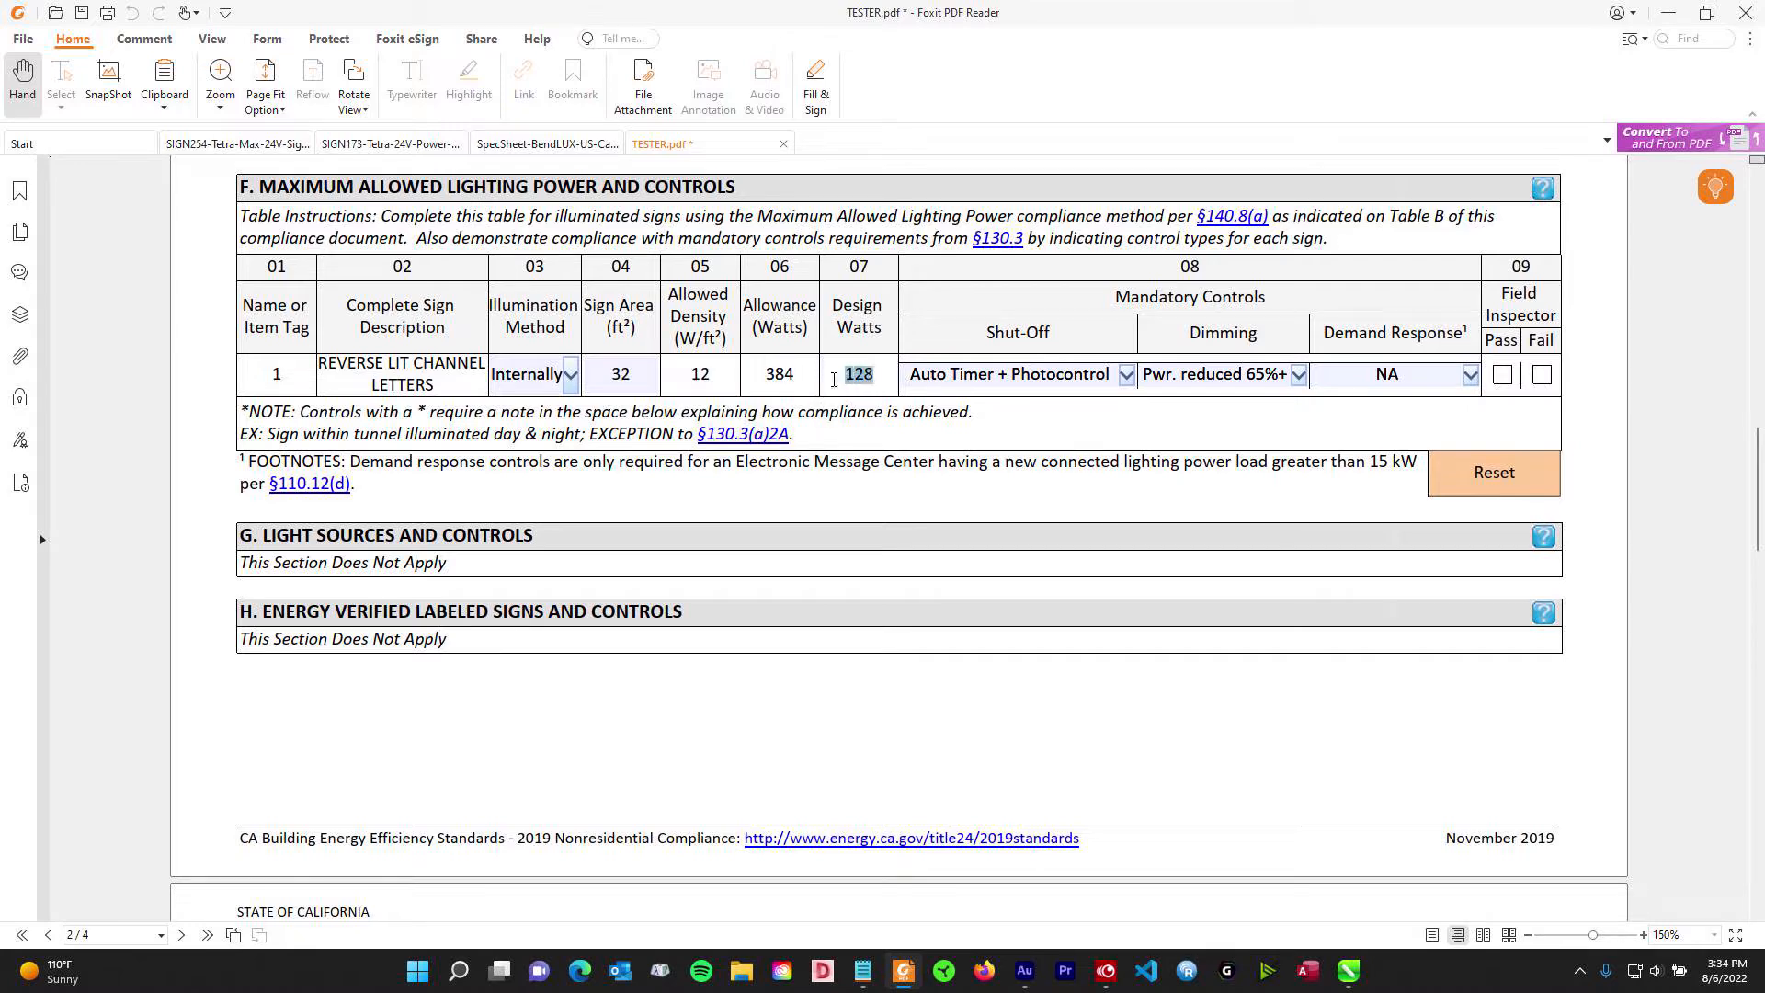
# - Return to CorelDRAW and review the single square's module totals, the copied 4 and the multiplication result
pyautogui.click(1353, 972)
pyautogui.moveTo(666, 342); pyautogui.dragTo(539, 706)
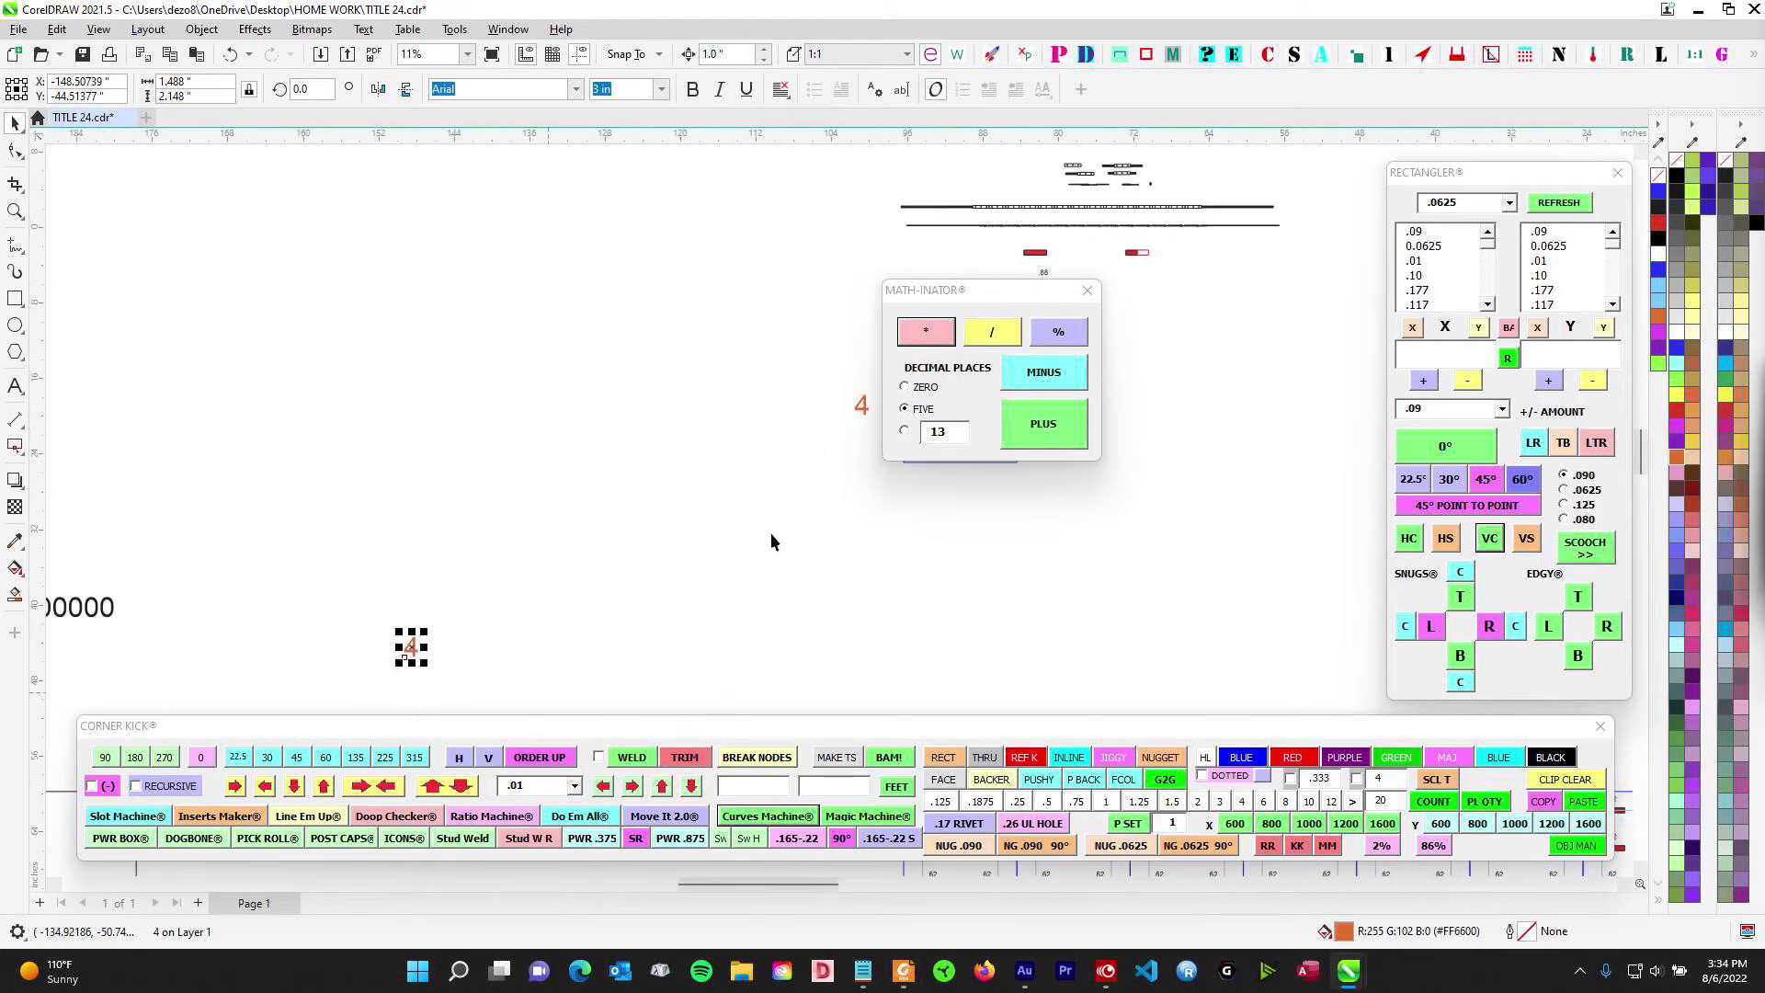
pyautogui.moveTo(855, 491); pyautogui.dragTo(577, 469)
pyautogui.scroll(1, 813, 386)
pyautogui.moveTo(826, 368); pyautogui.dragTo(826, 440)
pyautogui.scroll(-1, 857, 449)
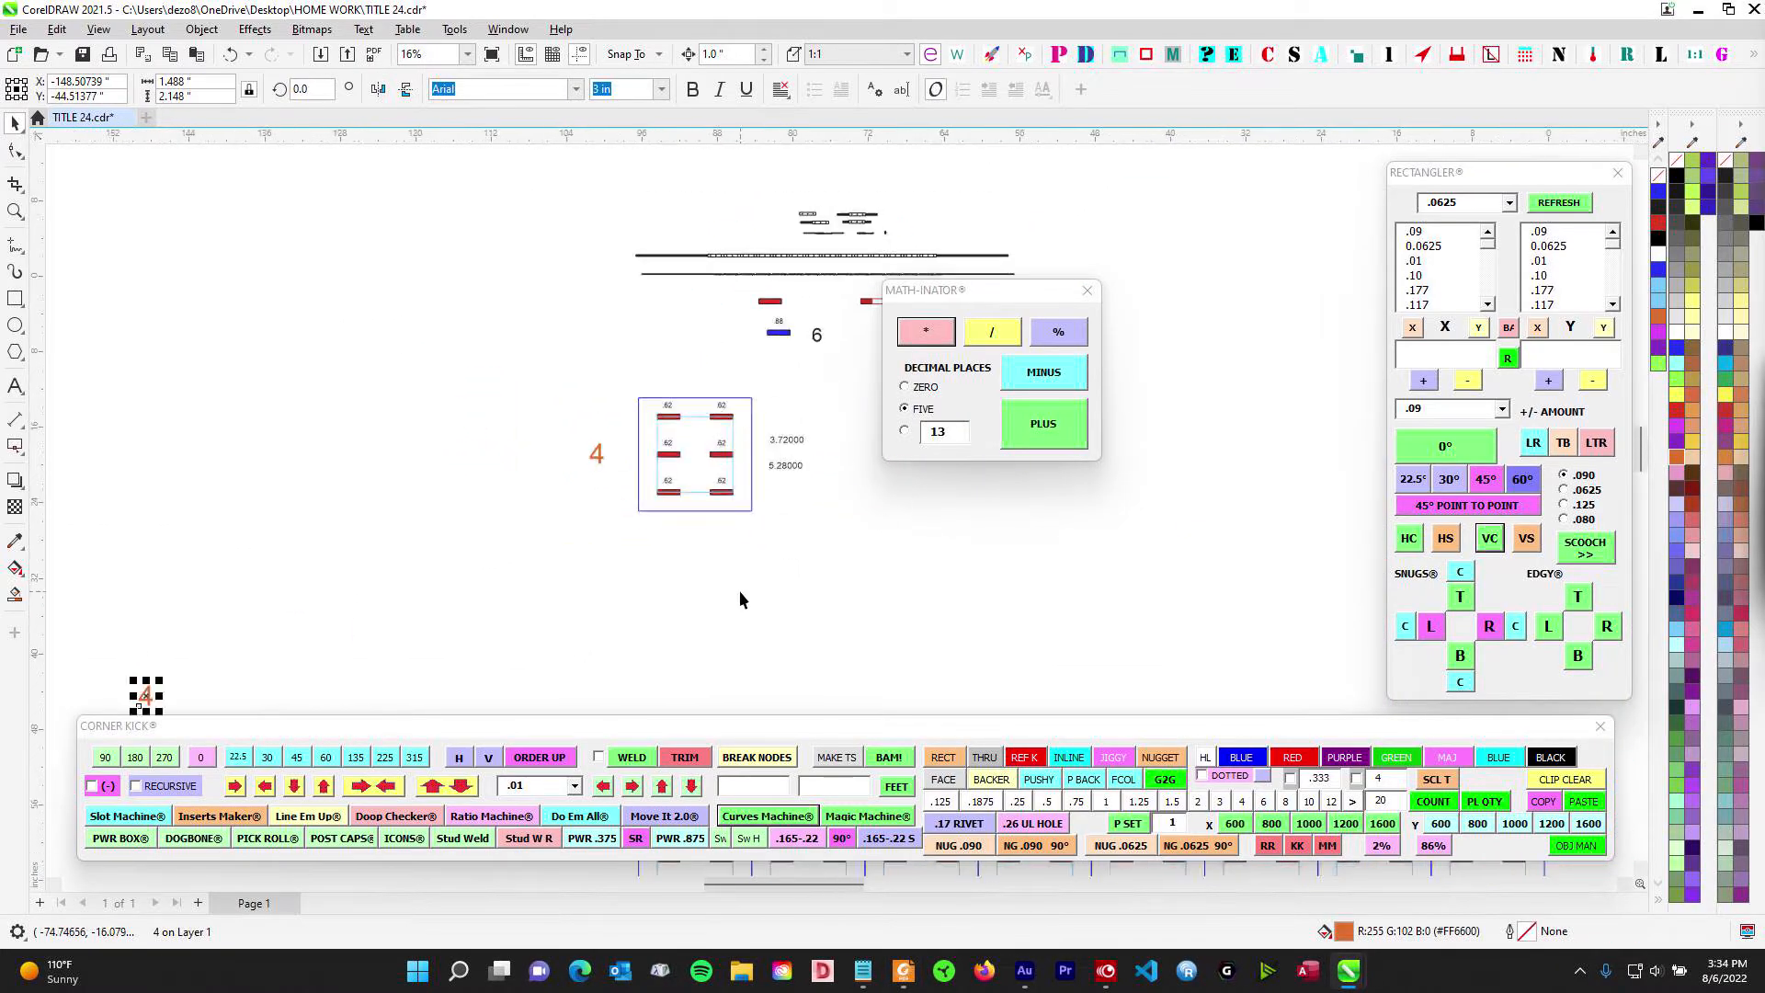
pyautogui.scroll(-1, 739, 590)
pyautogui.moveTo(739, 590); pyautogui.dragTo(815, 387)
pyautogui.click(610, 497)
pyautogui.moveTo(610, 497); pyautogui.dragTo(719, 433)
pyautogui.moveTo(346, 395); pyautogui.dragTo(620, 446)
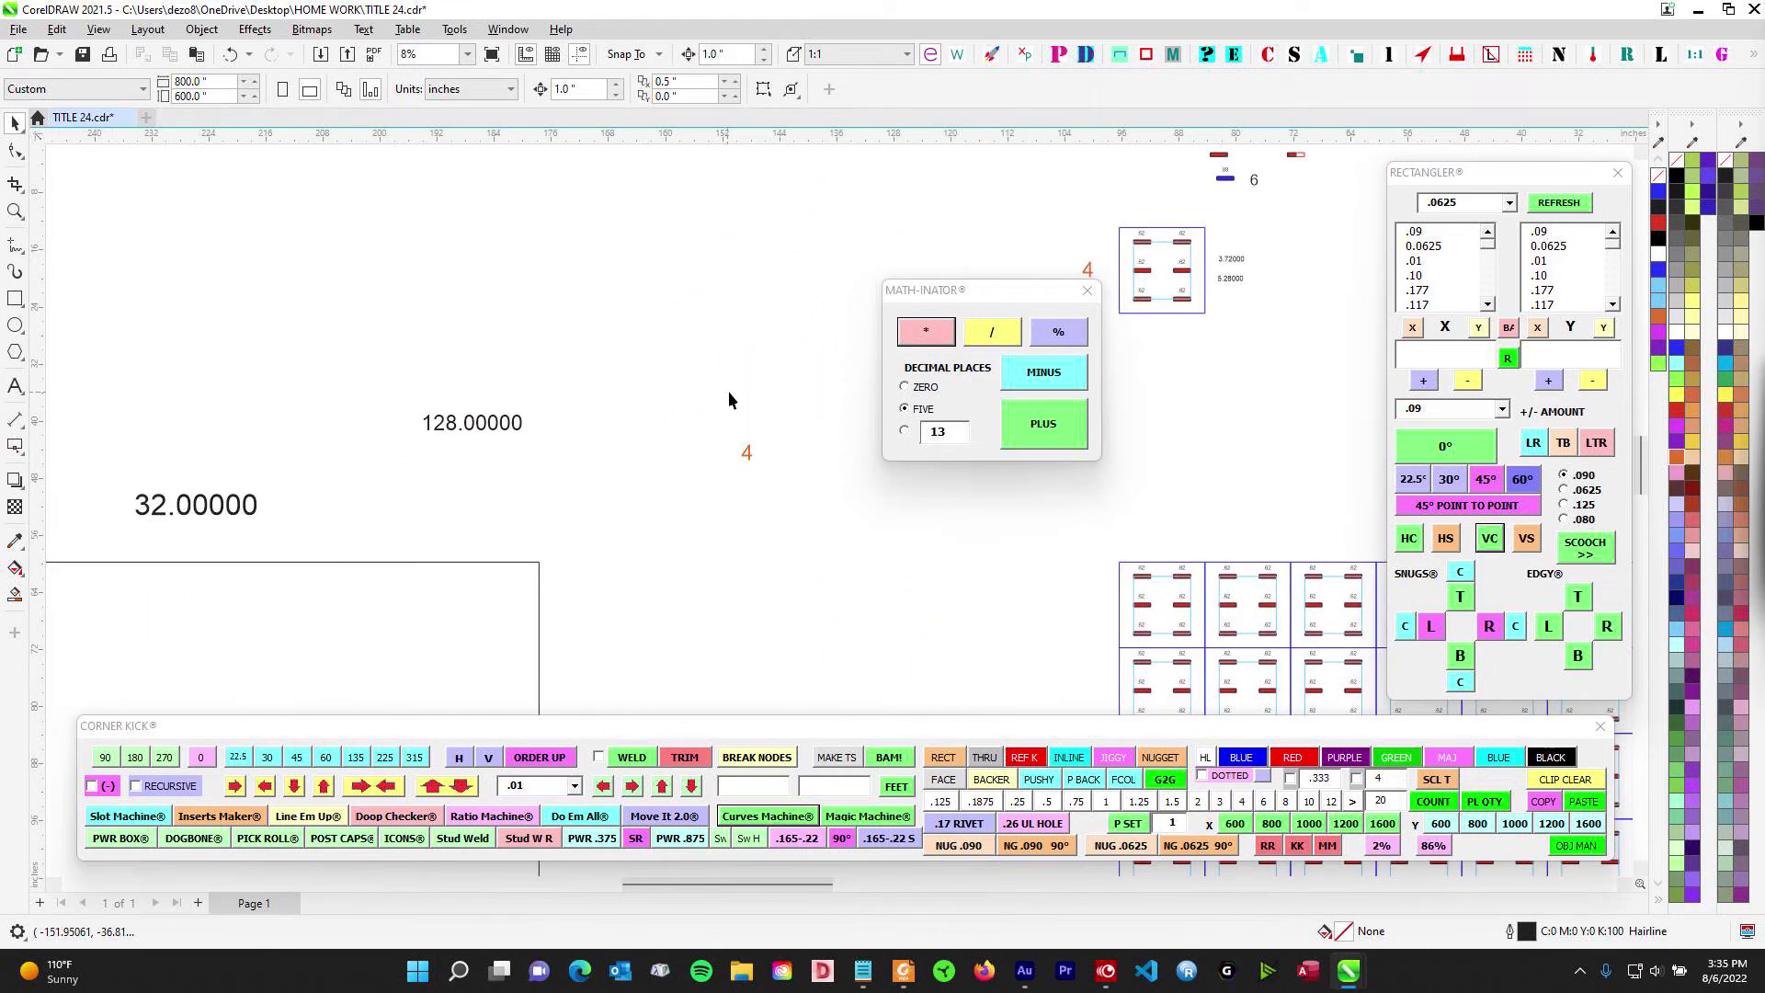
pyautogui.moveTo(728, 396); pyautogui.dragTo(803, 631)
pyautogui.click(555, 445)
pyautogui.moveTo(375, 352); pyautogui.dragTo(668, 491)
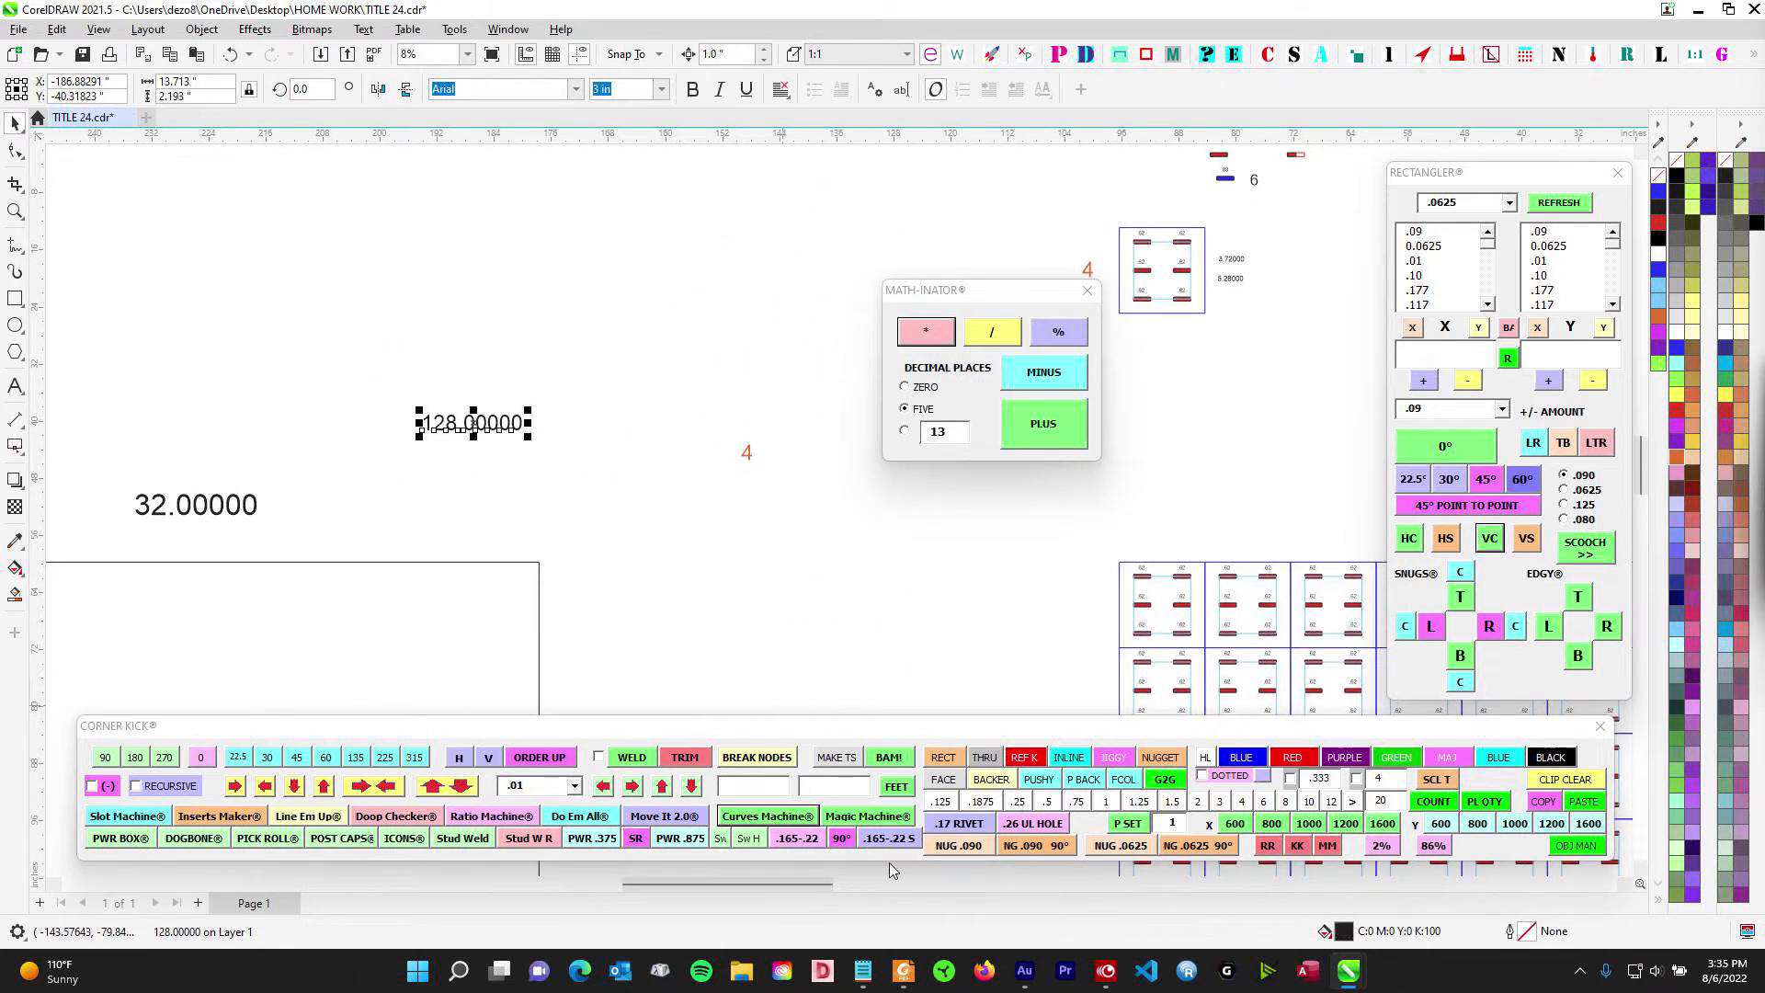
# - Switch to Foxit PDF Reader and compare total allowed watts, total designed watts and compliance results in table C of TESTER.pdf
pyautogui.moveTo(907, 968)
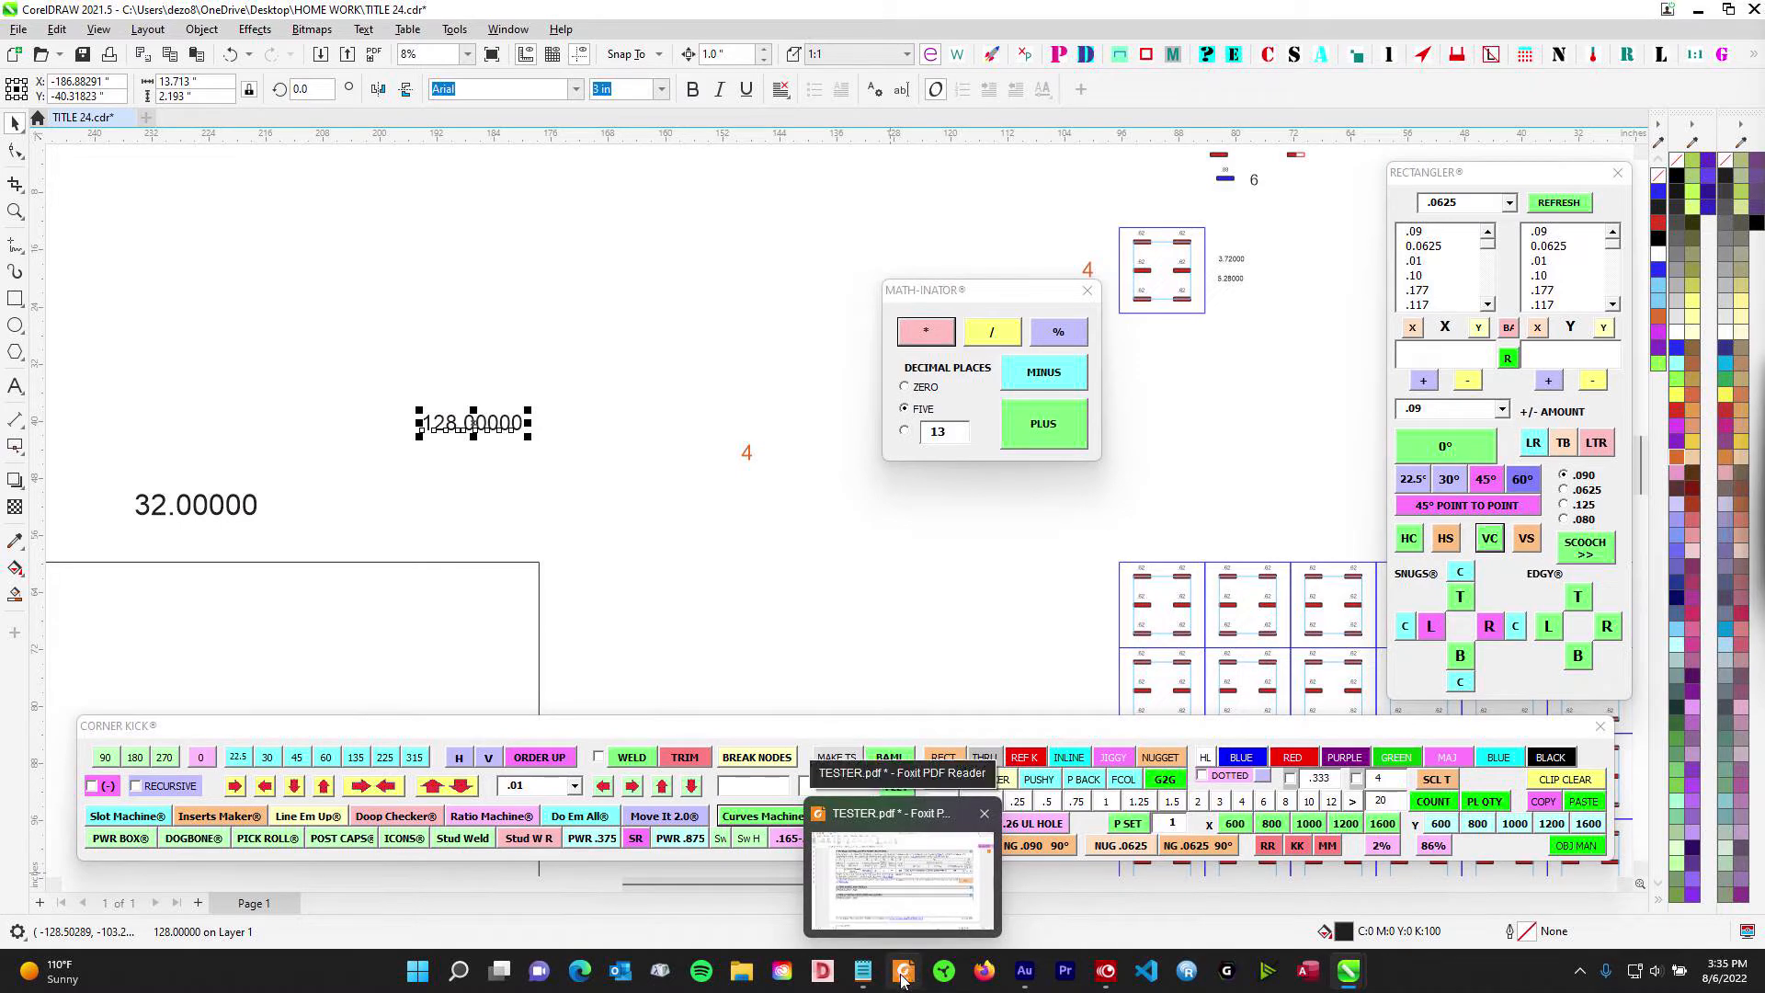
pyautogui.click(906, 980)
pyautogui.scroll(3, 883, 576)
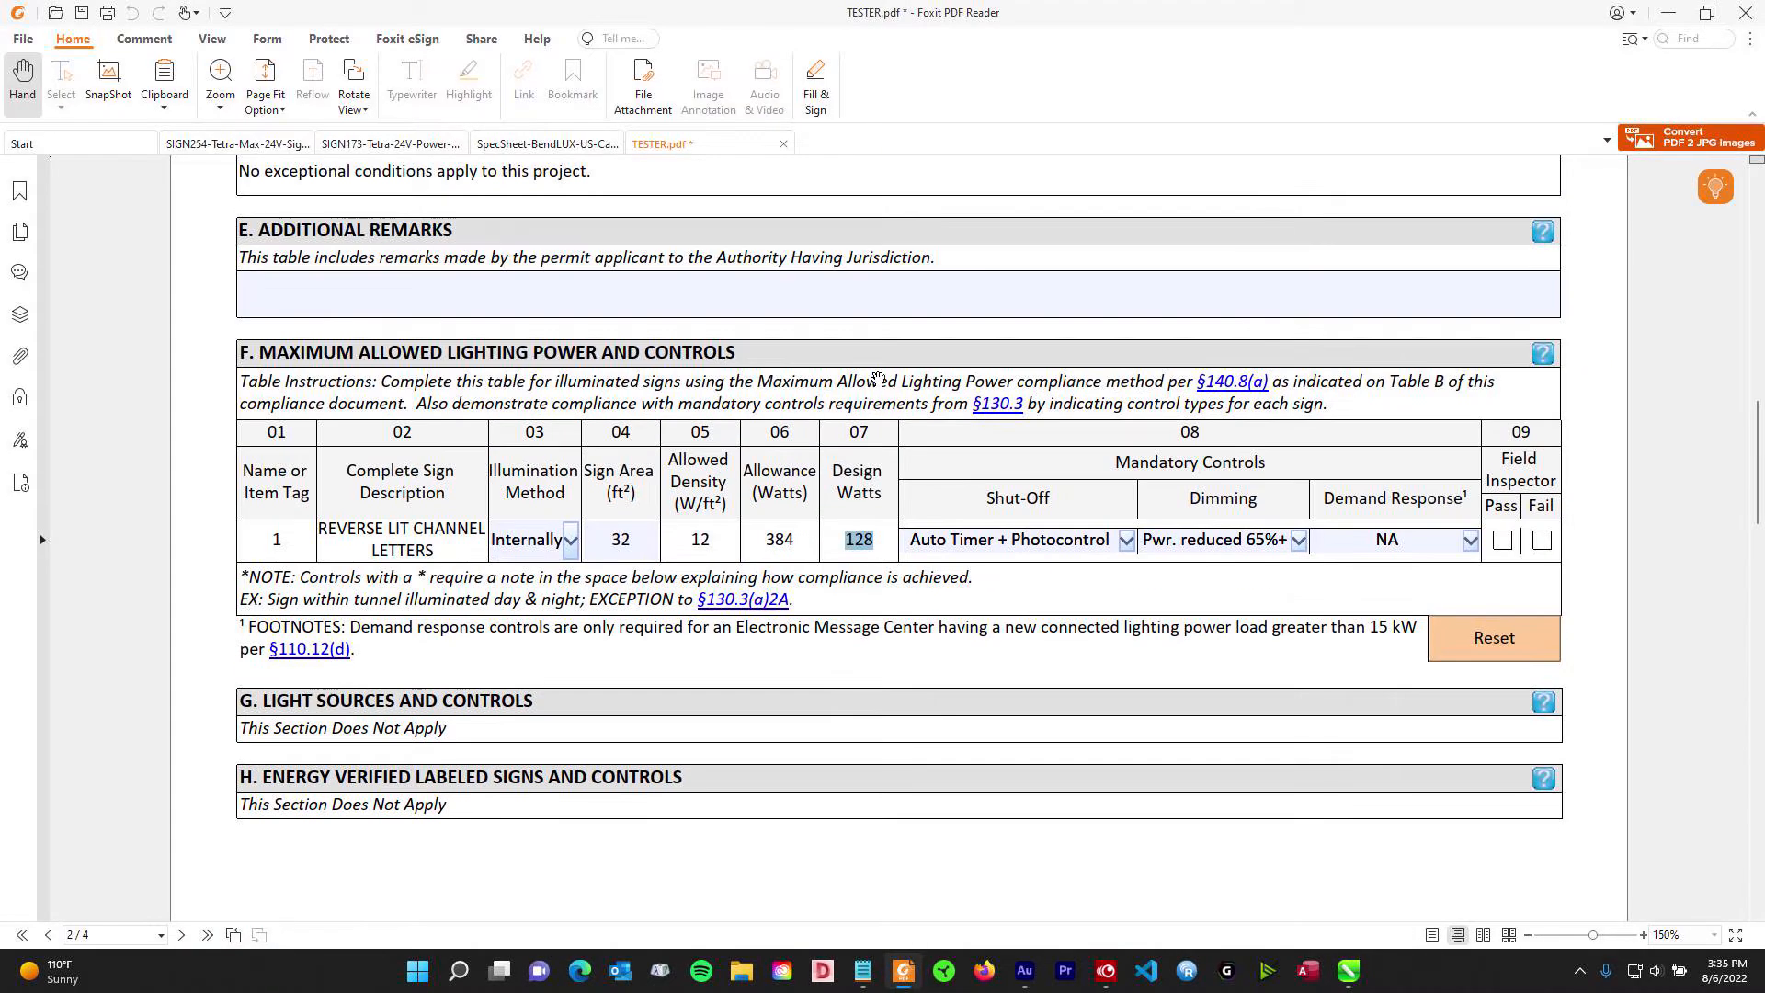
pyautogui.scroll(8, 883, 577)
pyautogui.middleClick(812, 328)
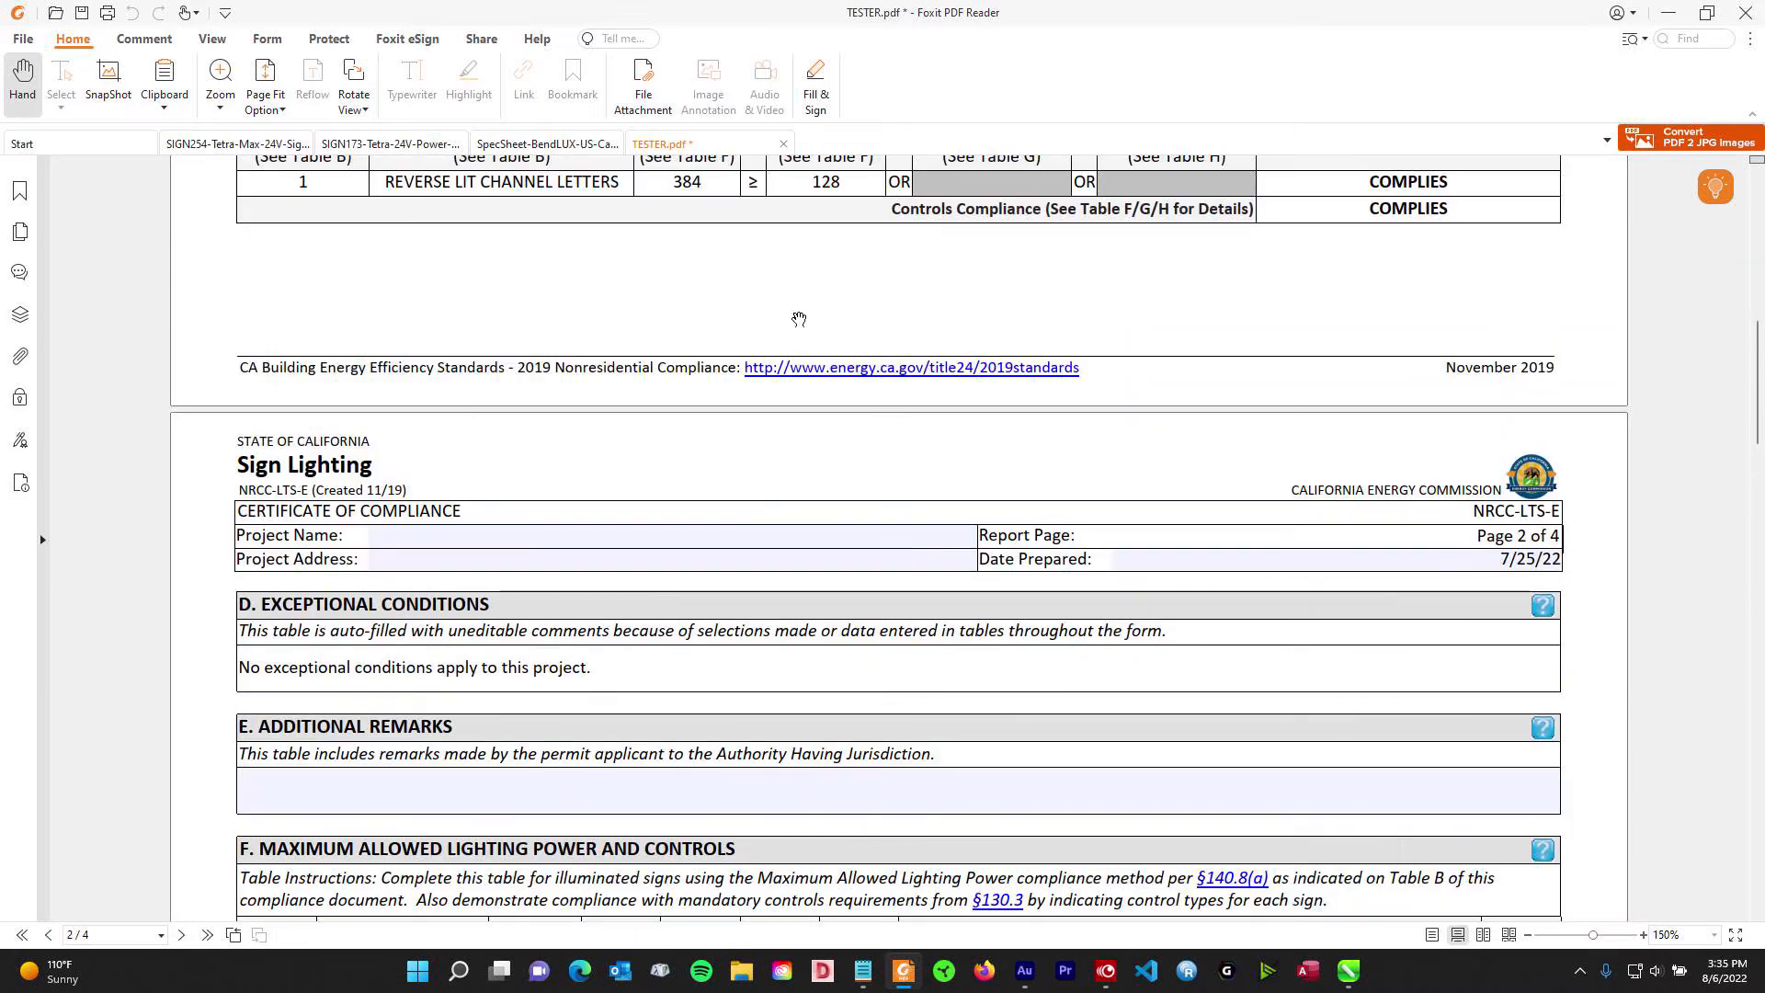
pyautogui.middleClick(825, 403)
pyautogui.scroll(10, 815, 375)
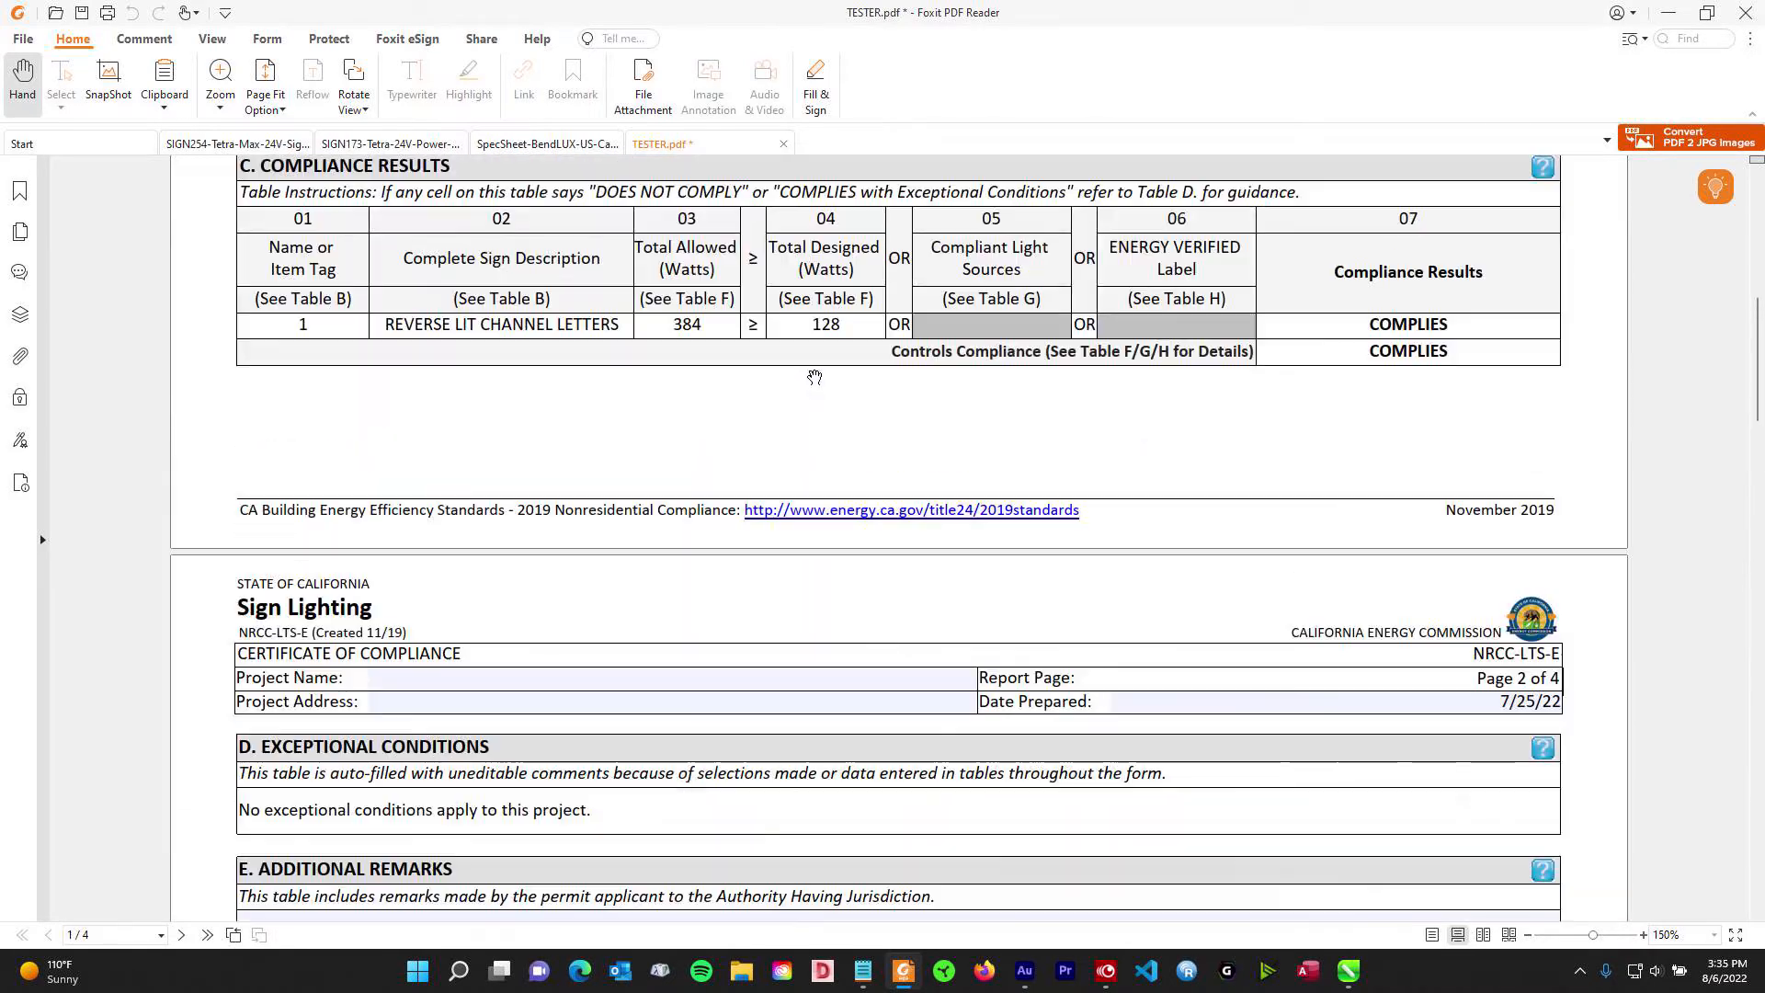
pyautogui.scroll(1, 711, 331)
pyautogui.scroll(2, 738, 493)
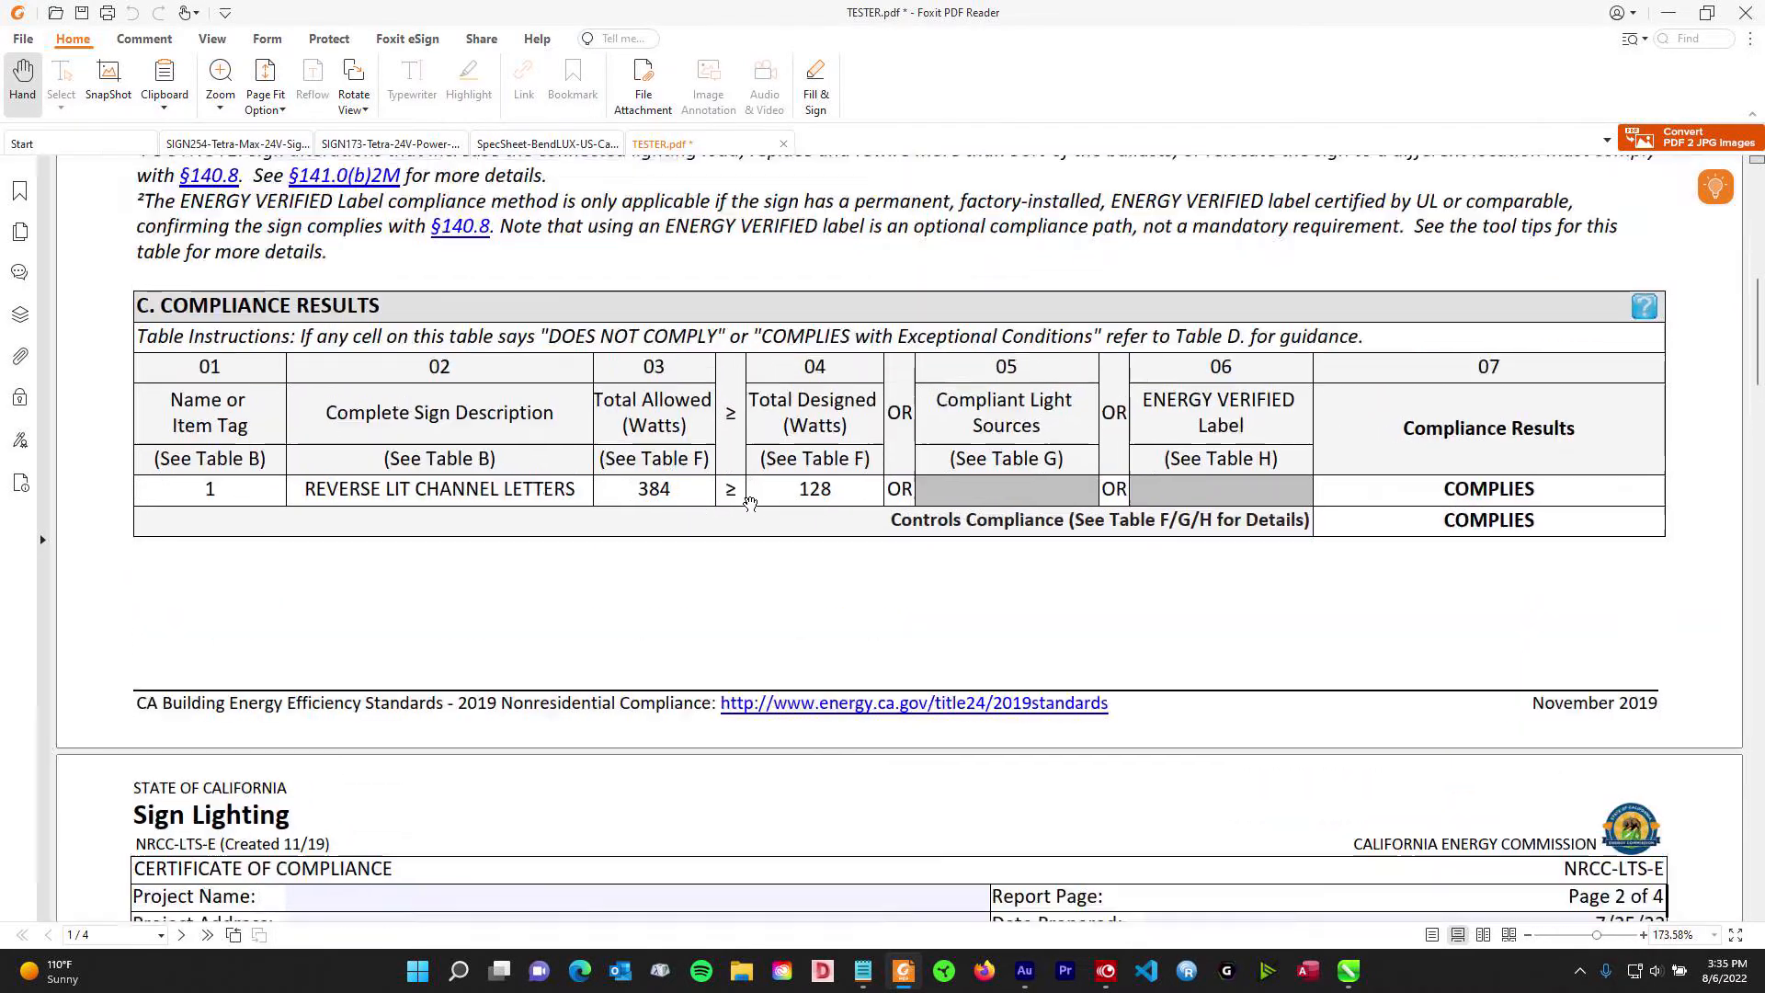
pyautogui.scroll(2, 738, 493)
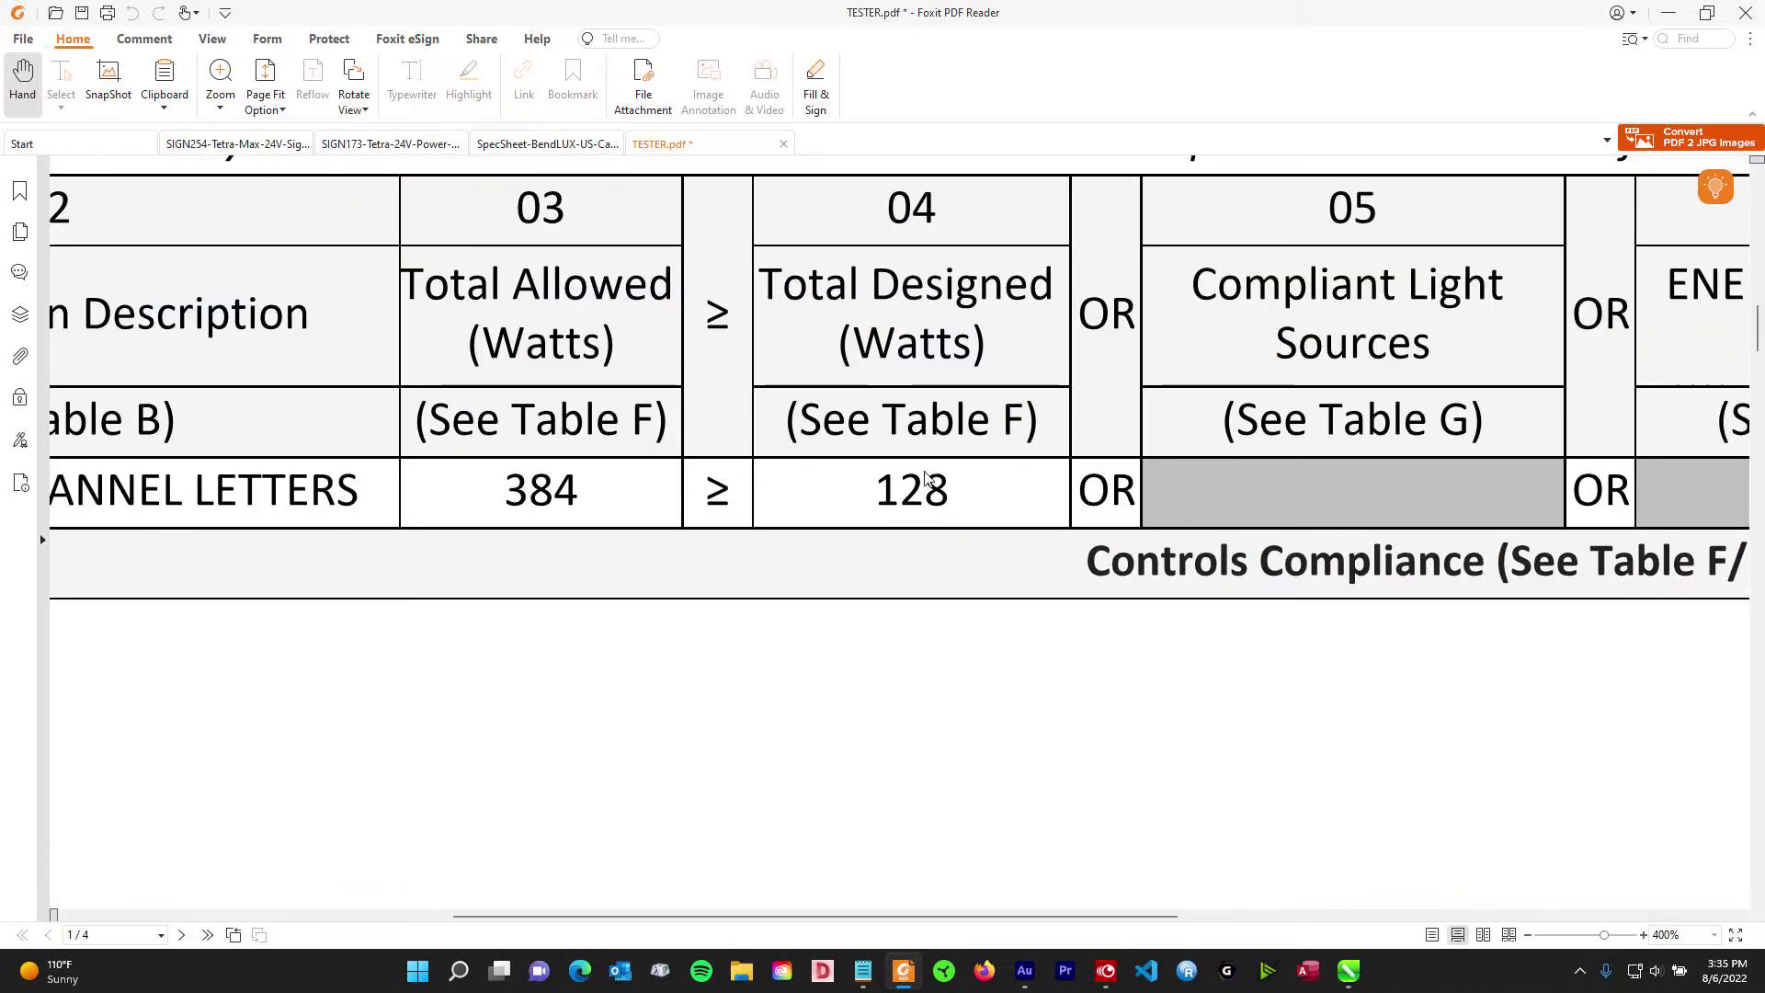
pyautogui.scroll(-3, 580, 465)
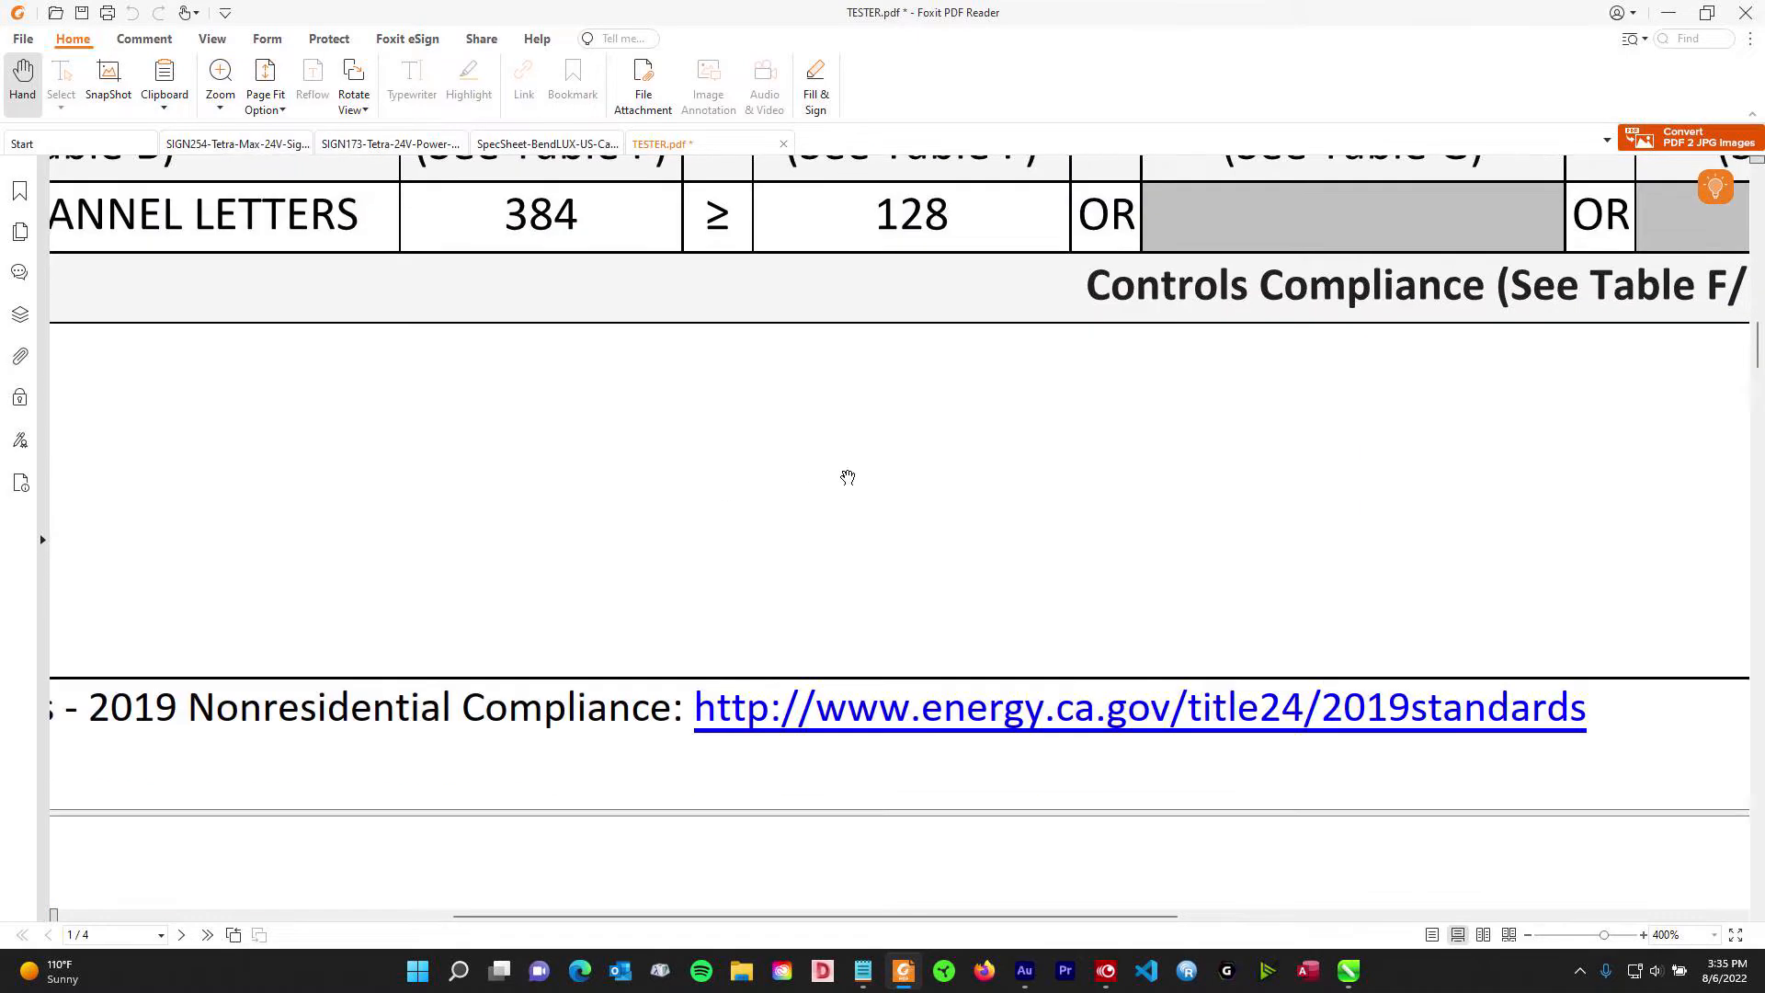
pyautogui.scroll(2, 1166, 372)
pyautogui.scroll(-3, 1165, 372)
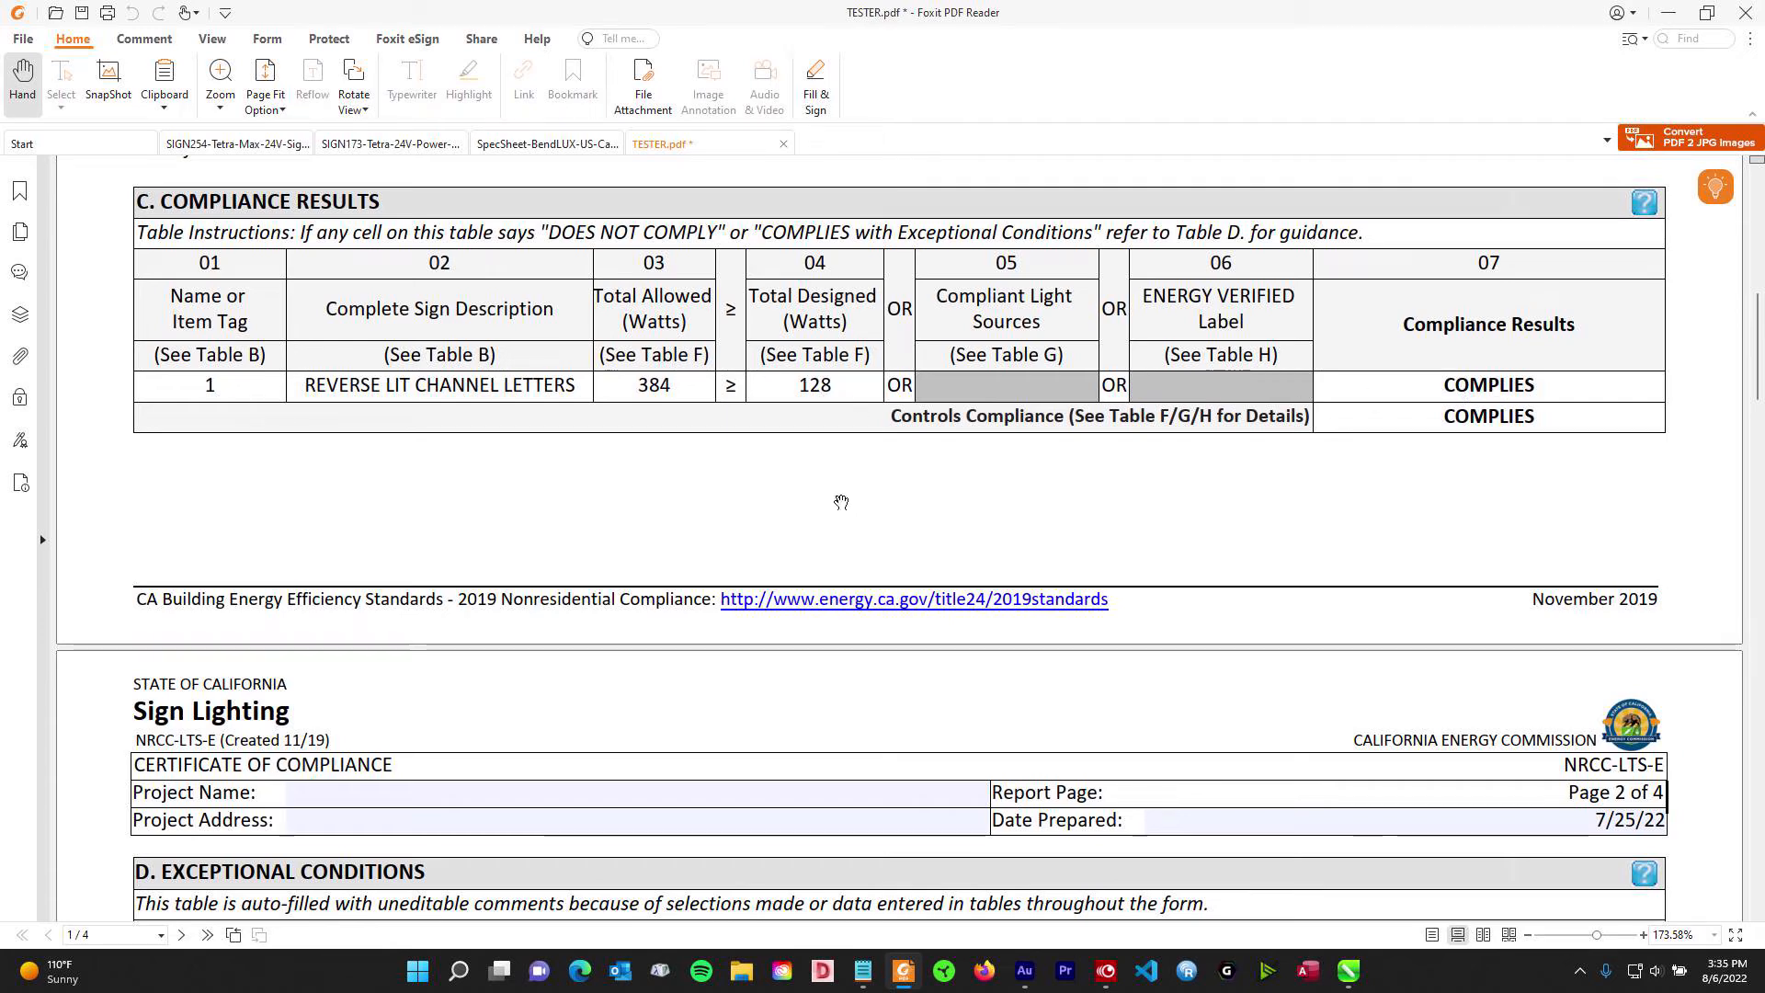
# - Replace the design watts in table F with 1 and compare the entry with the sign area
pyautogui.scroll(-10, 844, 502)
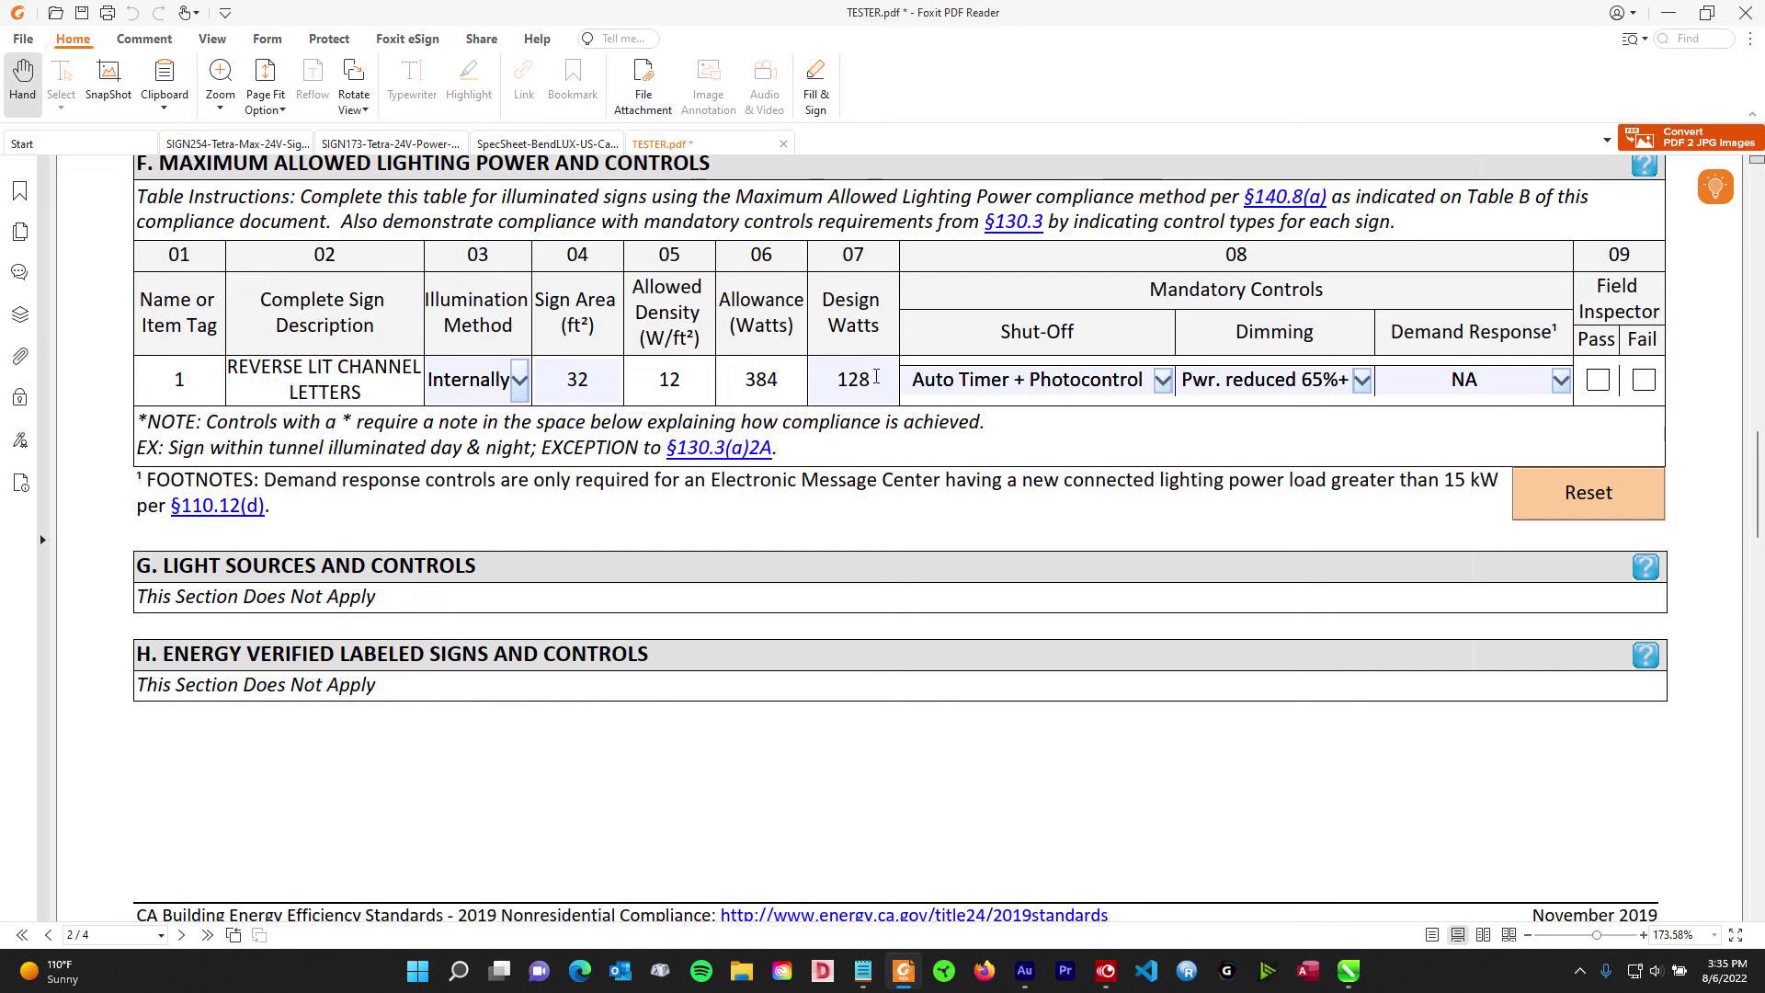
pyautogui.moveTo(876, 377); pyautogui.dragTo(775, 374)
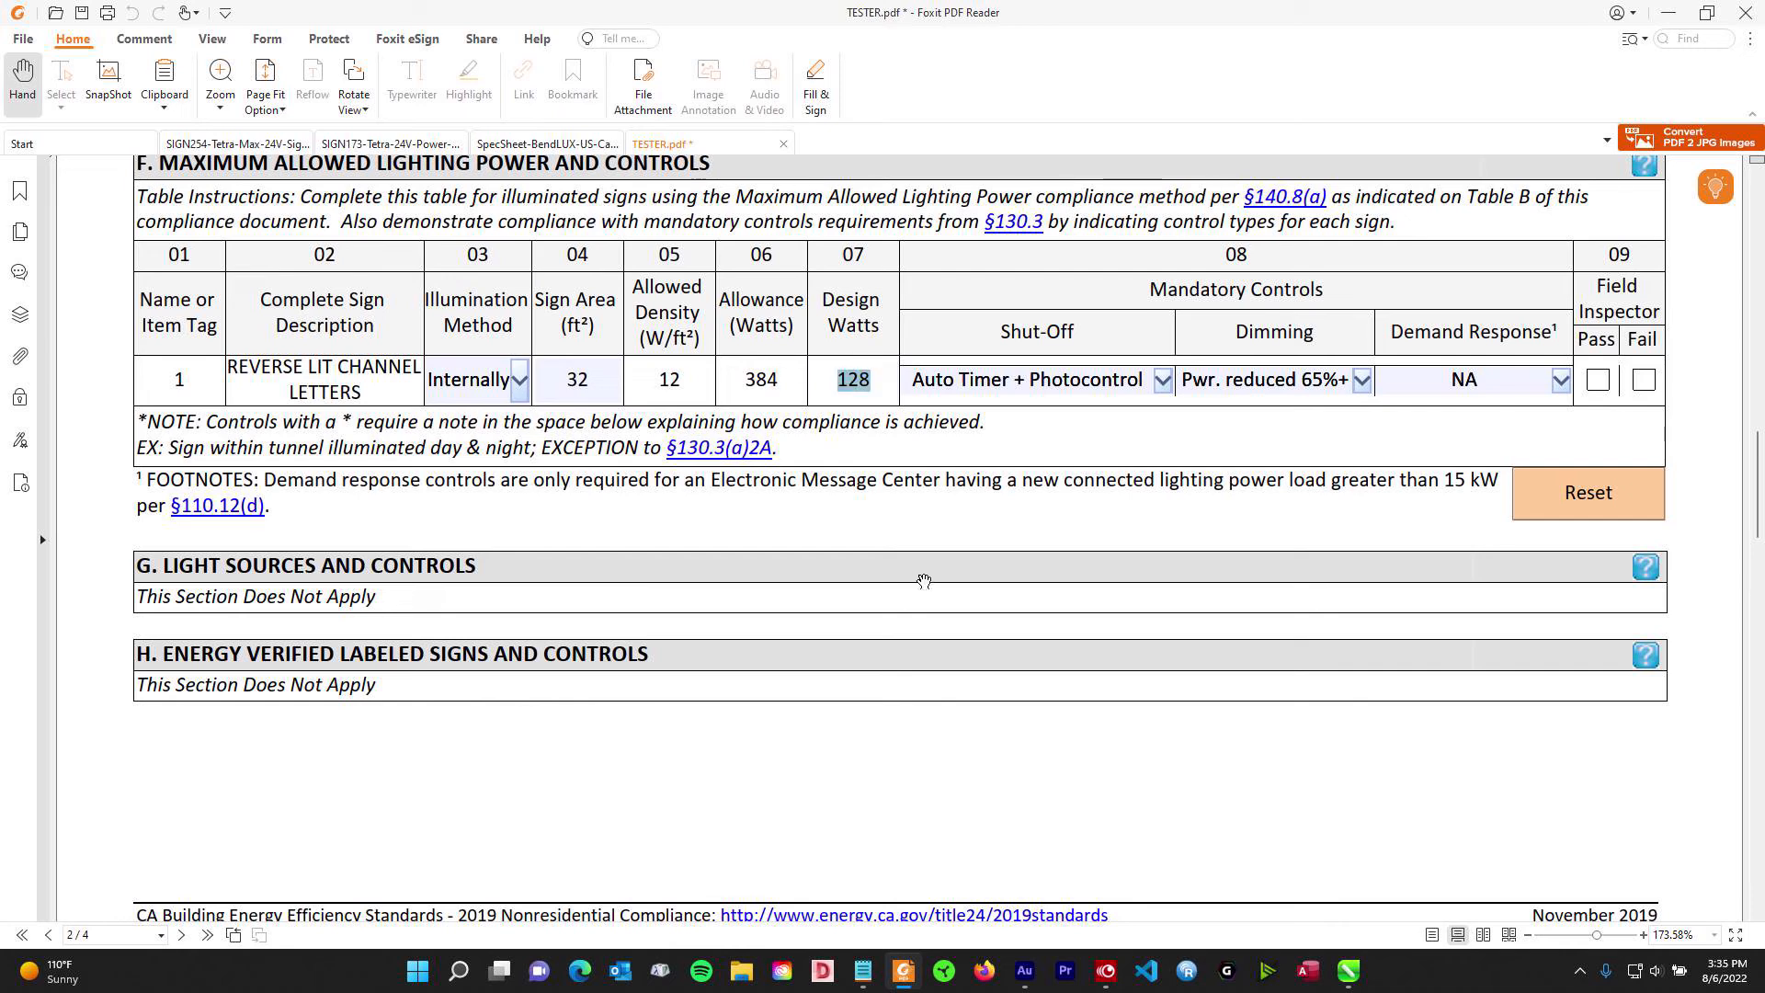
pyautogui.write('1')
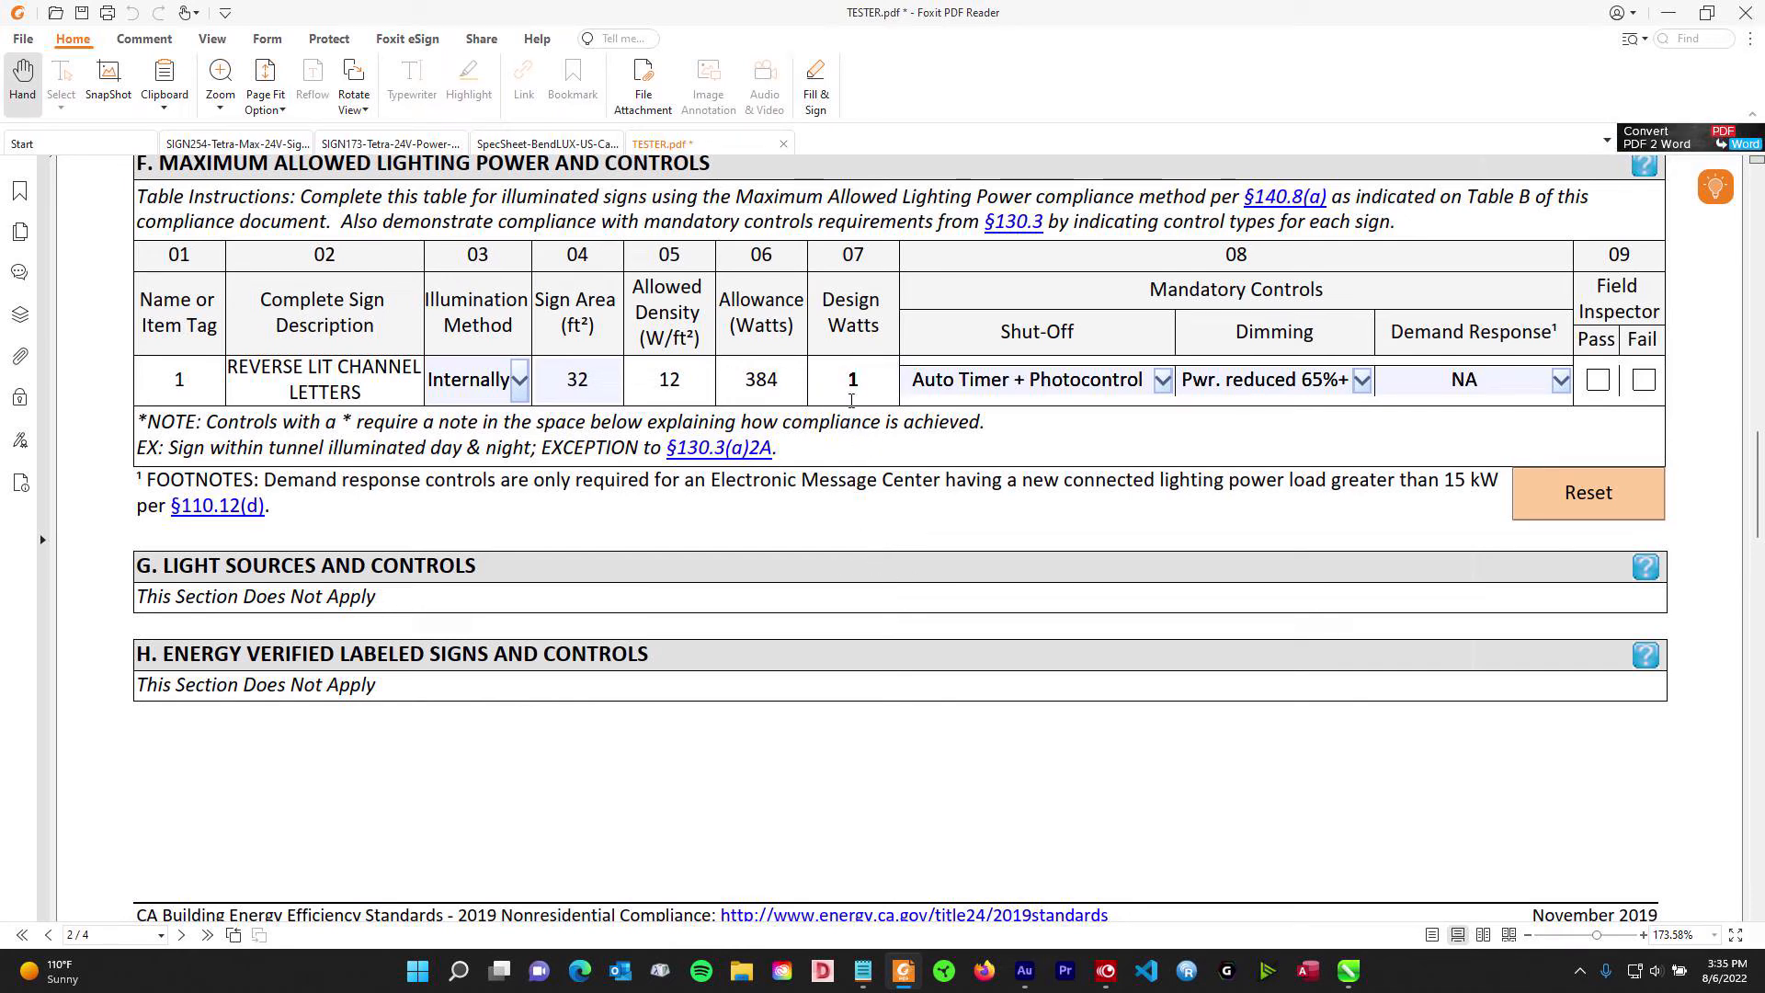
pyautogui.moveTo(584, 378); pyautogui.dragTo(557, 377)
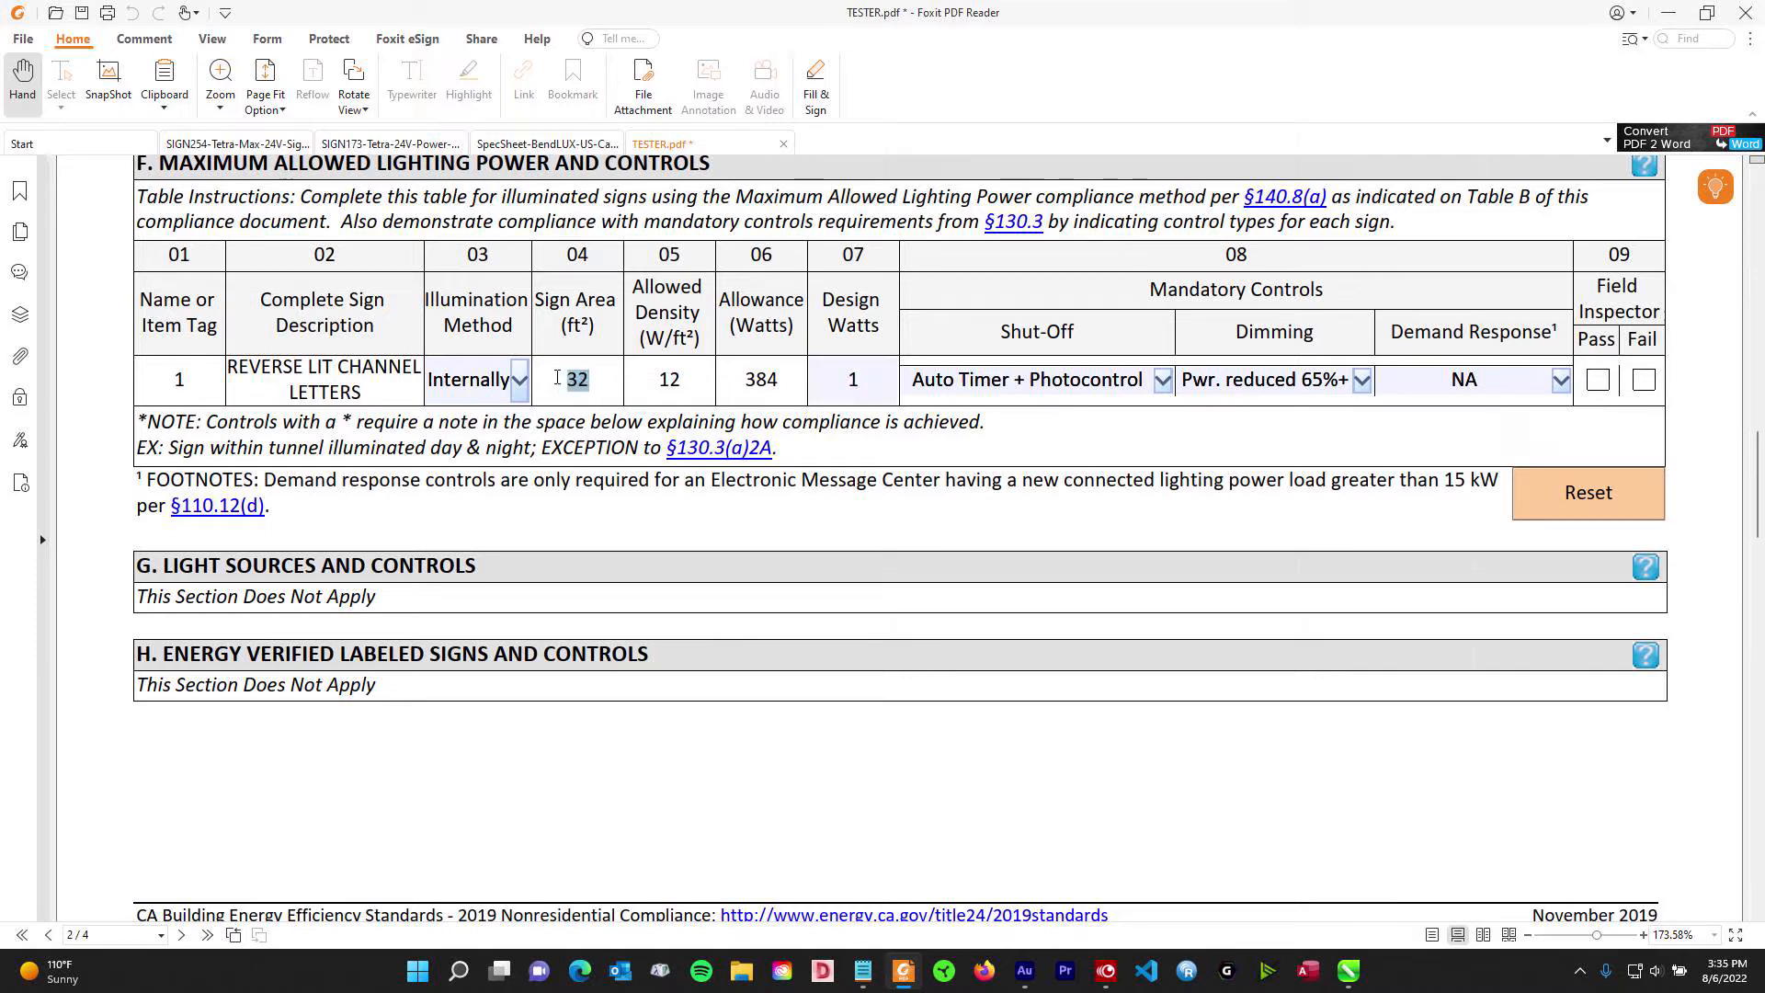
pyautogui.click(853, 385)
pyautogui.scroll(1, 851, 395)
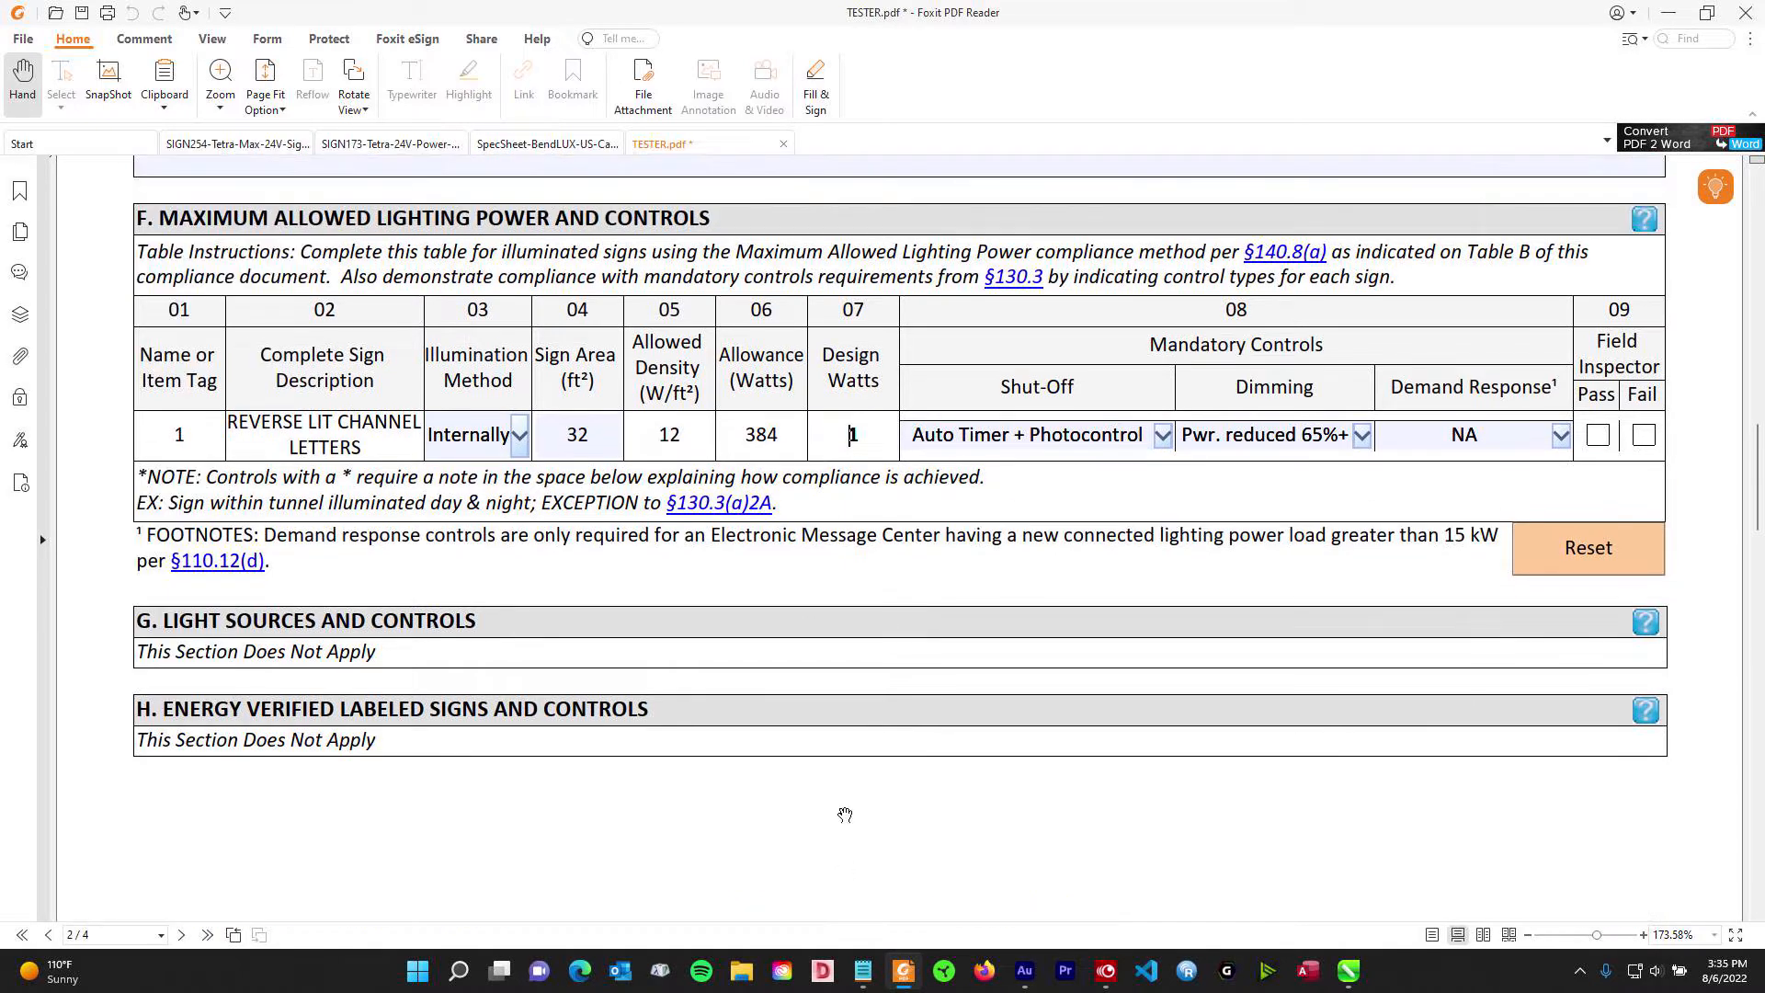
# - Switch to CorelDRAW and place a copy of the single red LED module between the large rectangle and the orange 4
pyautogui.click(1348, 971)
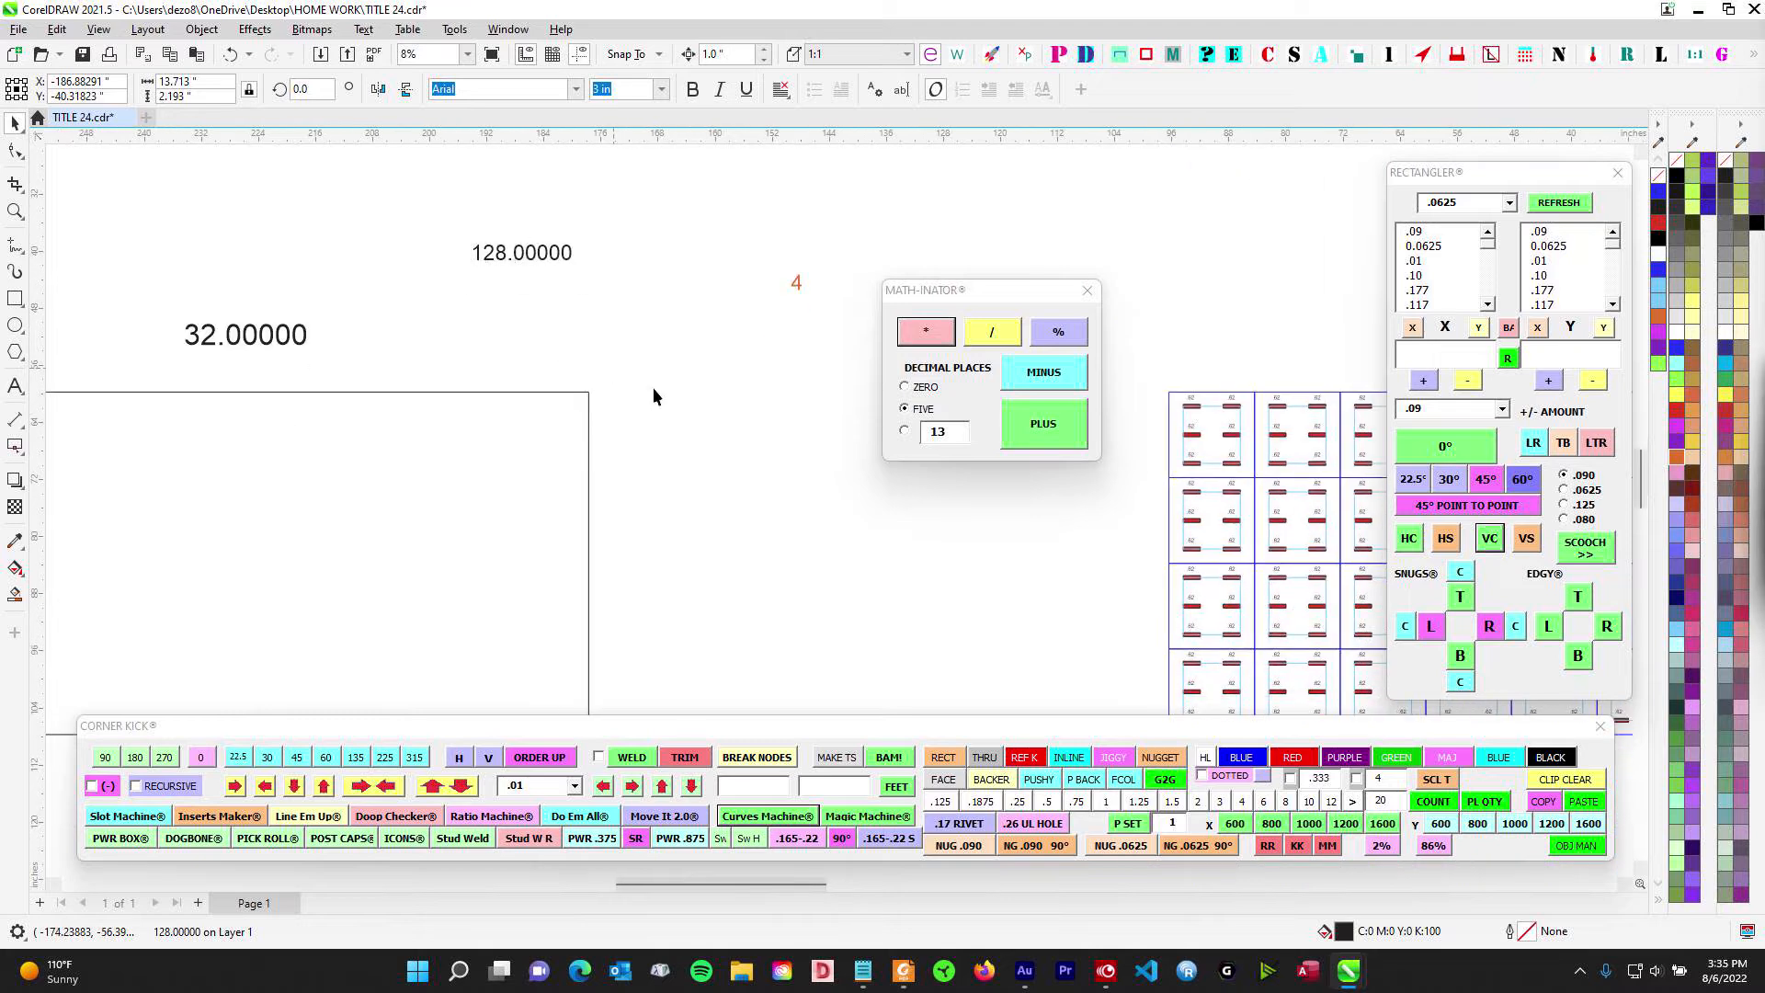
pyautogui.scroll(1, 1204, 173)
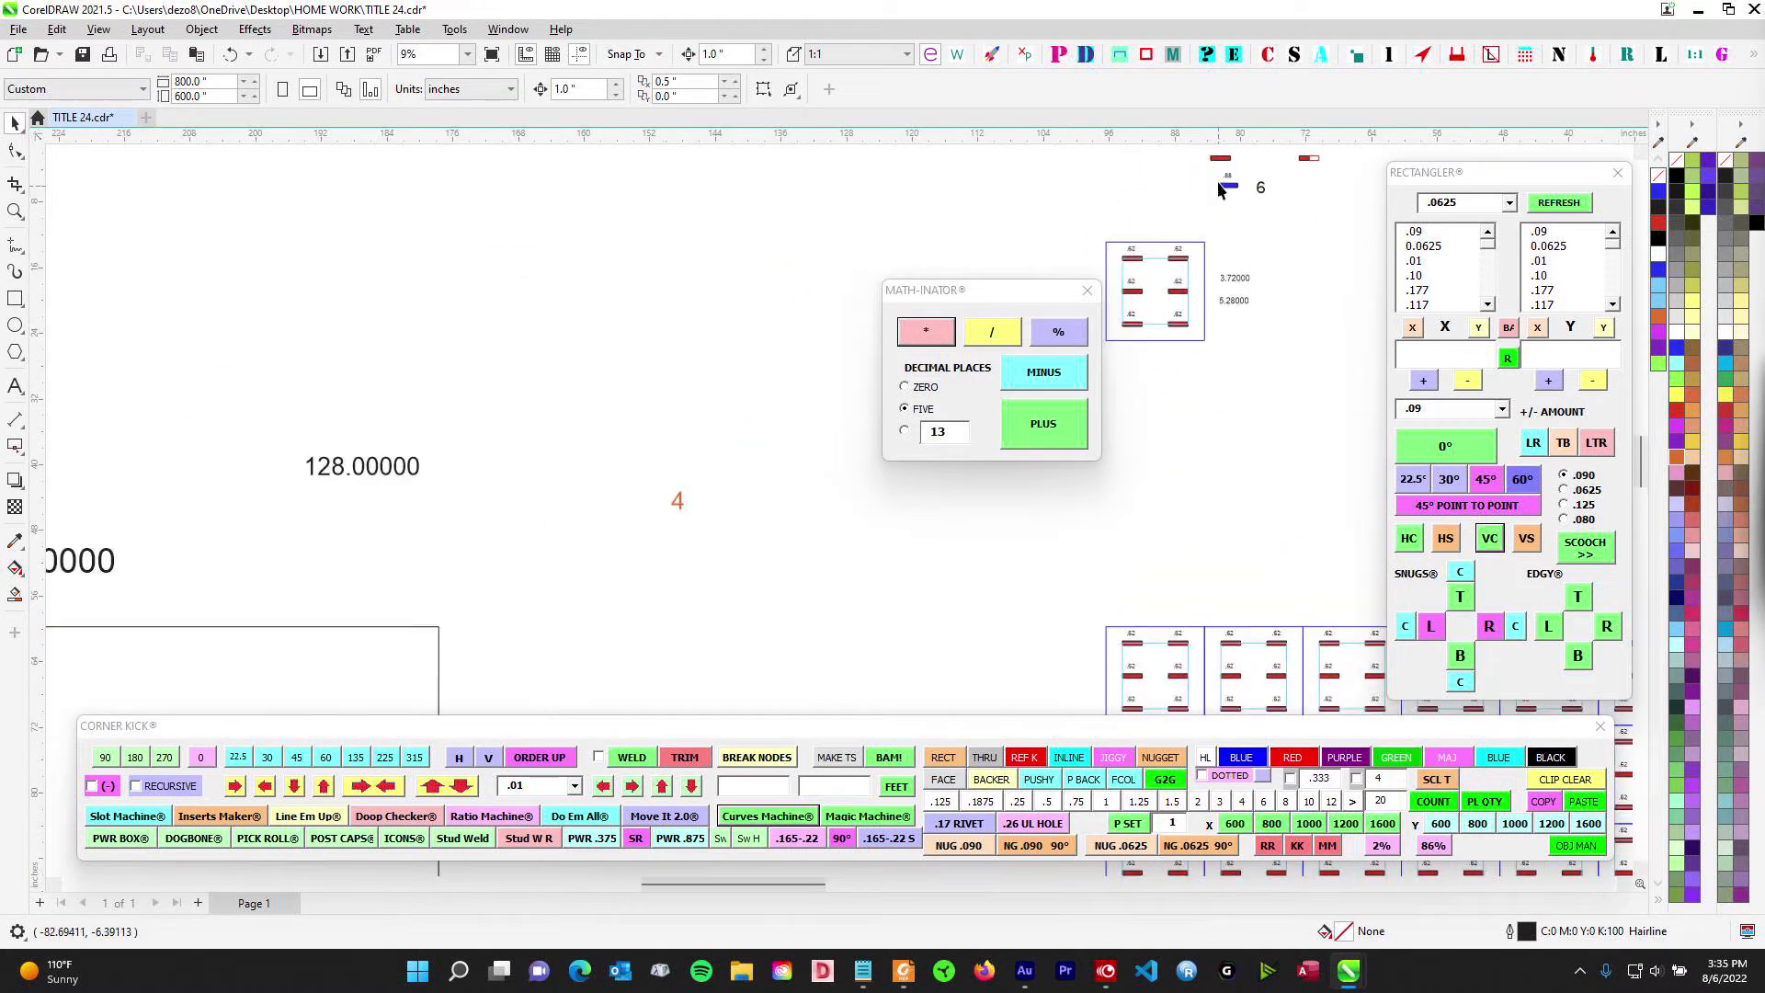
pyautogui.click(1222, 170)
pyautogui.moveTo(1221, 161); pyautogui.dragTo(707, 428)
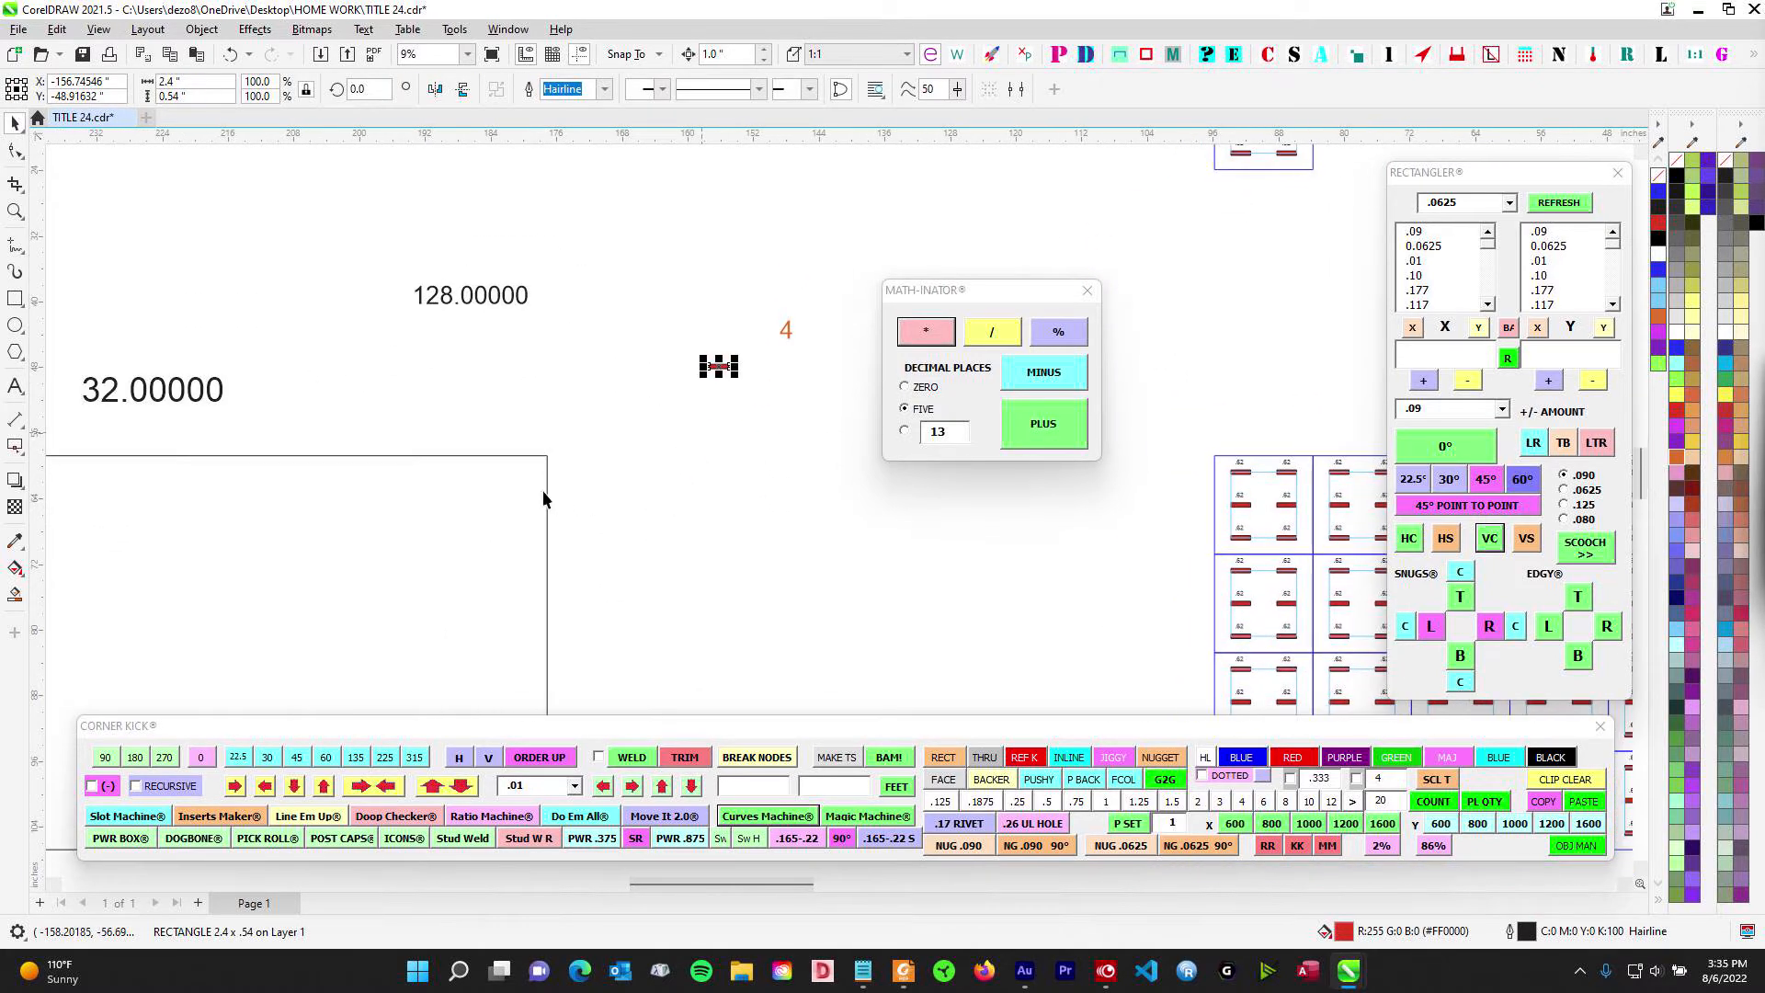
# - Center the copied LED module horizontally and vertically in the large empty rectangle, and select the module alone
pyautogui.keyDown('shift'); pyautogui.click(547, 489); pyautogui.keyUp('shift')
pyautogui.press('c')
pyautogui.press('e')
pyautogui.scroll(-3, 649, 530)
pyautogui.moveTo(622, 540); pyautogui.dragTo(807, 417)
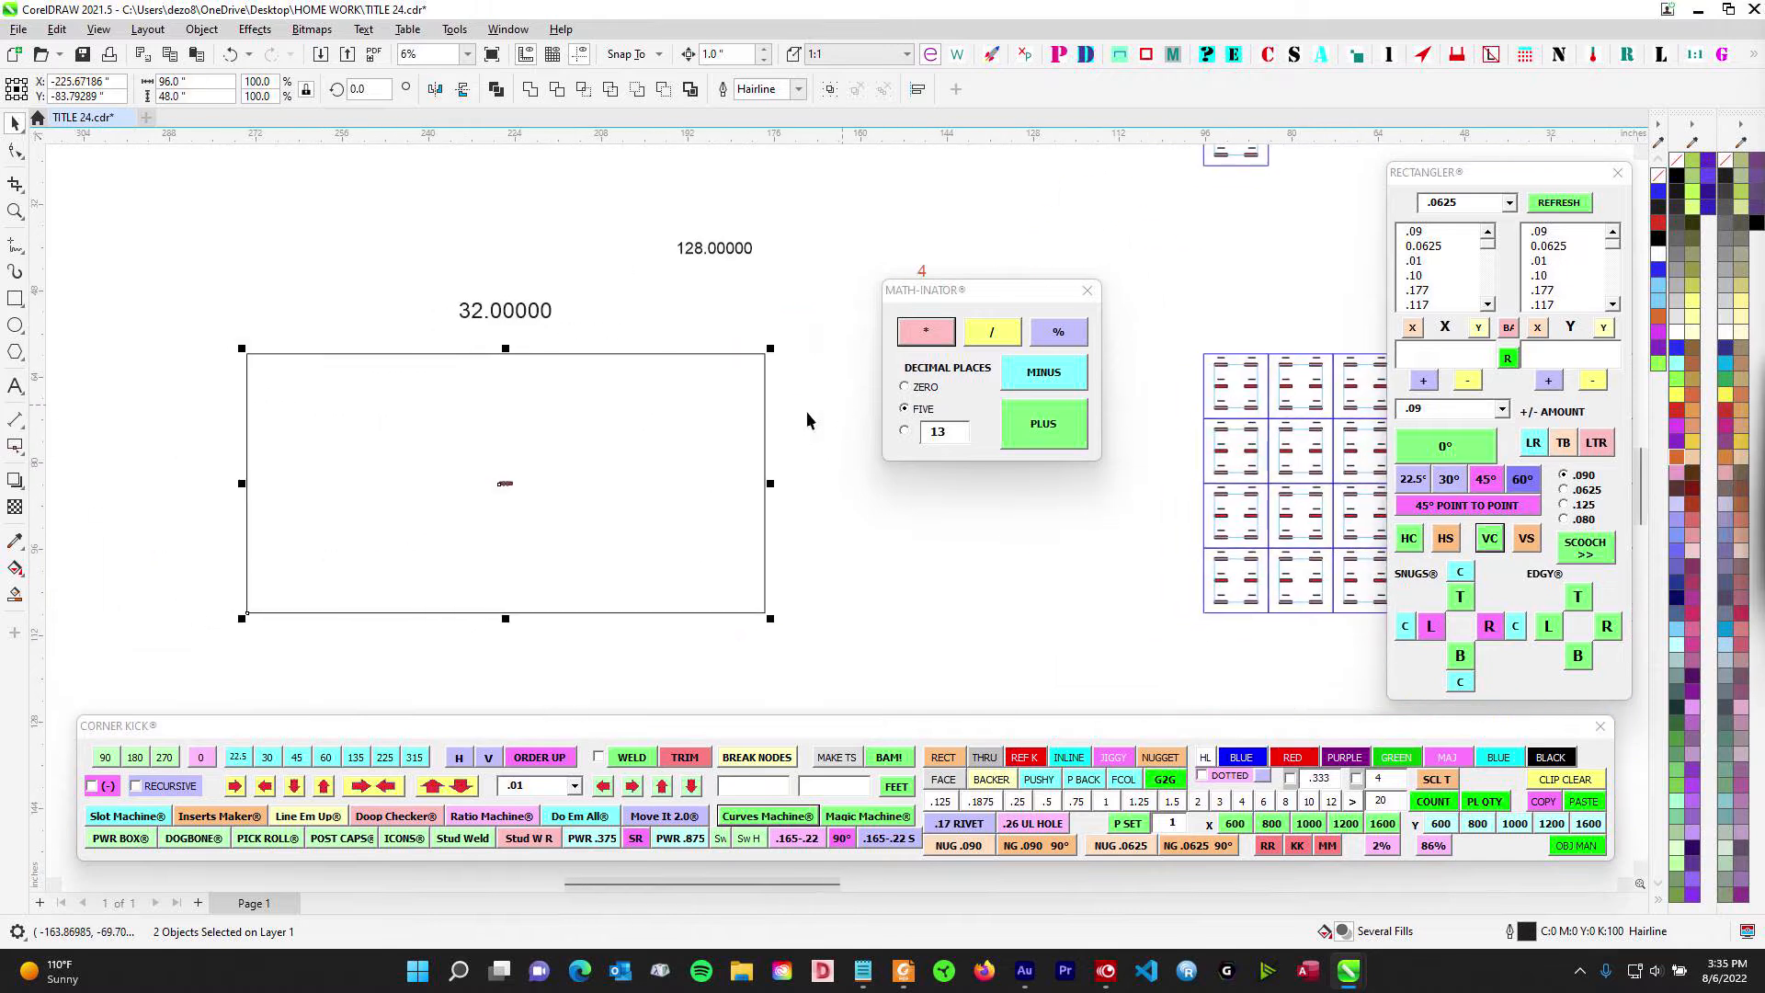
pyautogui.scroll(2, 442, 457)
pyautogui.moveTo(442, 454); pyautogui.dragTo(630, 522)
pyautogui.moveTo(619, 491); pyautogui.dragTo(526, 507)
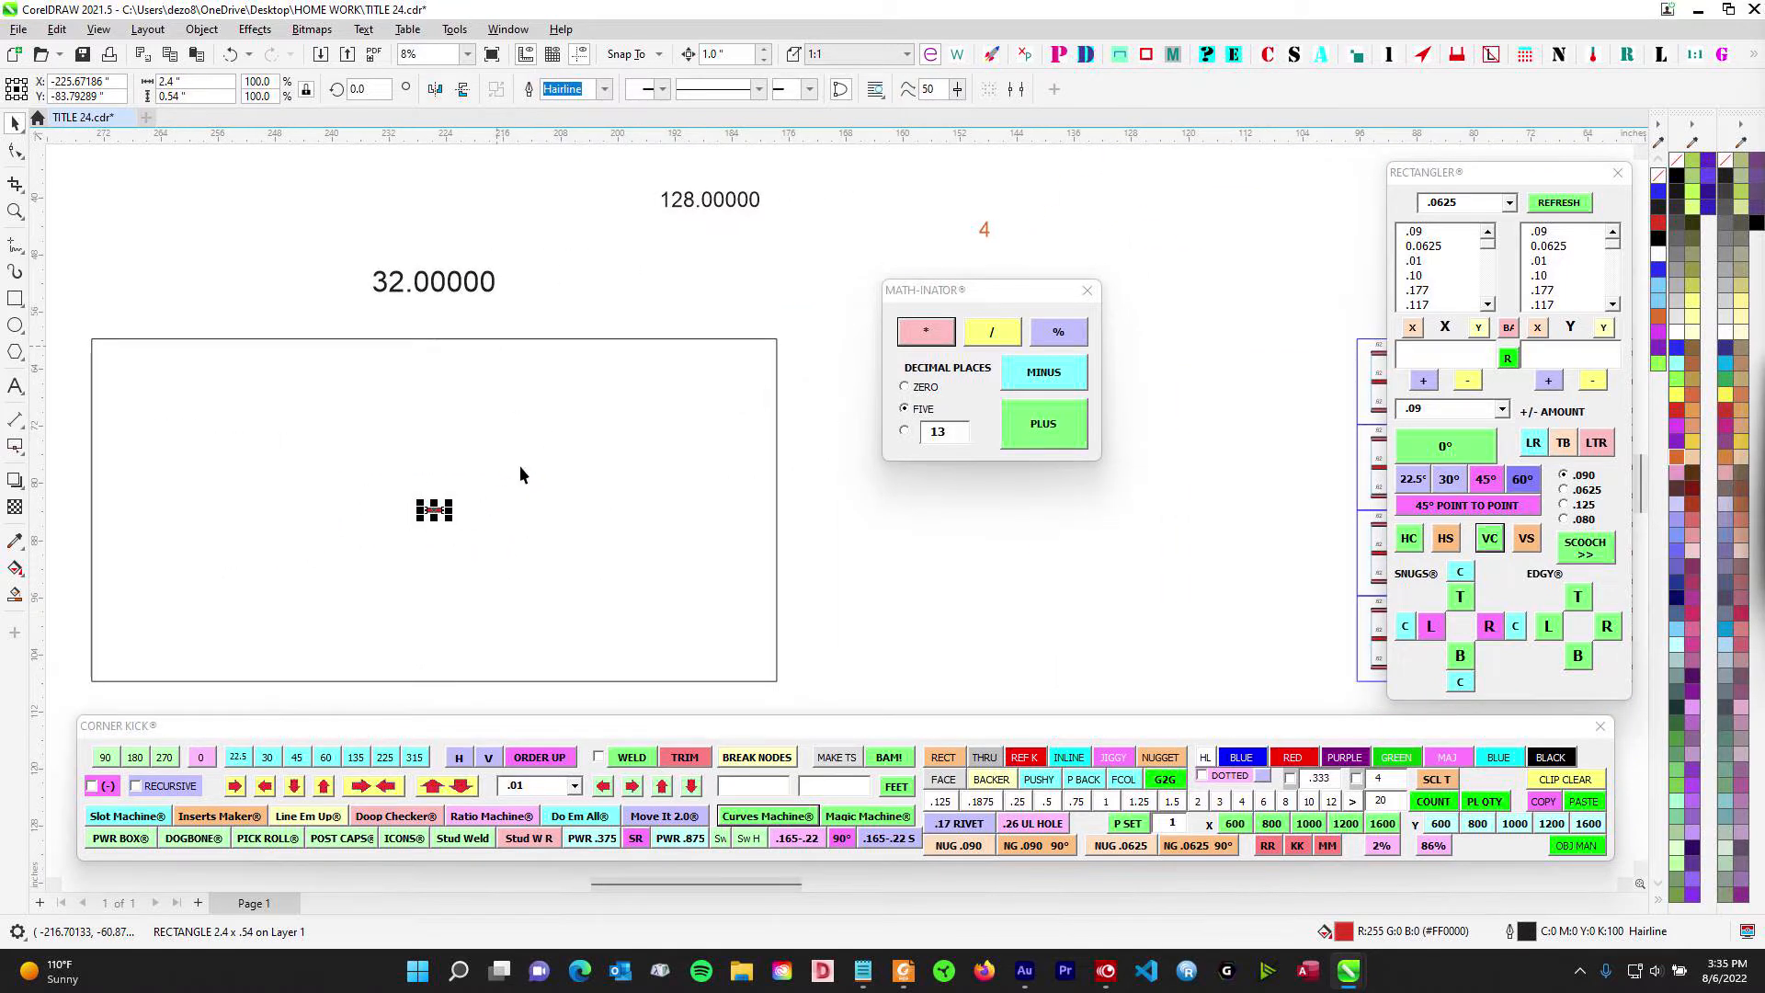
# - Switch to Foxit PDF Reader and review total allowed watts, total designed watts and compliance results in table C
pyautogui.scroll(-2, 521, 465)
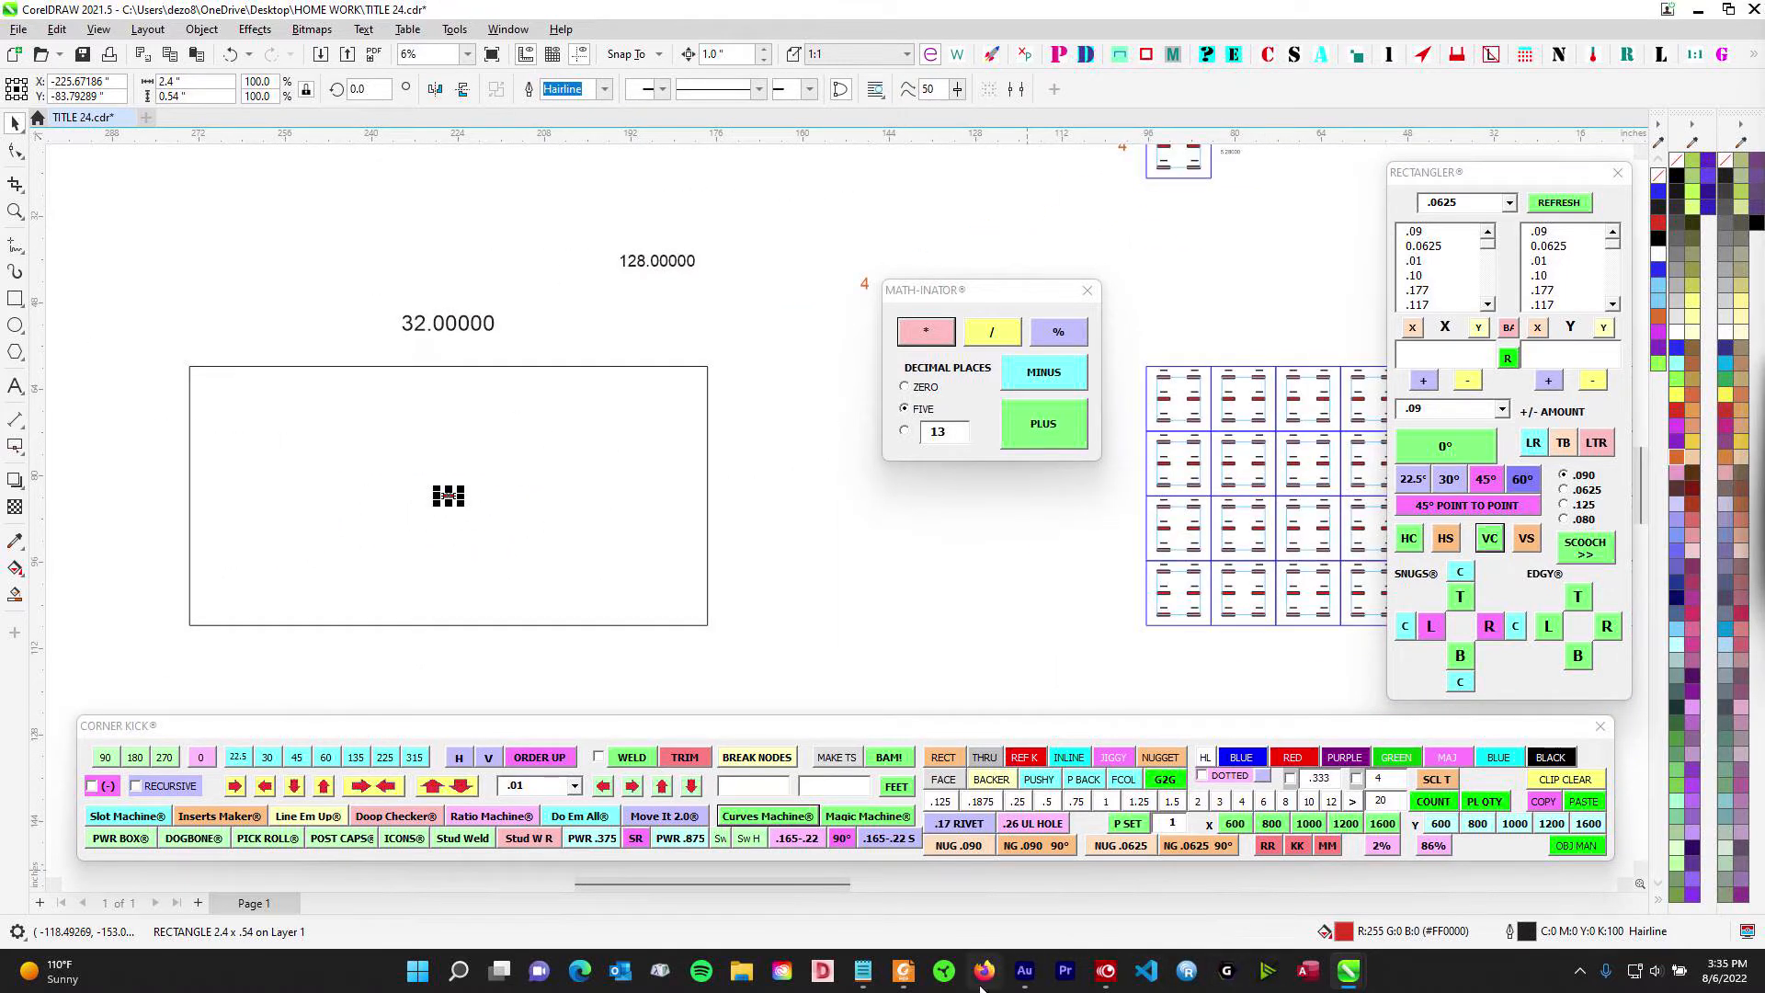
pyautogui.click(904, 970)
pyautogui.scroll(-1, 828, 407)
pyautogui.scroll(10, 828, 407)
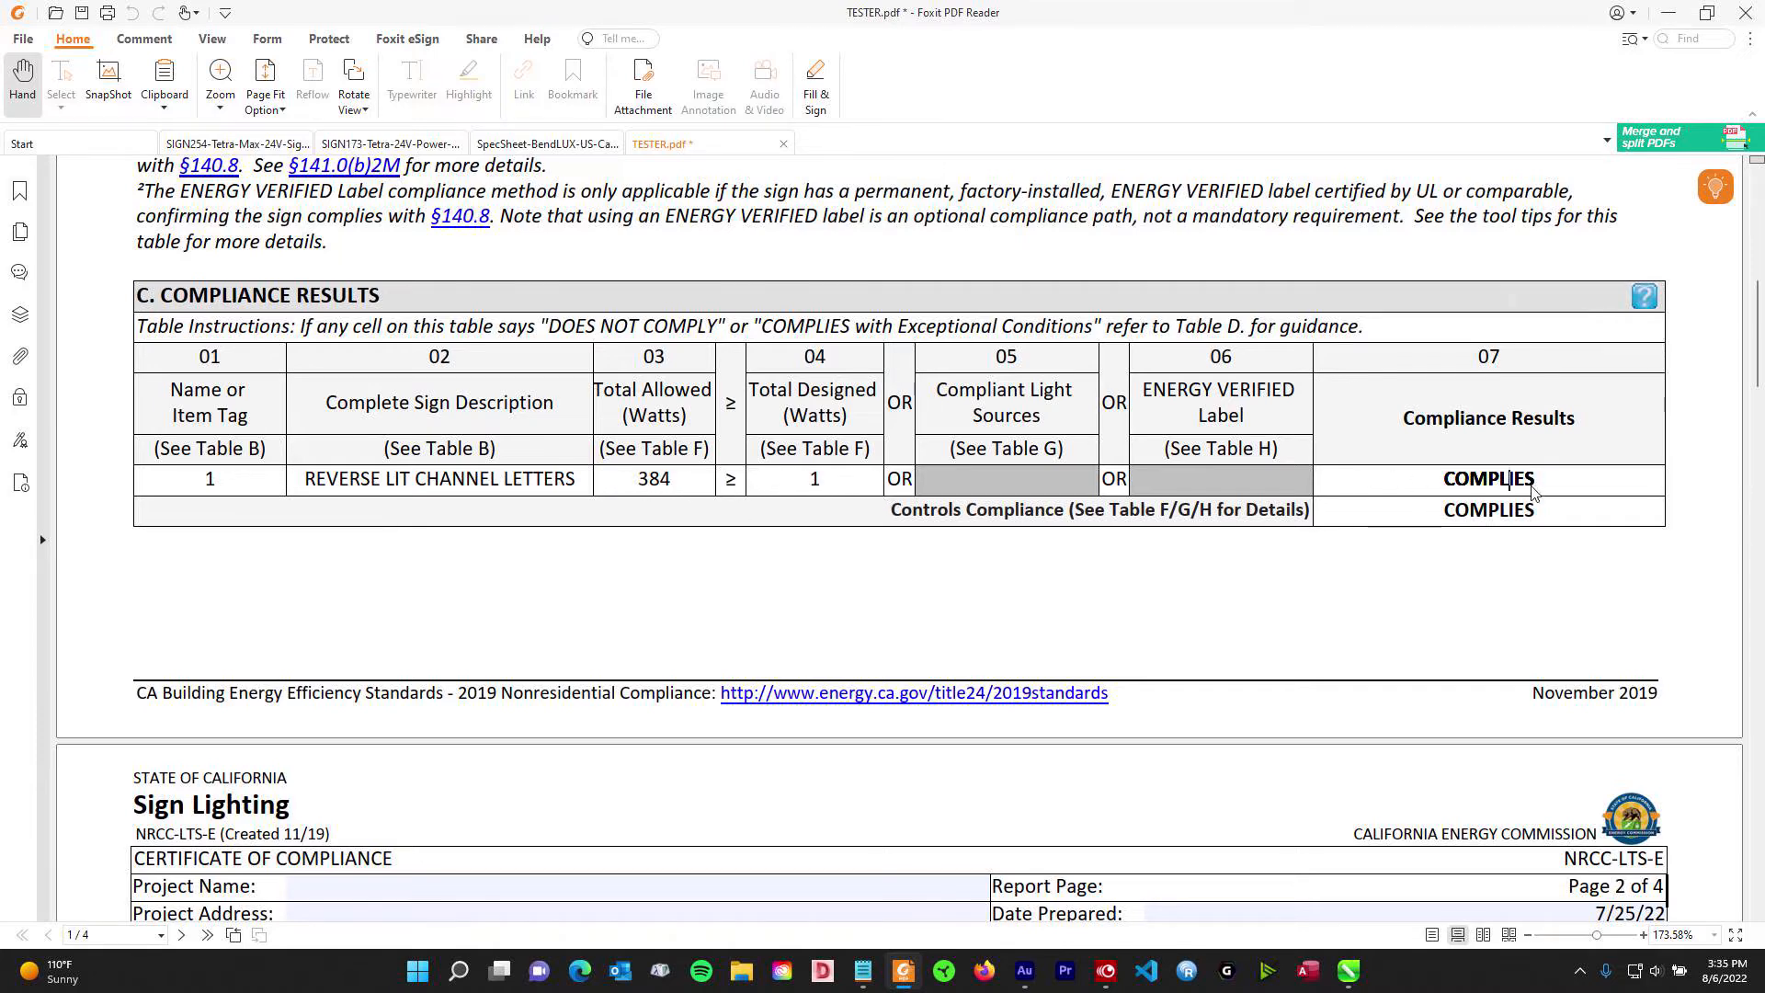
# - Set the design watts of the reverse lit channel letters in table F to 128
pyautogui.scroll(-5, 736, 648)
pyautogui.scroll(-4, 802, 648)
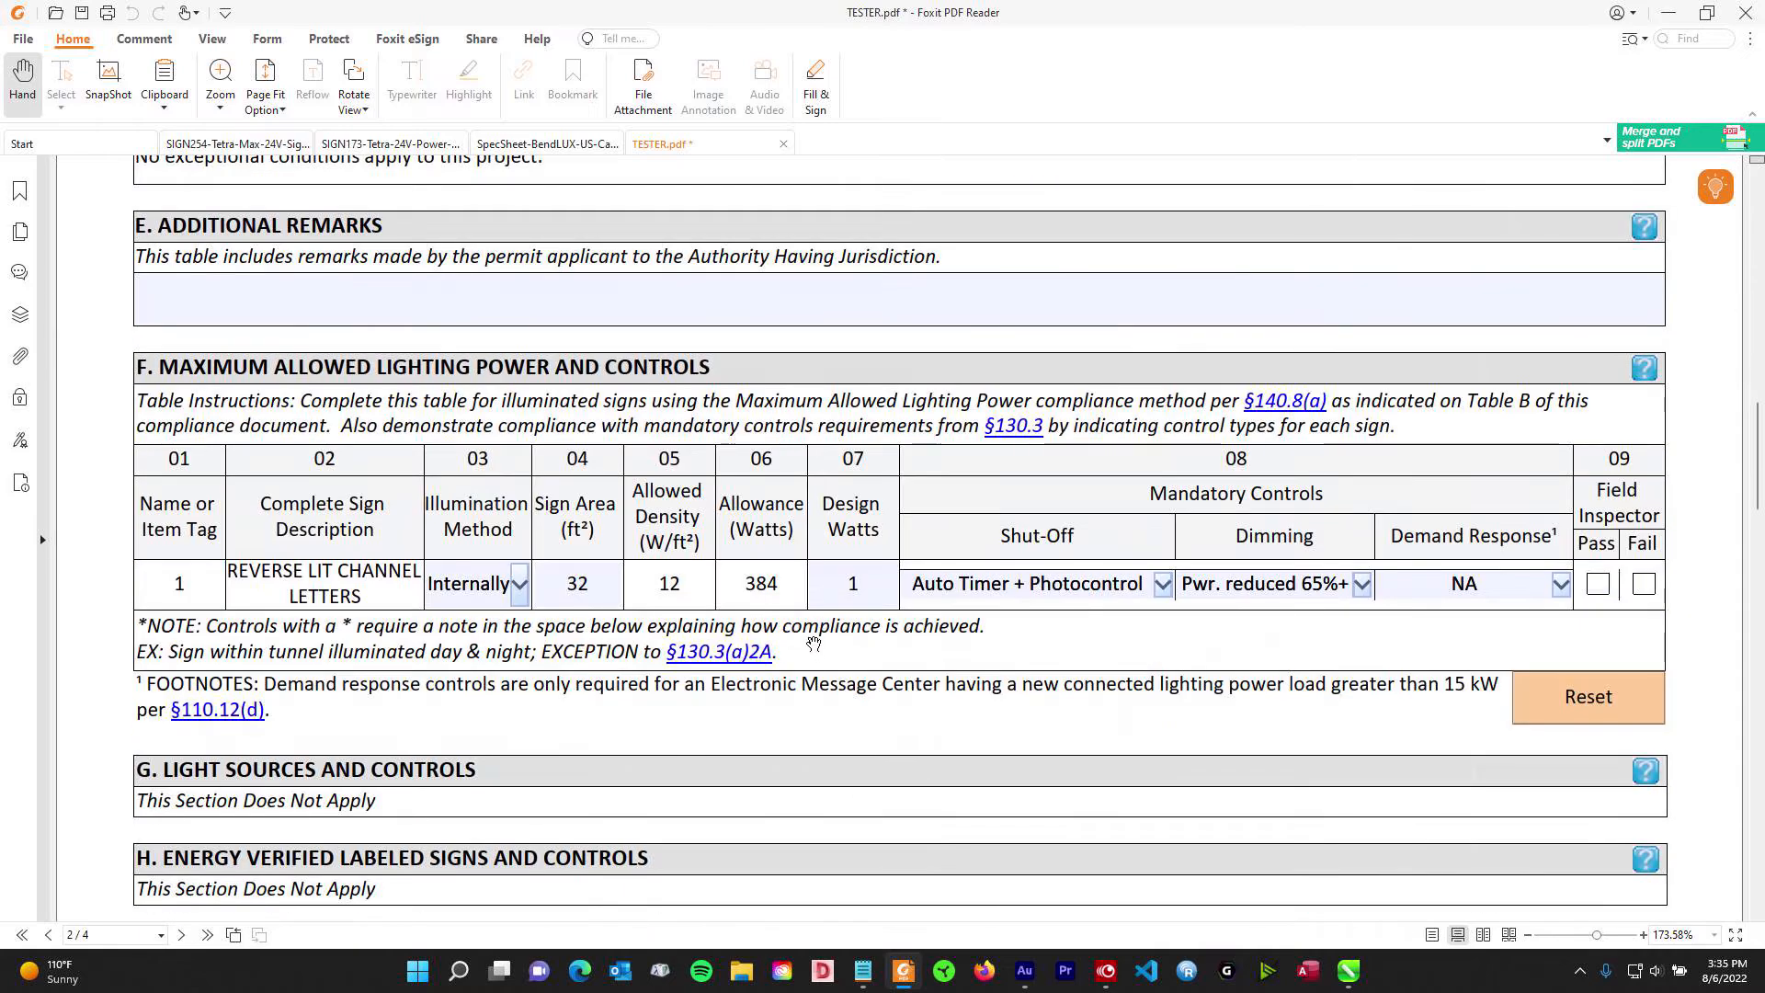
pyautogui.click(868, 581)
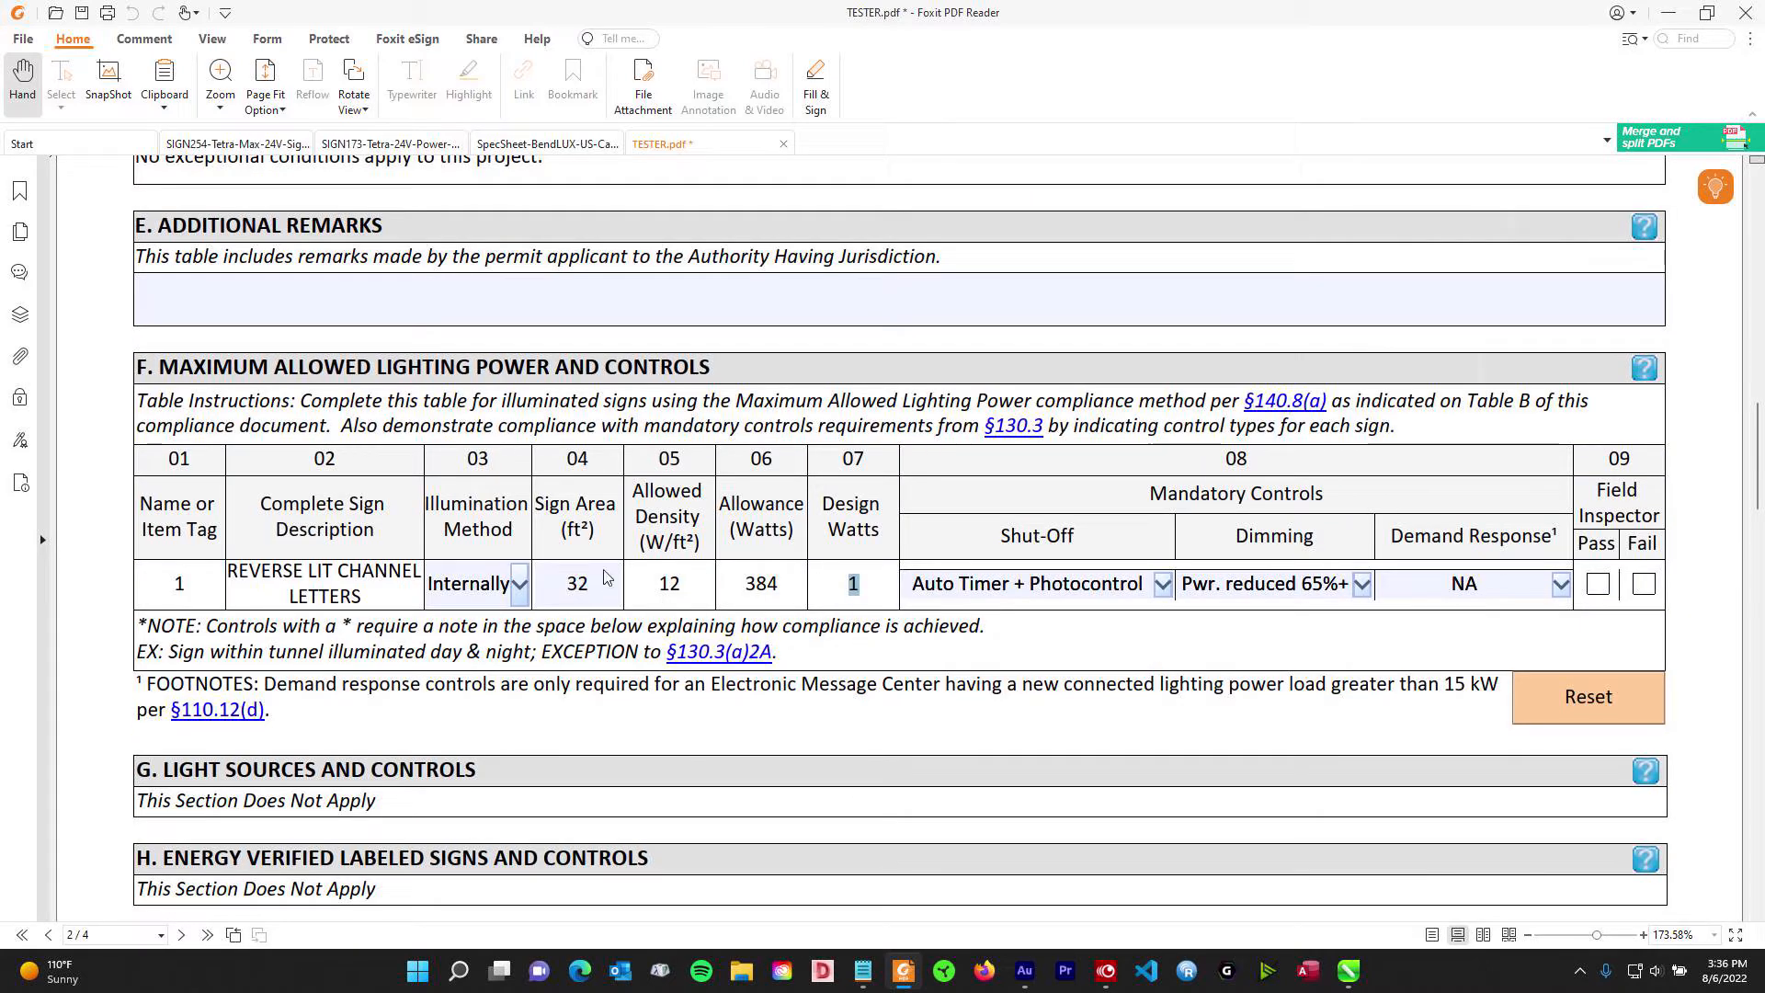
pyautogui.write('128')
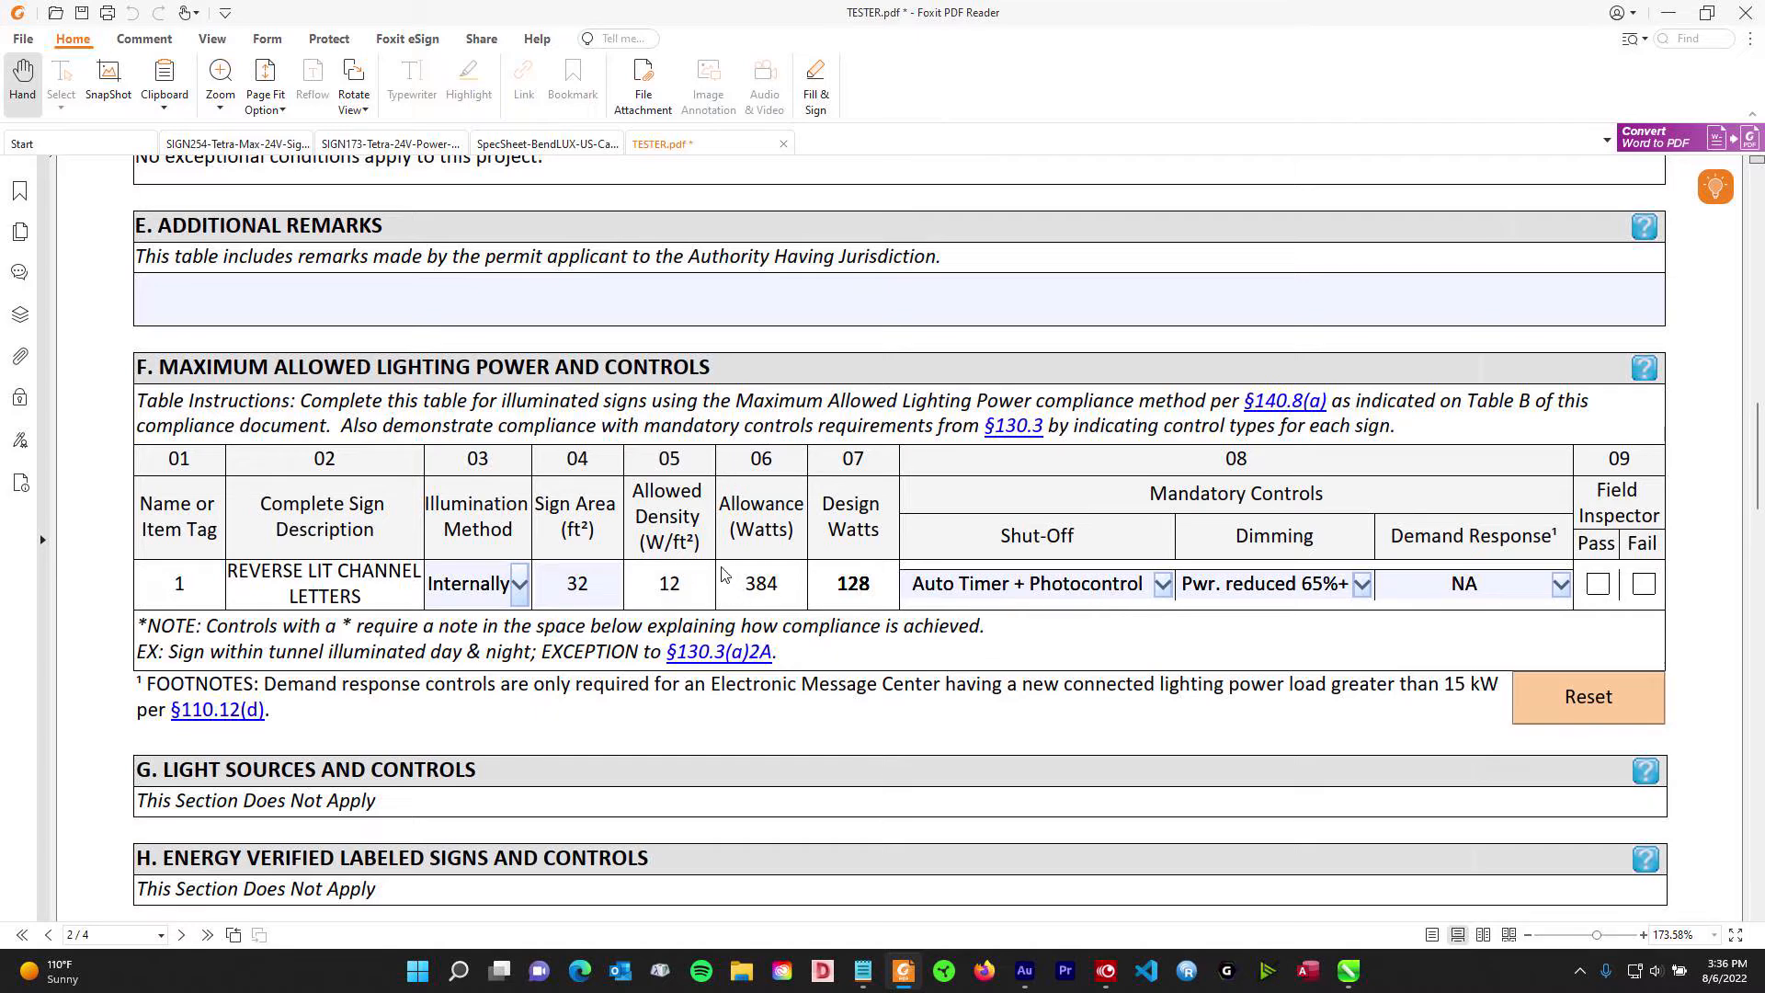
# - Switch to CorelDRAW, move the MATH-INATOR window aside and examine the six-module square with its two watt calculations
pyautogui.click(1348, 969)
pyautogui.scroll(5, 631, 504)
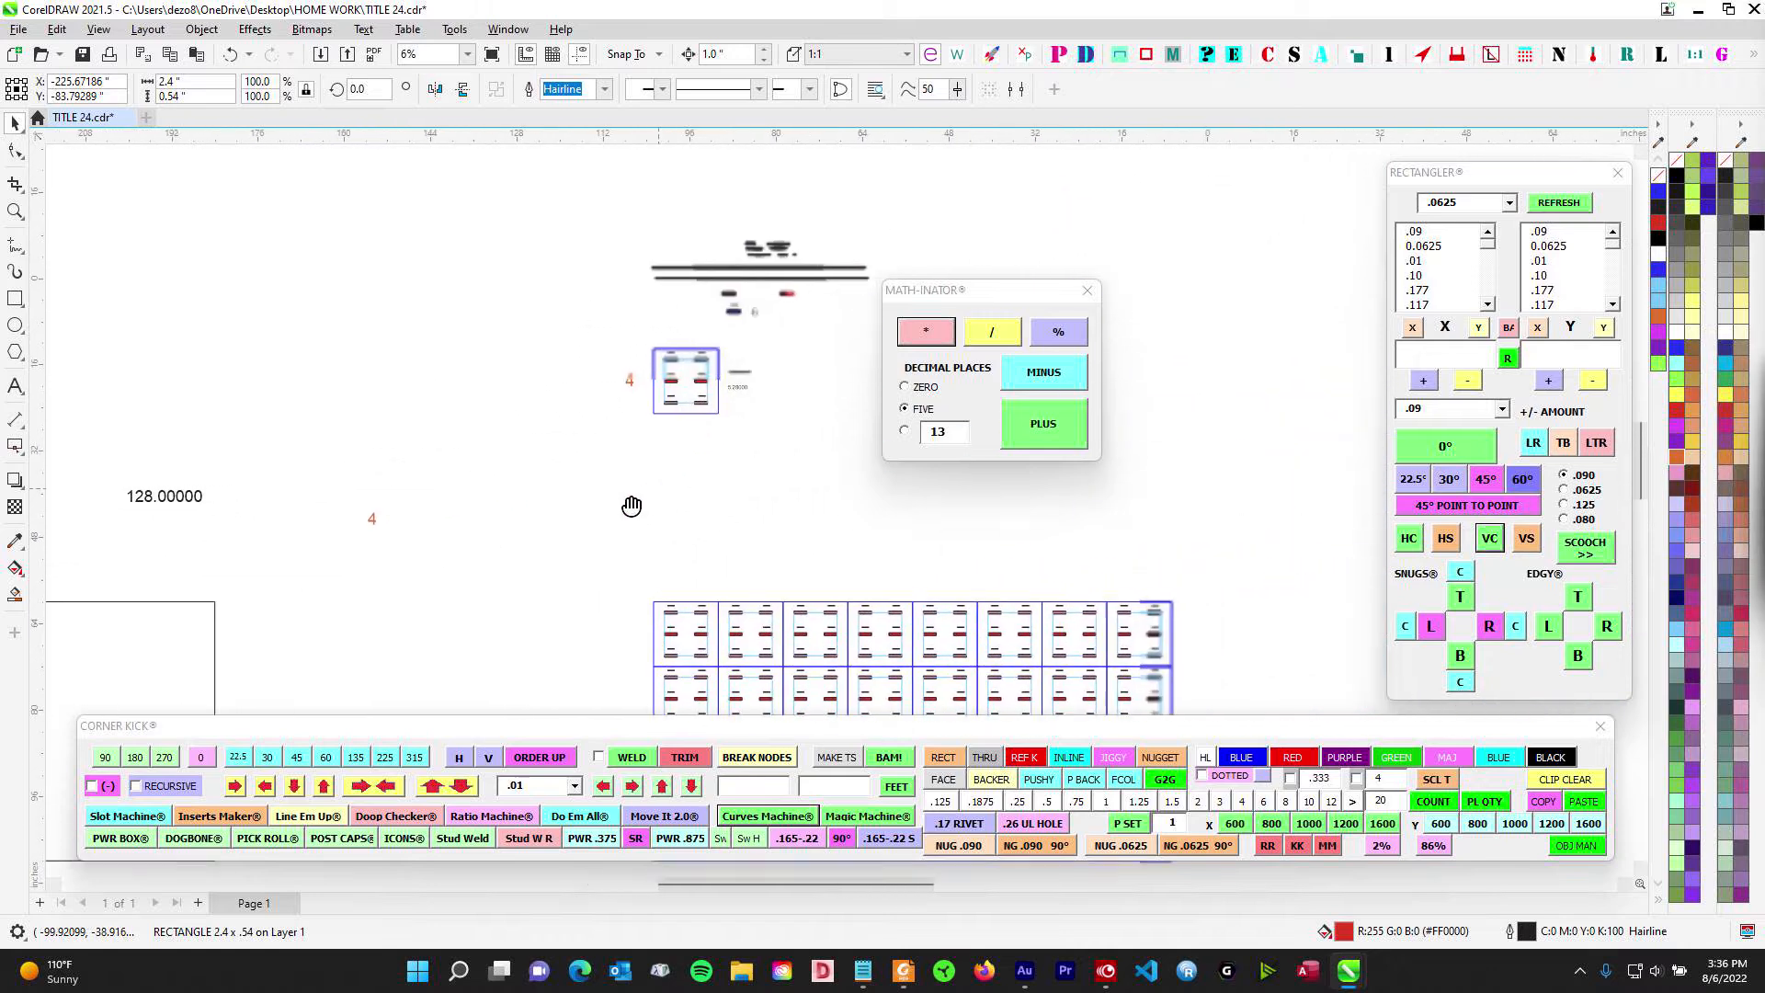
pyautogui.moveTo(993, 294); pyautogui.dragTo(1103, 287)
pyautogui.scroll(1, 697, 414)
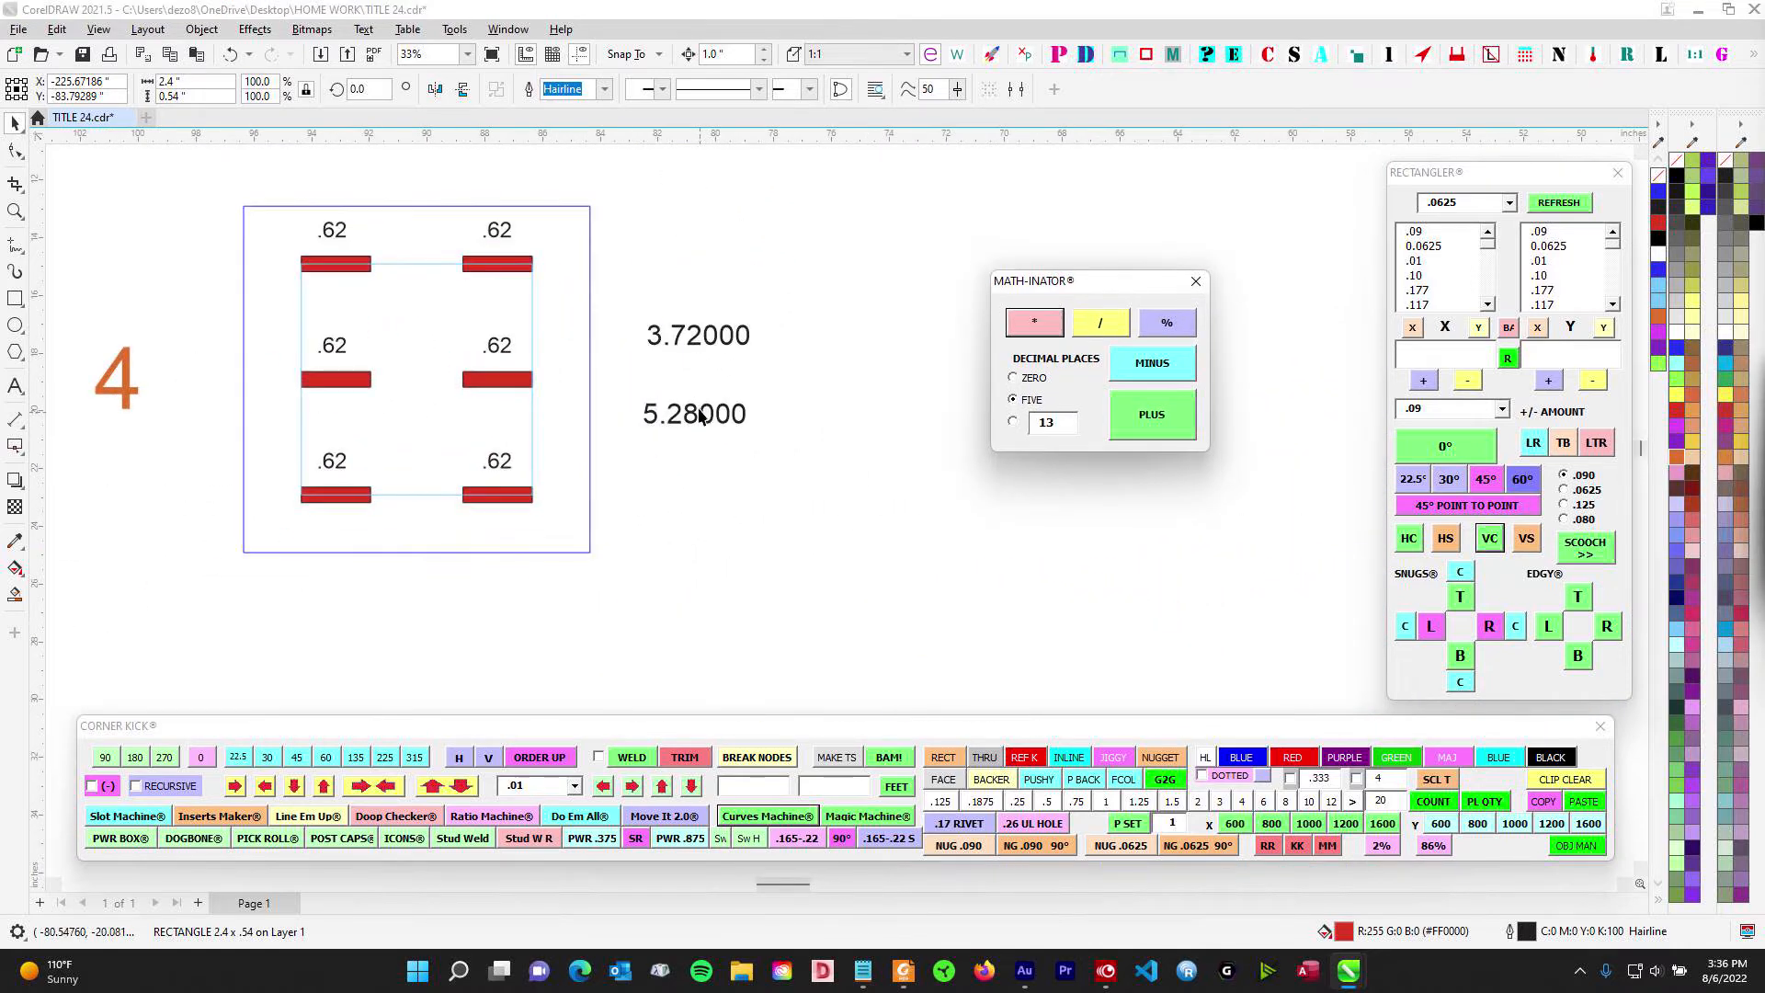
pyautogui.scroll(-3, 726, 456)
pyautogui.scroll(-3, 722, 460)
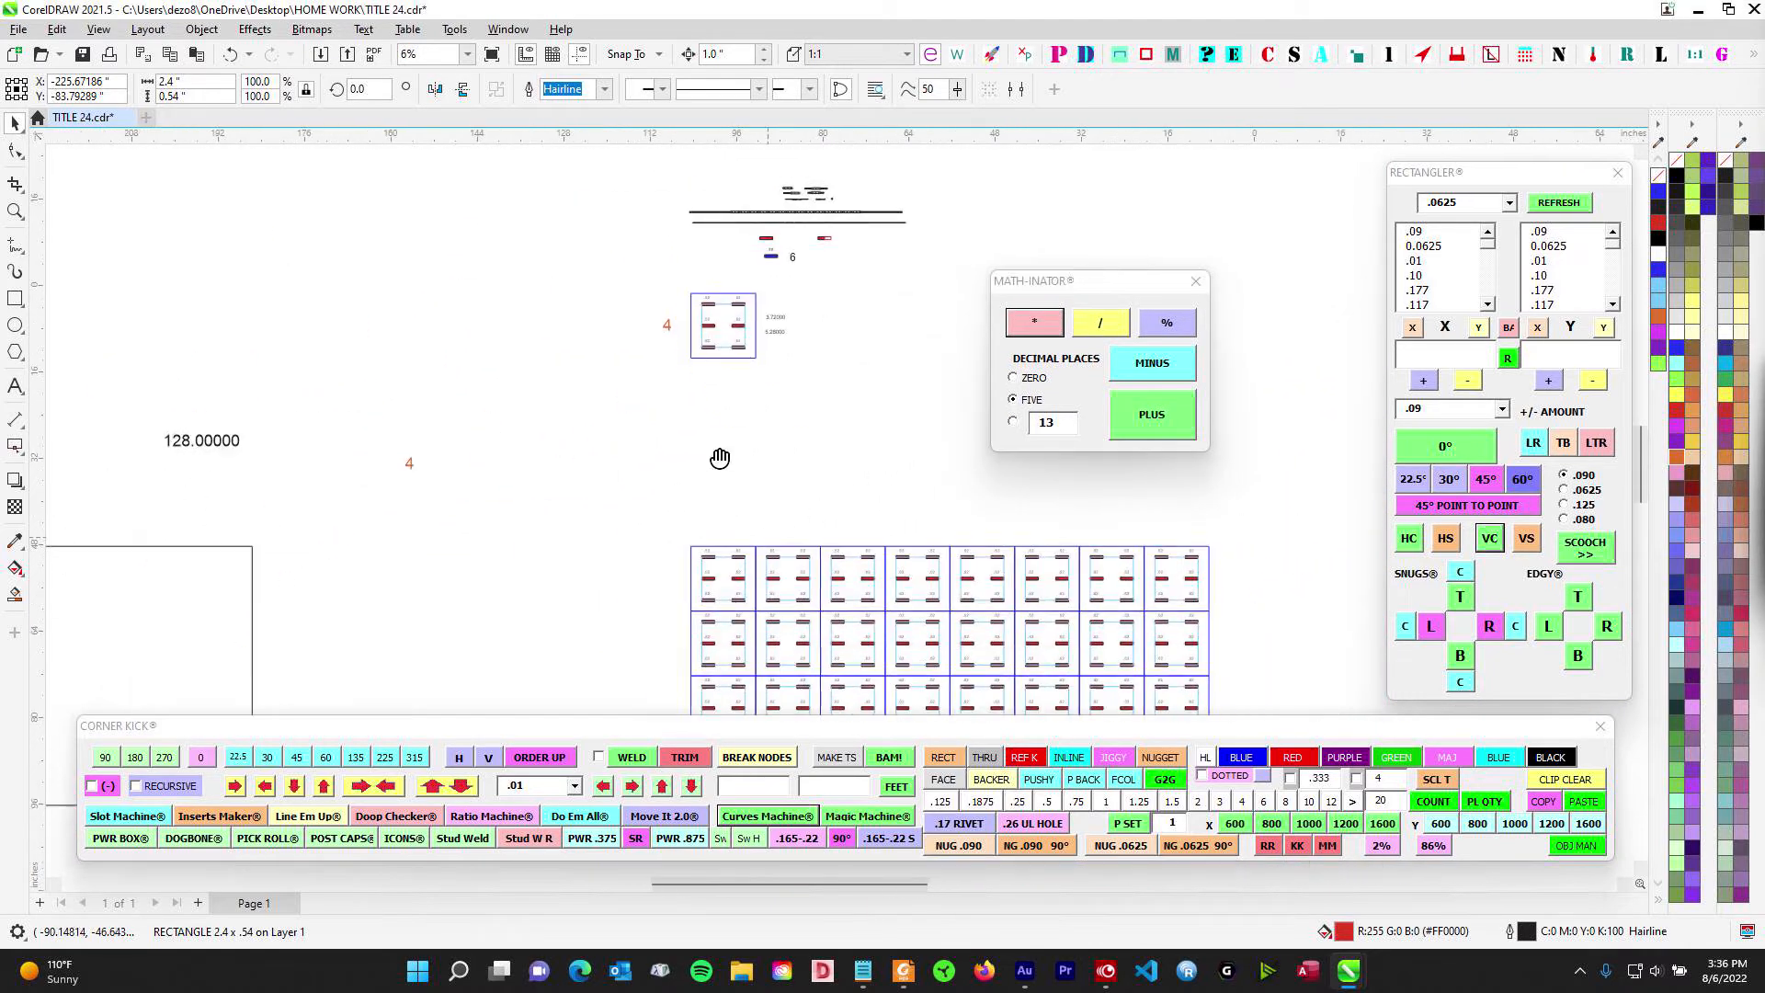
# - Compare the six-module square with the large rectangle holding one module, and select the large rectangle together with its module
pyautogui.click(526, 459)
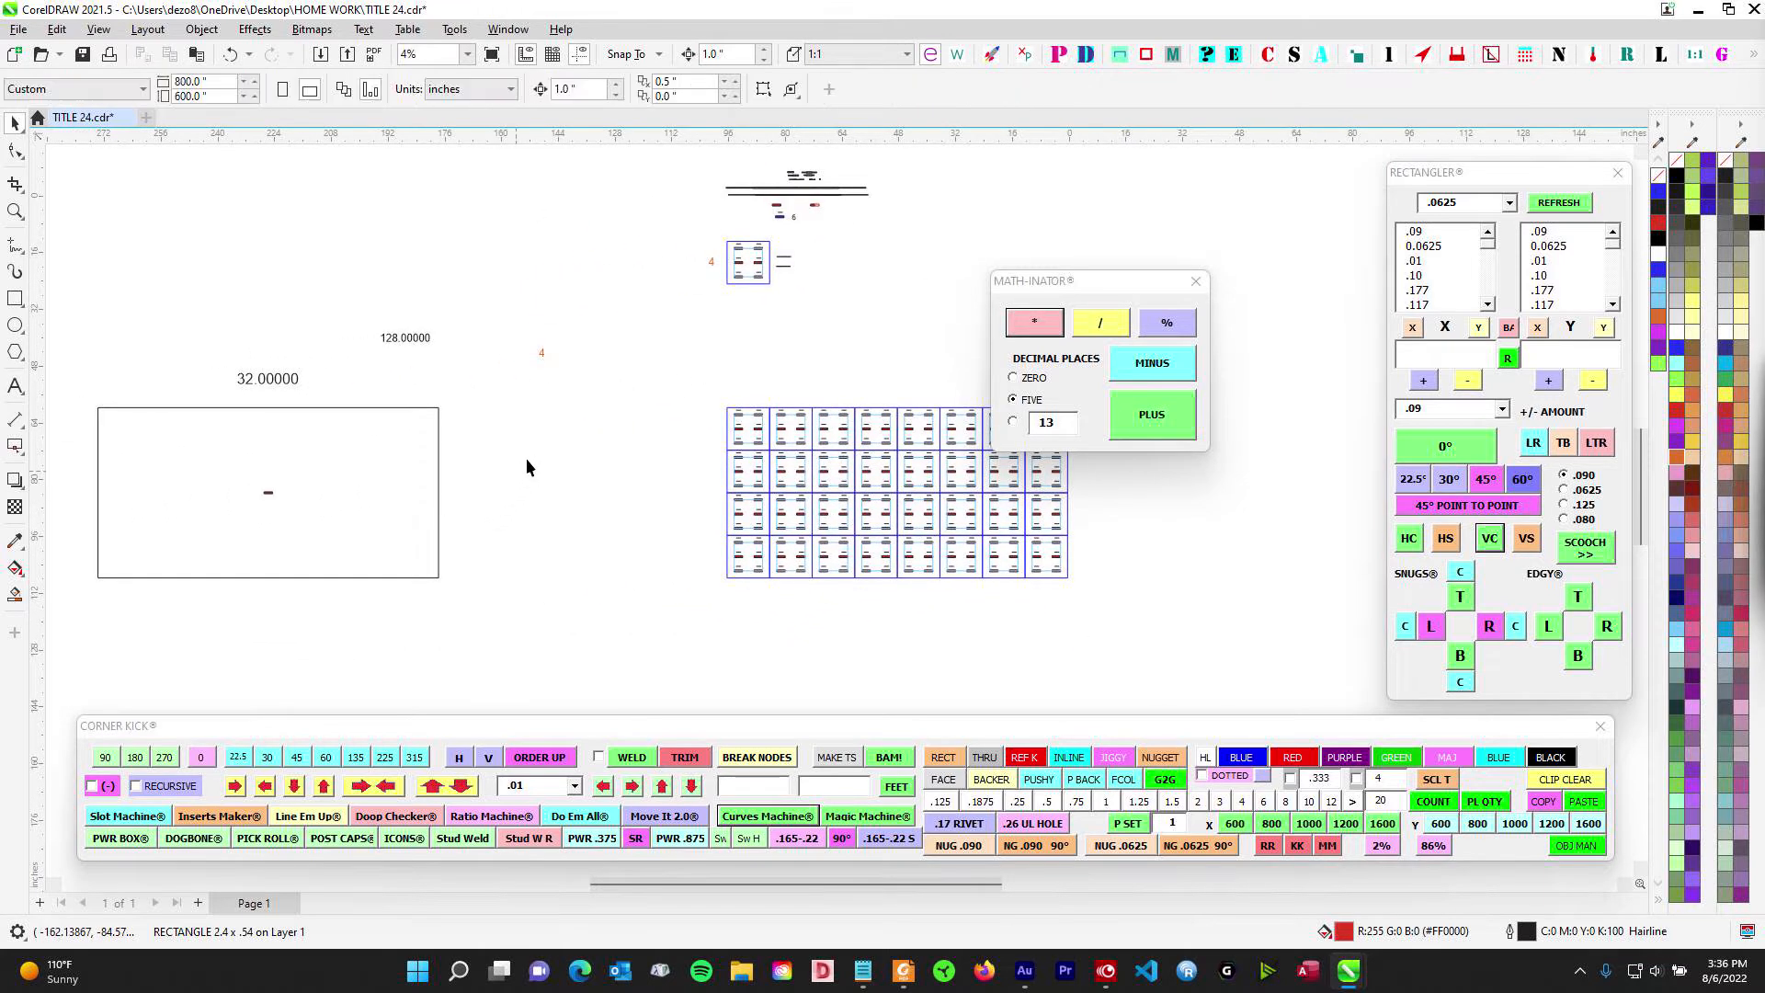
pyautogui.scroll(3, 561, 450)
pyautogui.scroll(5, 552, 308)
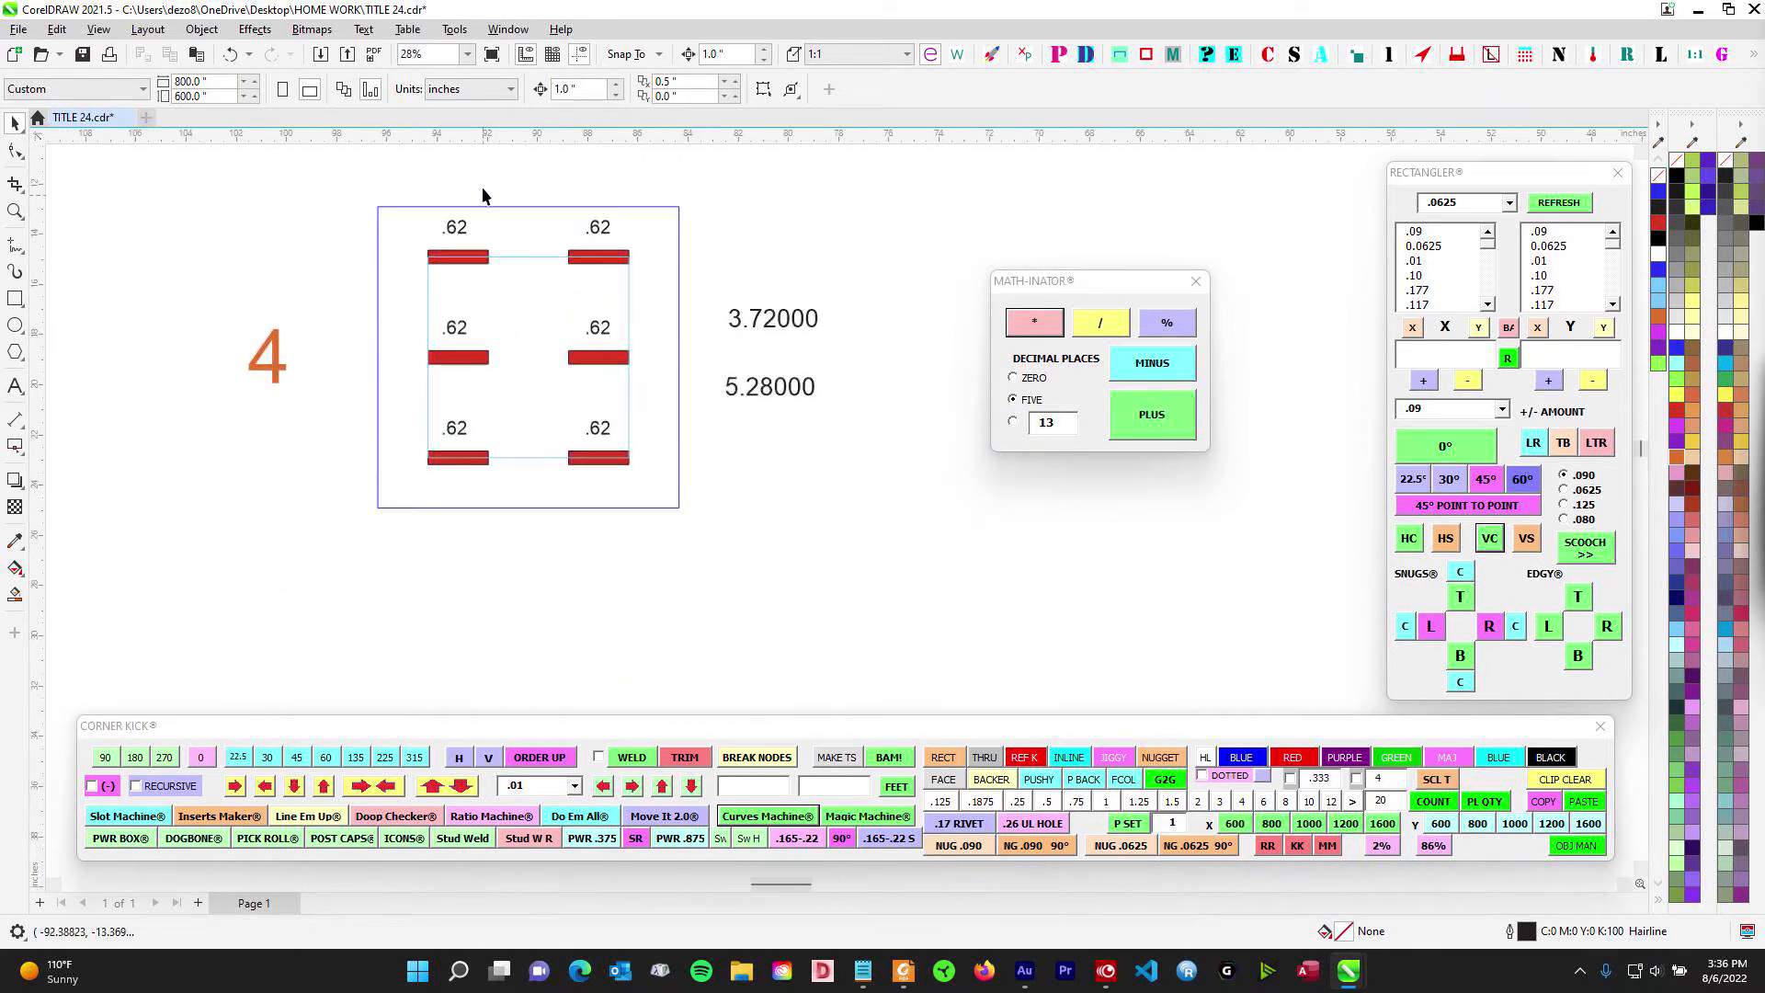
pyautogui.scroll(-5, 738, 576)
pyautogui.moveTo(735, 576); pyautogui.dragTo(708, 235)
pyautogui.moveTo(330, 389); pyautogui.dragTo(833, 360)
pyautogui.moveTo(239, 323); pyautogui.dragTo(937, 653)
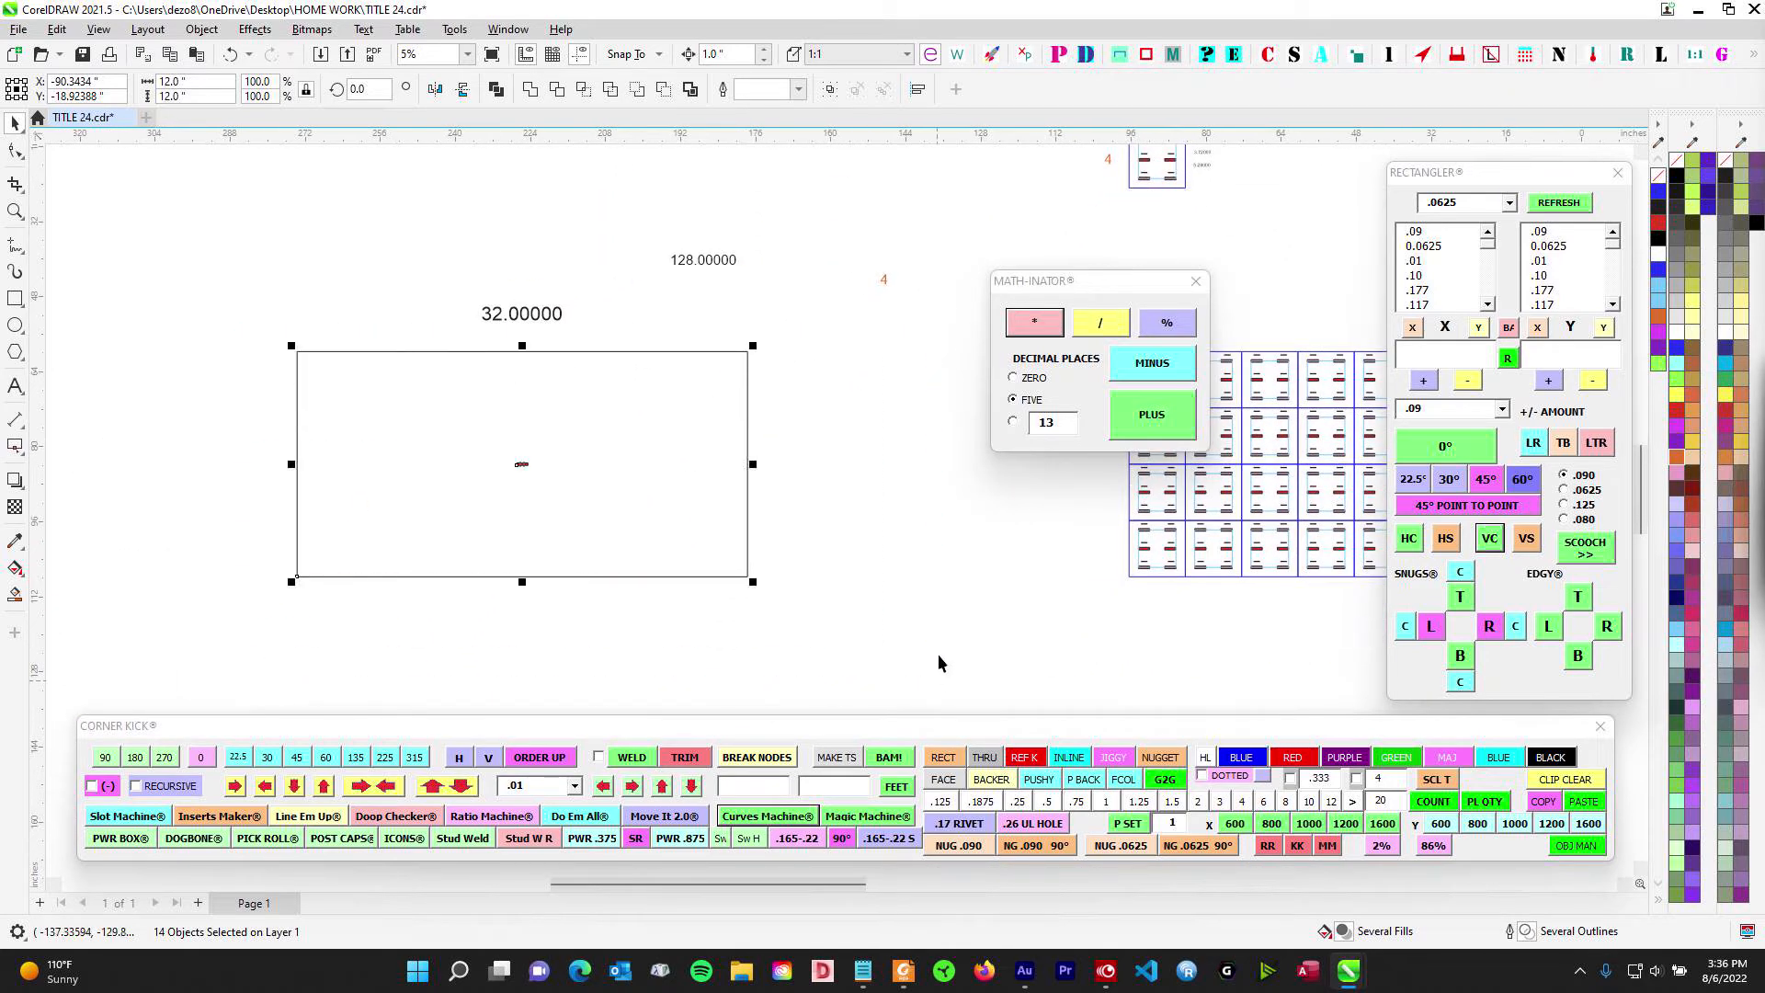
# - Switch to Foxit PDF Reader to review the sign area, allowance and design watts in table F, and return to CorelDRAW
pyautogui.click(904, 971)
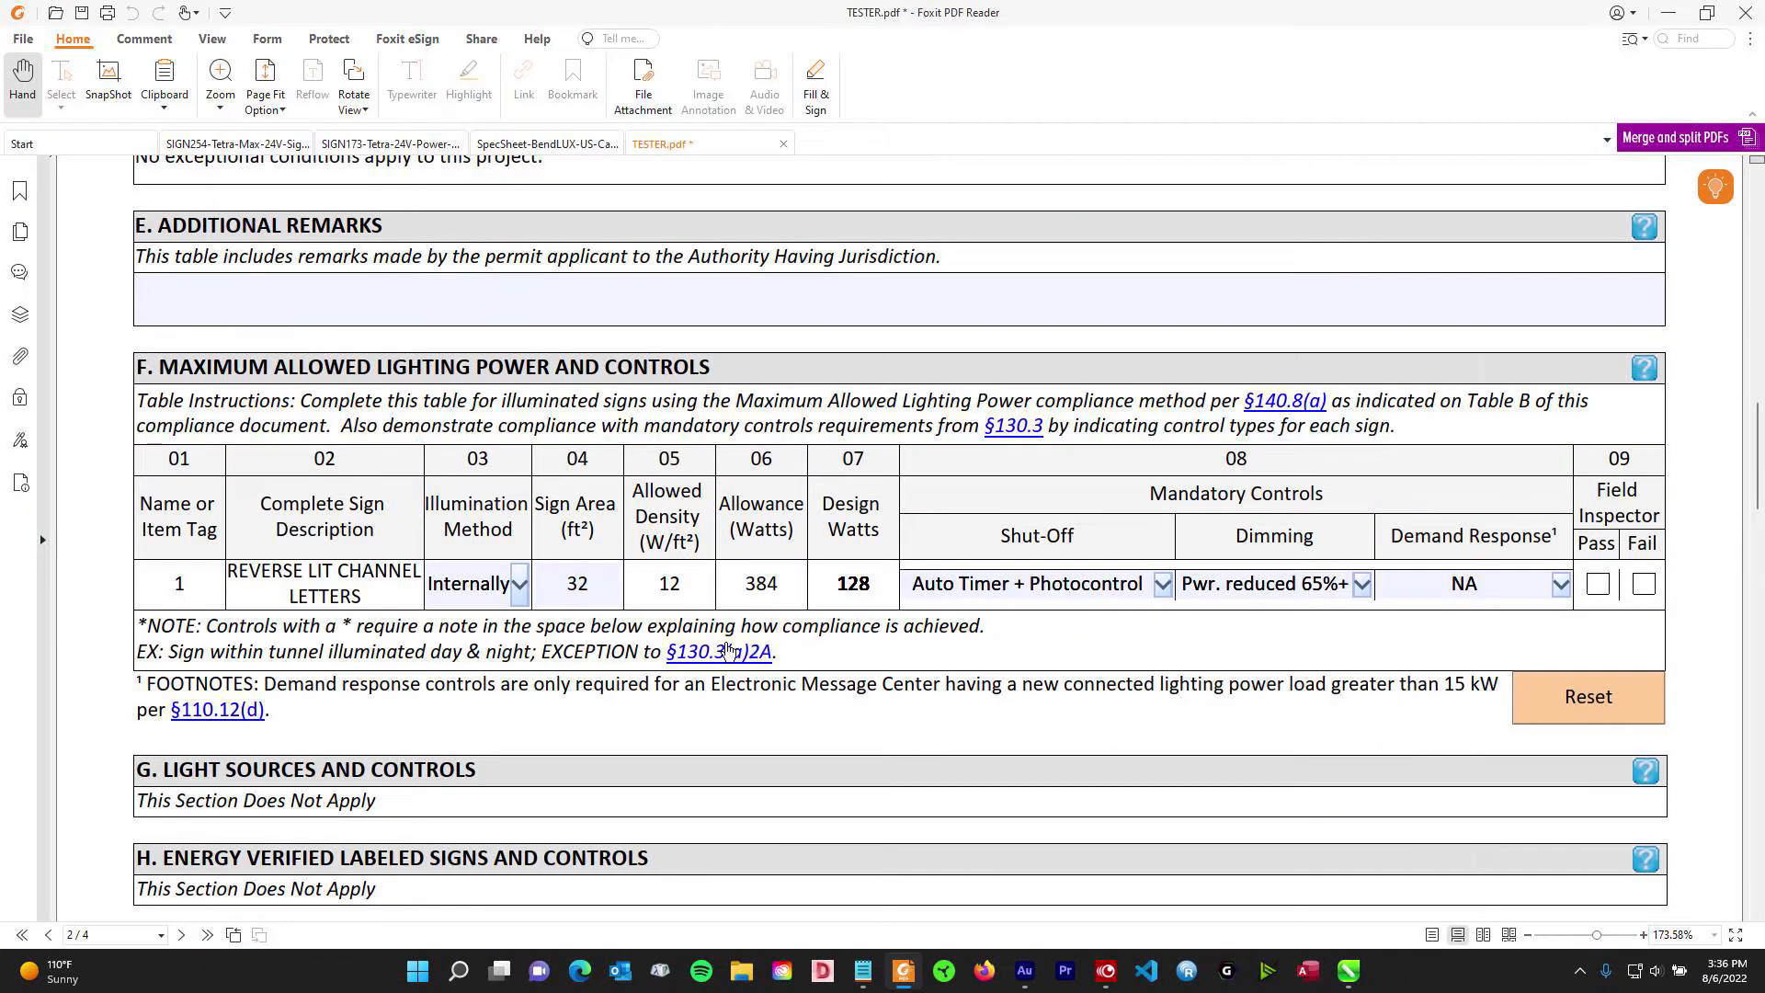
pyautogui.scroll(1, 729, 651)
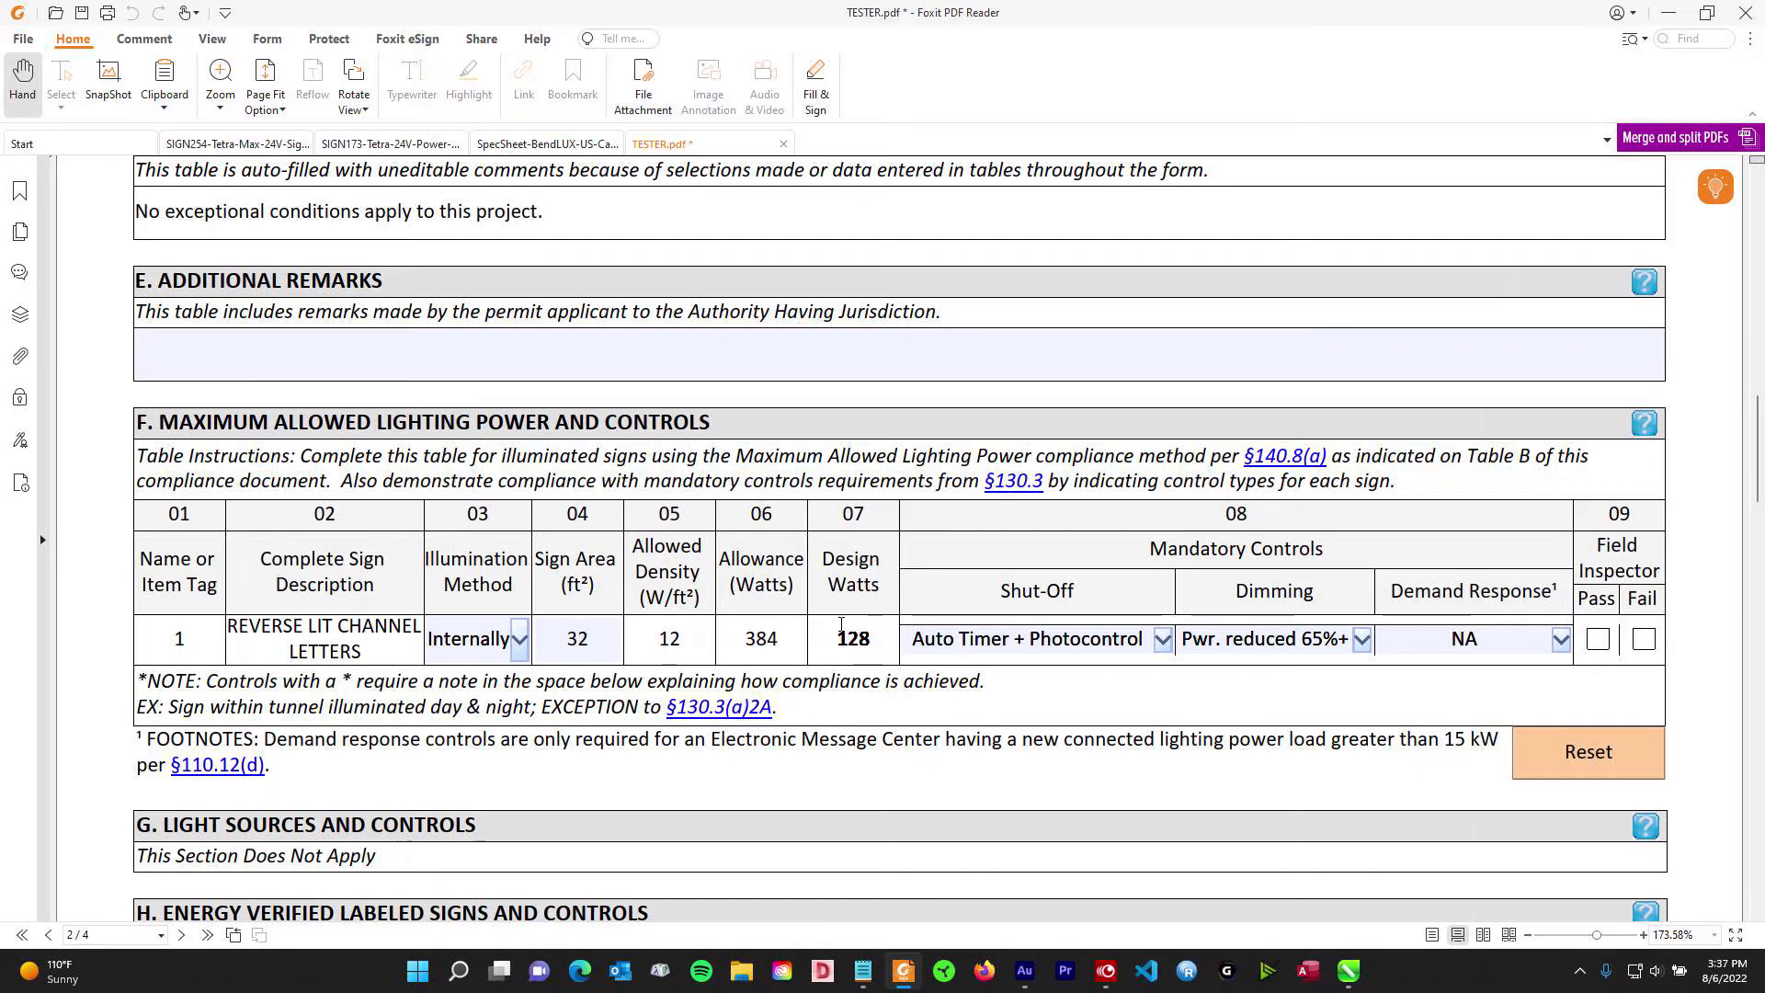
pyautogui.click(1671, 20)
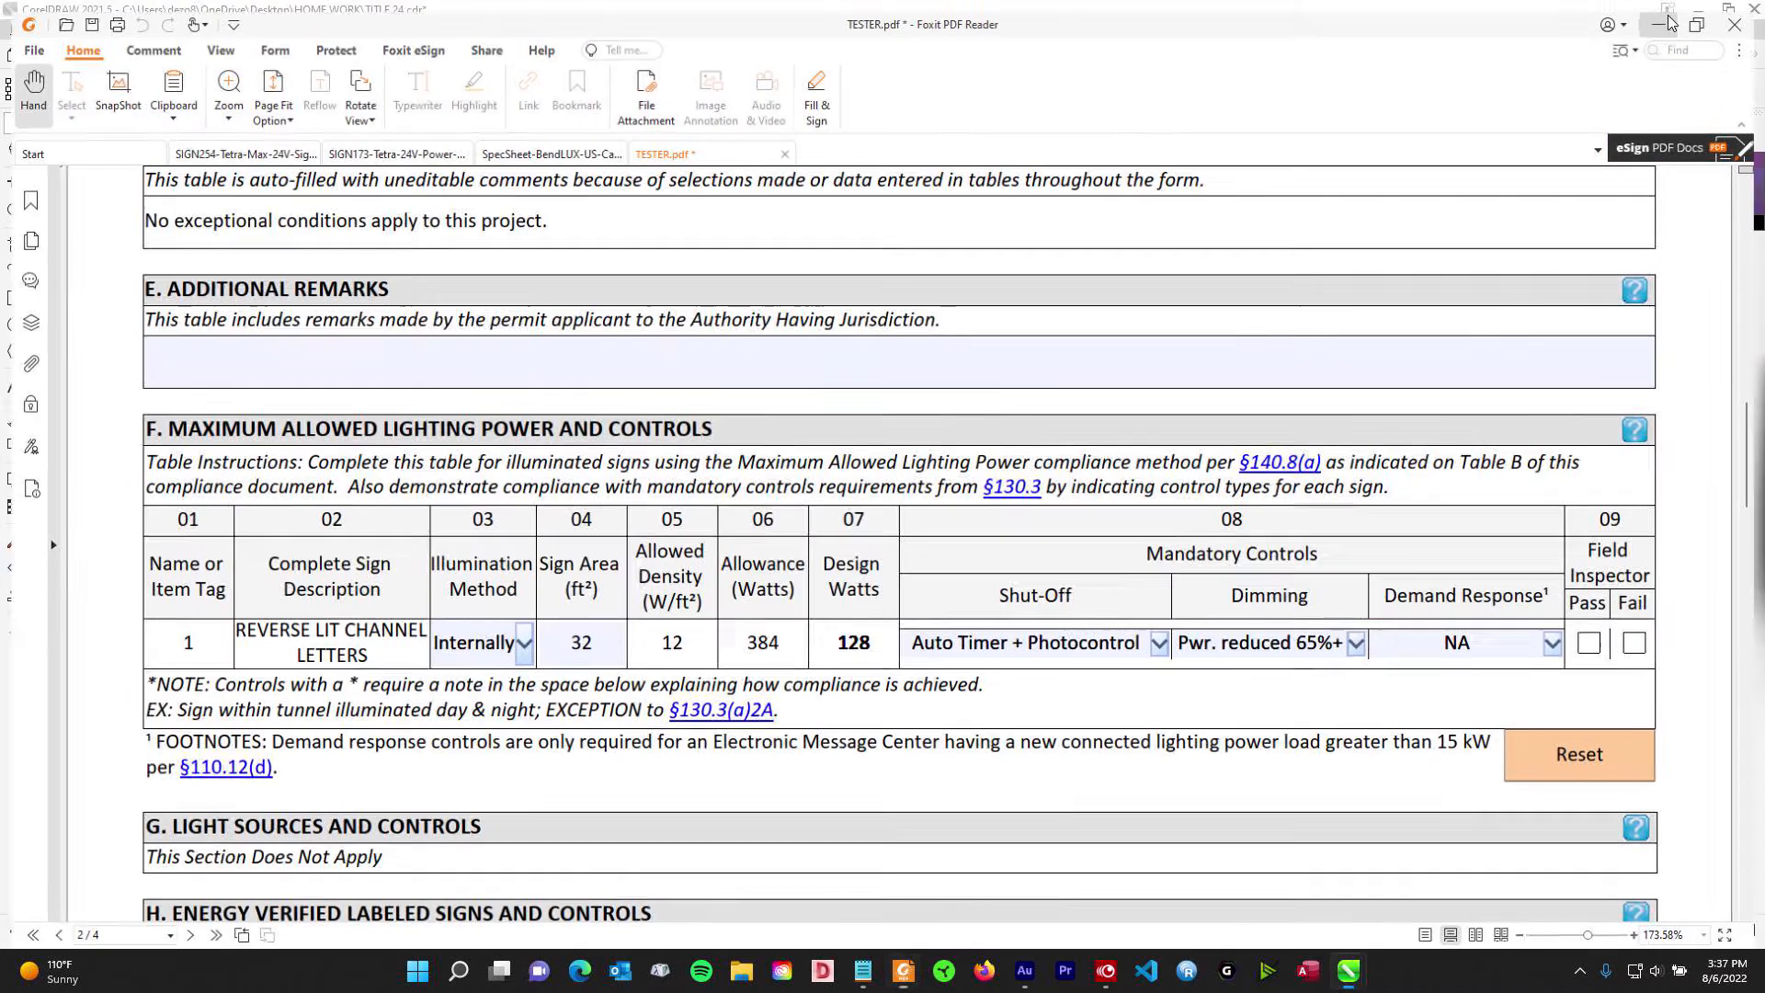
# - Compare the orange 4 beside the six-module square with the orange 4 beside 128.00000, selecting each in turn
pyautogui.scroll(3, 883, 272)
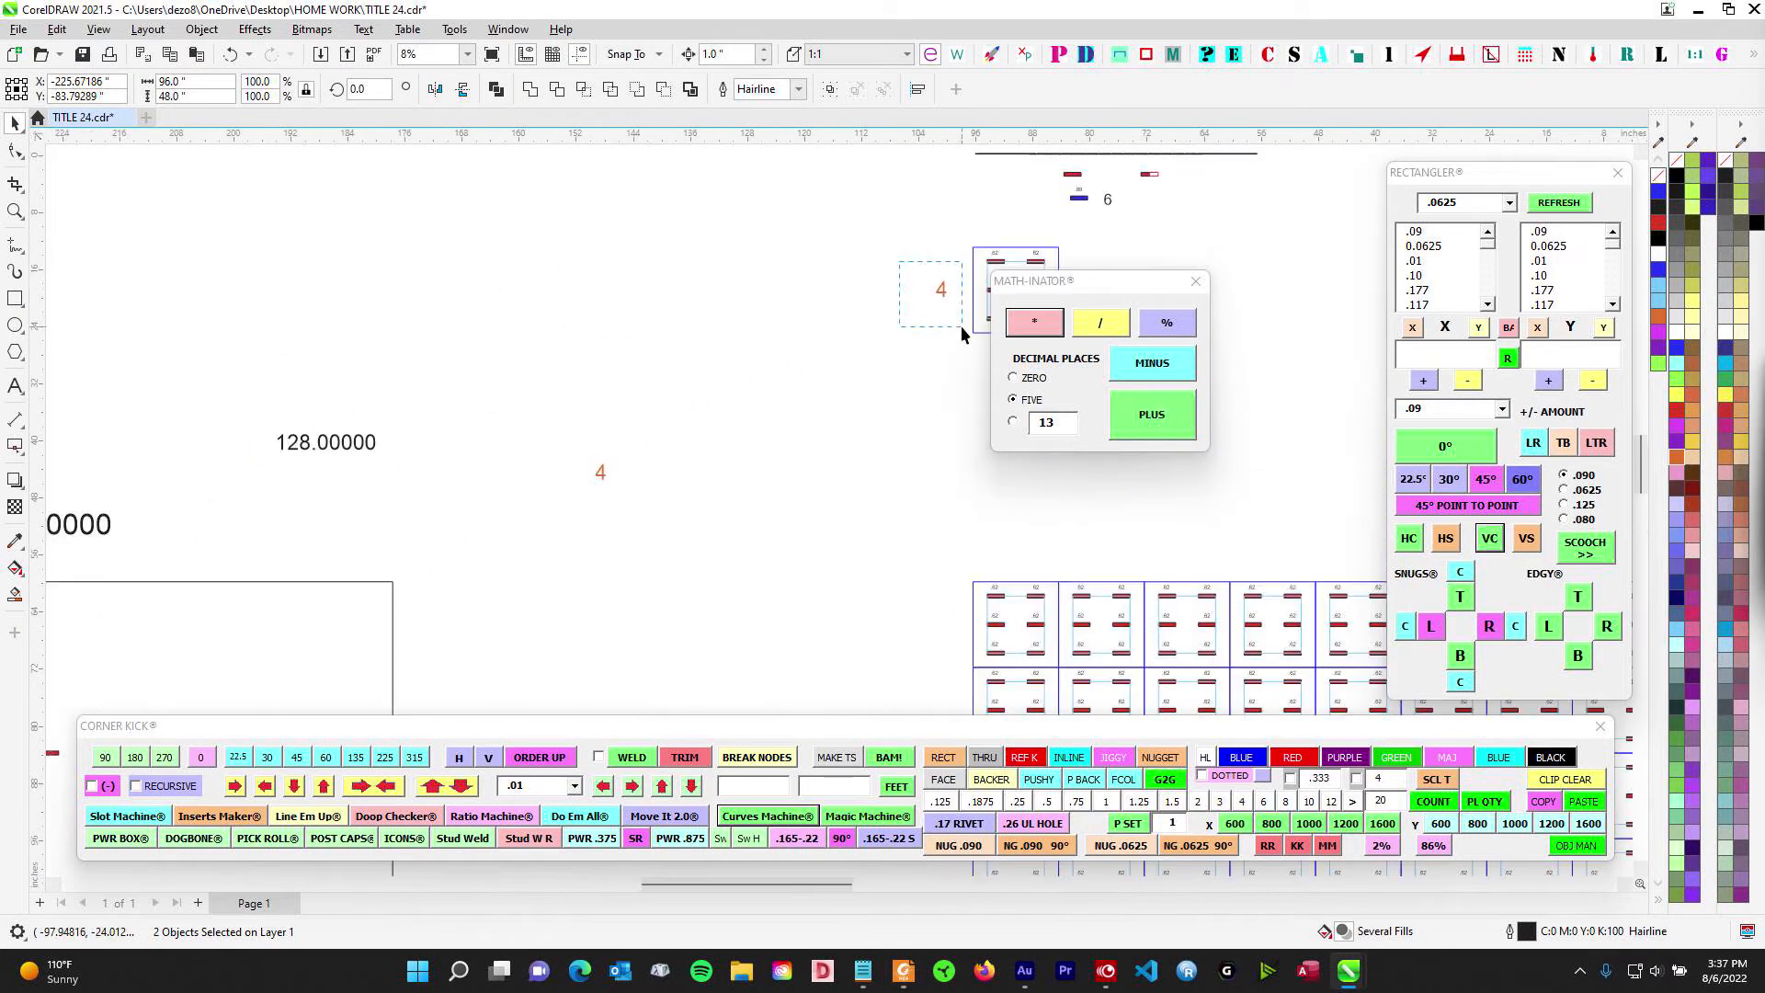
pyautogui.moveTo(961, 325); pyautogui.dragTo(964, 330)
pyautogui.moveTo(882, 355); pyautogui.dragTo(369, 443)
pyautogui.scroll(2, 566, 369)
pyautogui.moveTo(566, 370); pyautogui.dragTo(745, 355)
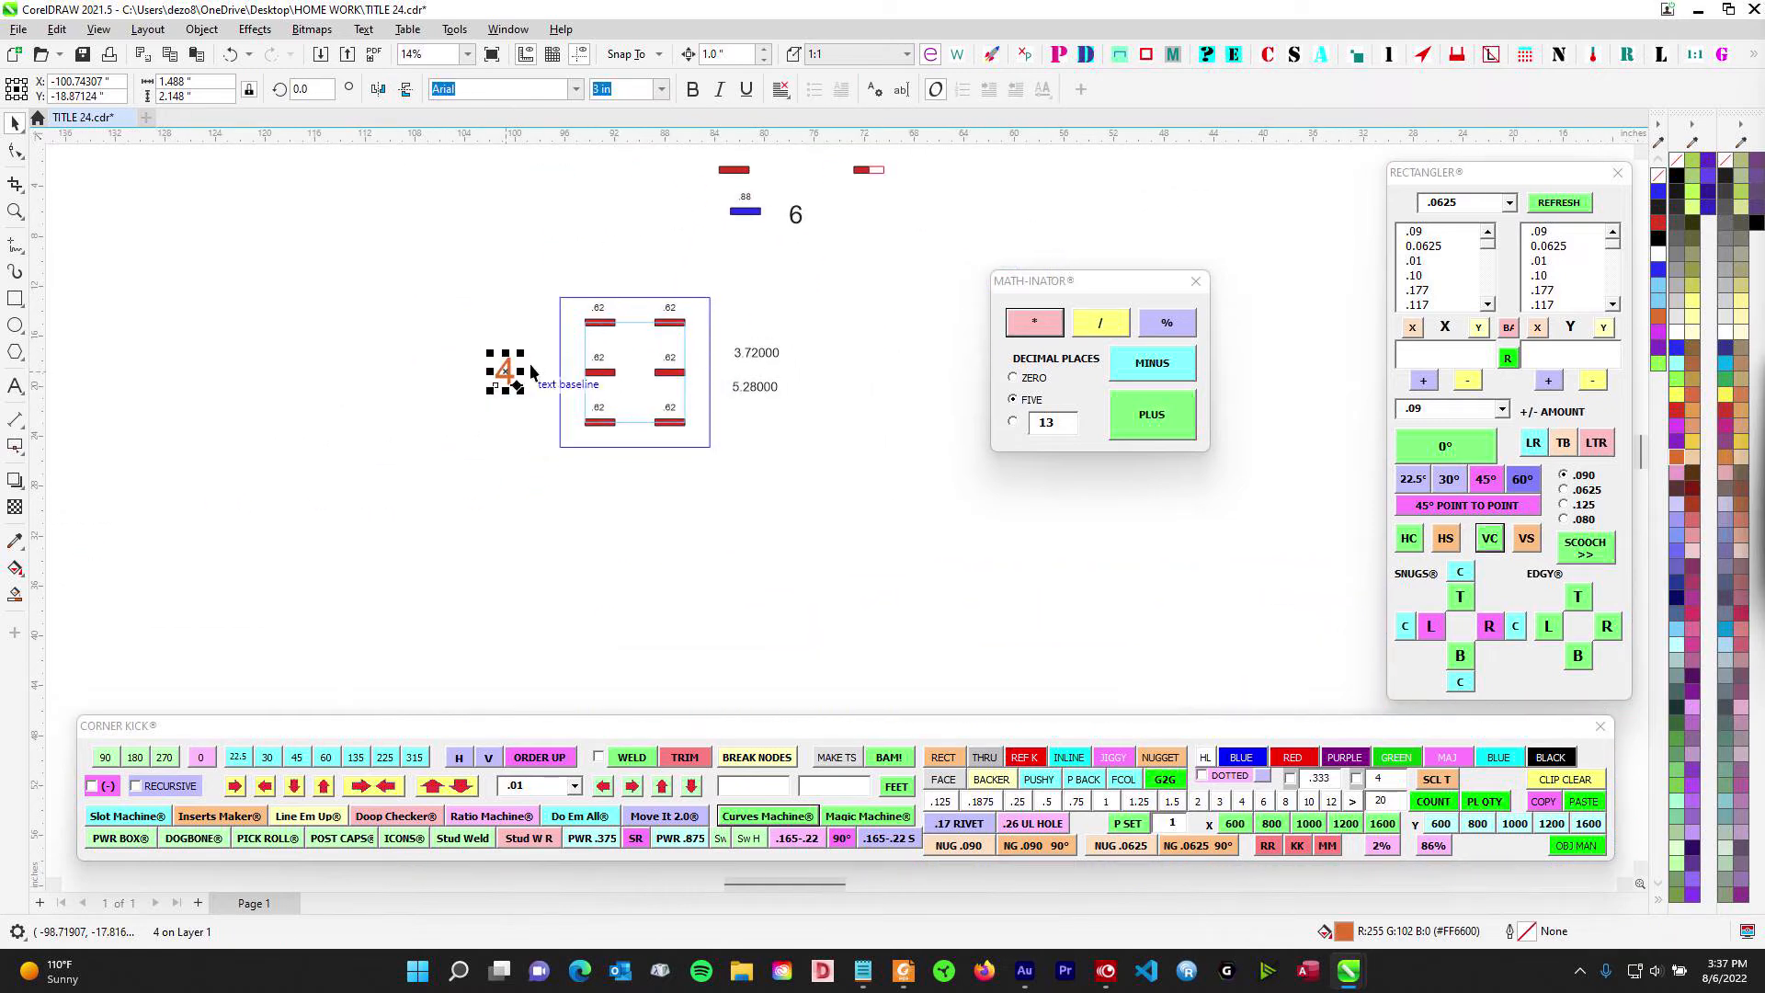
pyautogui.scroll(-2, 471, 478)
pyautogui.moveTo(450, 586); pyautogui.dragTo(1000, 432)
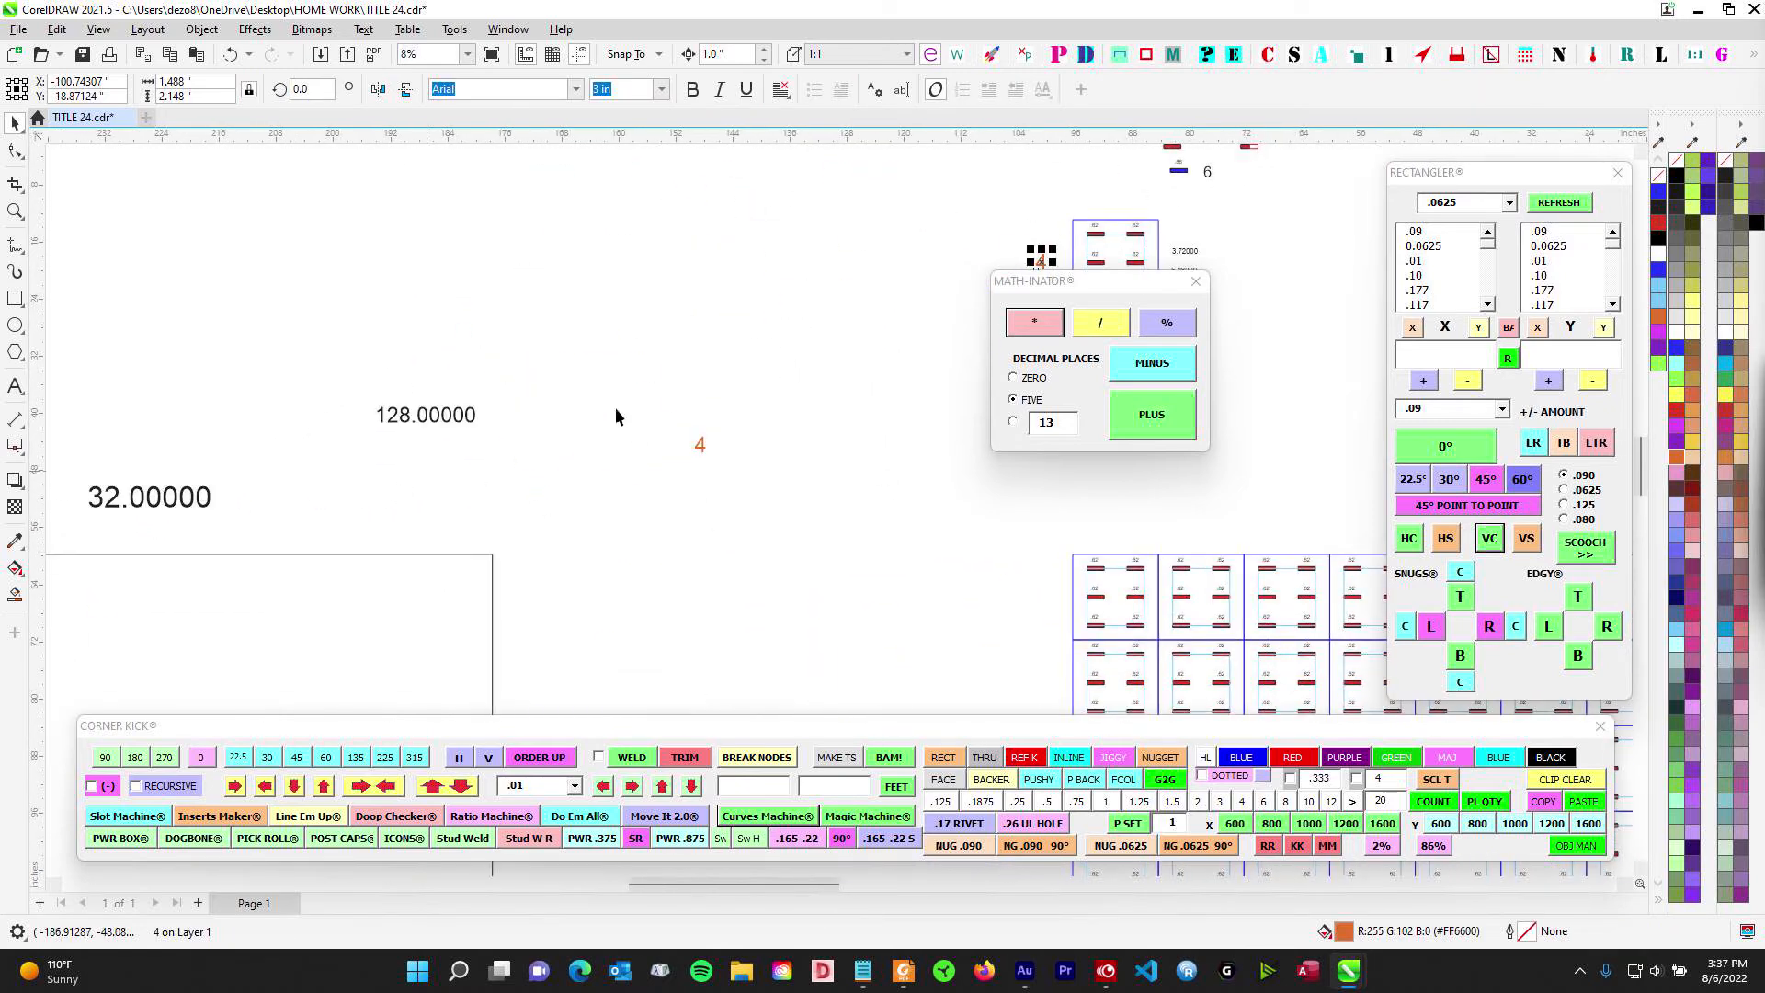
pyautogui.click(699, 445)
pyautogui.moveTo(261, 477); pyautogui.dragTo(451, 472)
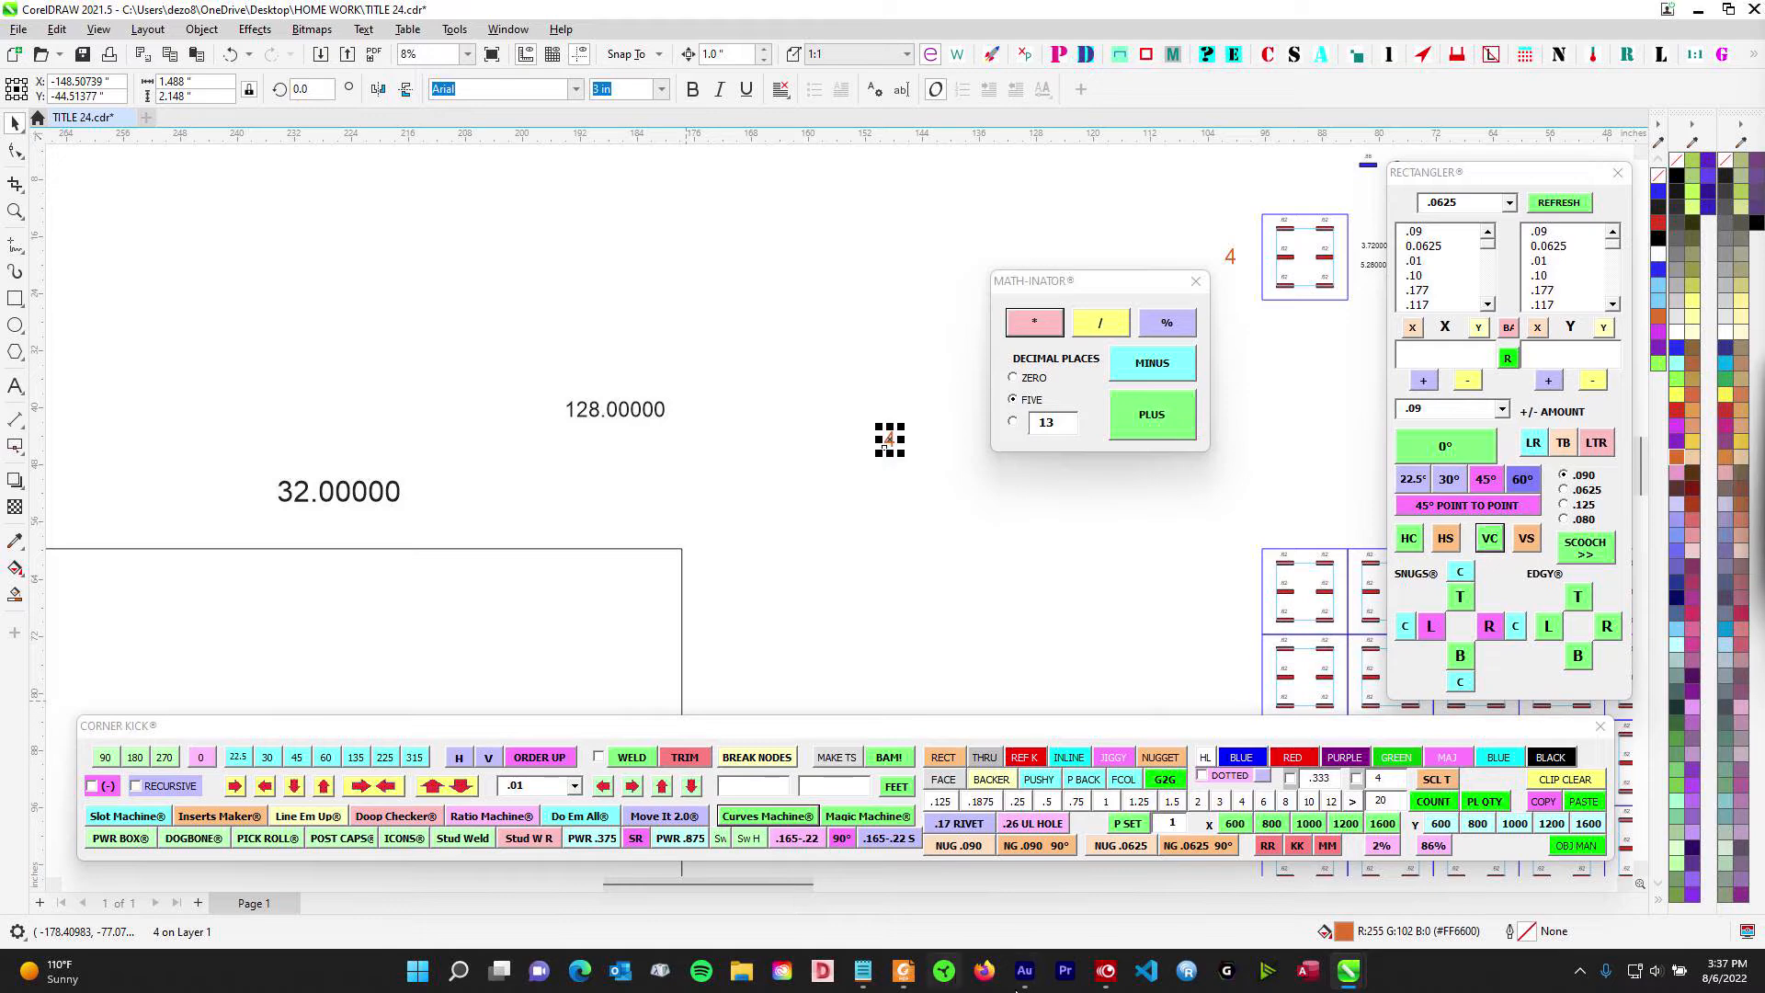
# - Switch to Foxit PDF Reader and point out the design watts, sign area and allowed density entries in table F
pyautogui.click(904, 970)
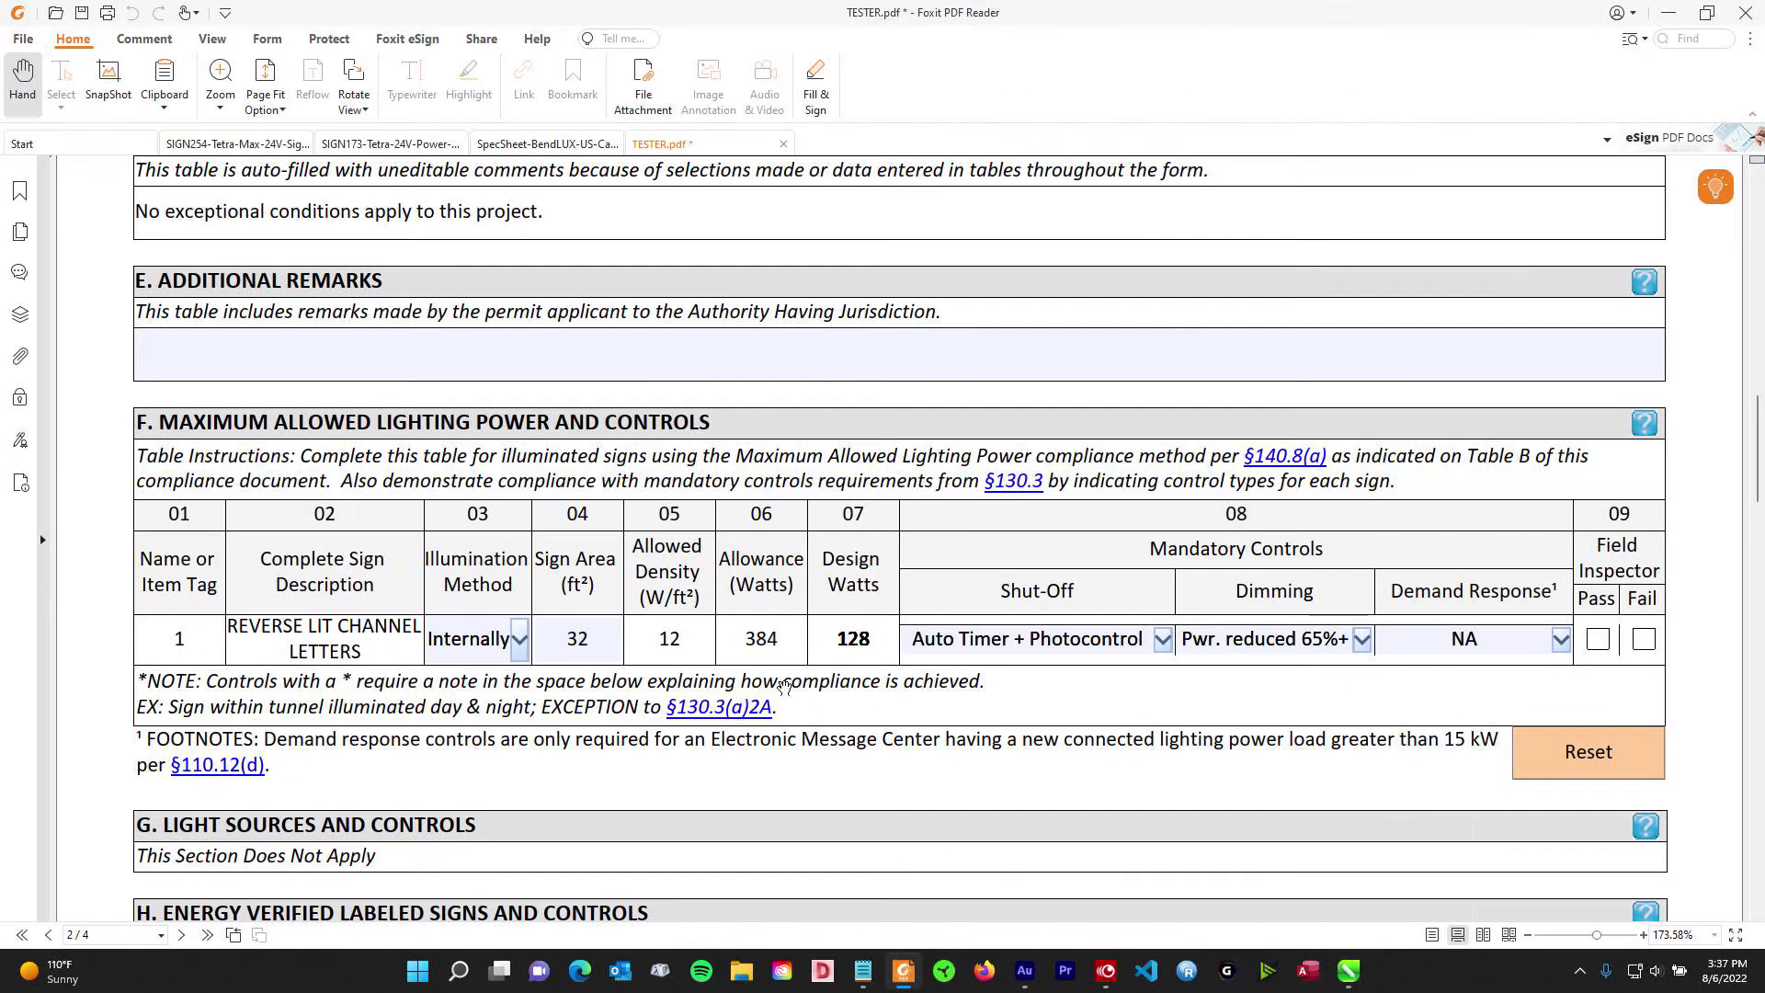
pyautogui.moveTo(873, 640); pyautogui.dragTo(860, 640)
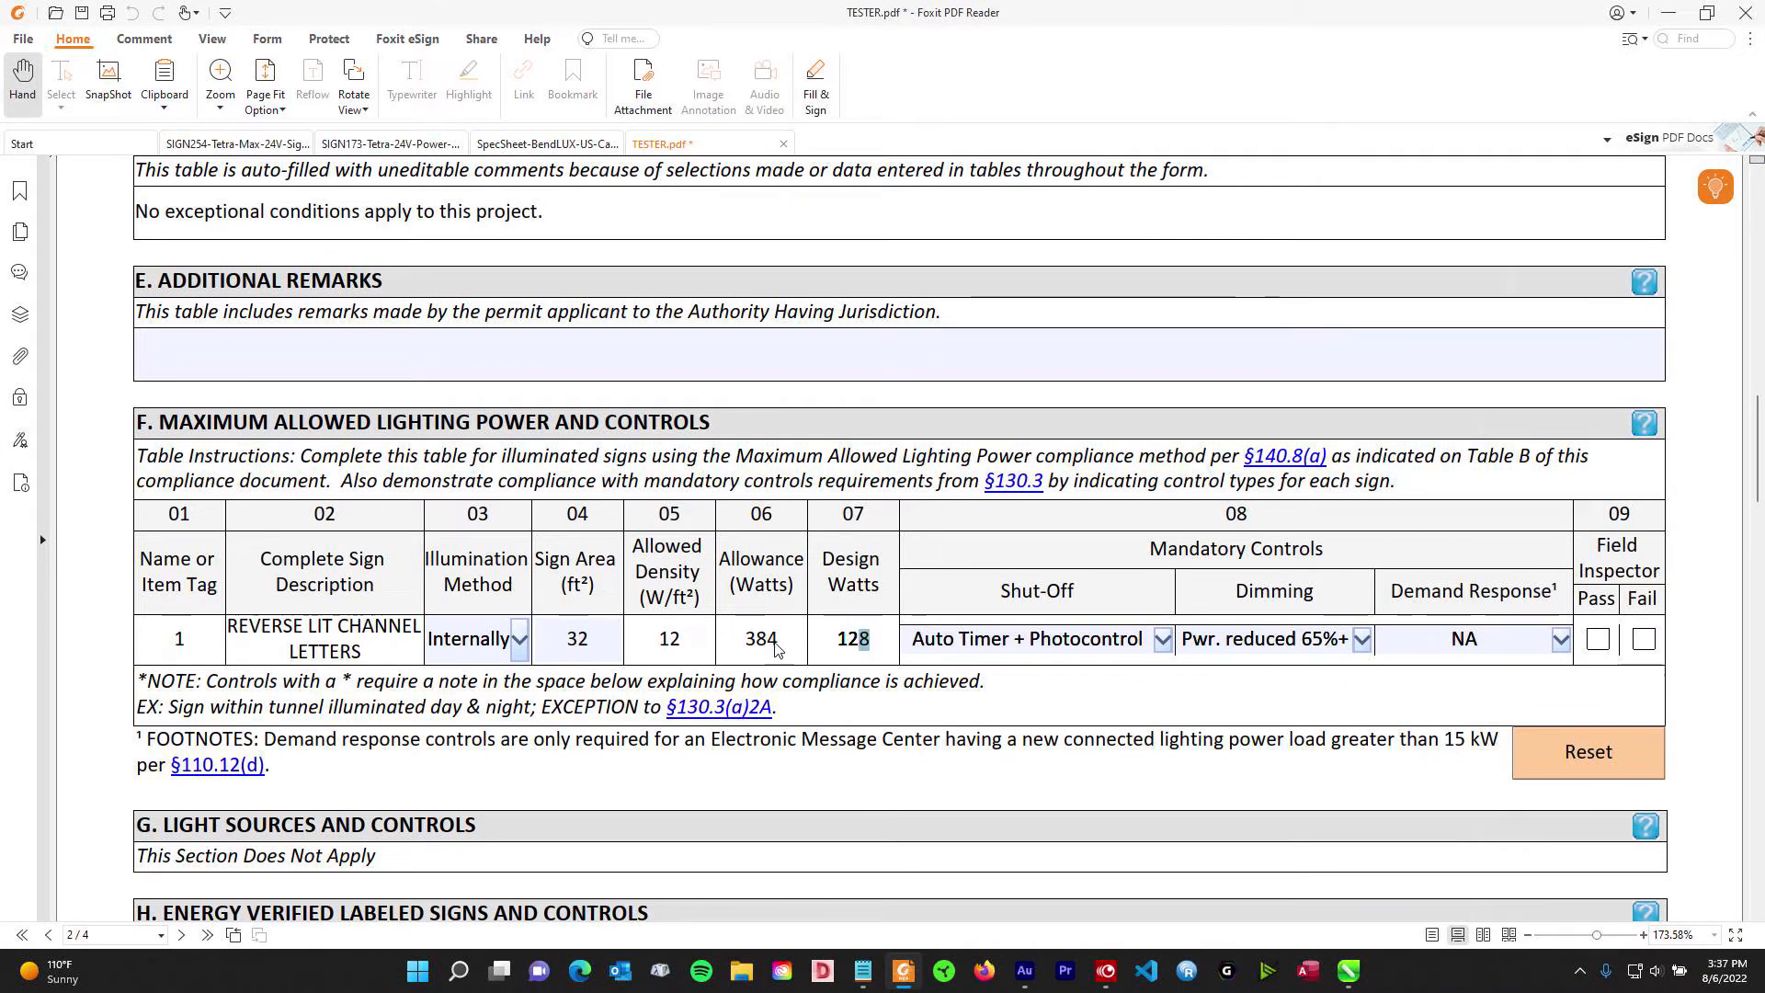
pyautogui.moveTo(584, 641); pyautogui.dragTo(547, 639)
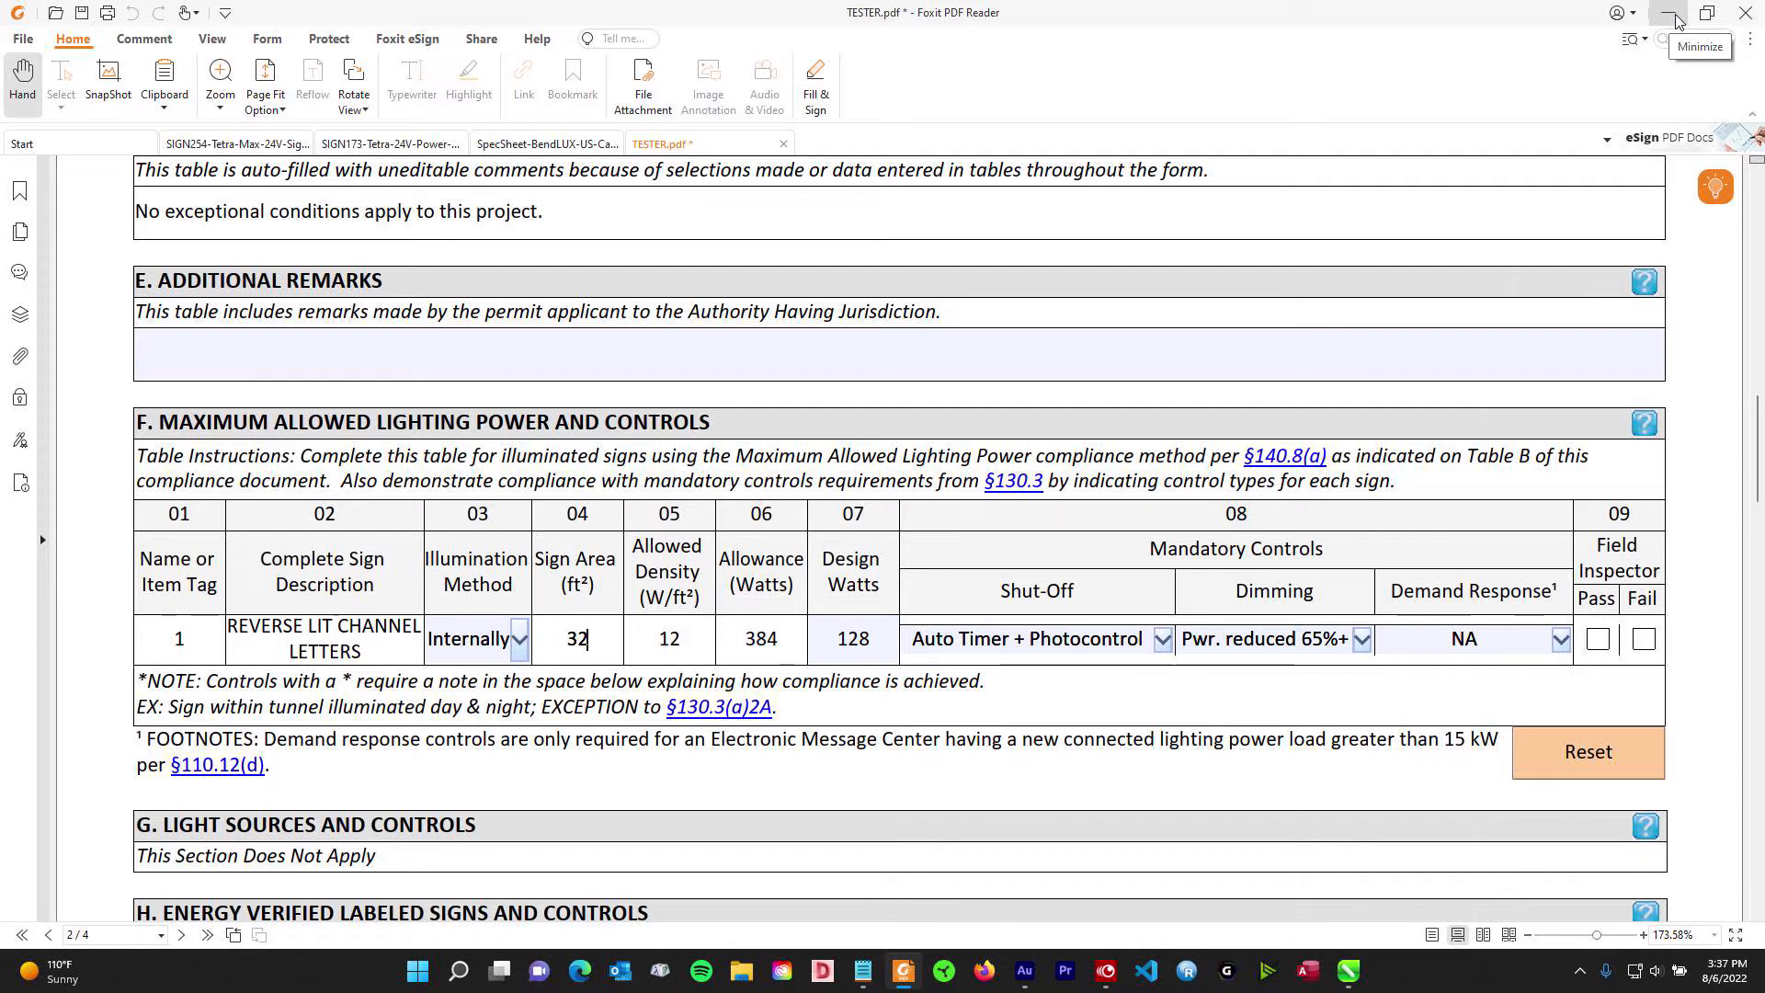
pyautogui.click(689, 641)
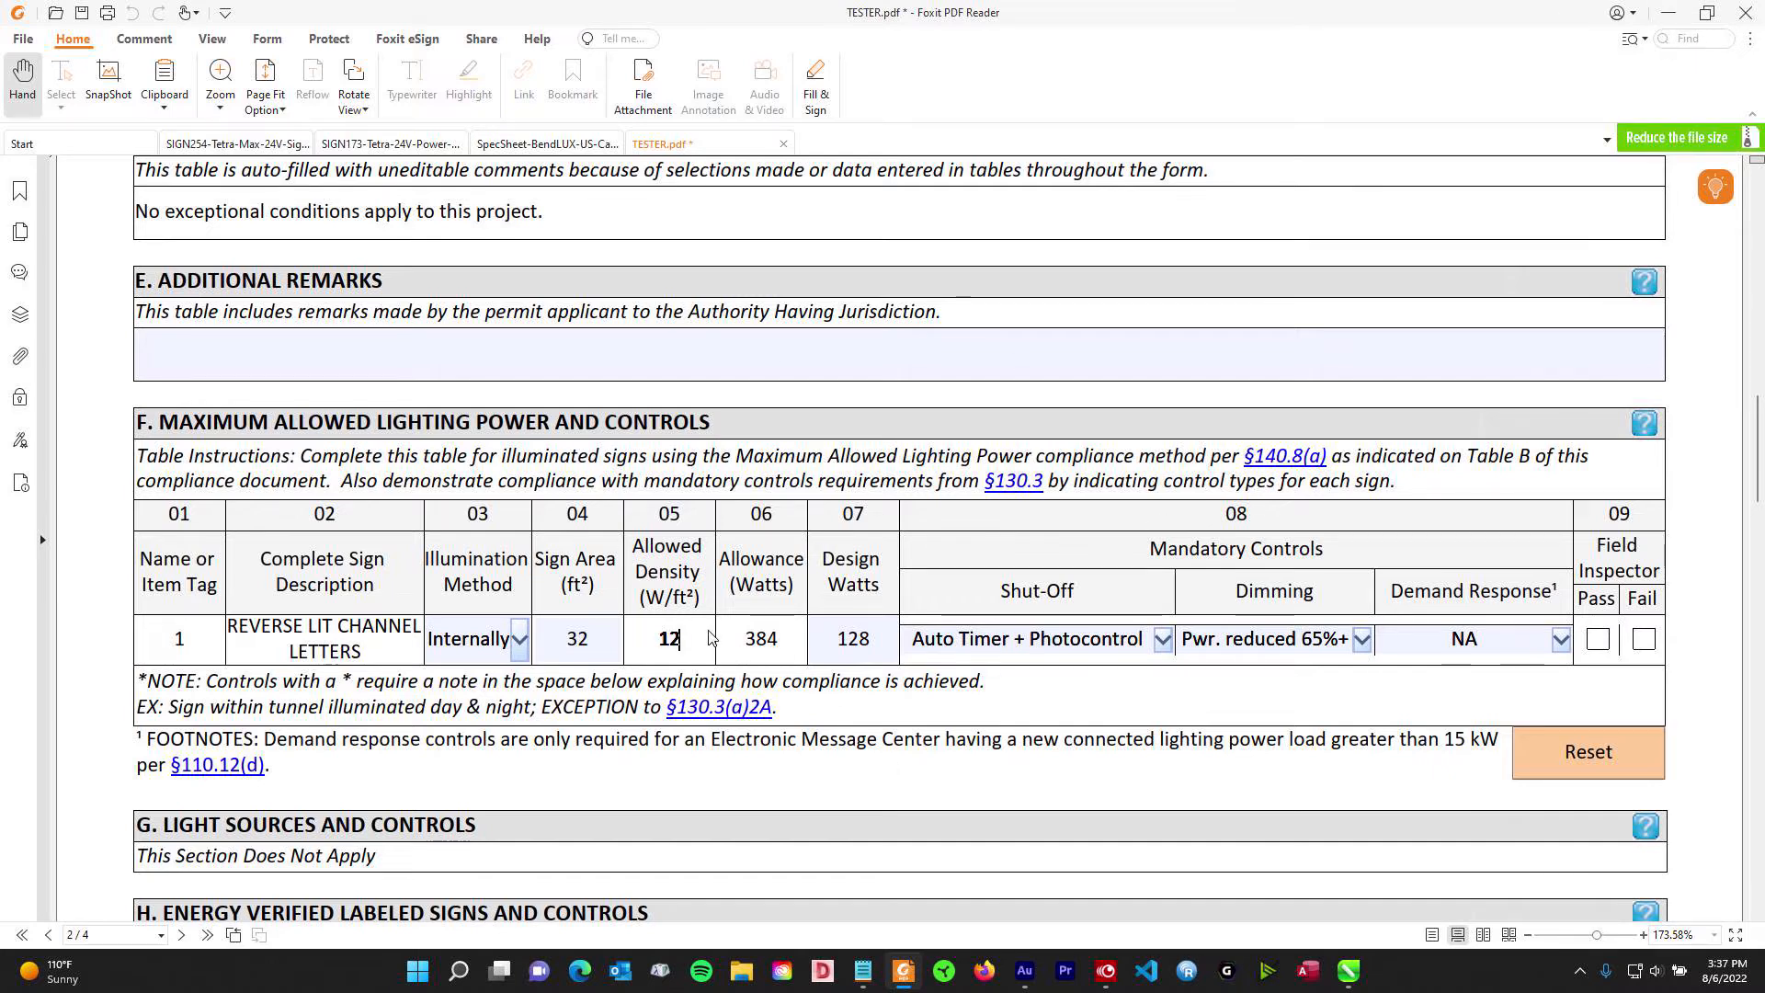
pyautogui.click(1675, 12)
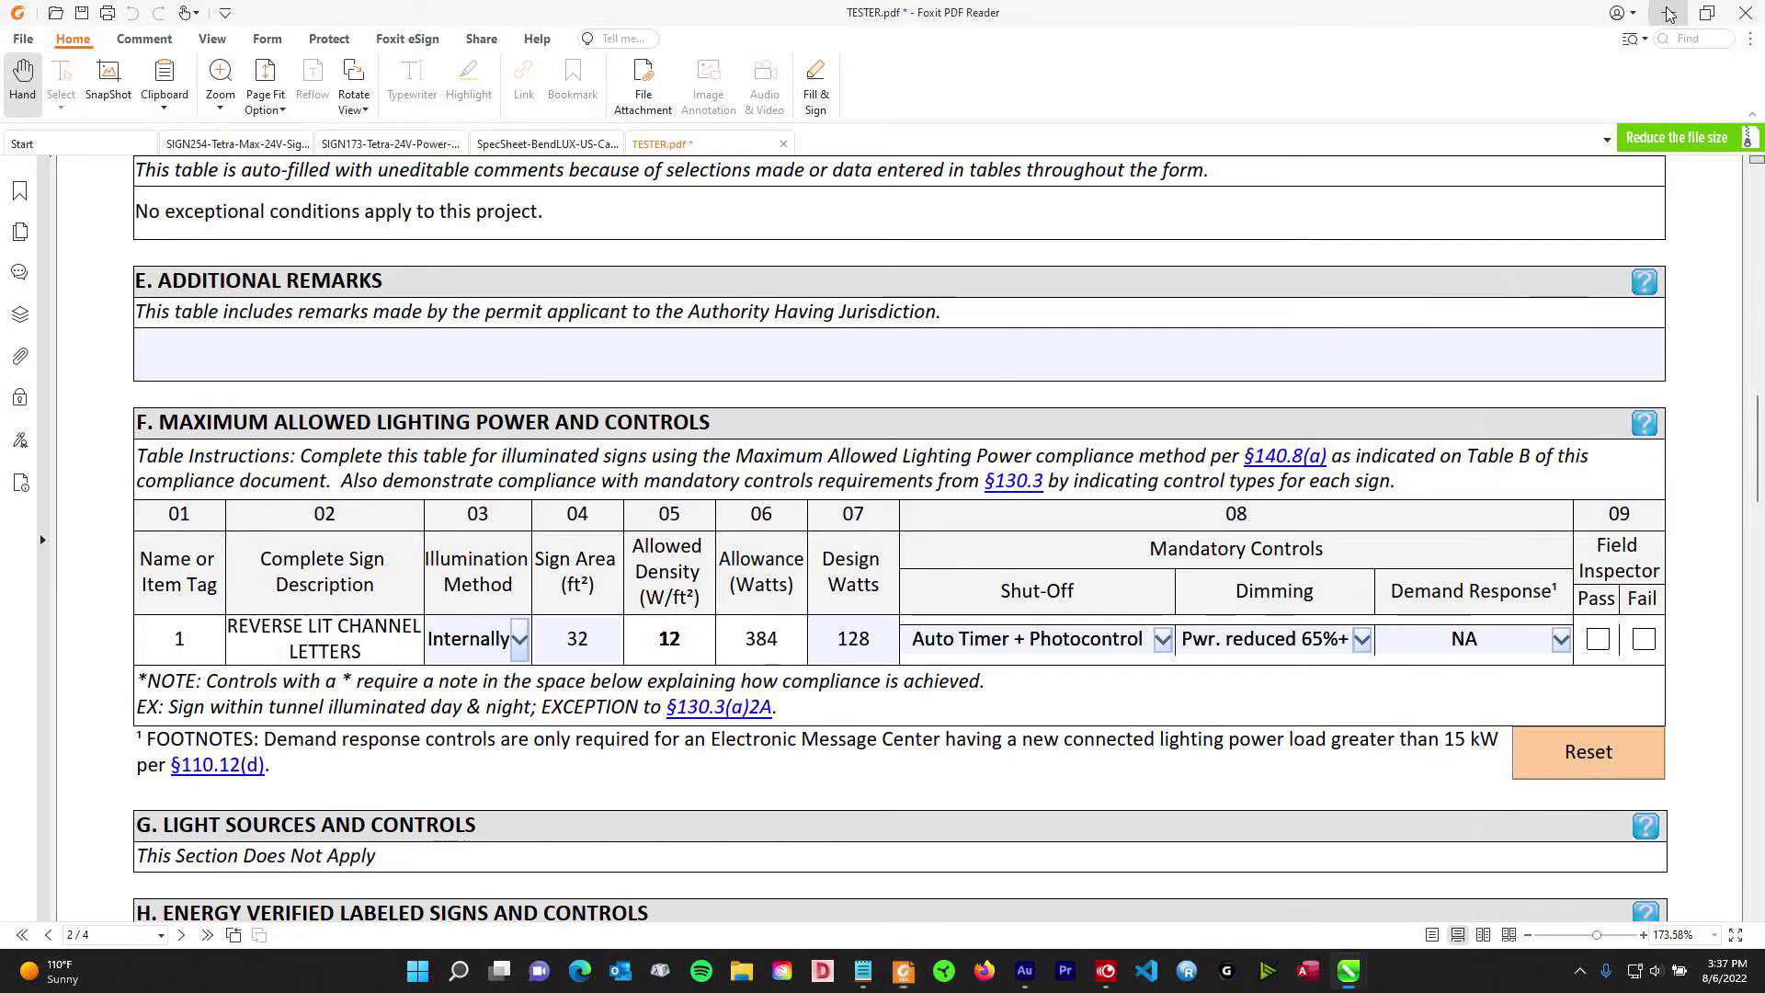
# - Compare the six-module layout in CorelDRAW with the entries of table F in Foxit PDF Reader, and return to CorelDRAW
pyautogui.moveTo(863, 375); pyautogui.dragTo(373, 452)
pyautogui.moveTo(760, 355); pyautogui.dragTo(535, 390)
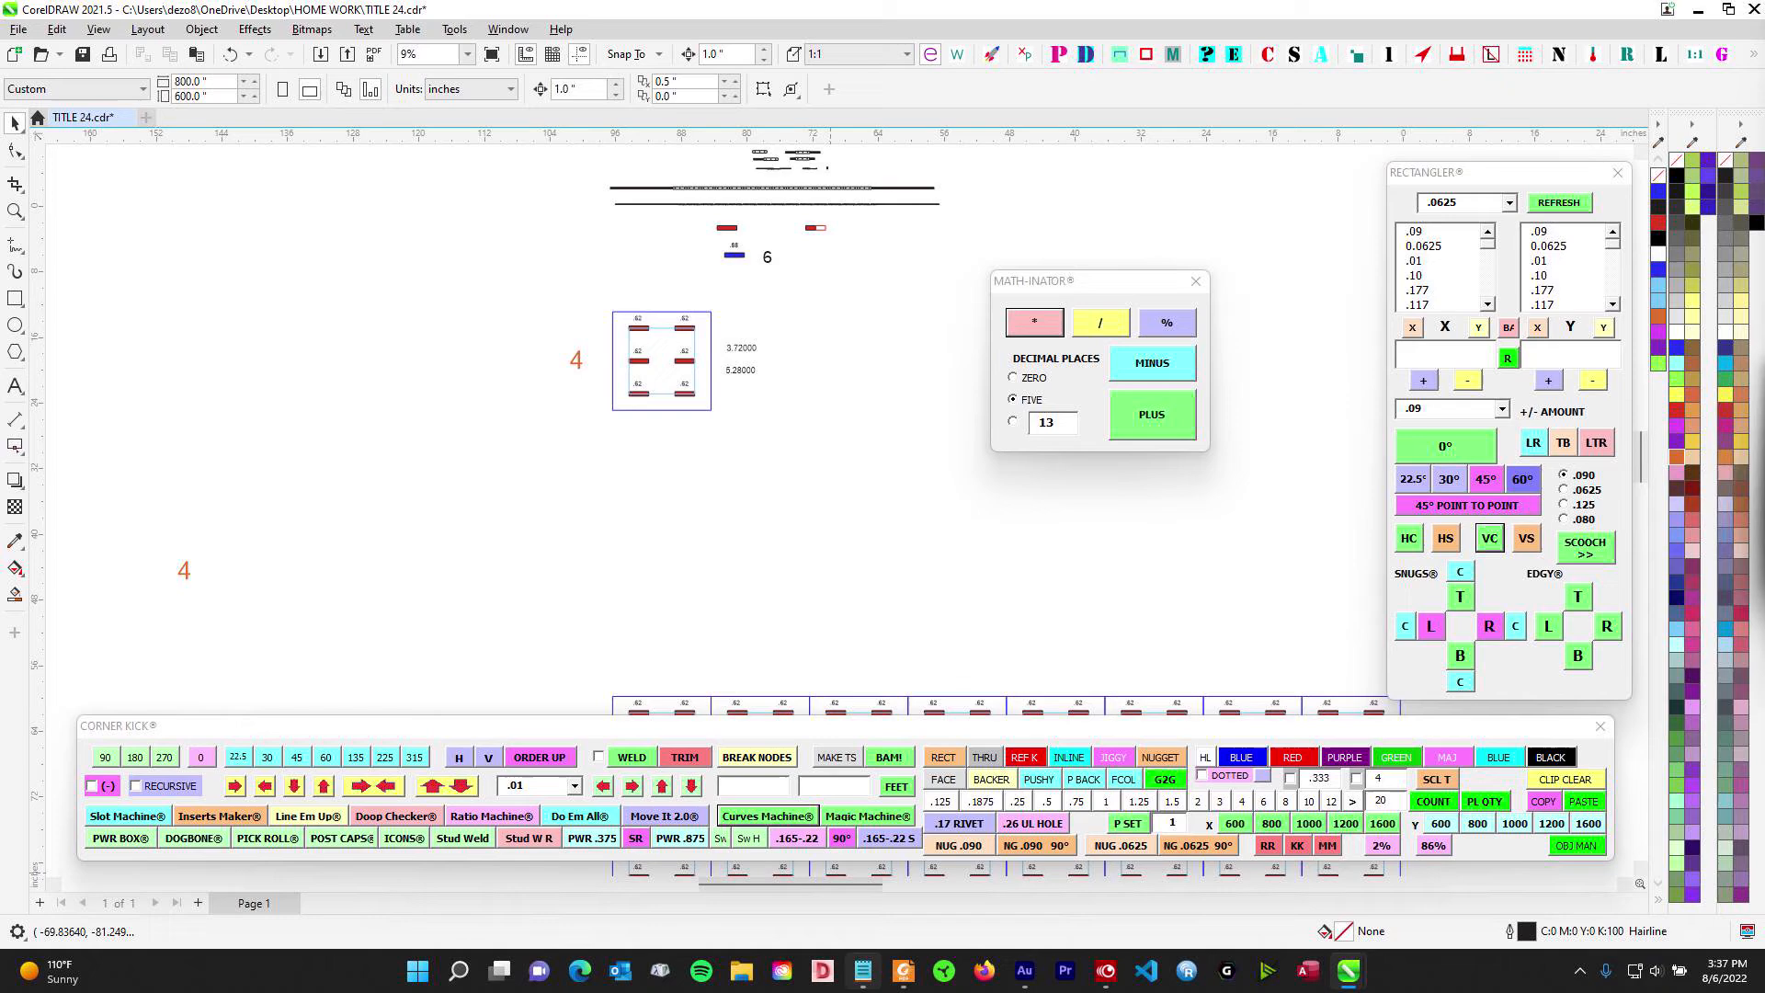
pyautogui.click(903, 969)
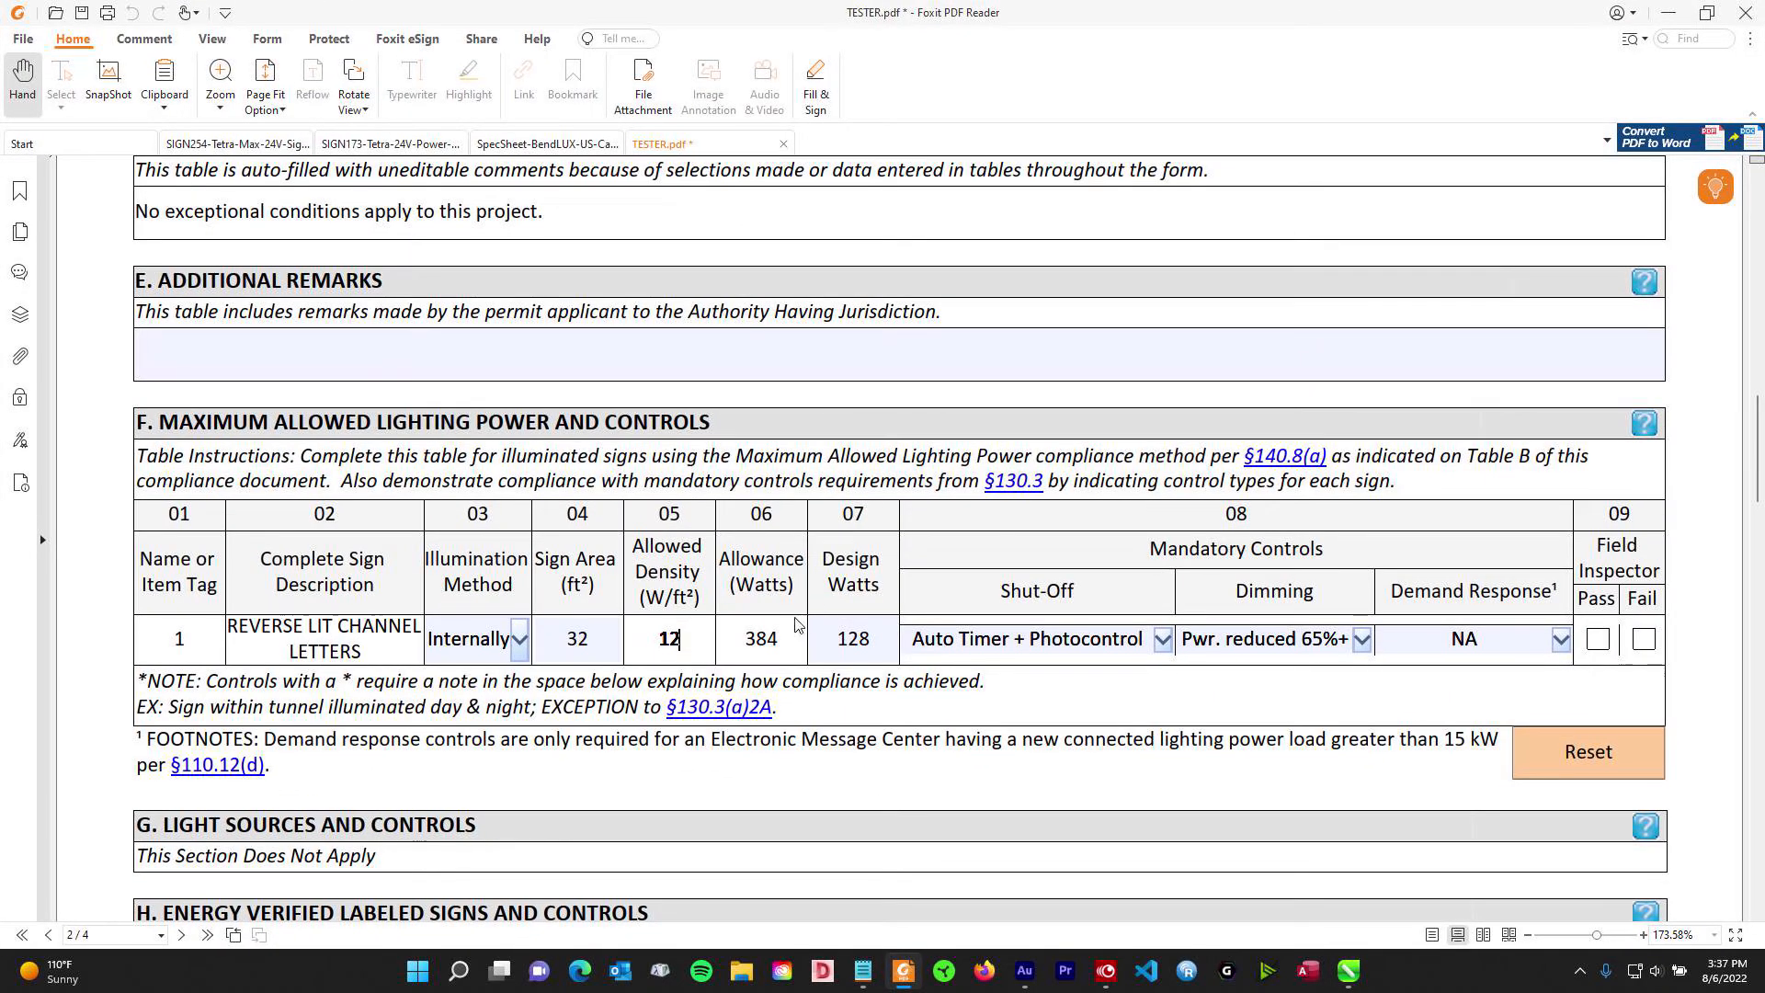
pyautogui.scroll(2, 814, 587)
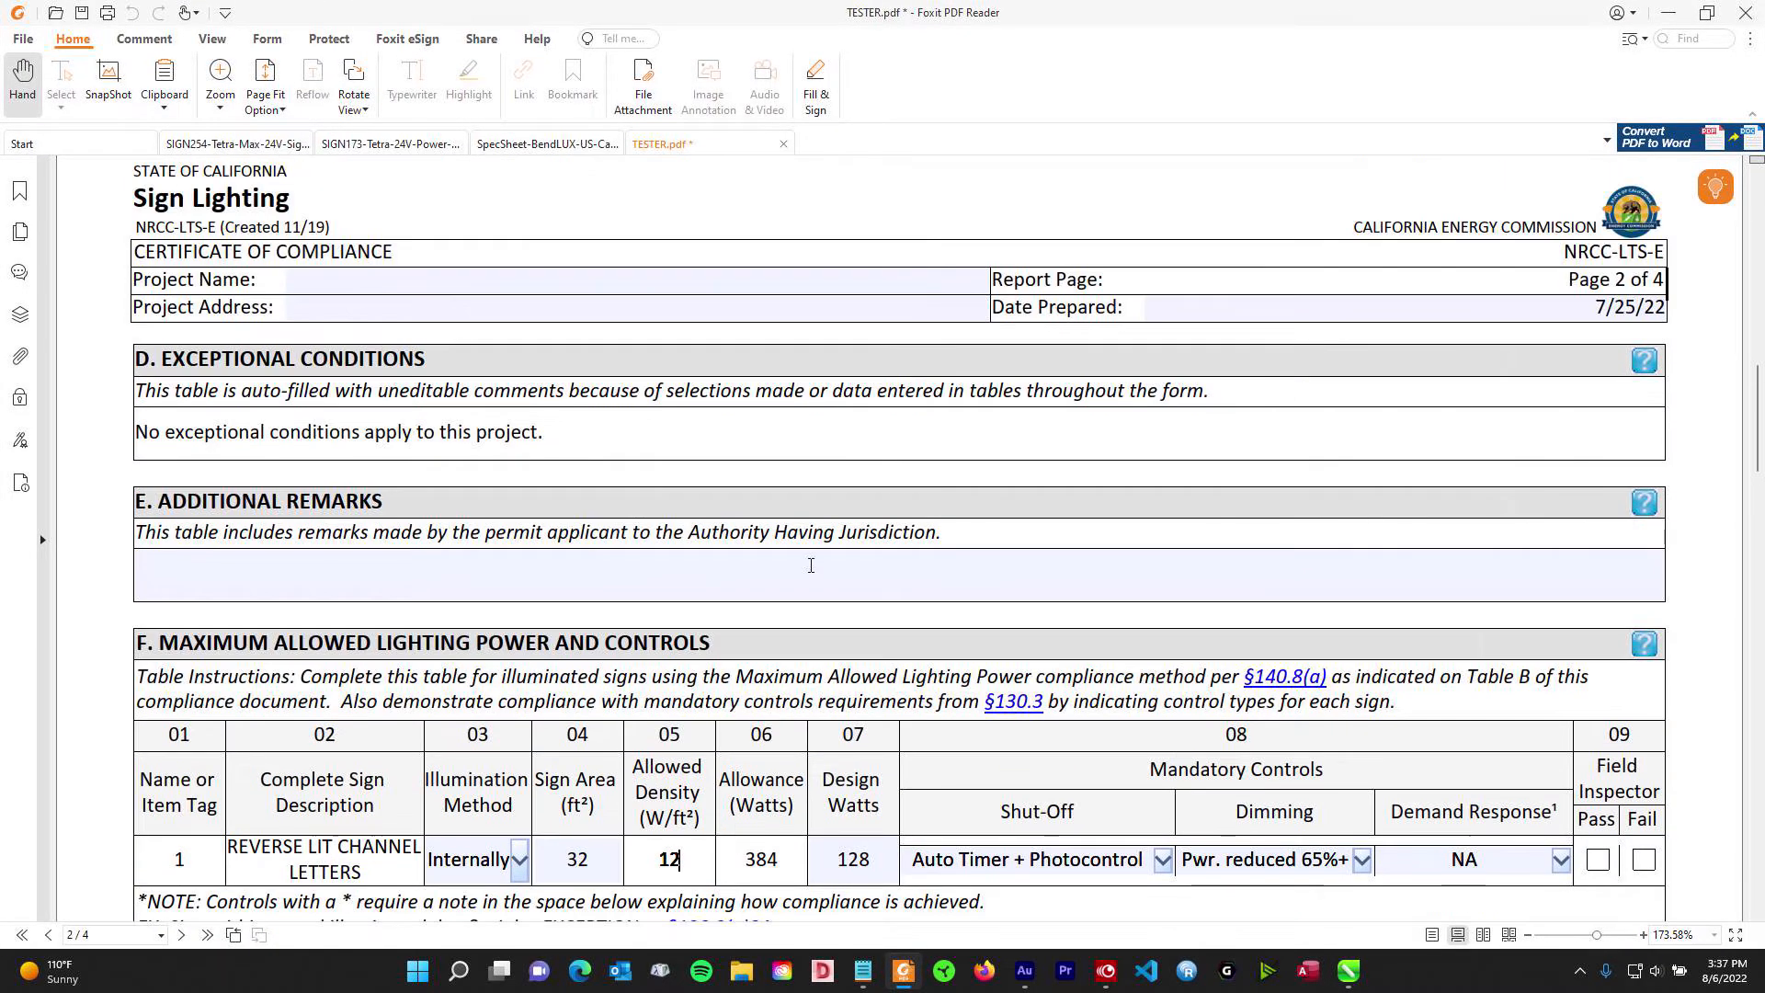
pyautogui.click(1668, 12)
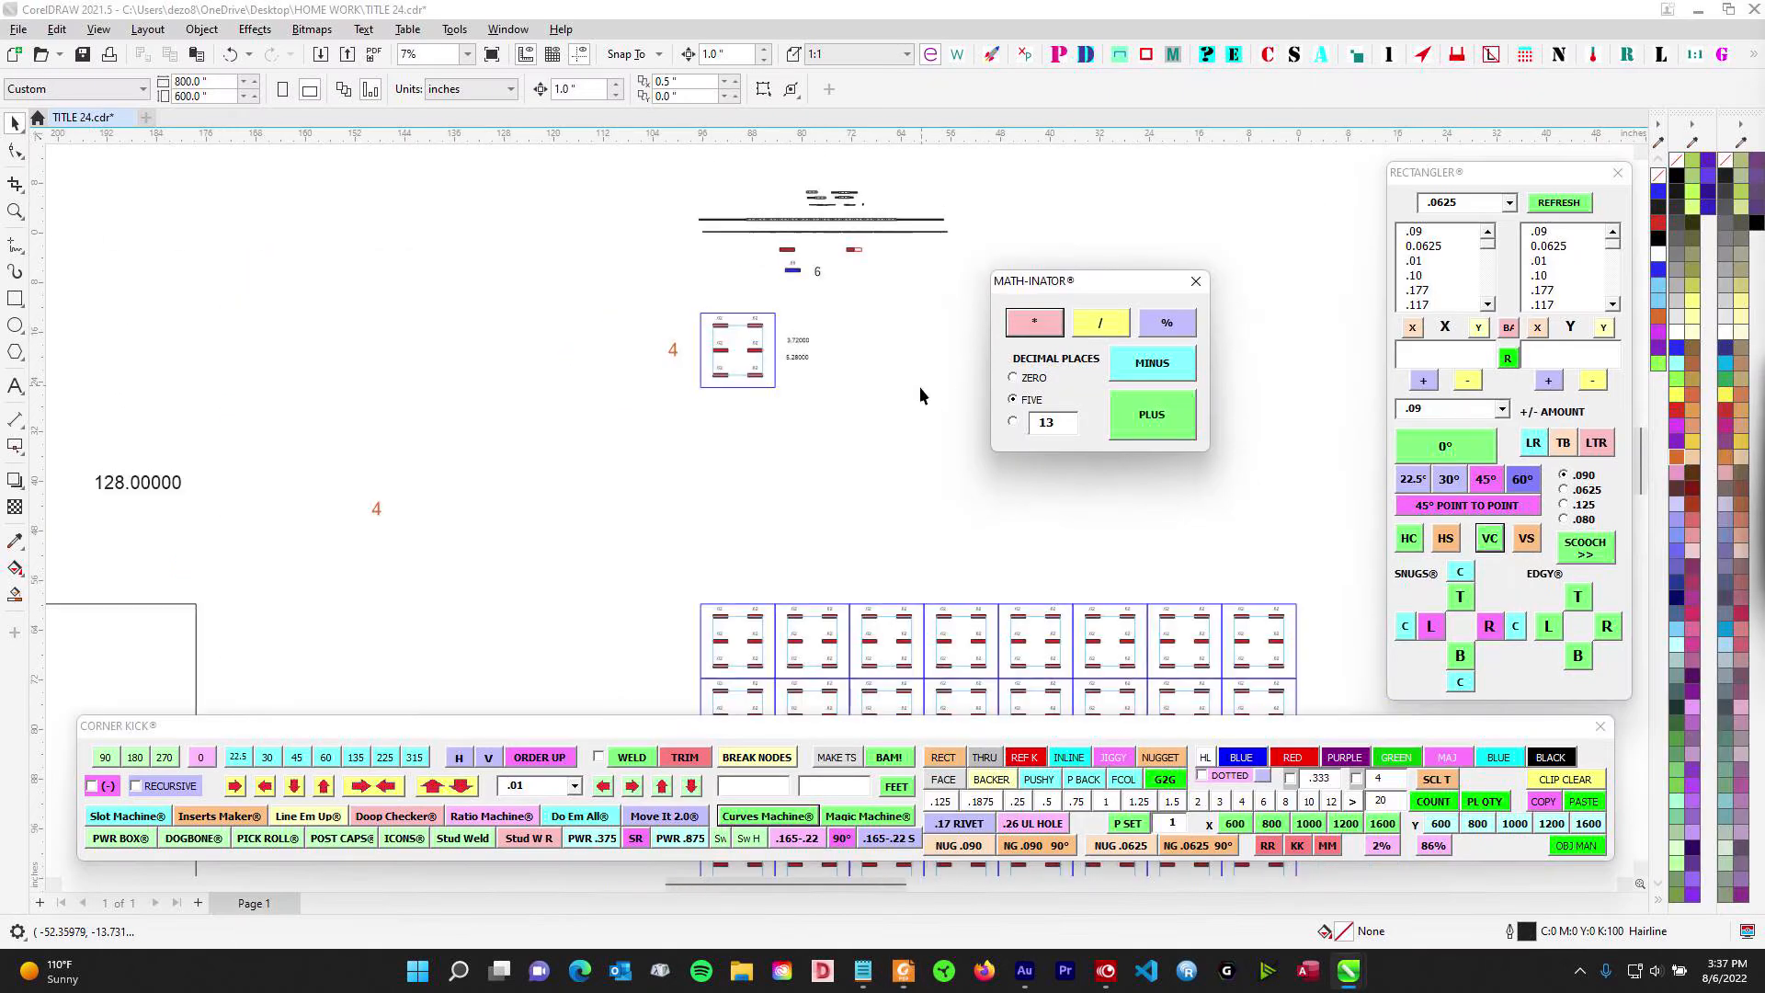
# - Move the MATH-INATOR window aside and place a copy of the 12 × 12 inch blue square outline below the module grid
pyautogui.moveTo(1094, 289); pyautogui.dragTo(1255, 193)
pyautogui.scroll(-2, 814, 168)
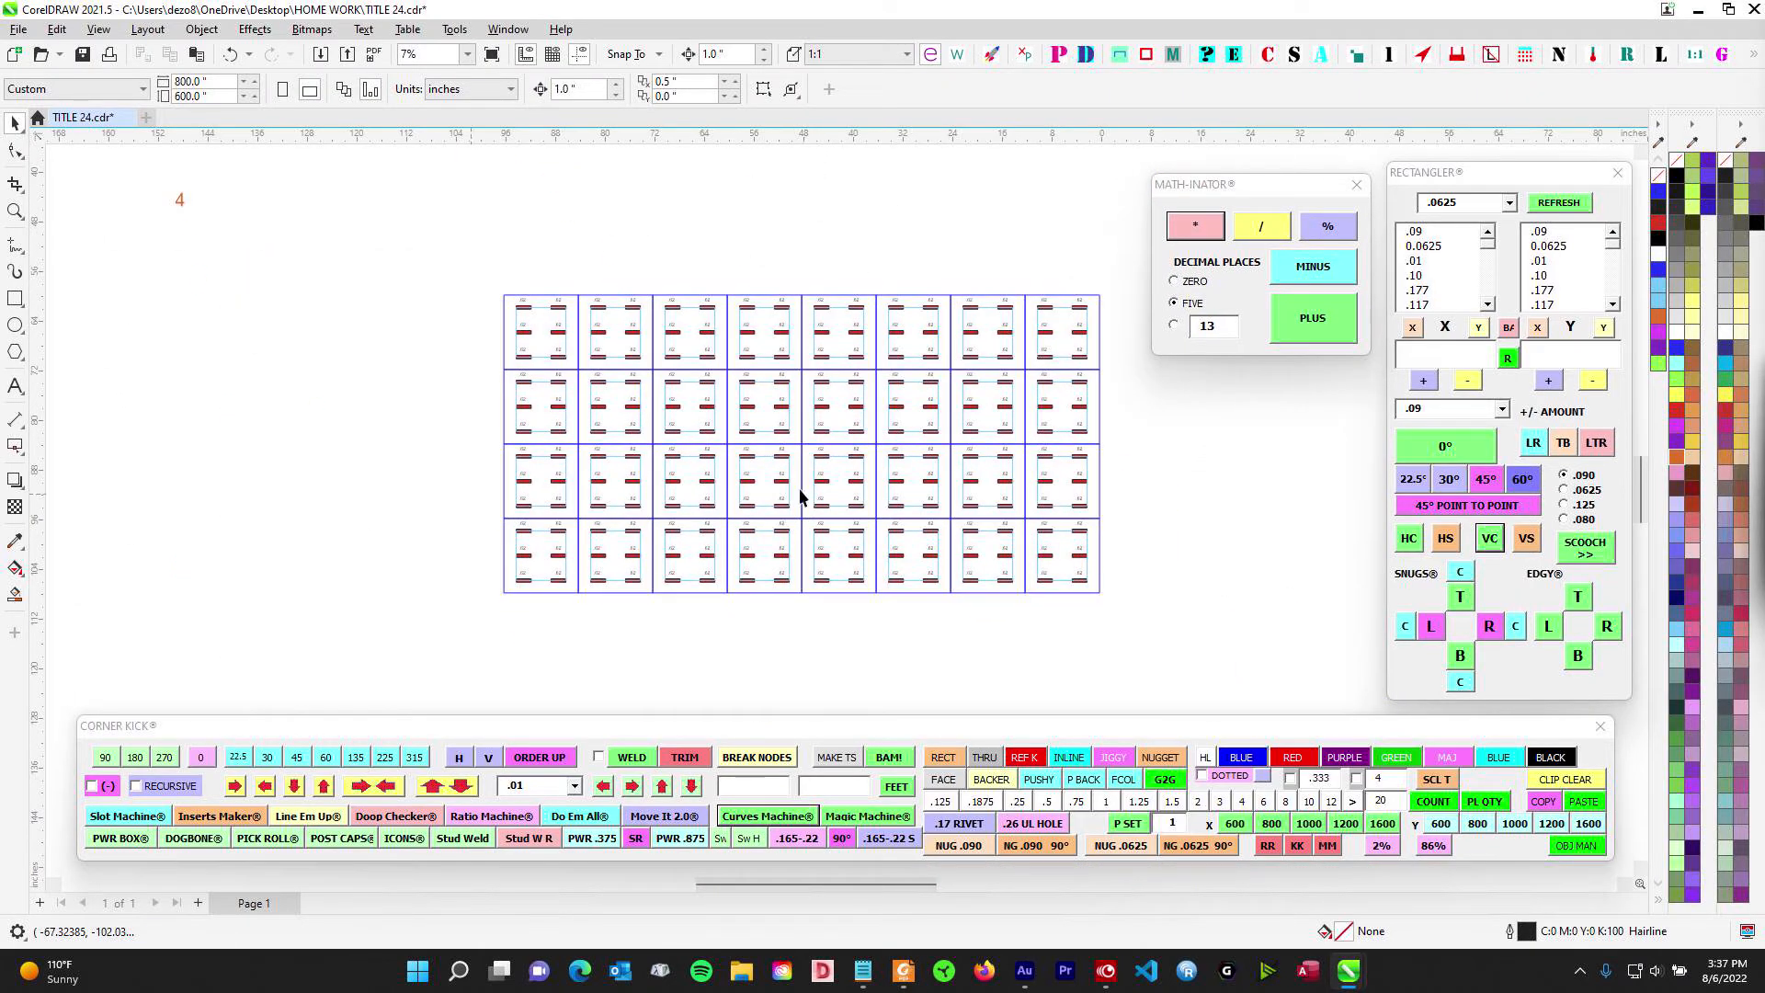
pyautogui.scroll(2, 729, 252)
pyautogui.click(570, 318)
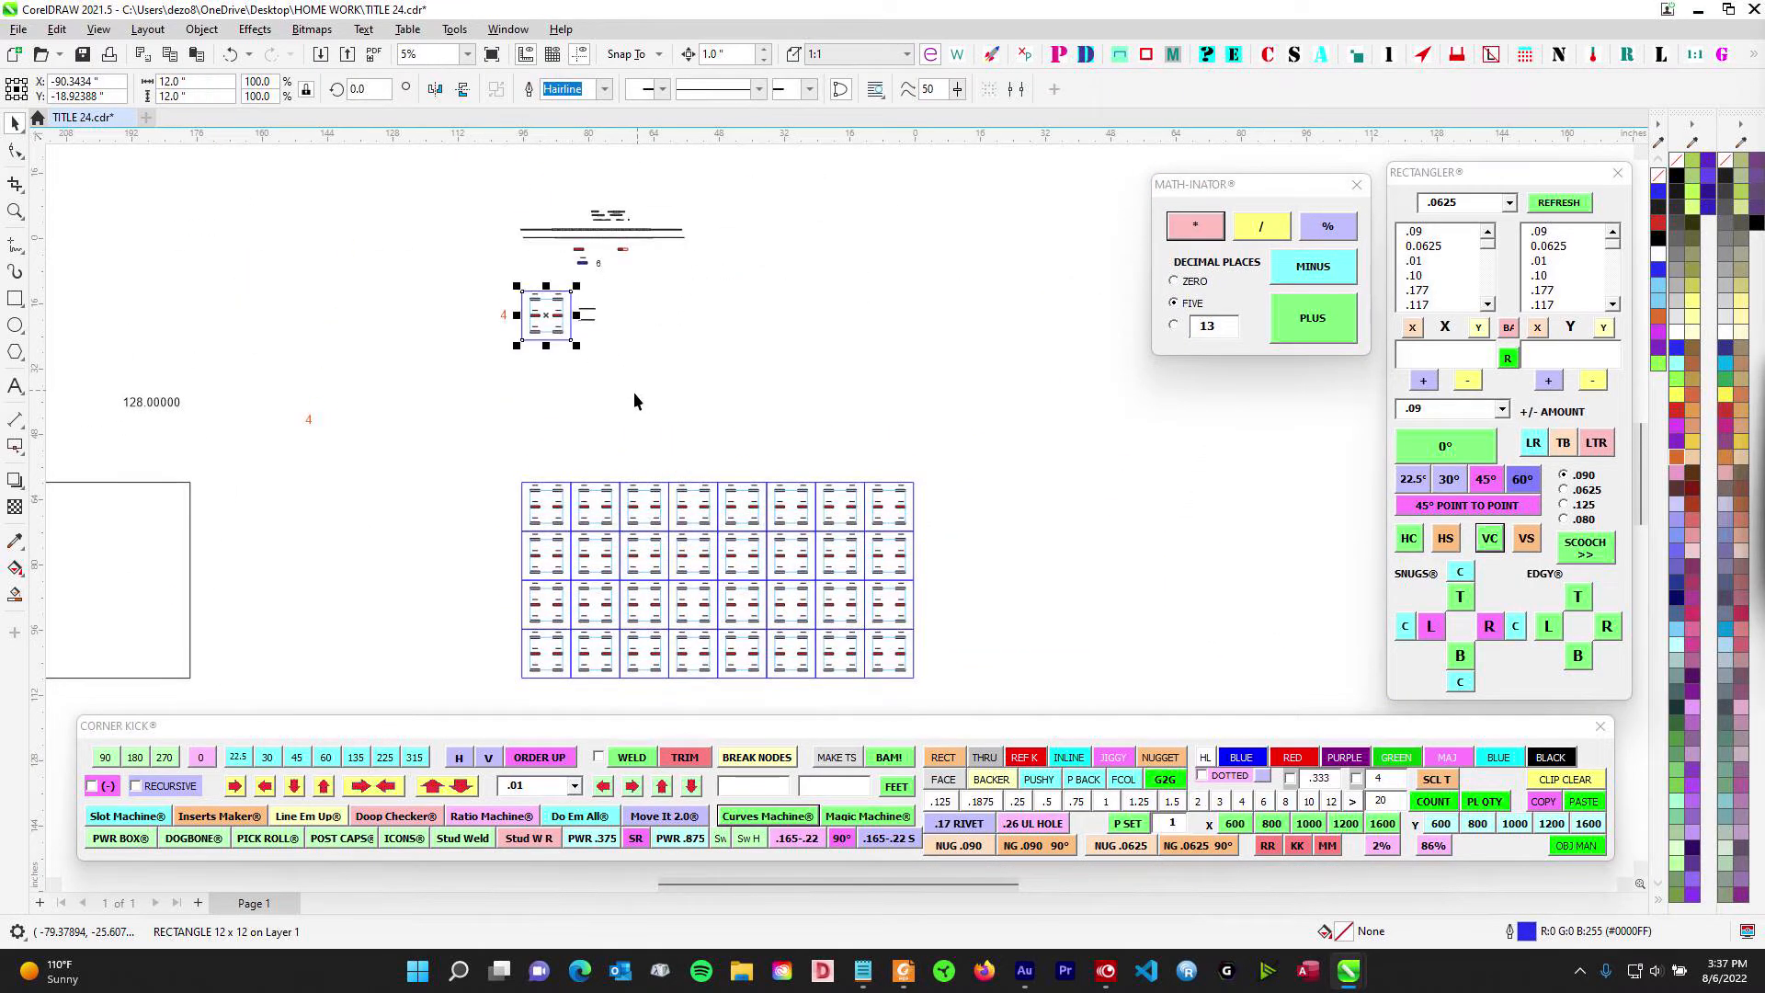
pyautogui.scroll(-2, 633, 392)
pyautogui.moveTo(635, 173); pyautogui.dragTo(698, 616)
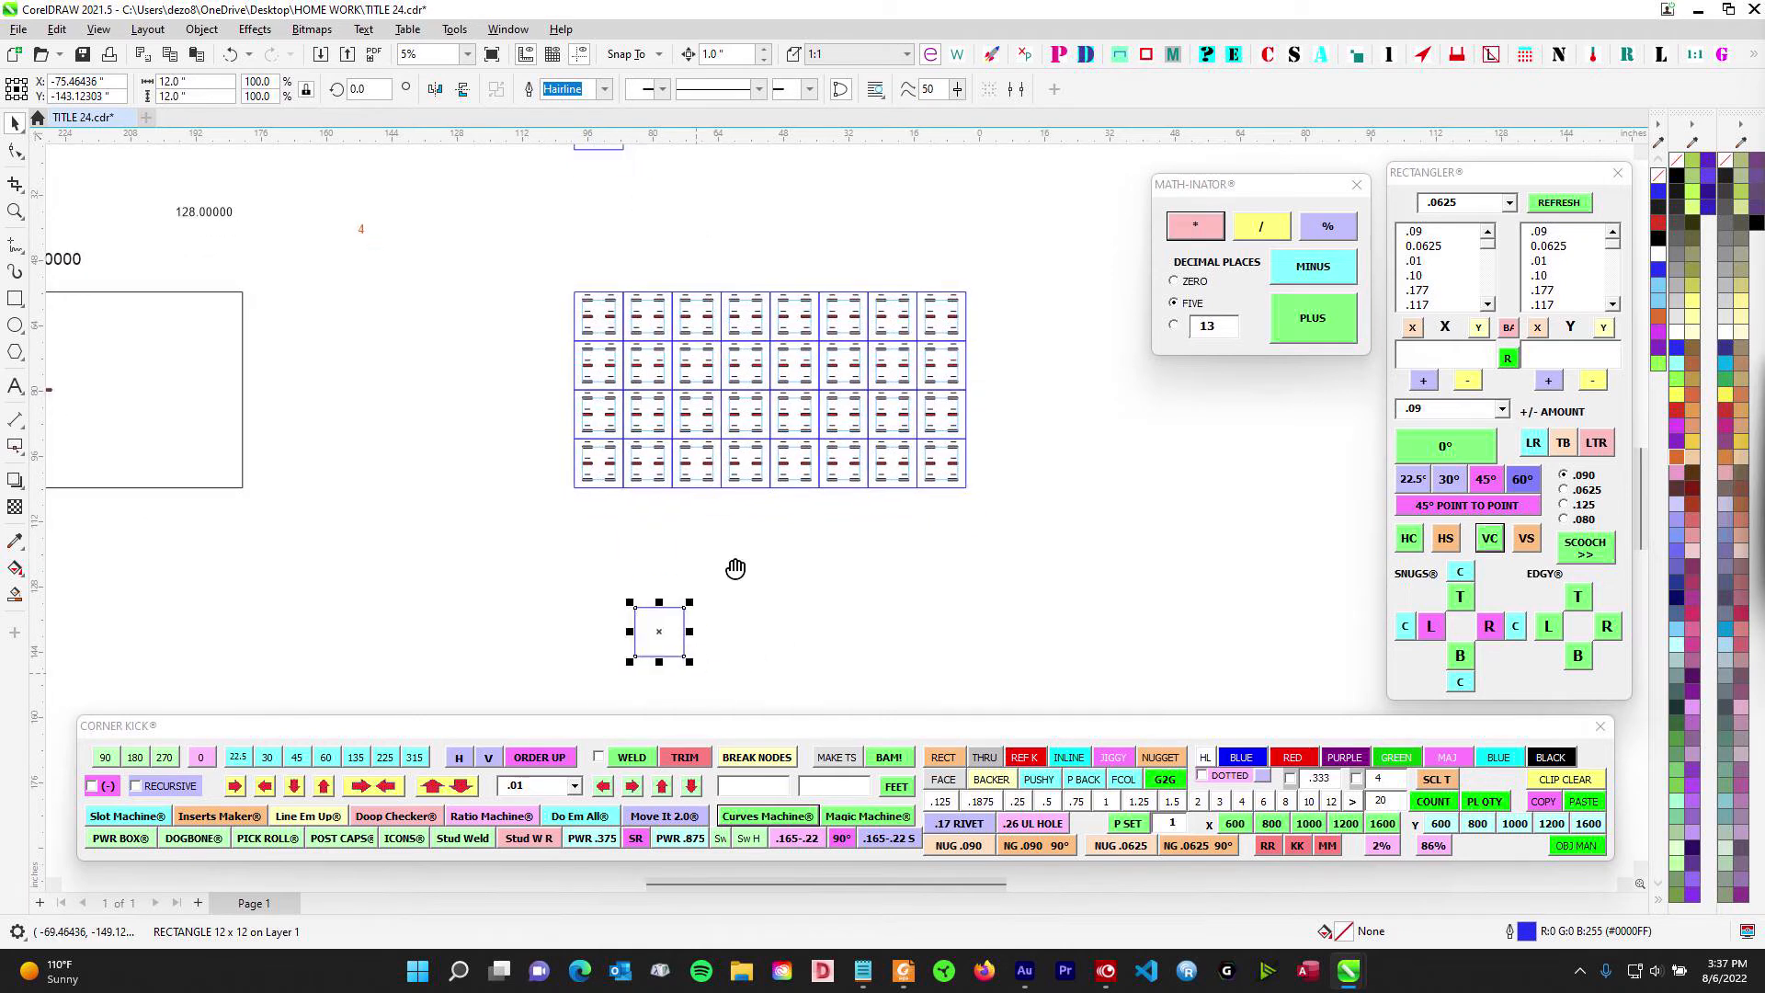
# - Duplicate the copied blue square edge to edge, and duplicate the resulting pair to build a row of four squares
pyautogui.scroll(-2, 895, 588)
pyautogui.scroll(2, 630, 412)
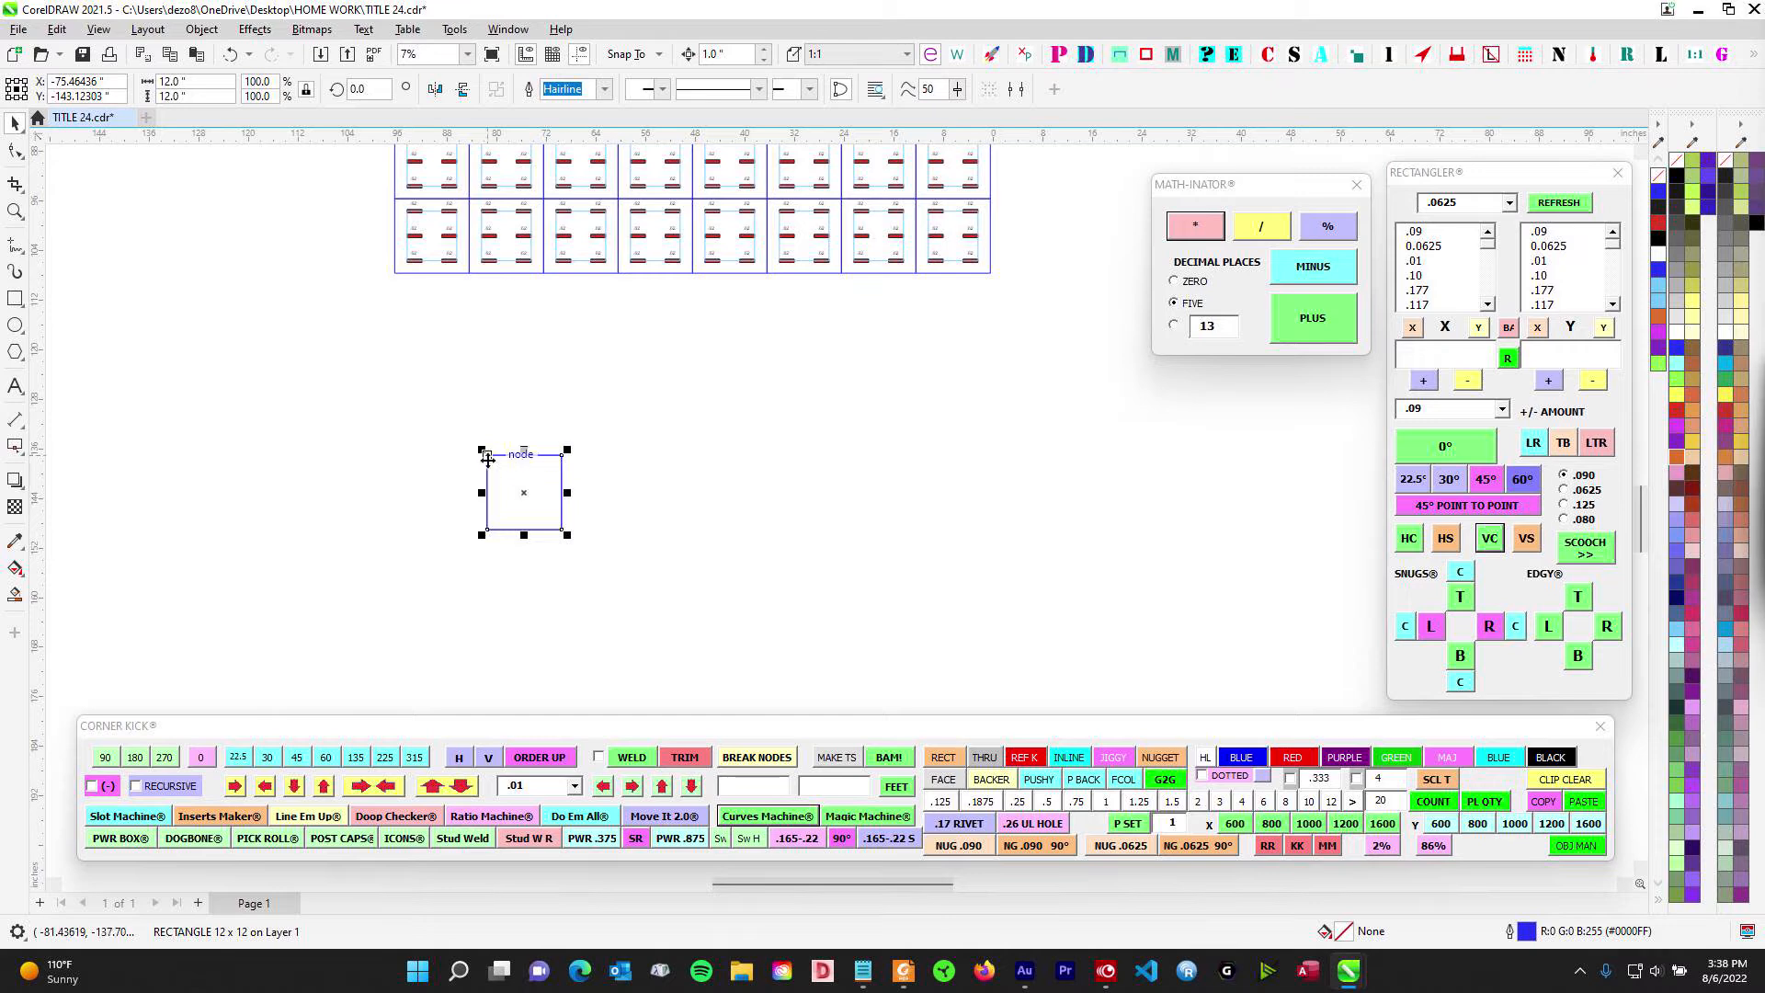
pyautogui.moveTo(488, 455); pyautogui.dragTo(562, 454)
pyautogui.rightClick(561, 455)
pyautogui.moveTo(459, 410); pyautogui.dragTo(787, 607)
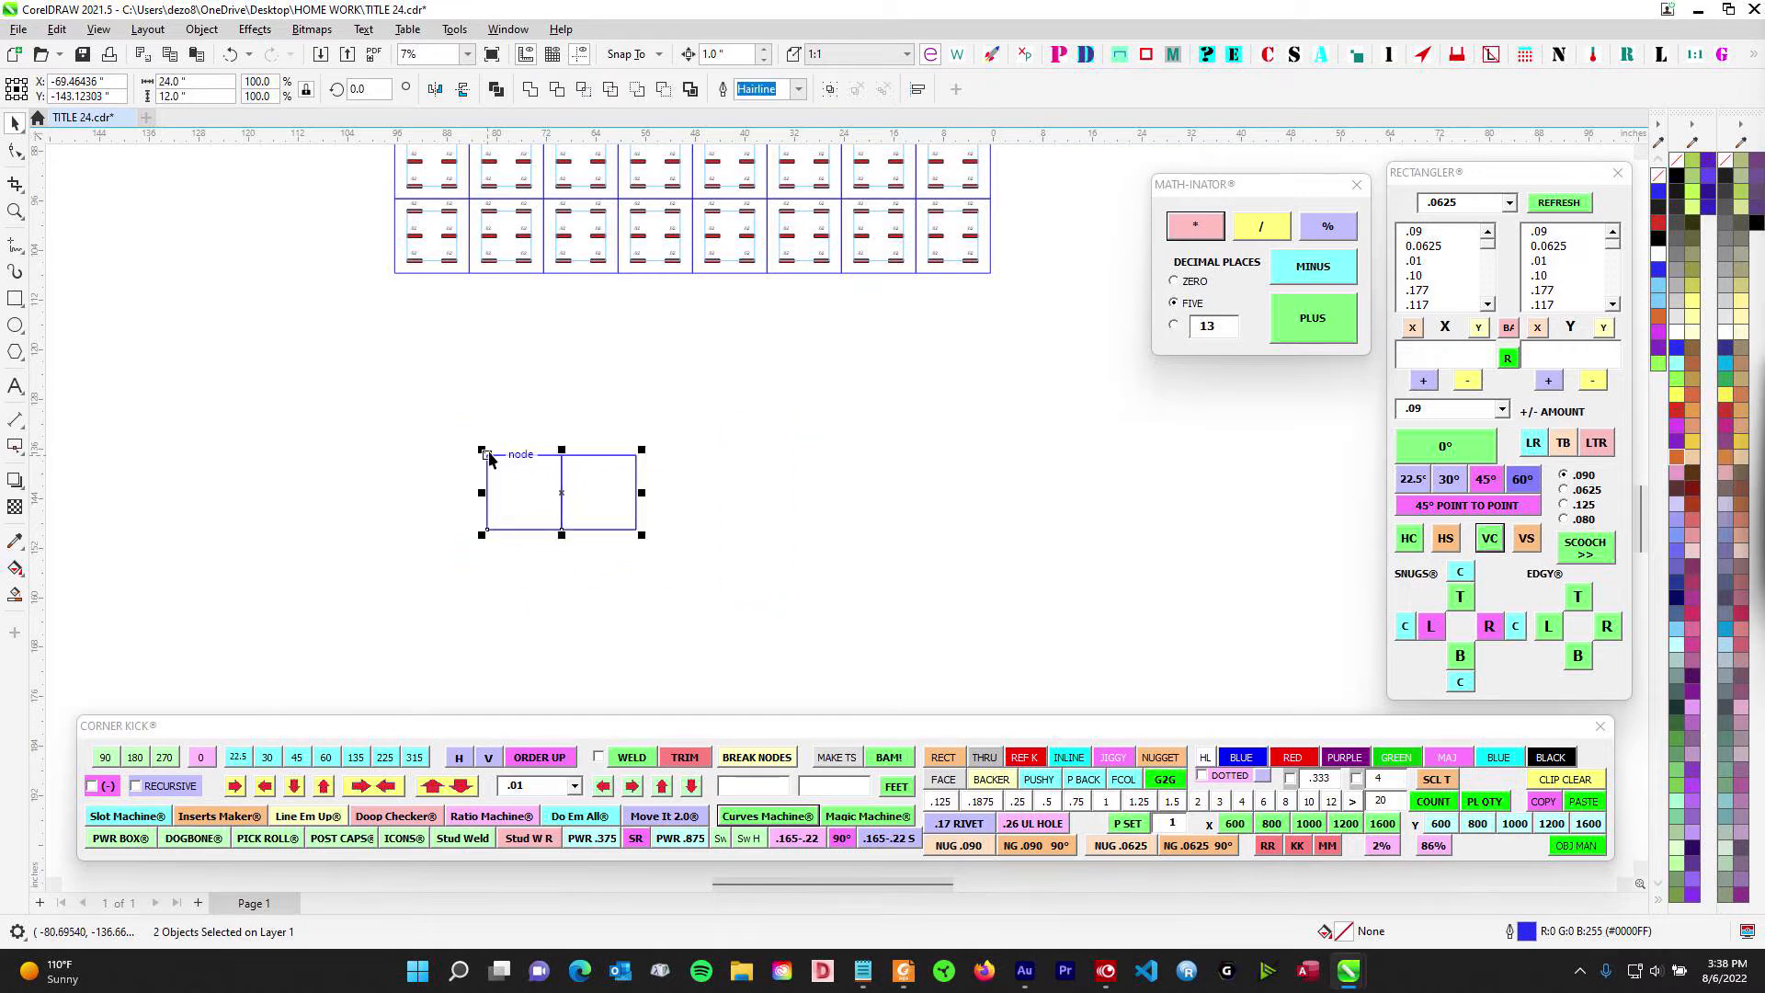
pyautogui.moveTo(487, 455); pyautogui.dragTo(636, 456)
pyautogui.rightClick(636, 455)
# - Duplicate the last two squares to extend the row to six squares, 72 inches wide, and select the whole row
pyautogui.moveTo(450, 417); pyautogui.dragTo(1001, 639)
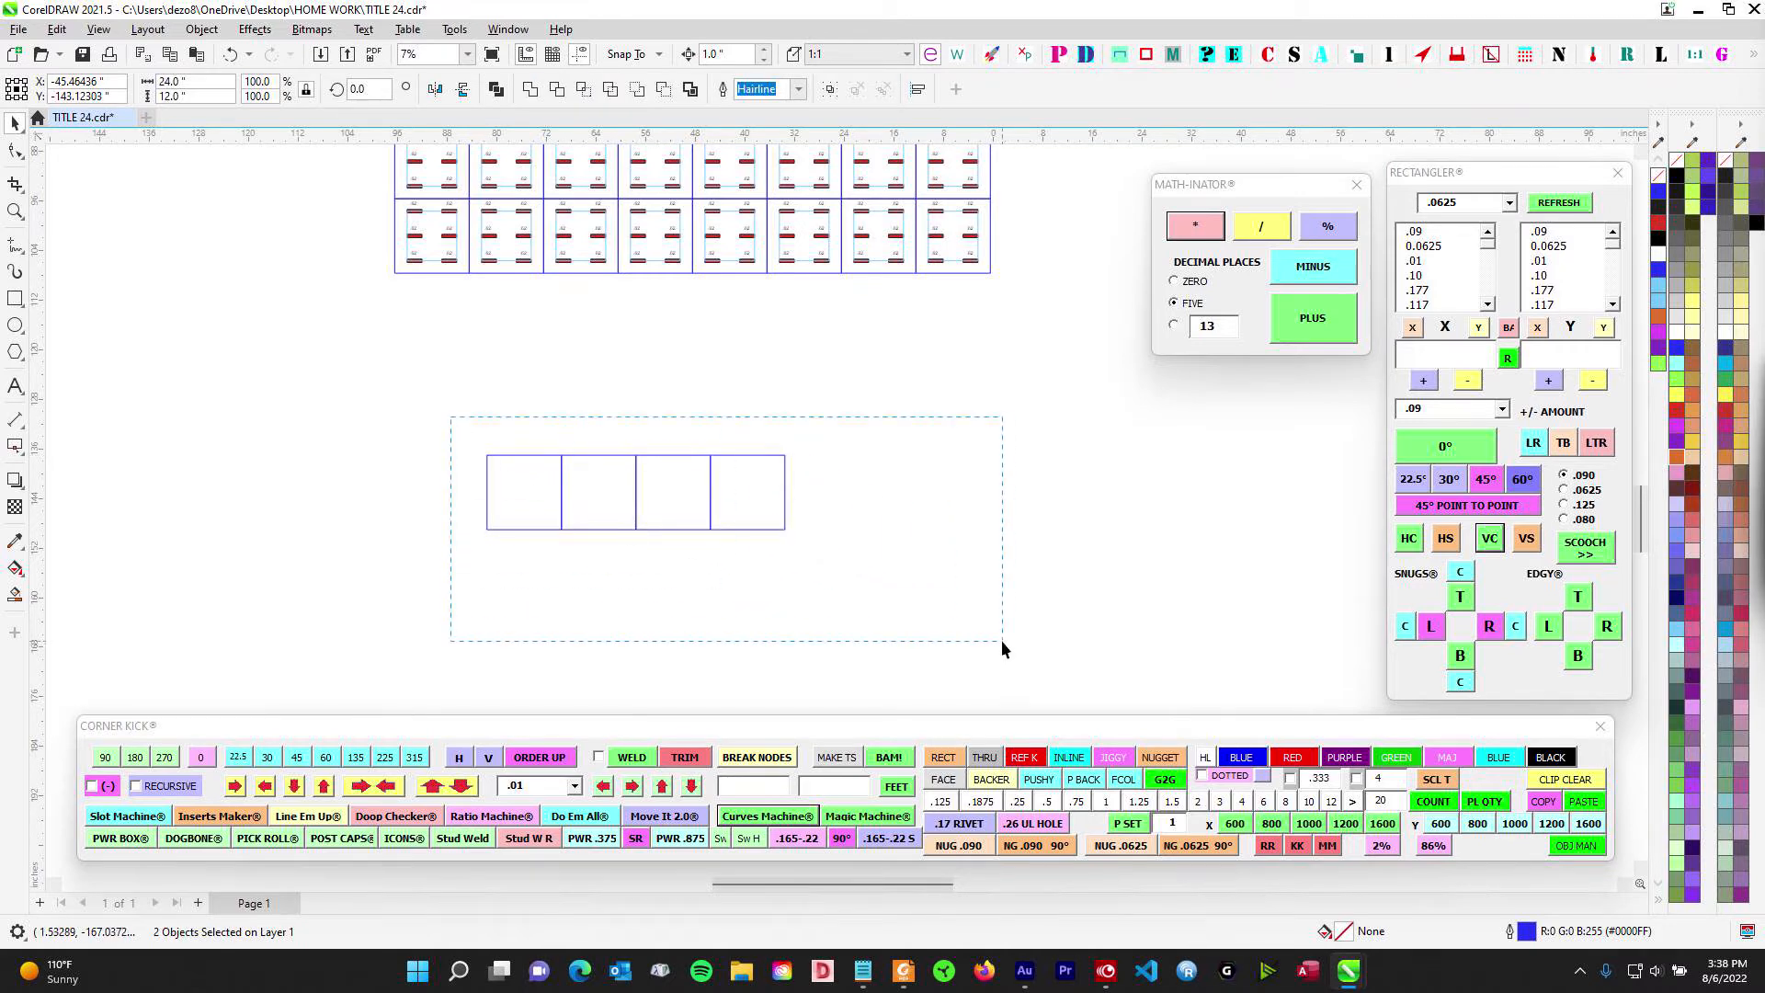
pyautogui.moveTo(570, 432); pyautogui.dragTo(800, 532)
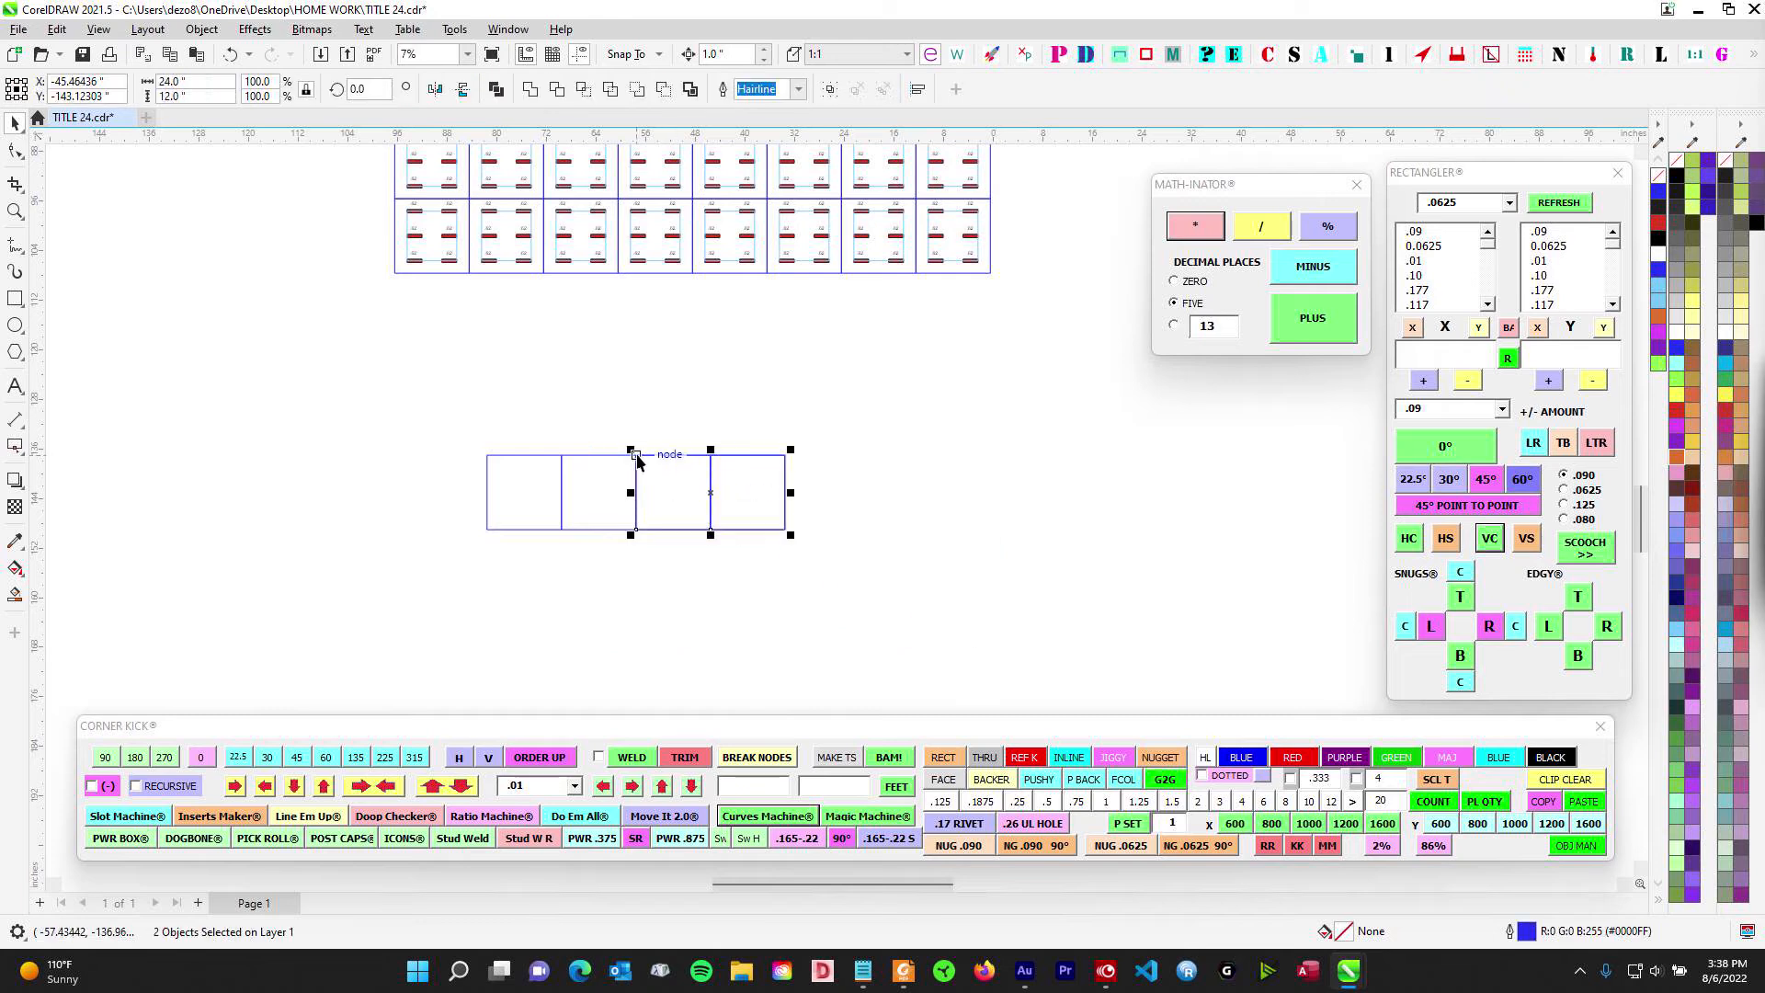
pyautogui.moveTo(636, 455); pyautogui.dragTo(785, 455)
pyautogui.rightClick(786, 456)
pyautogui.moveTo(371, 382); pyautogui.dragTo(1179, 567)
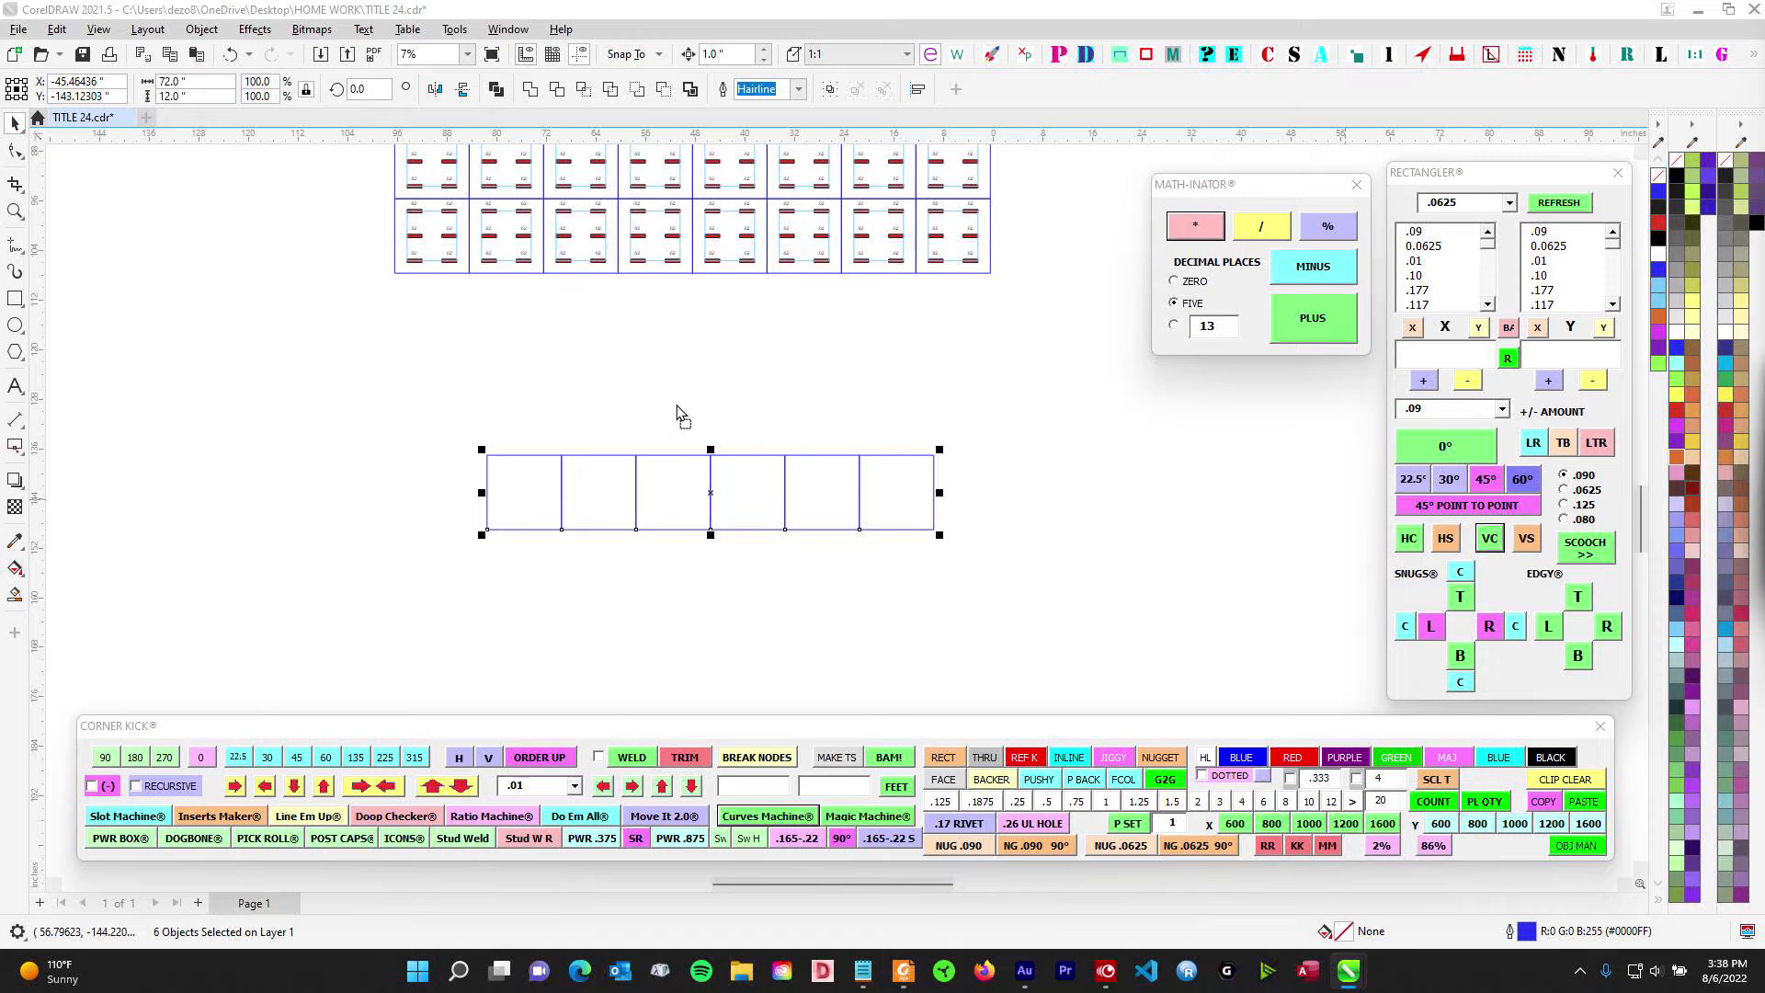
# - Centre the long lamp symbol labelled 72 horizontally and vertically on the row of six blue squares
pyautogui.moveTo(676, 405); pyautogui.dragTo(677, 404)
pyautogui.moveTo(391, 357); pyautogui.dragTo(1006, 470)
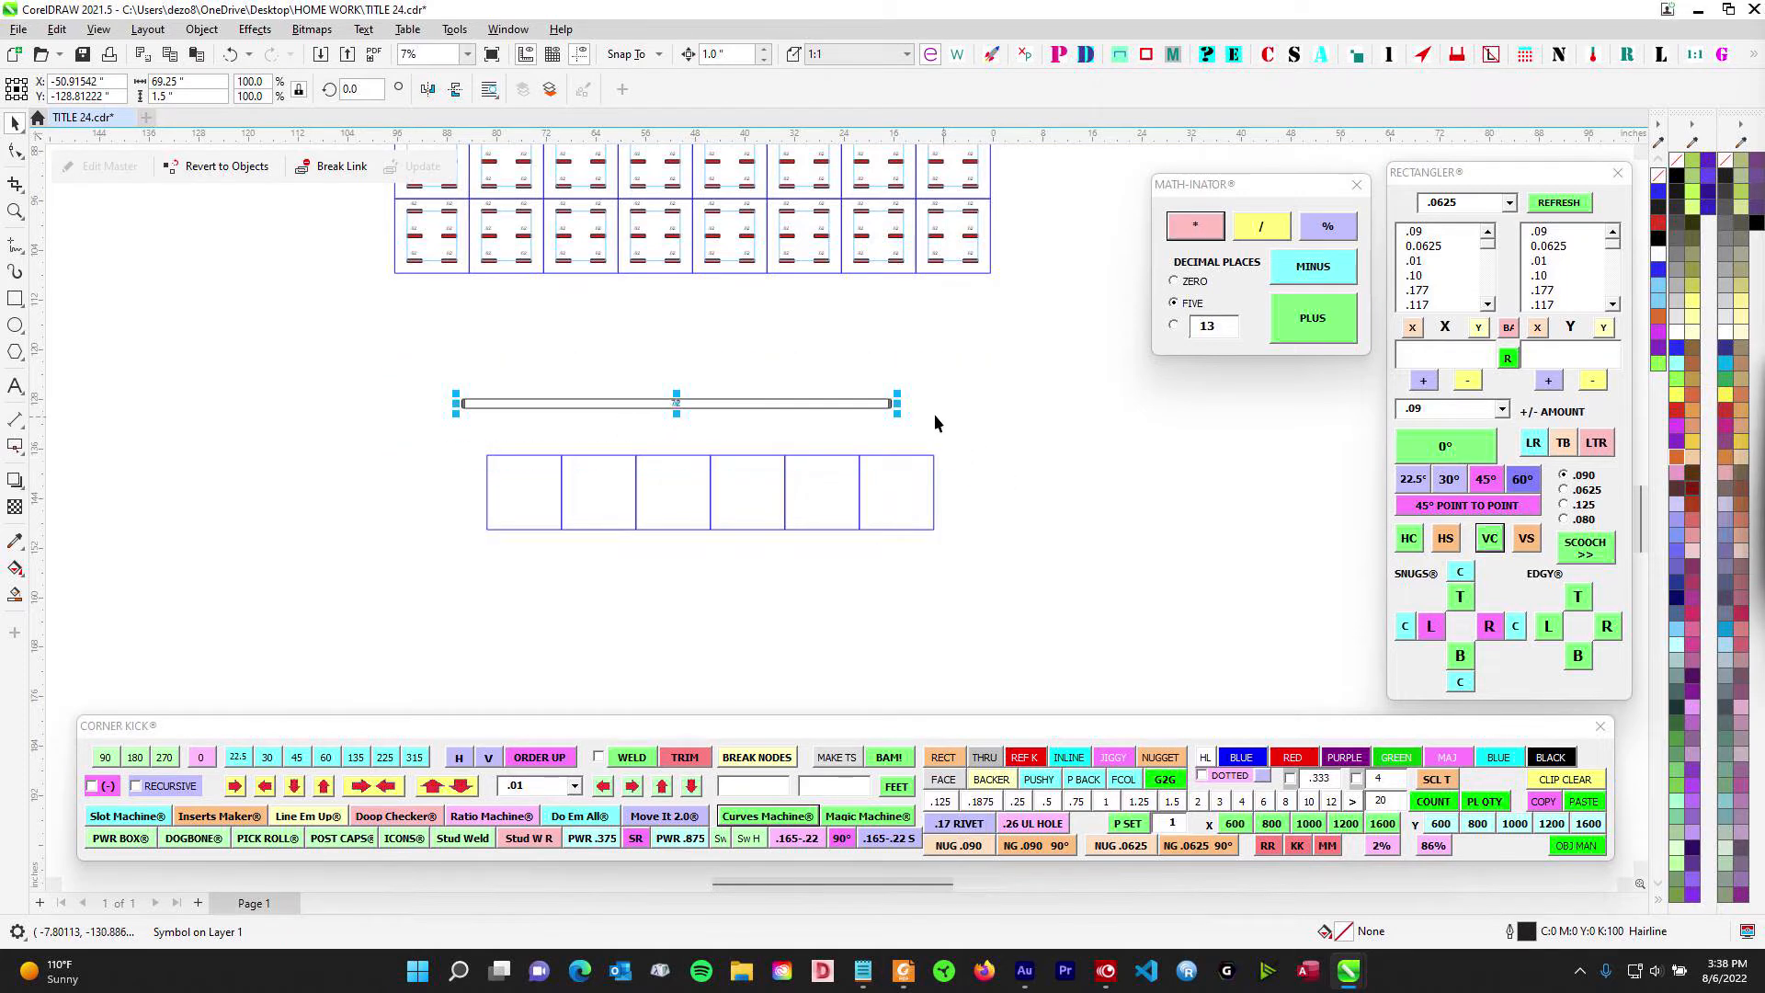
pyautogui.scroll(1, 934, 413)
pyautogui.click(157, 442)
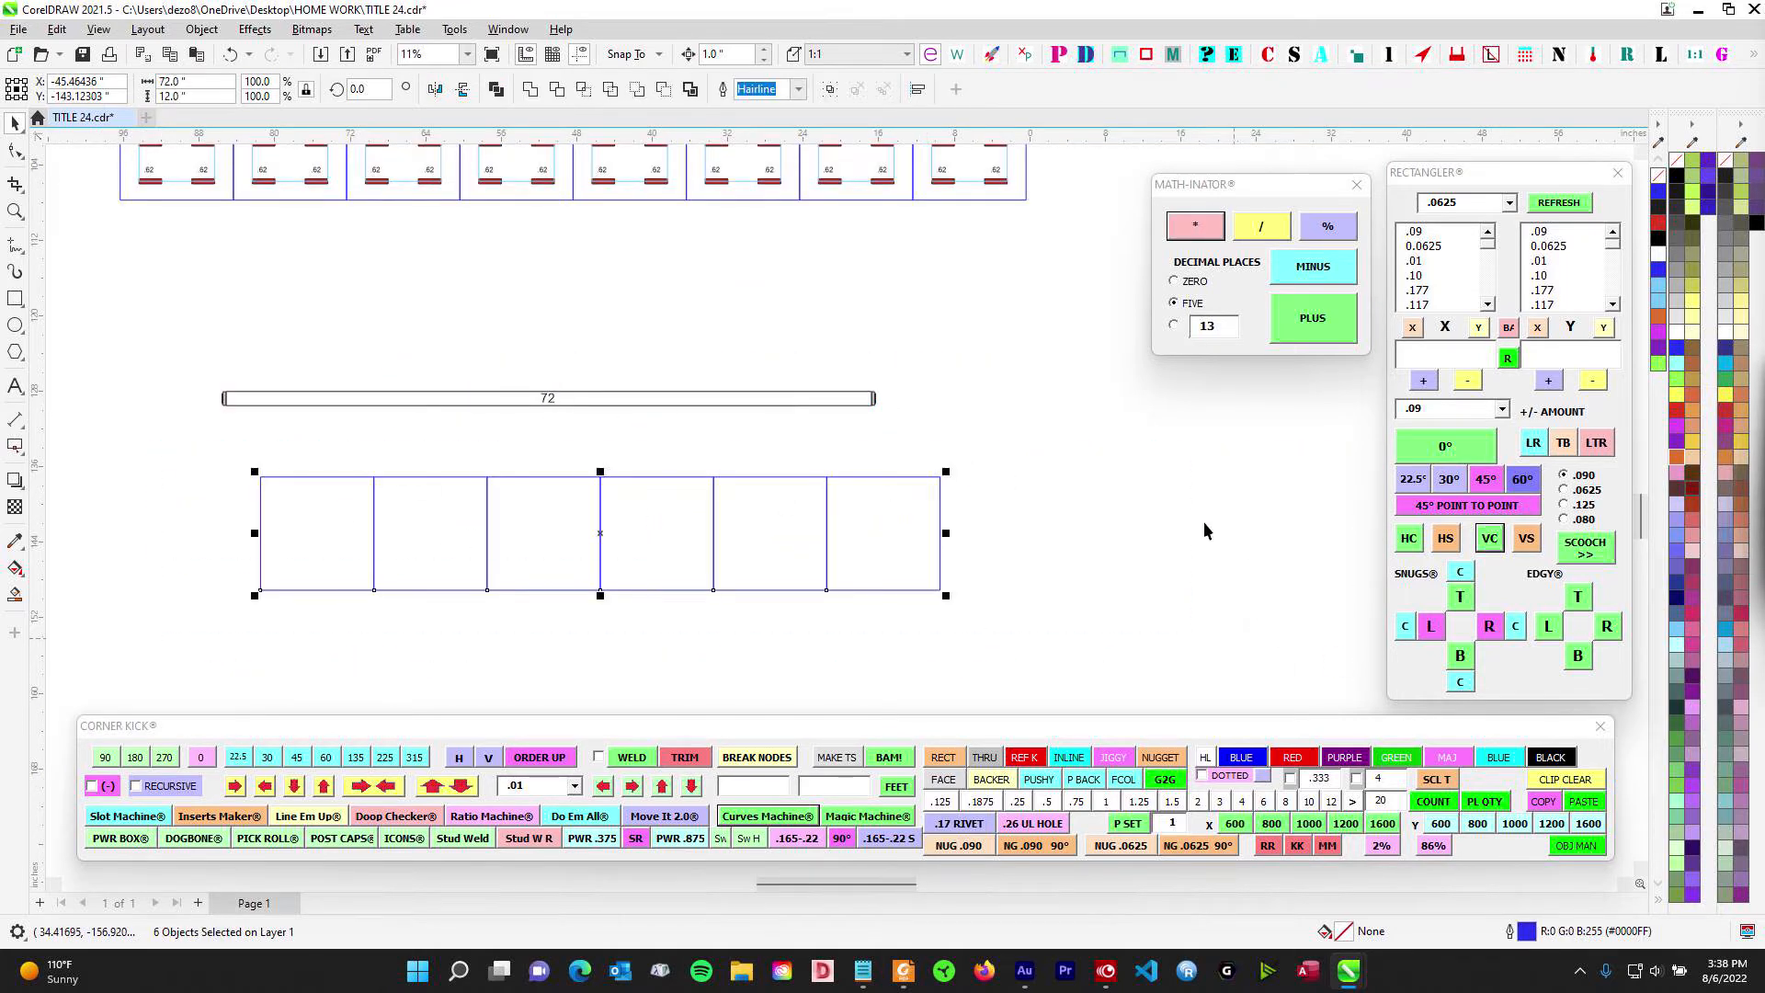
pyautogui.moveTo(176, 336); pyautogui.dragTo(1004, 451)
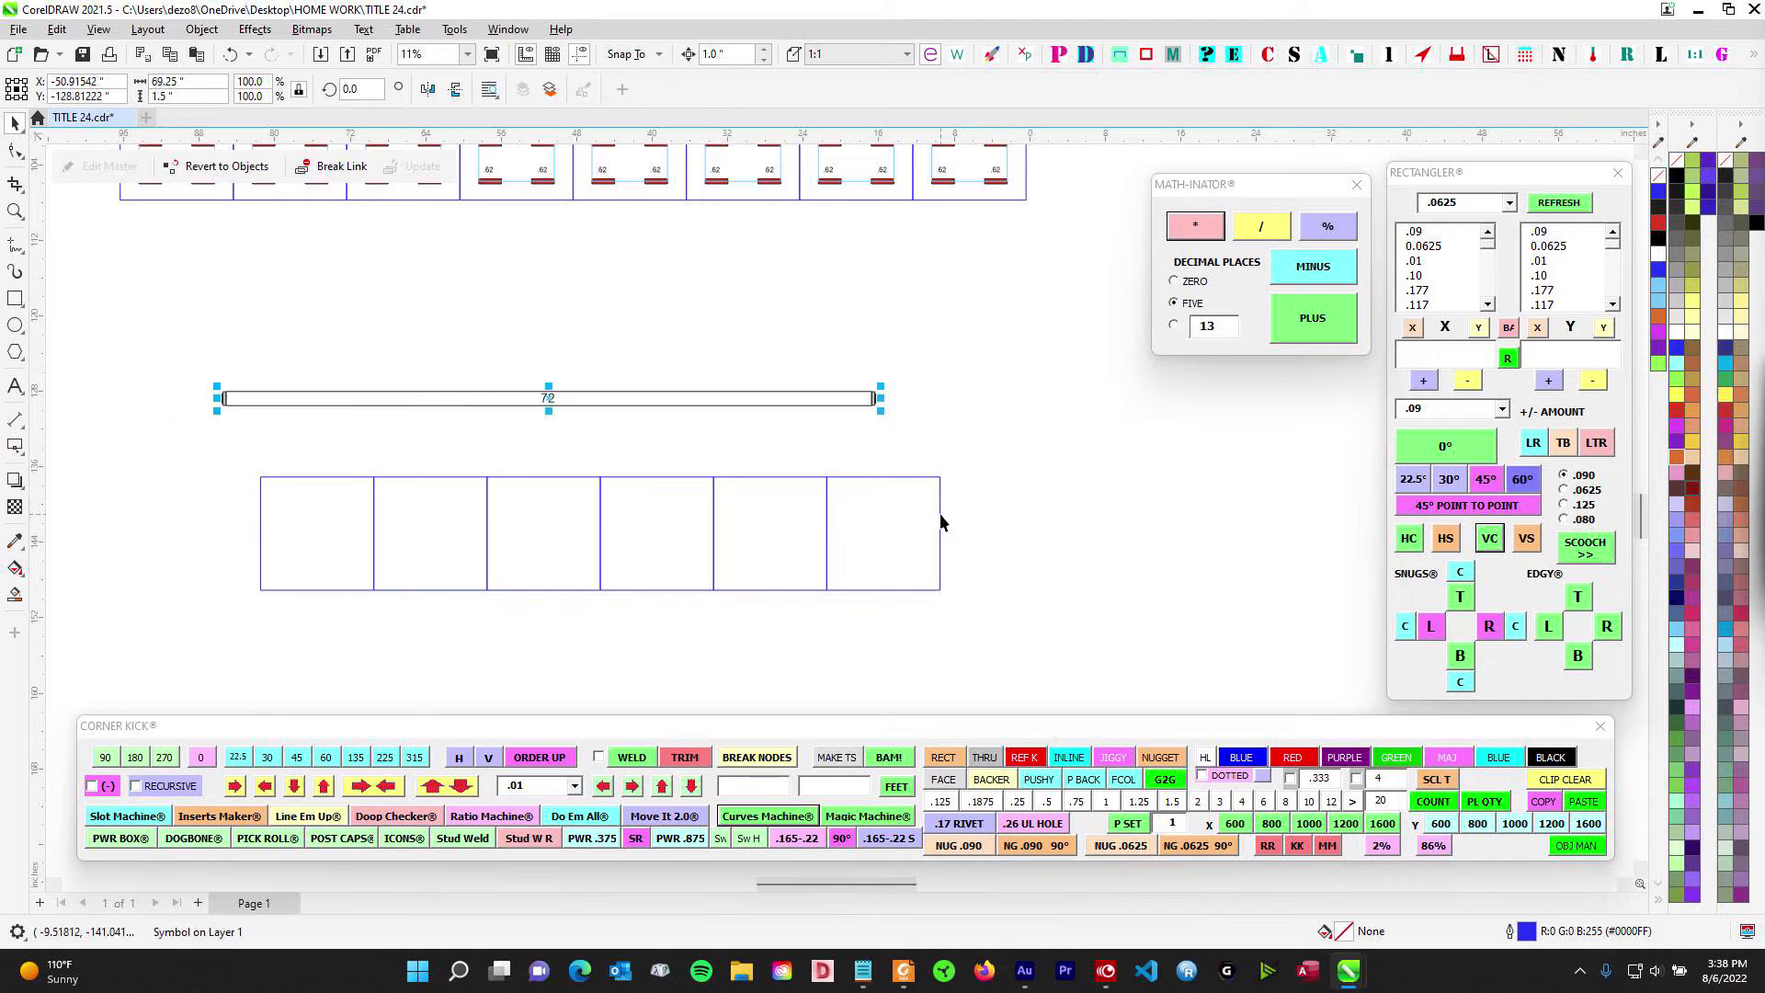
pyautogui.keyDown('shift'); pyautogui.click(938, 513); pyautogui.keyUp('shift')
pyautogui.press('c')
pyautogui.press('e')
pyautogui.click(1128, 524)
pyautogui.scroll(-2, 623, 395)
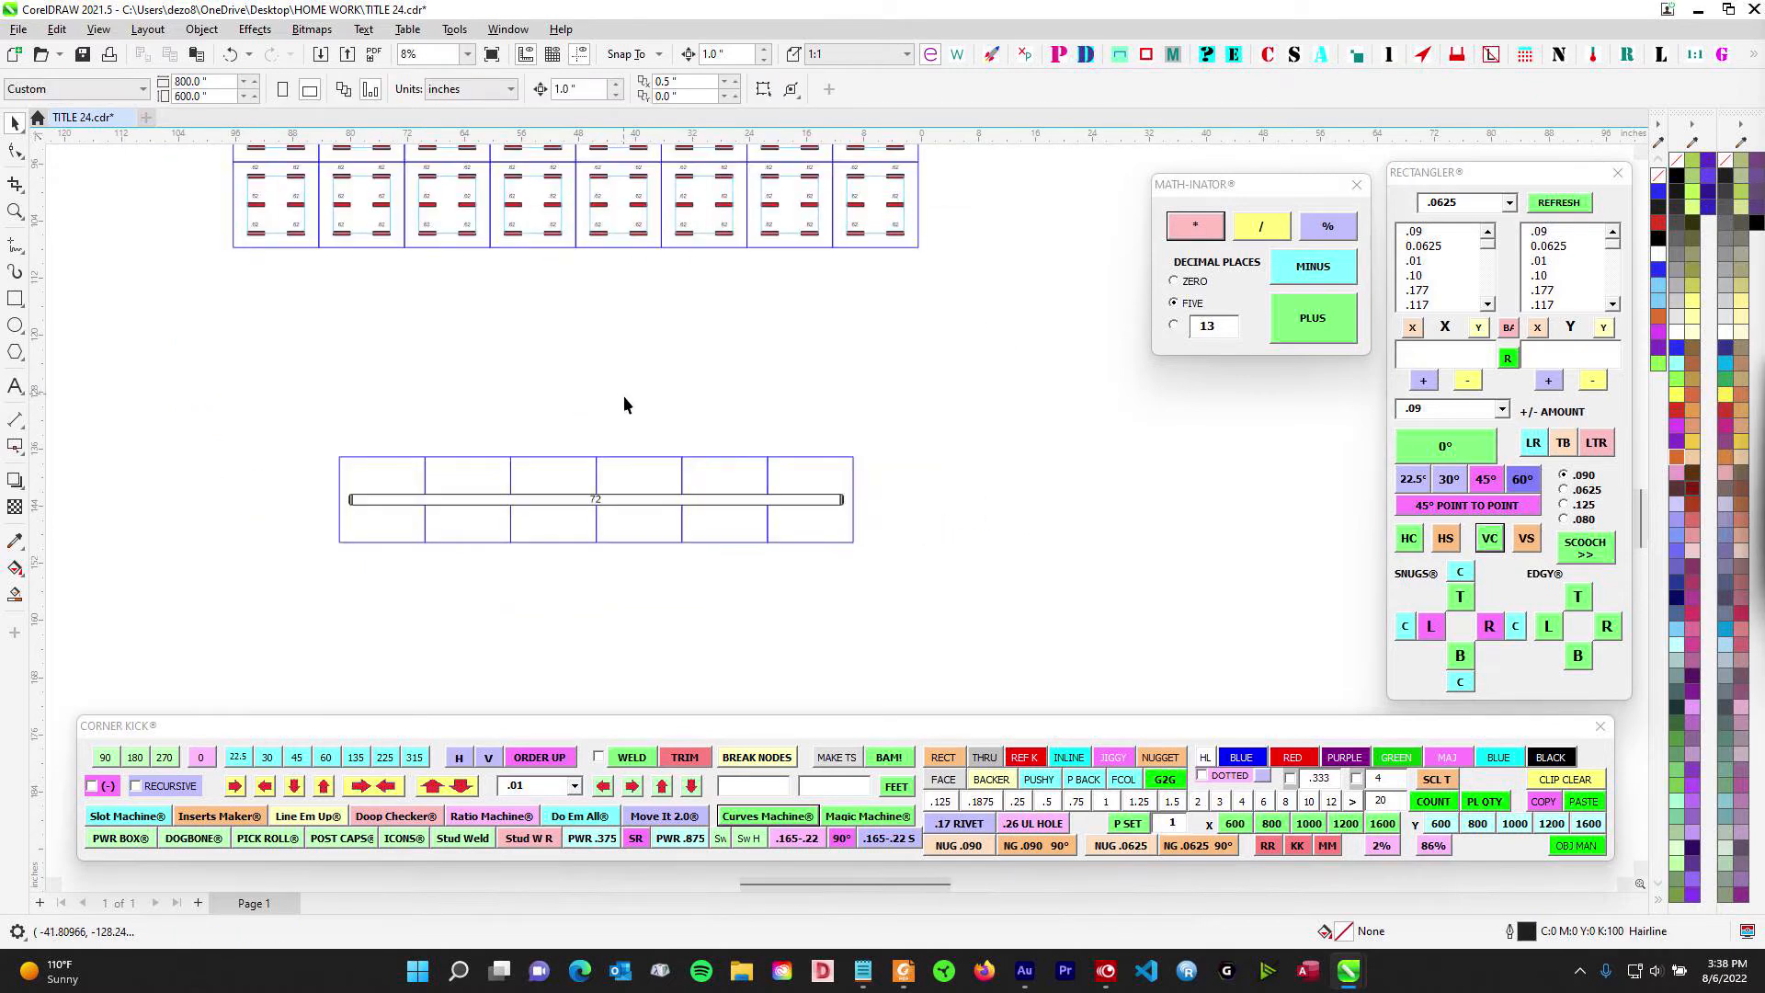
# - Examine how the lamp labelled 72 fits across the row of six squares
pyautogui.scroll(3, 595, 379)
pyautogui.moveTo(130, 373); pyautogui.dragTo(1085, 563)
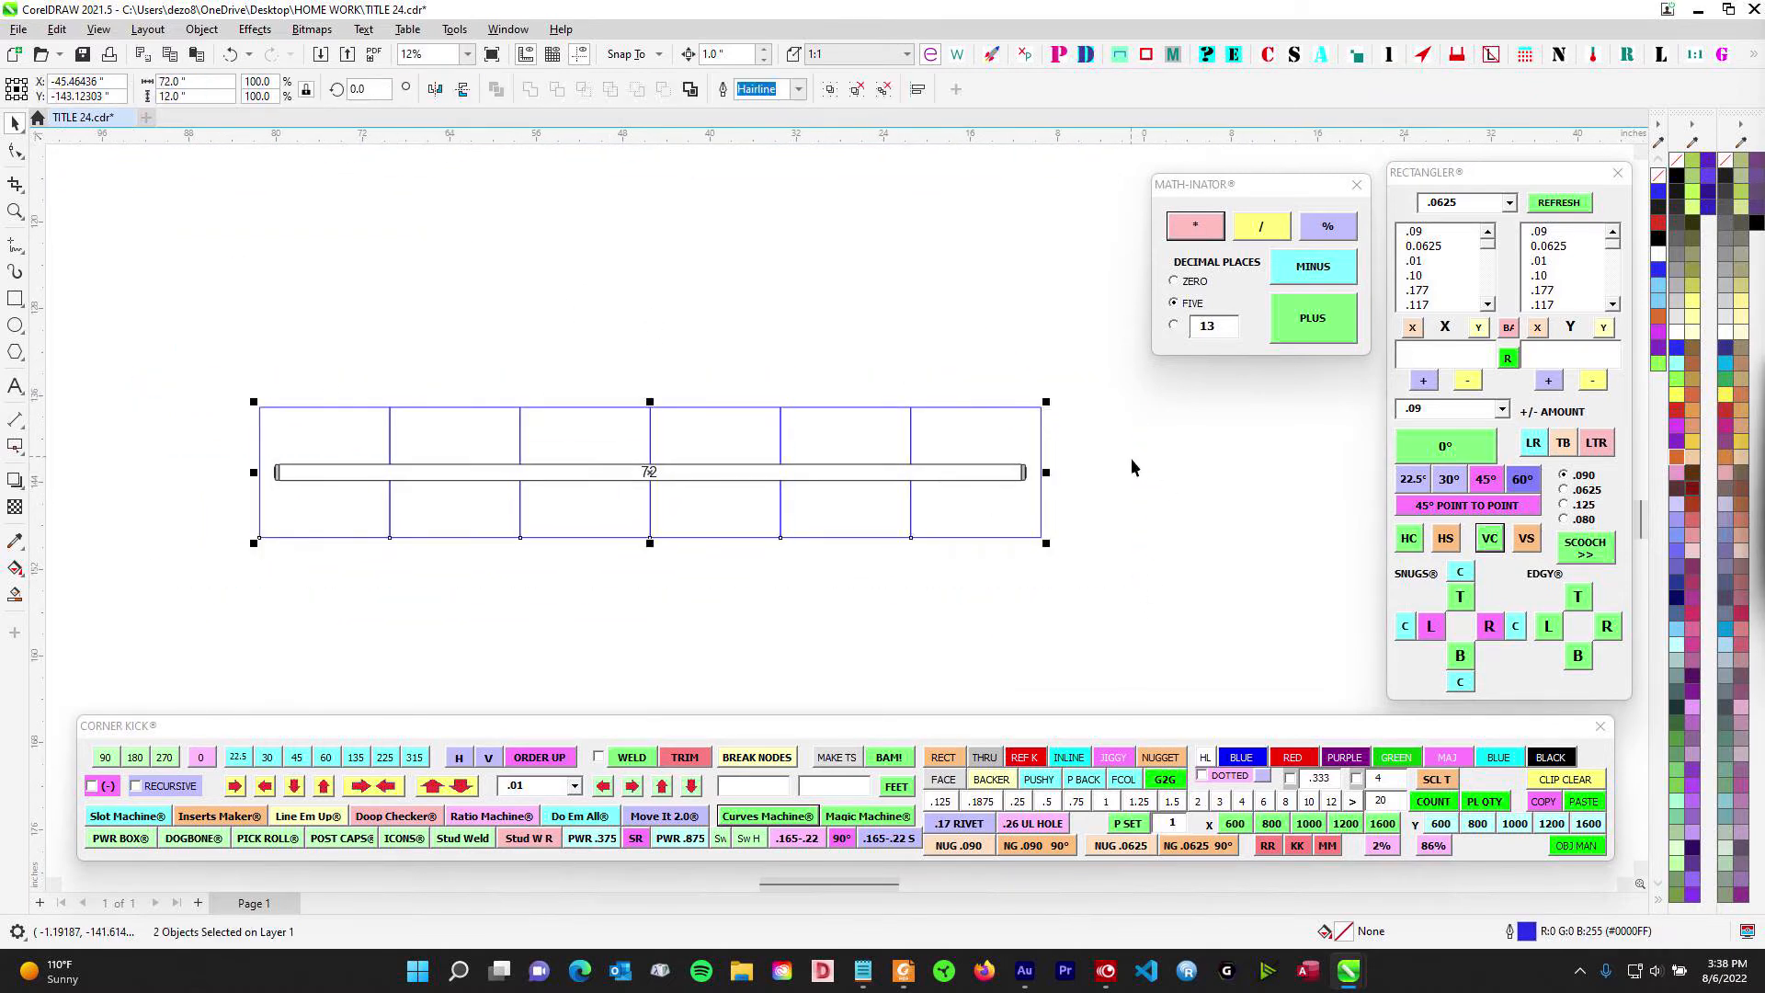
pyautogui.click(276, 361)
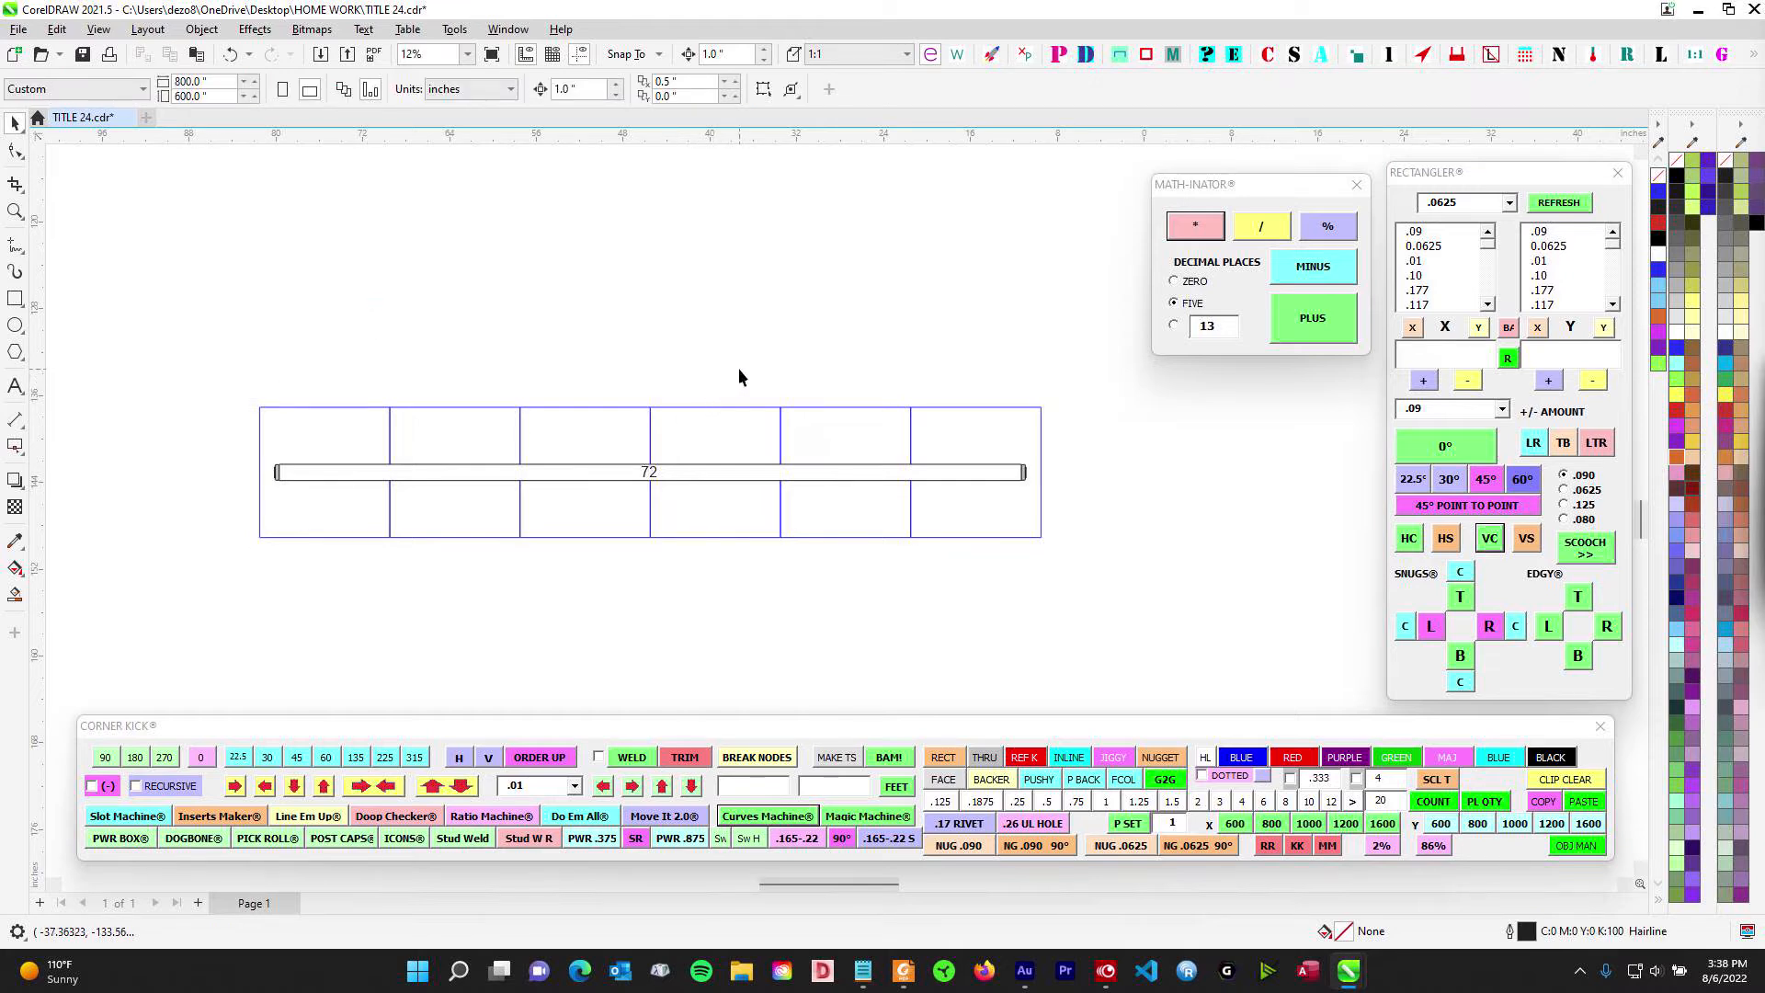
pyautogui.moveTo(1294, 516); pyautogui.dragTo(1289, 516)
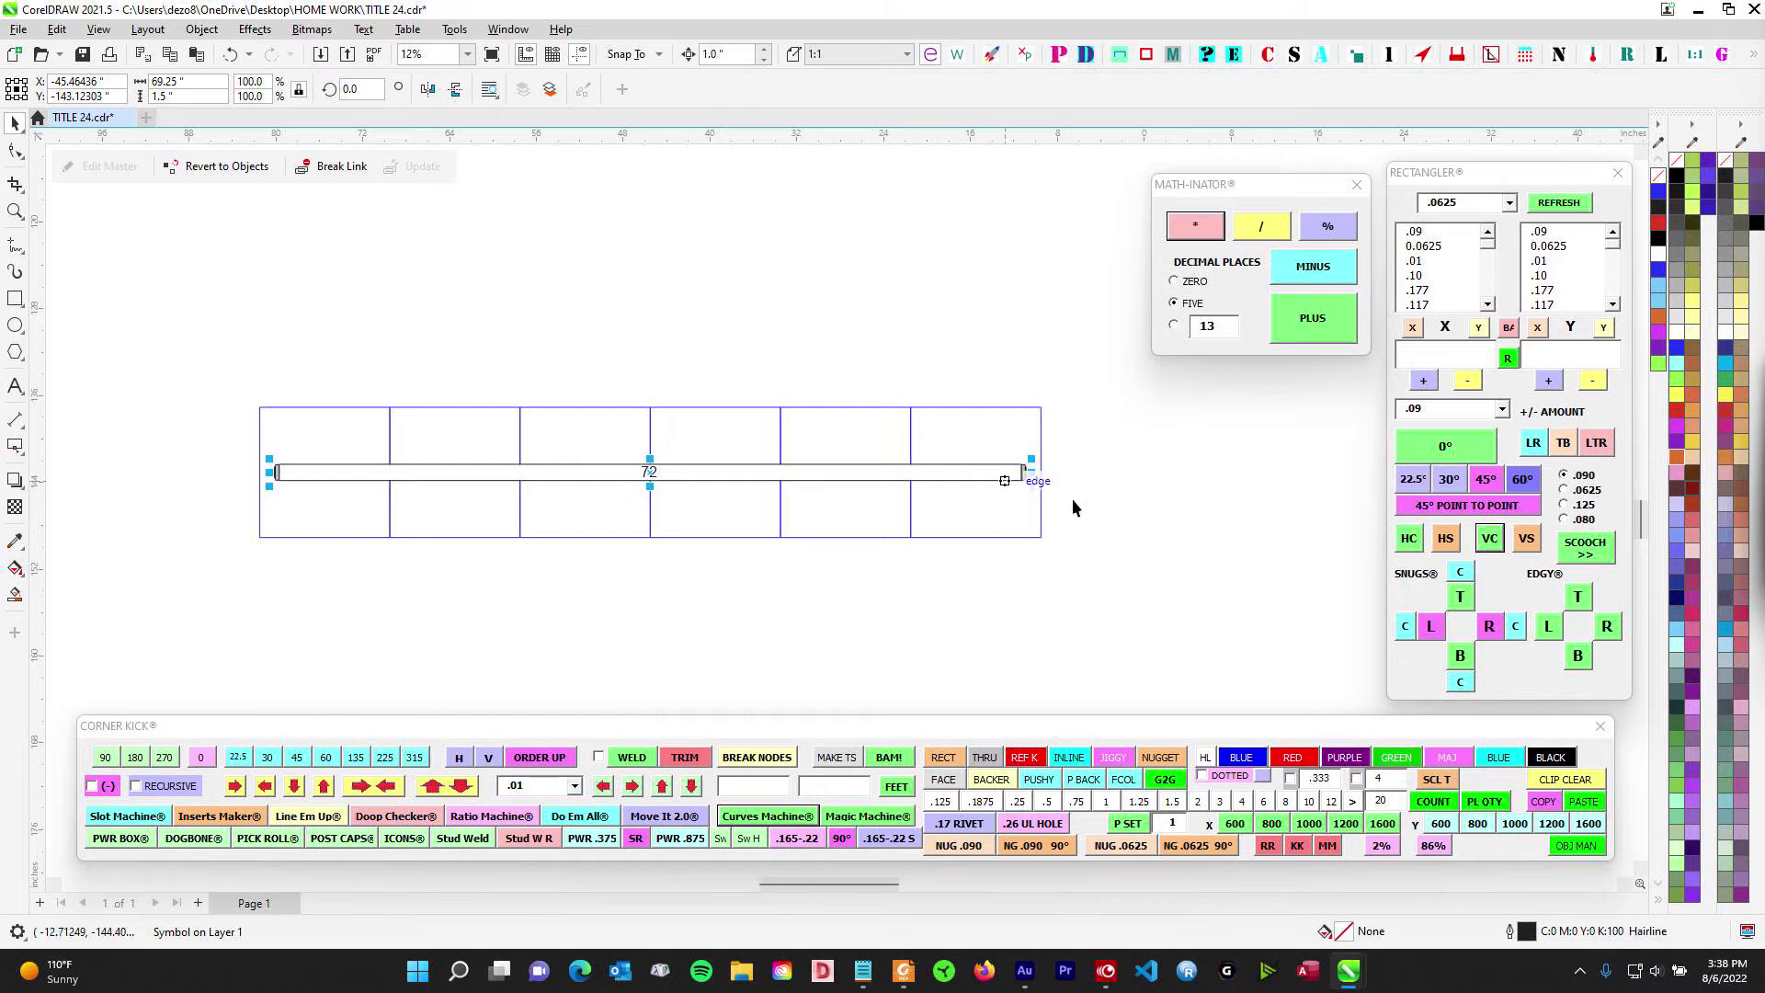
pyautogui.scroll(1, 986, 492)
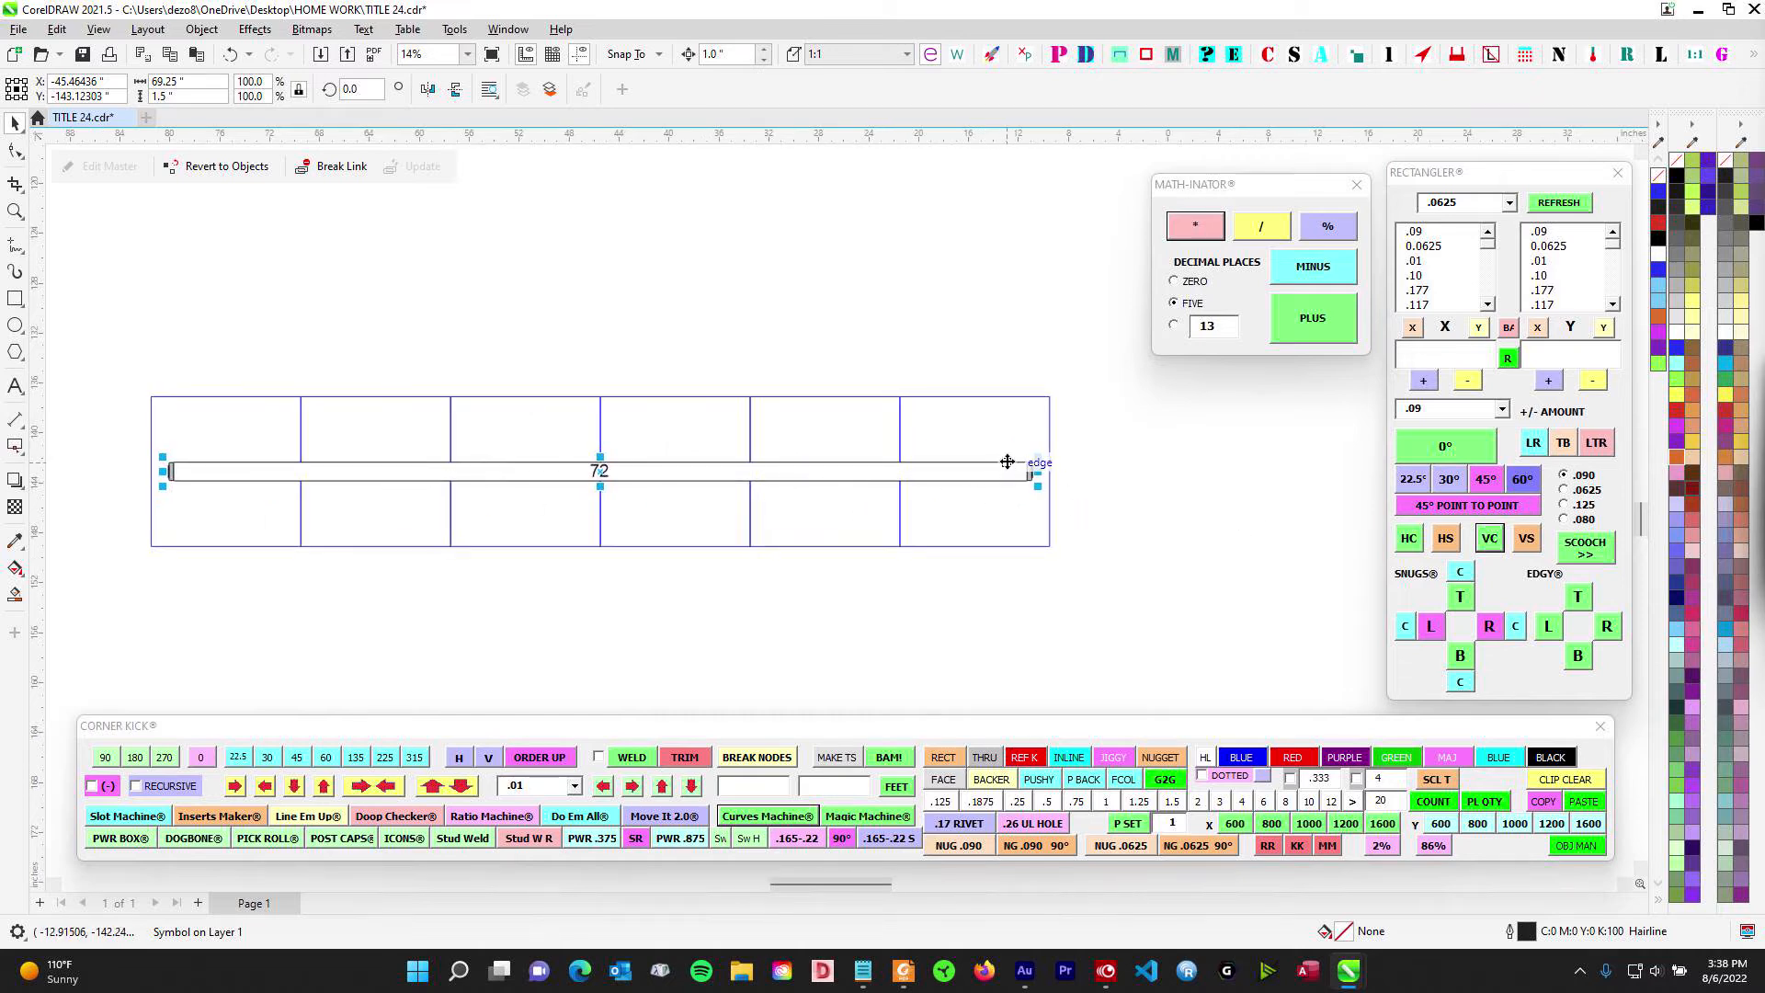
pyautogui.click(680, 302)
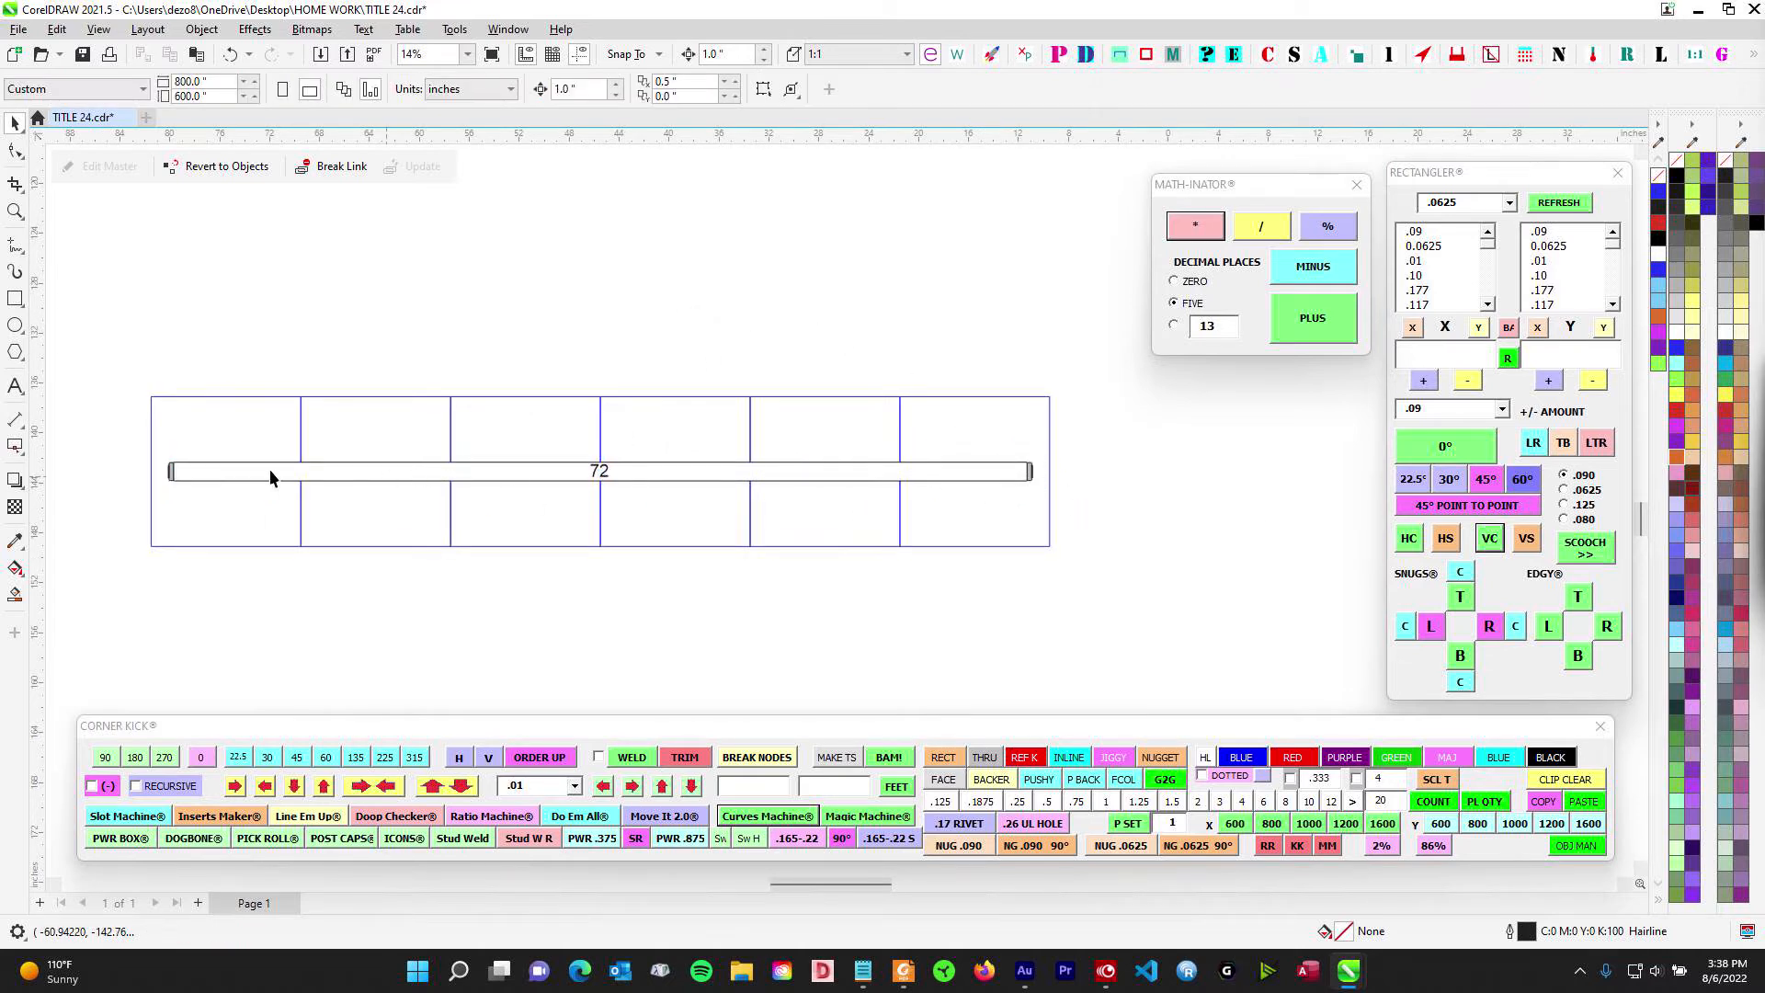
pyautogui.moveTo(121, 429); pyautogui.dragTo(1125, 557)
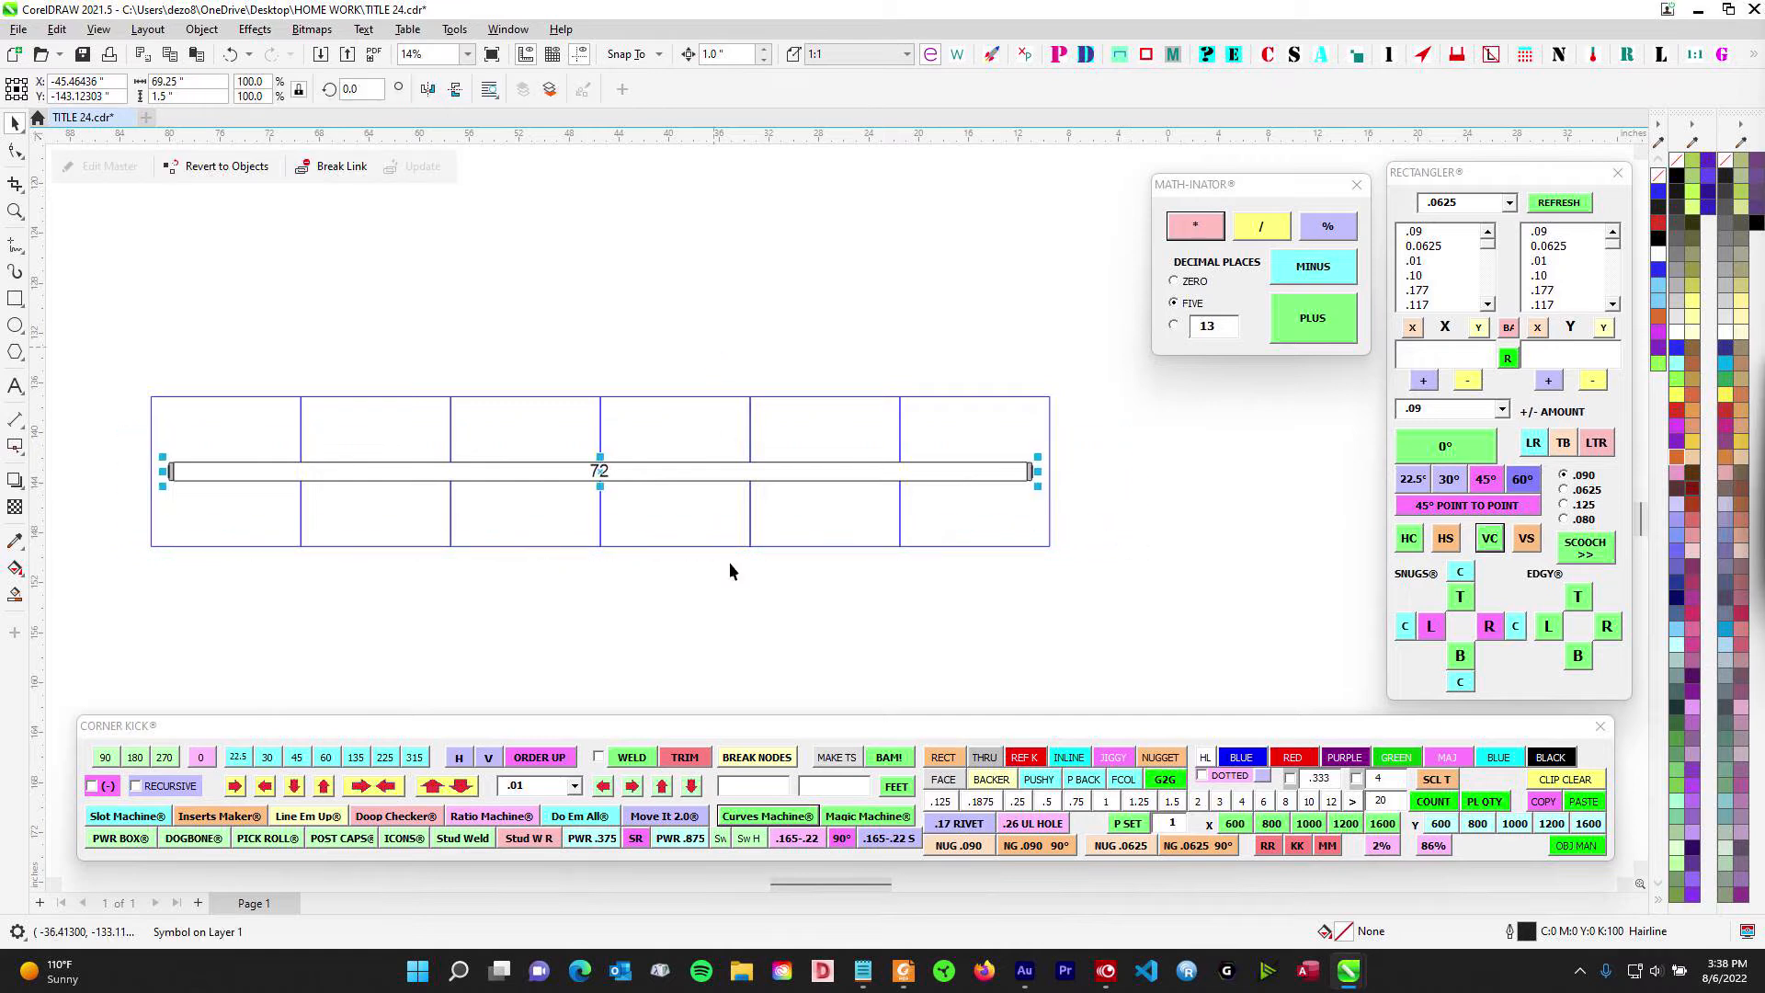
# - Duplicate the row of squares with its lamp edge to edge downward twice, building a block of three rows
pyautogui.scroll(-1, 804, 359)
pyautogui.moveTo(121, 377); pyautogui.dragTo(1245, 572)
pyautogui.scroll(-1, 984, 466)
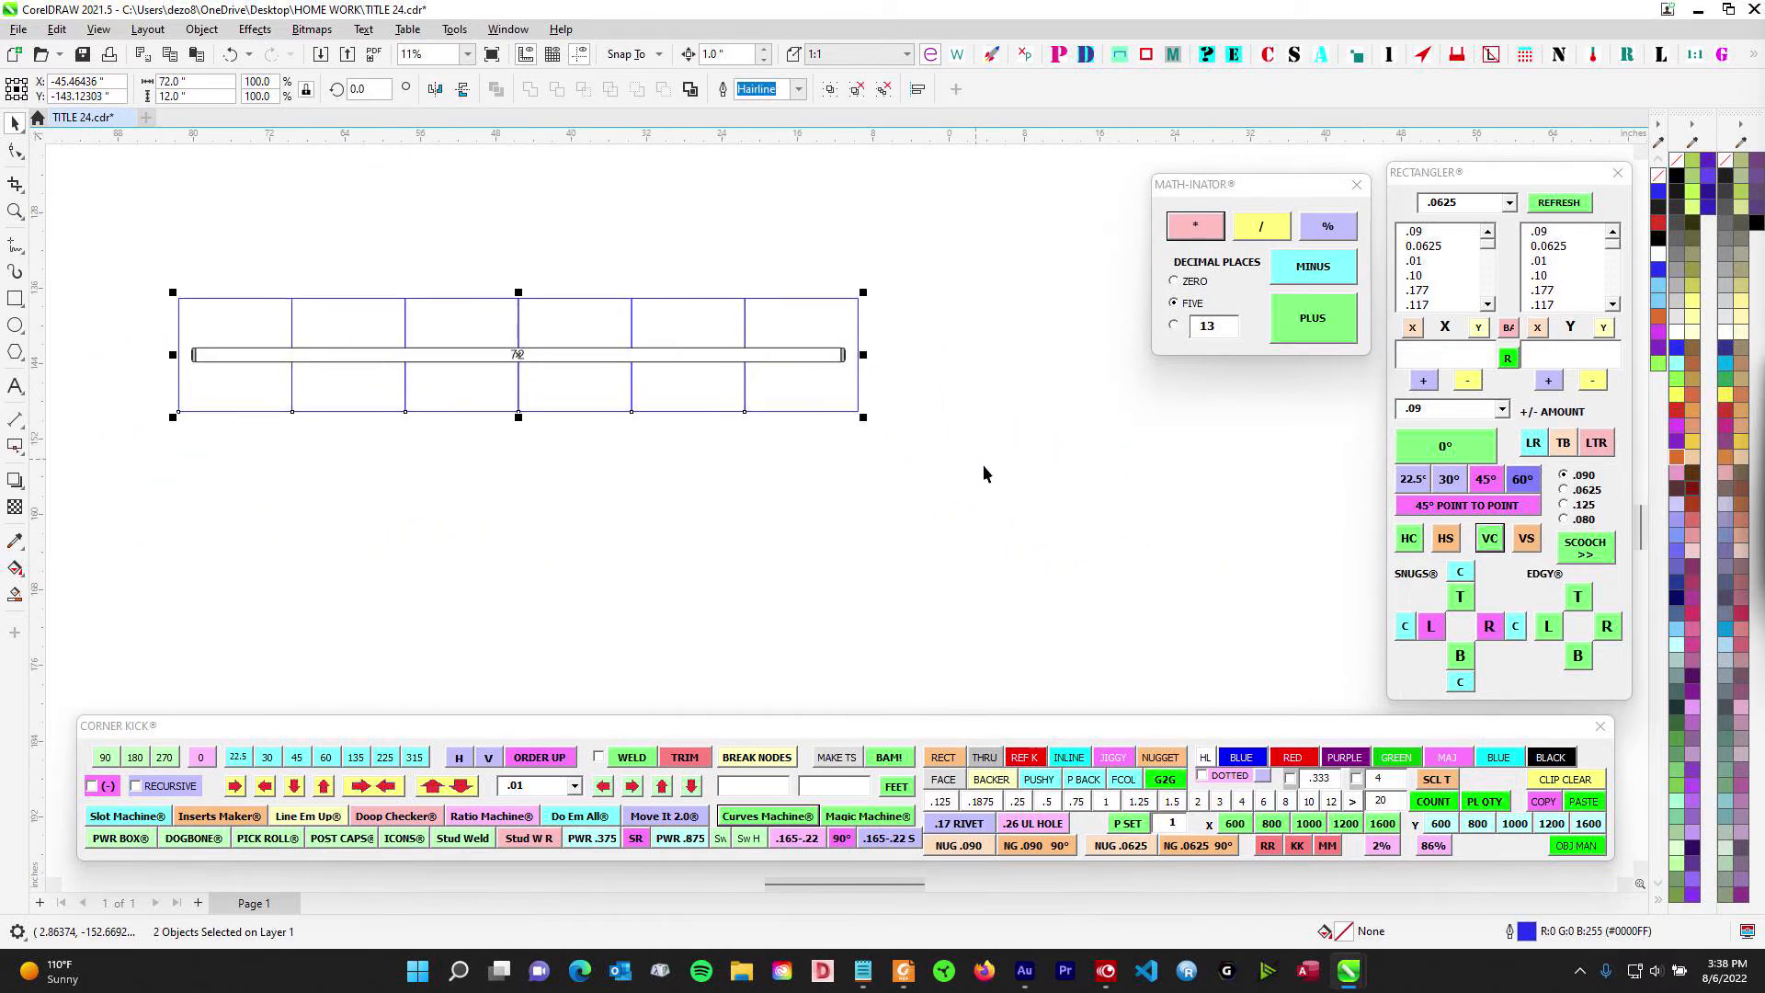
pyautogui.moveTo(859, 301); pyautogui.dragTo(860, 414)
pyautogui.rightClick(860, 414)
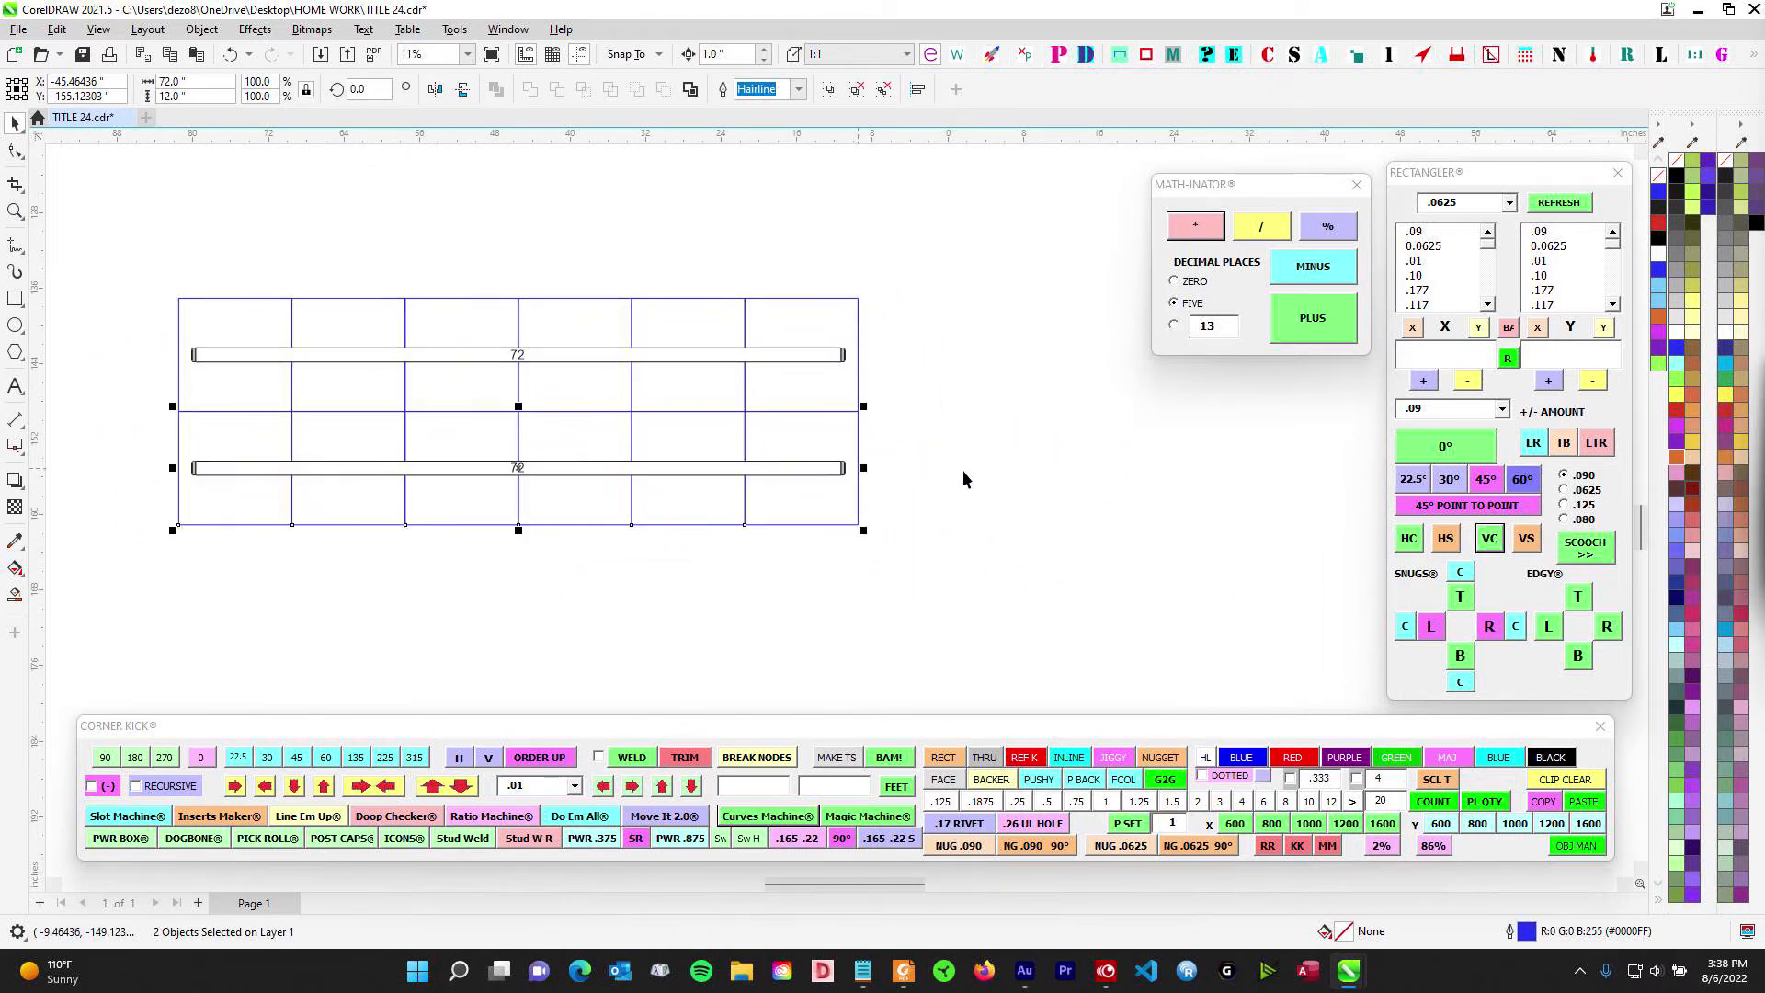
pyautogui.moveTo(995, 503); pyautogui.dragTo(1031, 443)
pyautogui.click(1032, 443)
pyautogui.moveTo(138, 329); pyautogui.dragTo(958, 530)
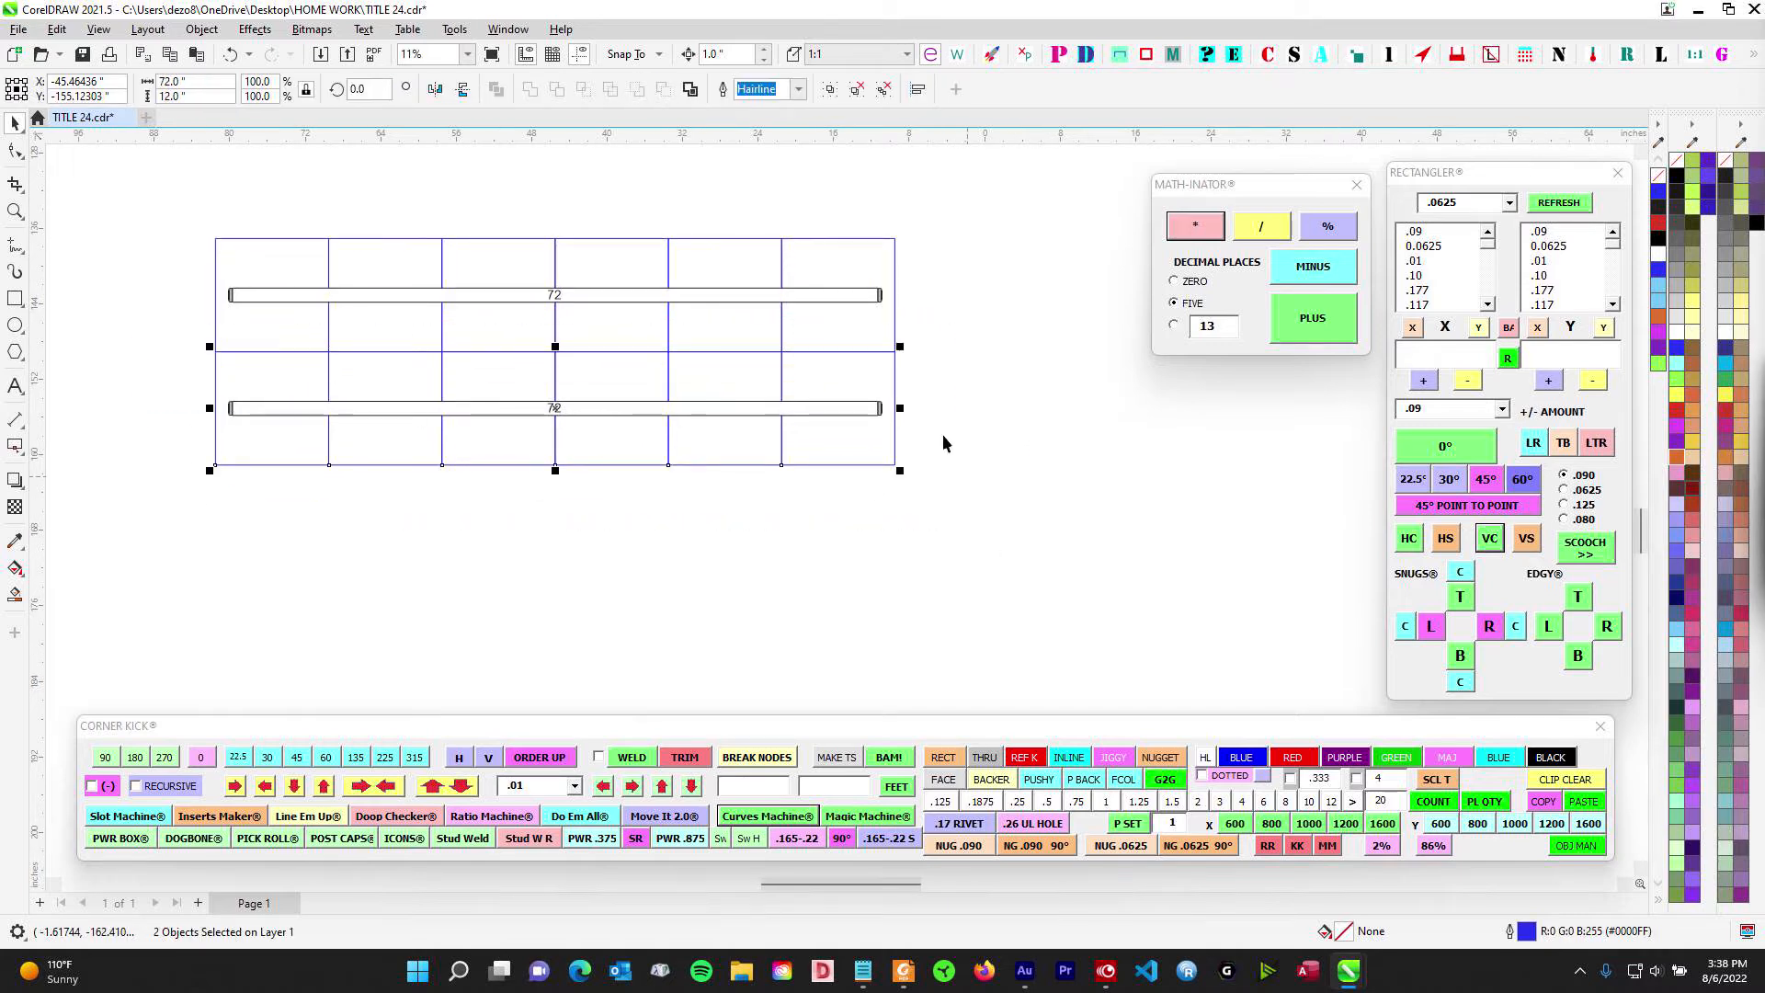
pyautogui.moveTo(941, 461); pyautogui.dragTo(894, 465)
pyautogui.rightClick(894, 466)
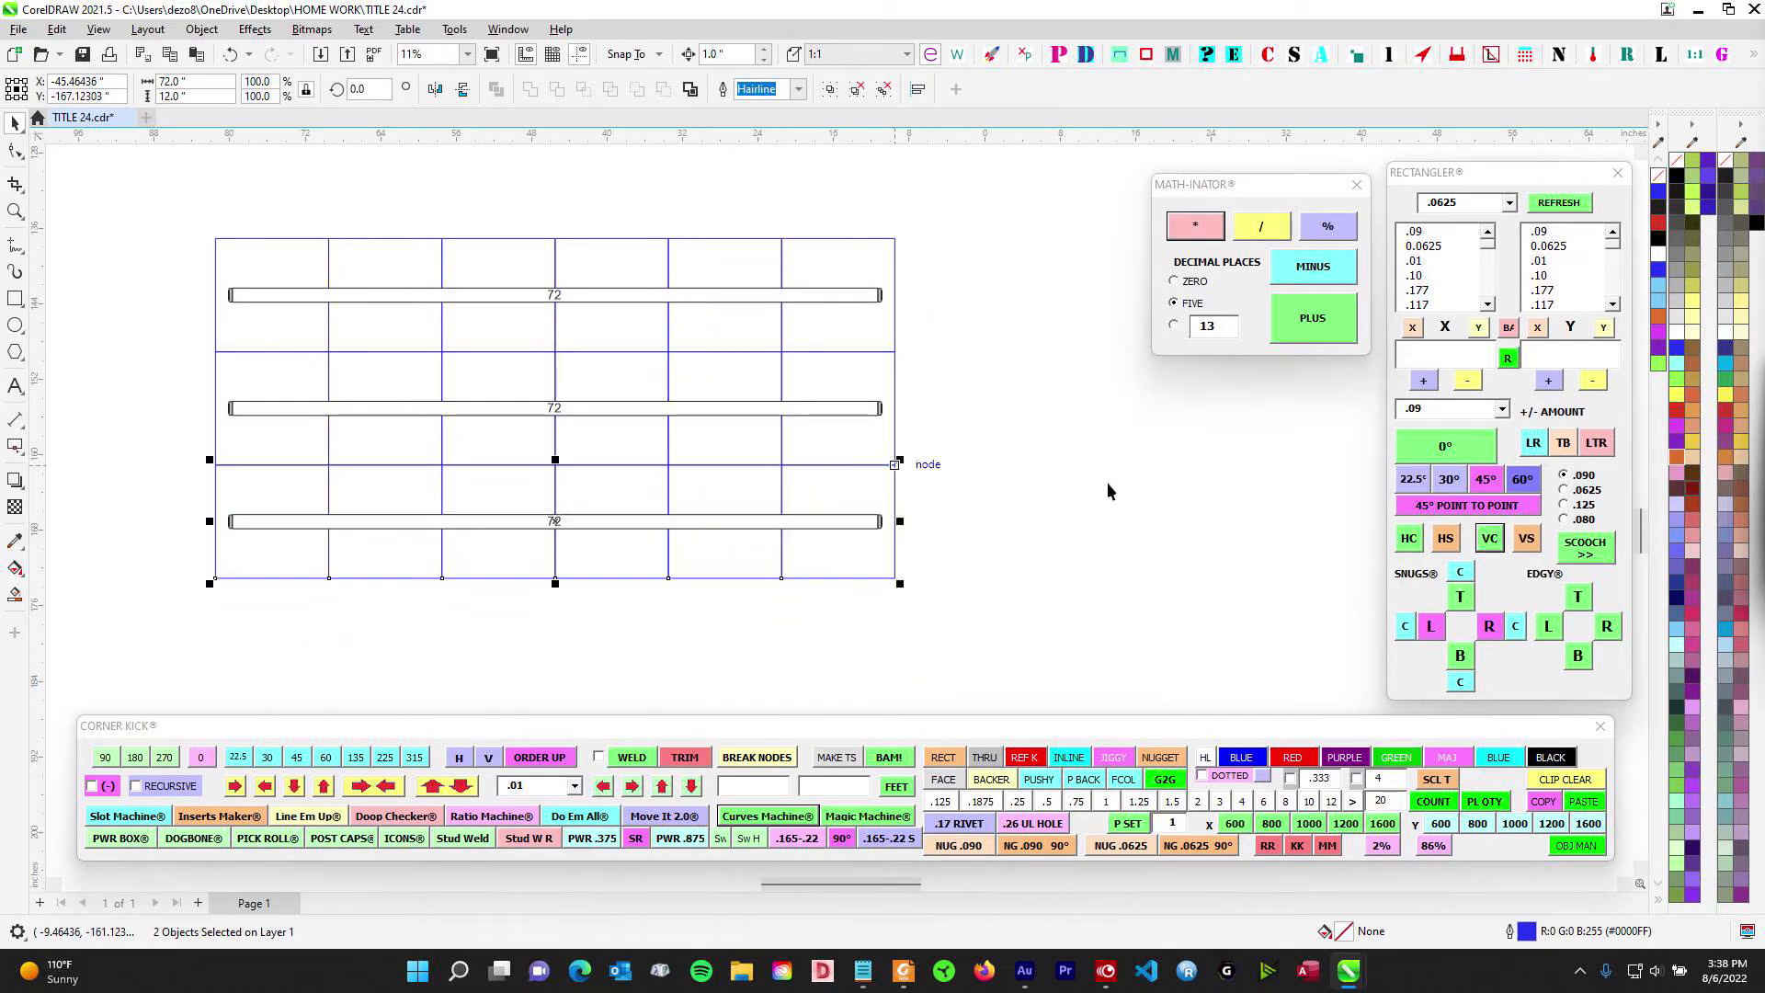
pyautogui.click(1121, 492)
# - Create a 72 × 36 inch boundary rectangle around the three-row lamp block and move it into the empty area beside the block
pyautogui.scroll(-1, 1155, 501)
pyautogui.moveTo(1156, 497); pyautogui.dragTo(1101, 500)
pyautogui.moveTo(426, 331); pyautogui.dragTo(1077, 406)
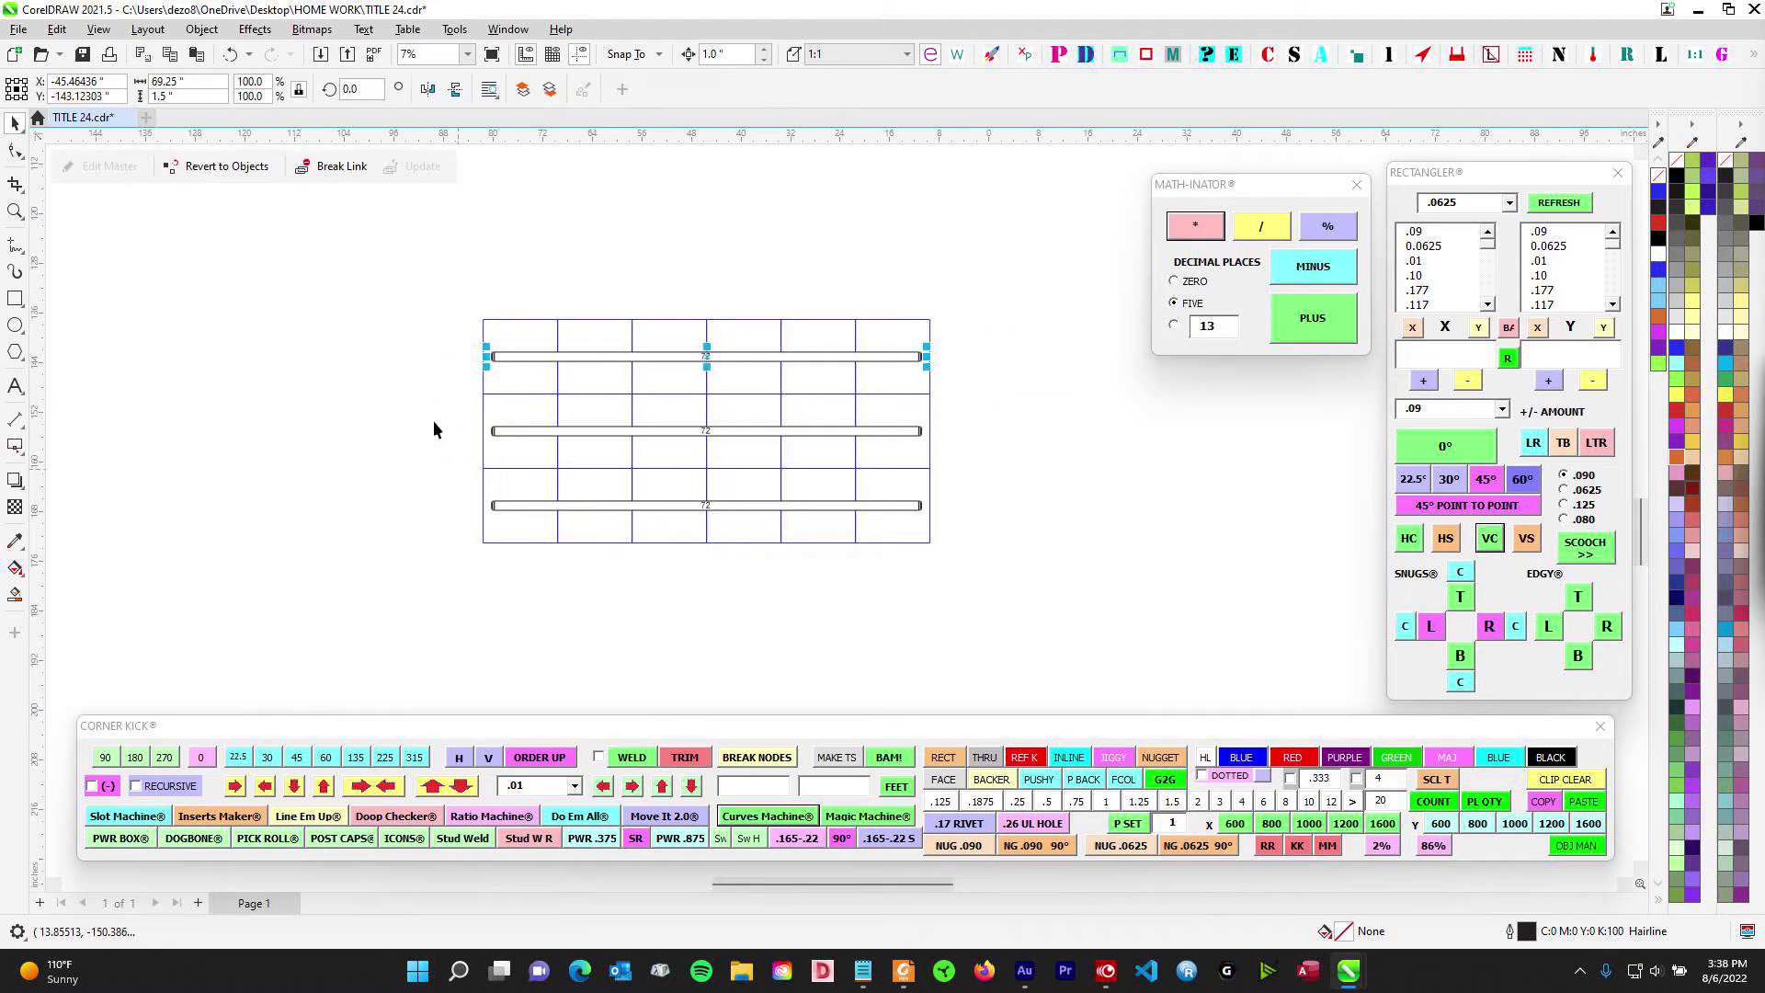
pyautogui.moveTo(433, 418); pyautogui.dragTo(1140, 478)
pyautogui.moveTo(355, 295); pyautogui.dragTo(1245, 549)
pyautogui.scroll(-1, 1155, 583)
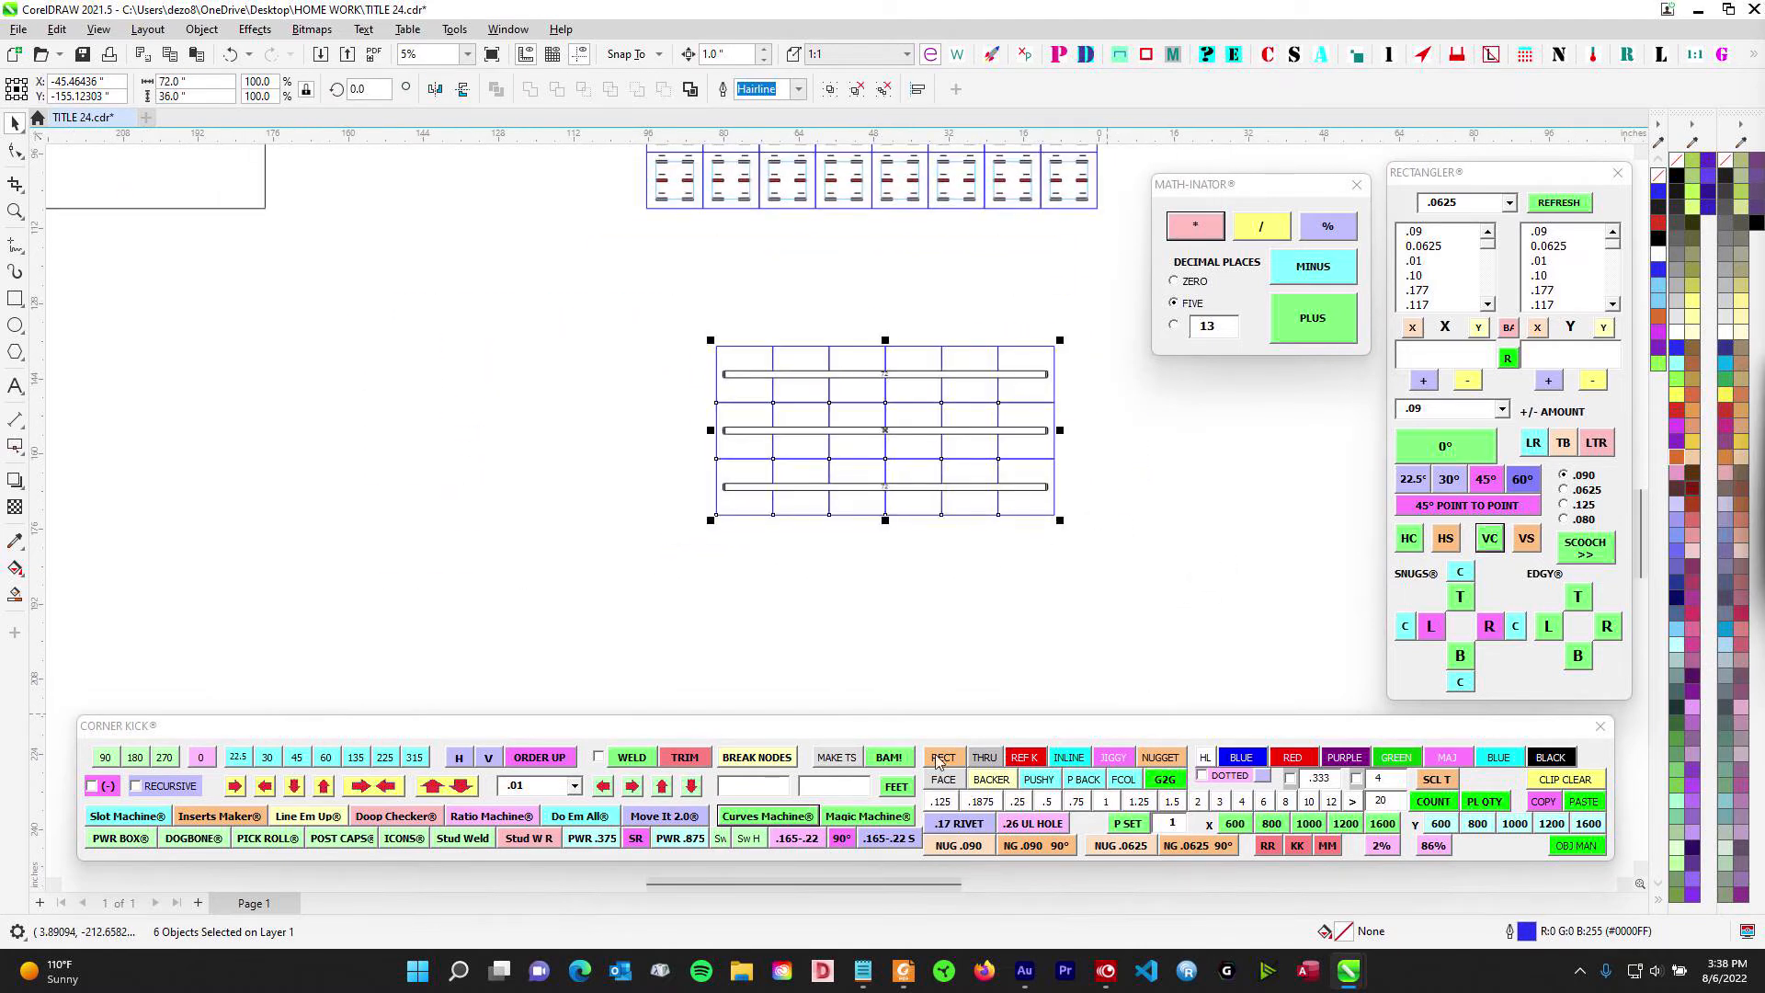
pyautogui.click(889, 757)
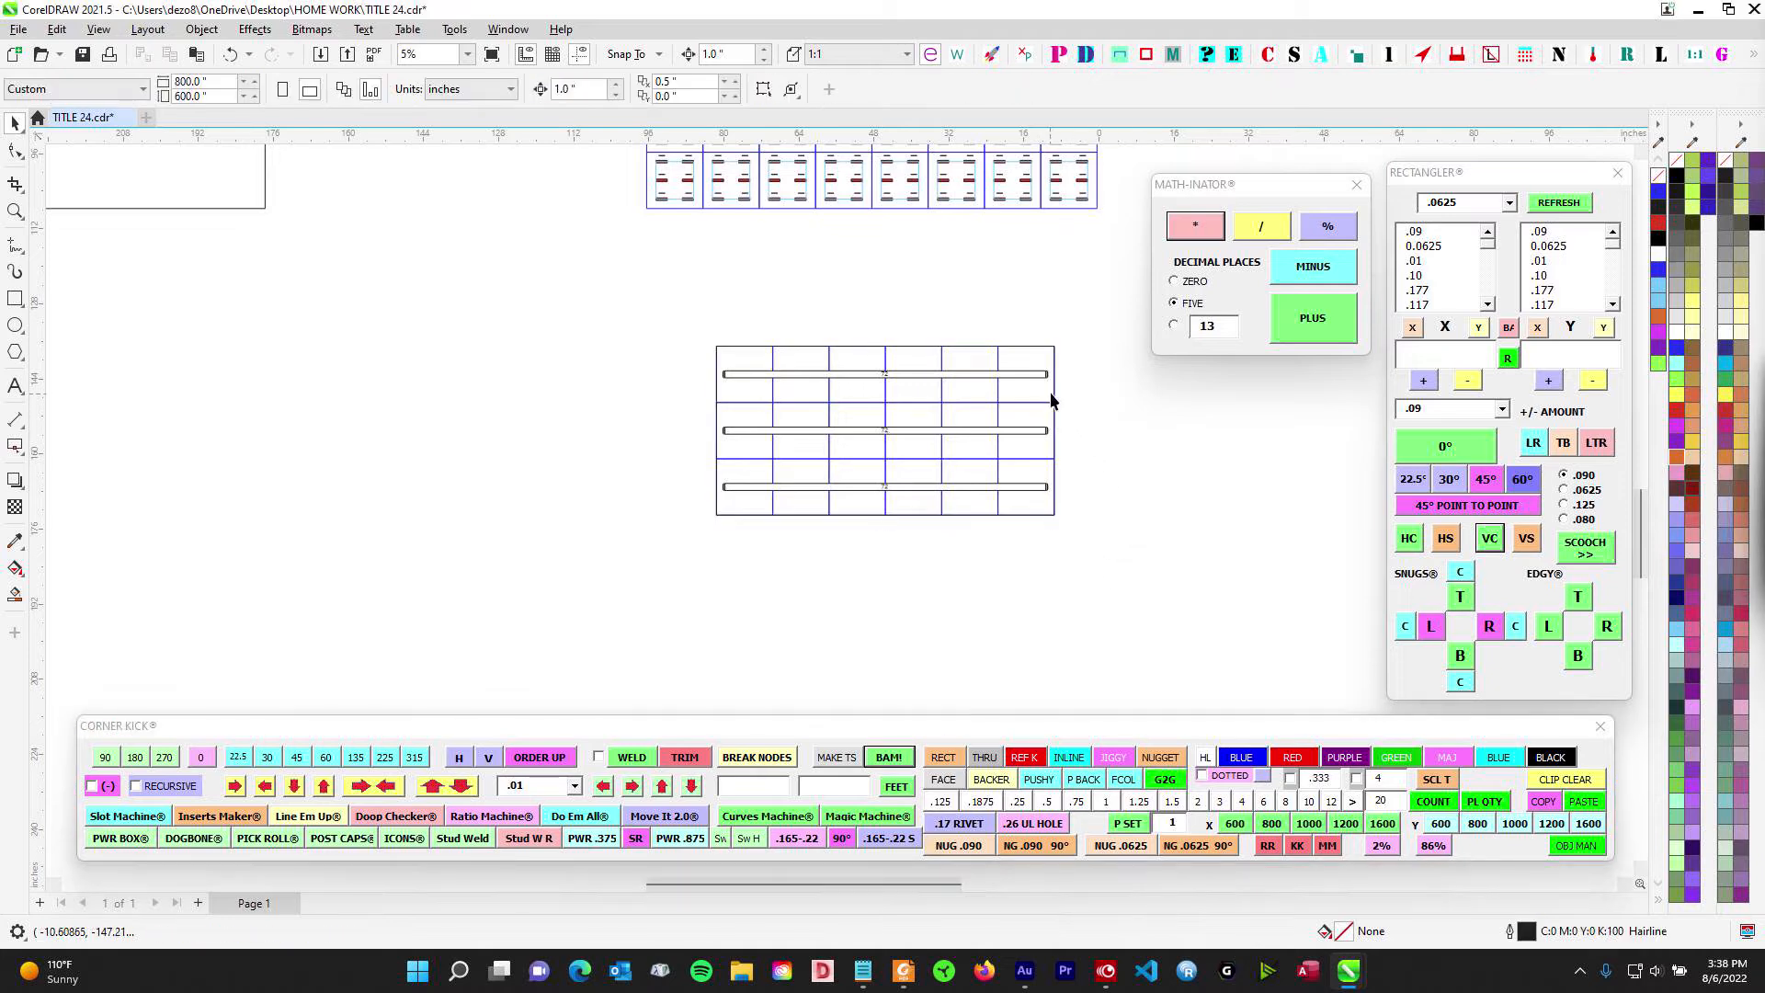
pyautogui.moveTo(1054, 515); pyautogui.dragTo(512, 501)
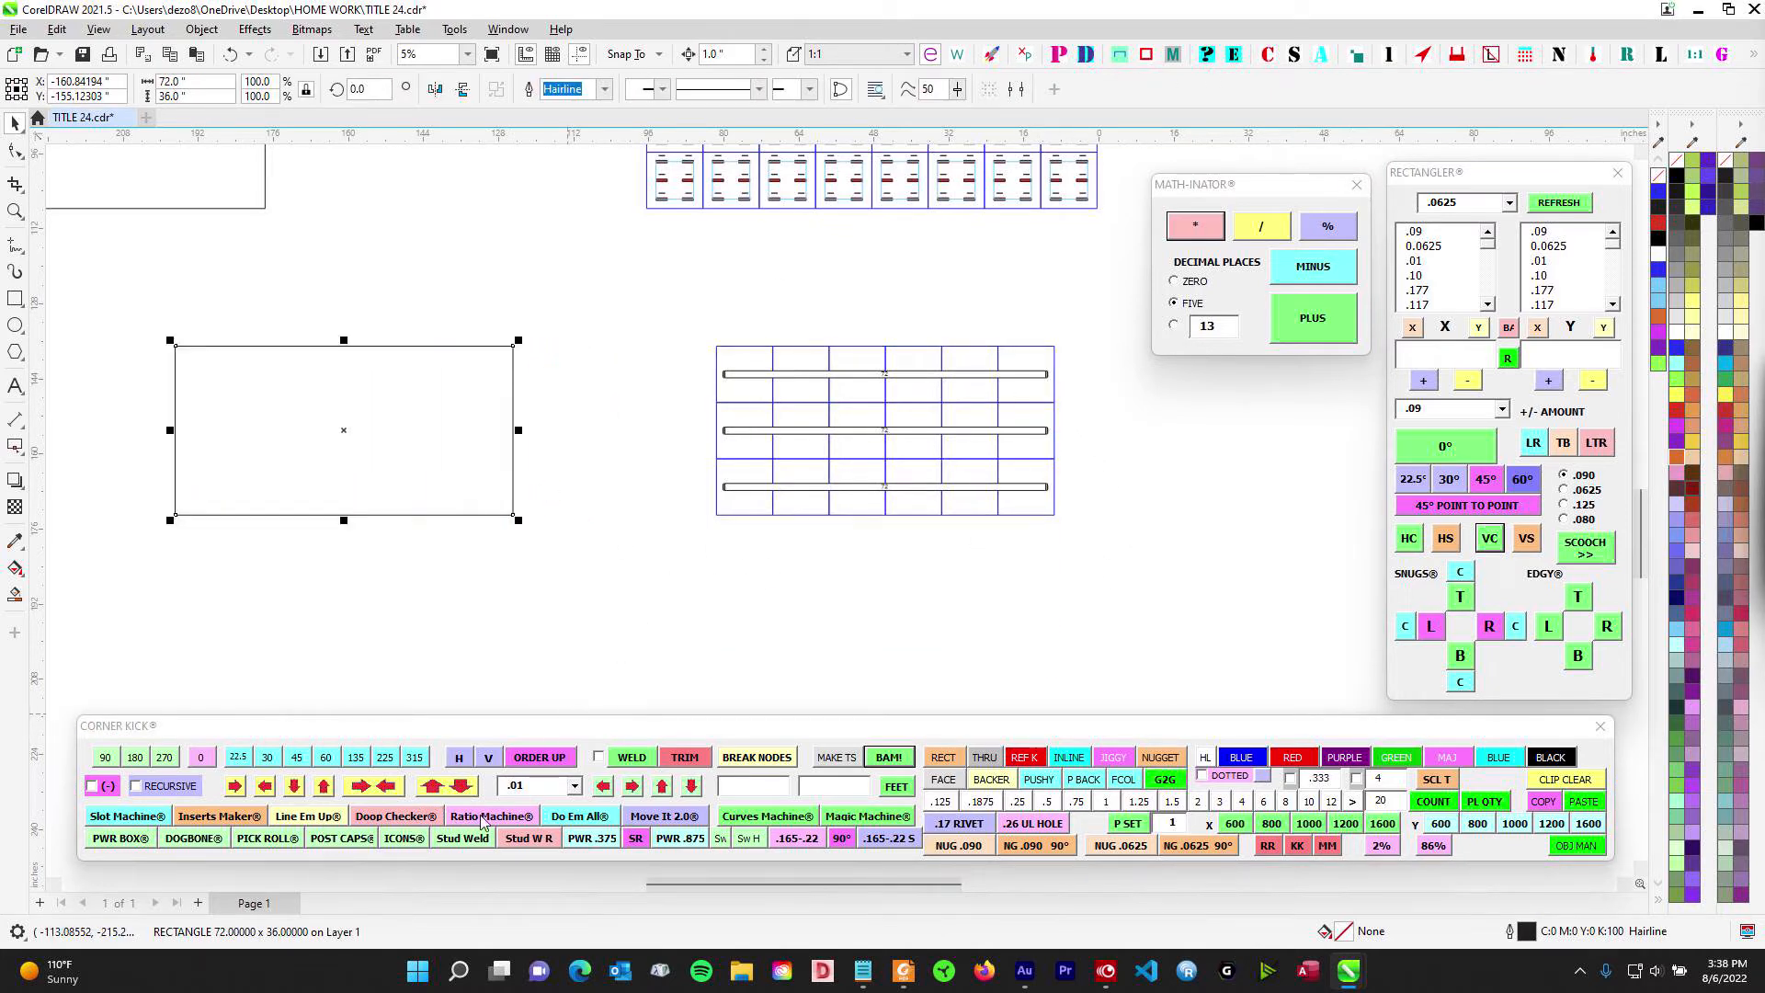
# - Calculate the boundary rectangle's area in square feet with Curves Machine, with the result placed on screen
pyautogui.click(740, 817)
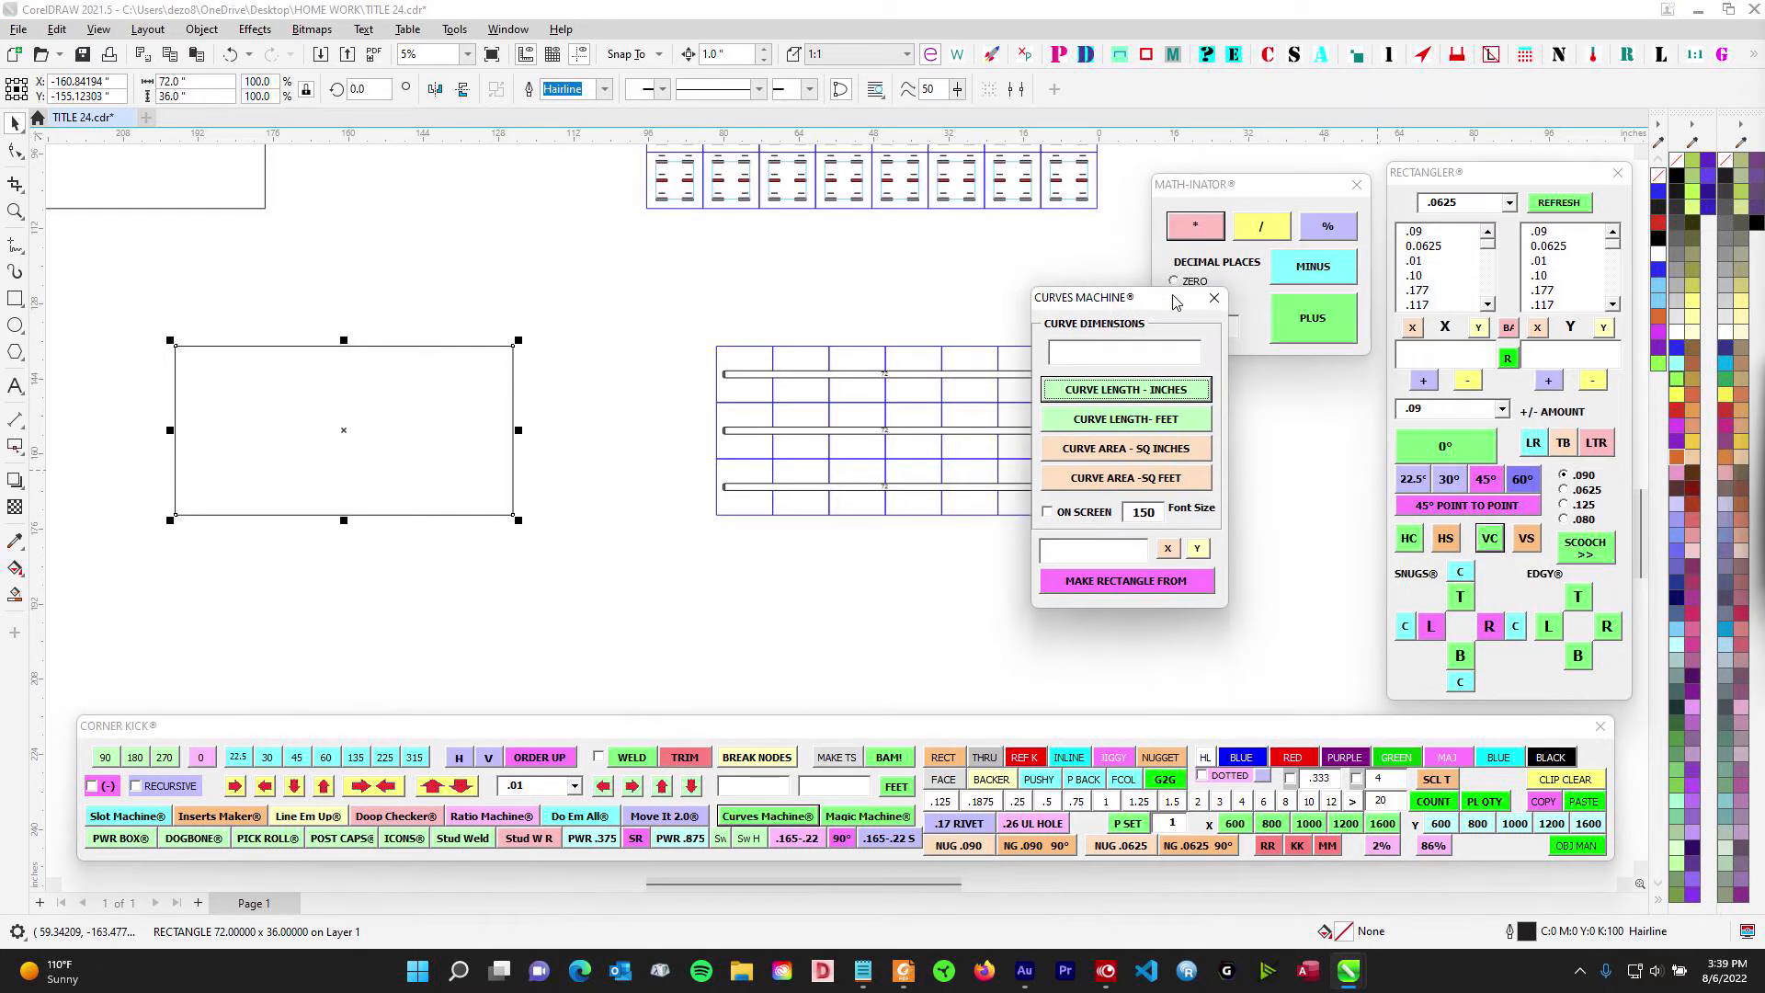
pyautogui.click(1094, 517)
pyautogui.click(1107, 482)
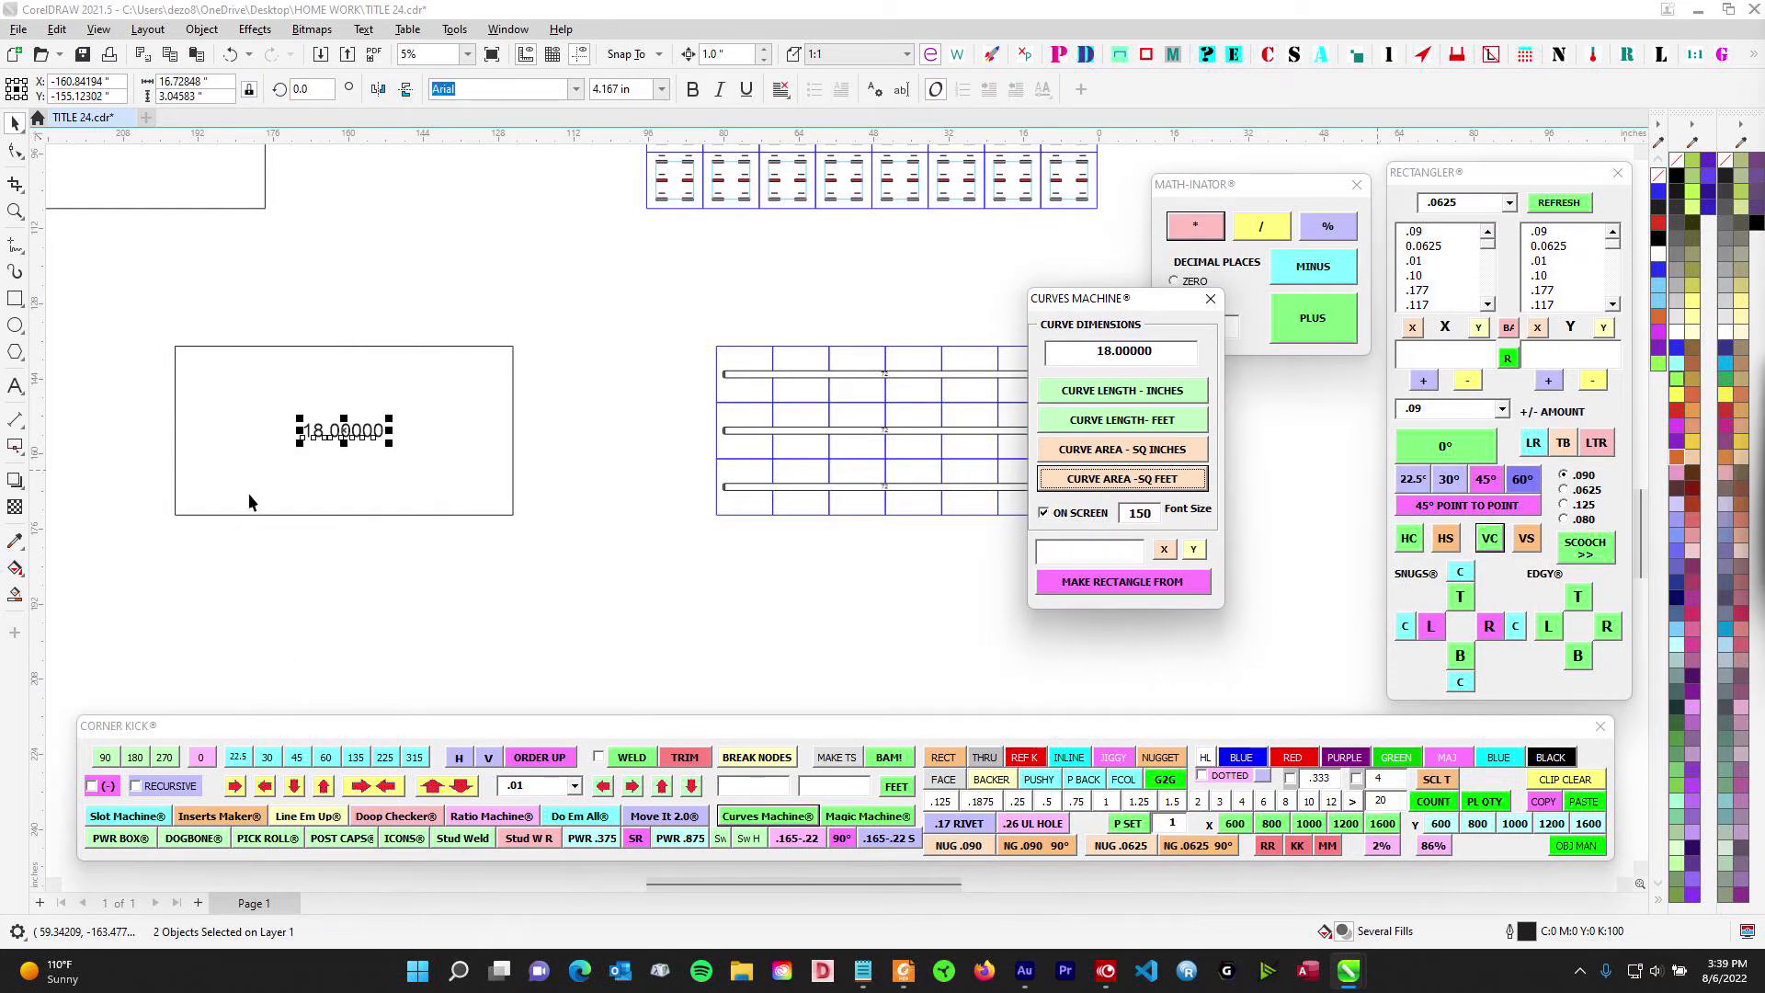
# - Nudge the area label out of the rectangle so it sits just above its upper edge
pyautogui.moveTo(268, 375); pyautogui.dragTo(478, 497)
pyautogui.press('Up')
pyautogui.press('Up')
pyautogui.press('Up')
pyautogui.press('Up')
pyautogui.press('Up')
pyautogui.press('Up')
pyautogui.press('Up')
pyautogui.press('Up')
pyautogui.press('Up')
pyautogui.press('Up')
pyautogui.press('Up')
pyautogui.press('Up')
pyautogui.press('Up')
pyautogui.press('Up')
pyautogui.press('Up')
pyautogui.press('Up')
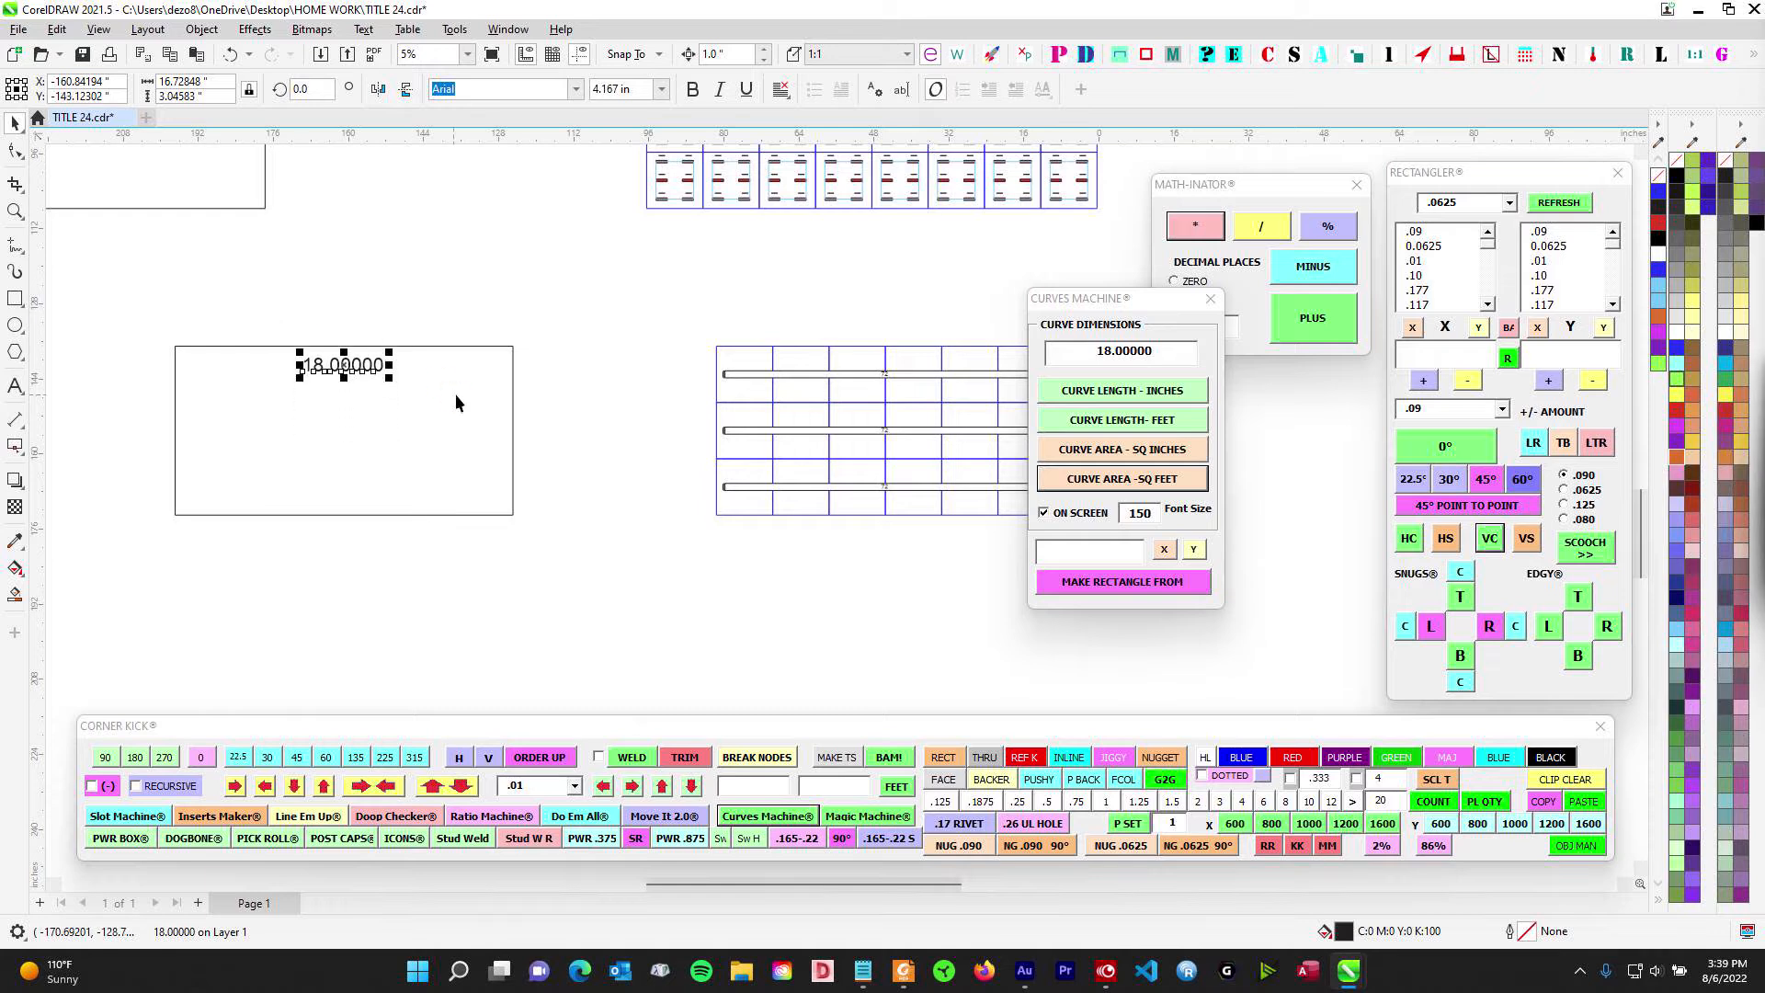
pyautogui.moveTo(614, 527); pyautogui.dragTo(617, 531)
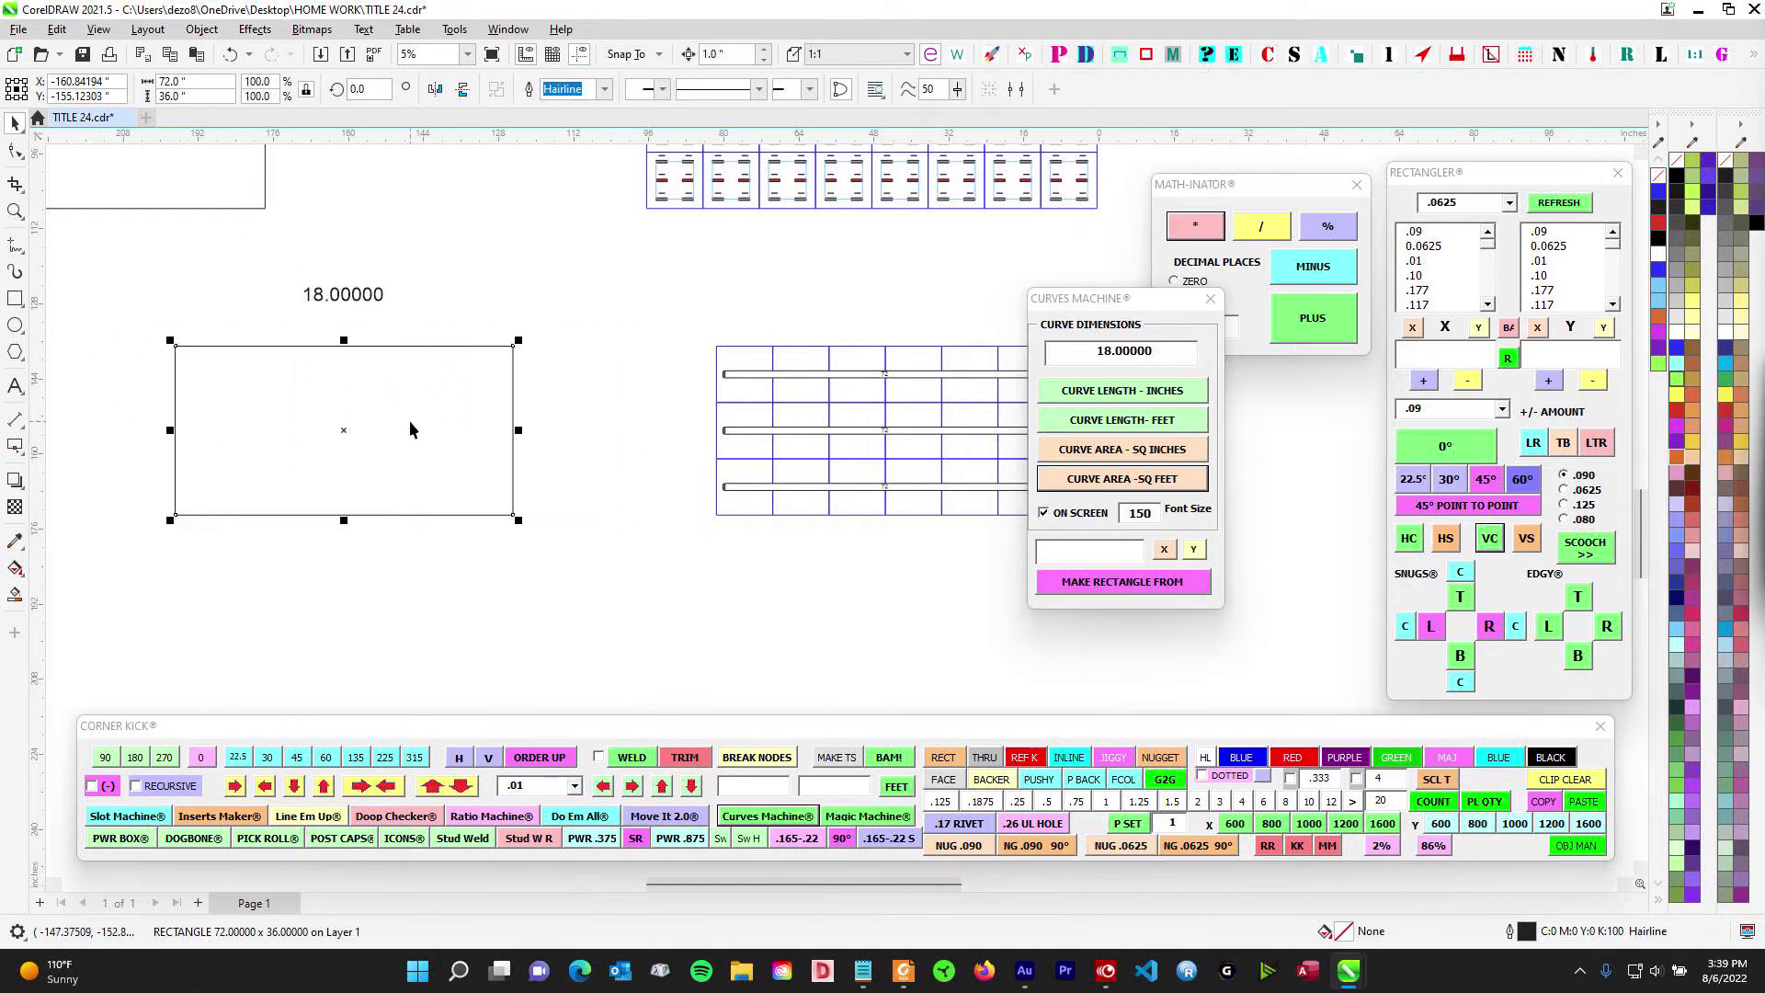
pyautogui.press('Down')
pyautogui.press('Down')
pyautogui.press('Down')
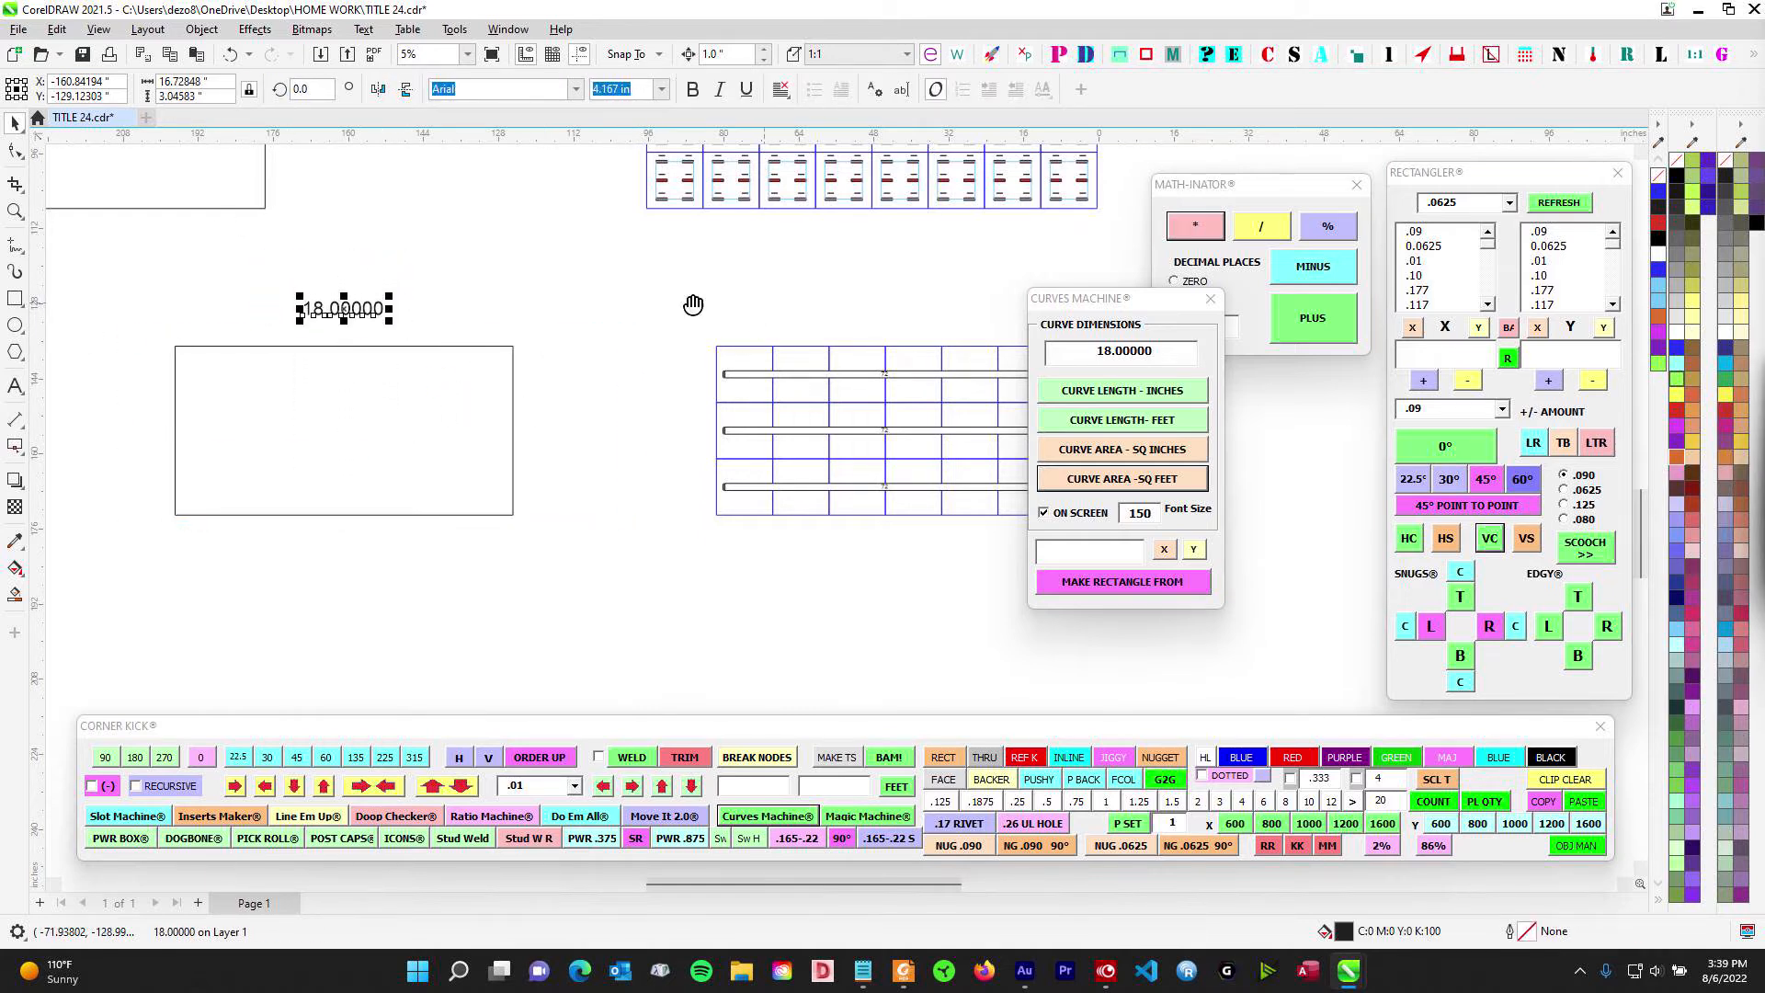
# - Add the text 85 and place it beside the first lamp of the three-row block
pyautogui.moveTo(691, 305); pyautogui.dragTo(288, 264)
pyautogui.scroll(1, 289, 264)
pyautogui.click(290, 263)
pyautogui.scroll(2, 383, 317)
pyautogui.click(428, 372)
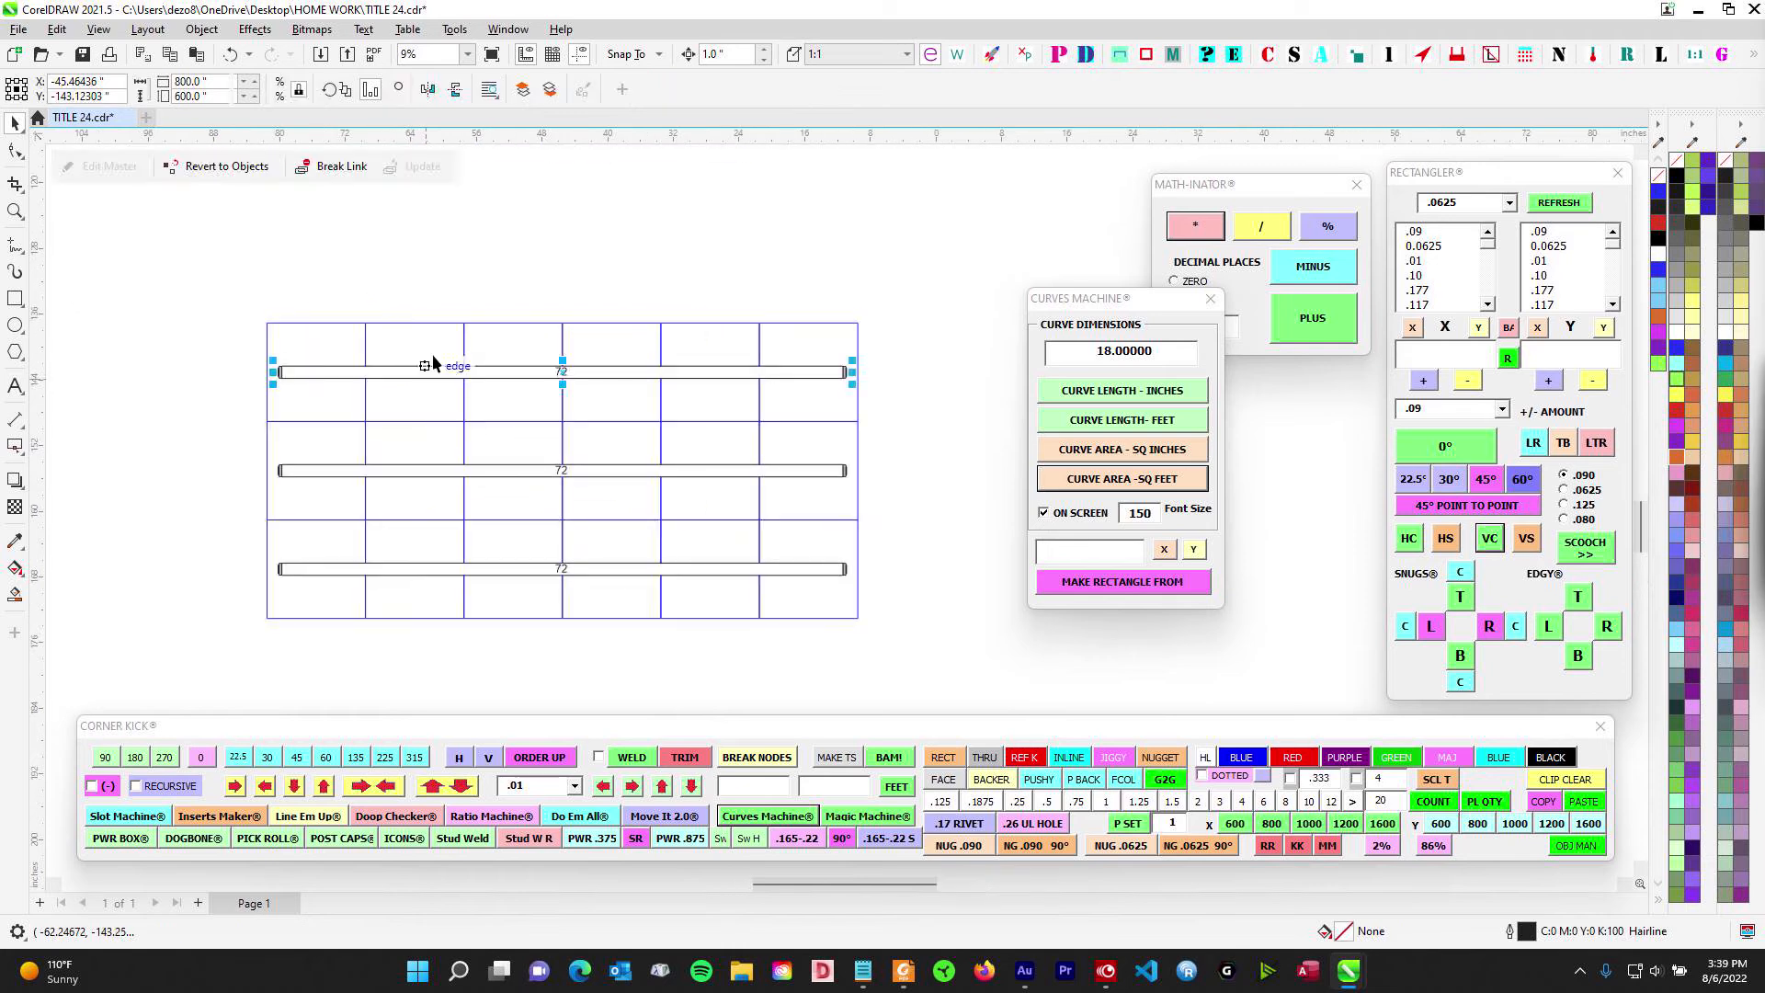
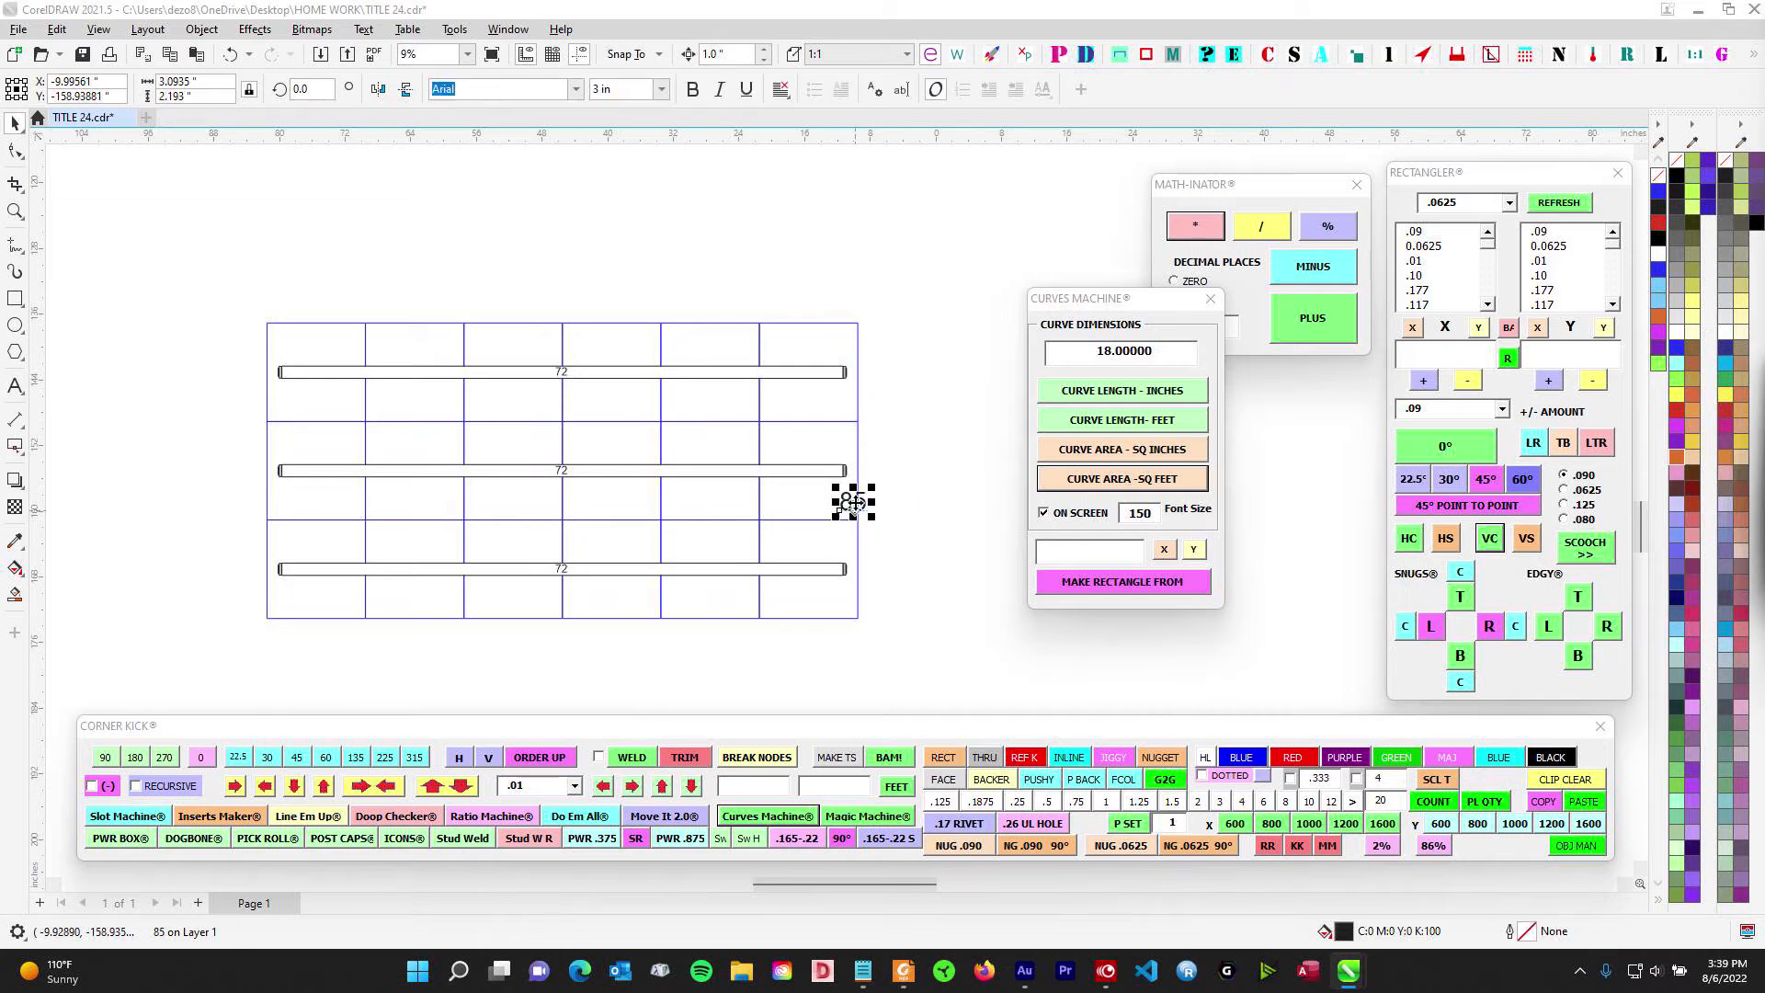
pyautogui.moveTo(855, 506); pyautogui.dragTo(895, 379)
# - Duplicate the 85 label twice and align the copies vertically with the second and third lamps
pyautogui.press('KP_Add')
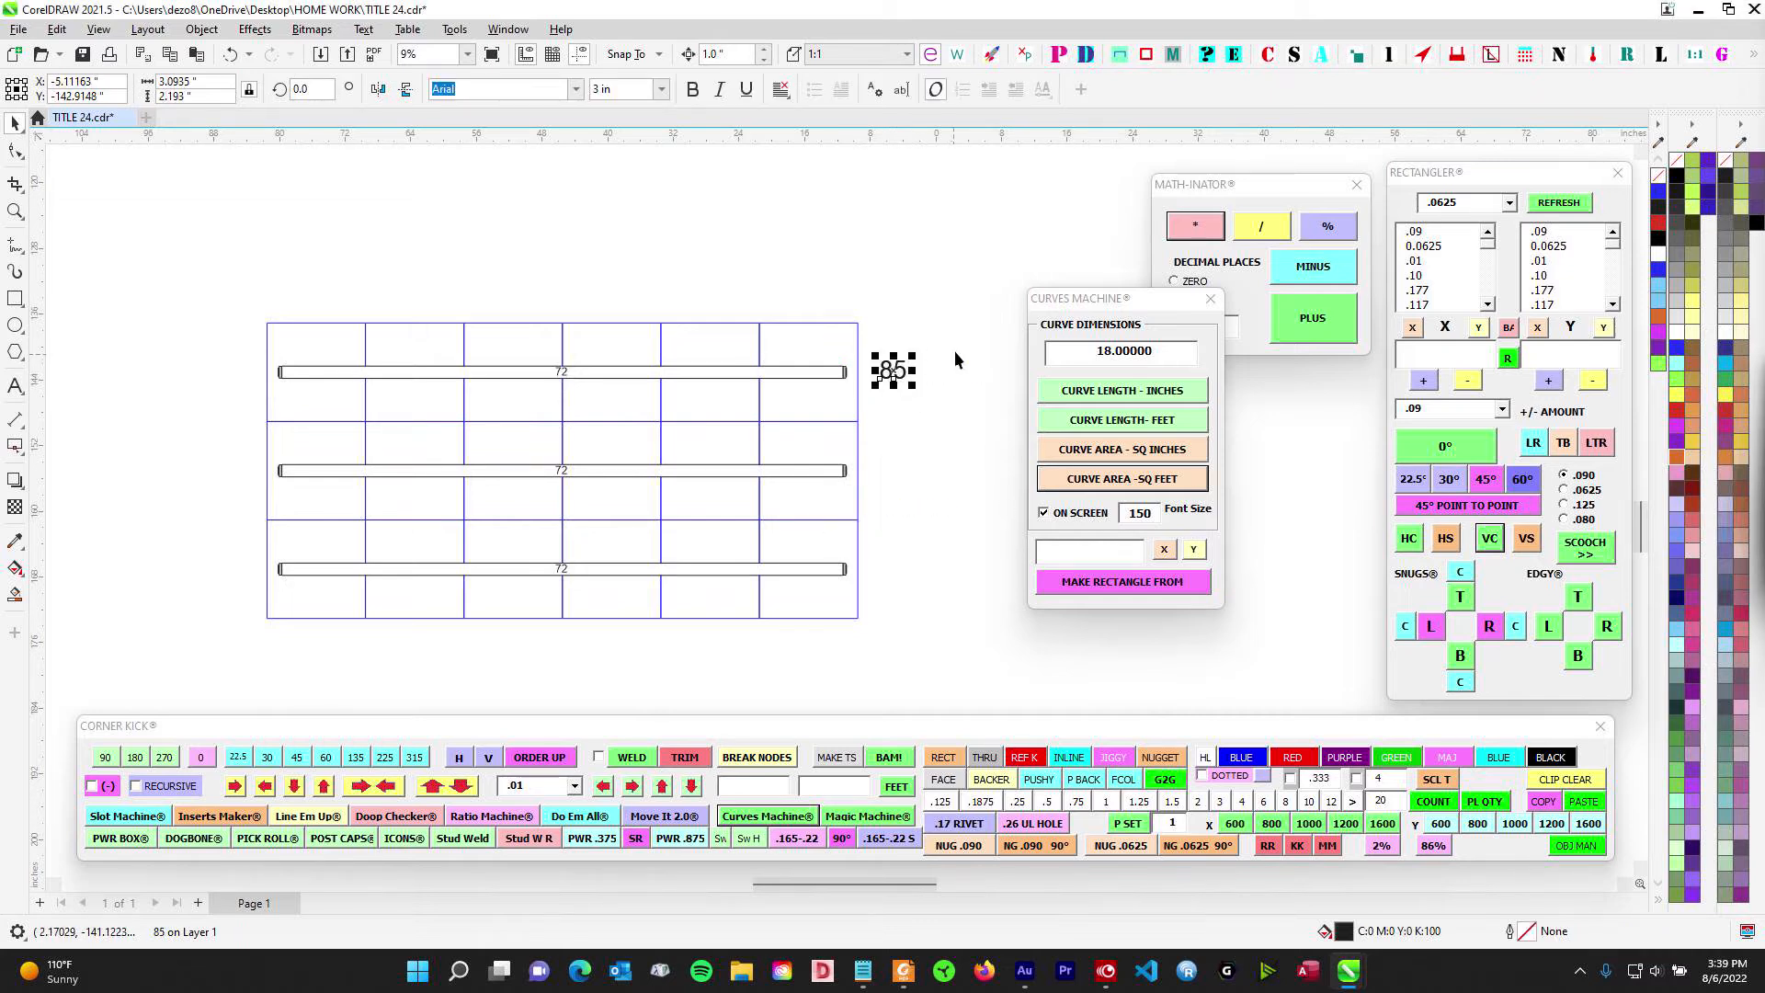
pyautogui.press('Down')
pyautogui.press('Down')
pyautogui.press('Down')
pyautogui.press('Down')
pyautogui.press('Down')
pyautogui.press('Down')
pyautogui.press('Down')
pyautogui.keyDown('shift'); pyautogui.click(840, 478); pyautogui.keyUp('shift')
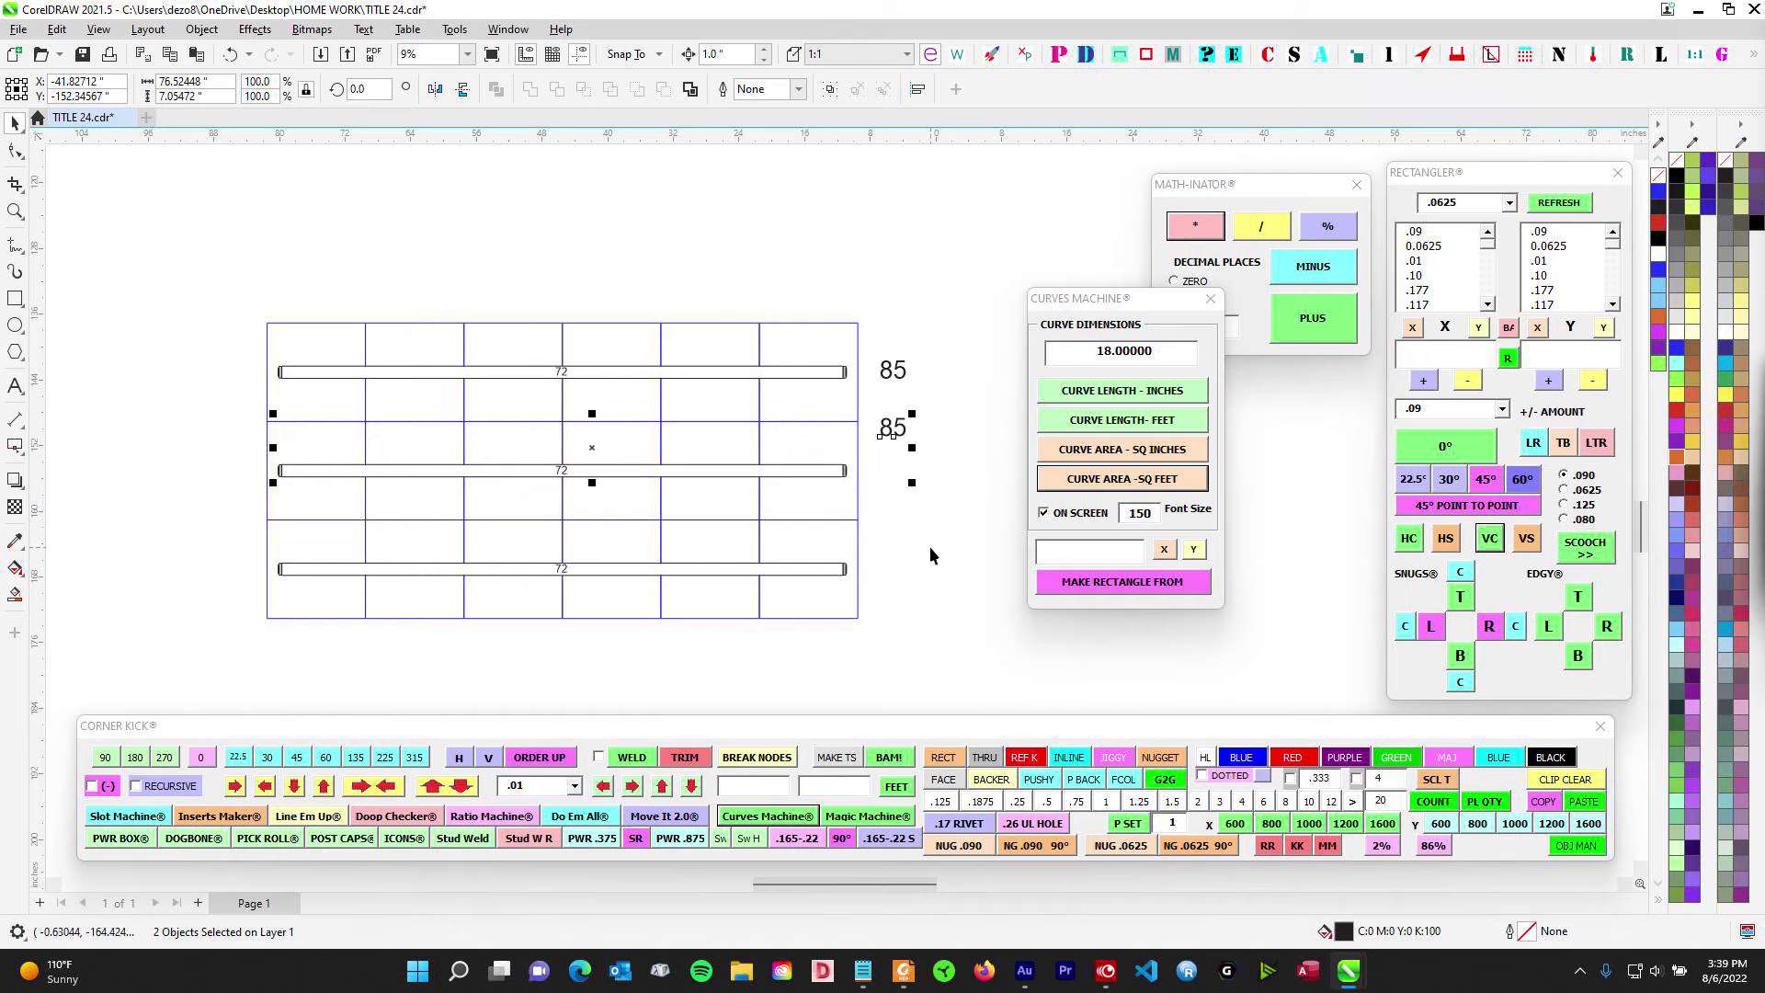
pyautogui.press('e')
pyautogui.click(890, 471)
pyautogui.press('KP_Add')
pyautogui.keyDown('shift'); pyautogui.click(830, 569); pyautogui.keyUp('shift')
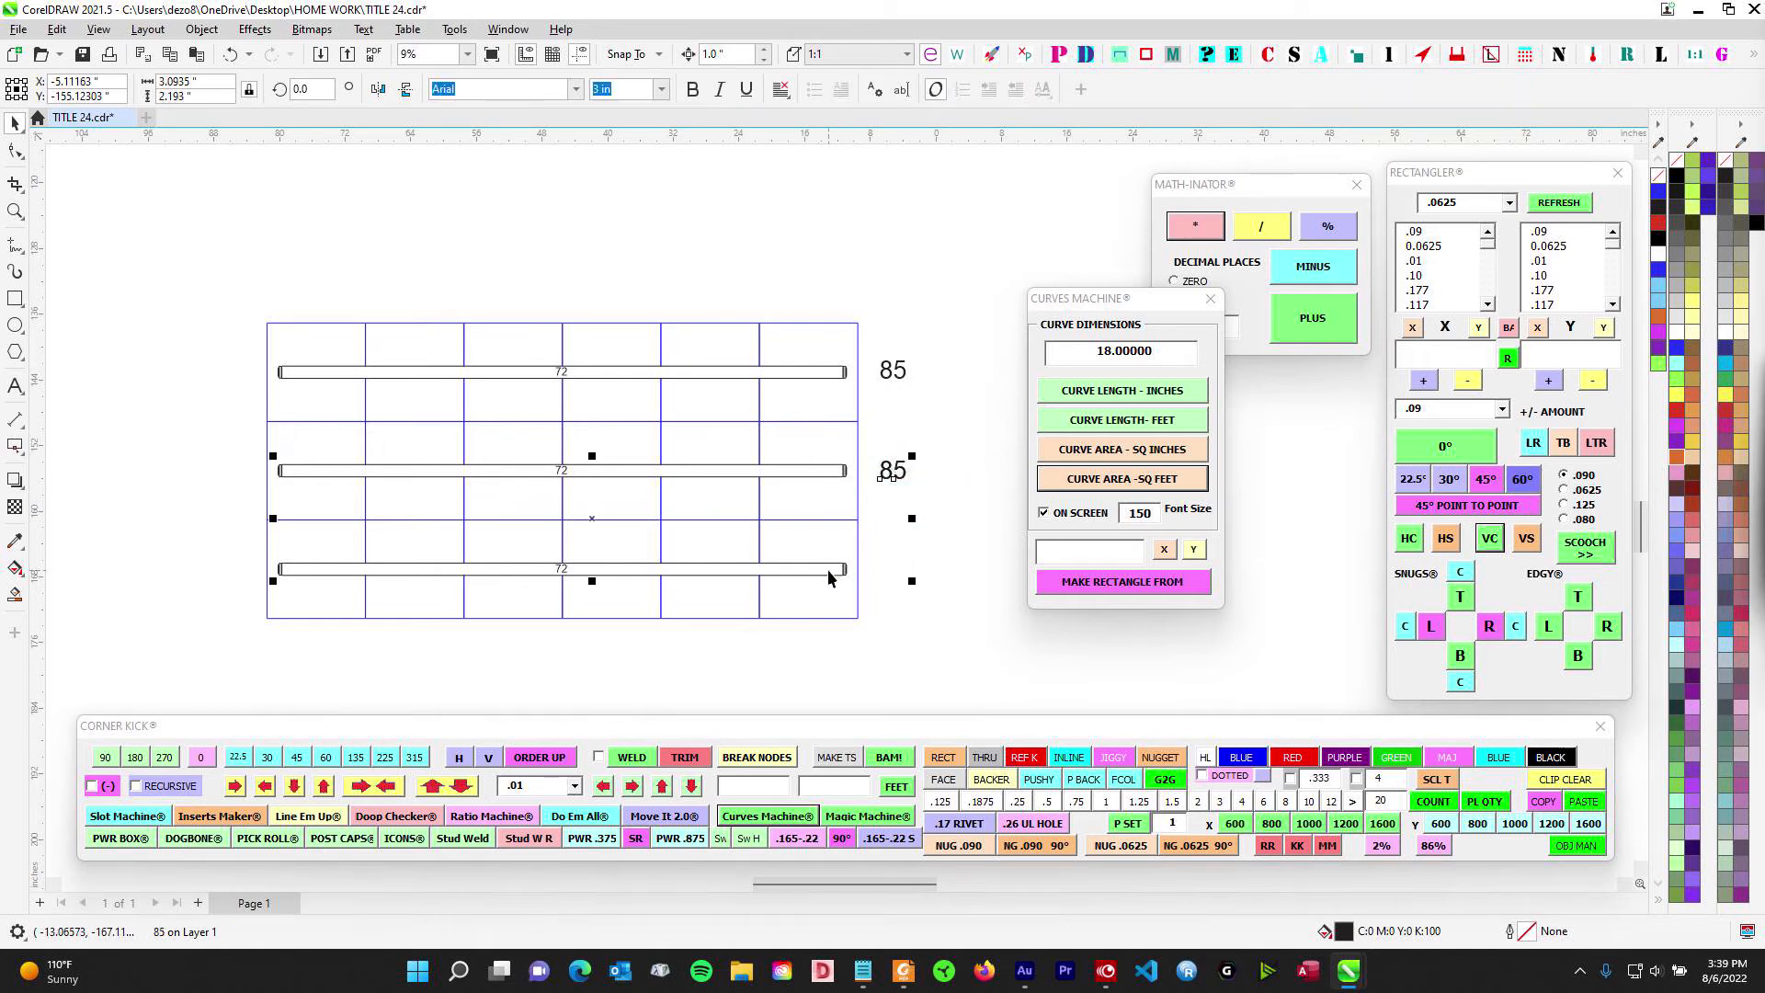
pyautogui.press('e')
pyautogui.click(994, 614)
# - Add the three 85 labels together with MATH-INATOR
pyautogui.moveTo(987, 393); pyautogui.dragTo(777, 357)
pyautogui.moveTo(760, 273); pyautogui.dragTo(611, 561)
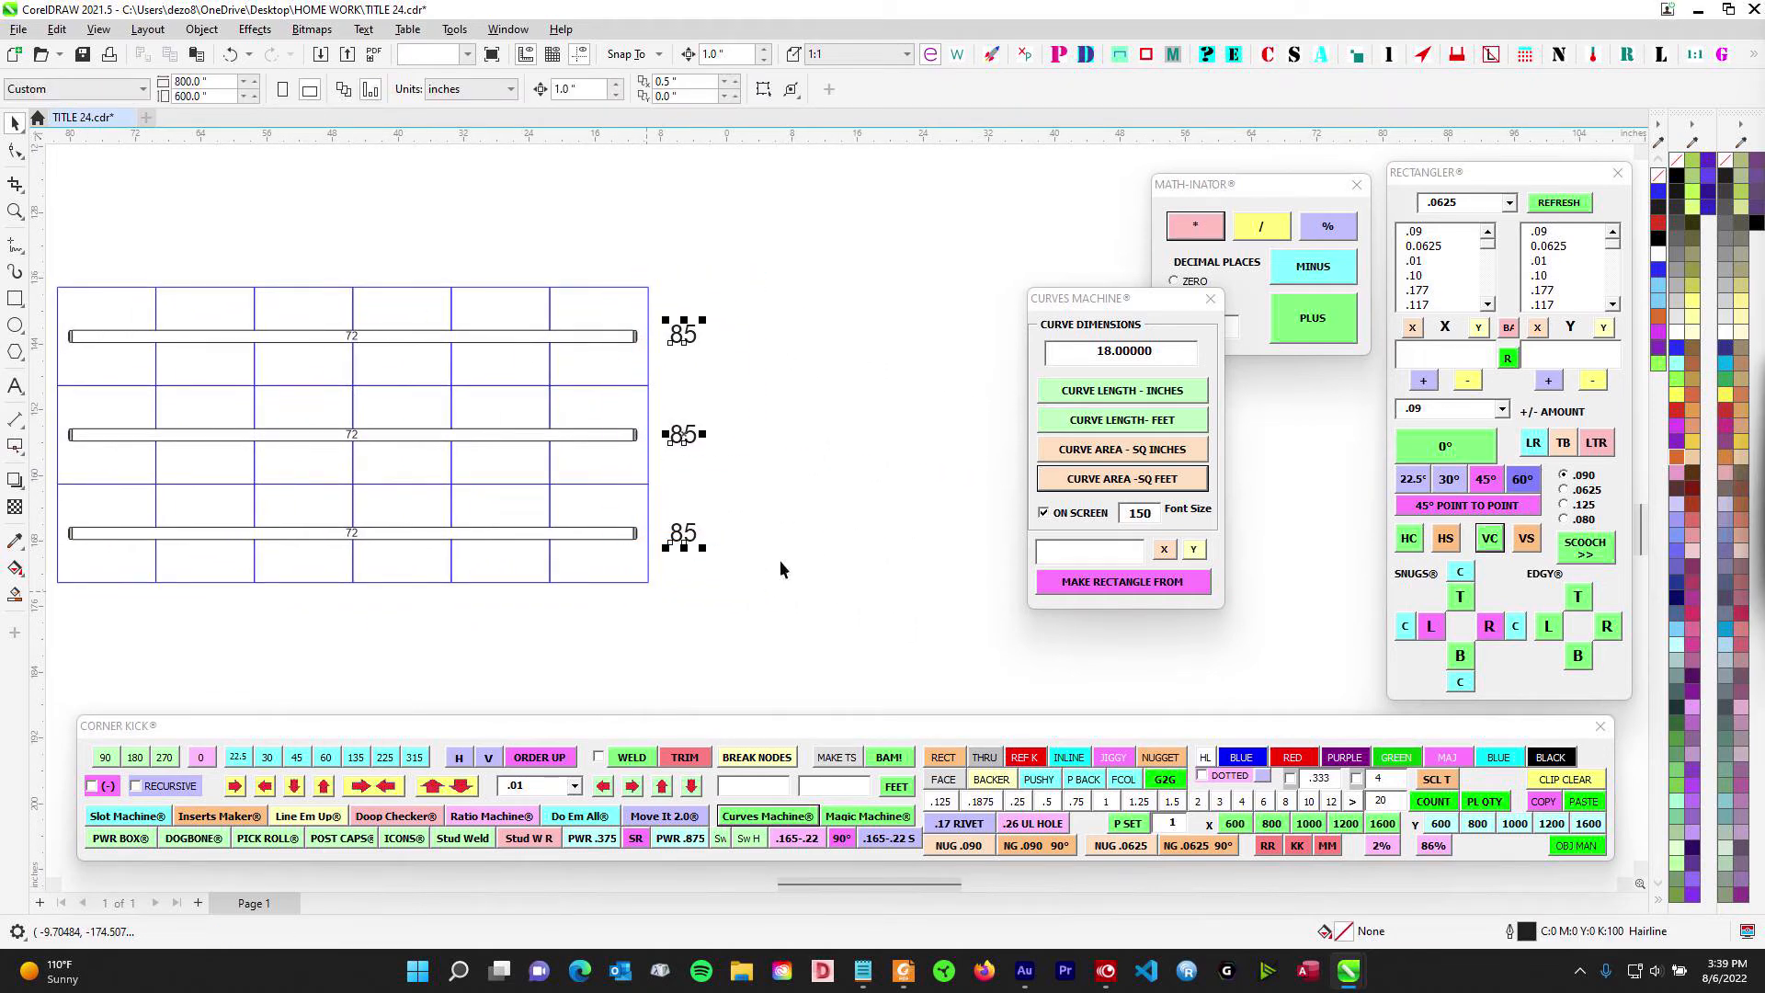
pyautogui.click(1313, 322)
# - Place a copy of the summed wattage beside the area label above the empty rectangle
pyautogui.moveTo(901, 509); pyautogui.dragTo(835, 448)
pyautogui.scroll(-2, 864, 410)
pyautogui.moveTo(787, 318); pyautogui.dragTo(905, 368)
pyautogui.moveTo(581, 343); pyautogui.dragTo(401, 296)
pyautogui.scroll(-1, 806, 363)
pyautogui.moveTo(819, 366); pyautogui.dragTo(497, 360)
pyautogui.rightClick(496, 359)
# - Switch to Foxit PDF Reader, set the sign area in table F to 18 ft², and return to CorelDRAW
pyautogui.click(903, 971)
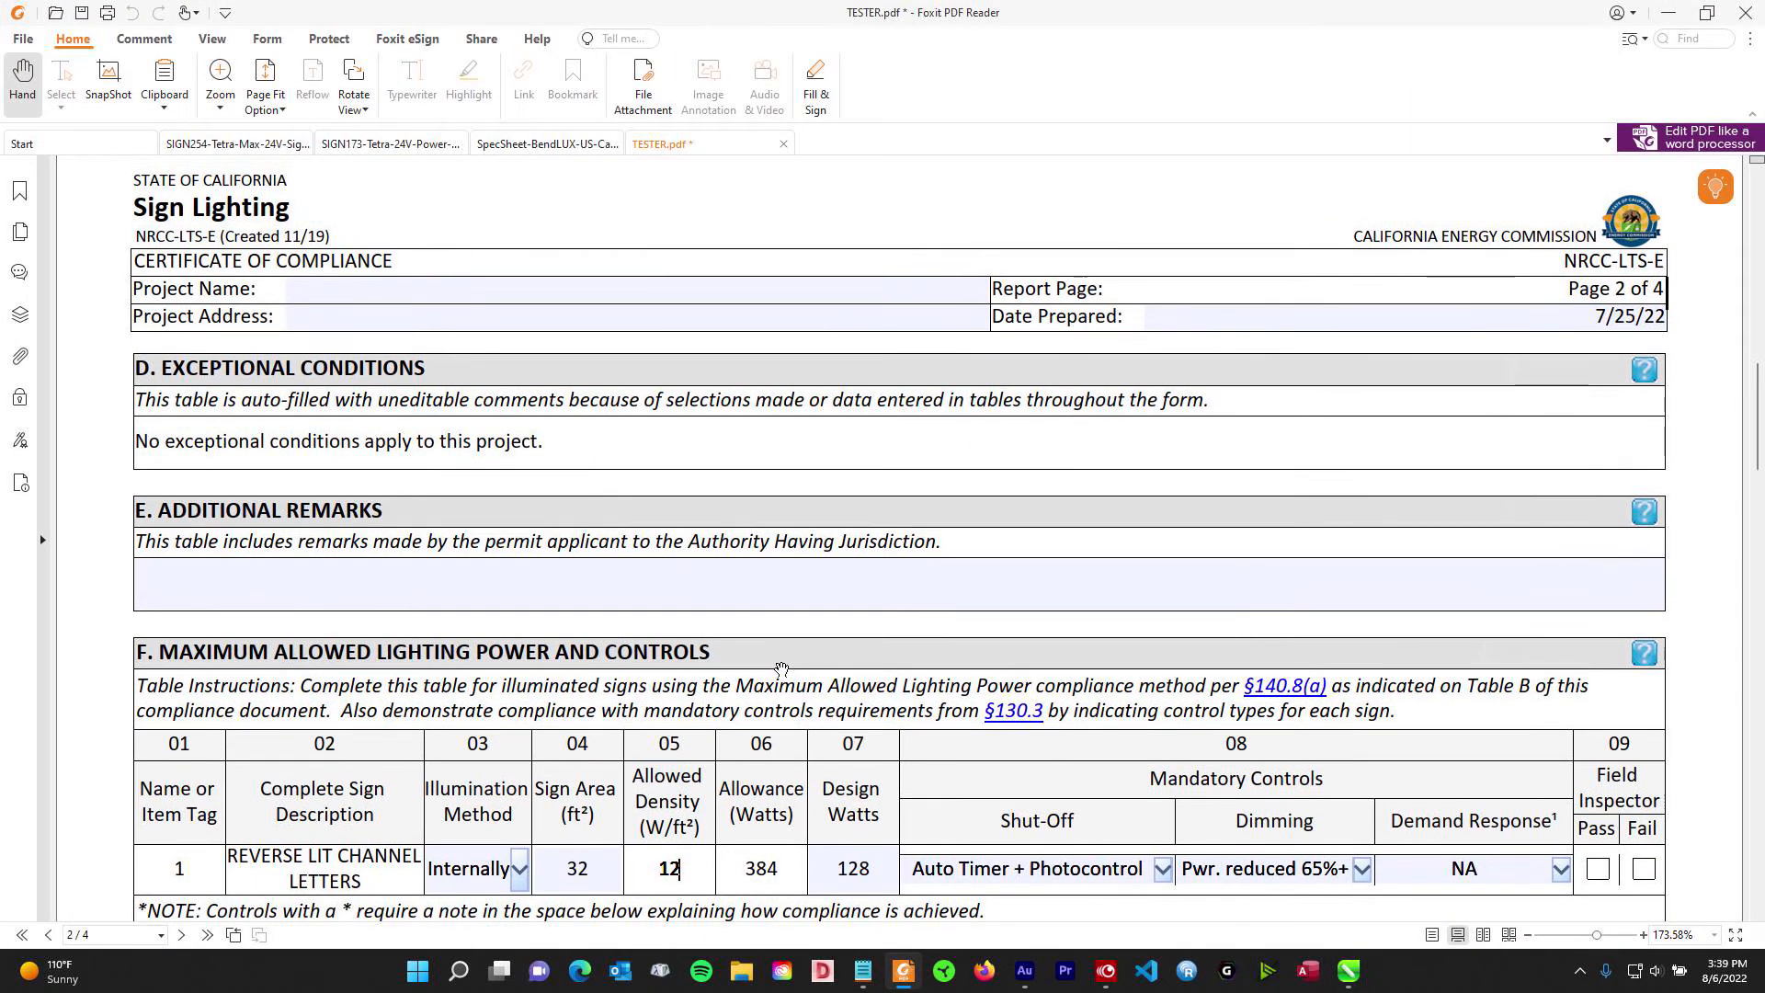
pyautogui.scroll(-3, 781, 669)
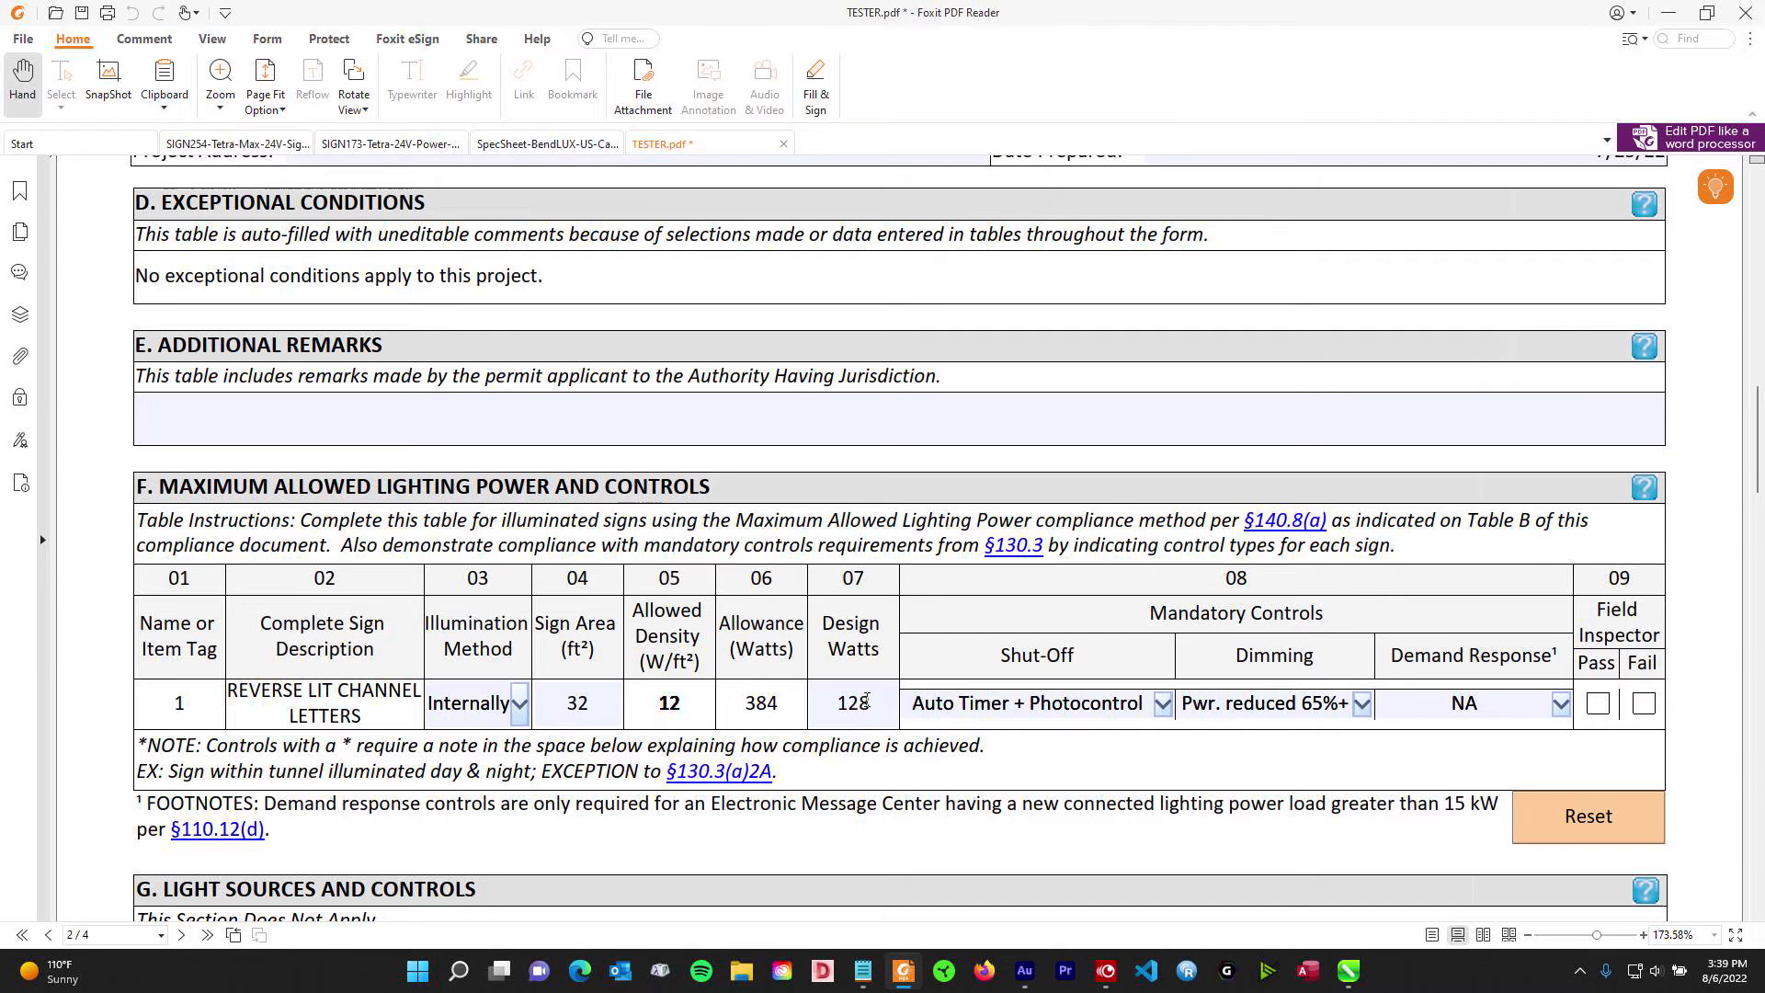
pyautogui.moveTo(866, 701); pyautogui.dragTo(847, 705)
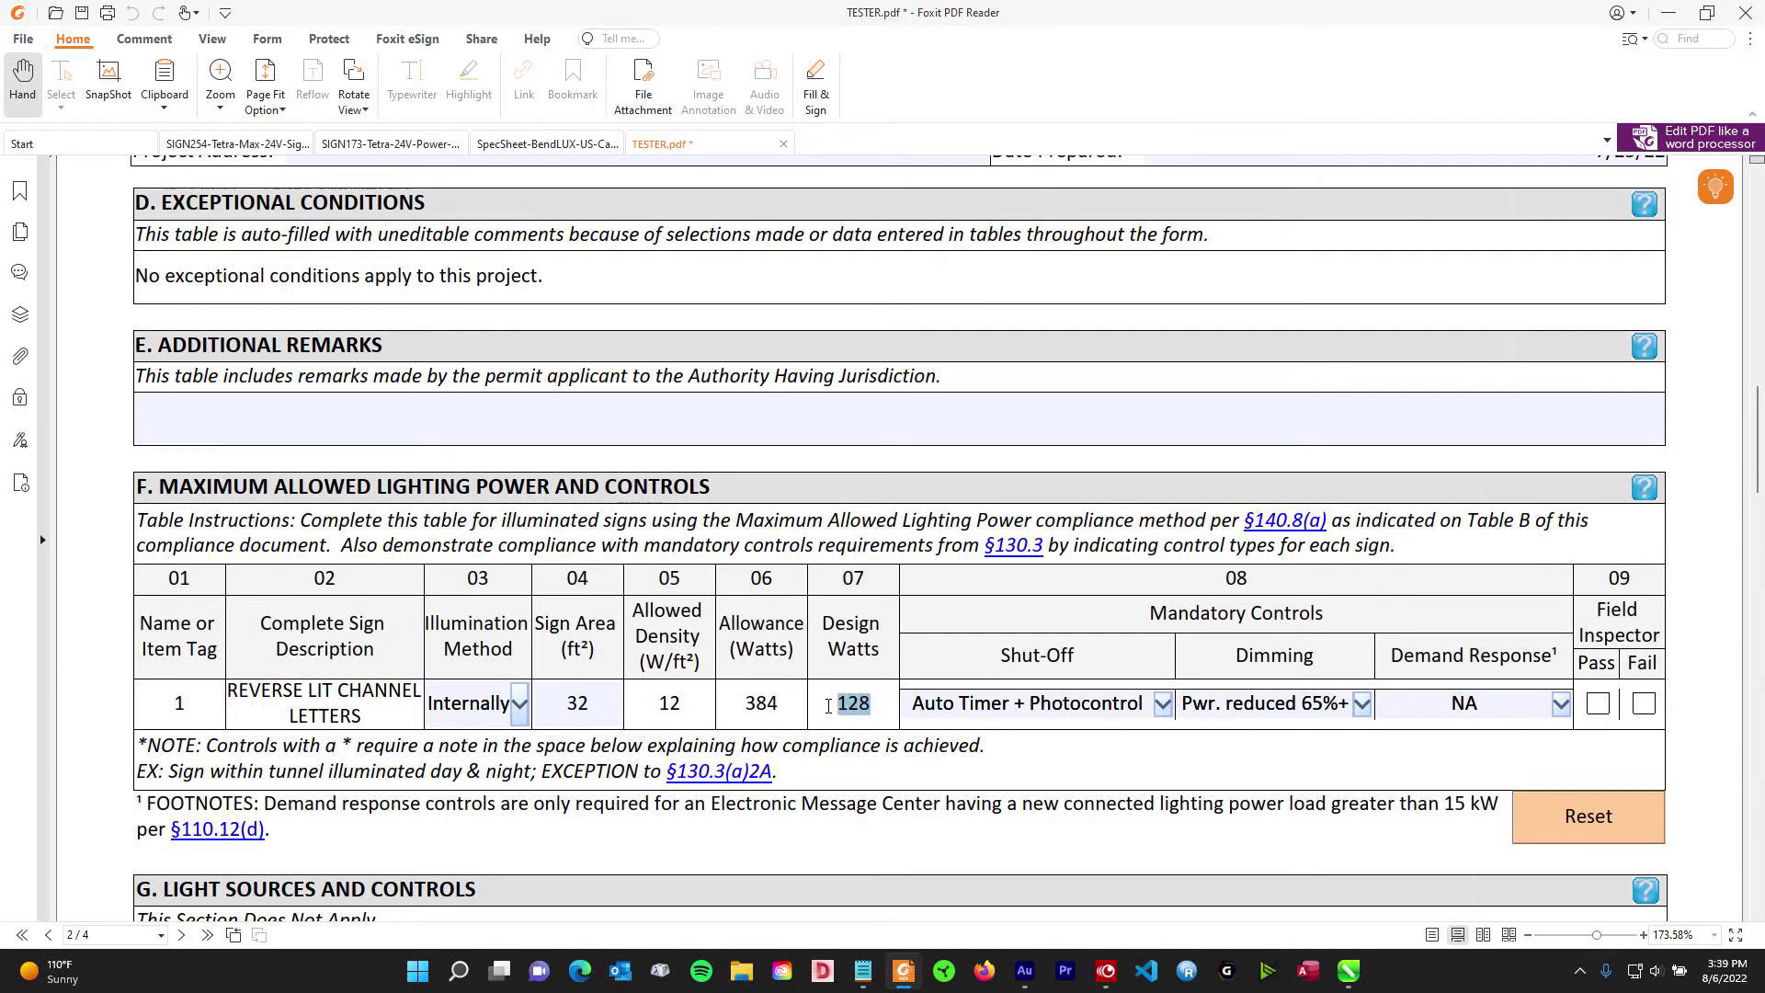
pyautogui.moveTo(592, 704); pyautogui.dragTo(567, 704)
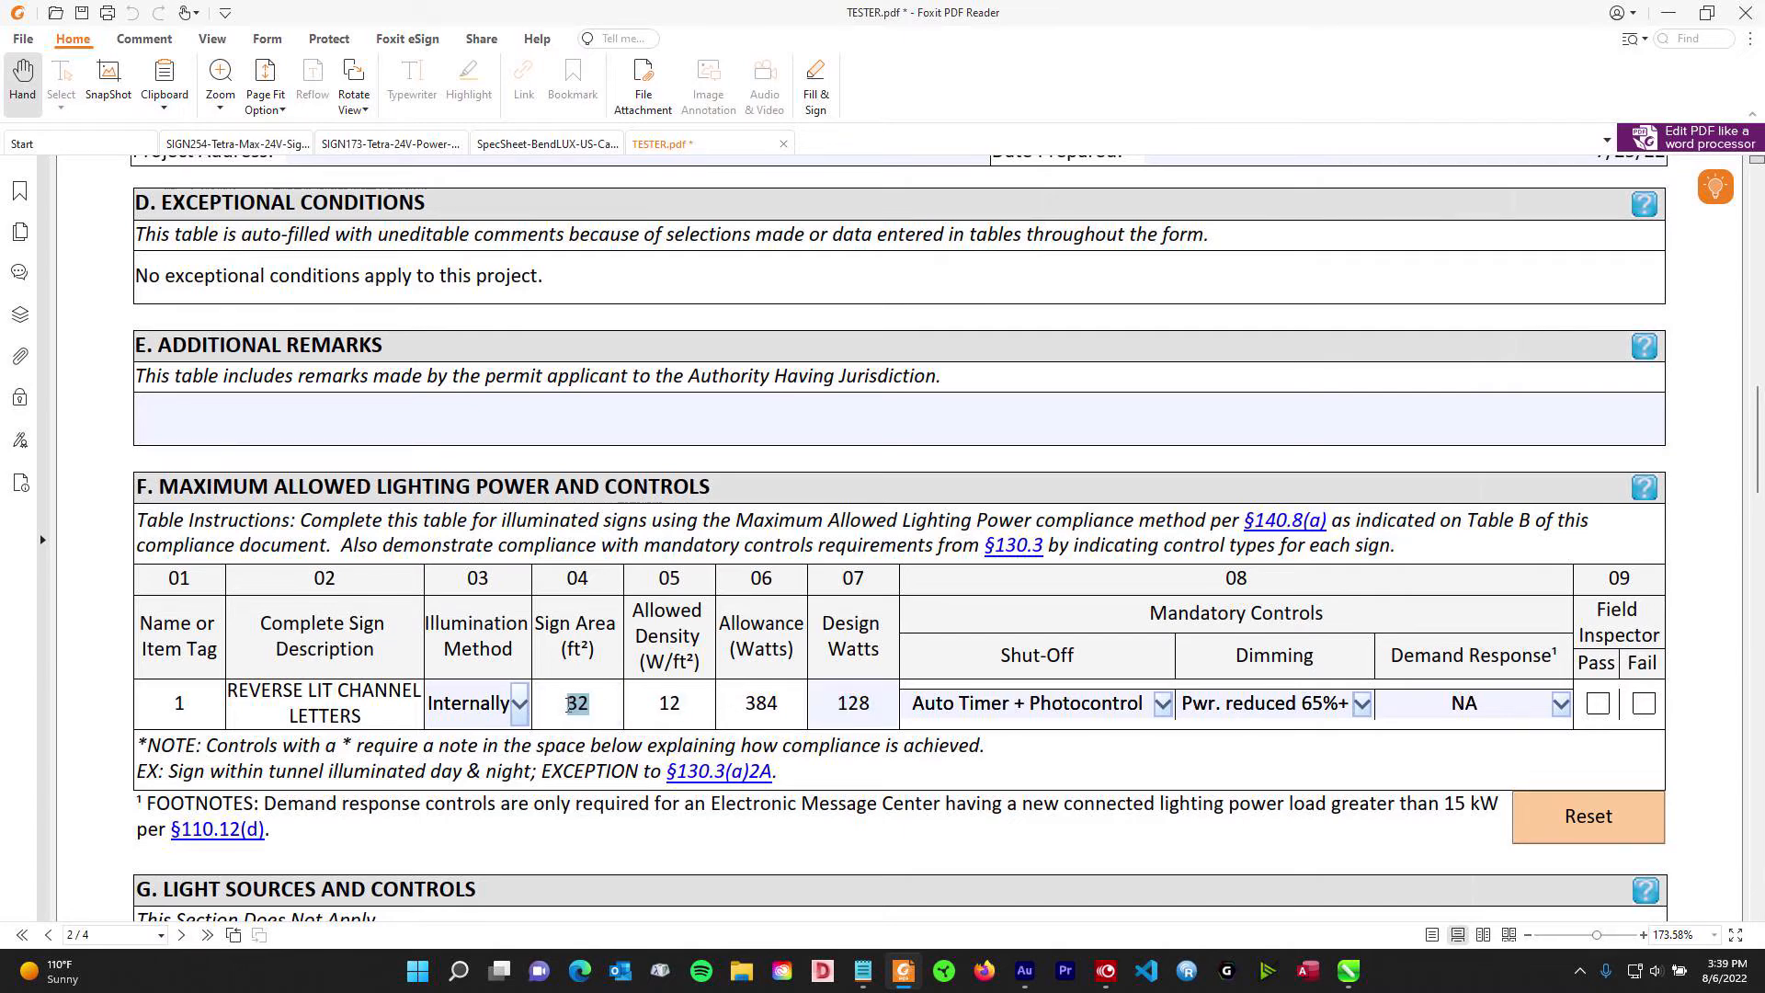
pyautogui.write('18')
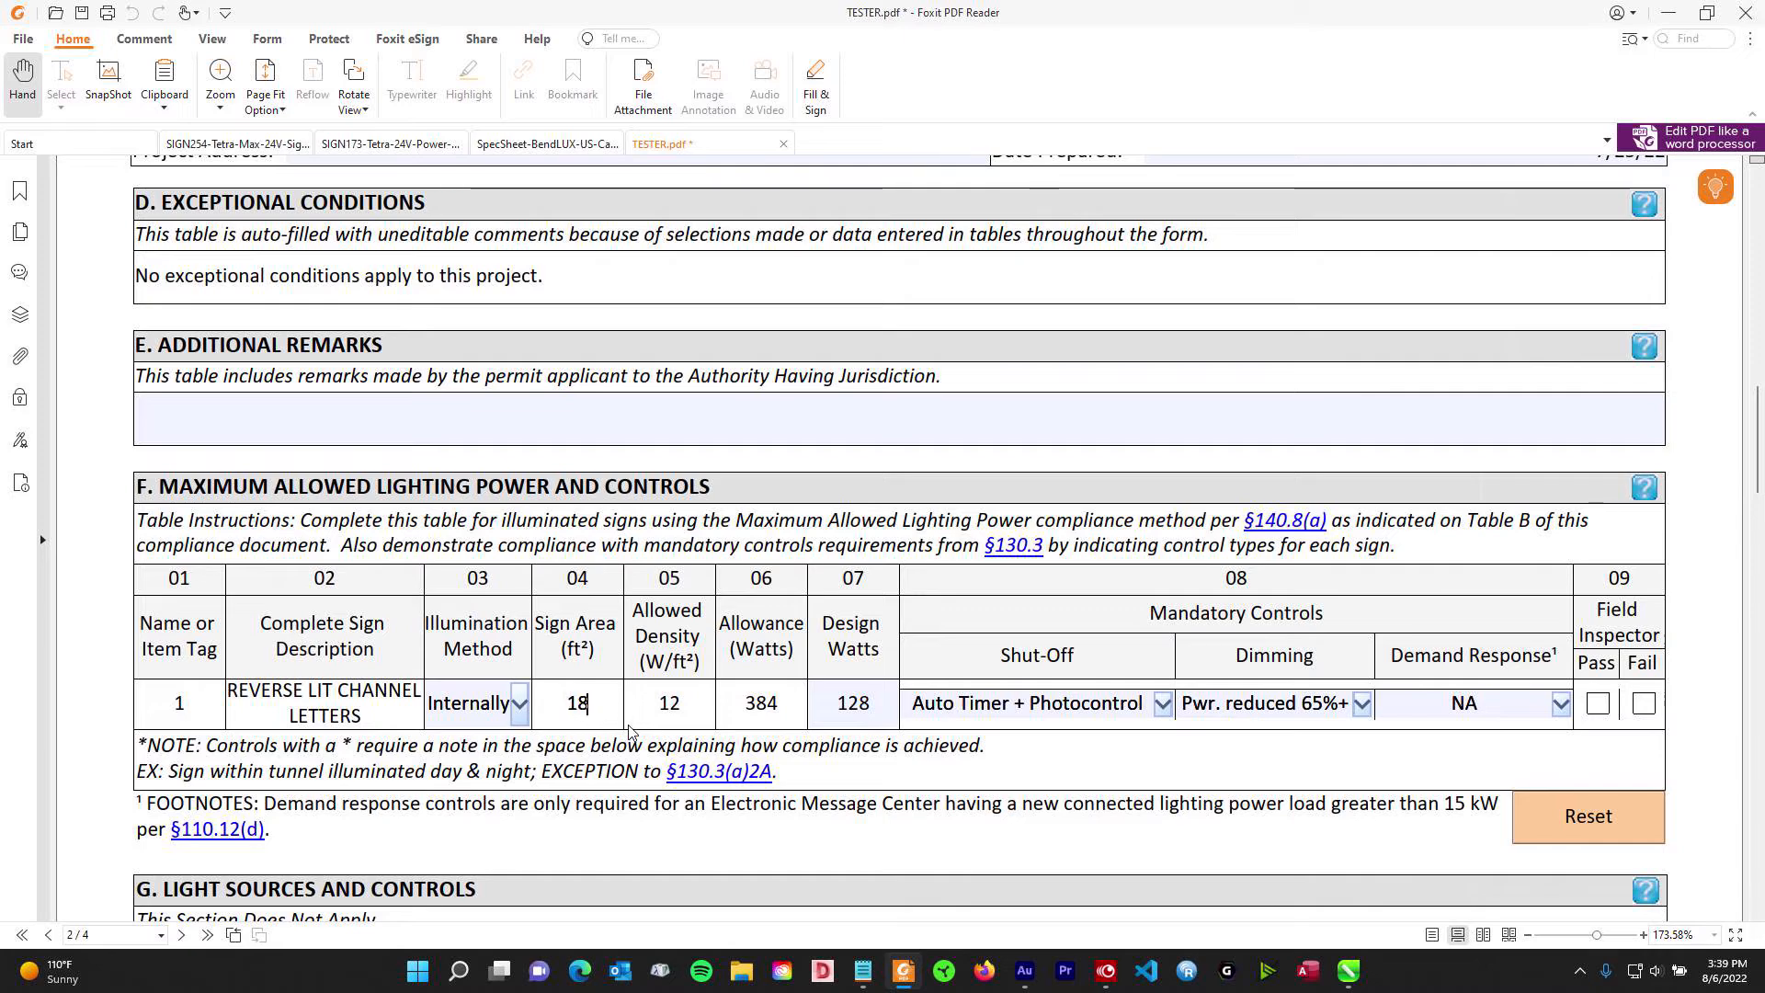
pyautogui.click(1668, 13)
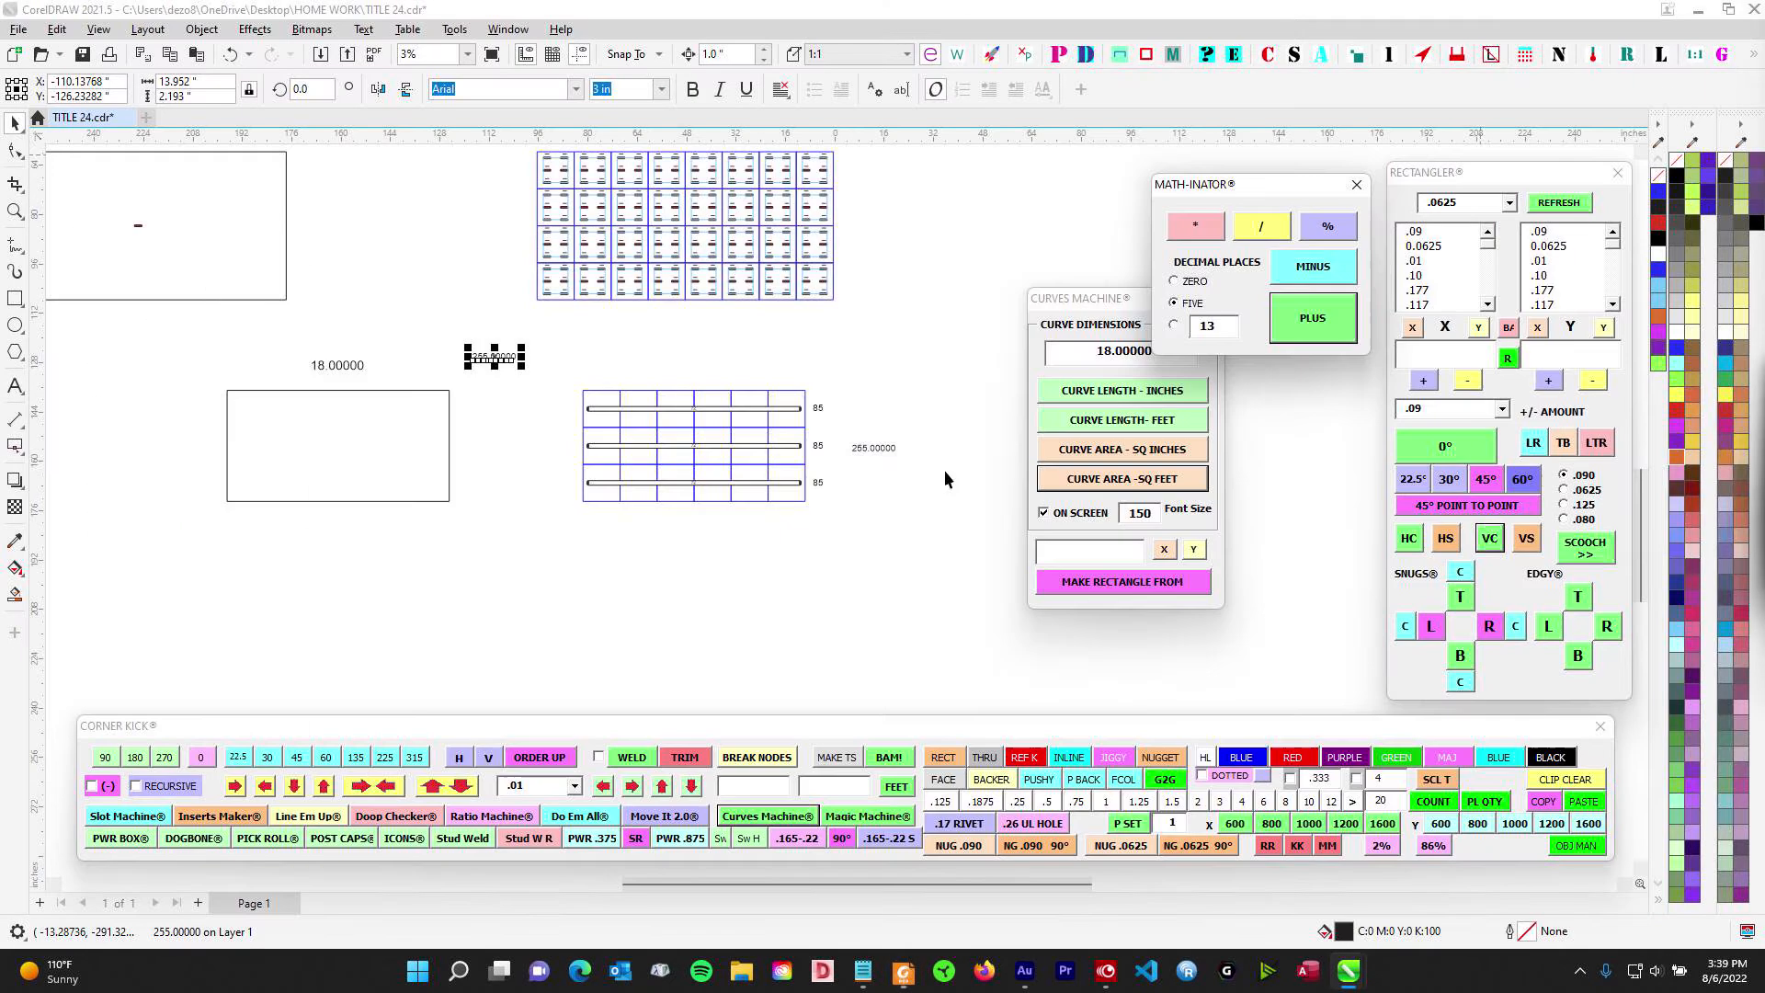
# - Divide the 255 wattage by the 18 ft² area with MATH-INATOR and place the quotient between the empty rectangle and the lamp grid
pyautogui.moveTo(911, 465); pyautogui.dragTo(916, 469)
pyautogui.moveTo(299, 341); pyautogui.dragTo(544, 386)
pyautogui.click(1258, 229)
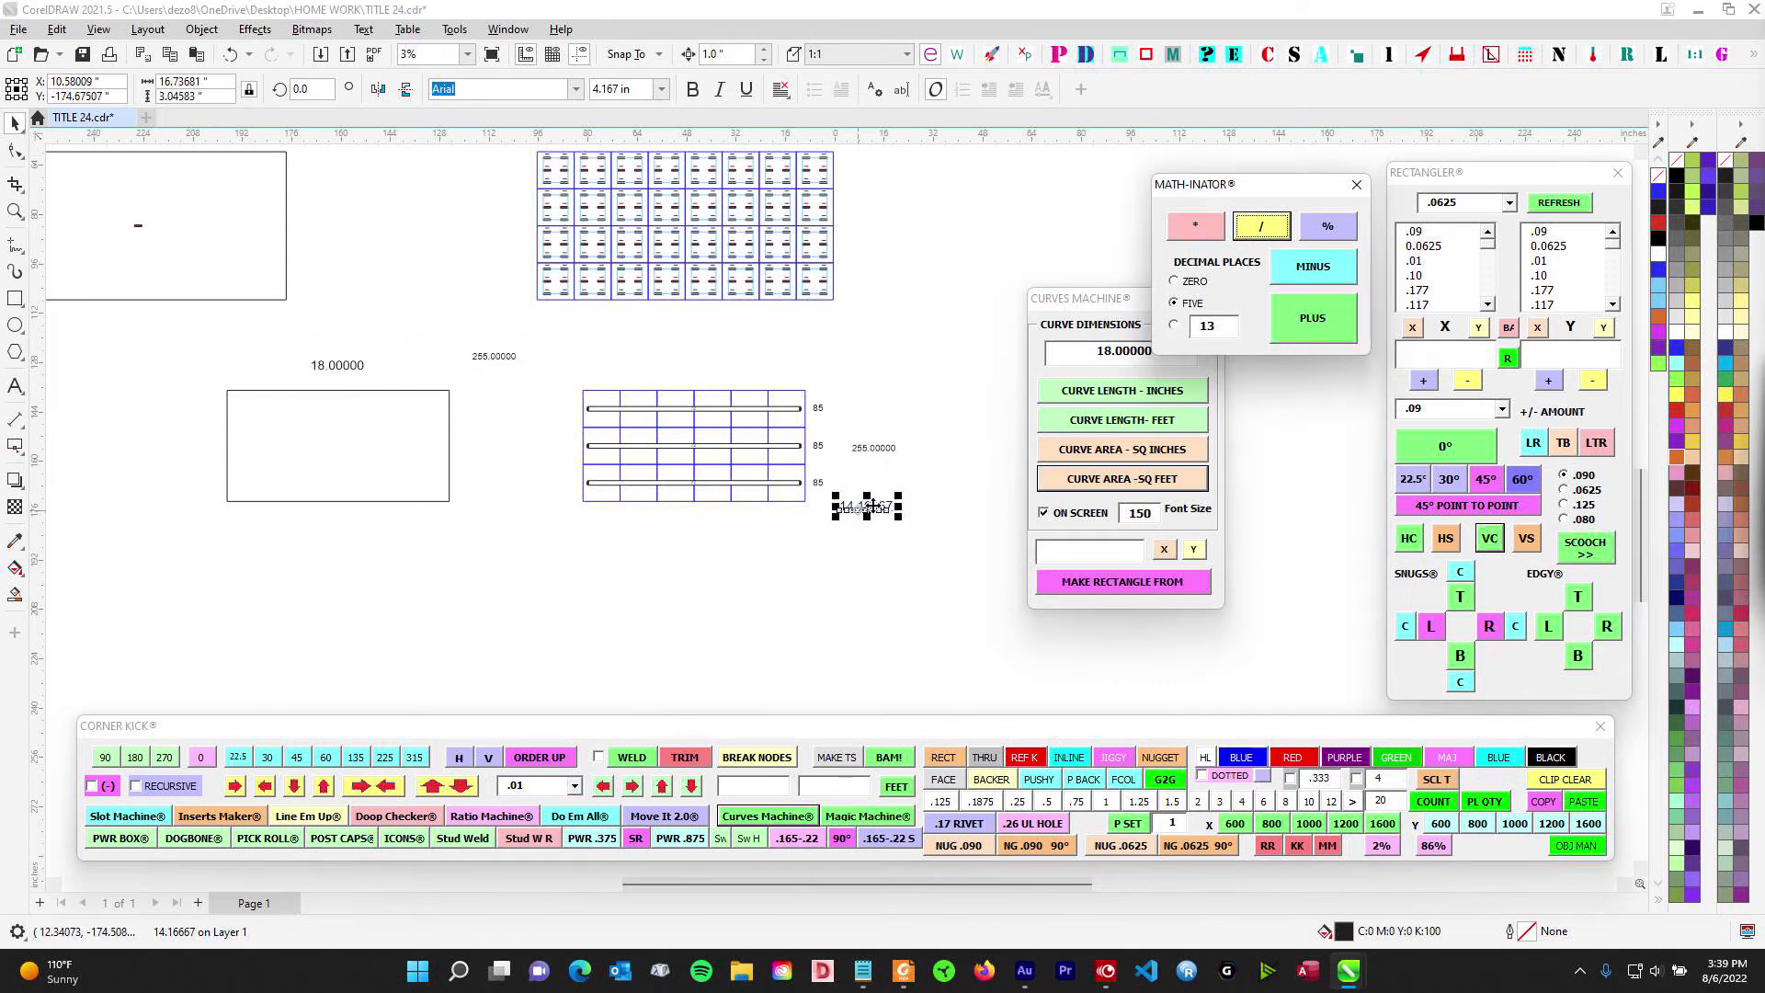
pyautogui.moveTo(859, 506); pyautogui.dragTo(536, 444)
pyautogui.scroll(4, 487, 386)
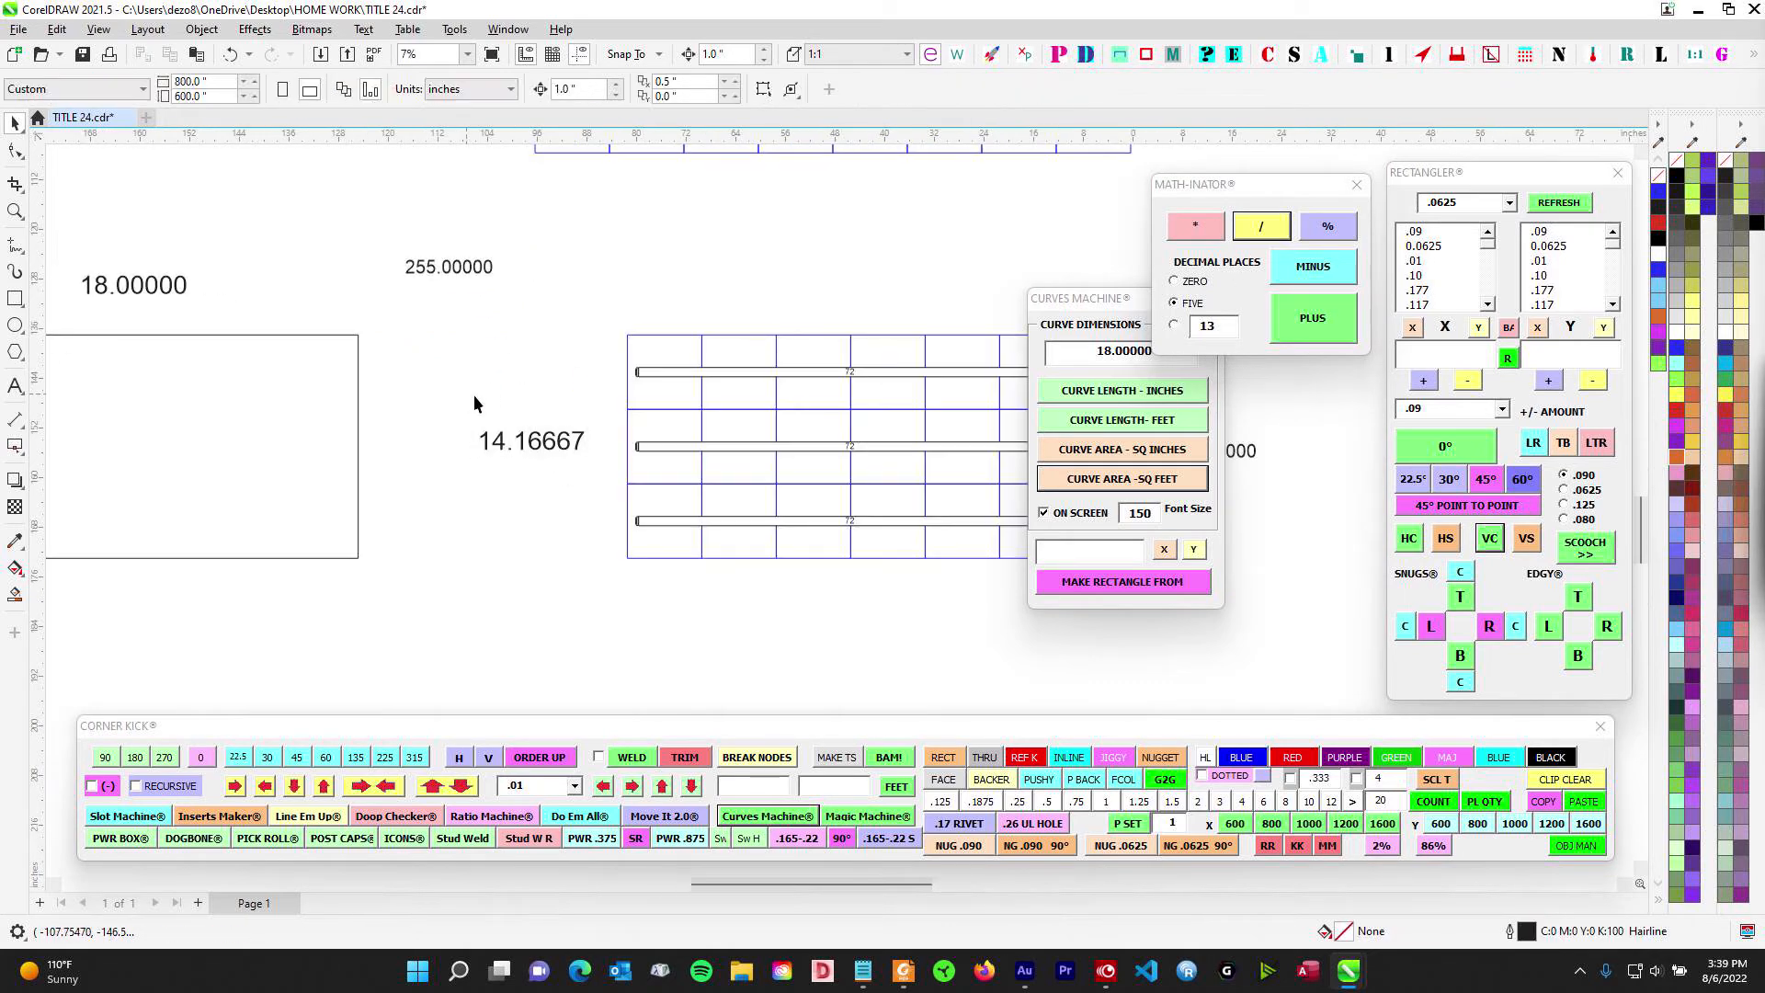
# - Check the quotient against the allowed density in table F in Foxit PDF Reader, and return to CorelDRAW
pyautogui.moveTo(446, 405); pyautogui.dragTo(674, 517)
pyautogui.click(903, 970)
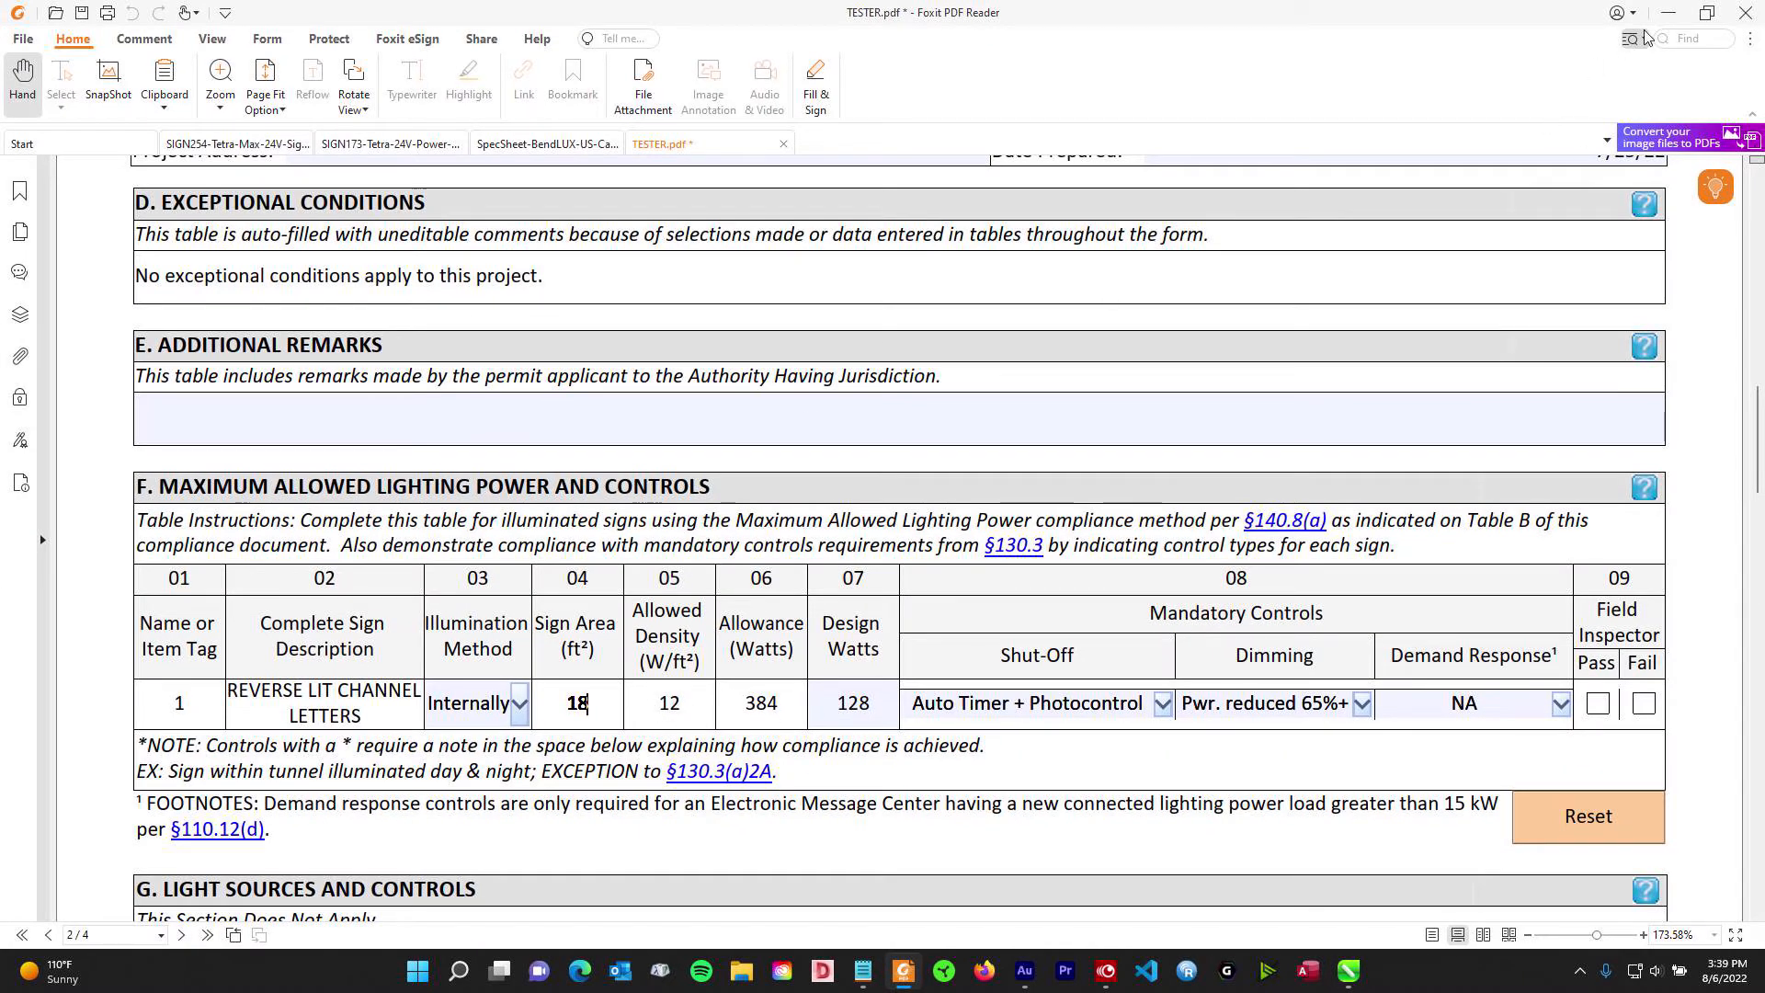
pyautogui.hotkey('alt', 'Tab')
pyautogui.click(504, 523)
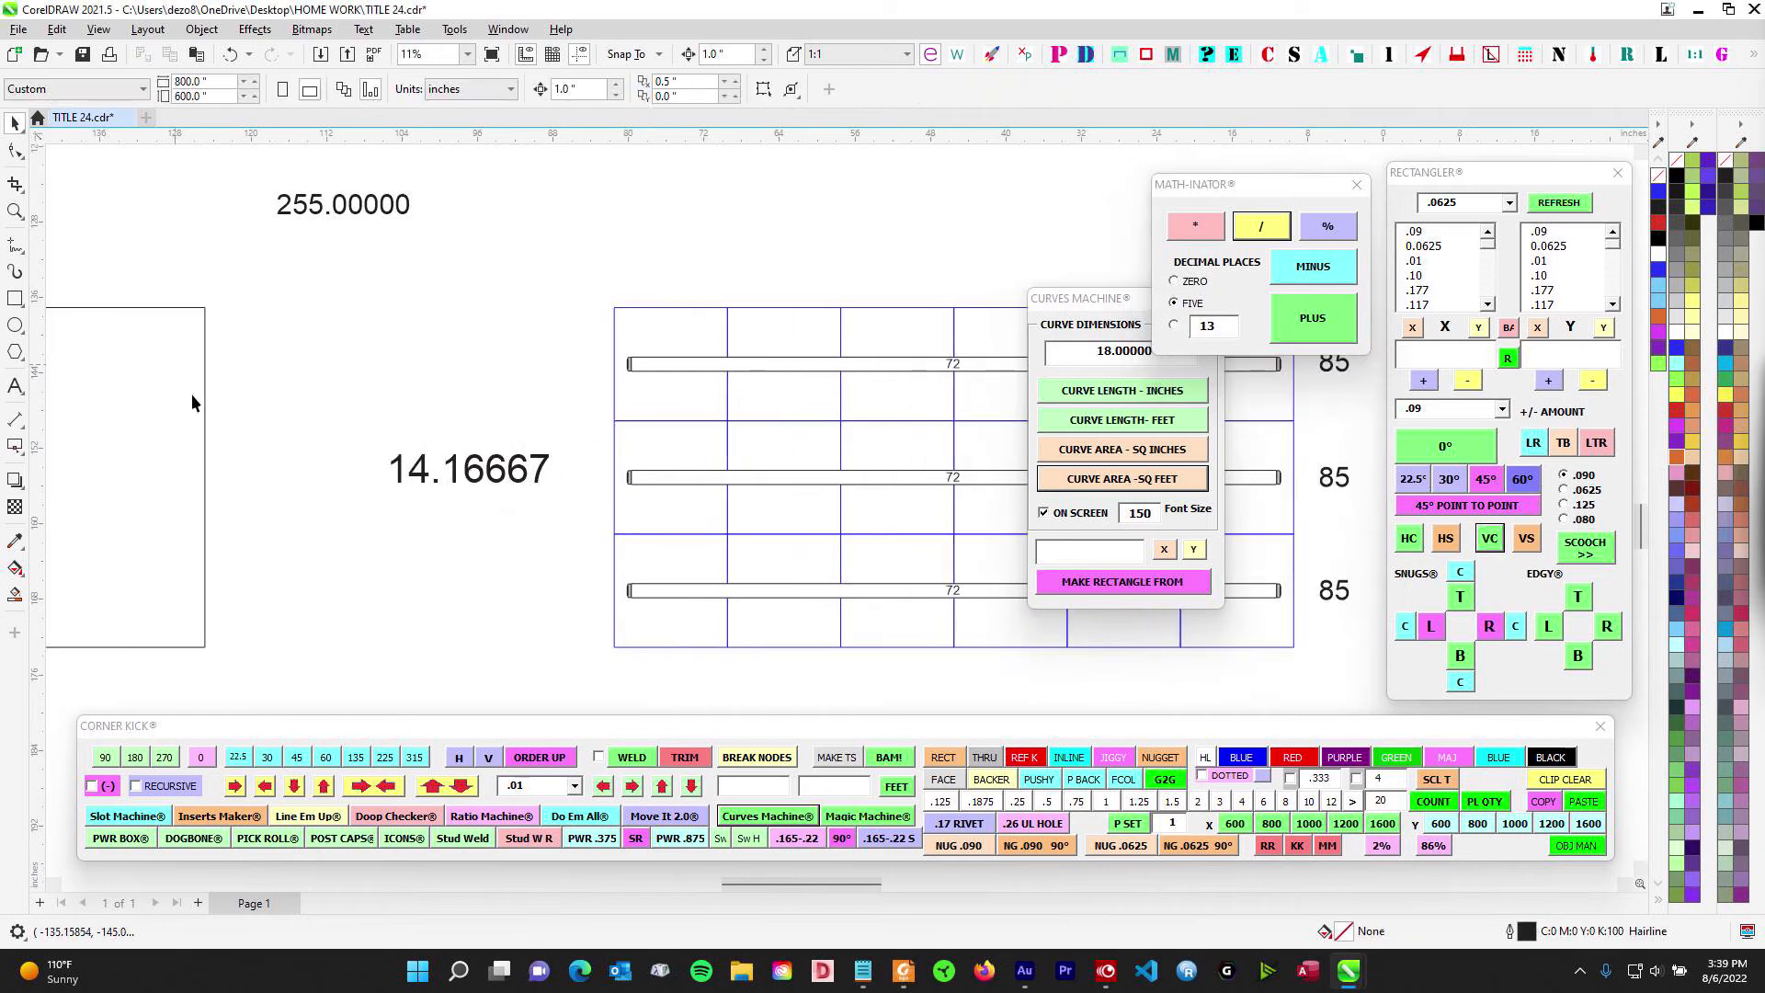
pyautogui.click(552, 451)
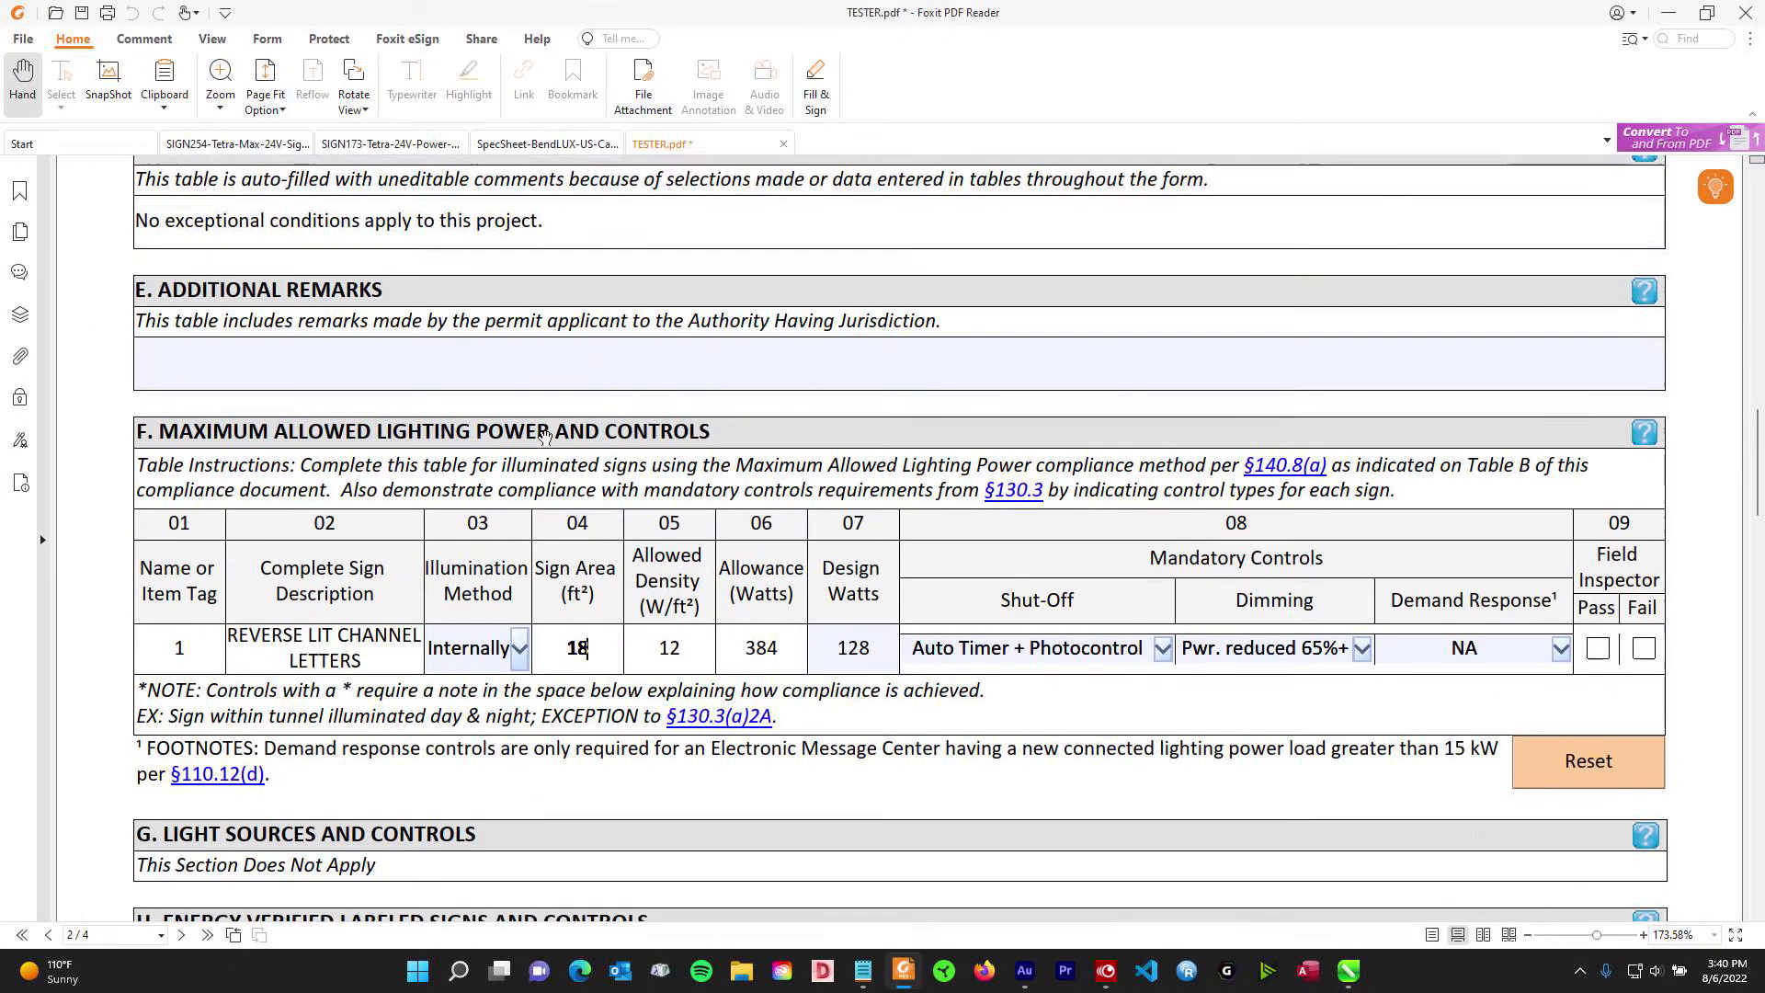
pyautogui.hotkey('alt', 'Tab')
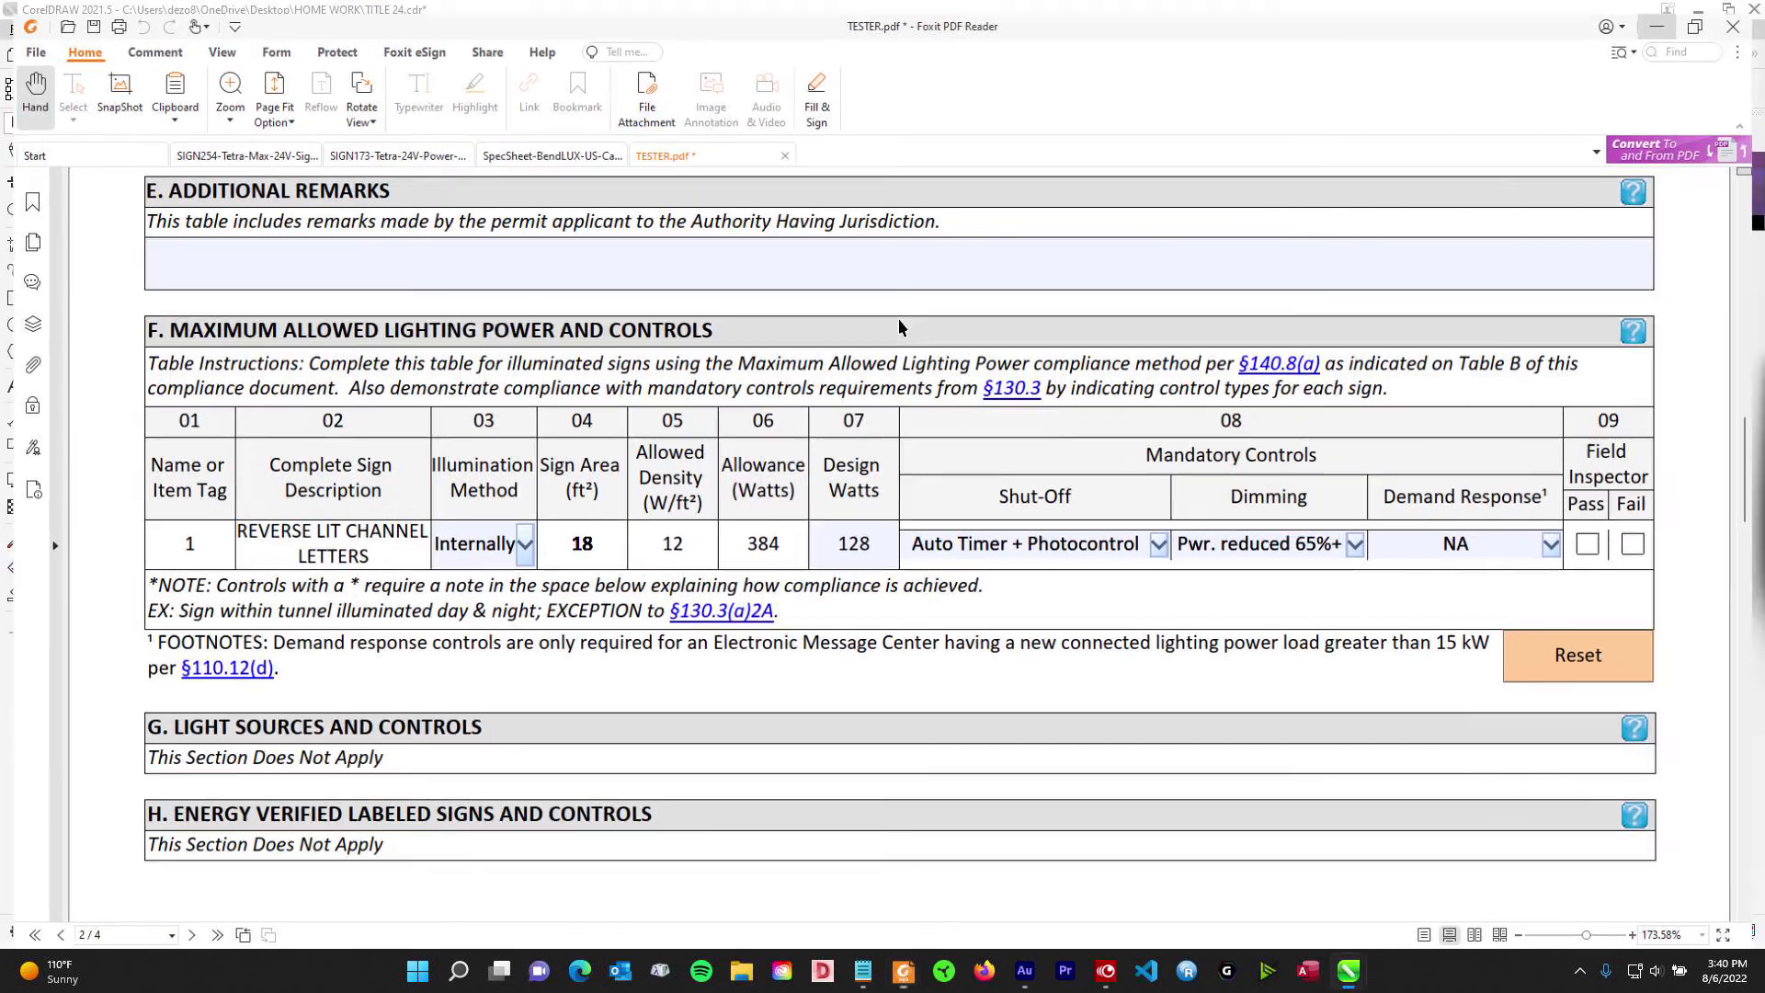
pyautogui.hotkey('alt', 'Tab')
# - Delete the middle lamp and its 85 label from the three-lamp grid
pyautogui.scroll(-4, 423, 382)
pyautogui.click(516, 245)
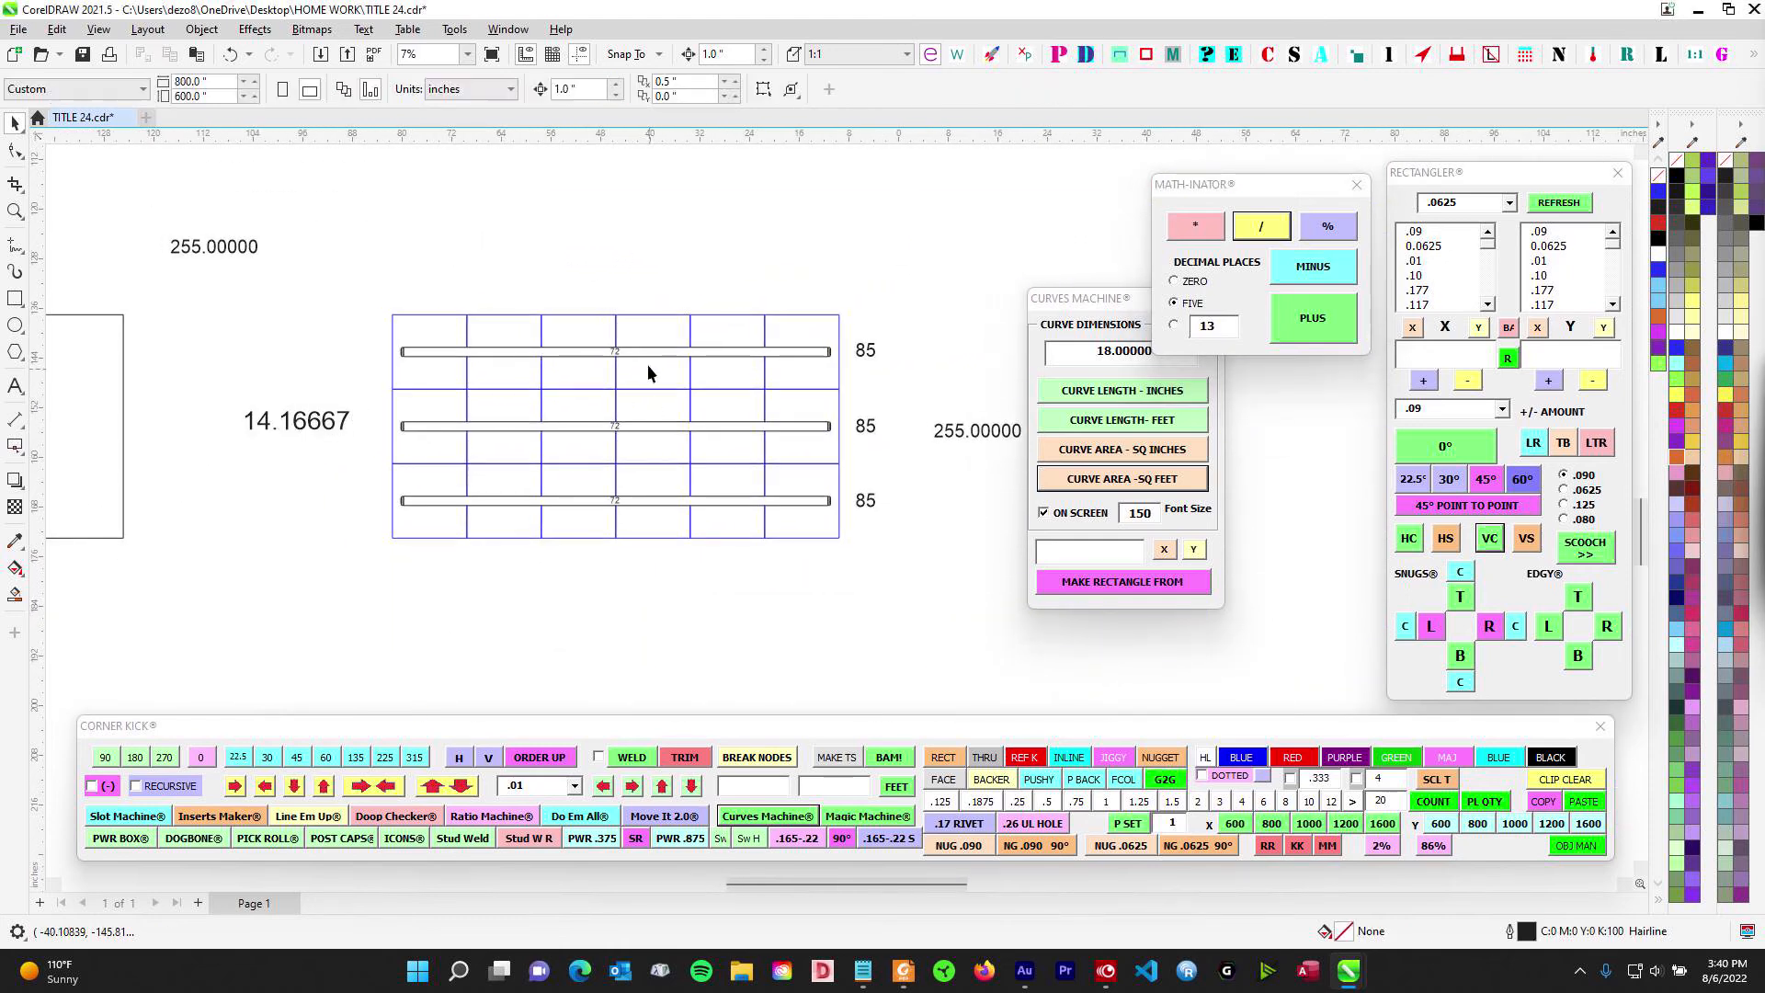
pyautogui.click(669, 426)
pyautogui.press('Delete')
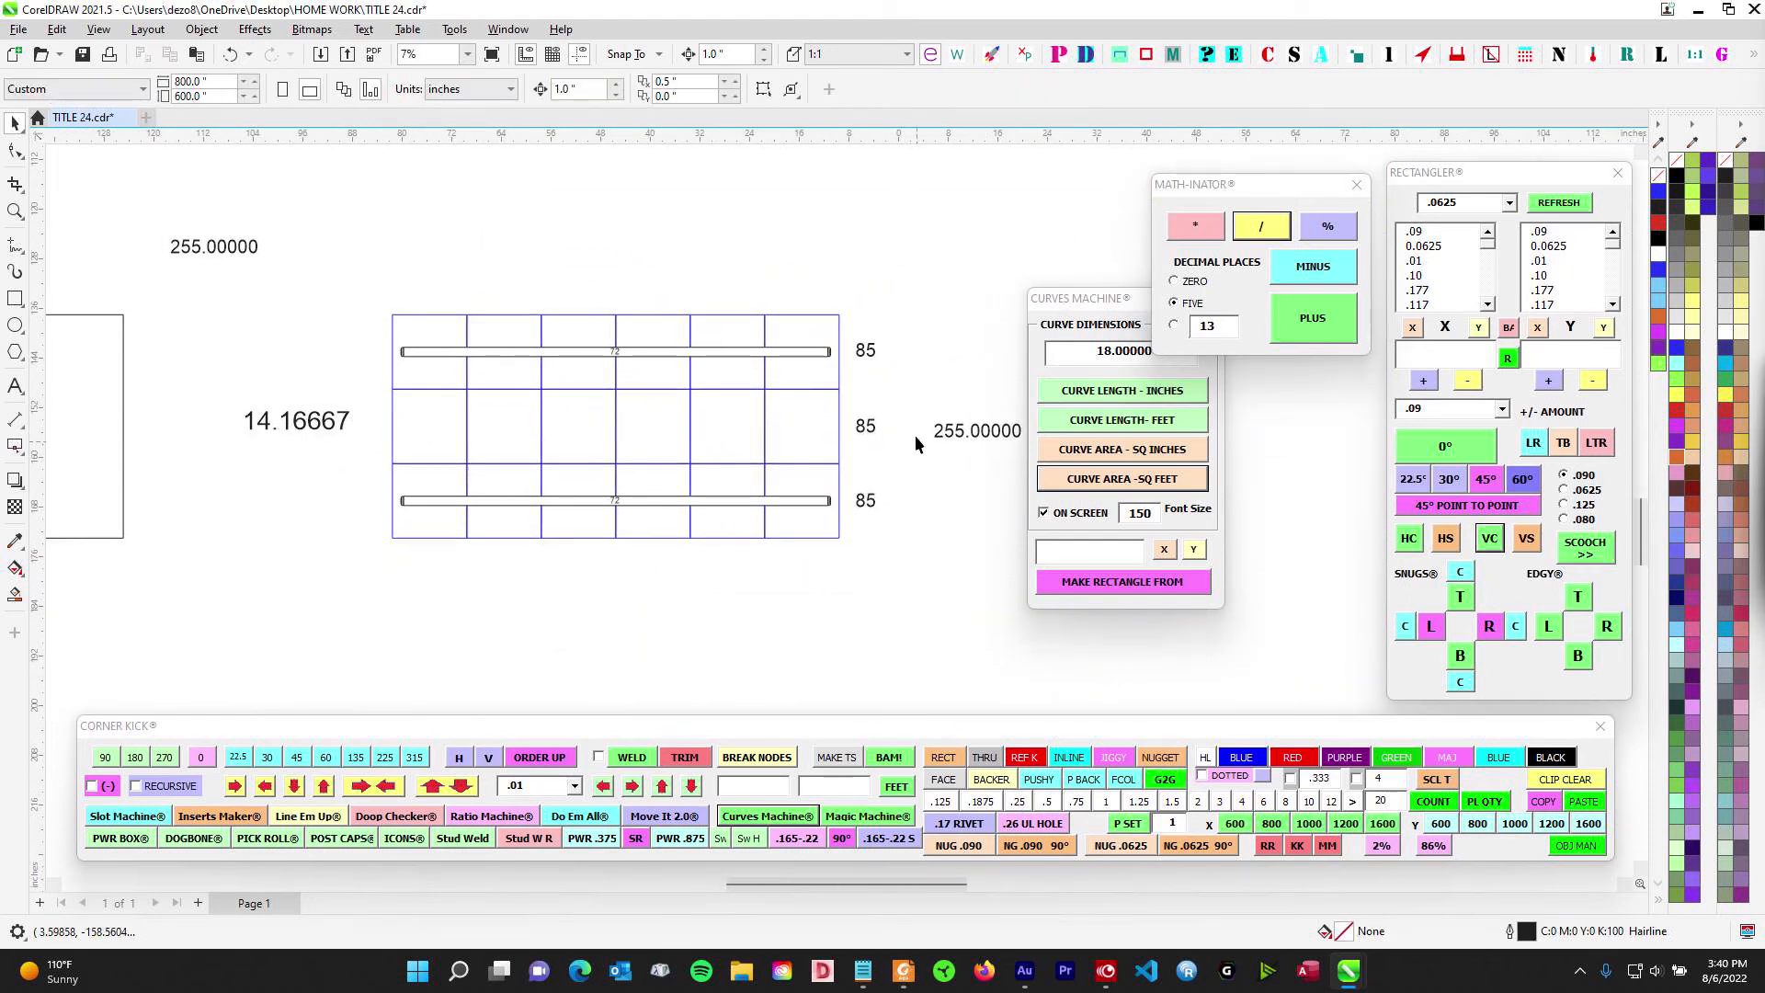
pyautogui.click(855, 440)
pyautogui.press('Delete')
# - Move the upper lamp 4 inches down and the lower lamp 4 inches up within the grid
pyautogui.moveTo(830, 386); pyautogui.dragTo(848, 392)
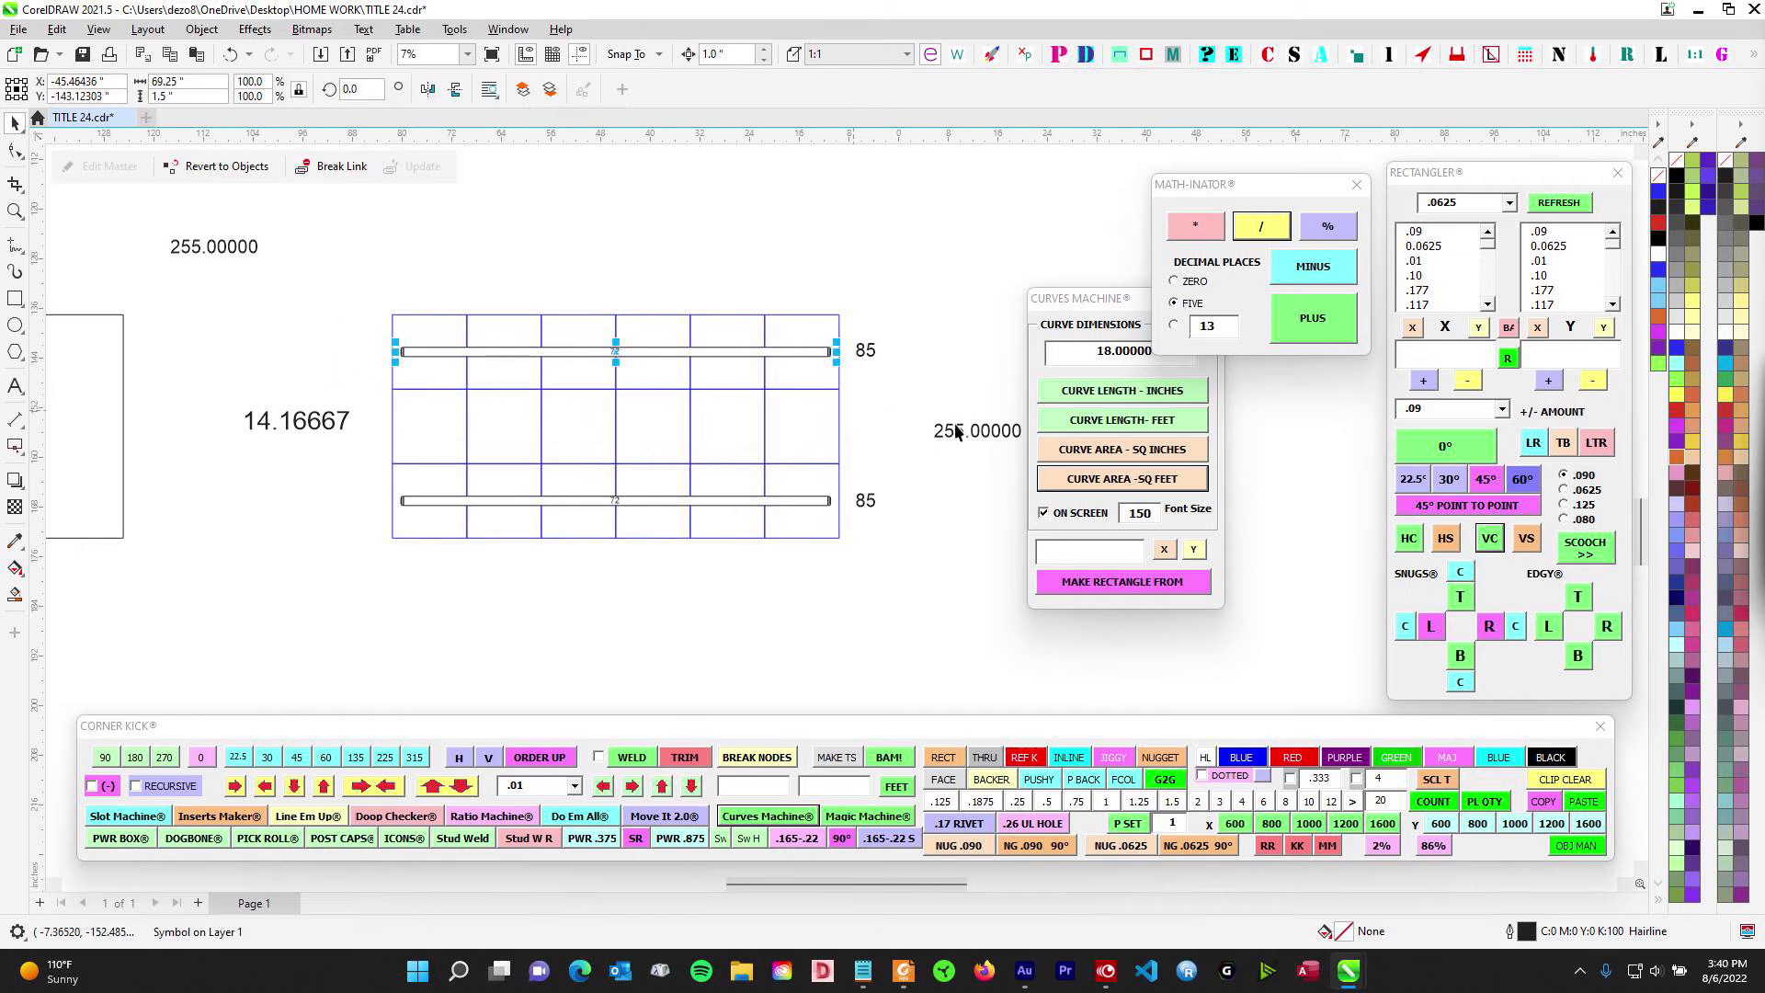
pyautogui.press('Down')
pyautogui.press('Down')
pyautogui.press('Down')
pyautogui.press('Down')
pyautogui.moveTo(358, 487); pyautogui.dragTo(651, 507)
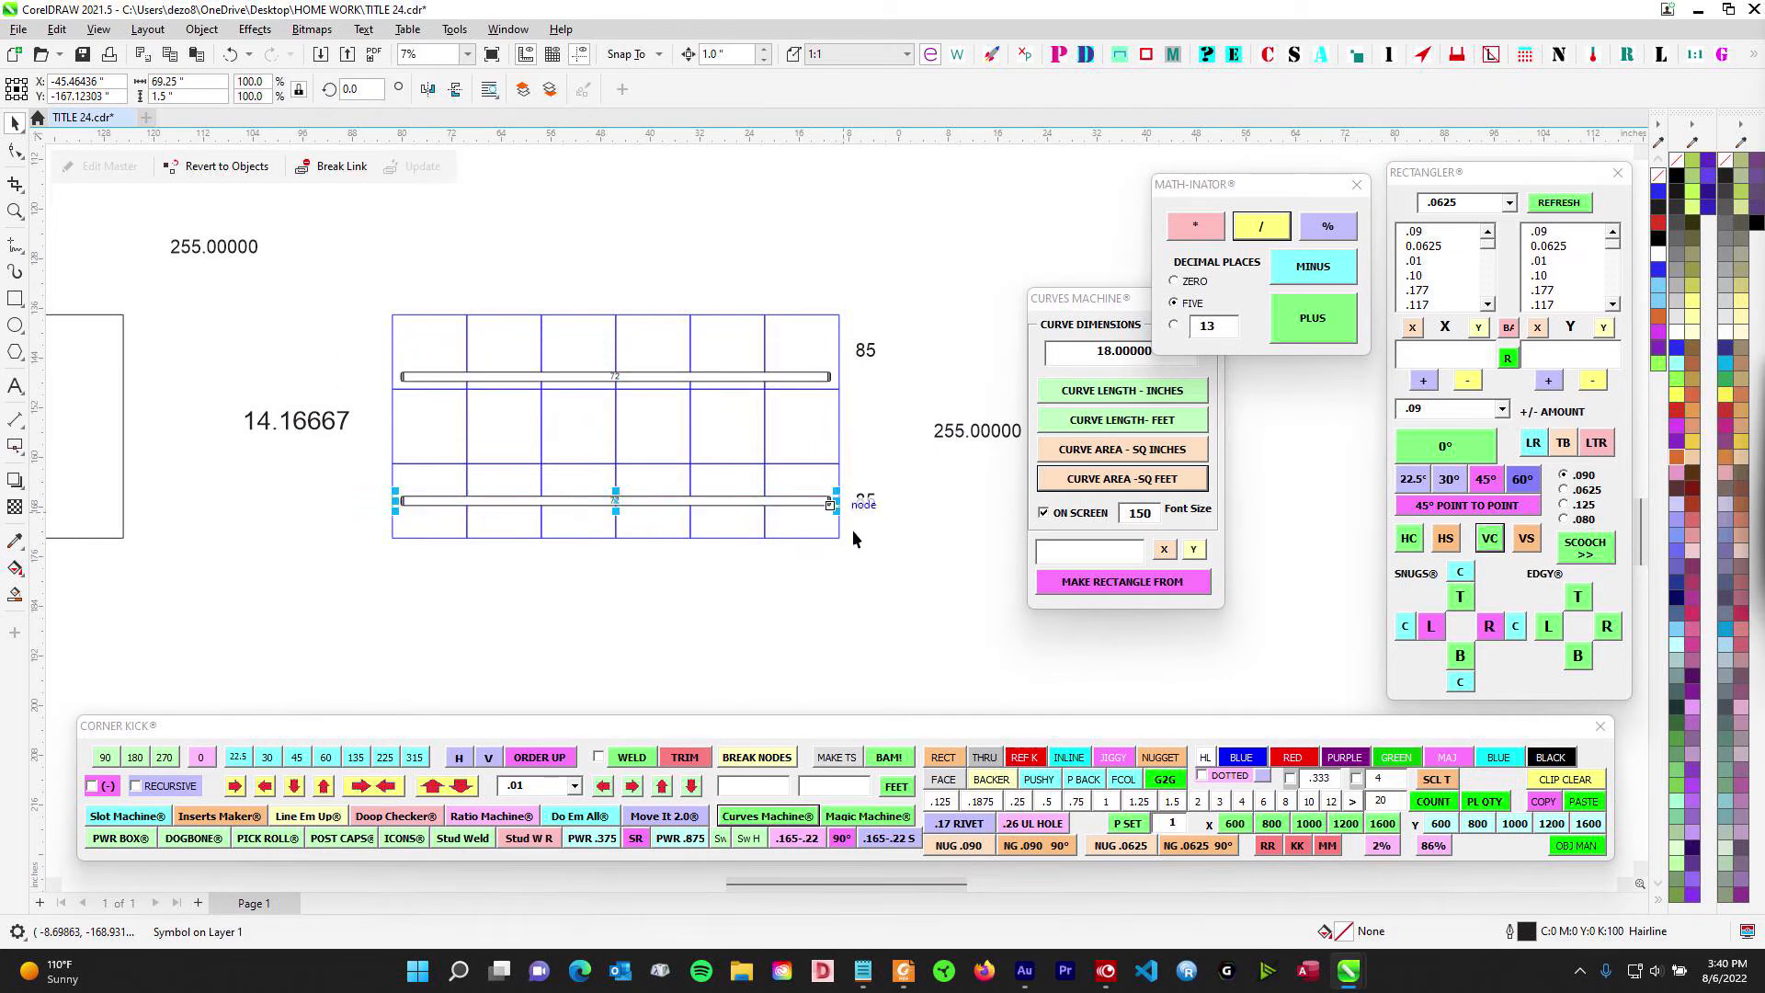
pyautogui.press('Up')
pyautogui.press('Up')
pyautogui.press('Up')
pyautogui.press('Up')
# - Add the two remaining 85 labels together with MATH-INATOR
pyautogui.moveTo(883, 414); pyautogui.dragTo(777, 391)
pyautogui.moveTo(779, 296); pyautogui.dragTo(743, 502)
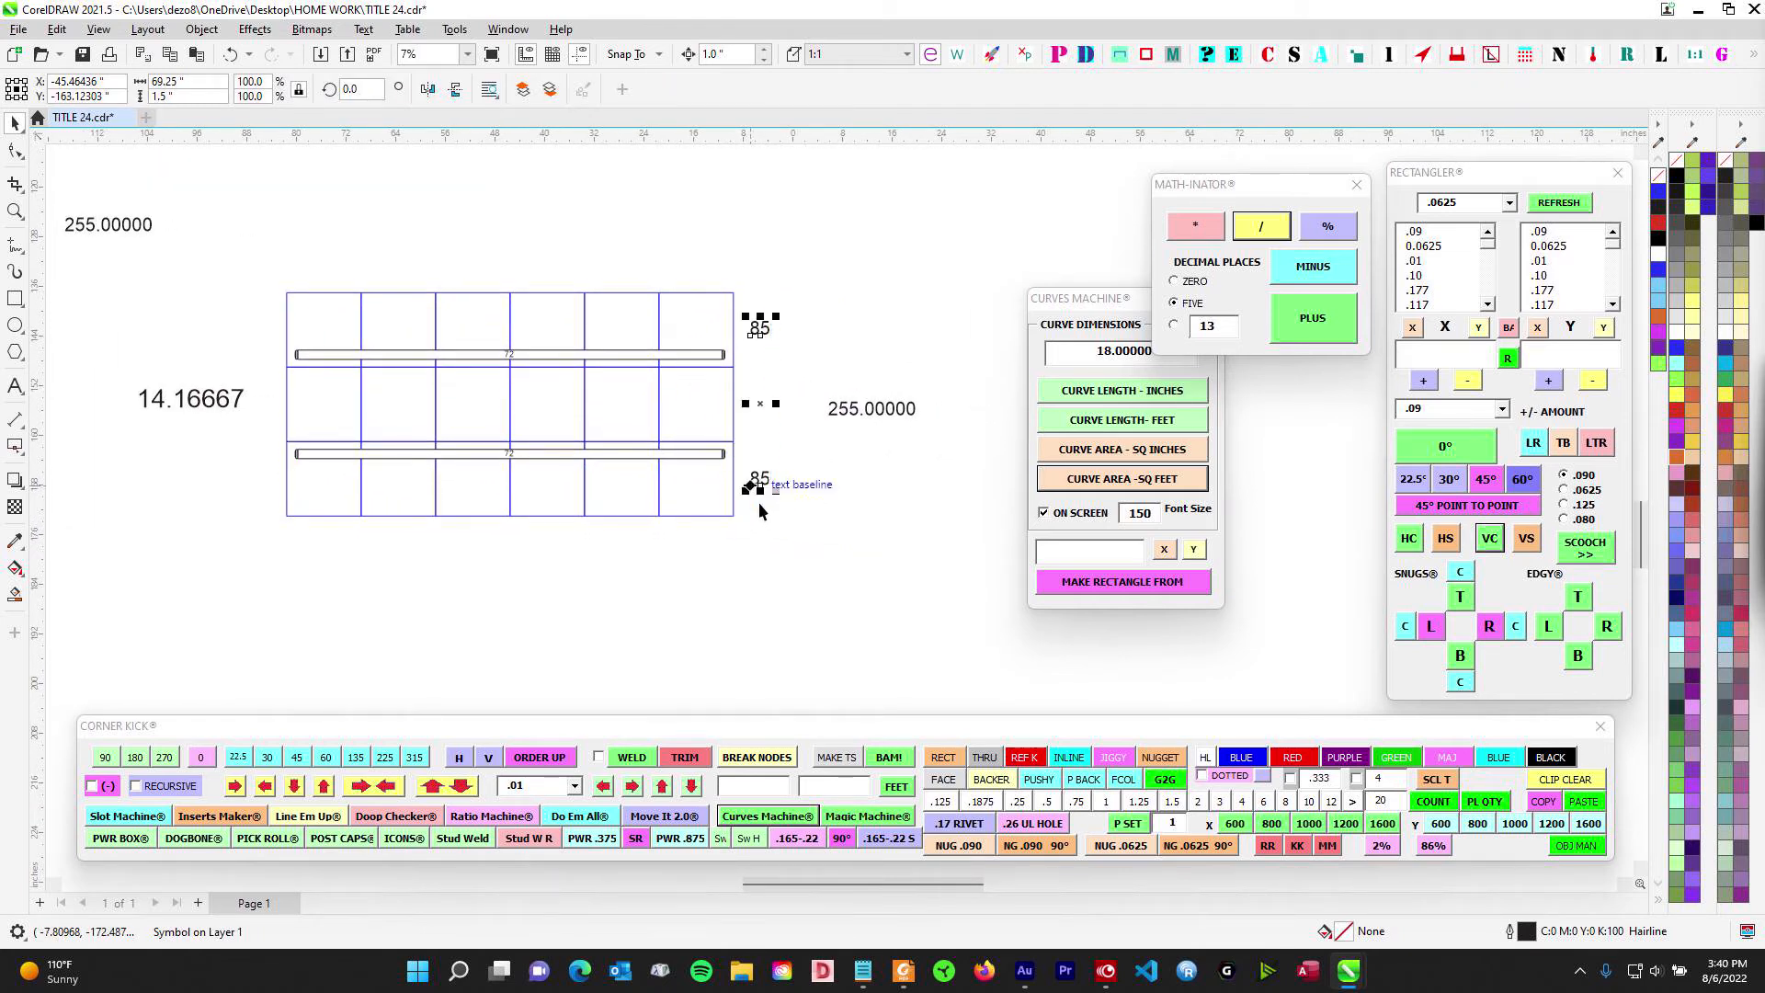
pyautogui.click(1309, 326)
# - Divide the two-lamp wattage by the 18 ft² area with MATH-INATOR and place the quotient below the three-lamp quotient
pyautogui.moveTo(288, 438); pyautogui.dragTo(825, 549)
pyautogui.keyDown('shift'); pyautogui.click(329, 354); pyautogui.keyUp('shift')
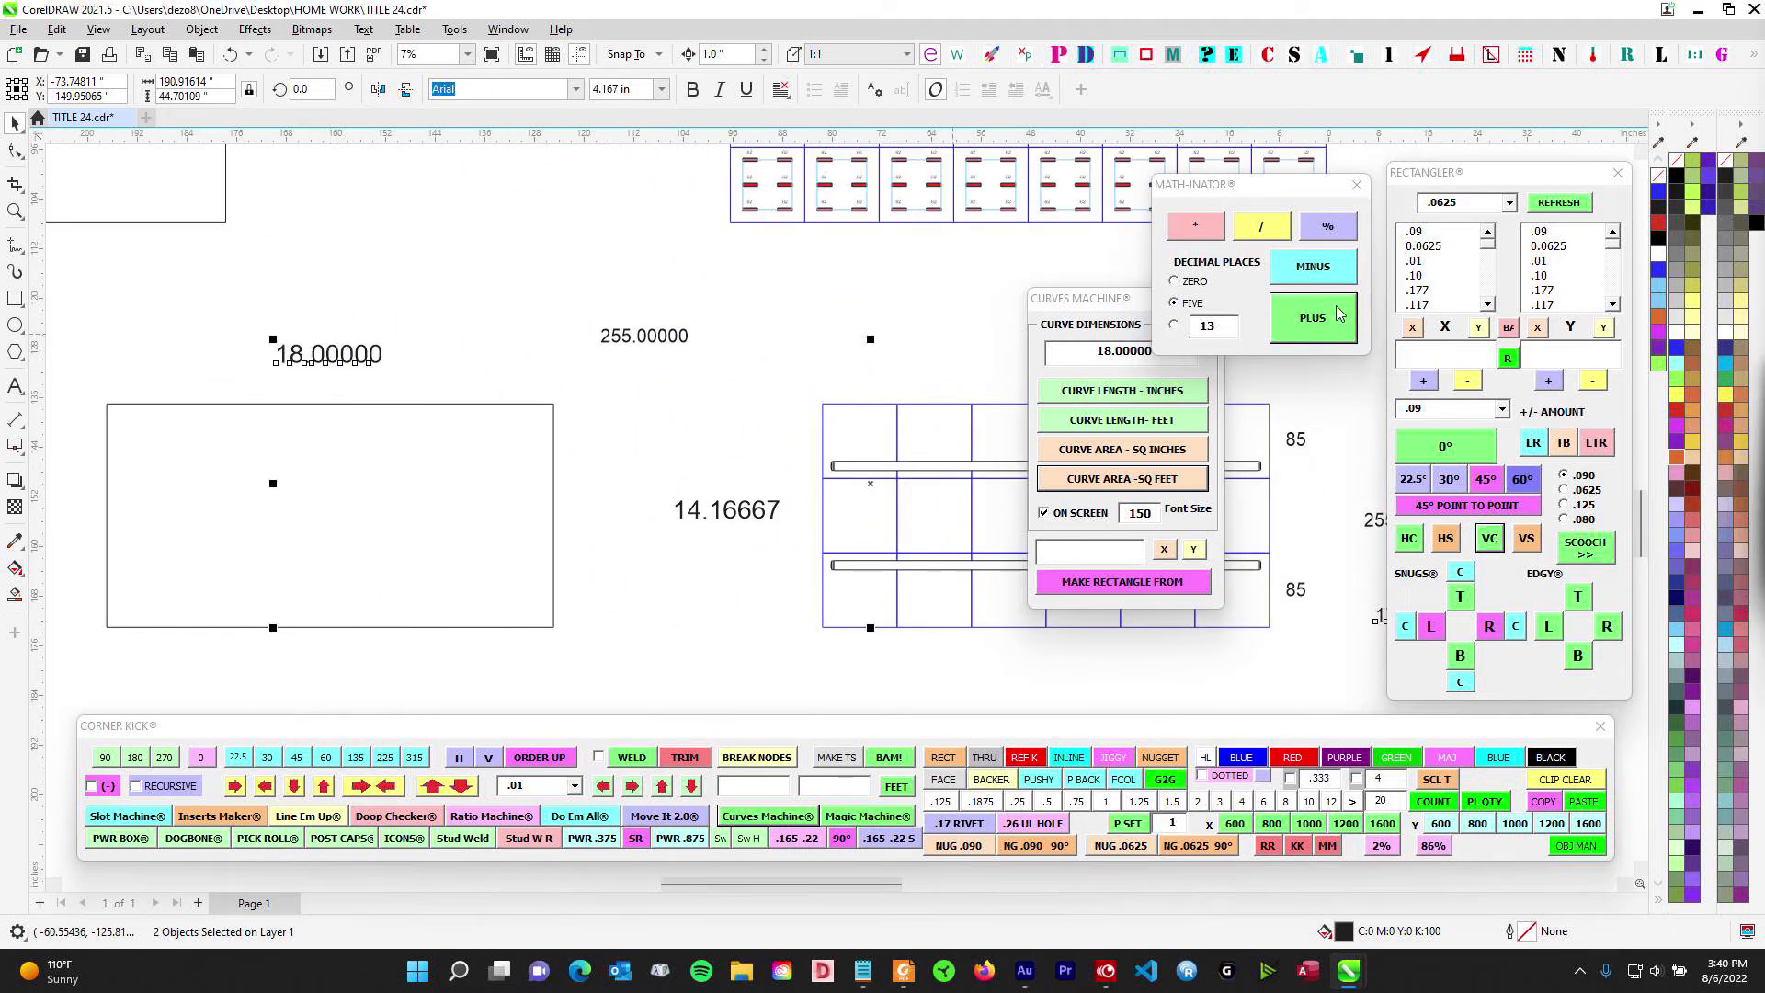
pyautogui.click(1285, 230)
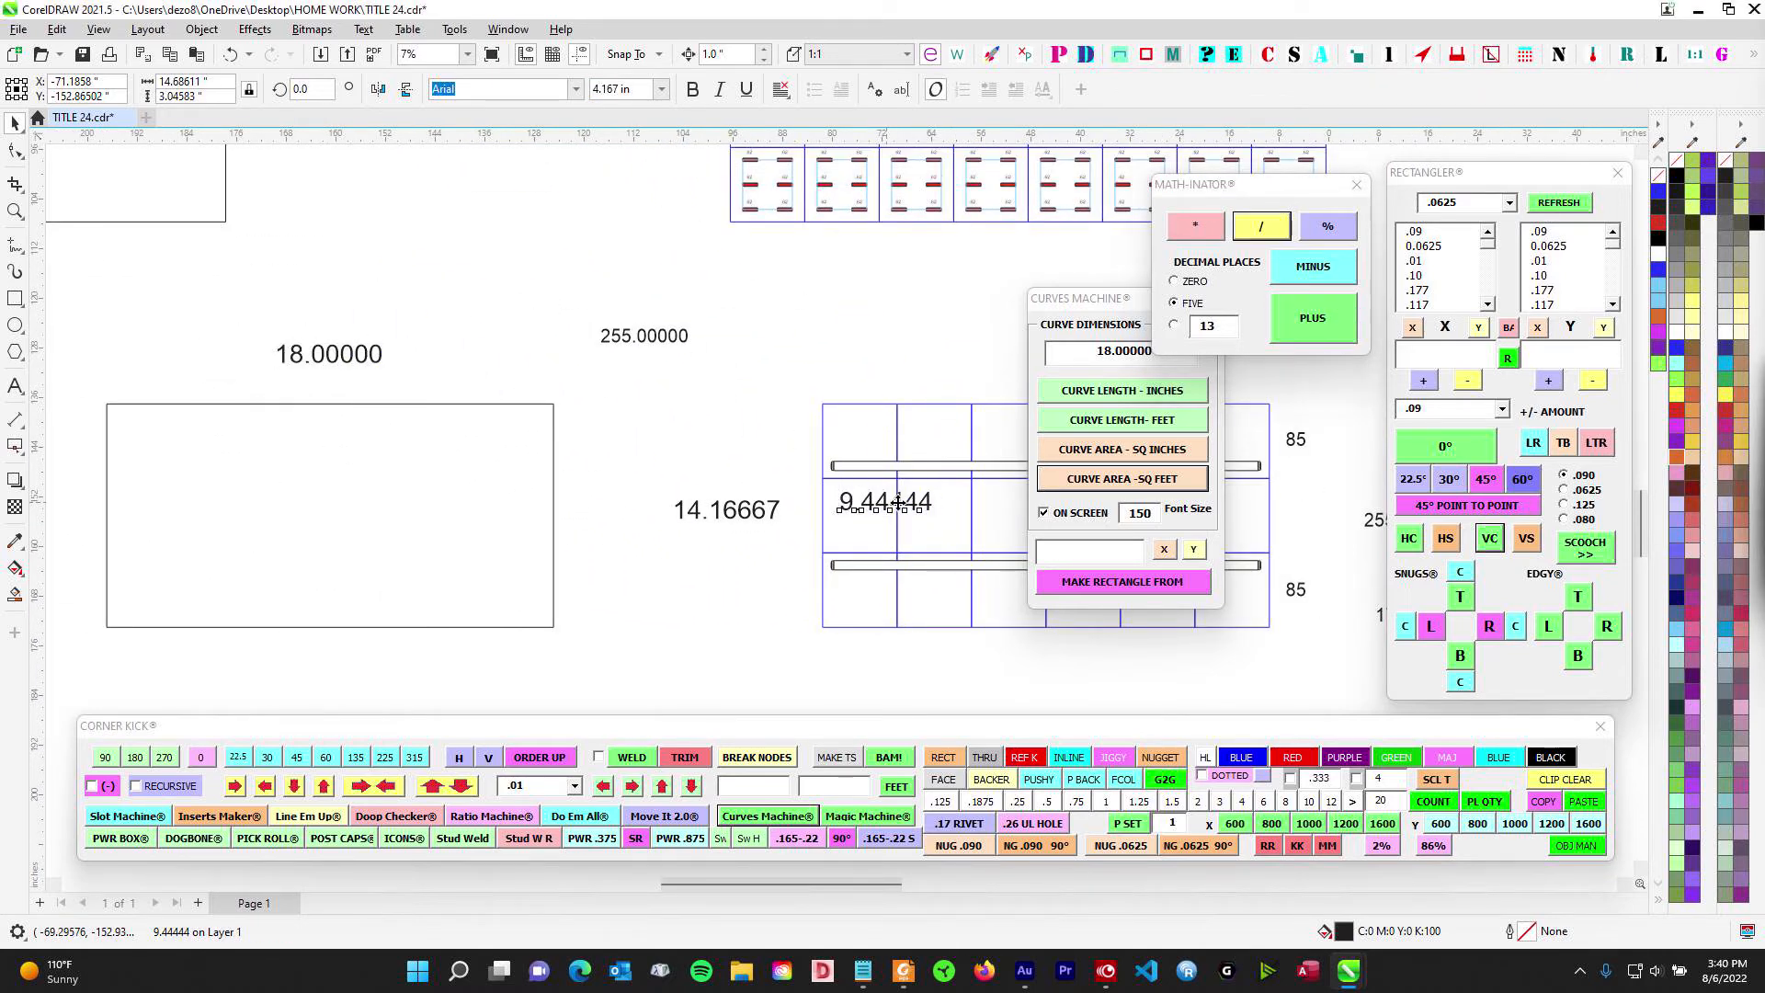
pyautogui.moveTo(875, 512); pyautogui.dragTo(718, 568)
pyautogui.moveTo(732, 619); pyautogui.dragTo(335, 527)
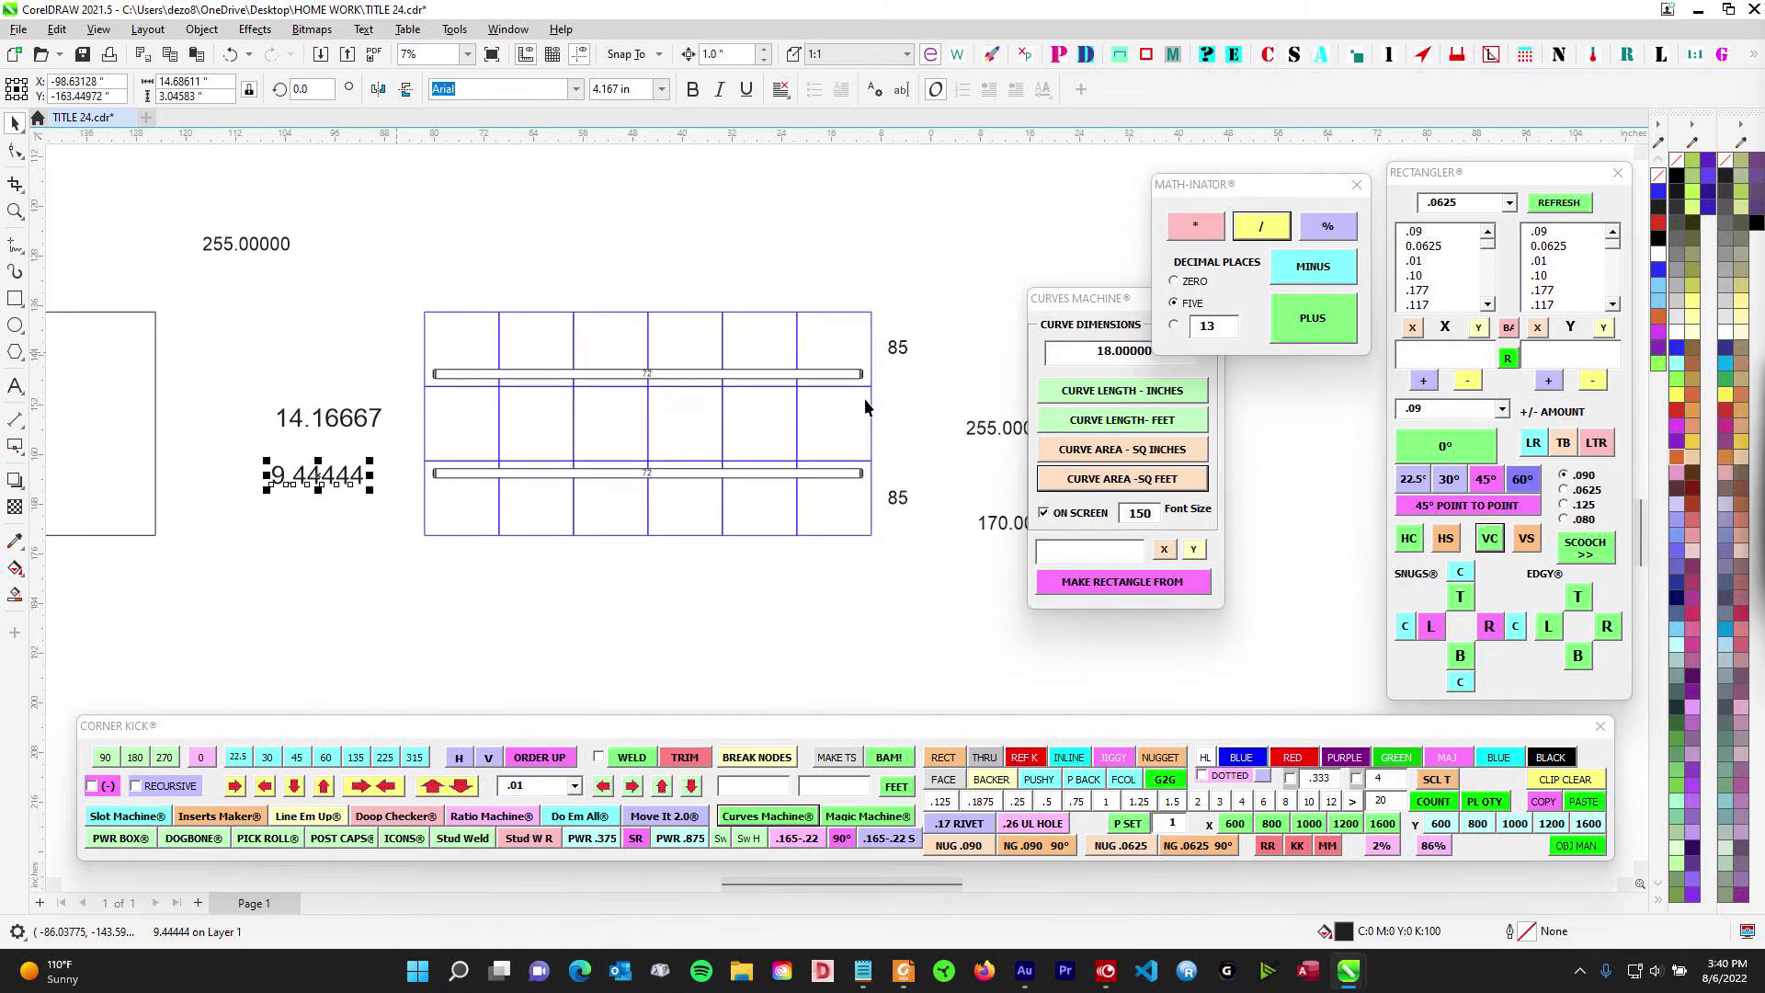
# - Move the two 85 labels vertically so each lines up with its repositioned lamp
pyautogui.moveTo(913, 336); pyautogui.dragTo(937, 444)
pyautogui.press('Down')
pyautogui.press('Down')
pyautogui.press('Down')
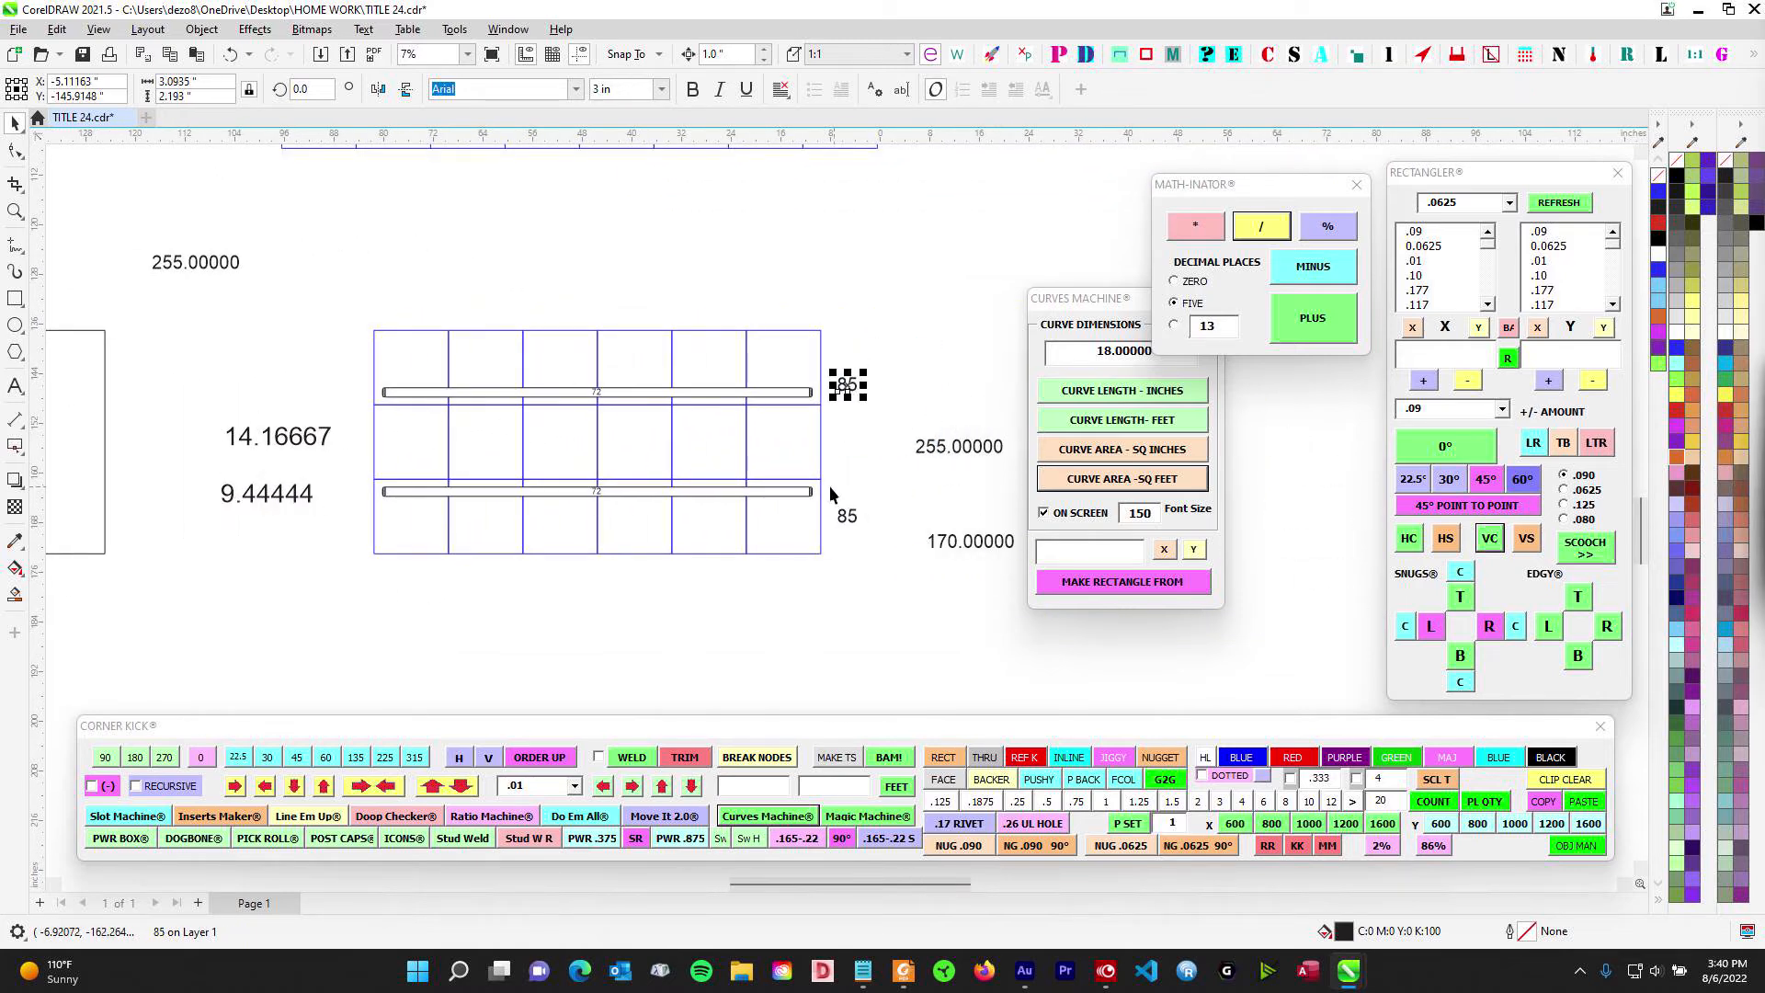
pyautogui.moveTo(829, 486); pyautogui.dragTo(894, 571)
pyautogui.press('Up')
pyautogui.press('Up')
pyautogui.press('Up')
pyautogui.press('Up')
pyautogui.moveTo(896, 389); pyautogui.dragTo(759, 382)
# - Switch to Foxit PDF Reader and set the design watts in table F to 255
pyautogui.click(912, 378)
pyautogui.click(866, 413)
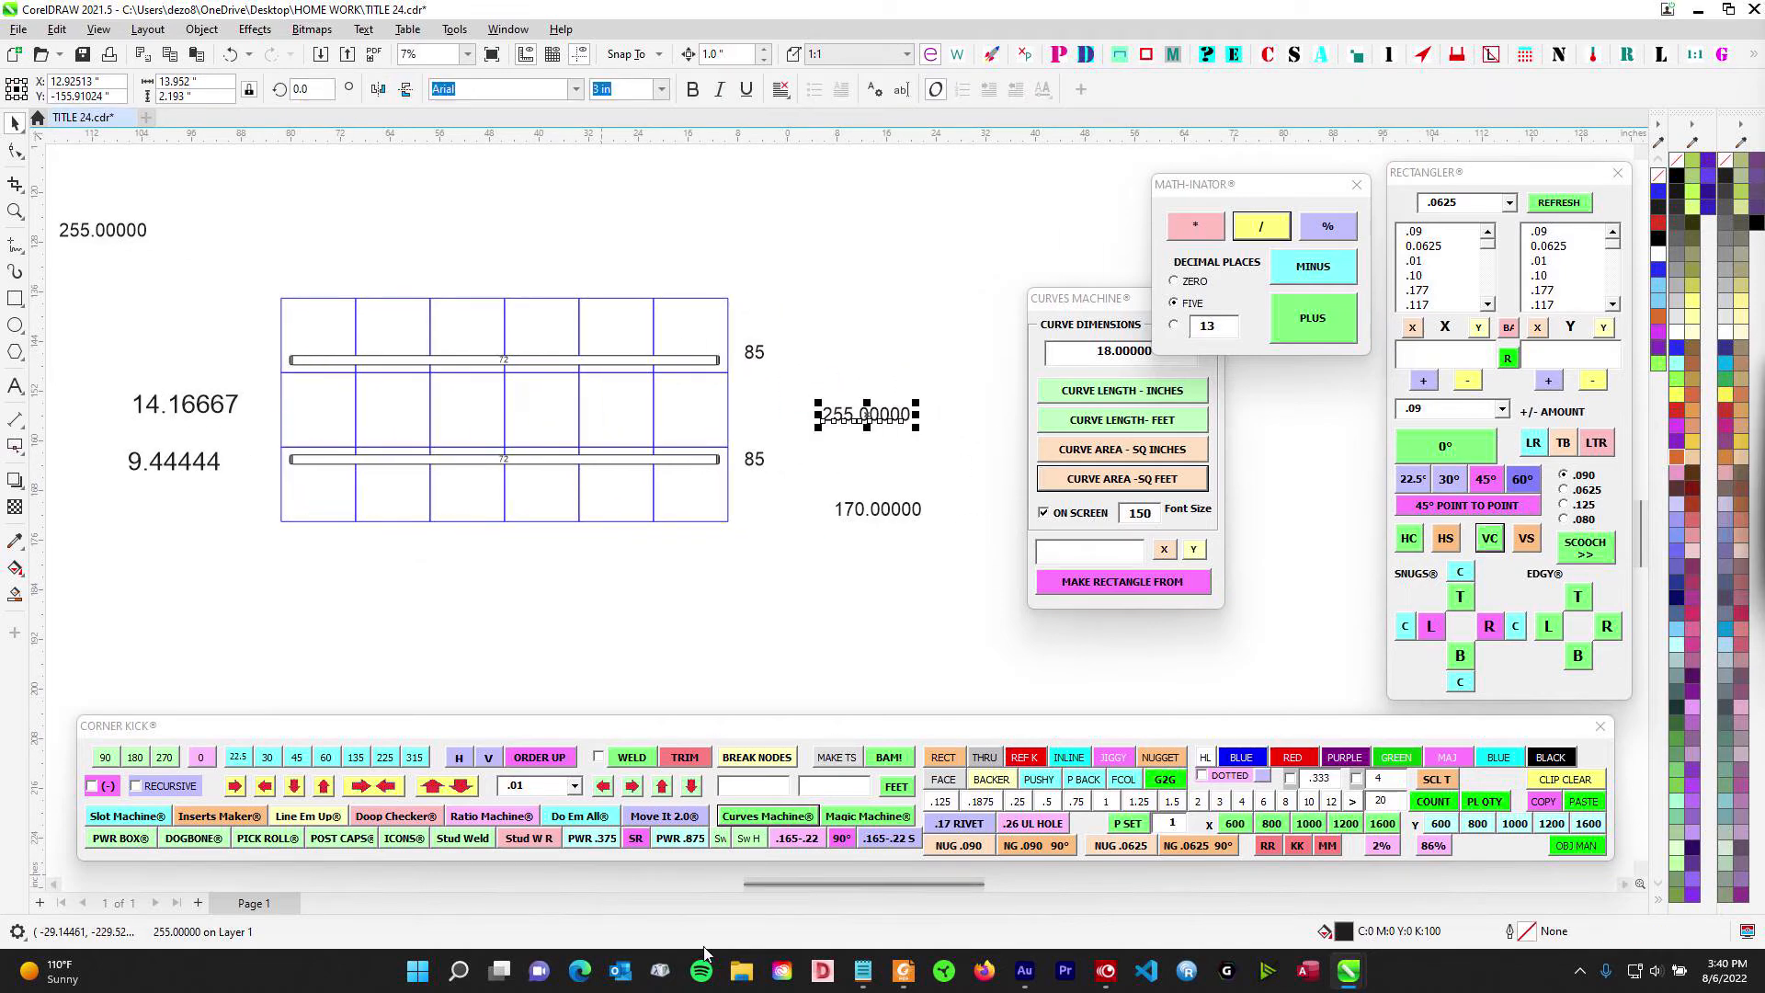
pyautogui.click(903, 971)
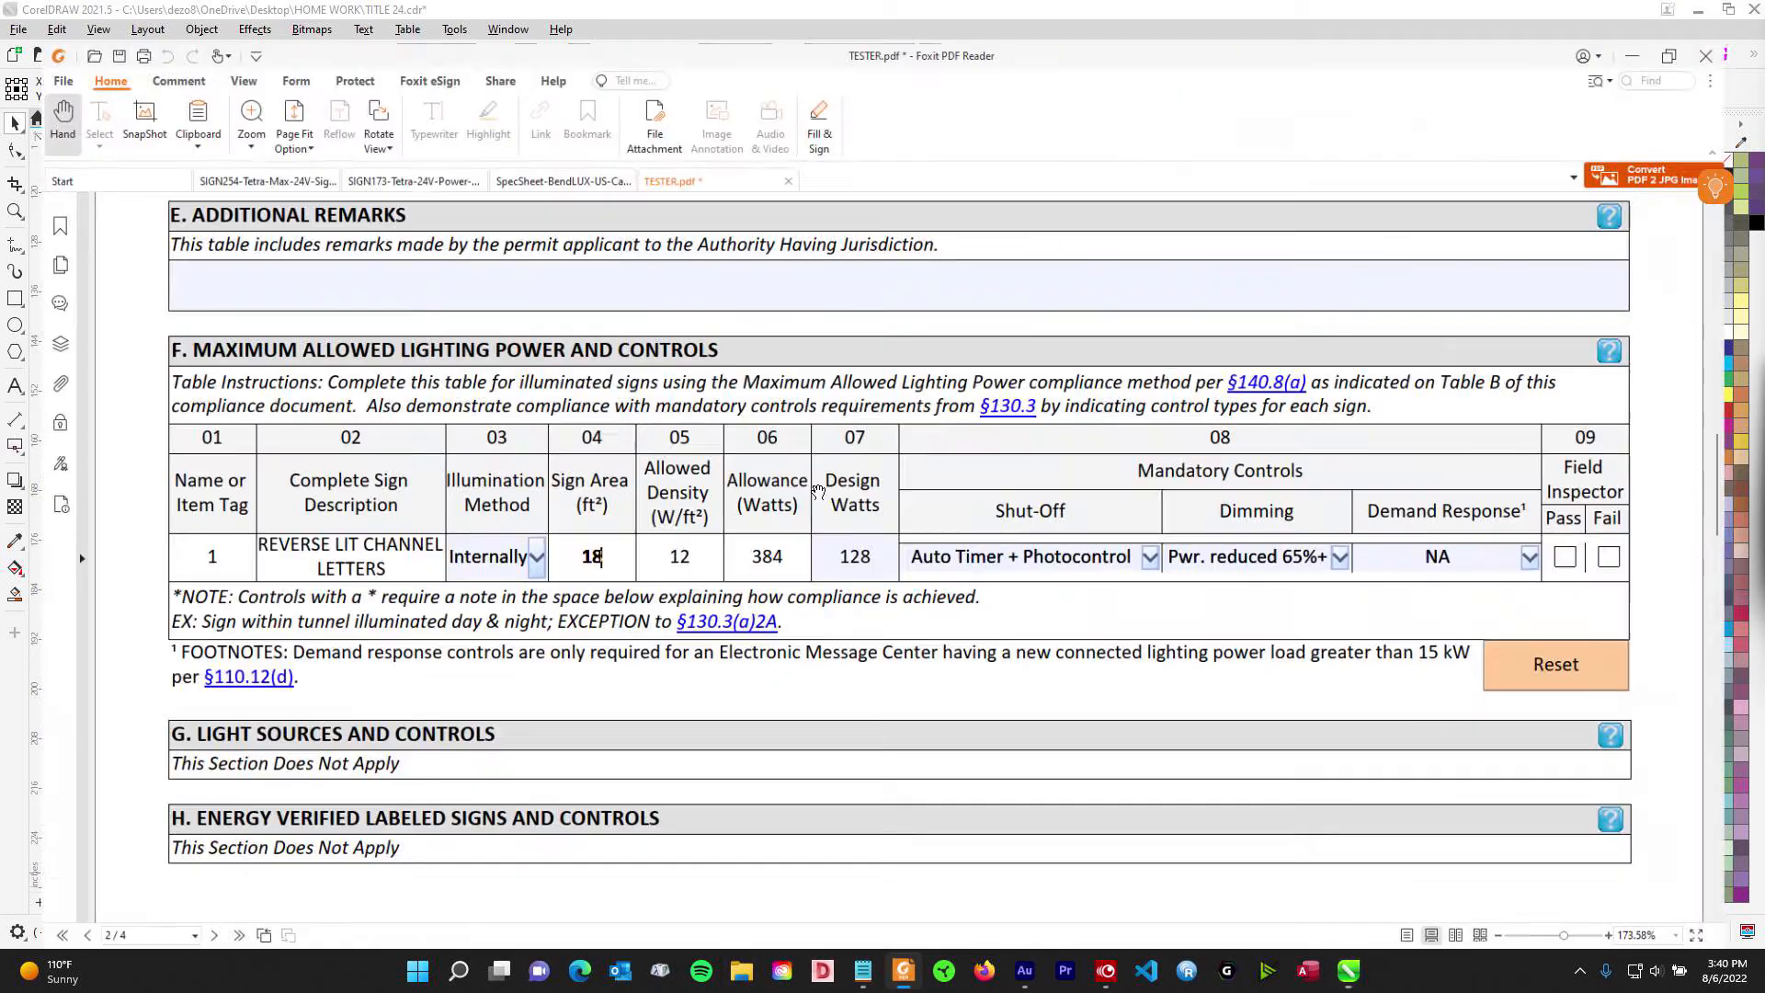
pyautogui.click(872, 535)
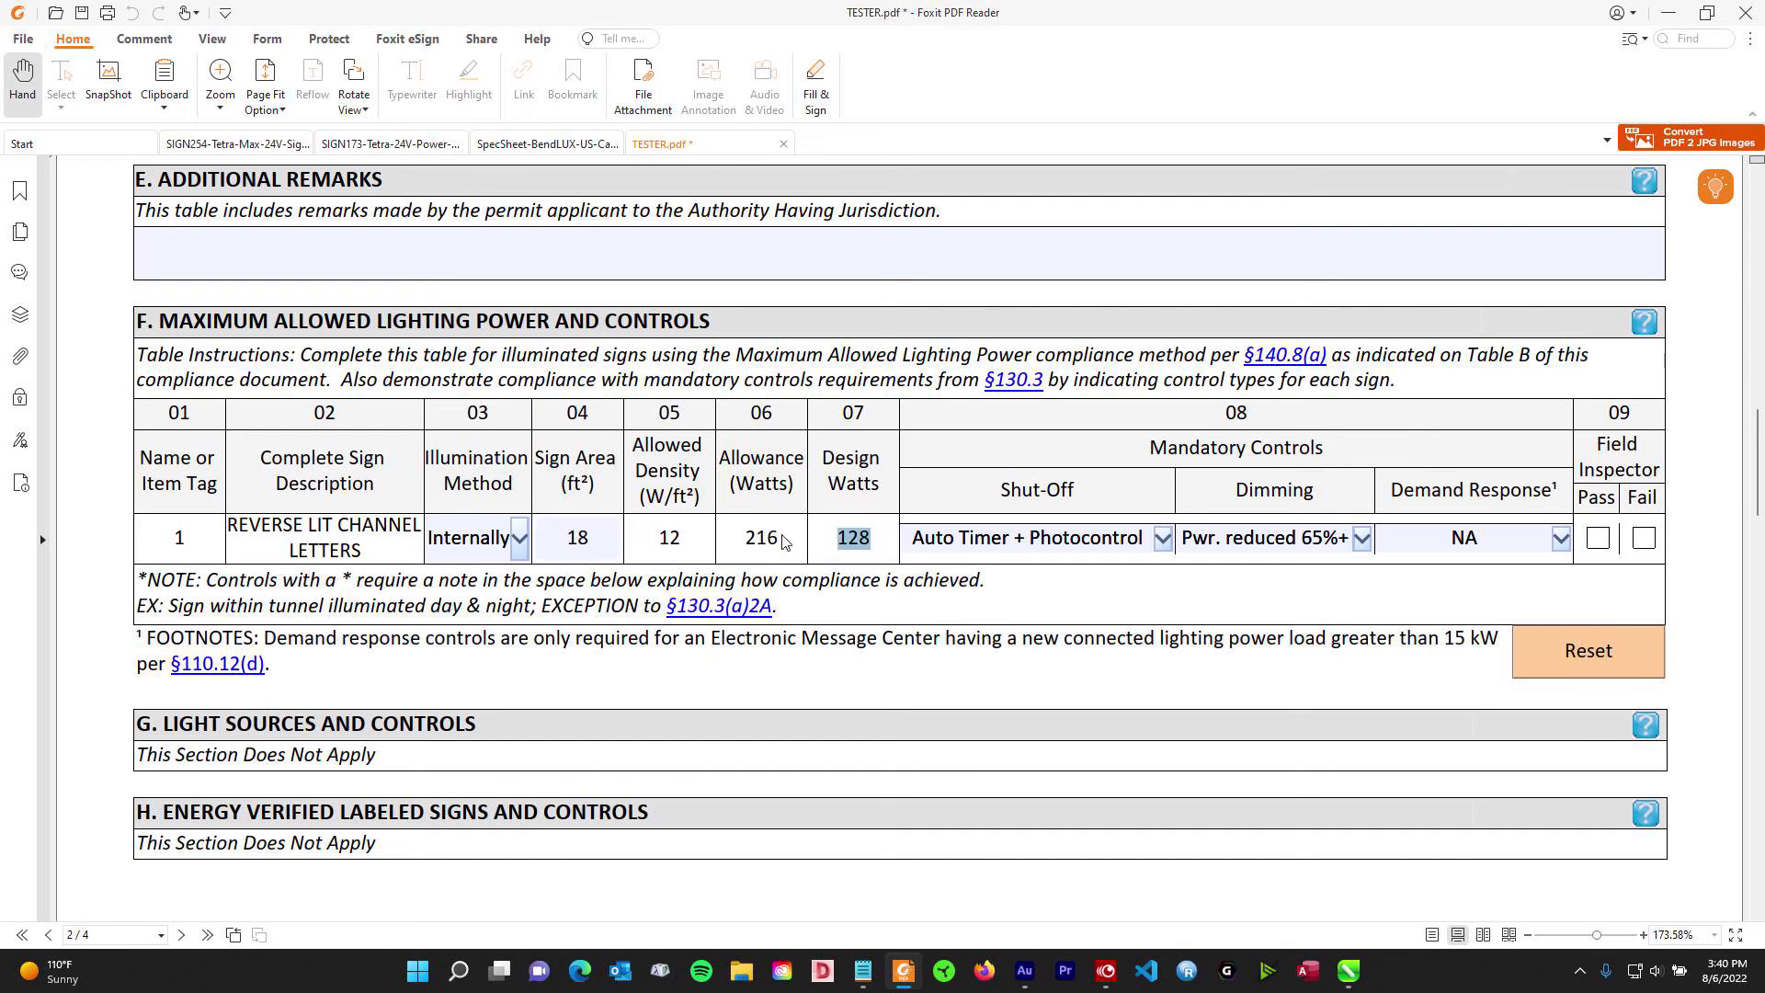
pyautogui.write('255')
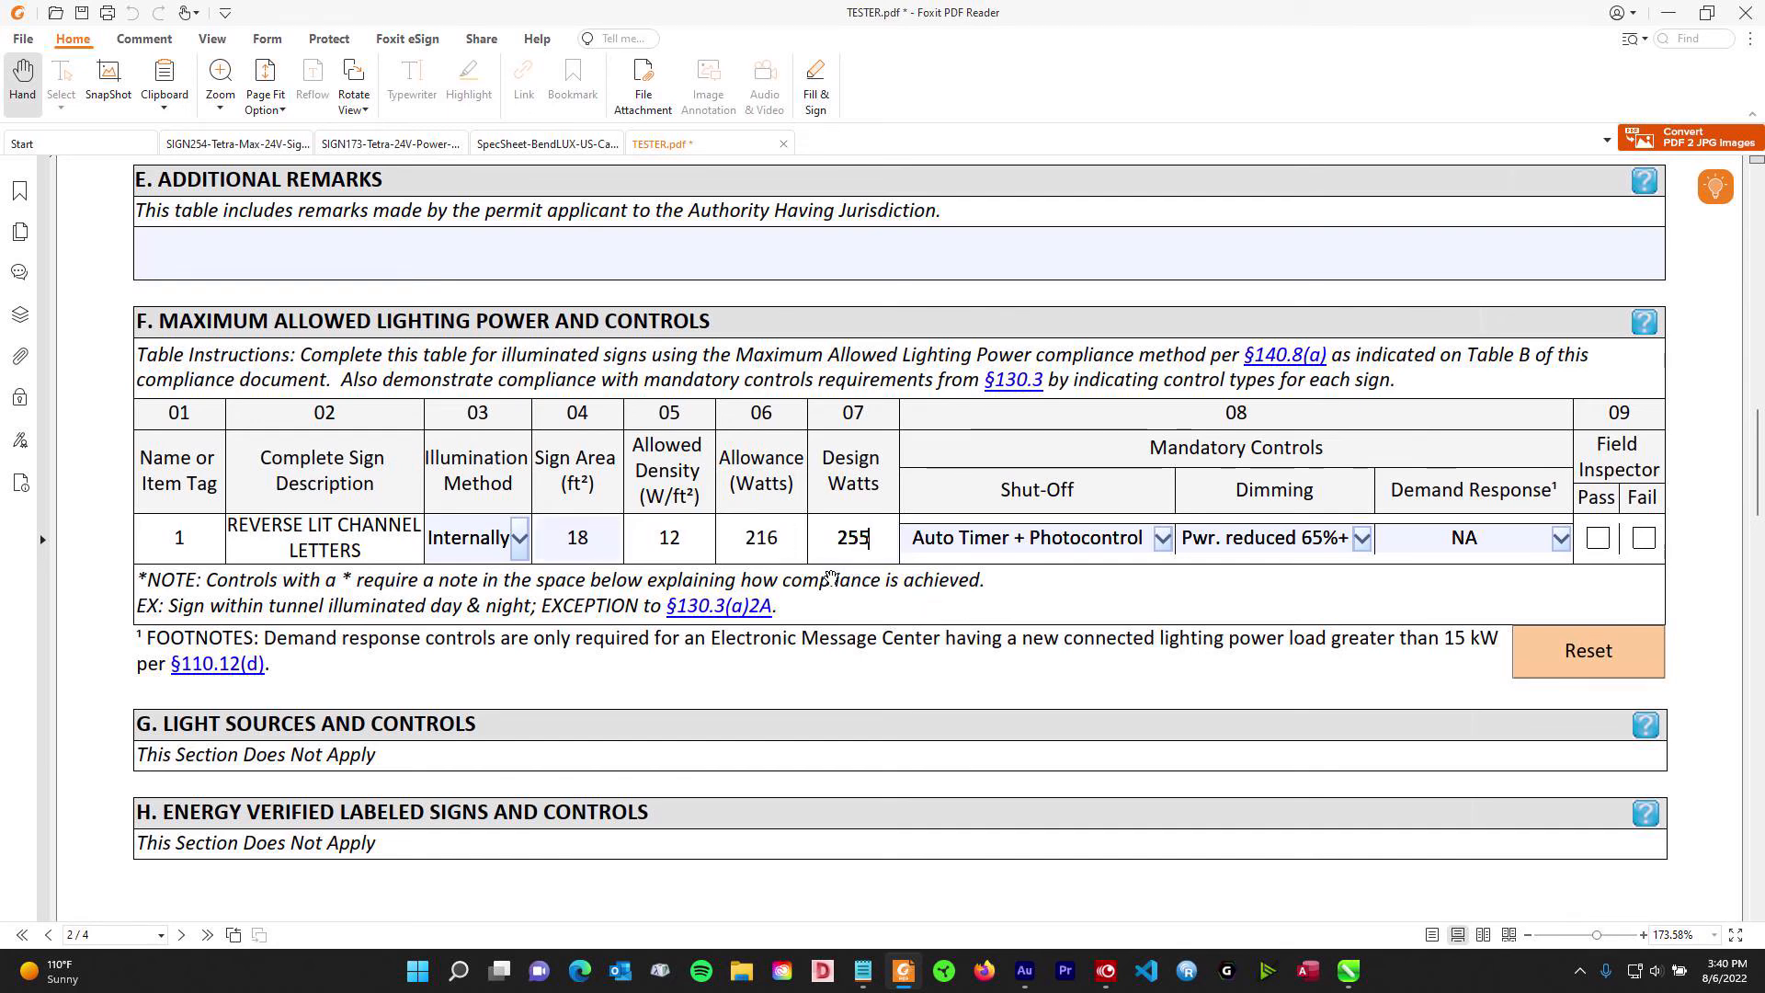
# - Compare the allowance and design watts in table F and examine the compliance results in table C
pyautogui.click(570, 540)
pyautogui.click(775, 544)
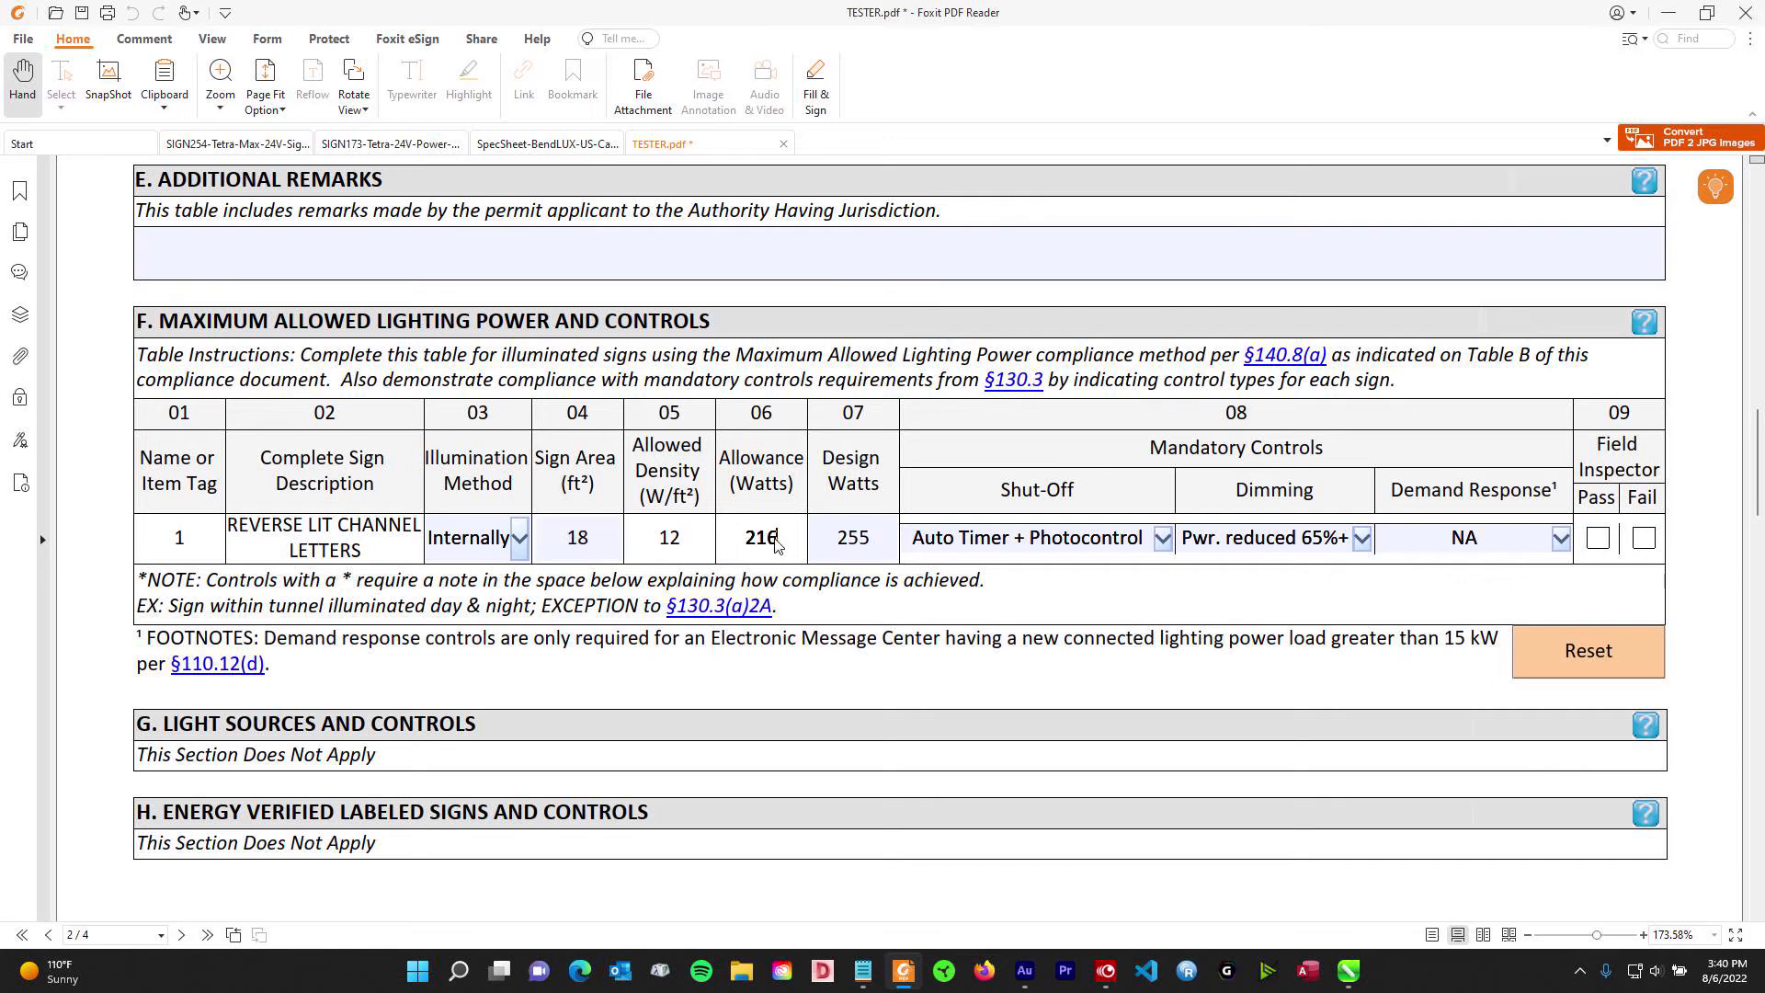
pyautogui.click(835, 546)
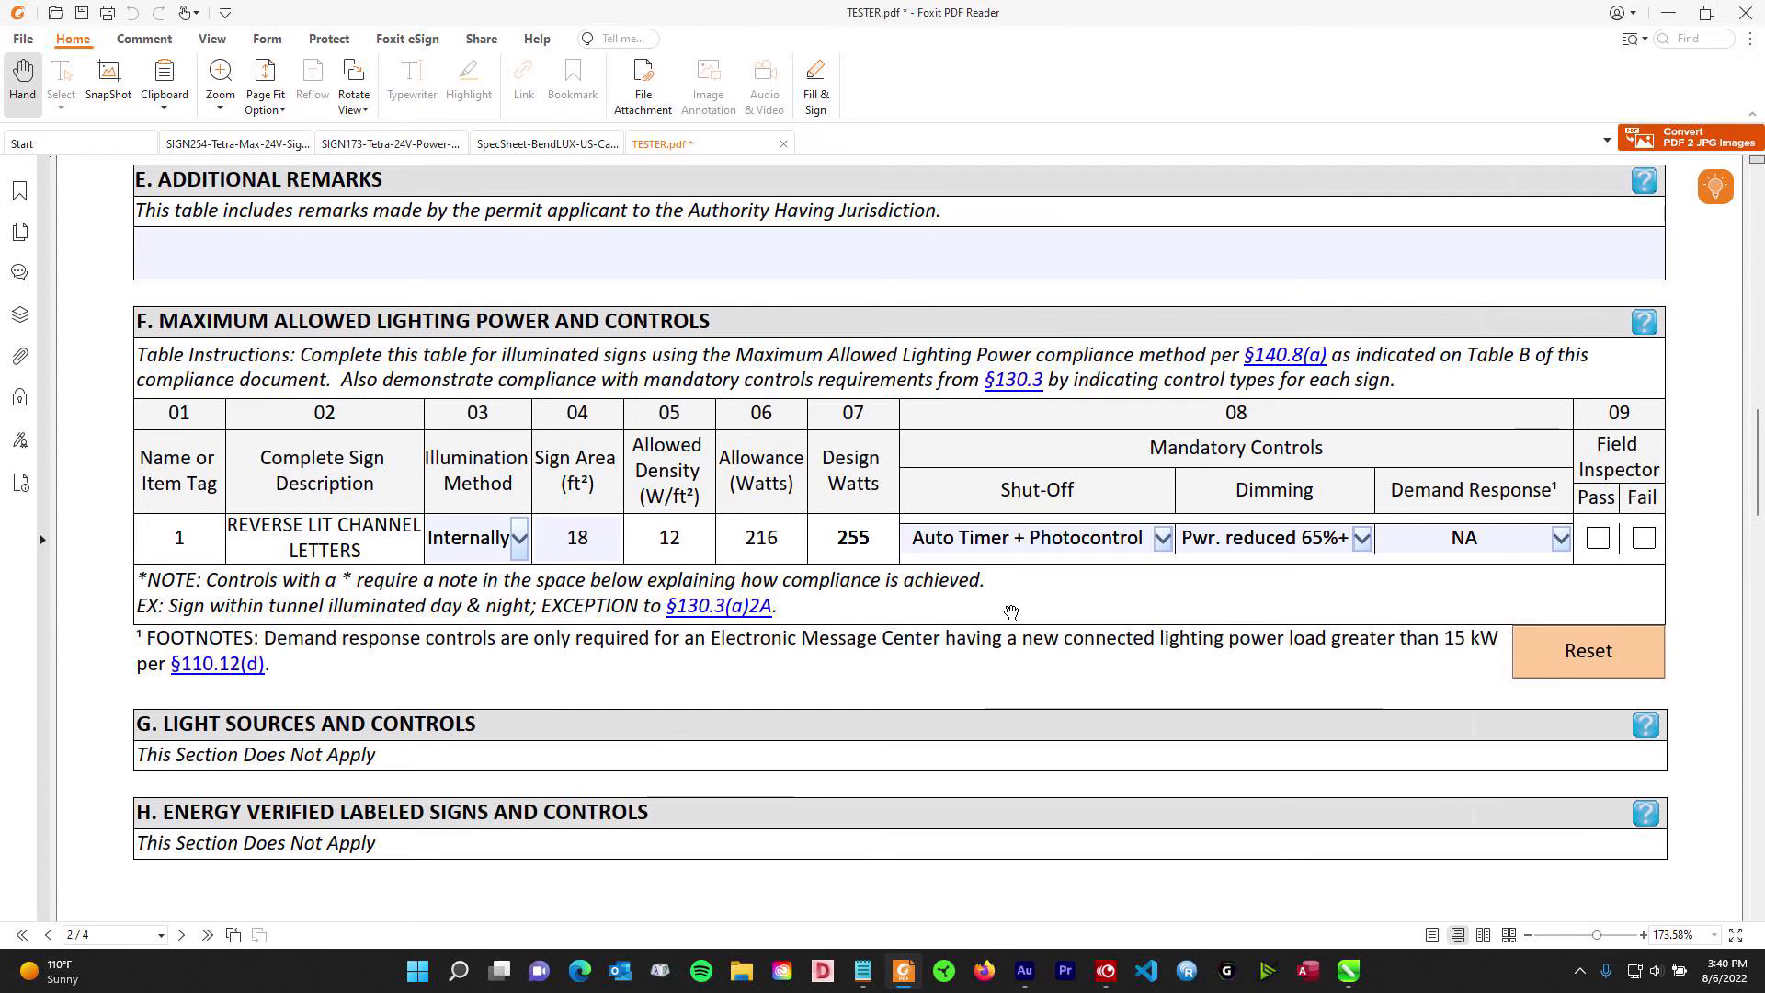
pyautogui.scroll(10, 965, 505)
pyautogui.scroll(-1, 944, 413)
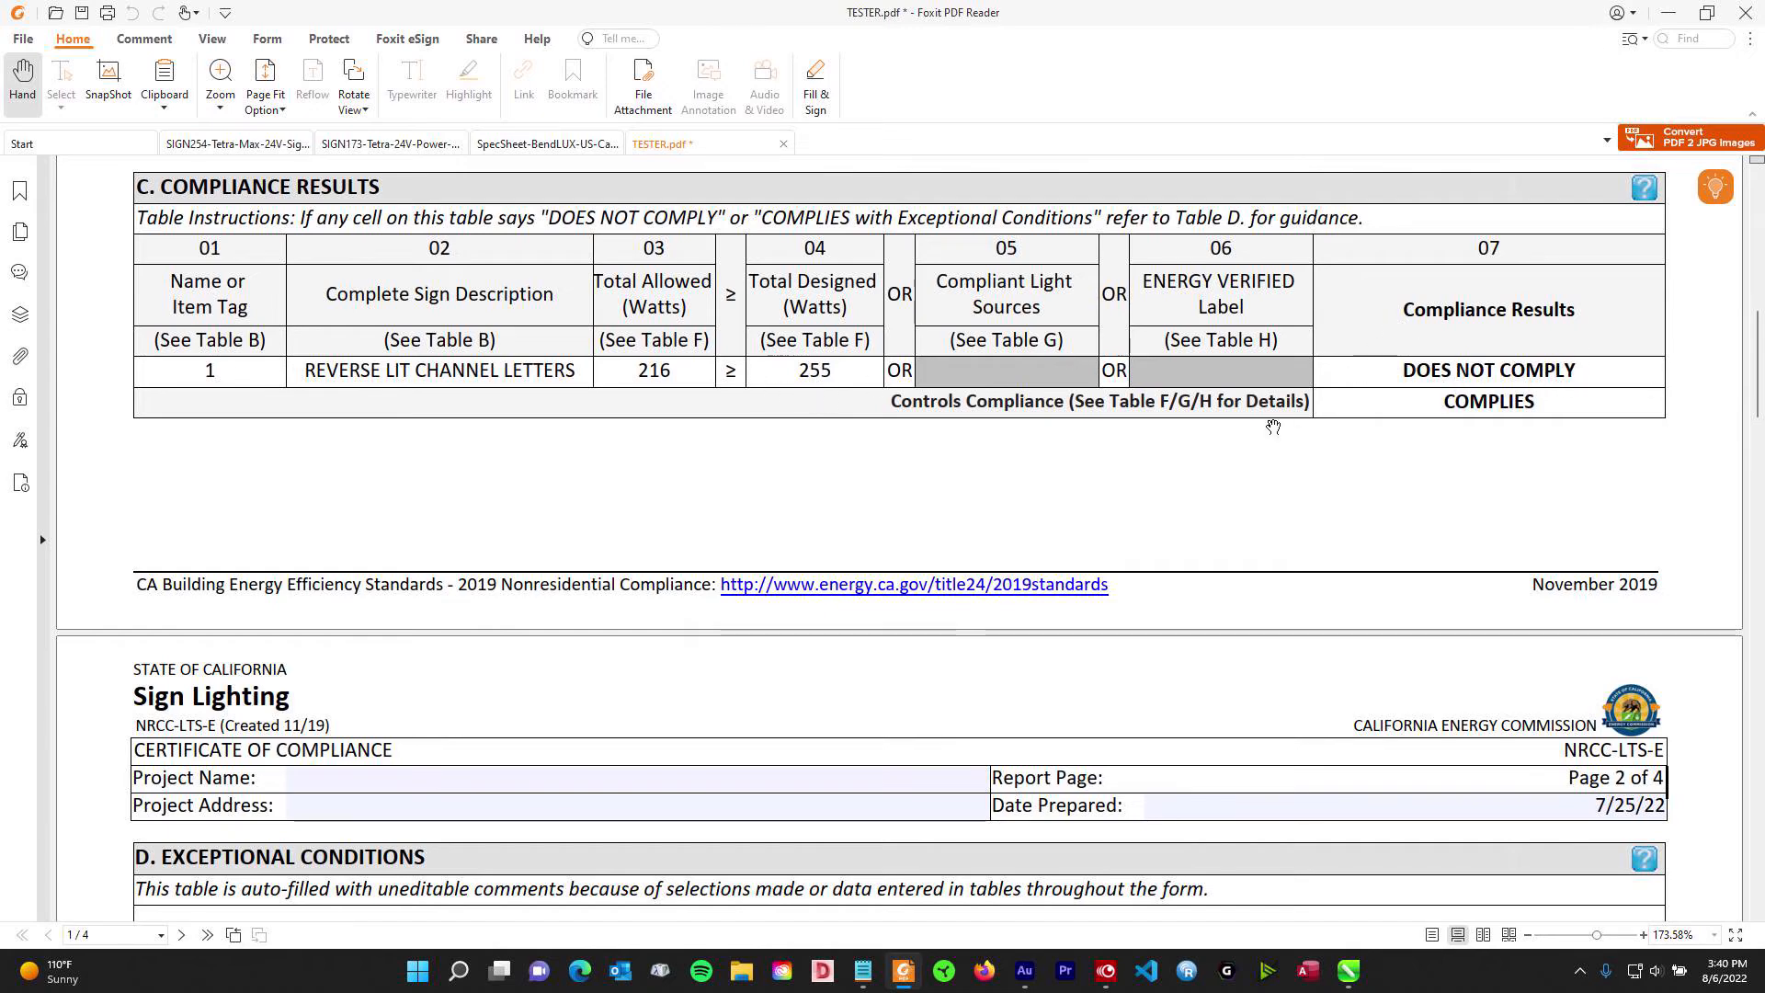
pyautogui.scroll(-10, 1411, 329)
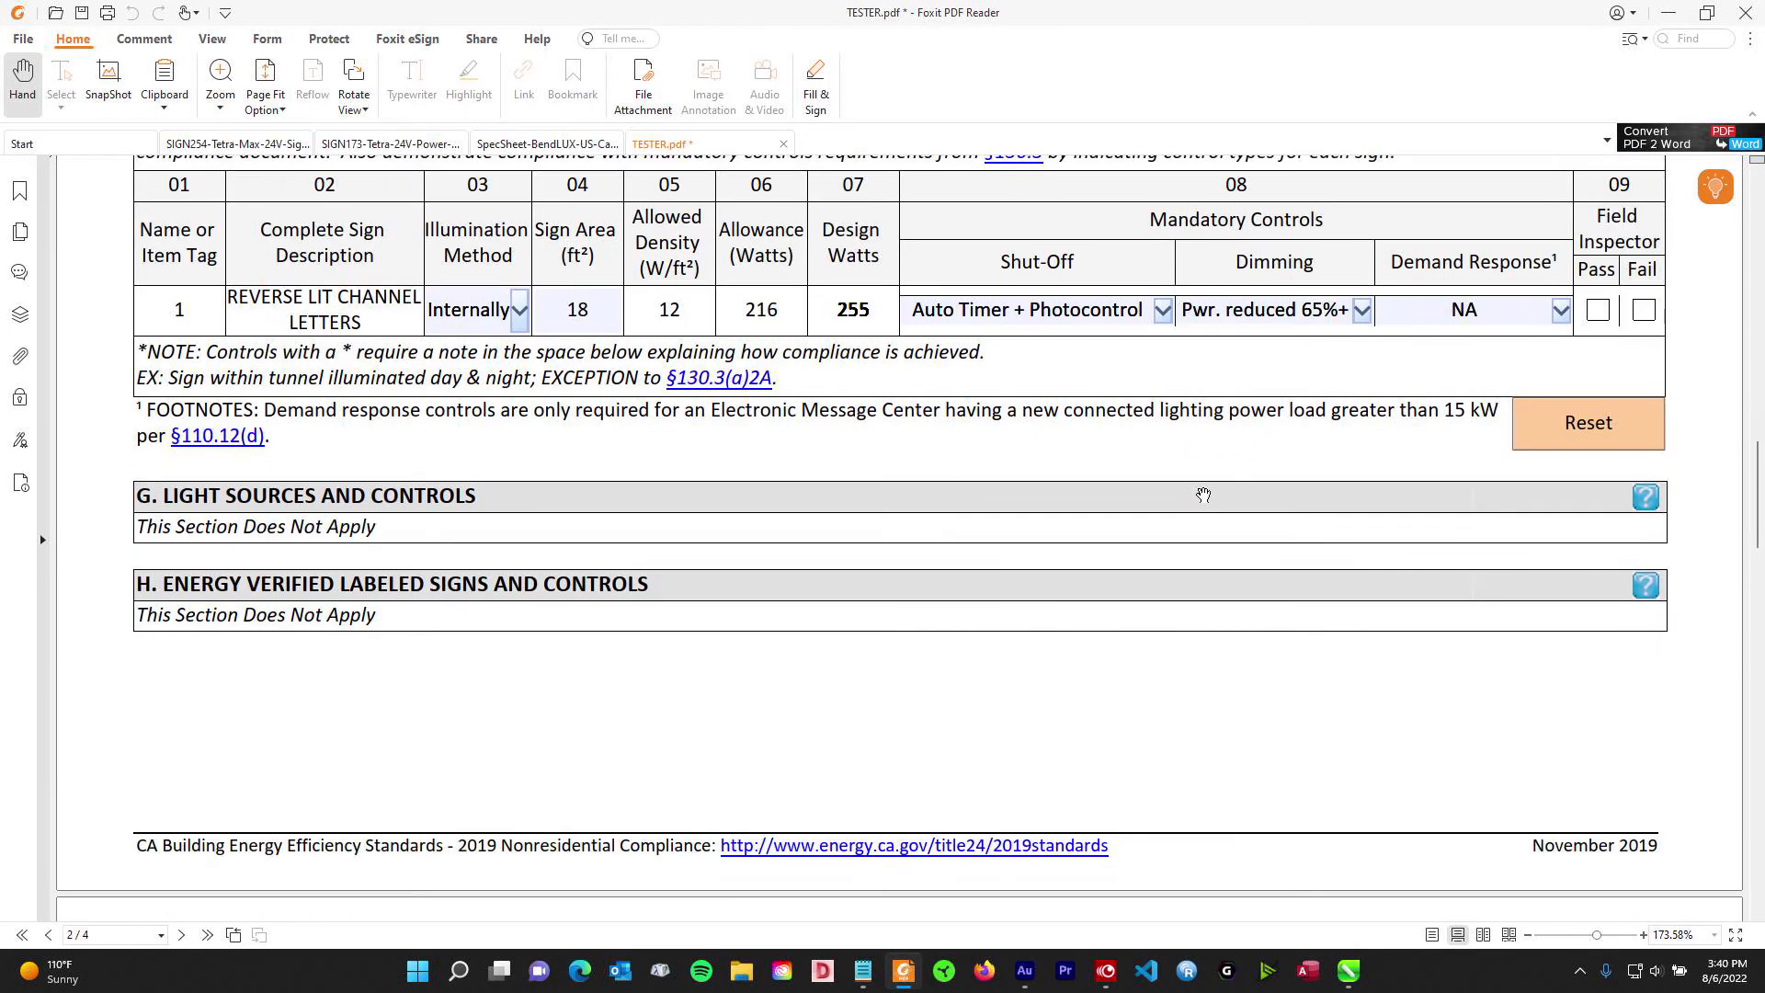
pyautogui.scroll(3, 1201, 489)
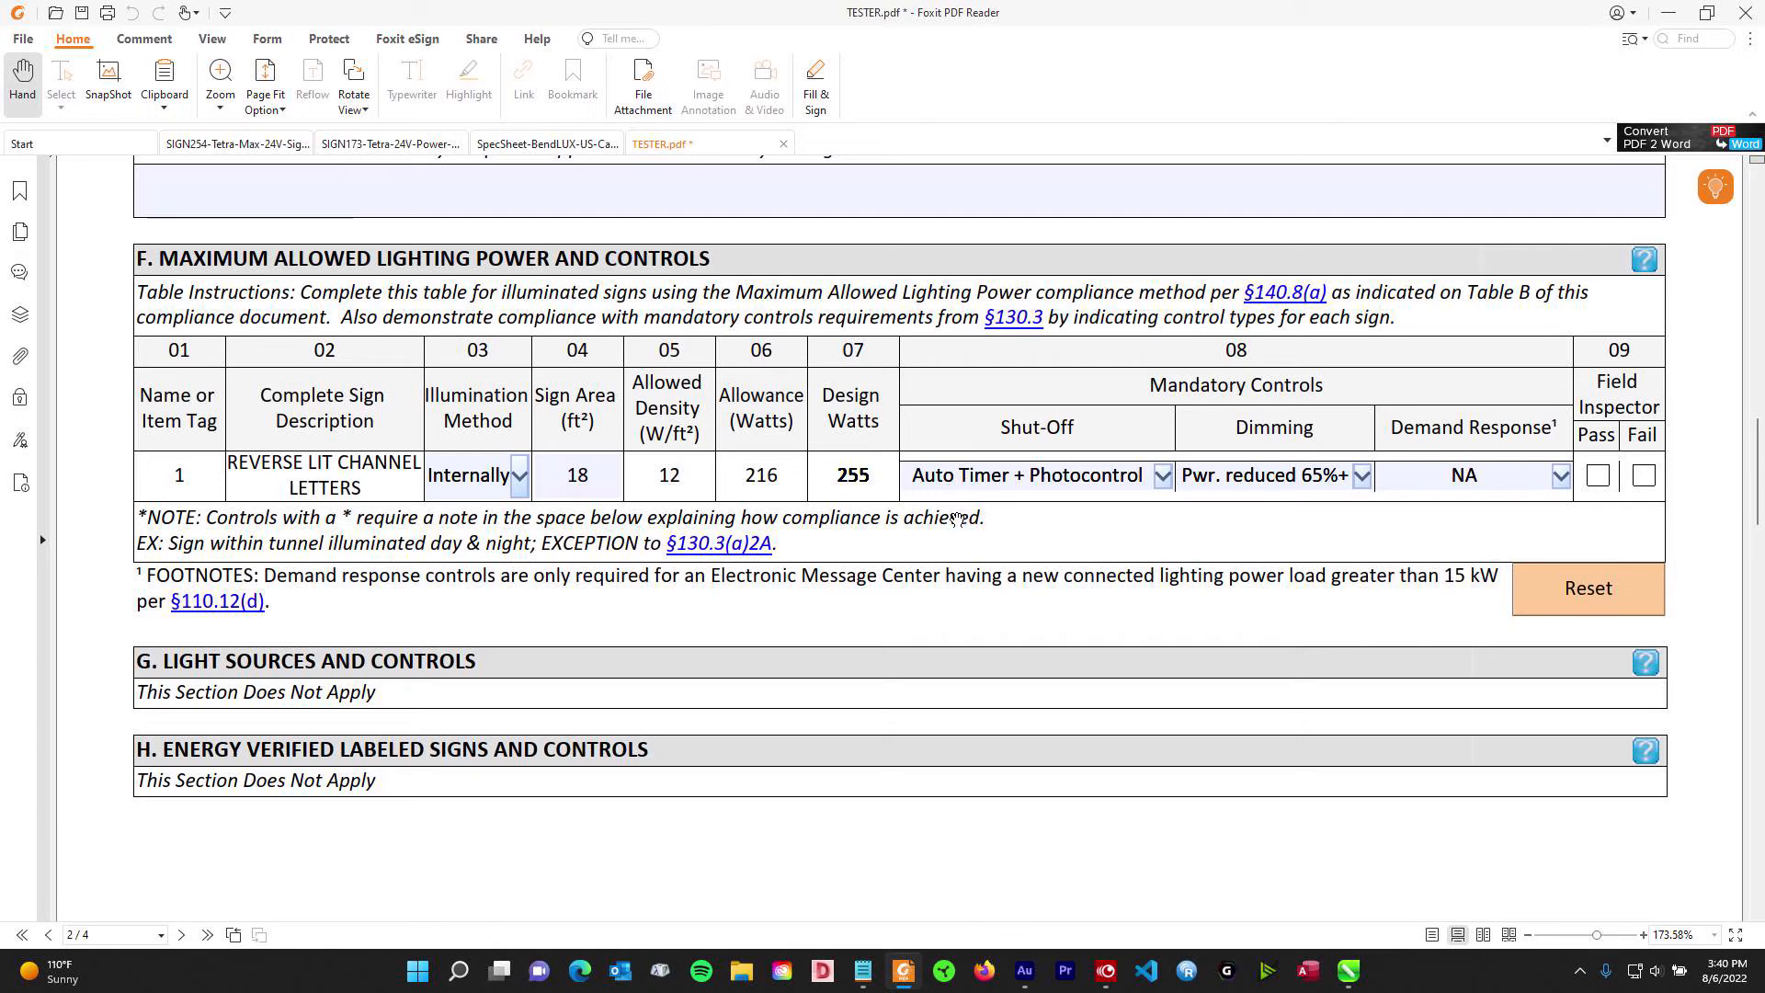
pyautogui.scroll(-1, 958, 522)
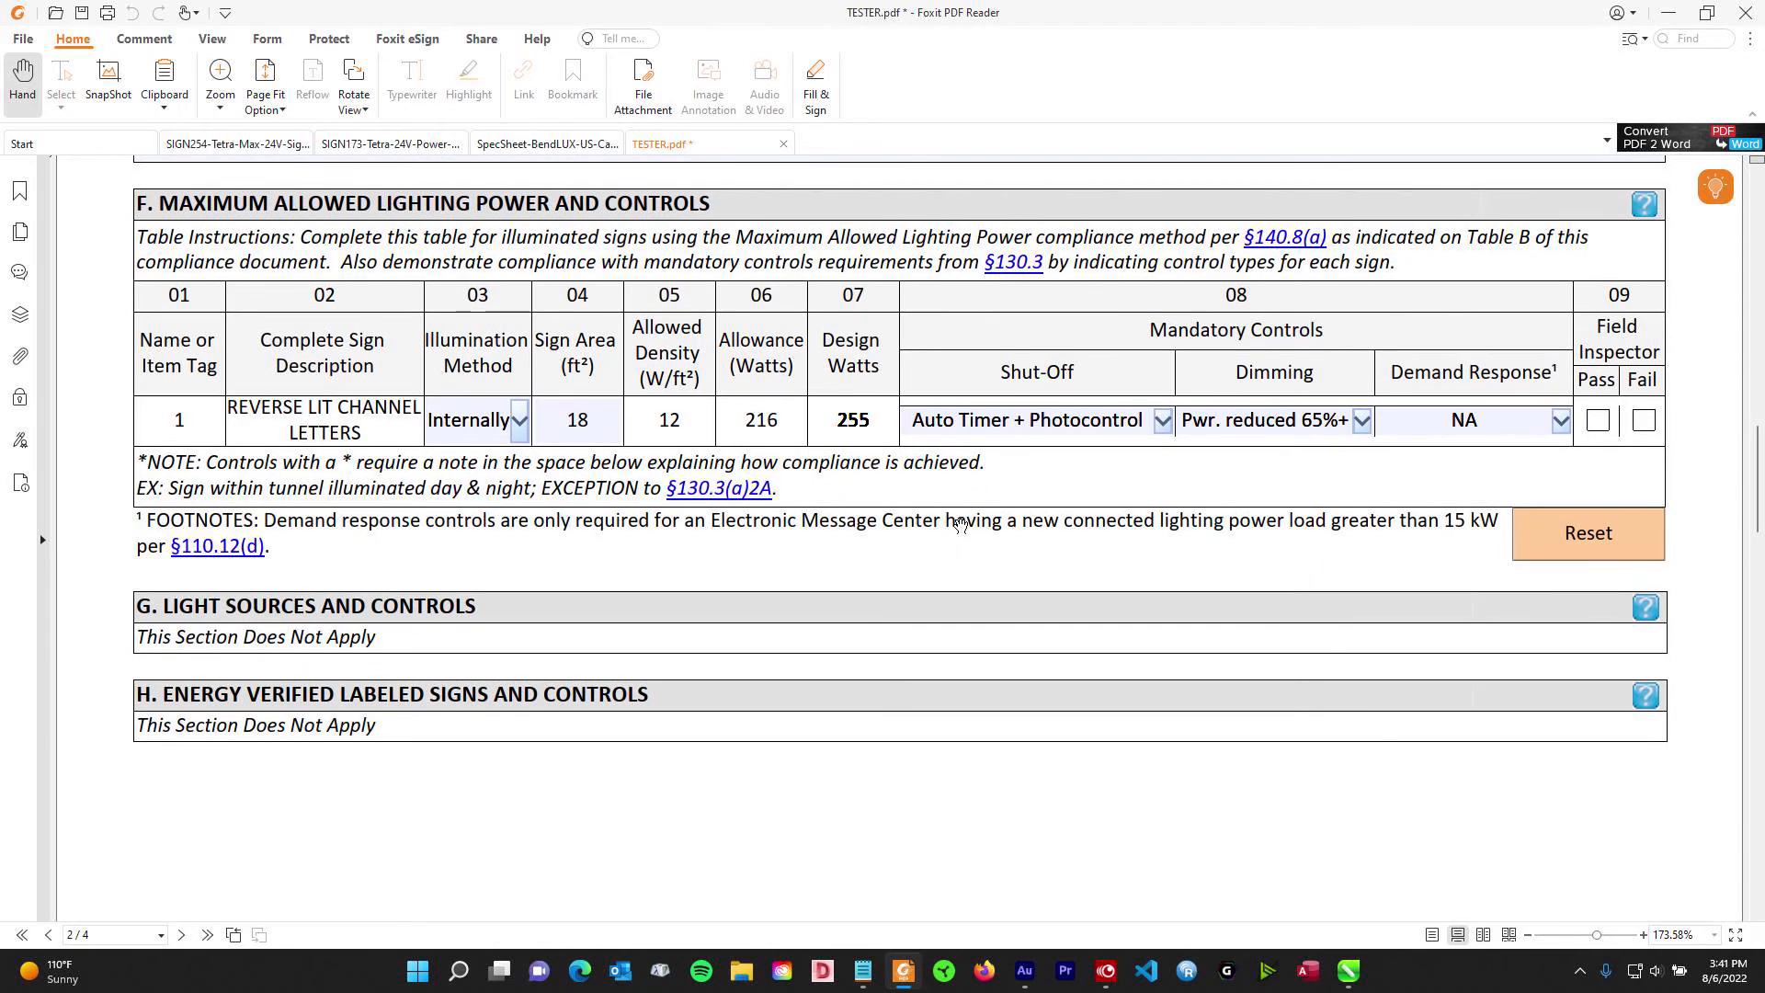
pyautogui.scroll(3, 960, 523)
pyautogui.scroll(-7, 965, 531)
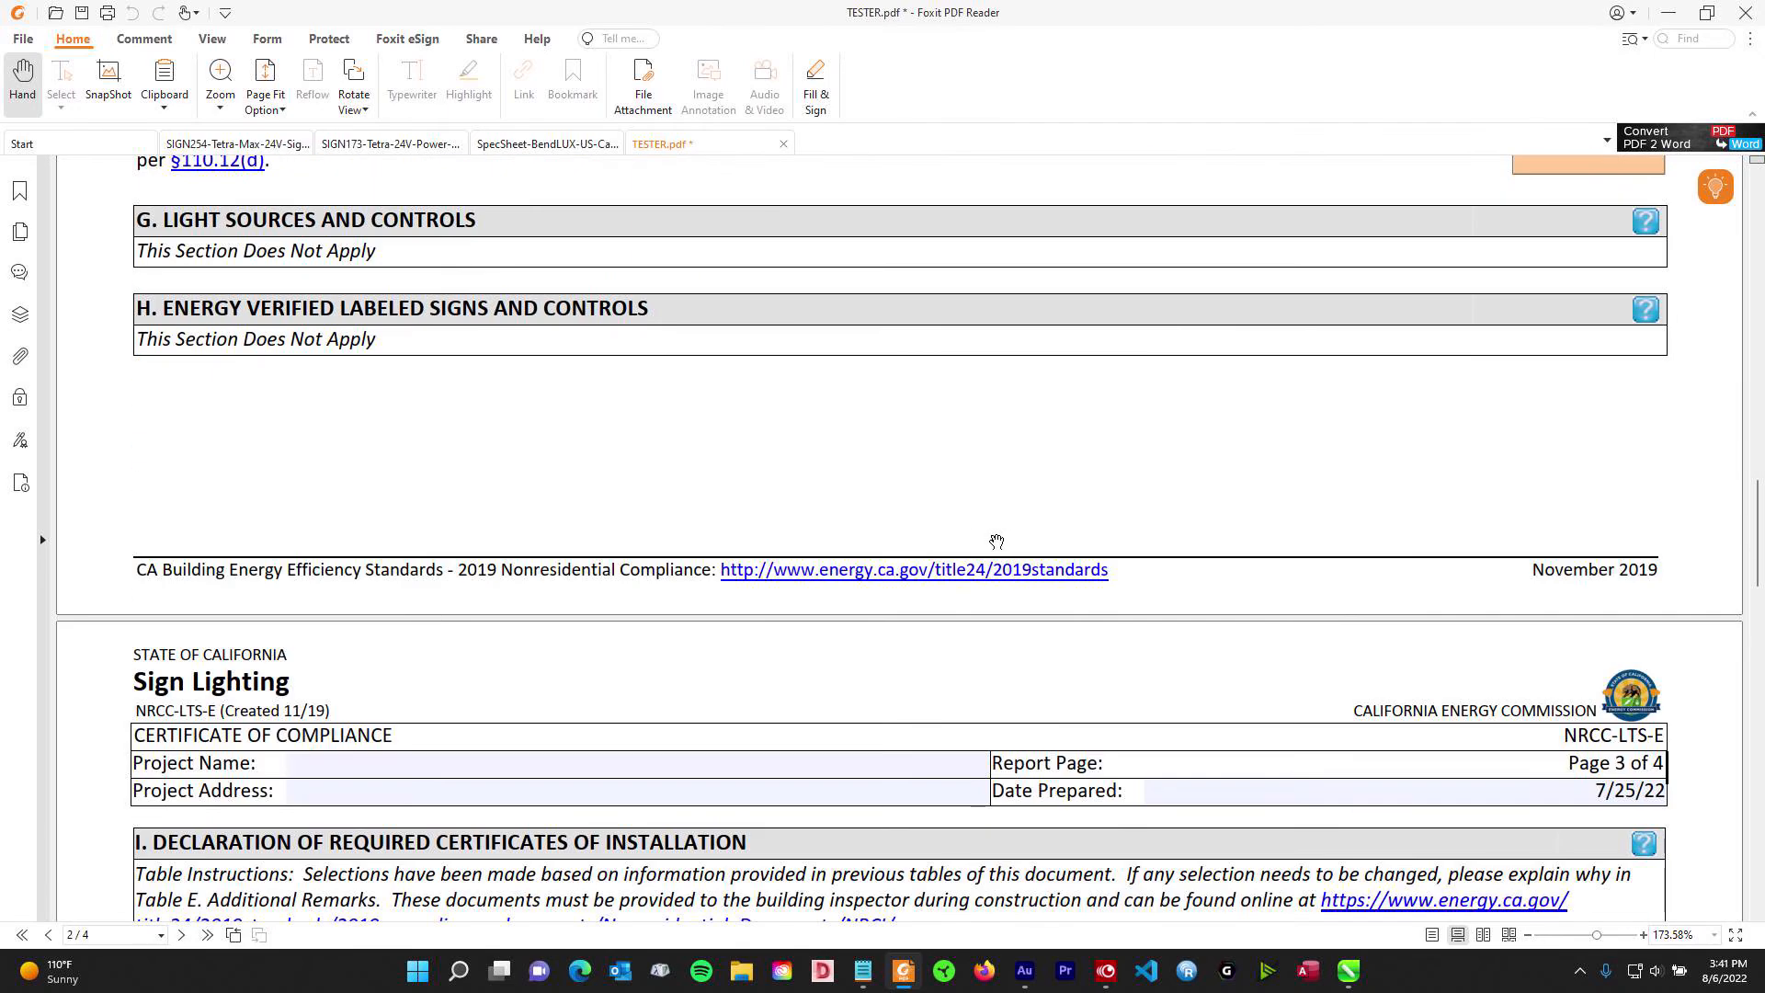
pyautogui.scroll(4, 996, 538)
pyautogui.scroll(5, 1001, 516)
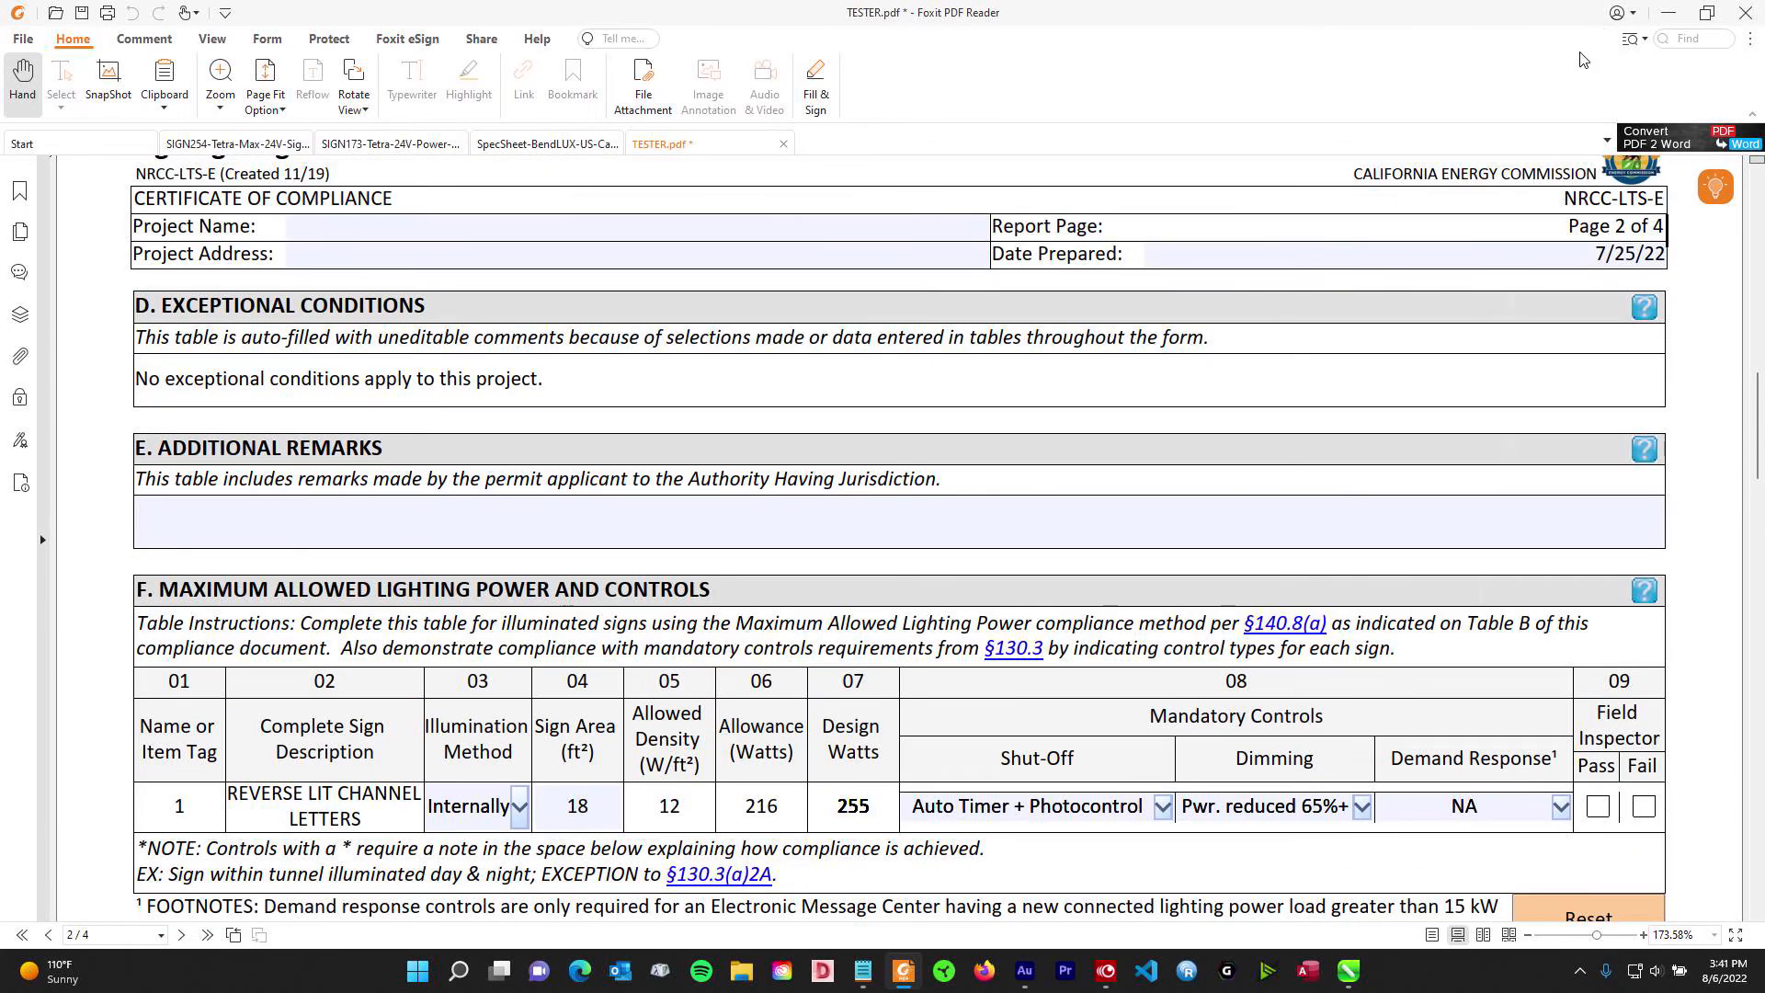
pyautogui.scroll(-1, 662, 757)
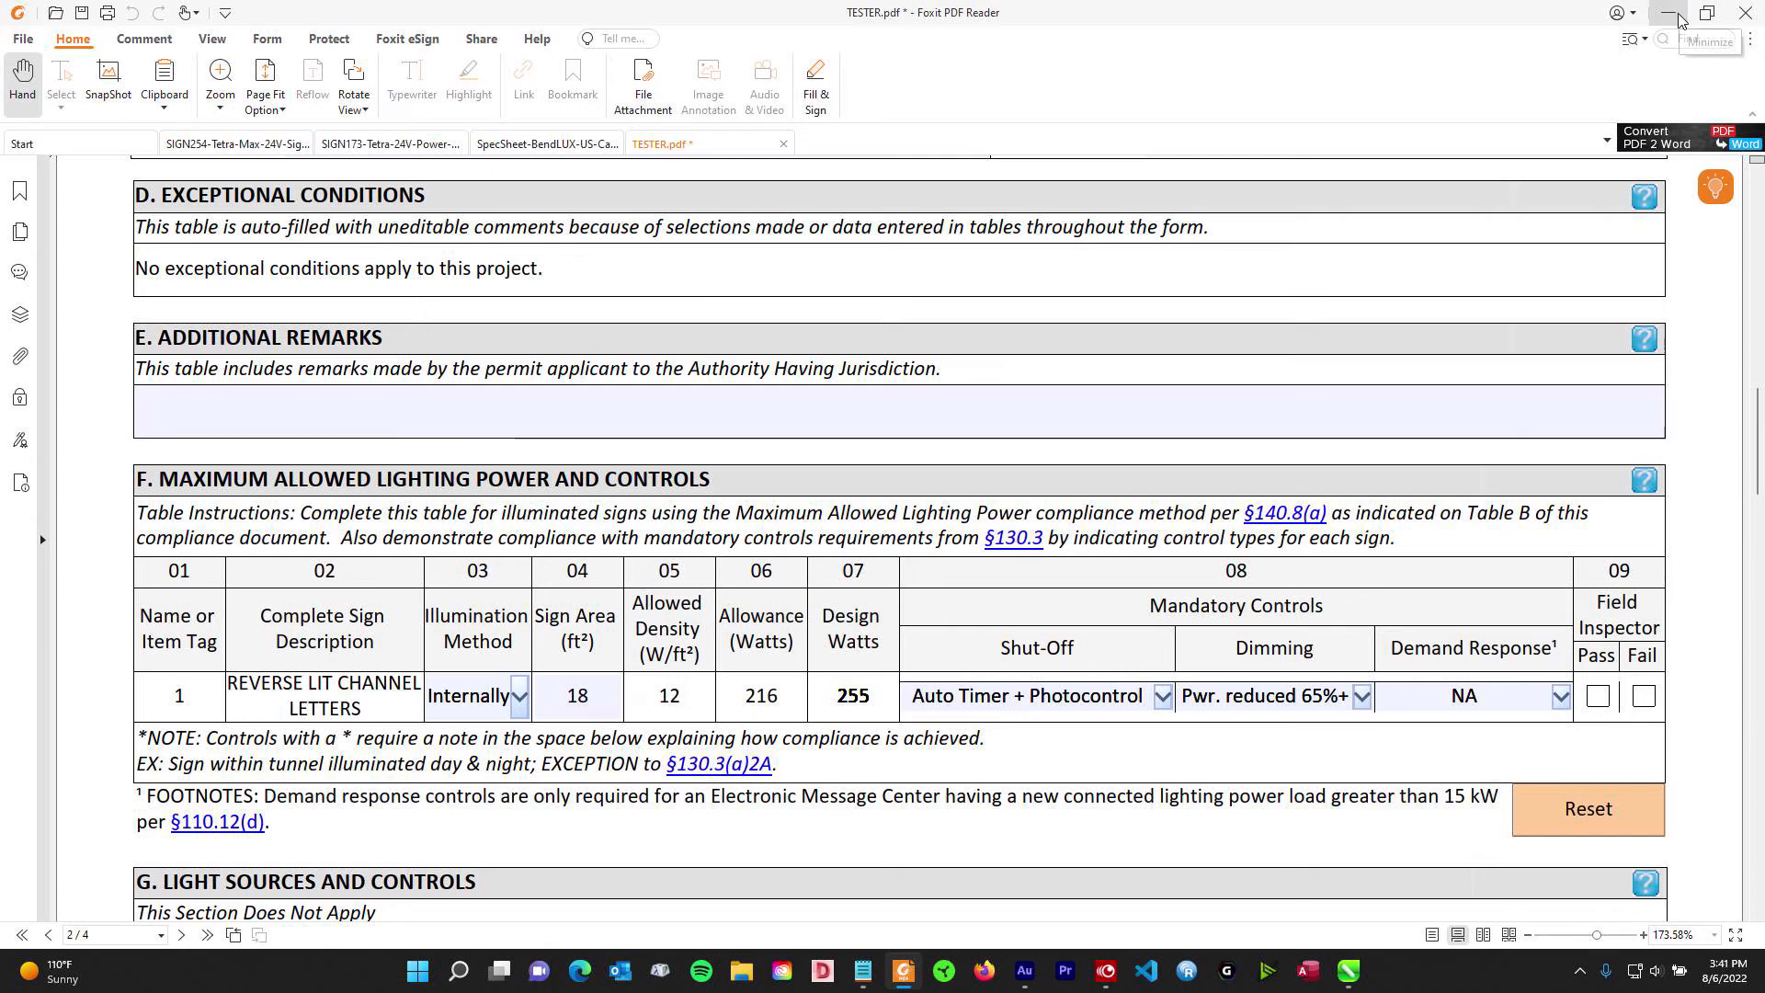
# - Switch to CorelDRAW and examine the square-foot layout with six red modules and its wattage totals
pyautogui.click(1350, 972)
pyautogui.scroll(-4, 835, 302)
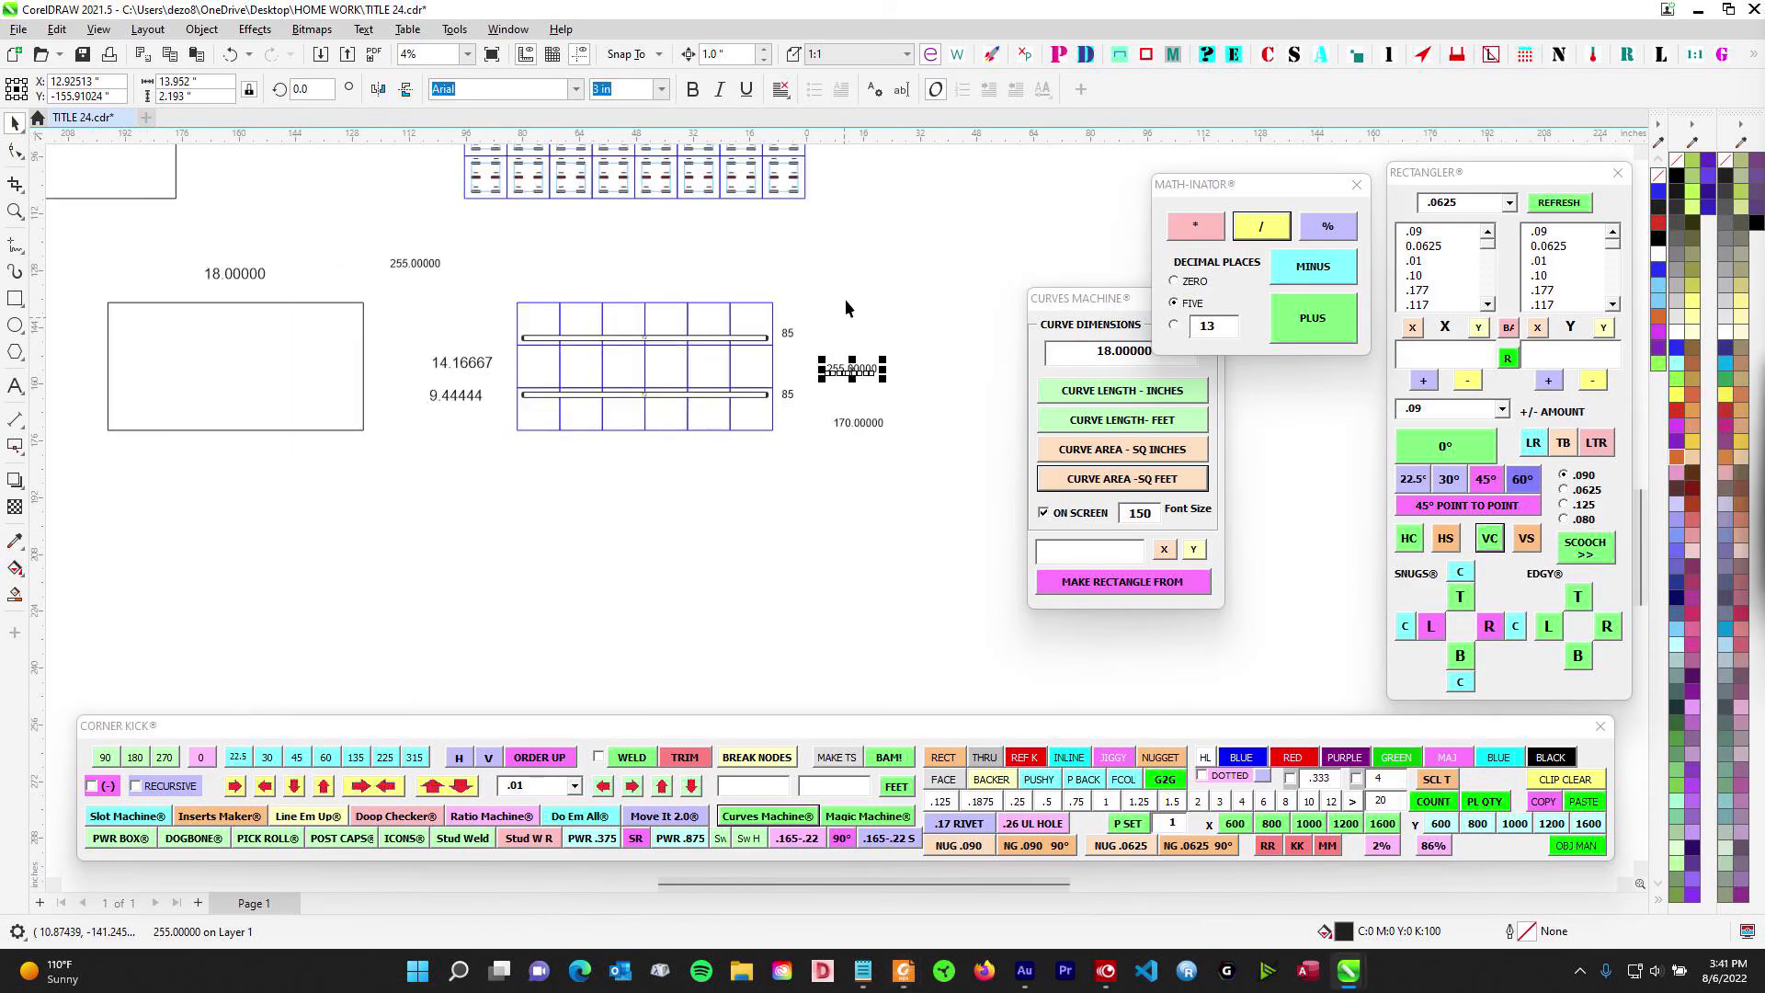
pyautogui.moveTo(845, 299); pyautogui.dragTo(996, 614)
pyautogui.moveTo(682, 267); pyautogui.dragTo(594, 428)
pyautogui.scroll(4, 496, 348)
pyautogui.scroll(2, 494, 338)
pyautogui.click(533, 374)
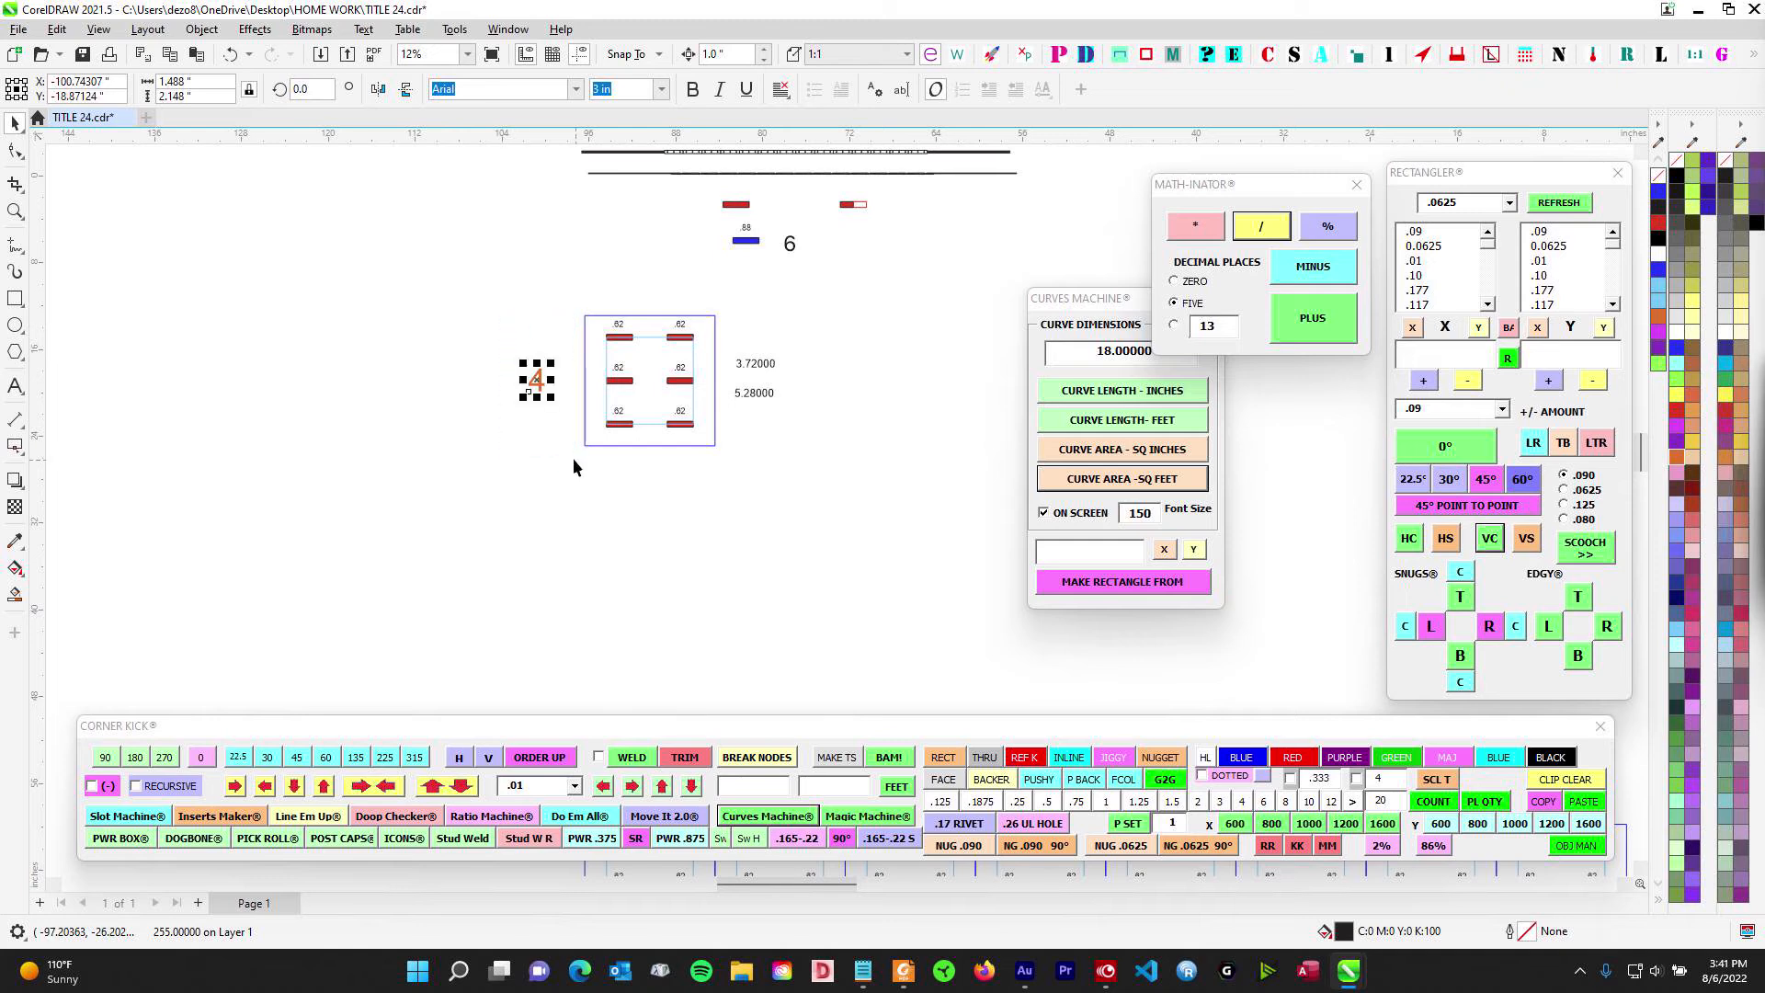
pyautogui.scroll(2, 571, 457)
pyautogui.moveTo(722, 396); pyautogui.dragTo(862, 489)
# - Duplicate the 5.28000 label beside the six-module layout and place the copy 2 inches below the original
pyautogui.moveTo(715, 474); pyautogui.dragTo(850, 537)
pyautogui.scroll(1, 874, 467)
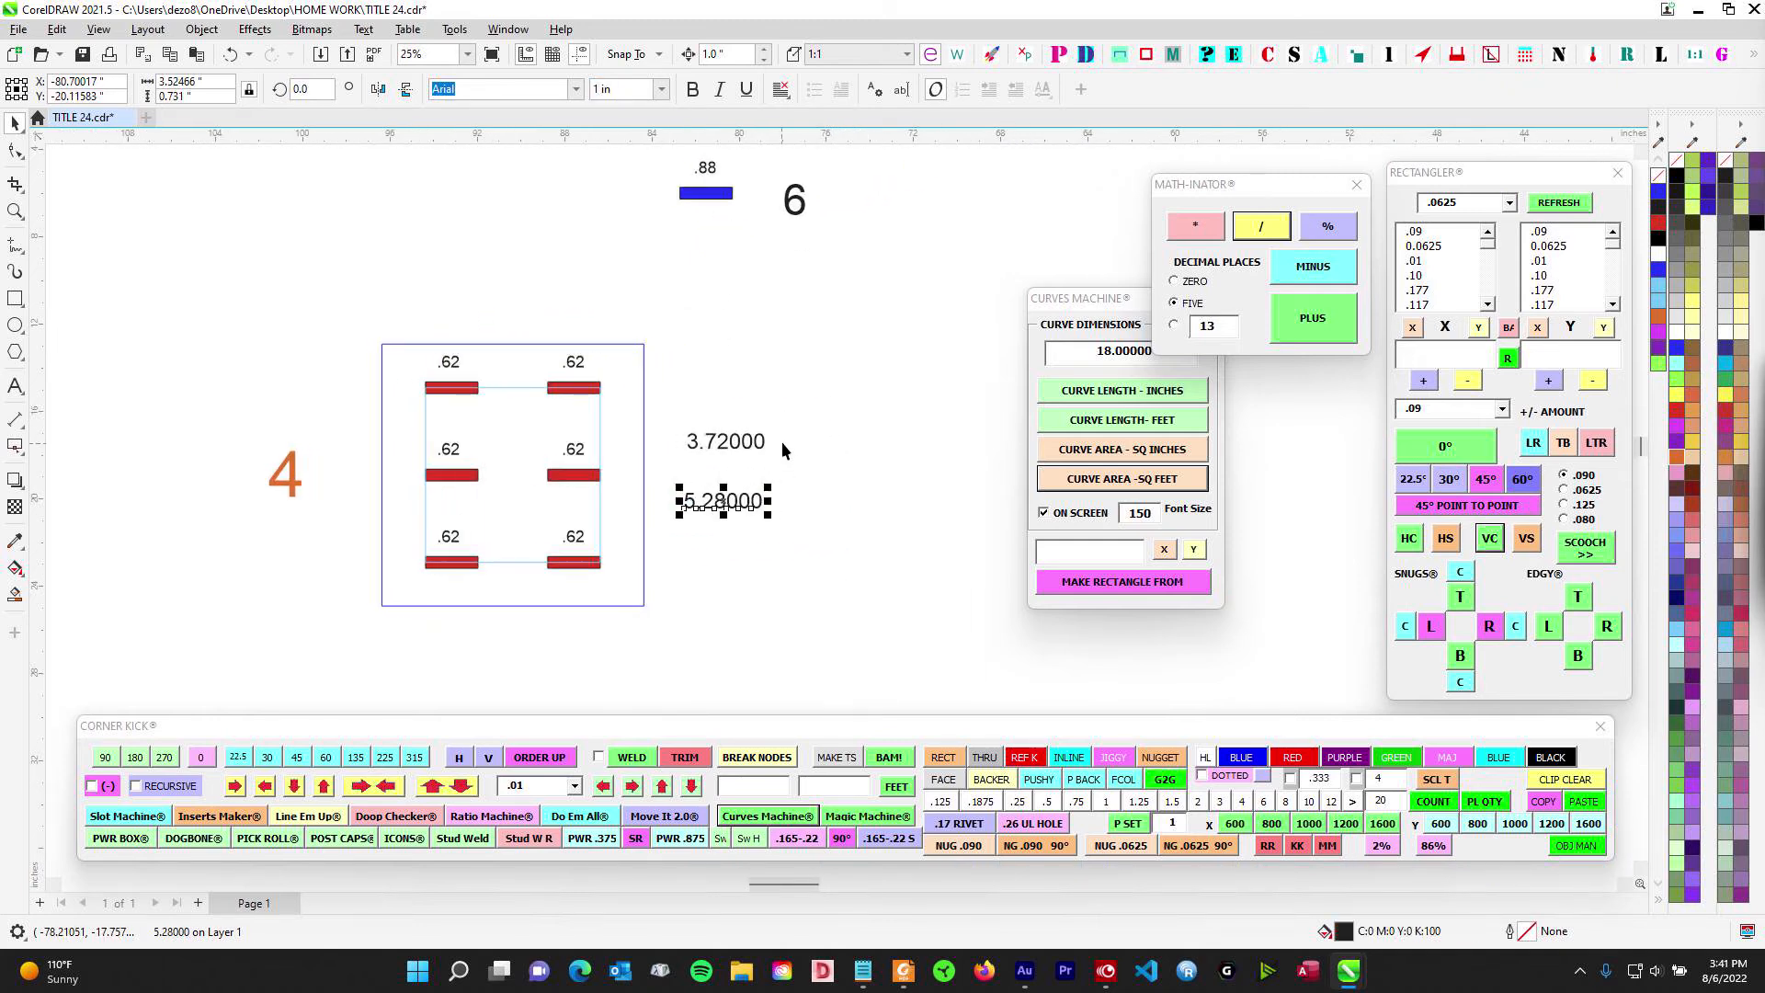
pyautogui.moveTo(782, 441); pyautogui.dragTo(703, 402)
pyautogui.scroll(2, 655, 366)
pyautogui.moveTo(595, 368); pyautogui.dragTo(544, 553)
pyautogui.moveTo(802, 559); pyautogui.dragTo(621, 557)
pyautogui.scroll(-1, 877, 473)
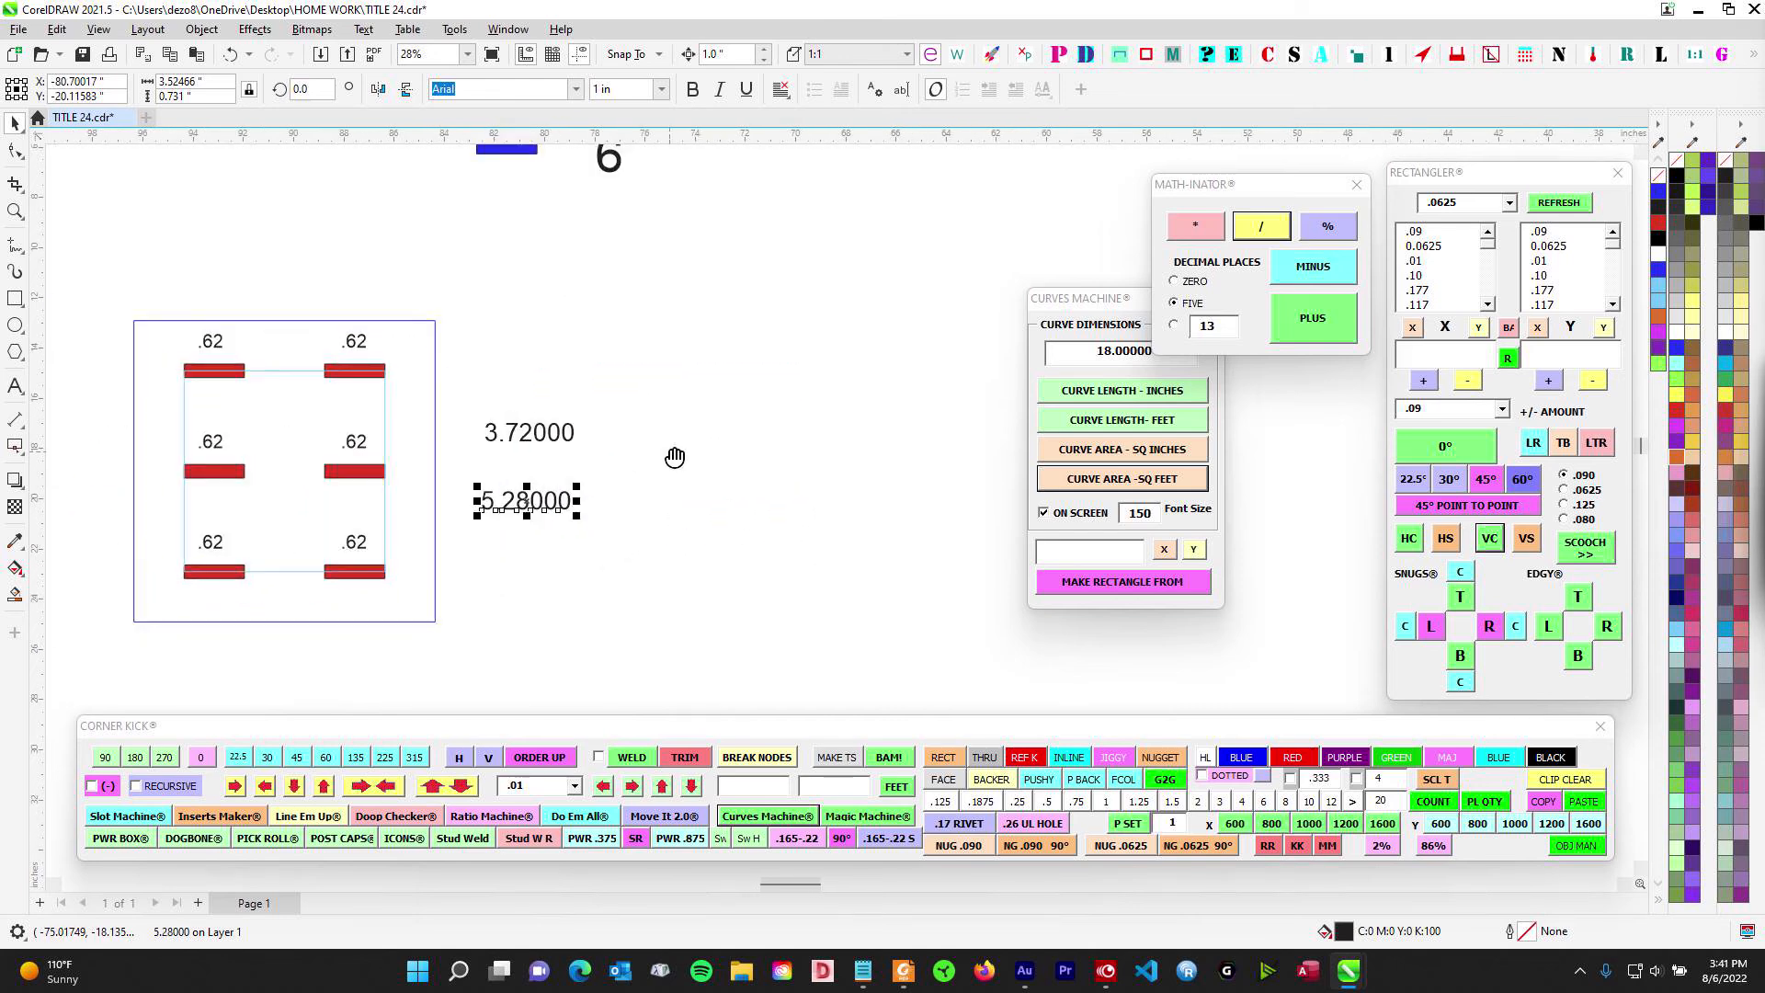
pyautogui.moveTo(675, 456); pyautogui.dragTo(847, 457)
pyautogui.press('KP_Add')
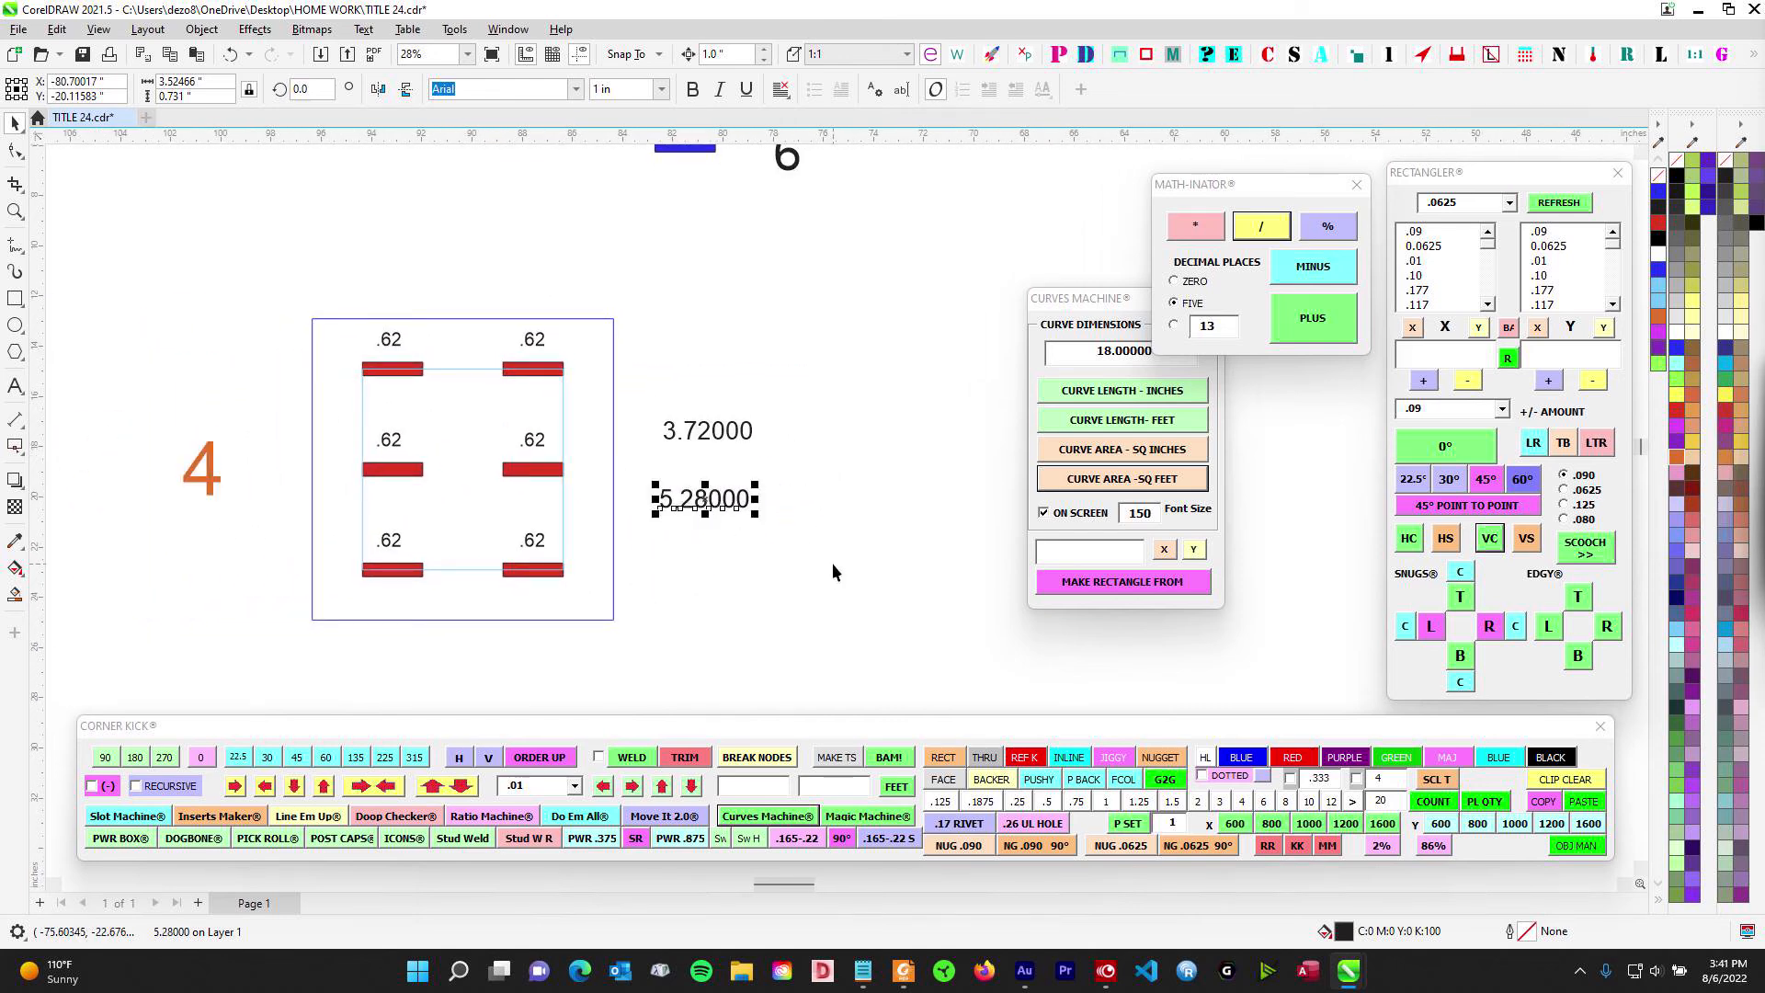
pyautogui.press('Down')
pyautogui.press('Down')
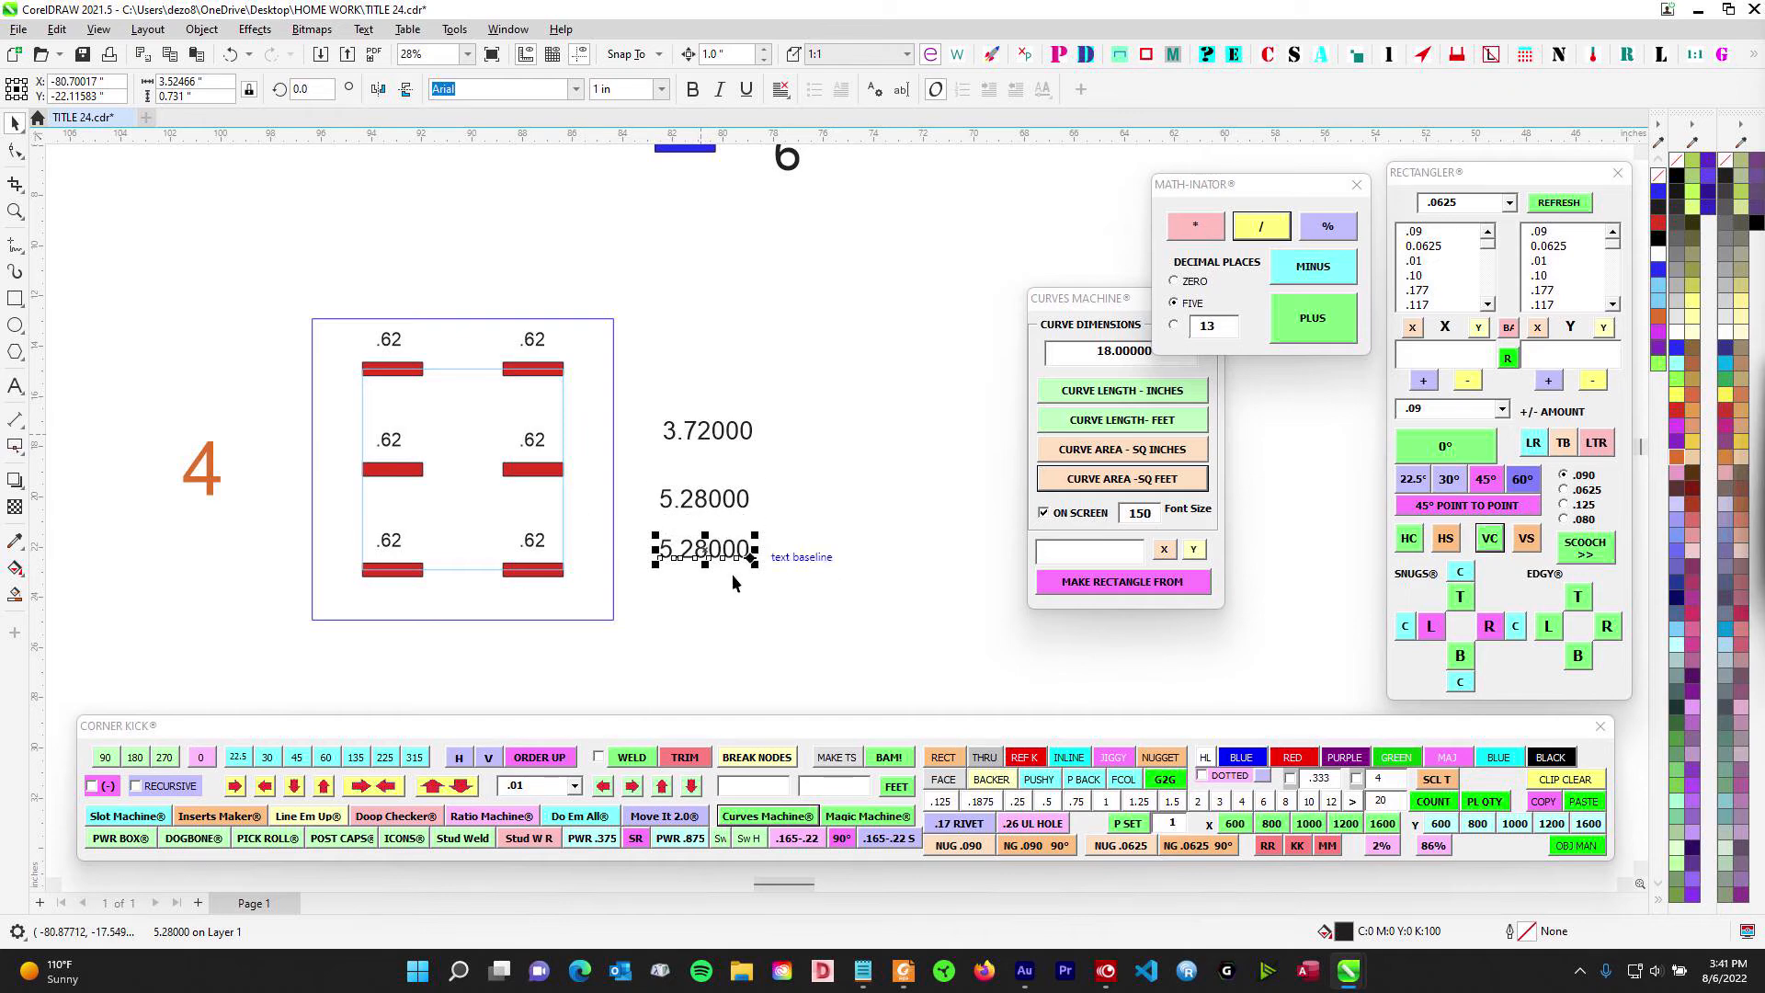
pyautogui.moveTo(776, 649); pyautogui.dragTo(787, 549)
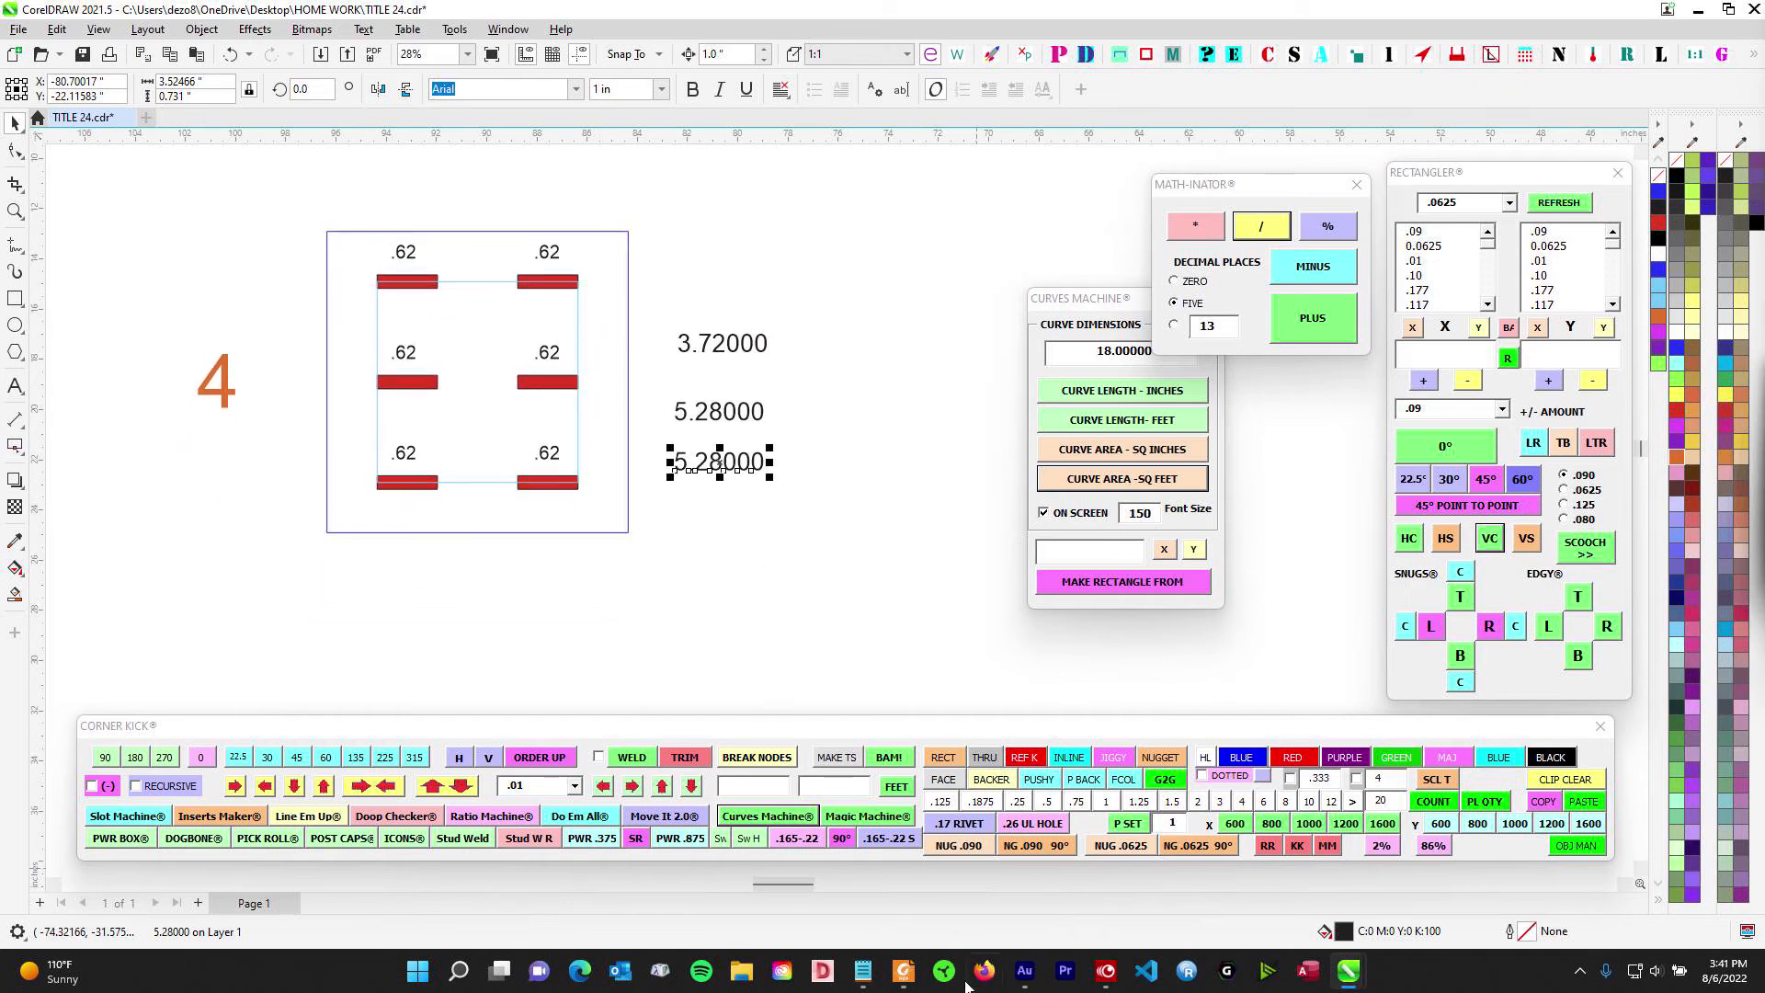
# - Check the sign area in table F, then duplicate the 3.72000 label in CorelDRAW and place the copy beside the 18.00000 area label
pyautogui.click(903, 969)
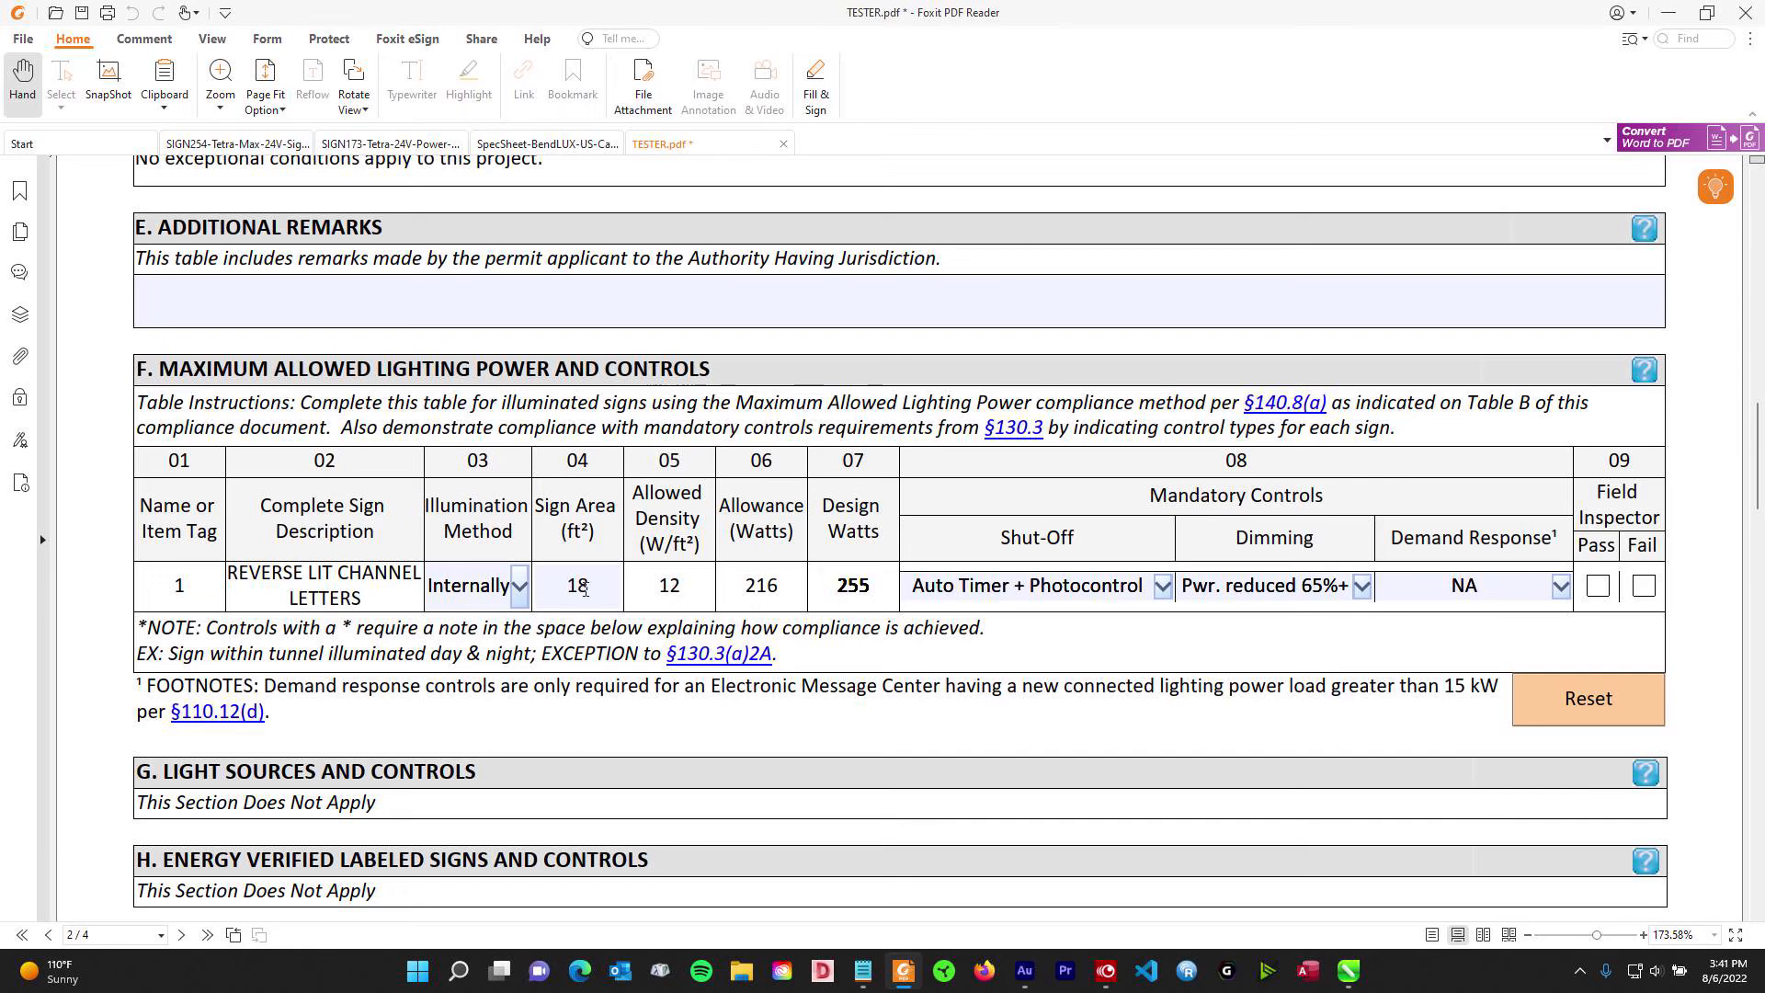
pyautogui.click(1670, 13)
pyautogui.scroll(-2, 924, 367)
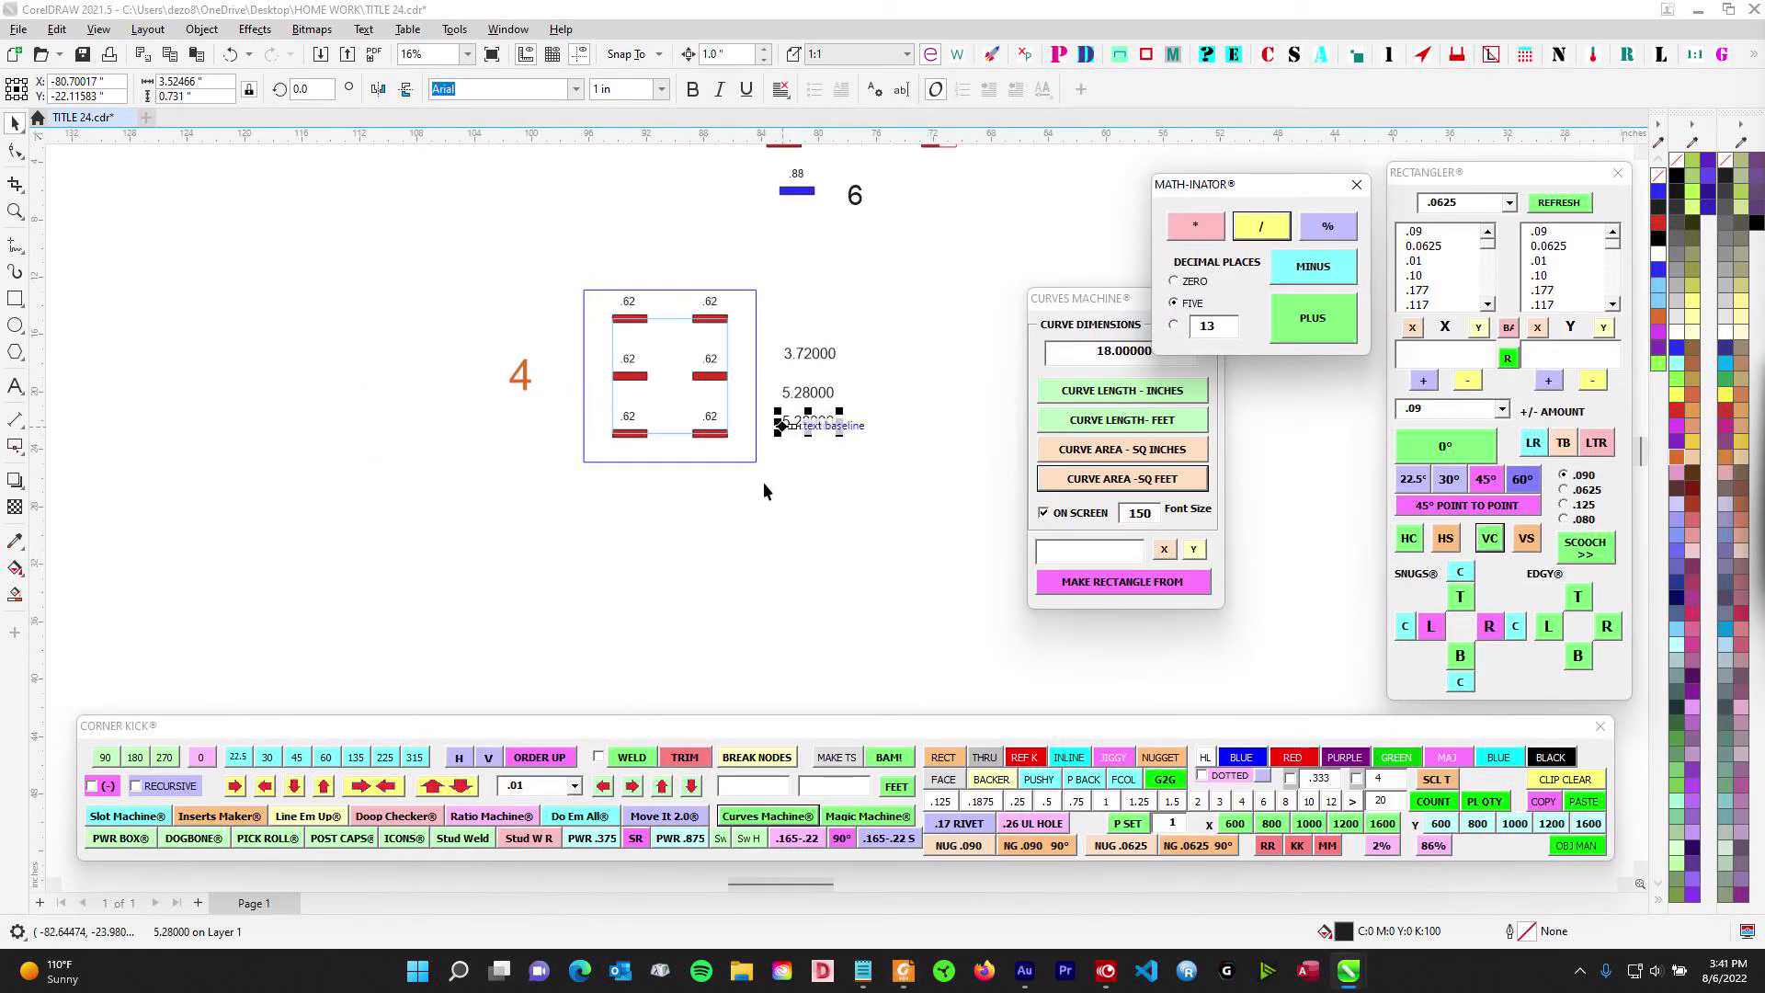
pyautogui.scroll(-3, 763, 482)
pyautogui.moveTo(816, 513); pyautogui.dragTo(886, 433)
pyautogui.click(867, 339)
pyautogui.scroll(-2, 878, 340)
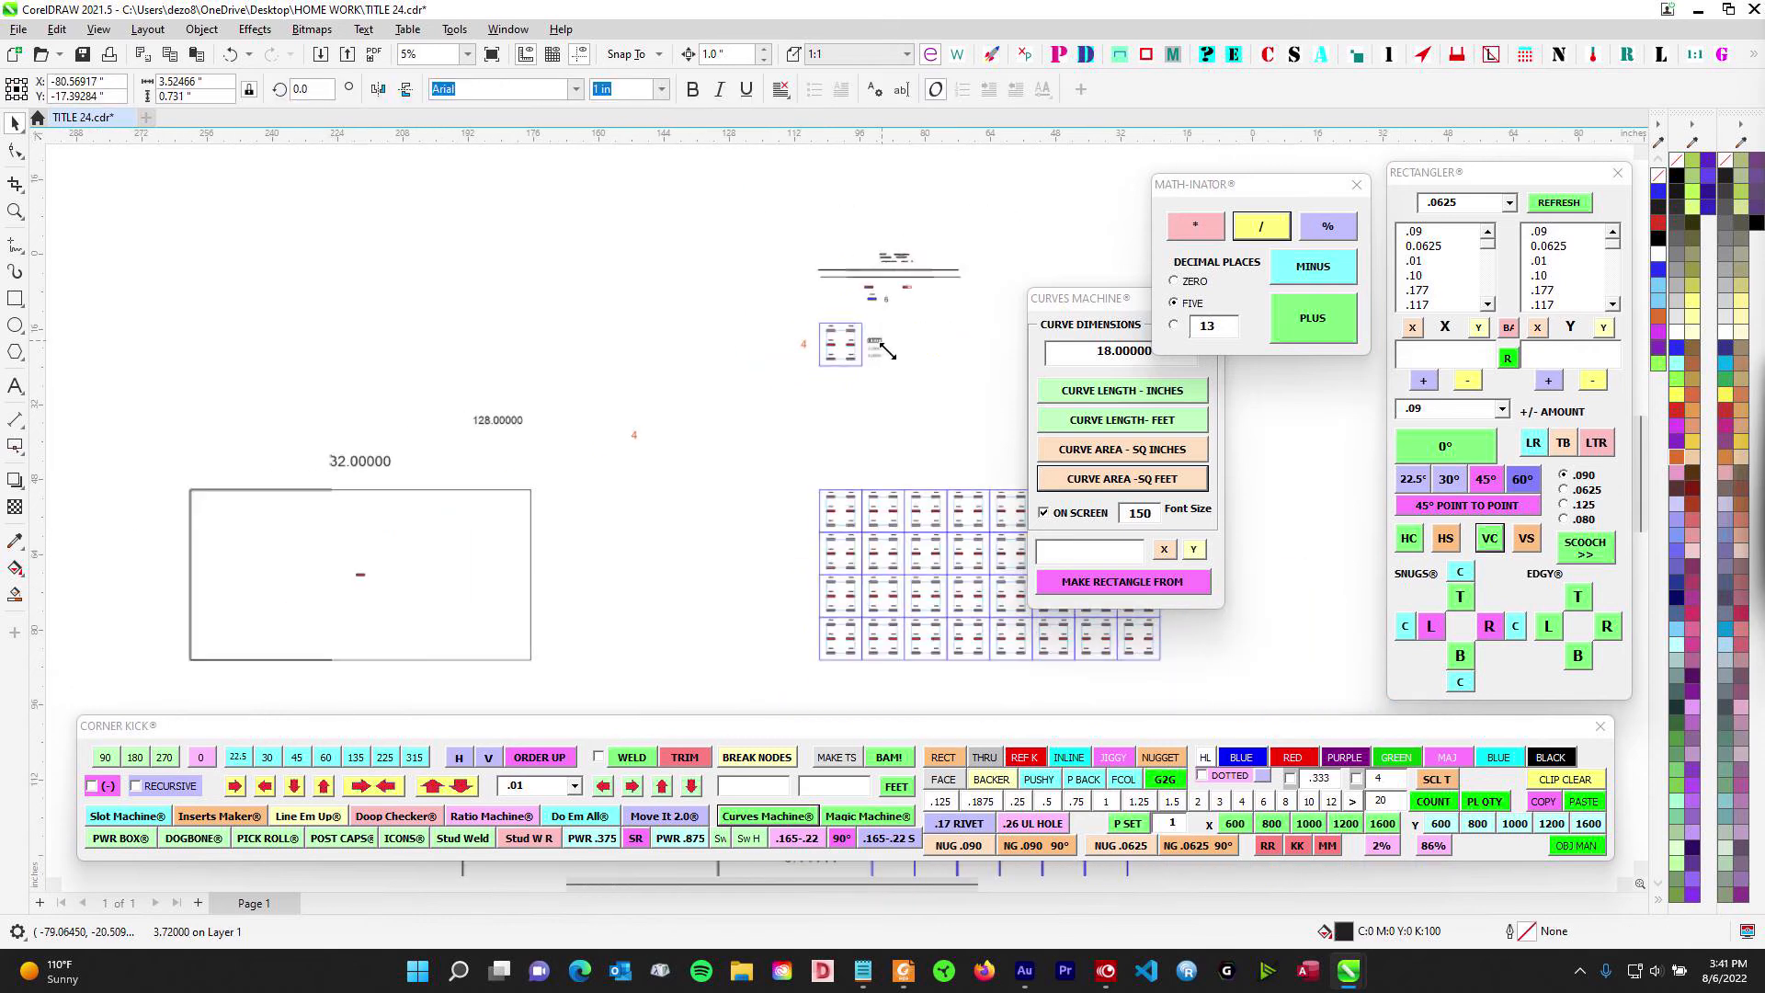
pyautogui.moveTo(878, 340); pyautogui.dragTo(790, 356)
pyautogui.scroll(4, 750, 298)
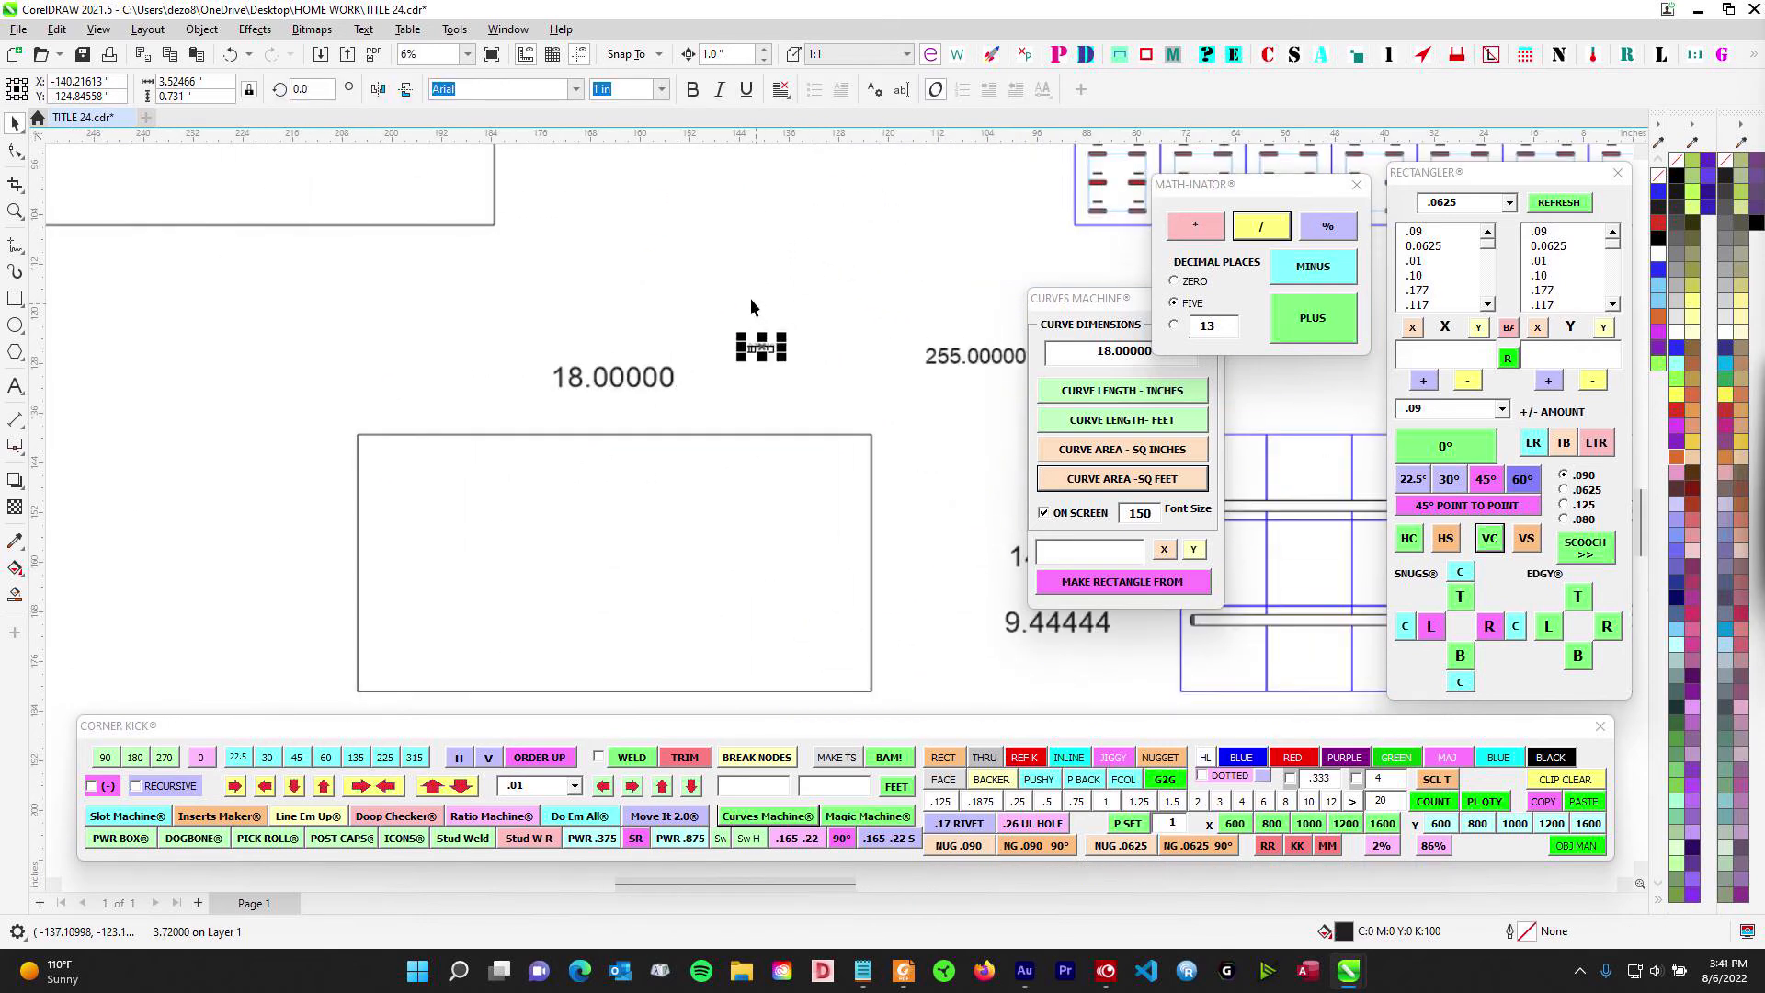
# - Multiply the 18.00000 area label by the 3.72000 label with Math-inator and place the product above the rectangle
pyautogui.moveTo(319, 329); pyautogui.dragTo(958, 501)
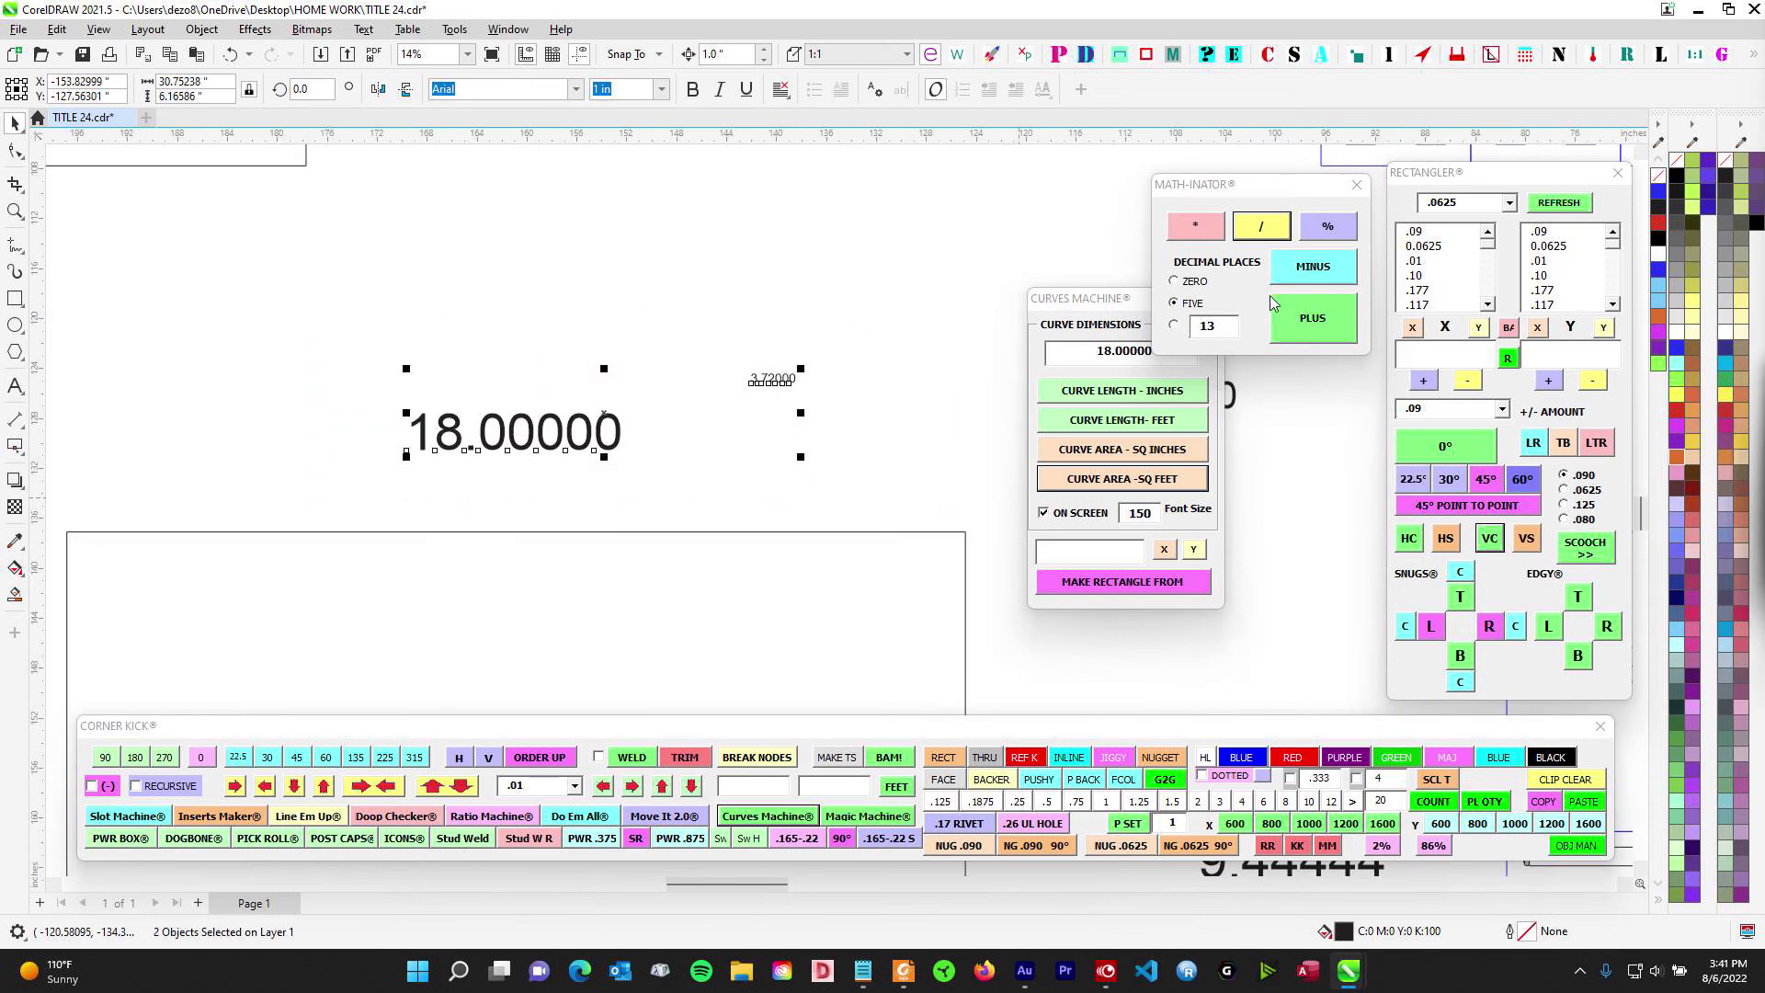
pyautogui.click(1195, 225)
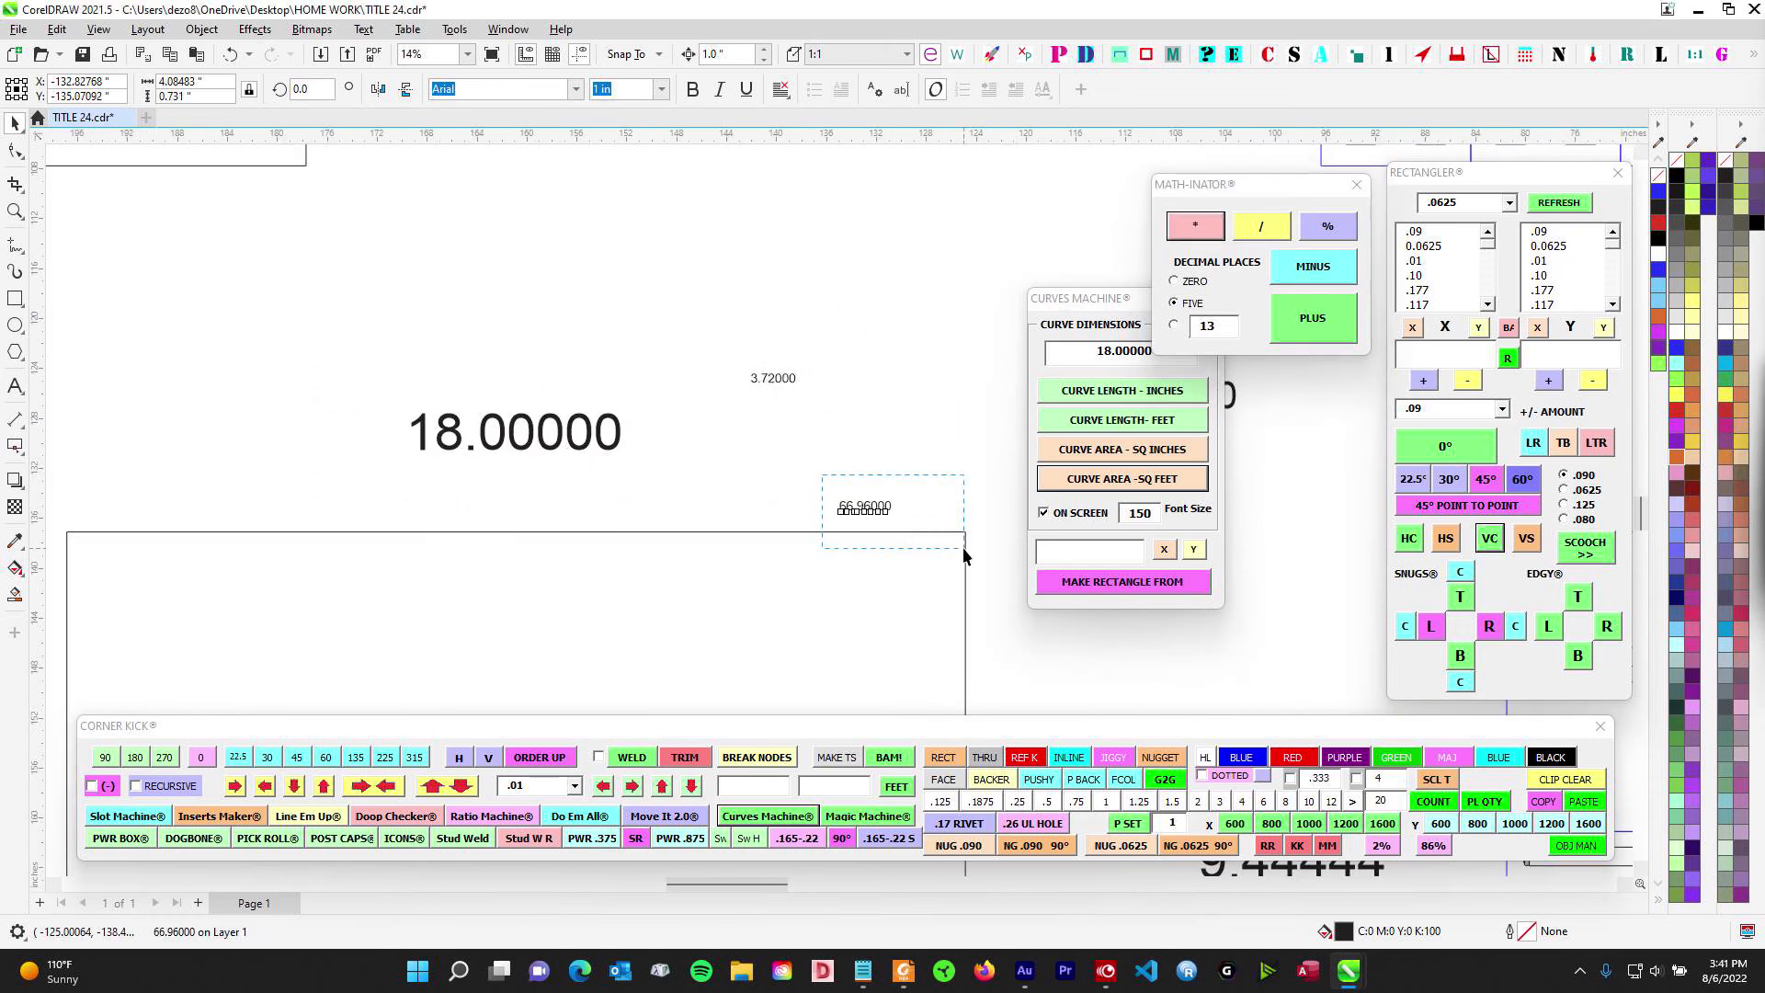
pyautogui.scroll(2, 915, 517)
pyautogui.scroll(1, 832, 501)
pyautogui.scroll(-1, 690, 345)
pyautogui.scroll(1, 368, 302)
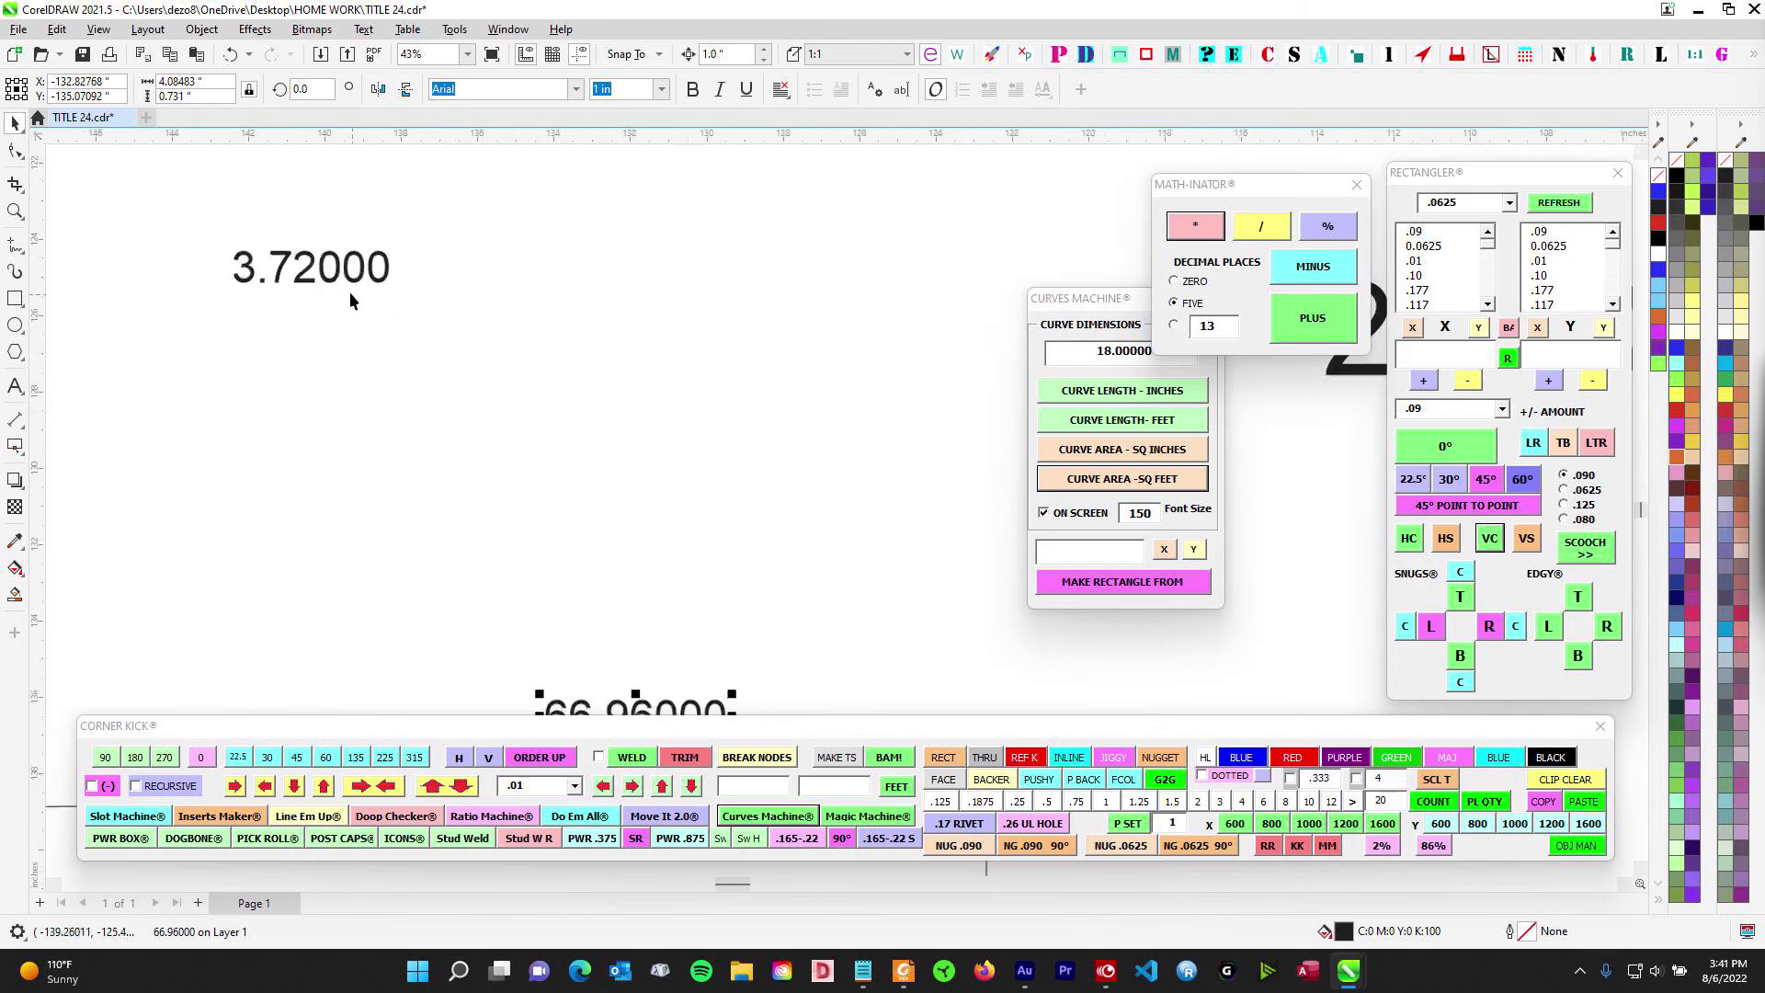
pyautogui.scroll(-1, 459, 298)
pyautogui.scroll(1, 573, 323)
pyautogui.scroll(-1, 575, 331)
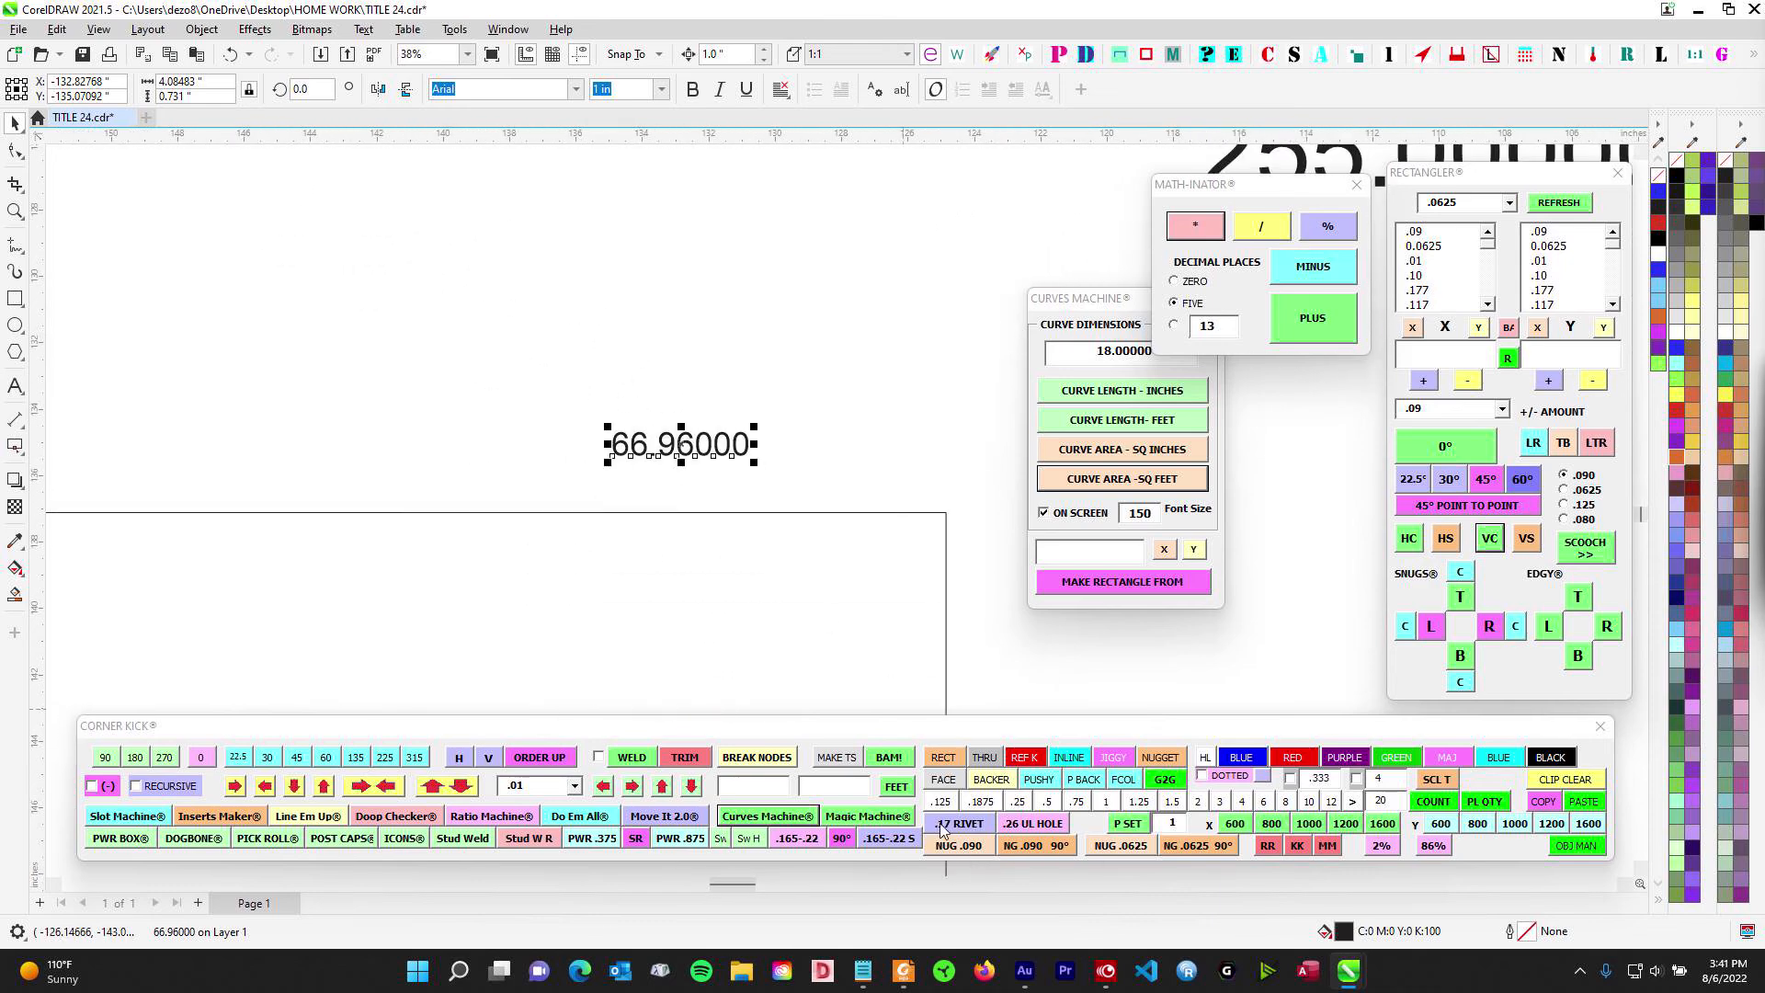
# - Switch to Foxit PDF Reader, set the design watts in table F to 66.96 and check the compliance results in table C
pyautogui.click(903, 969)
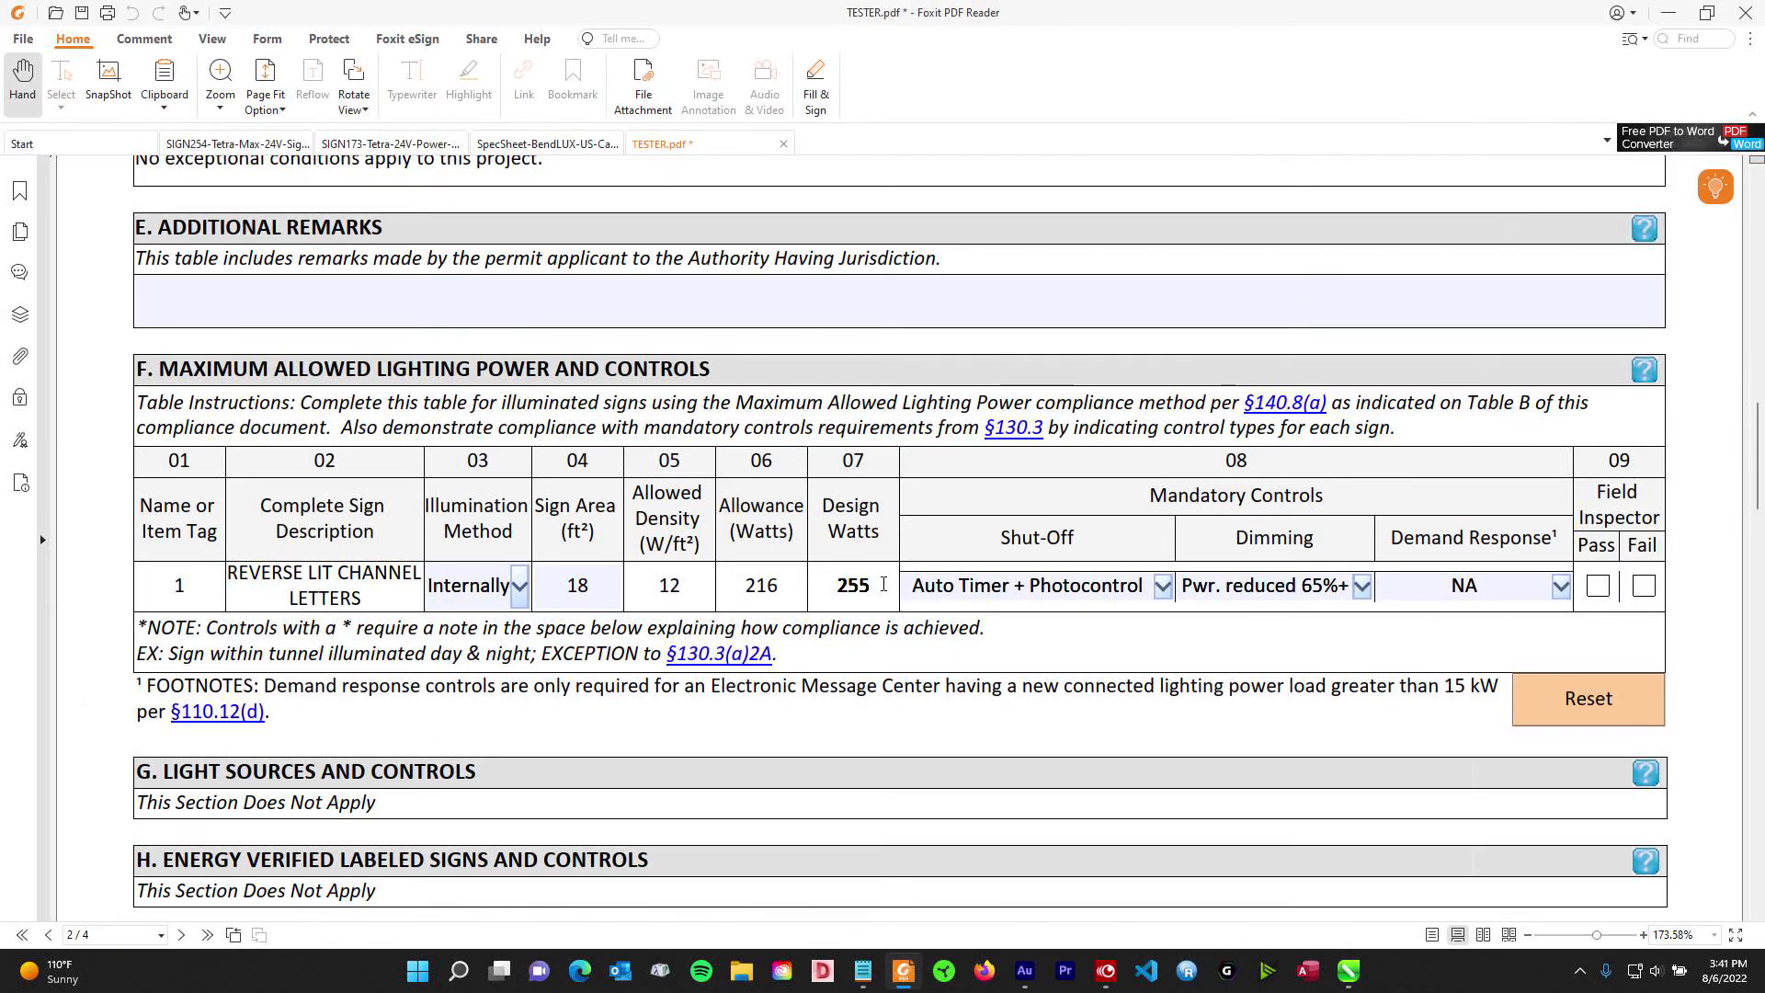
pyautogui.write('66.96')
pyautogui.scroll(3, 979, 423)
pyautogui.scroll(4, 1002, 422)
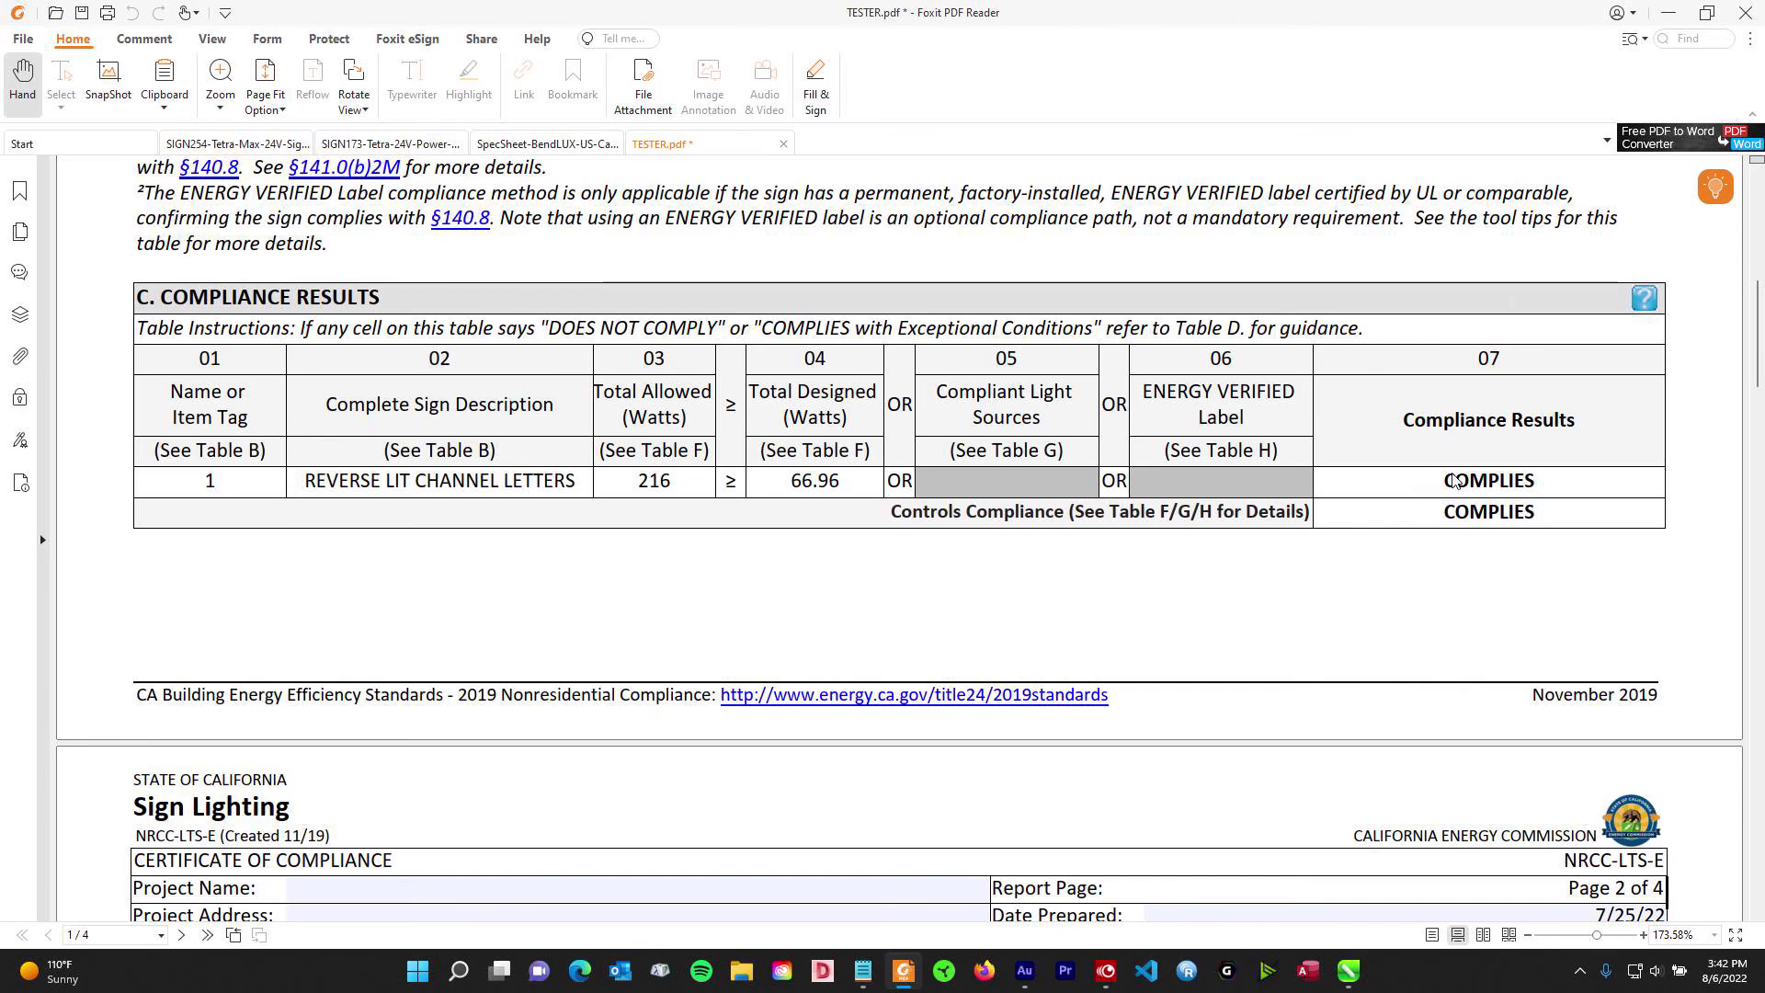
pyautogui.scroll(-6, 868, 494)
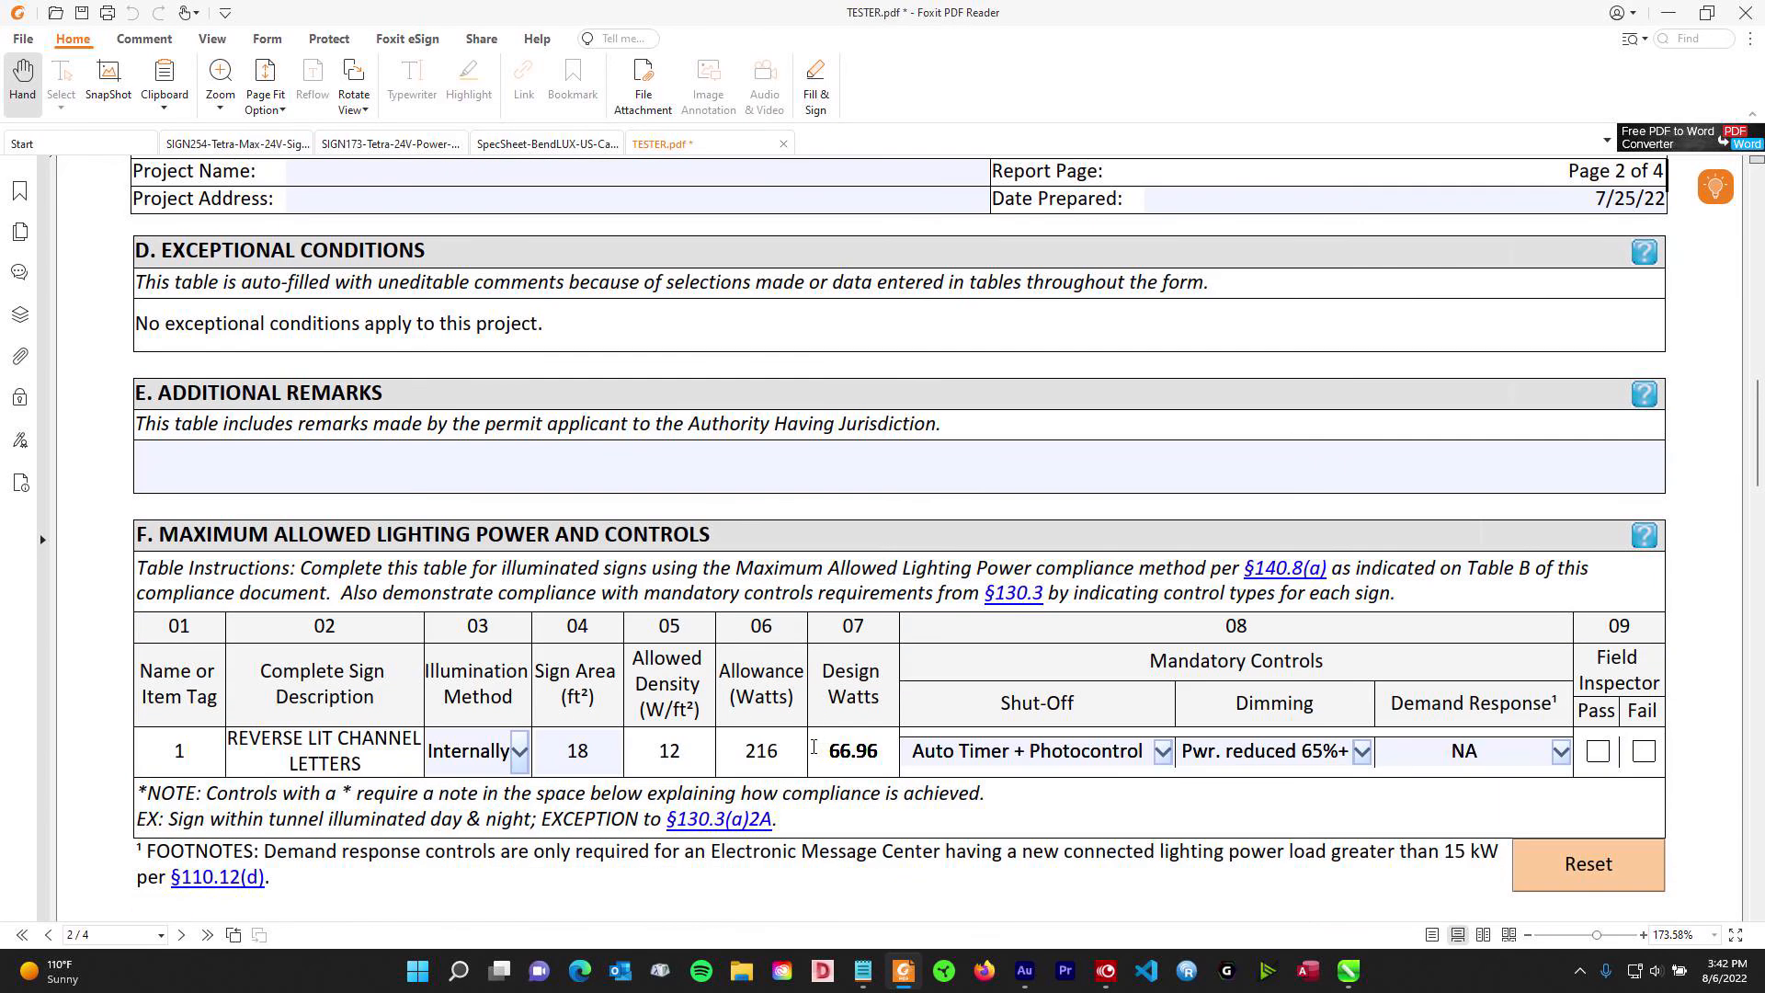
pyautogui.scroll(1, 729, 745)
pyautogui.scroll(-2, 869, 732)
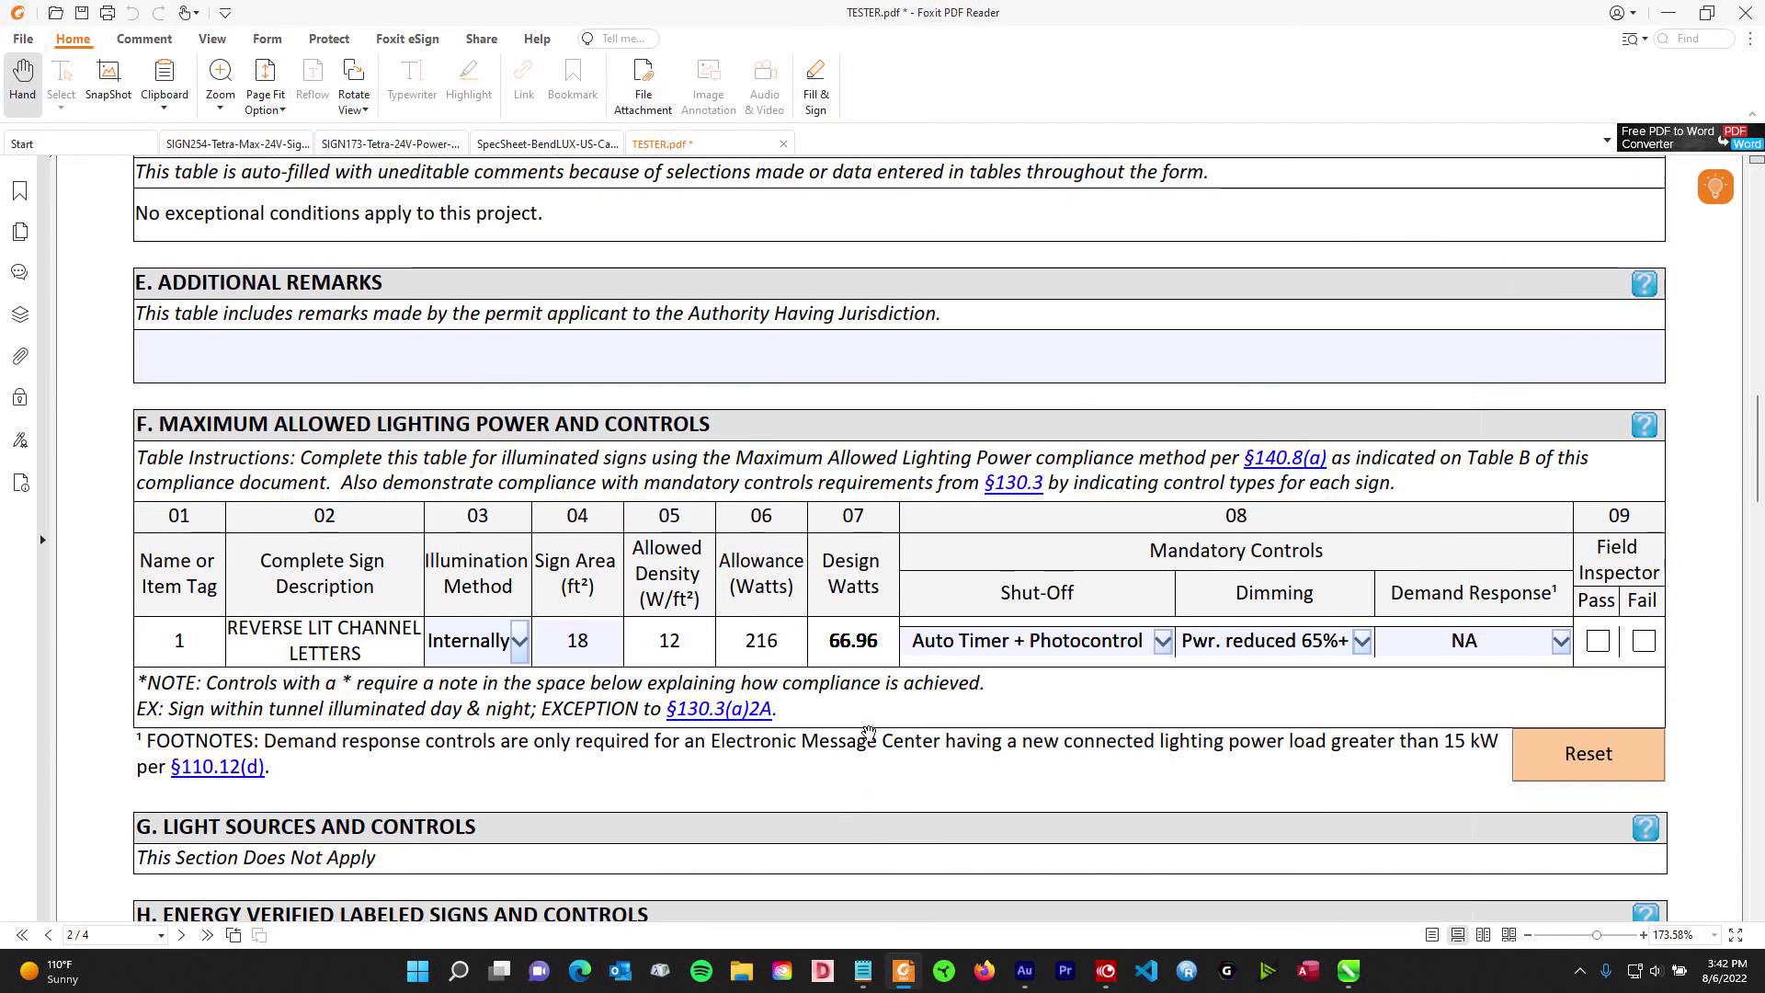
pyautogui.moveTo(860, 645); pyautogui.dragTo(876, 642)
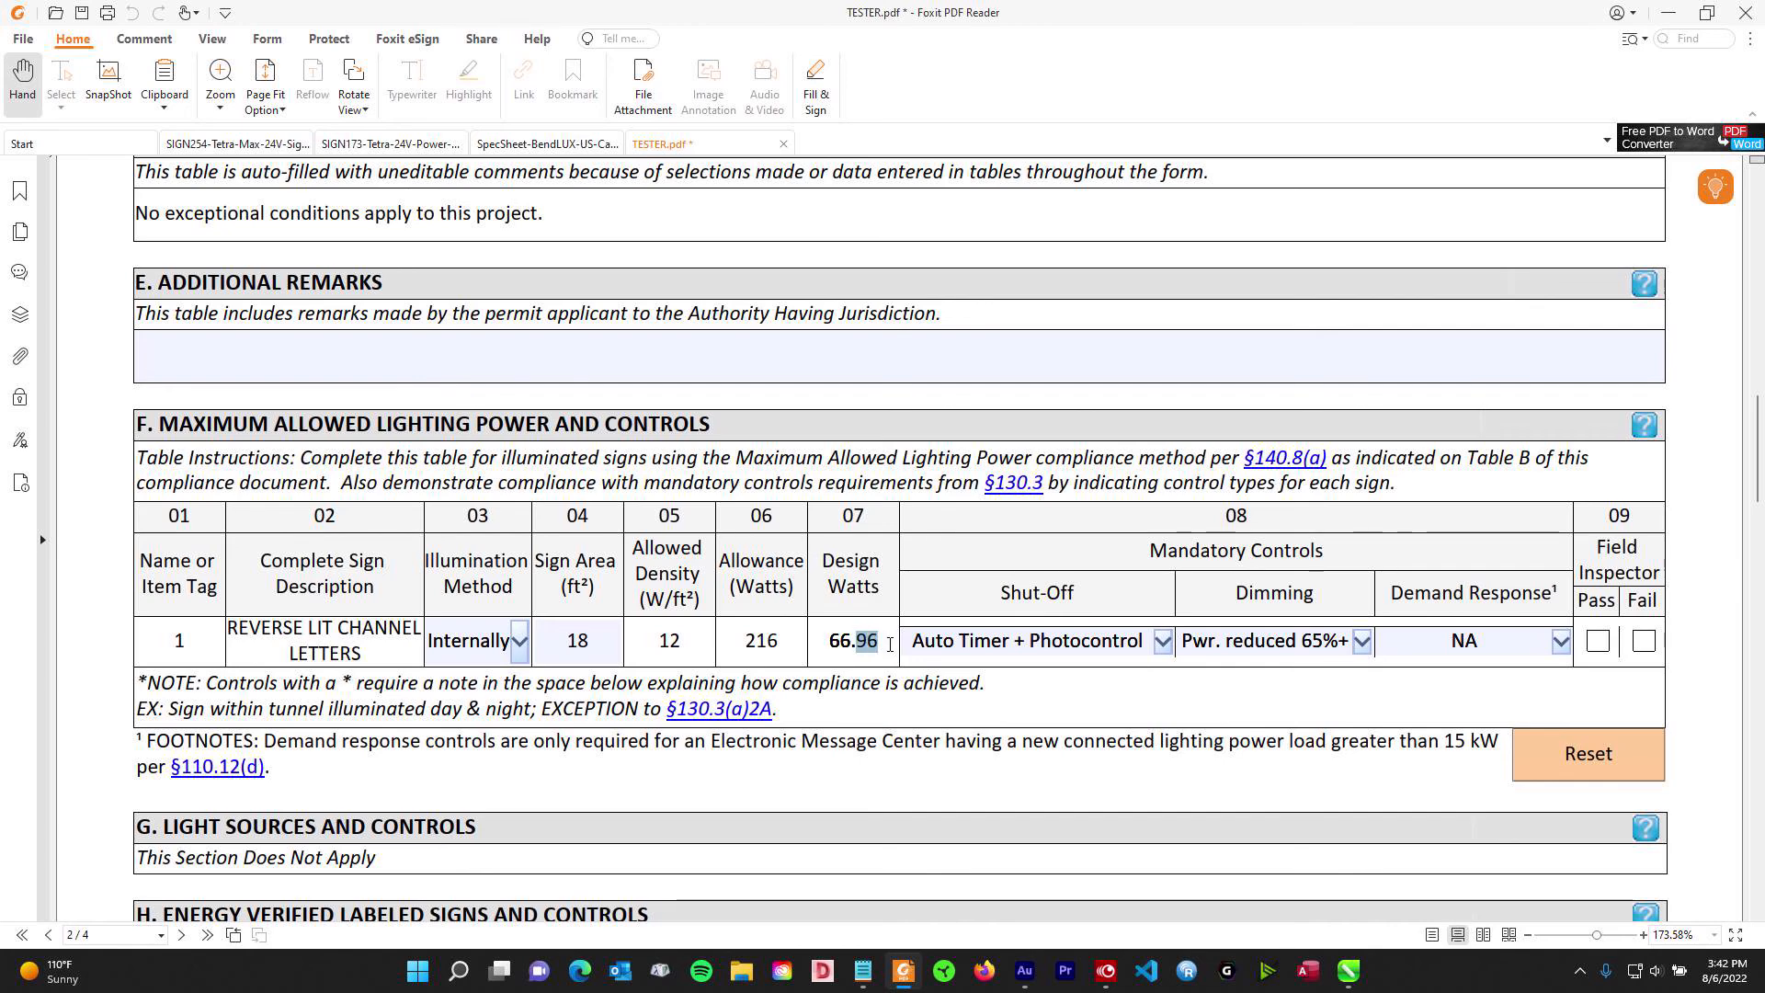
# - Switch to CorelDRAW and compare the 3.72000 and 5.28000 wattage totals beside the six-module layout
pyautogui.click(1348, 973)
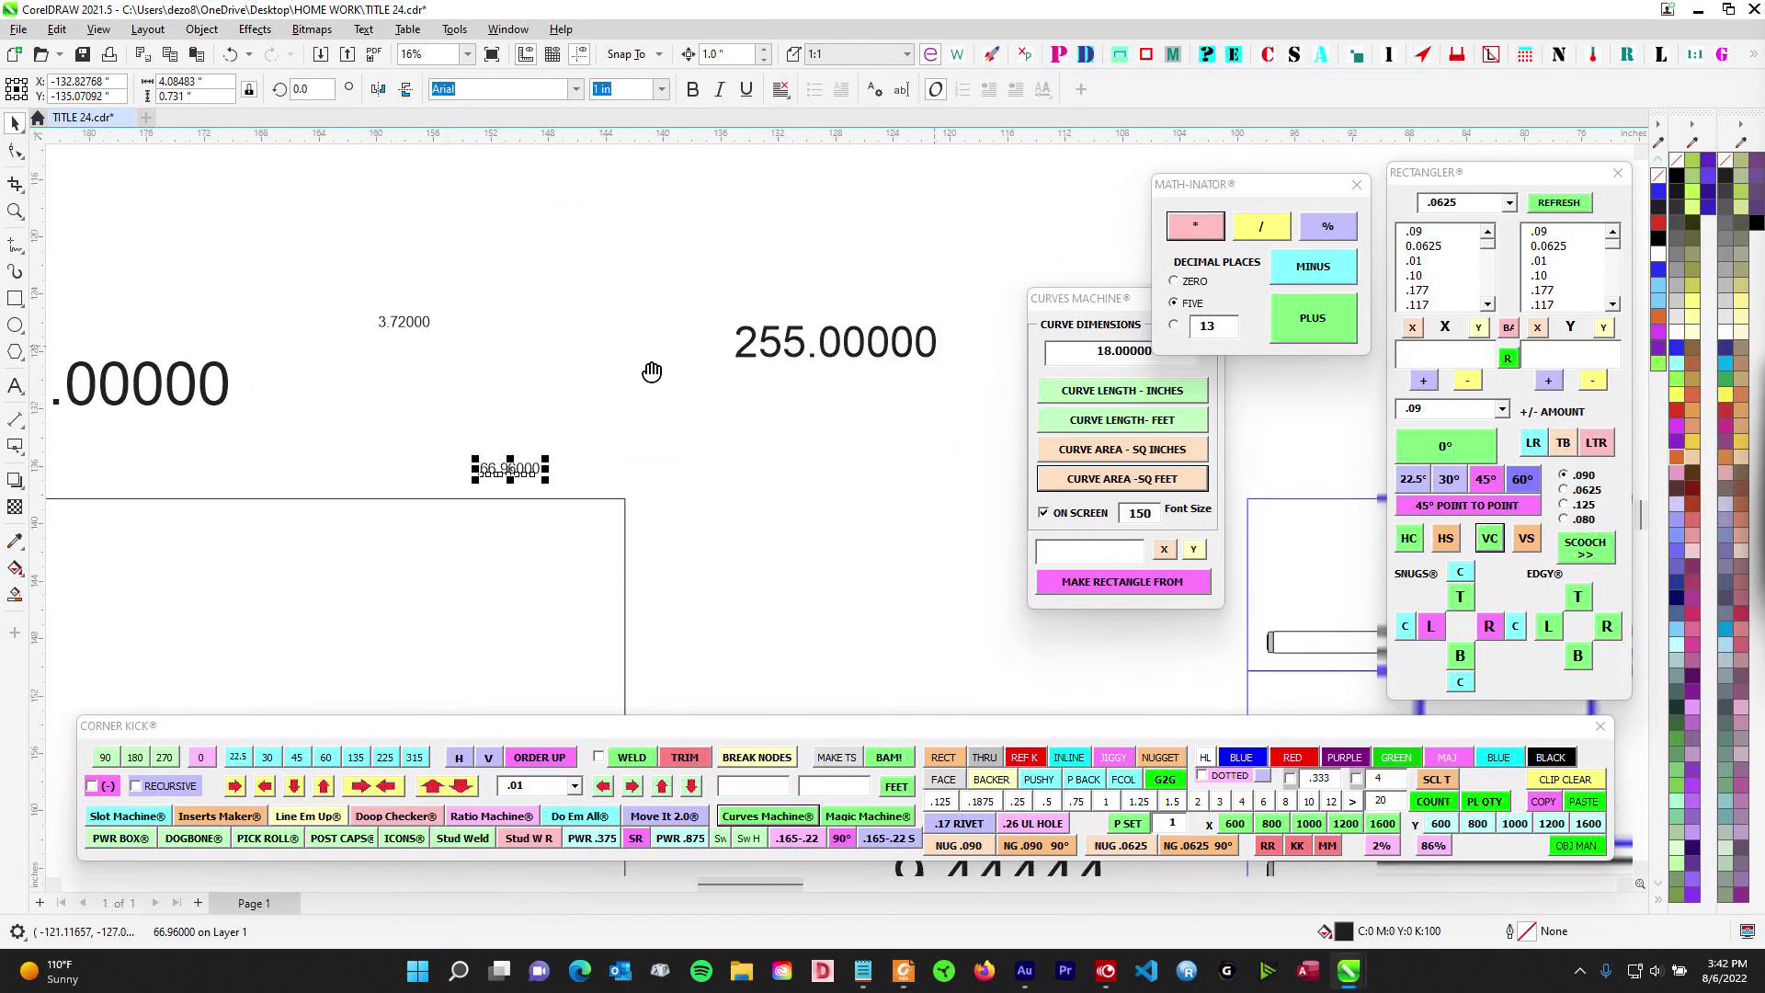
pyautogui.click(321, 353)
pyautogui.scroll(-6, 717, 368)
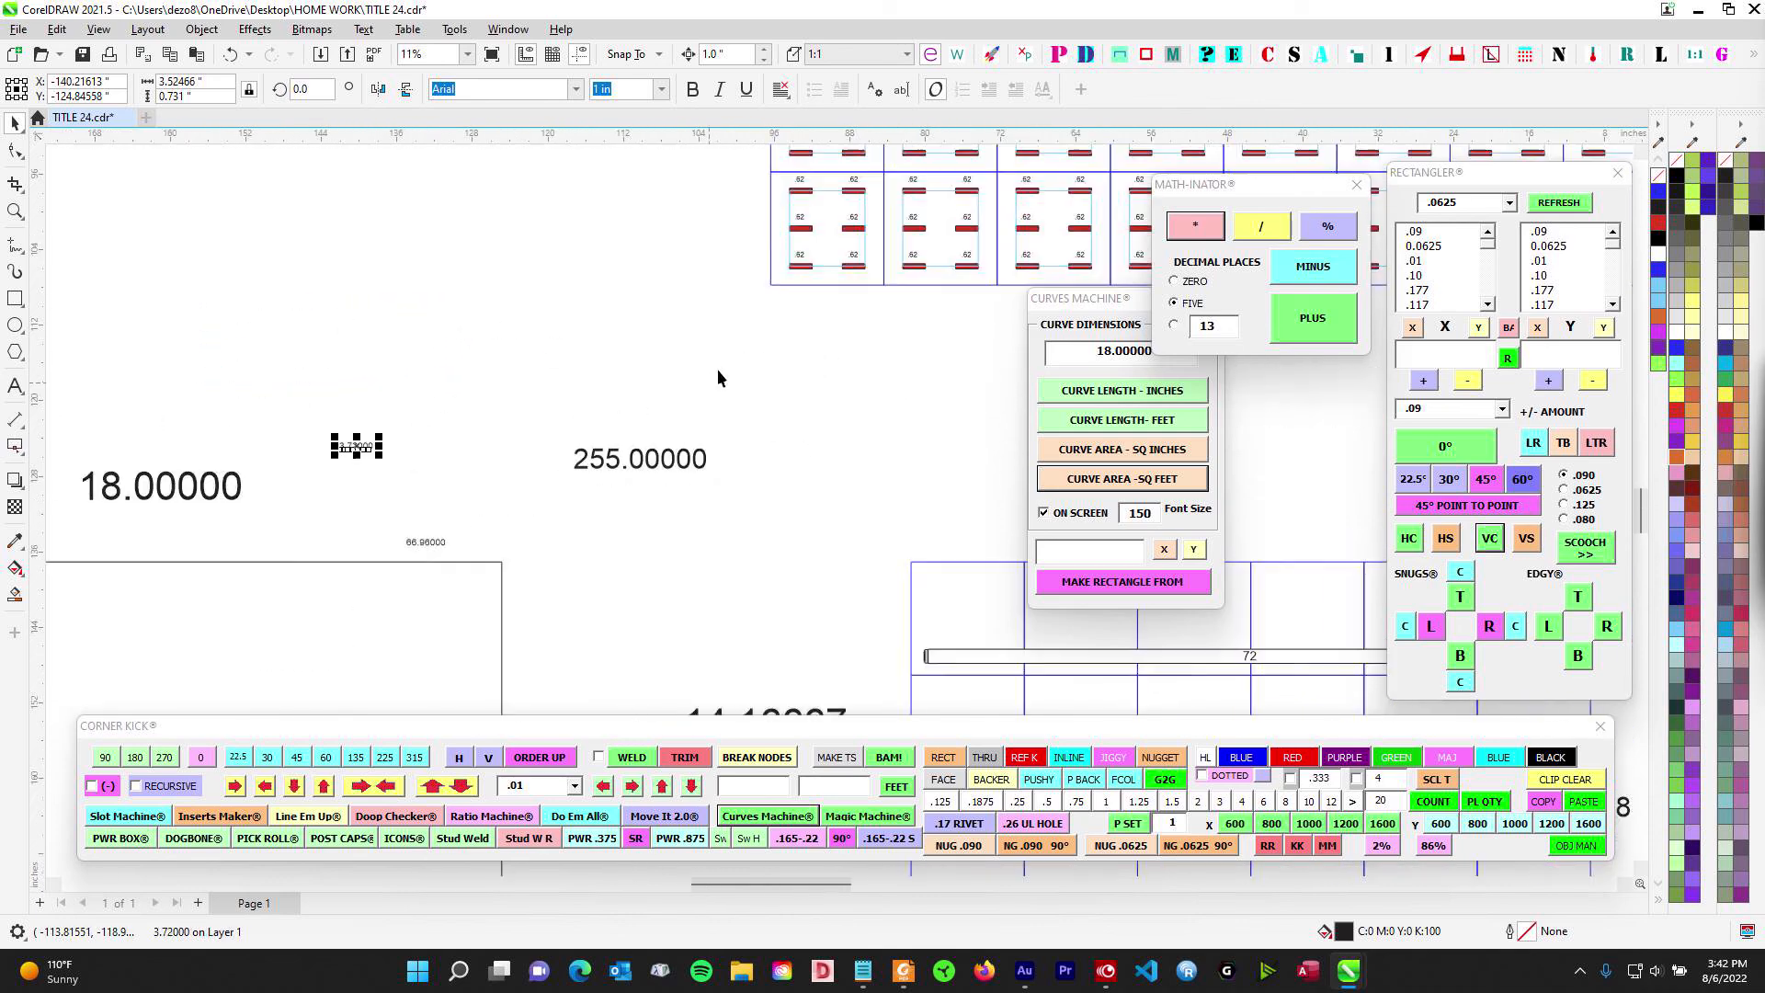
pyautogui.scroll(6, 609, 403)
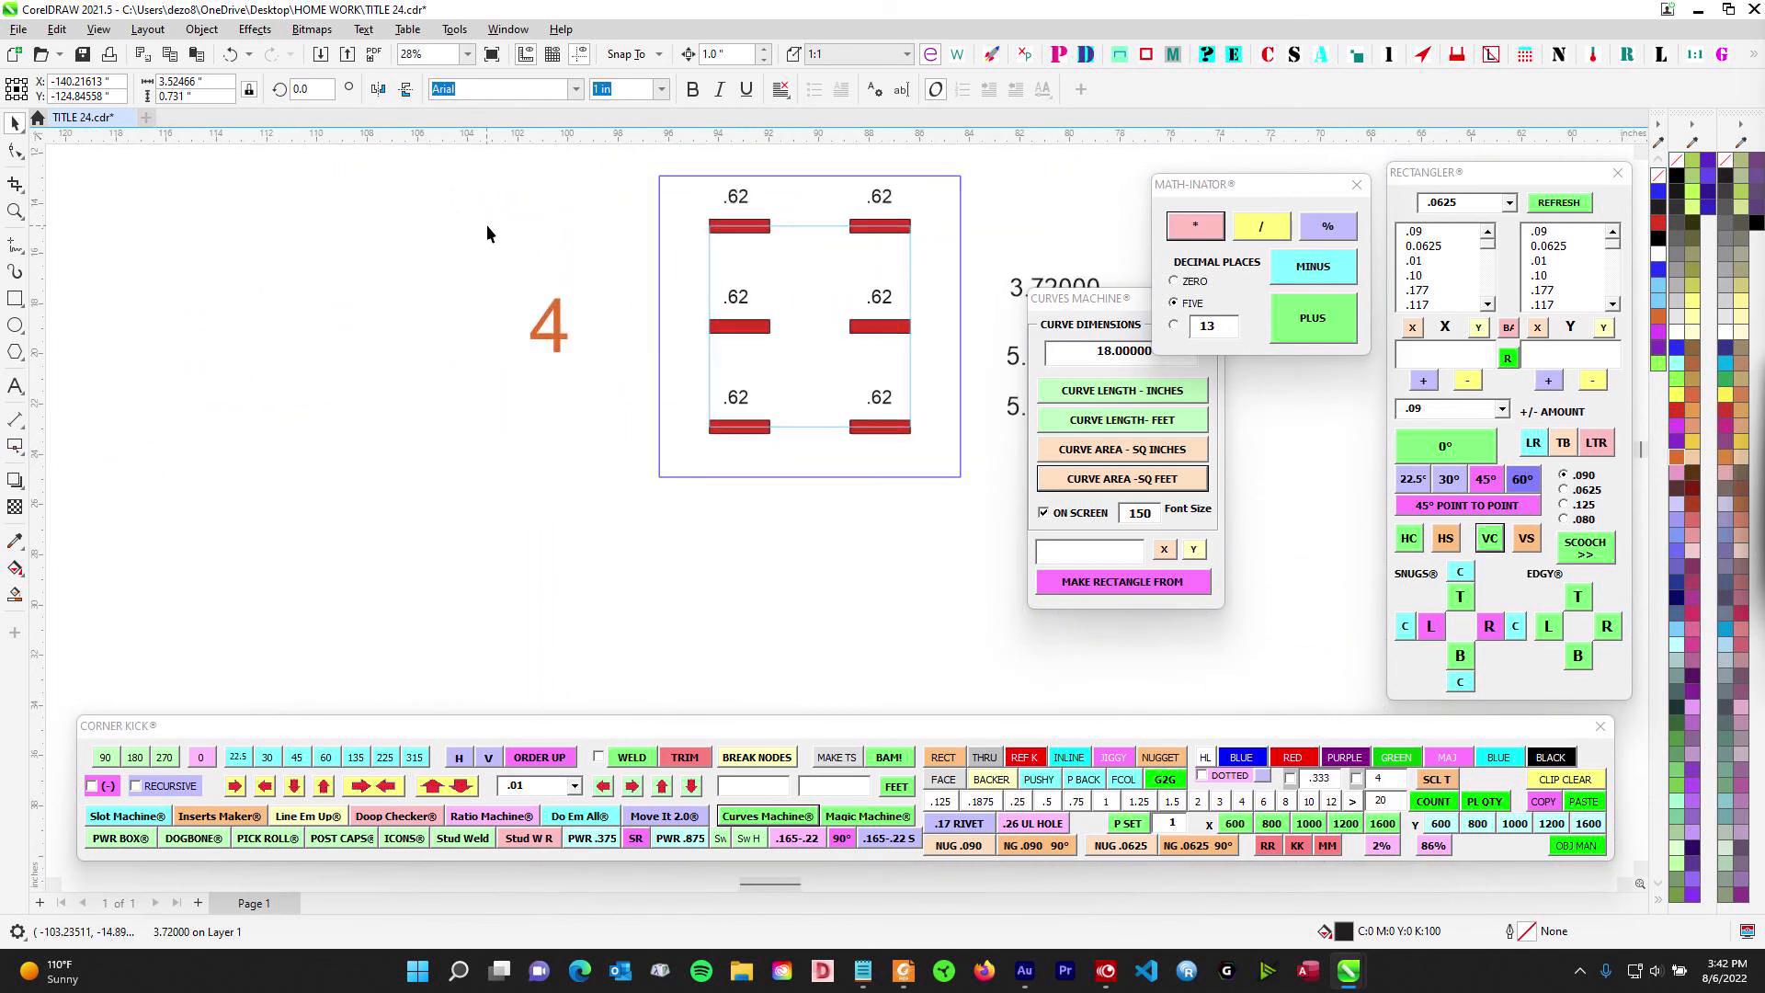
pyautogui.moveTo(986, 279); pyautogui.dragTo(851, 387)
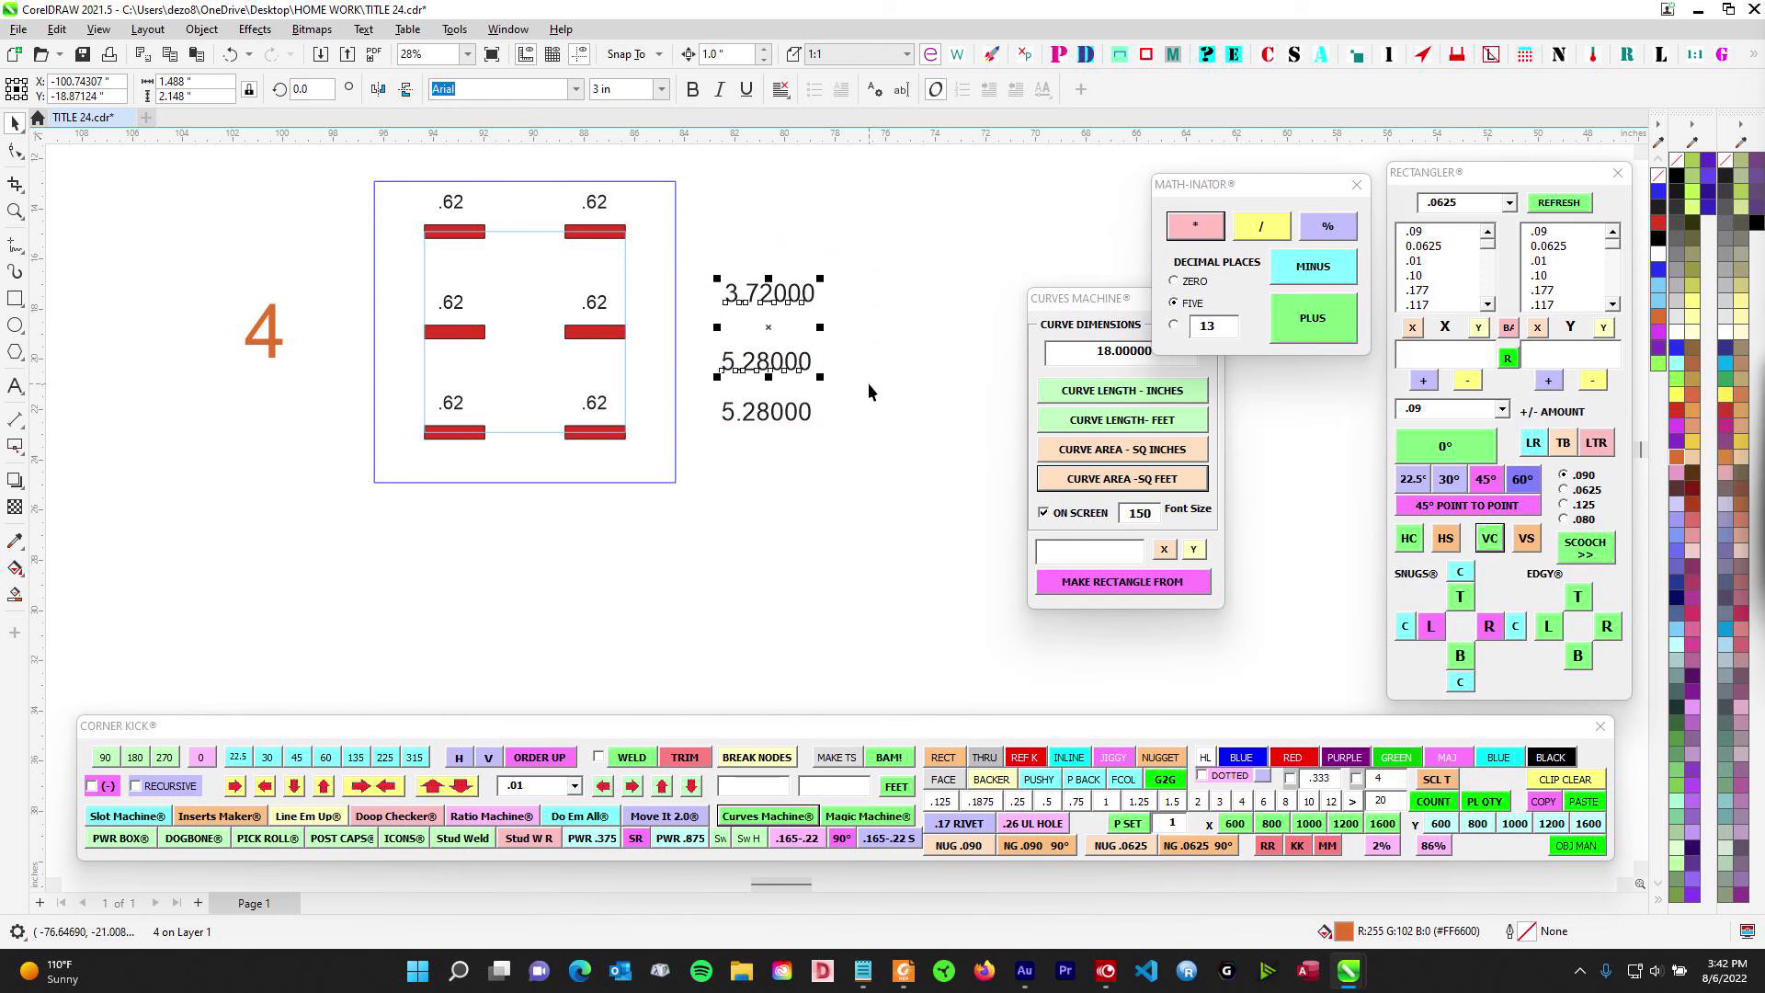
pyautogui.scroll(2, 768, 287)
pyautogui.moveTo(725, 352); pyautogui.dragTo(1017, 393)
pyautogui.scroll(-1, 421, 357)
# - Examine the orange 4 label and the six red modules with their .62 wattage labels in the square-foot layout
pyautogui.click(235, 396)
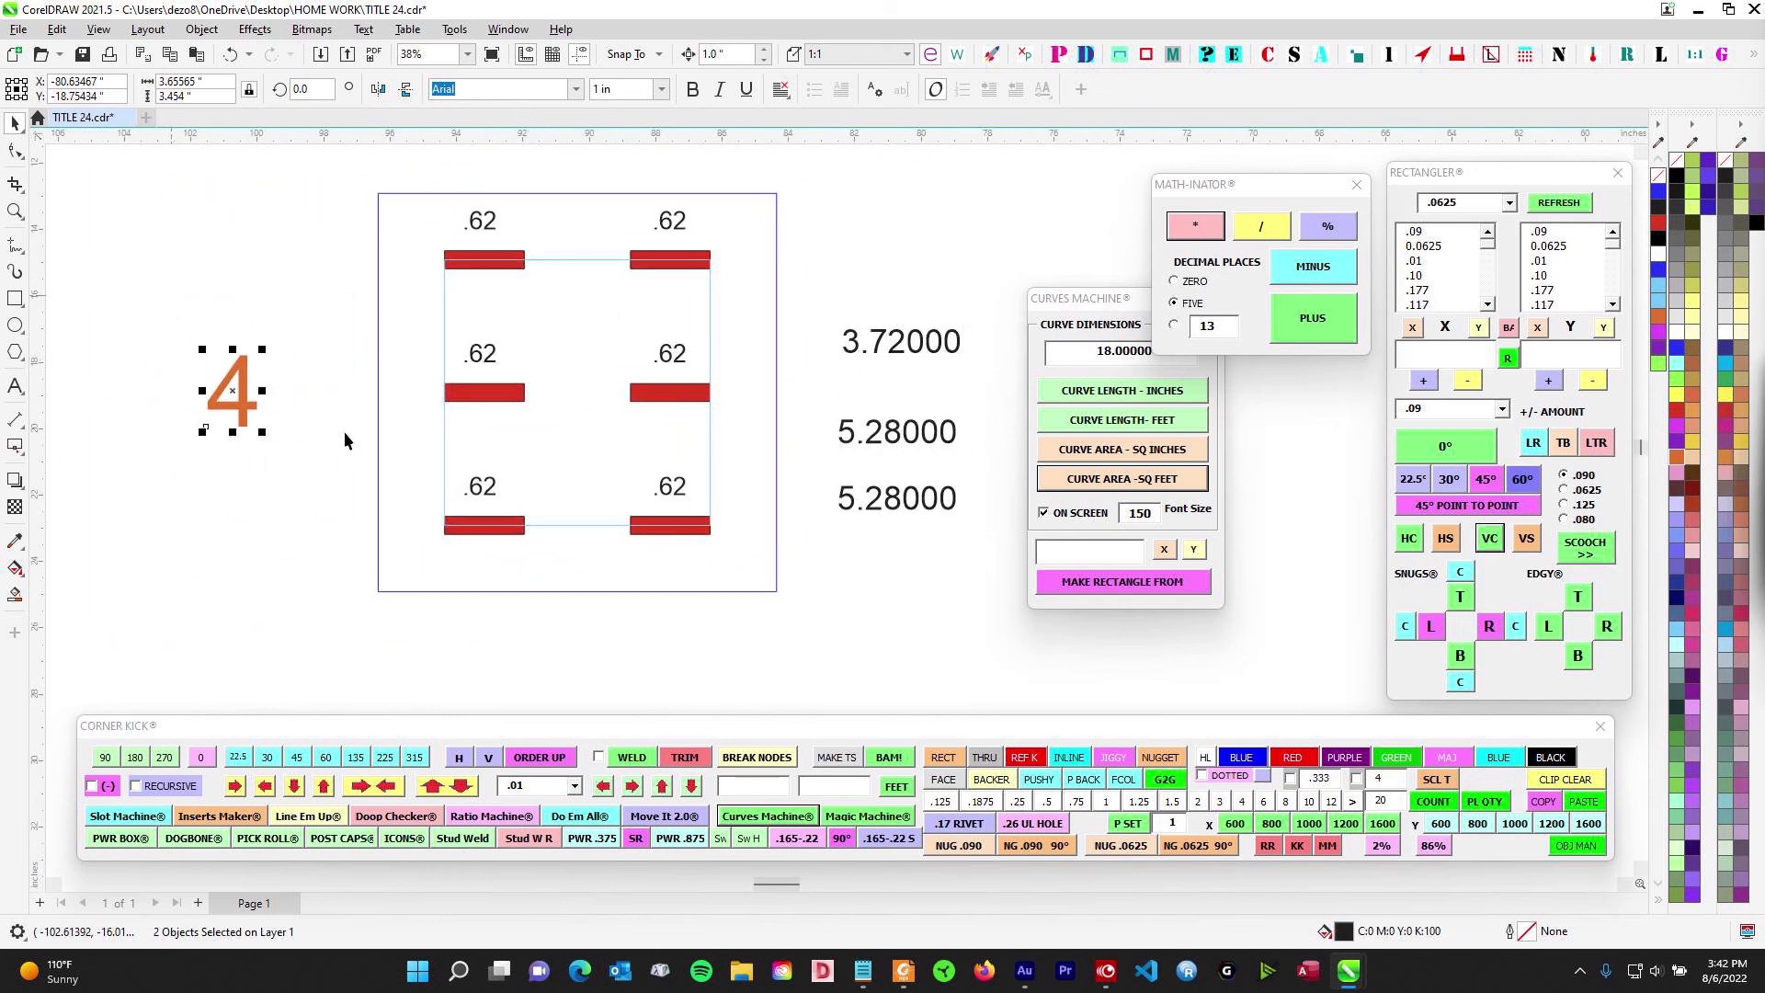
pyautogui.scroll(-2, 346, 434)
pyautogui.moveTo(333, 489); pyautogui.dragTo(515, 449)
pyautogui.scroll(-1, 519, 447)
pyautogui.scroll(-1, 653, 513)
pyautogui.moveTo(705, 588); pyautogui.dragTo(757, 380)
pyautogui.scroll(1, 523, 247)
pyautogui.moveTo(520, 236); pyautogui.dragTo(600, 395)
pyautogui.scroll(1, 467, 292)
pyautogui.moveTo(473, 293); pyautogui.dragTo(813, 531)
pyautogui.scroll(1, 579, 364)
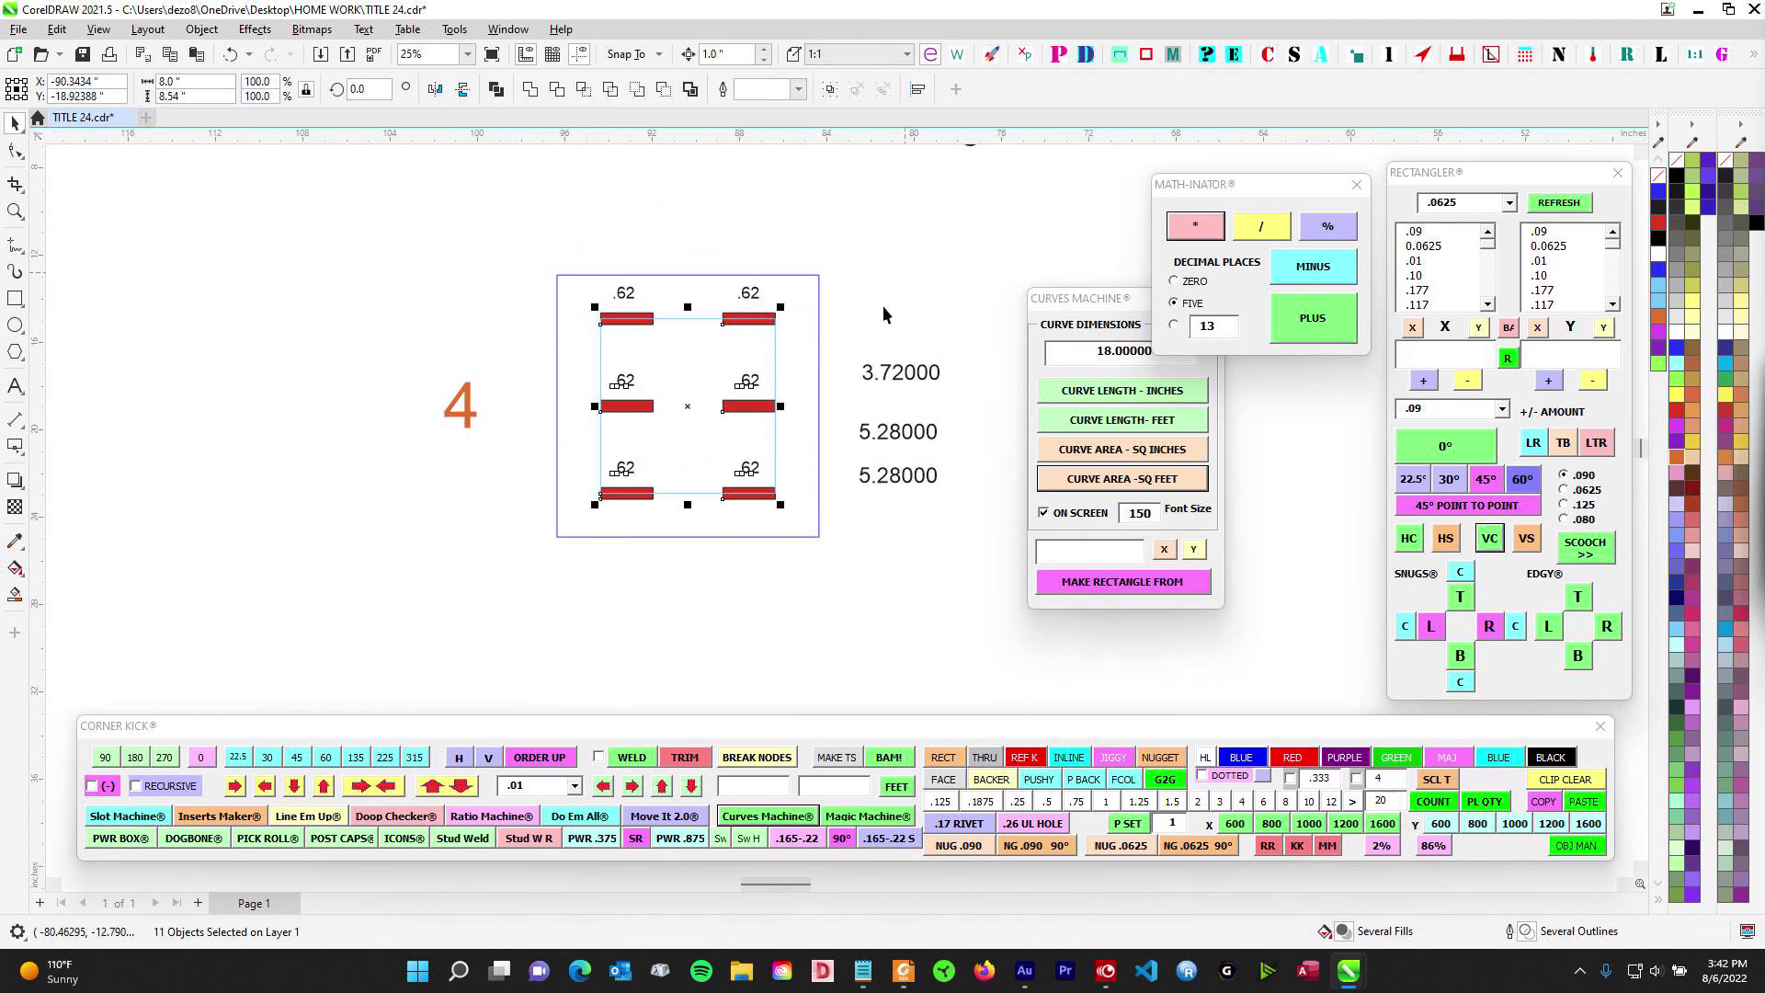
# - Switch to Foxit PDF Reader and examine the sign area and allowed density in table F
pyautogui.click(902, 970)
pyautogui.click(671, 651)
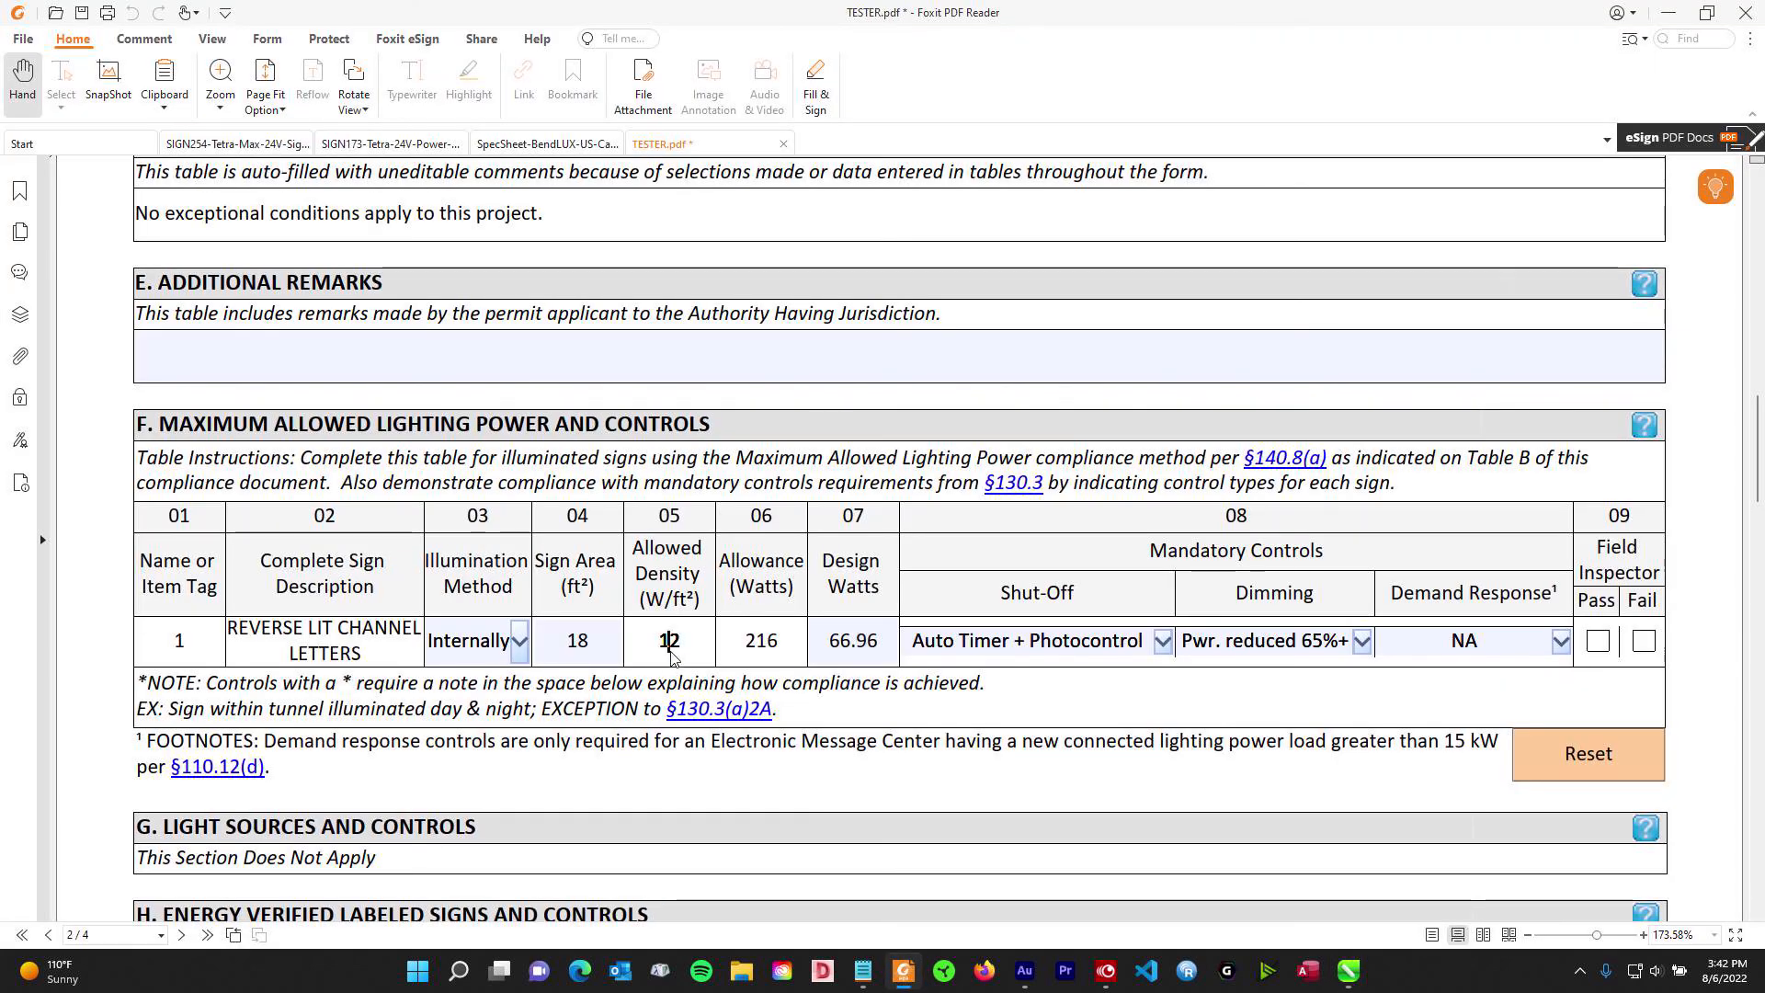
pyautogui.moveTo(604, 640); pyautogui.dragTo(544, 638)
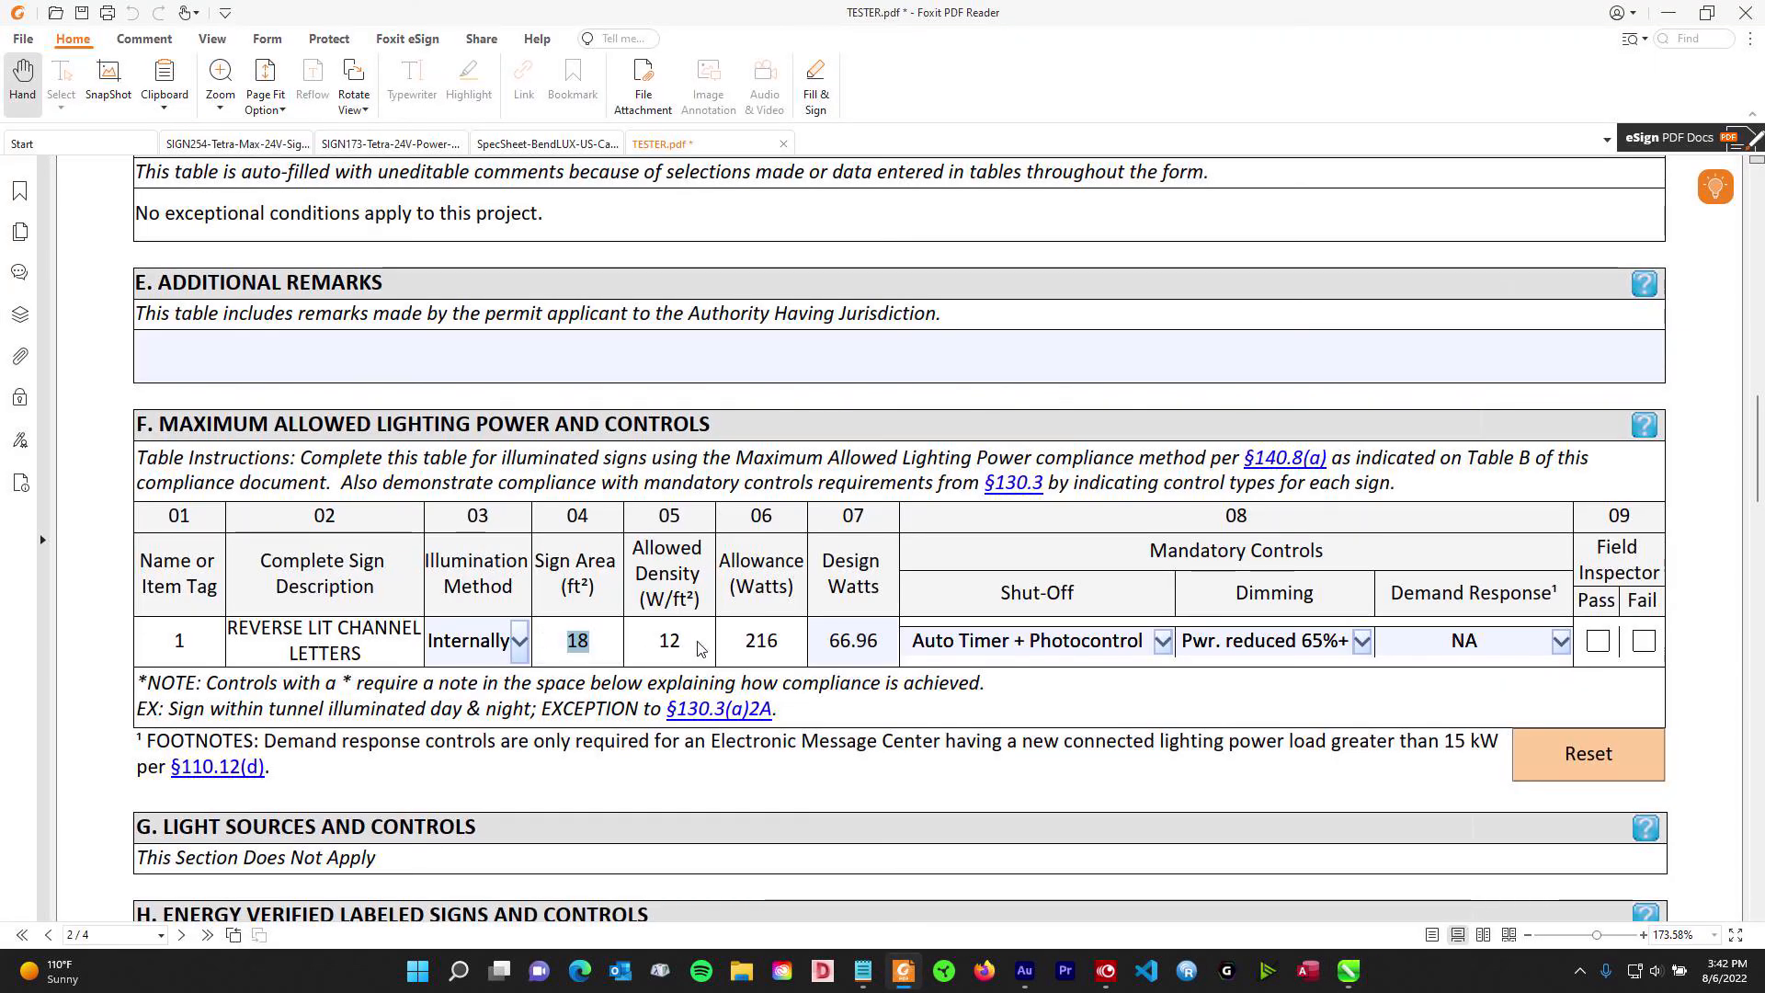
pyautogui.scroll(-3, 928, 631)
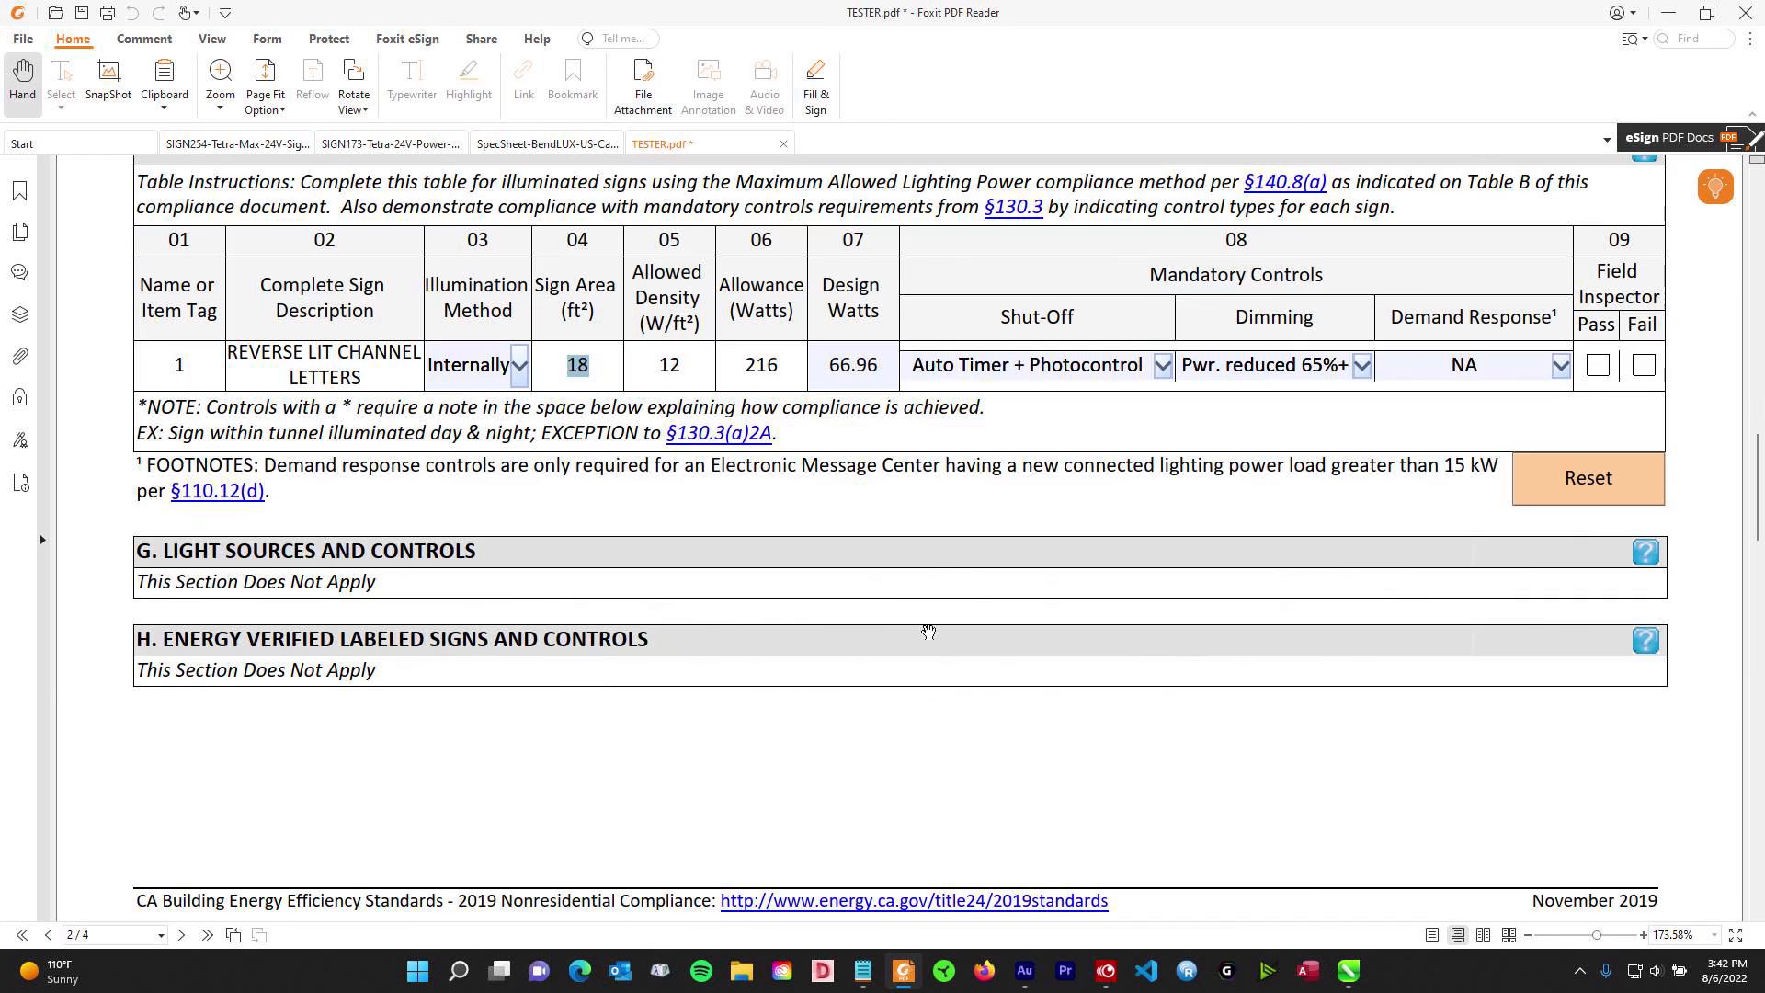